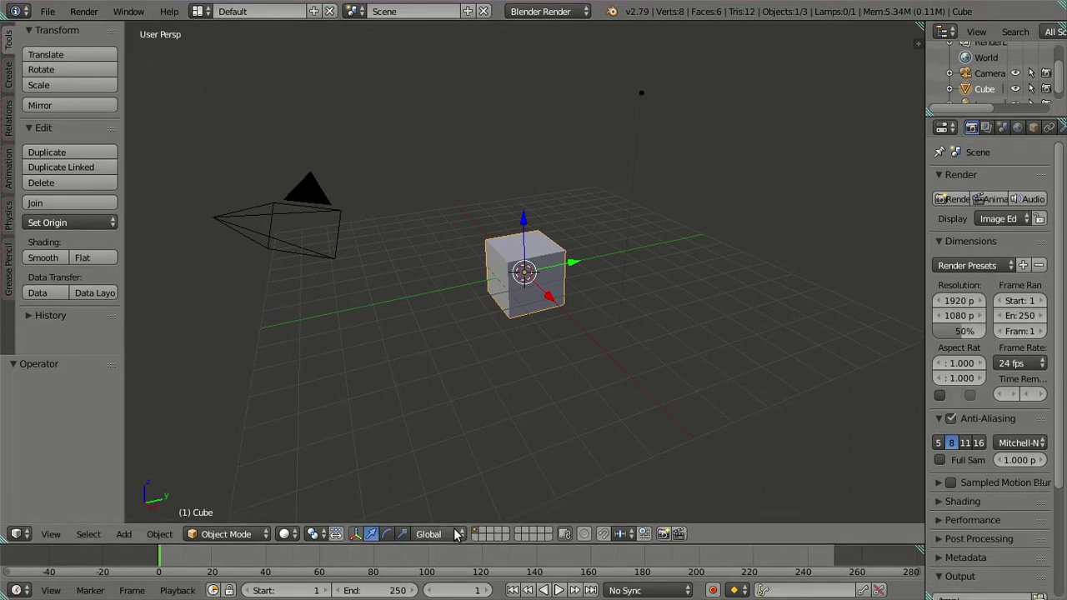
# Enlarge the 3D view over the timeline, hide the tool shelf and switch to orthographic view
pyautogui.moveTo(715, 545); pyautogui.dragTo(721, 582)
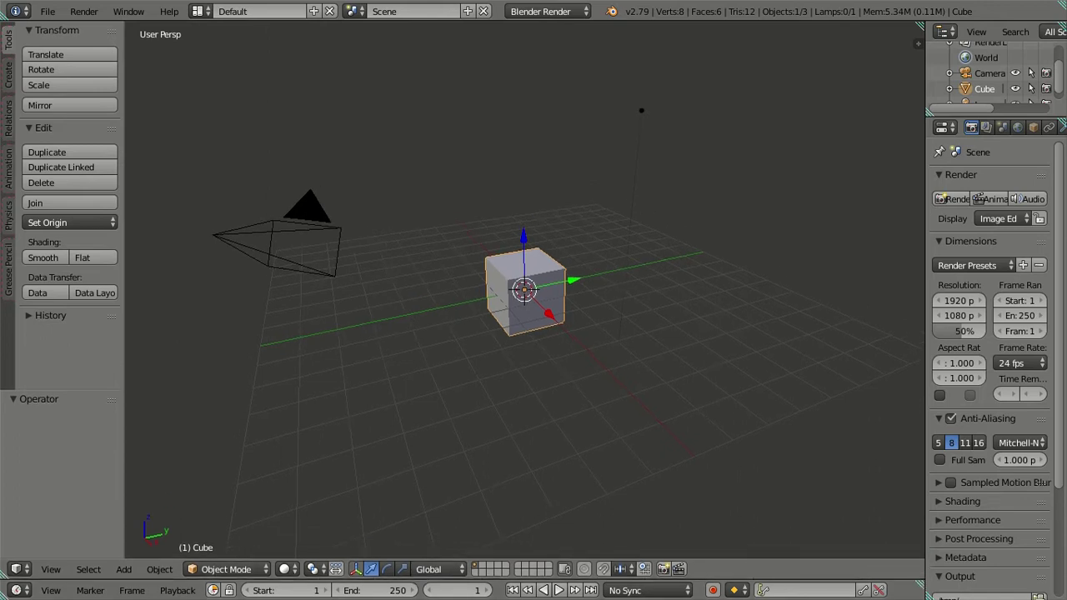
pyautogui.press('t')
pyautogui.press('KP_5')
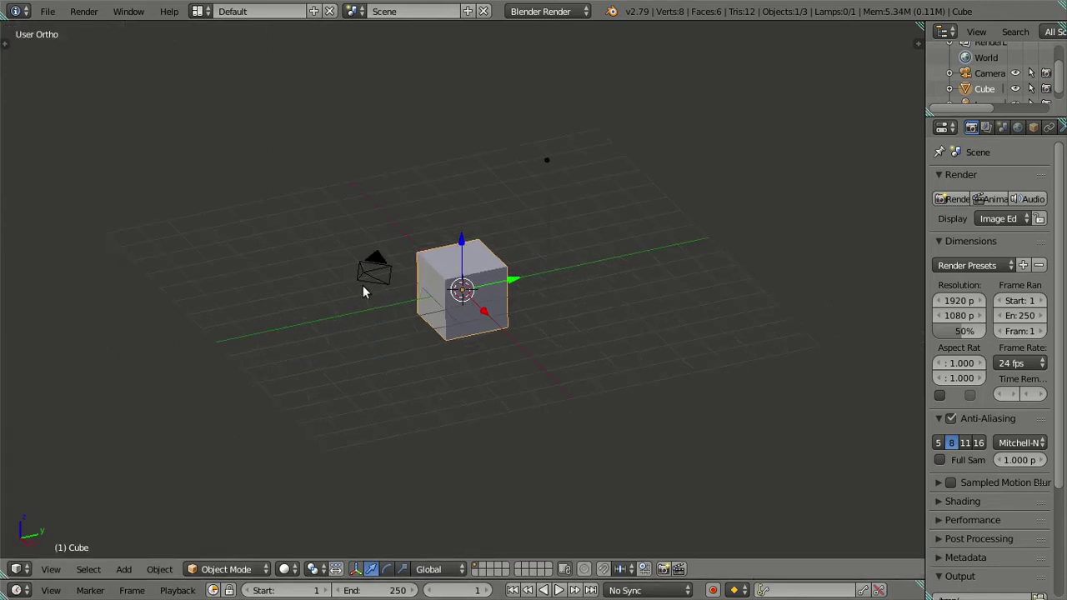
# Delete the default cube, lamp and camera from the scene
pyautogui.press('x')
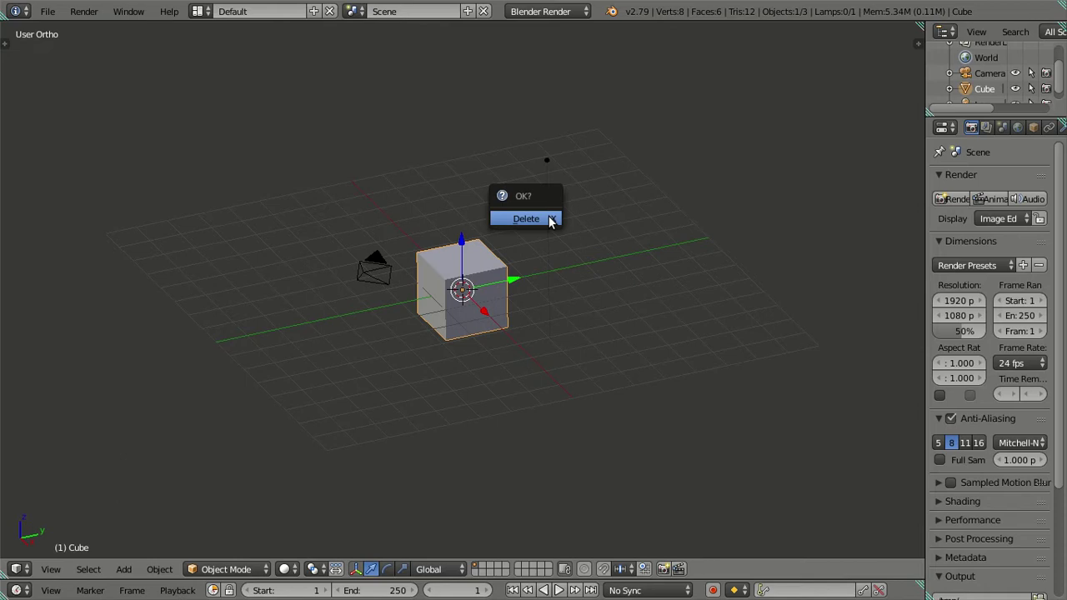
pyautogui.click(550, 218)
pyautogui.rightClick(548, 163)
pyautogui.press('x')
pyautogui.click(561, 167)
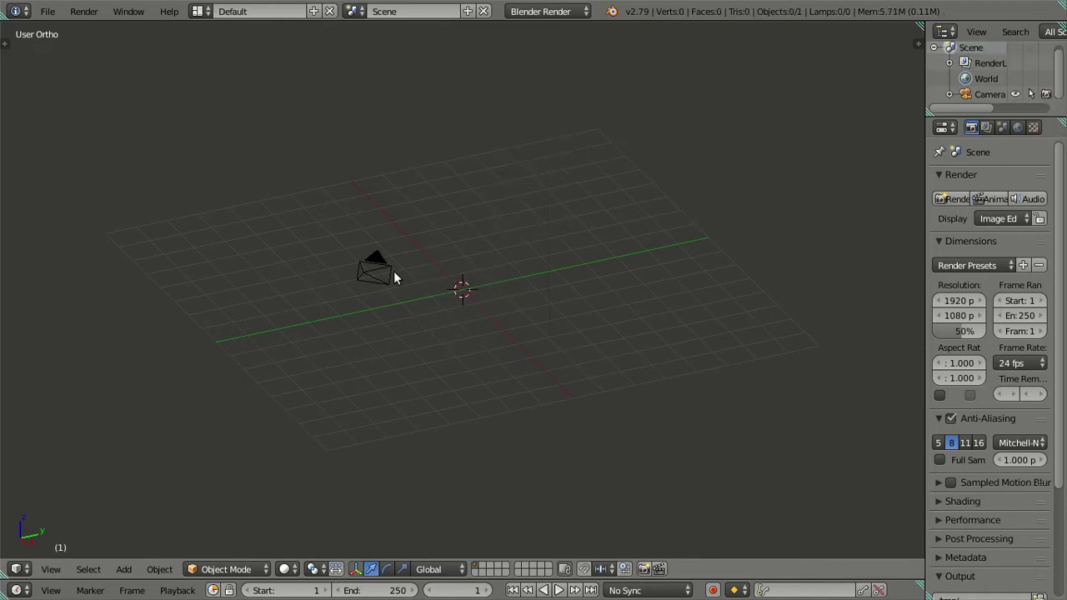
pyautogui.rightClick(393, 277)
pyautogui.press('Delete')
pyautogui.click(522, 11)
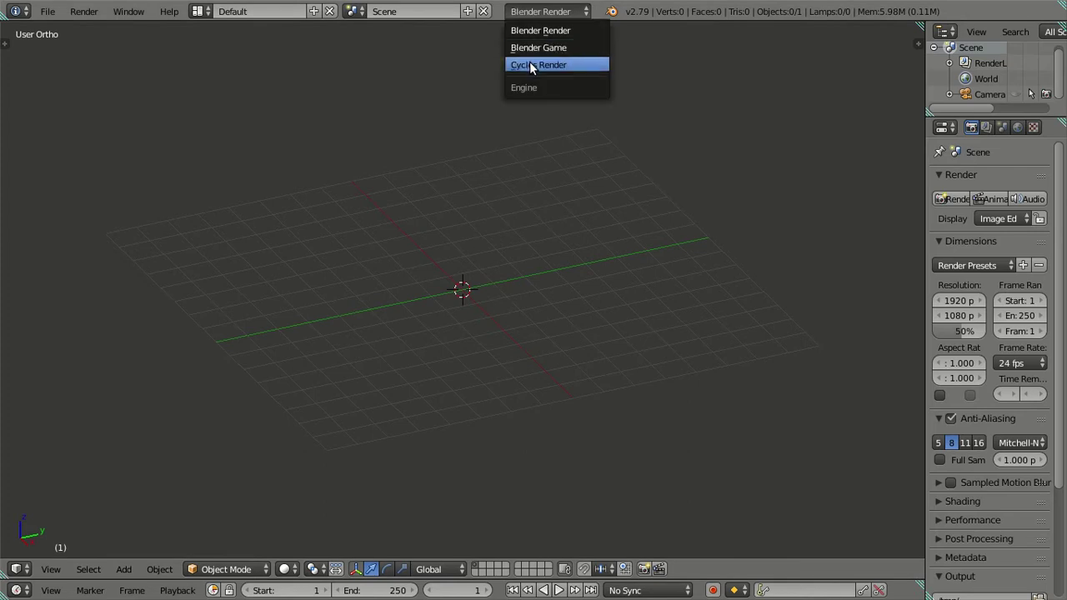
# Switch the render engine to Cycles, show the sidebar and pack all external data
pyautogui.click(530, 64)
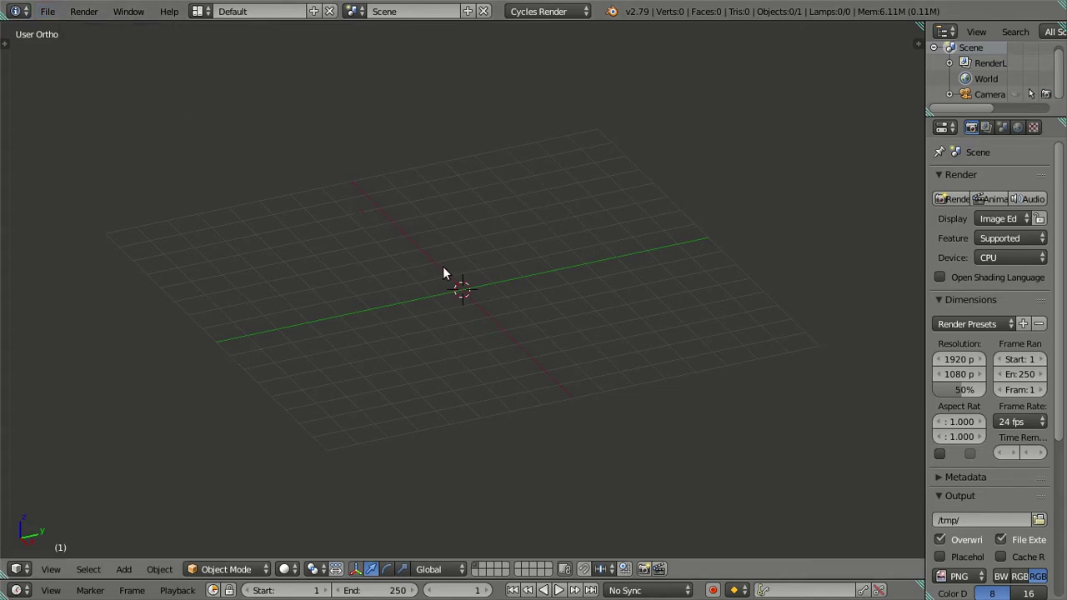
pyautogui.press('n')
pyautogui.scroll(-2, 823, 380)
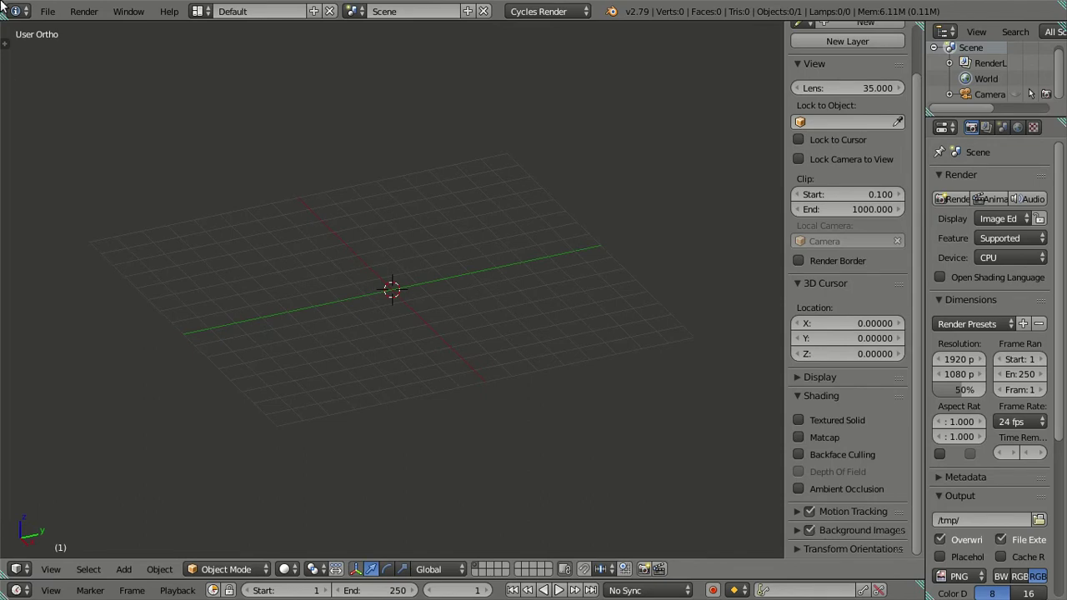
pyautogui.click(46, 12)
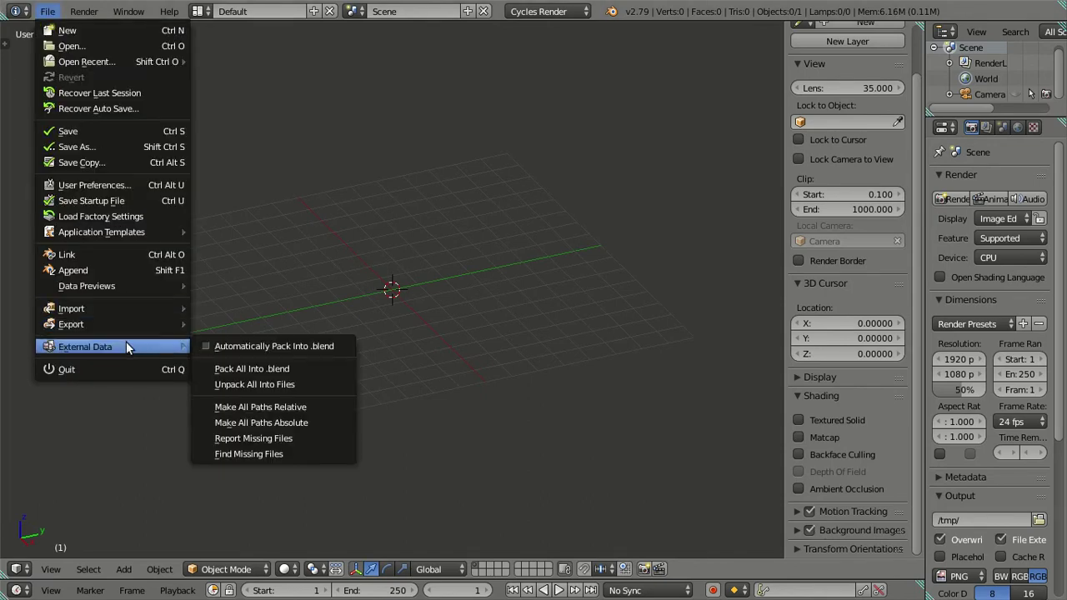
pyautogui.moveTo(100, 347)
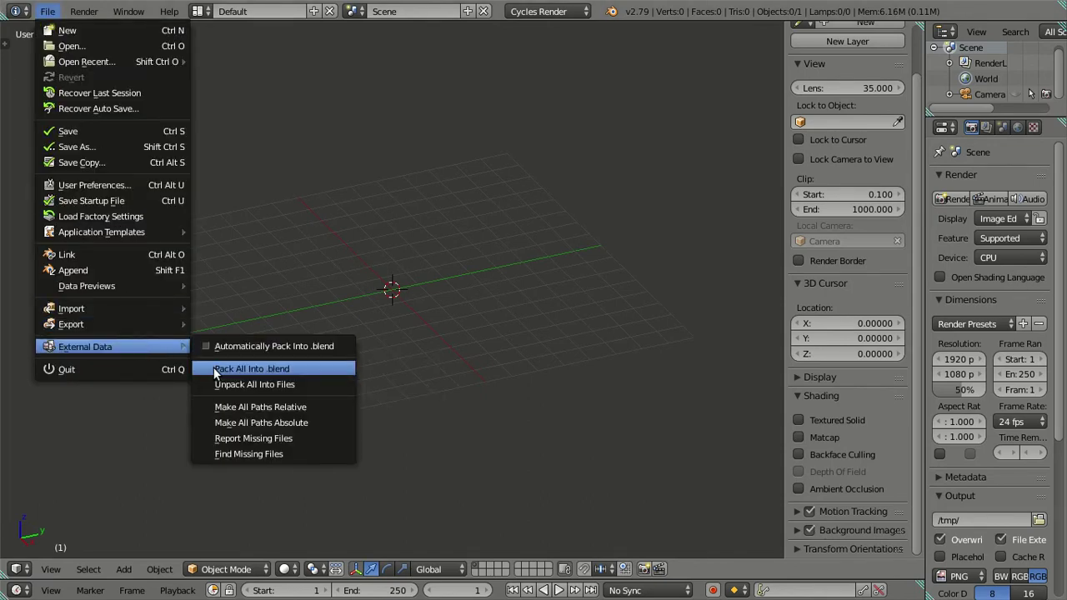
pyautogui.click(207, 348)
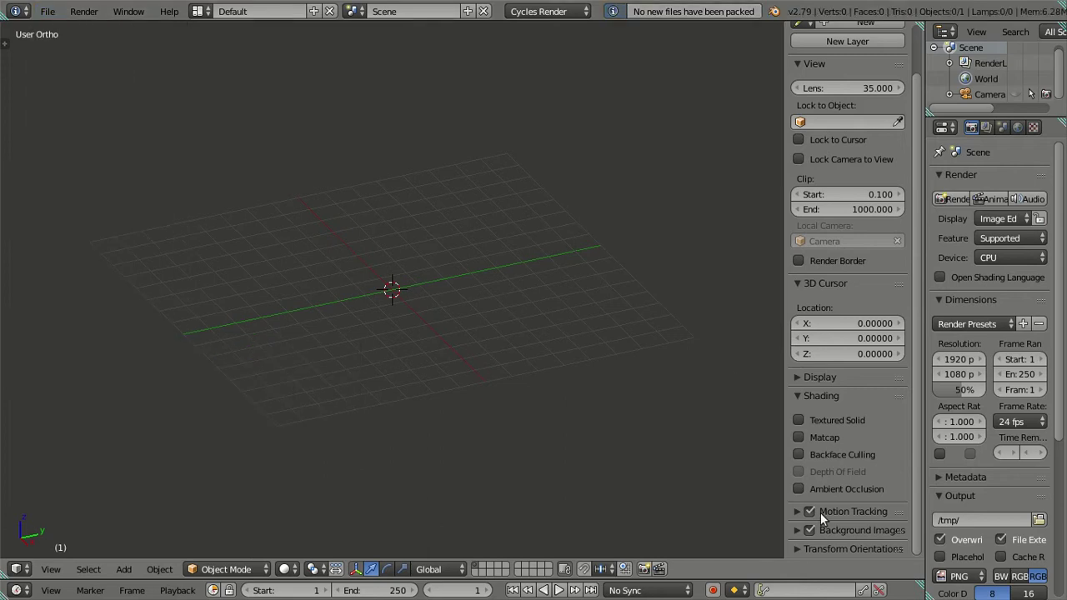
# Enable Background Images and add an image slot shown only in Front view
pyautogui.click(796, 530)
pyautogui.scroll(-1, 819, 483)
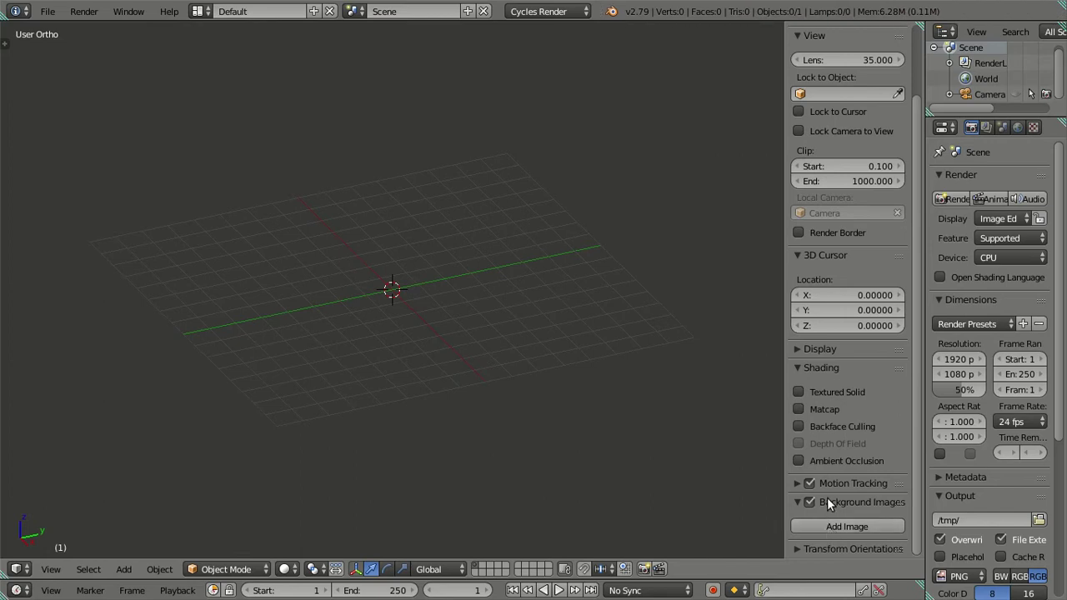
pyautogui.click(836, 525)
pyautogui.scroll(-3, 829, 492)
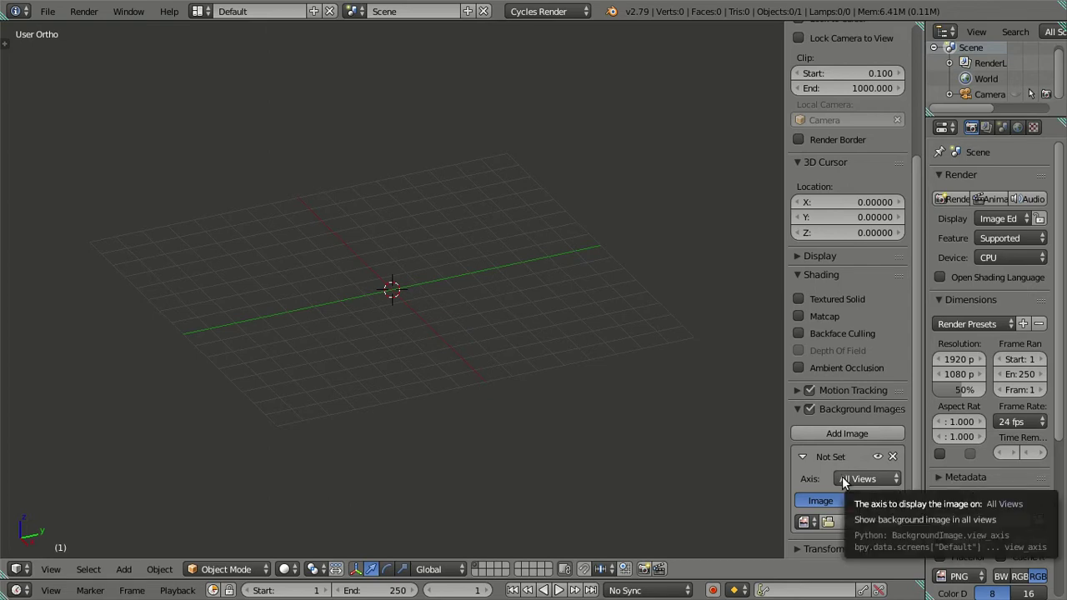
pyautogui.click(844, 482)
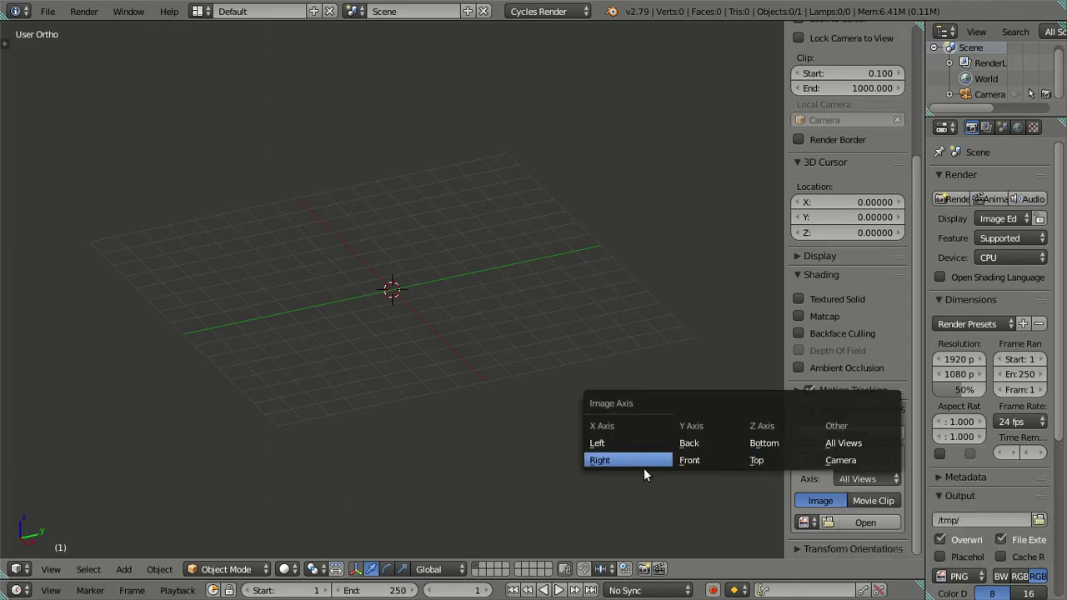
pyautogui.click(703, 462)
pyautogui.press('KP_1')
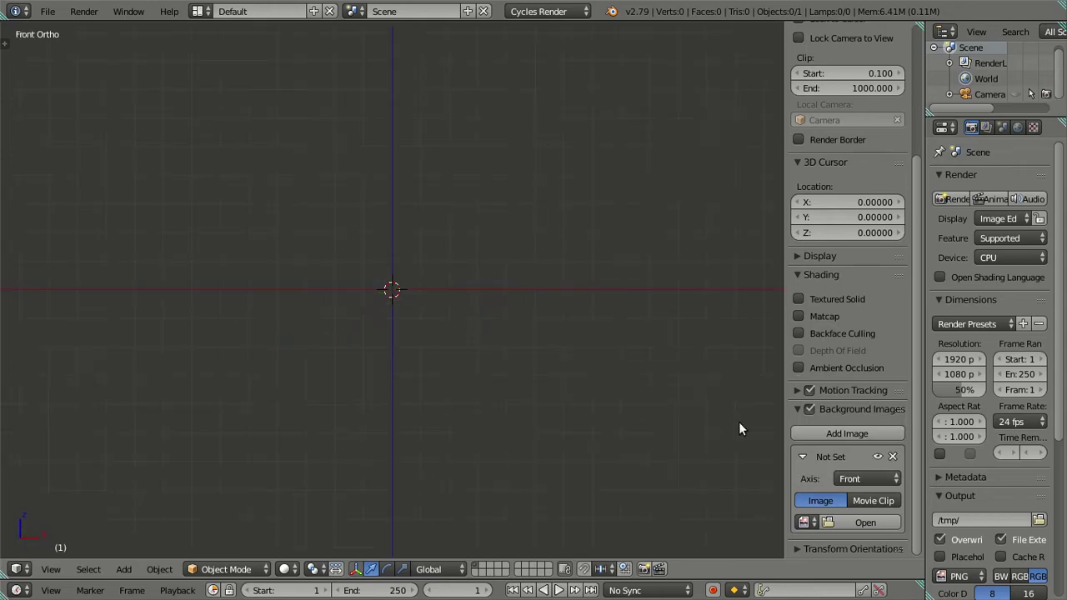
# Load bjdvikd.jpg from the Desktop, chosen in thumbnail view, as the front background image
pyautogui.click(864, 523)
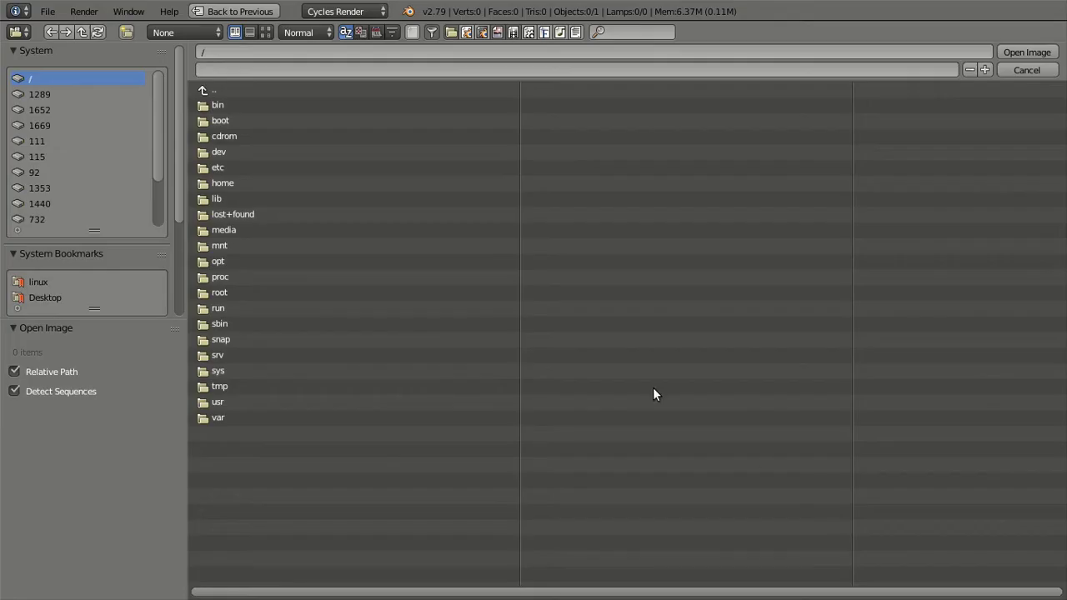
pyautogui.click(57, 297)
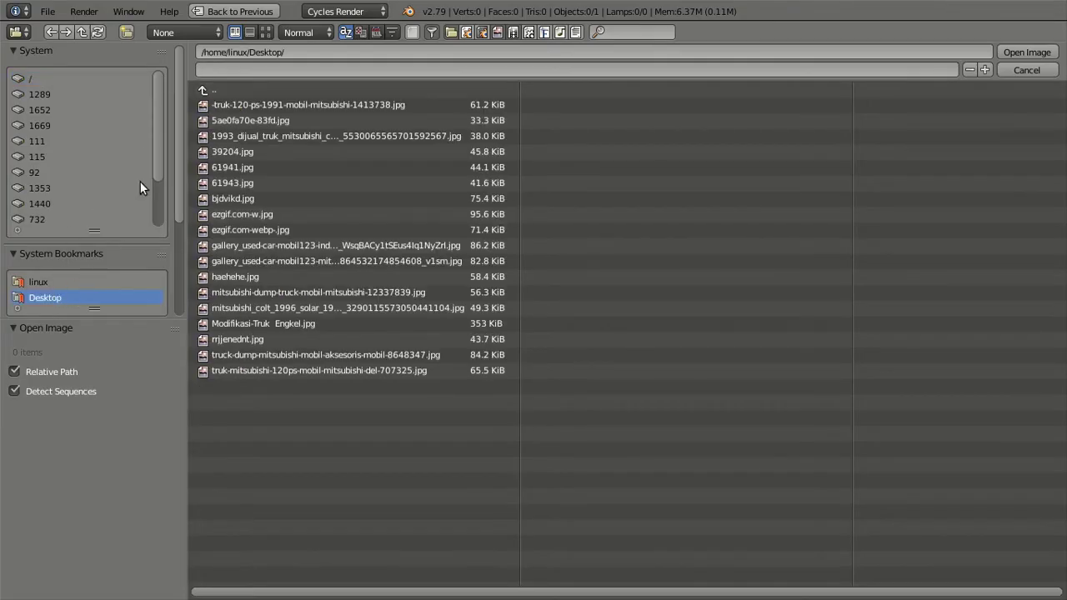
pyautogui.scroll(-2, 176, 209)
pyautogui.scroll(-1, 173, 234)
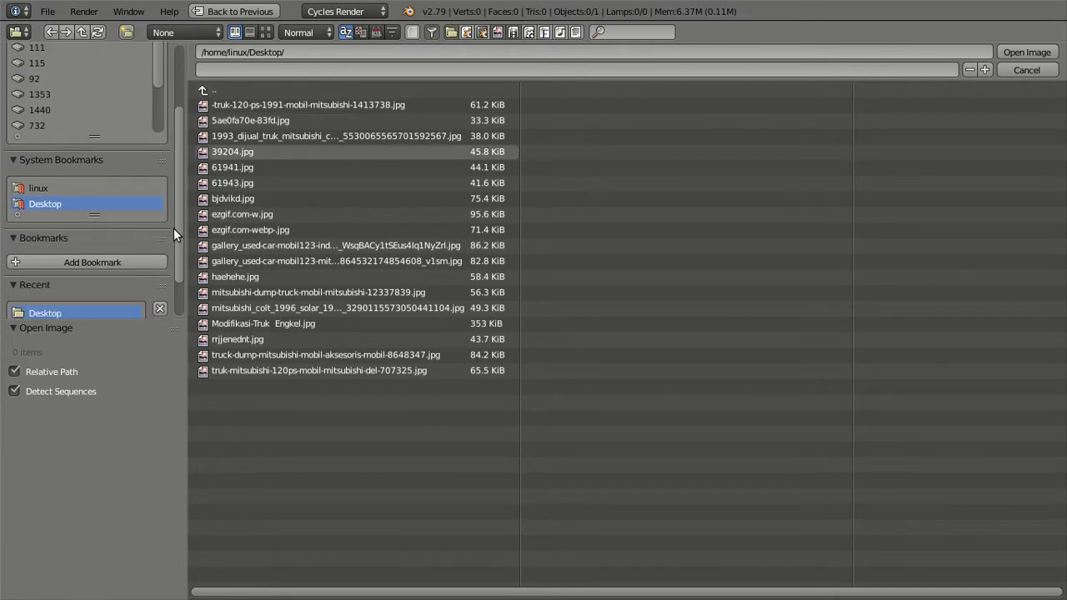
pyautogui.scroll(-1, 136, 216)
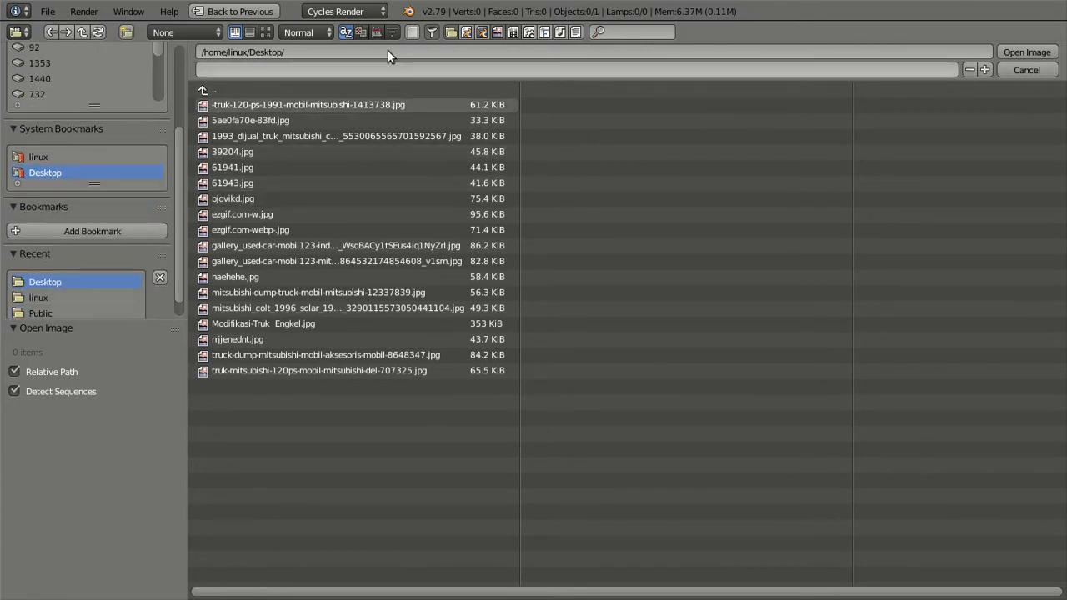
pyautogui.click(265, 32)
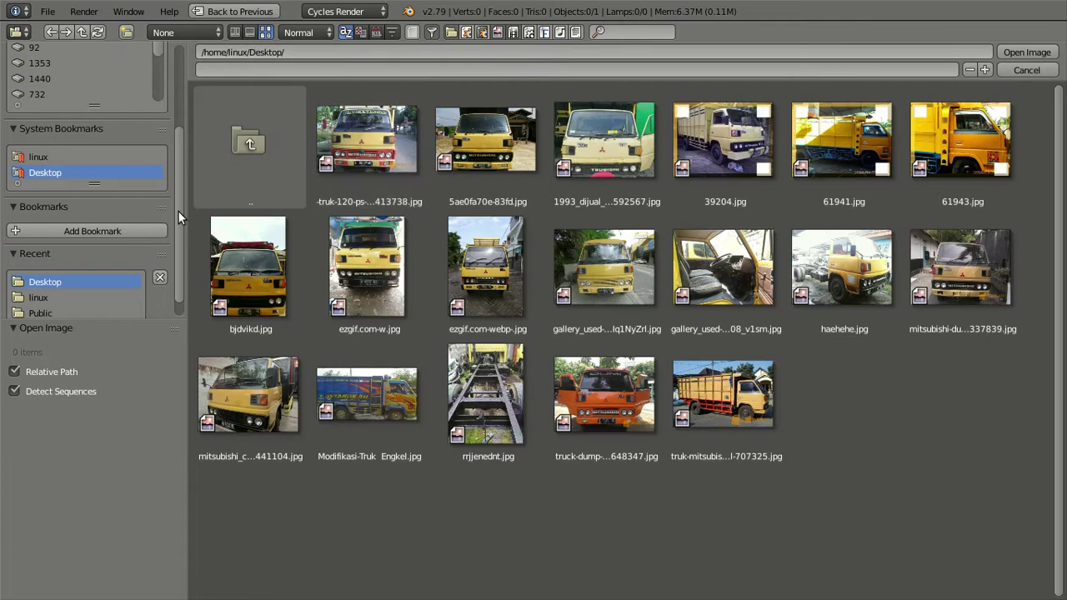
pyautogui.scroll(1, 179, 211)
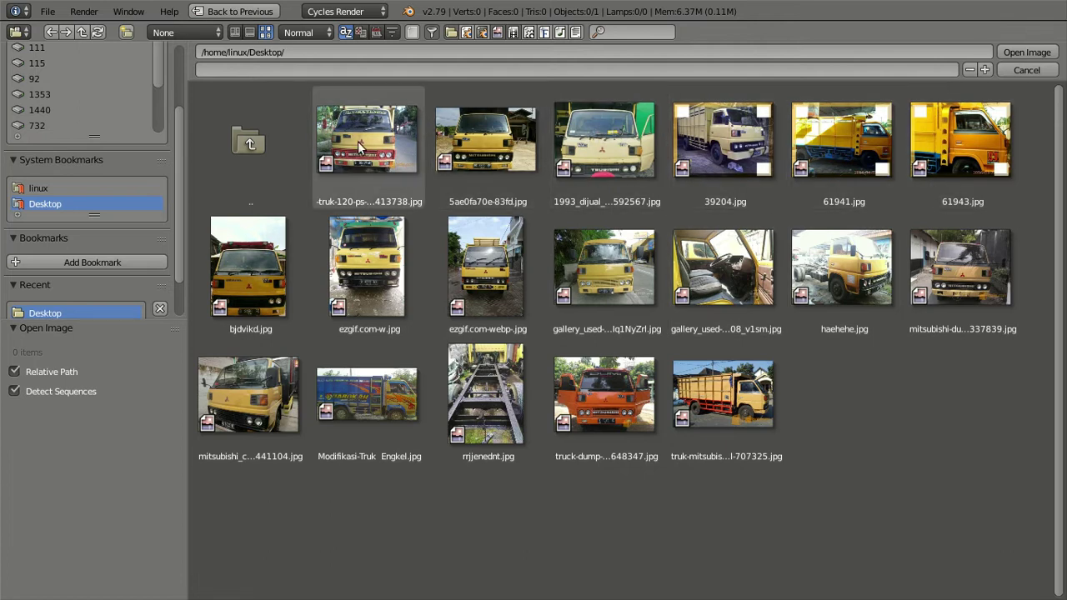
pyautogui.click(269, 267)
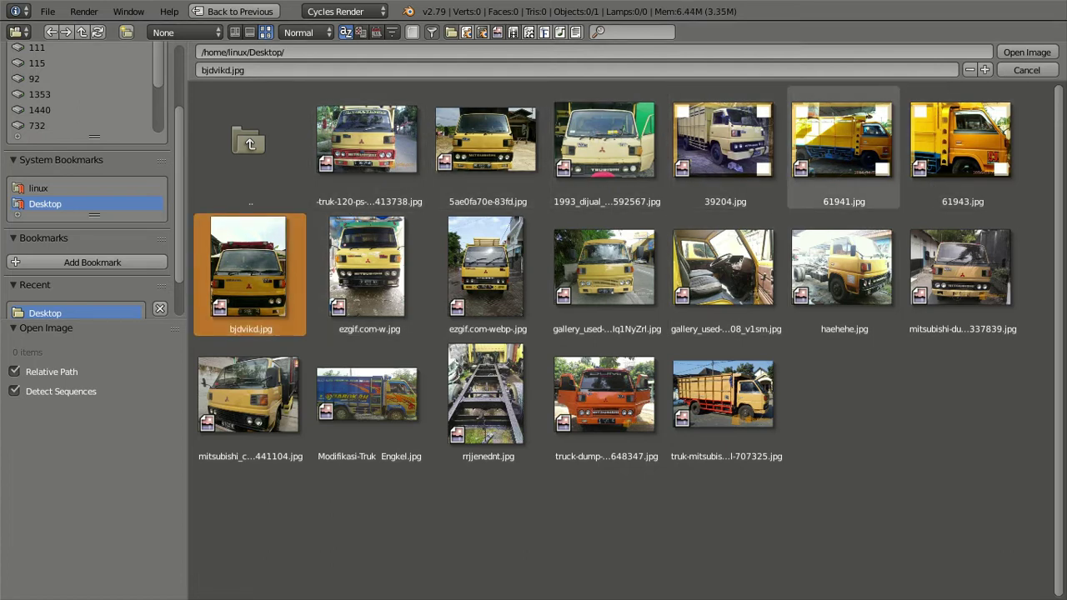
pyautogui.click(1015, 50)
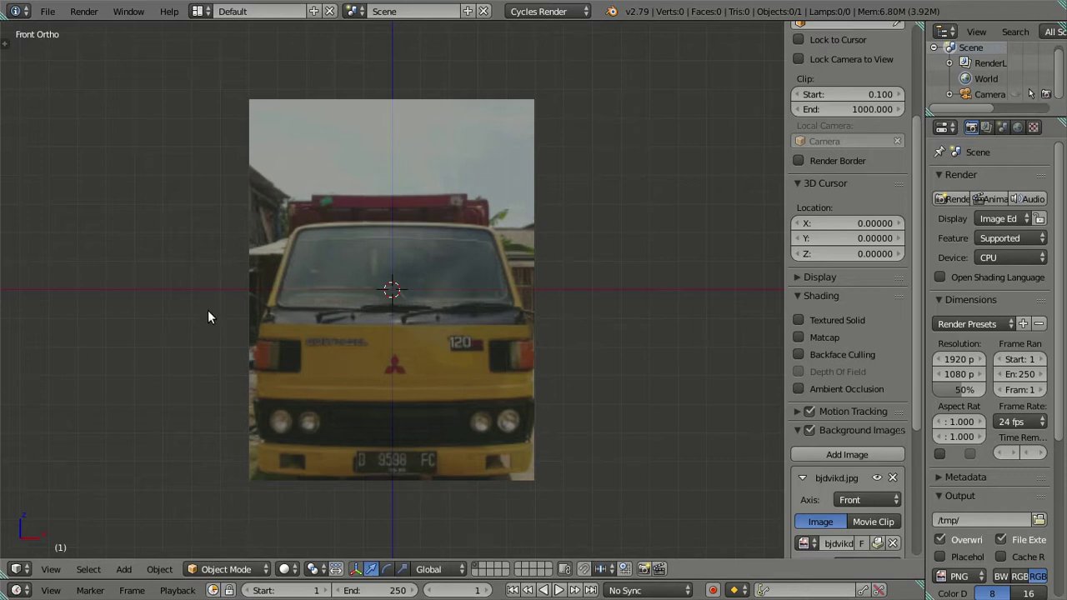
# Zoom in on the truck's bumper and set the background image X offset to -0.10
pyautogui.scroll(1, 436, 356)
pyautogui.scroll(1, 441, 383)
pyautogui.scroll(1, 439, 390)
pyautogui.moveTo(428, 410)
pyautogui.keyDown('shift'); pyautogui.mouseDown(button='middle')
pyautogui.moveTo(432, 197)
pyautogui.moveTo(395, 267)
pyautogui.mouseUp(button='middle'); pyautogui.keyUp('shift')
pyautogui.scroll(1, 431, 236)
pyautogui.scroll(2, 432, 236)
pyautogui.scroll(2, 432, 238)
pyautogui.scroll(3, 408, 200)
pyautogui.scroll(-5, 413, 267)
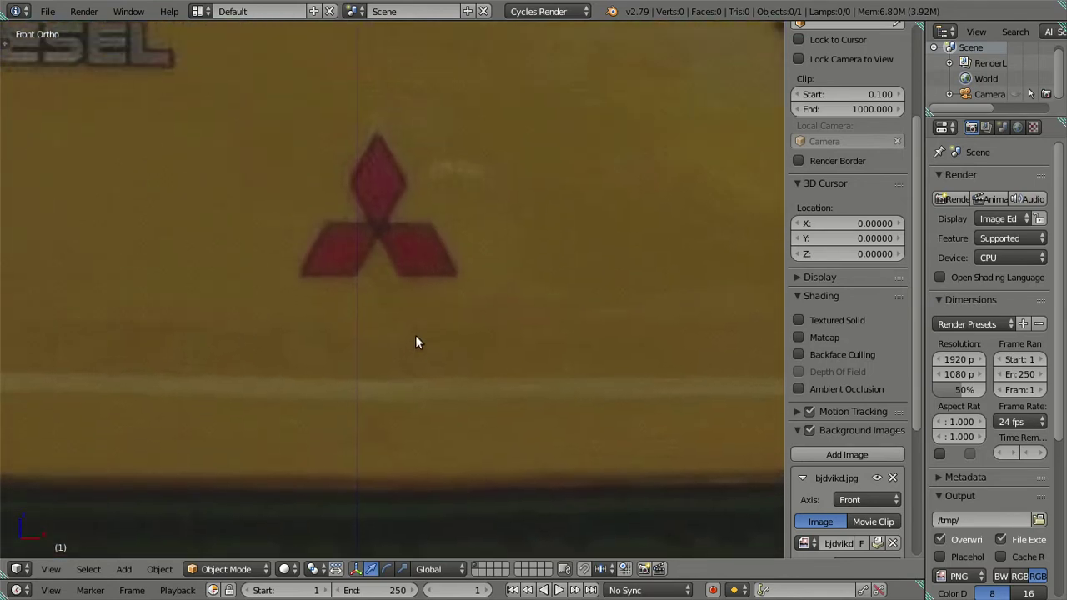
pyautogui.scroll(7, 423, 332)
pyautogui.scroll(-4, 871, 483)
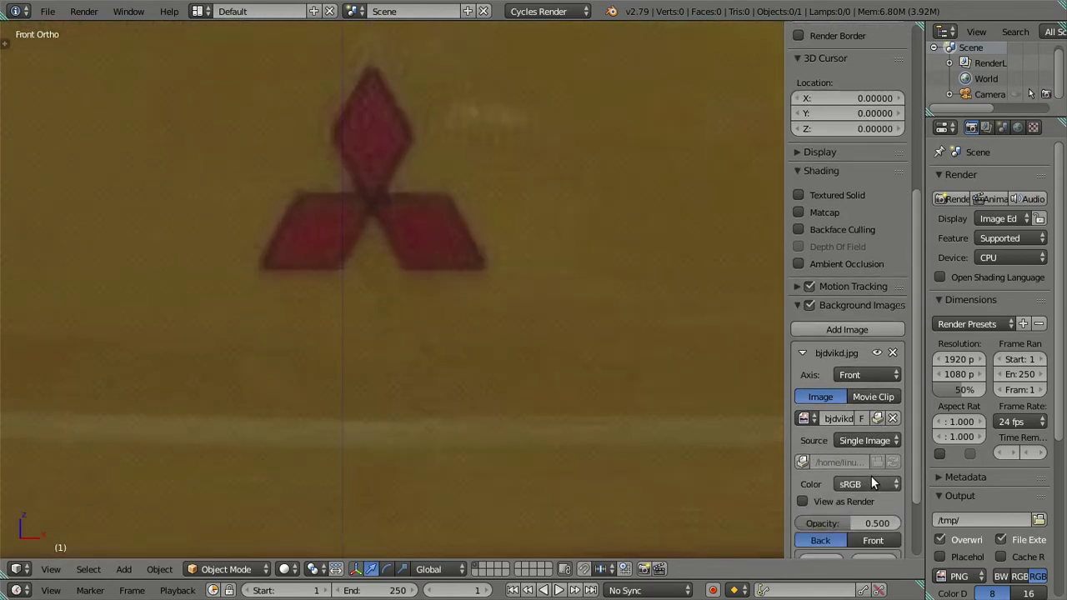
pyautogui.scroll(-2, 871, 476)
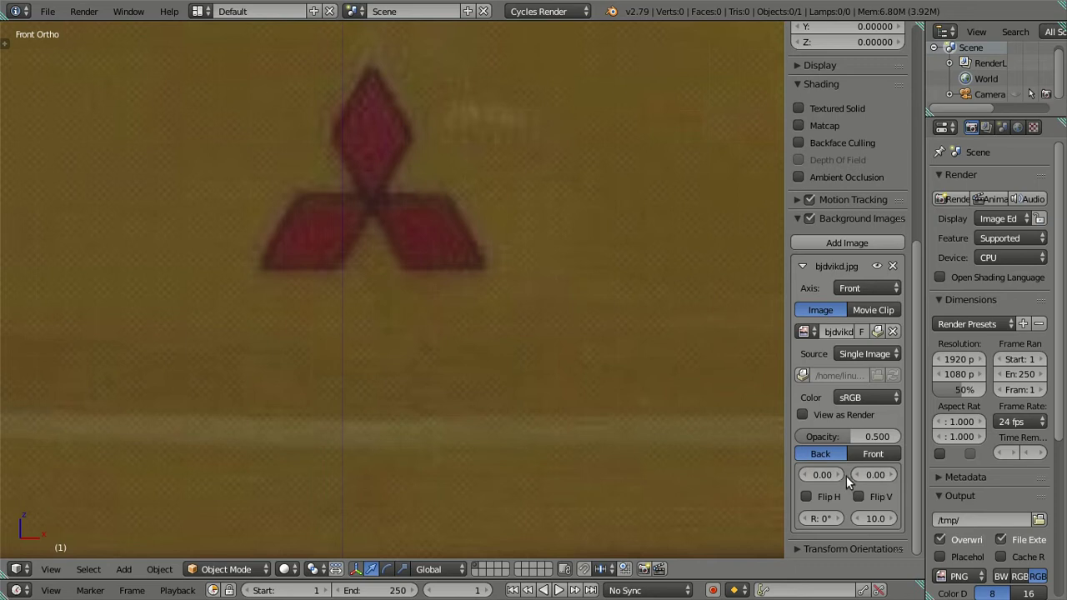
pyautogui.click(837, 474)
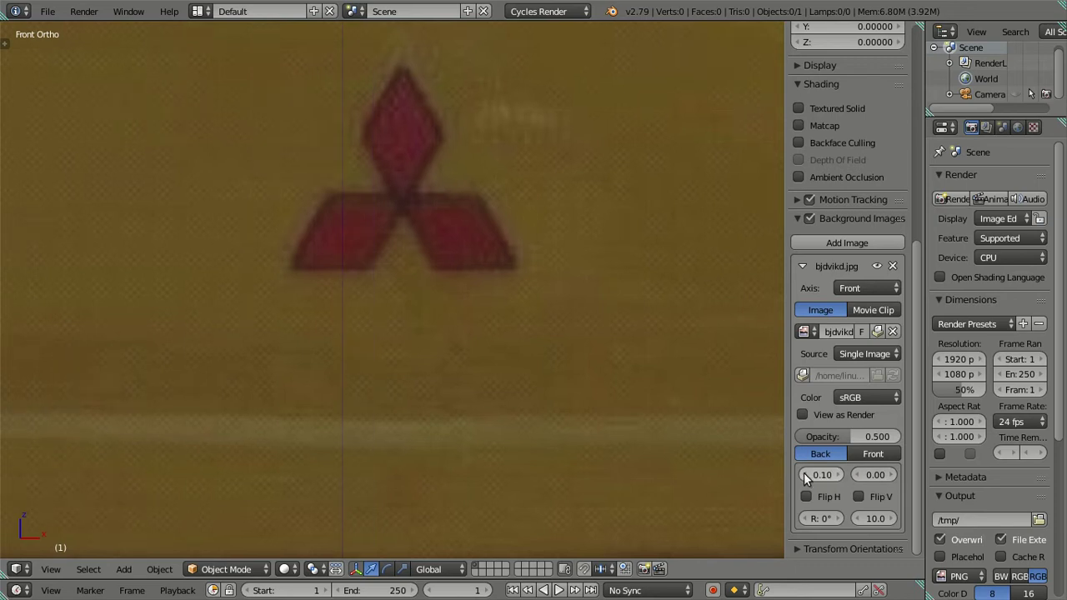
pyautogui.click(805, 475)
pyautogui.click(805, 475)
# Recentre the truck front, set the image opacity to 1.0, then undo to clear the photo
pyautogui.scroll(3, 358, 228)
pyautogui.scroll(-1, 369, 224)
pyautogui.scroll(-2, 369, 224)
pyautogui.scroll(-2, 384, 231)
pyautogui.scroll(6, 403, 321)
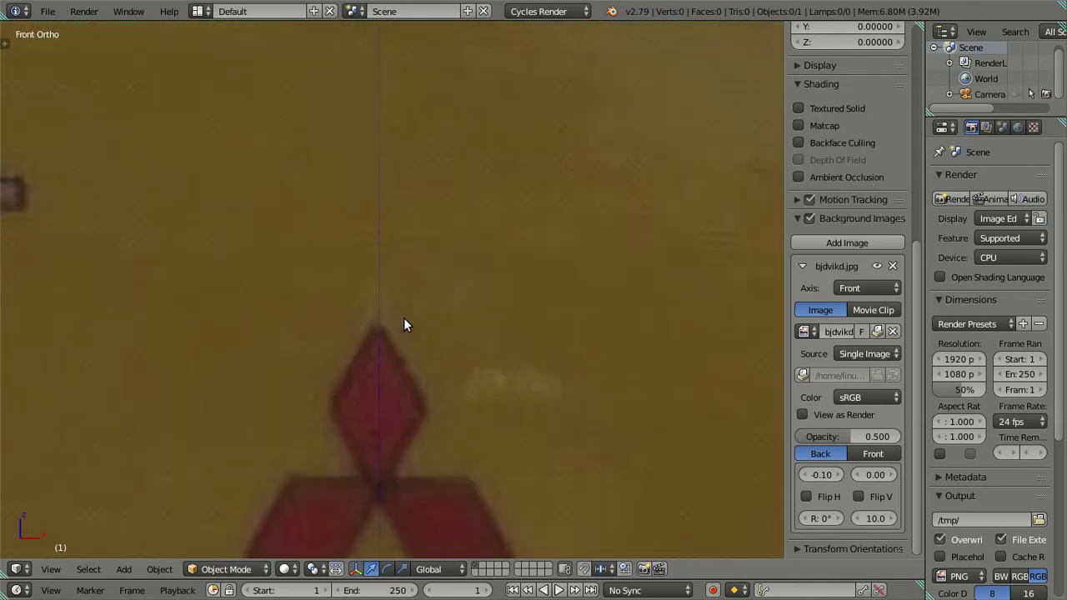
pyautogui.scroll(-5, 404, 320)
pyautogui.scroll(-4, 405, 312)
pyautogui.keyDown('shift'); pyautogui.moveTo(422, 385); pyautogui.dragTo(409, 292, button='middle'); pyautogui.keyUp('shift')
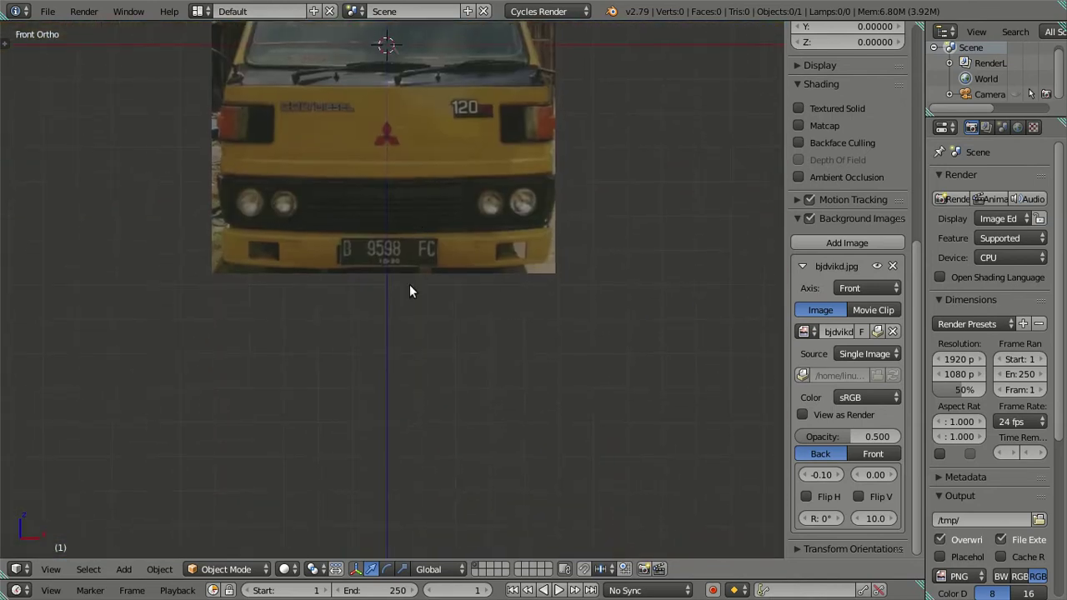
pyautogui.scroll(8, 410, 291)
pyautogui.scroll(-5, 409, 292)
pyautogui.scroll(-3, 413, 279)
pyautogui.scroll(-1, 425, 334)
pyautogui.scroll(2, 435, 368)
pyautogui.keyDown('shift'); pyautogui.moveTo(435, 362); pyautogui.dragTo(427, 371, button='middle'); pyautogui.keyUp('shift')
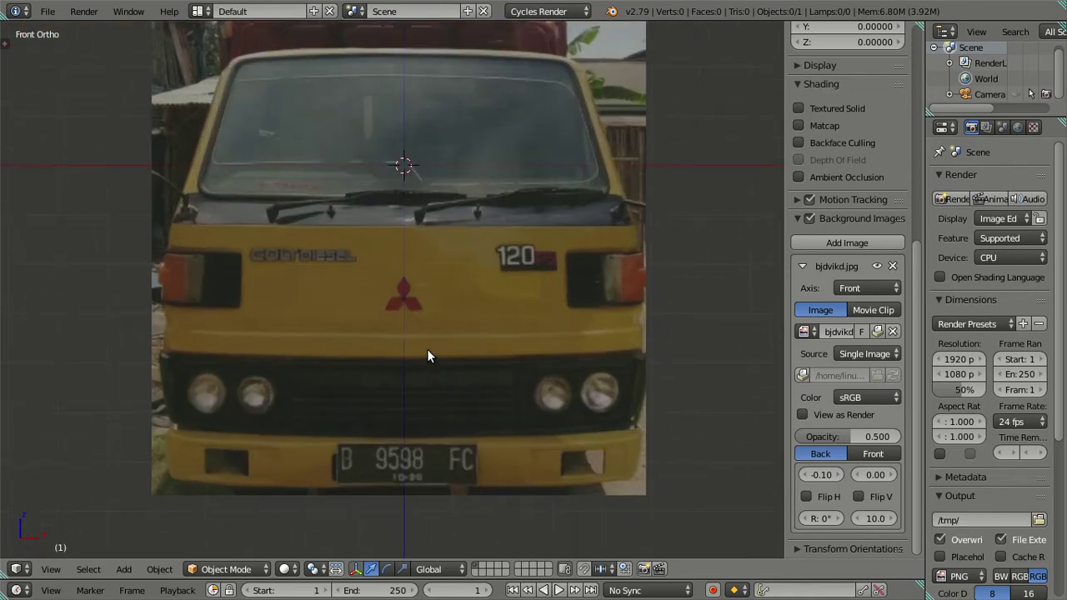
pyautogui.moveTo(851, 433); pyautogui.dragTo(898, 434)
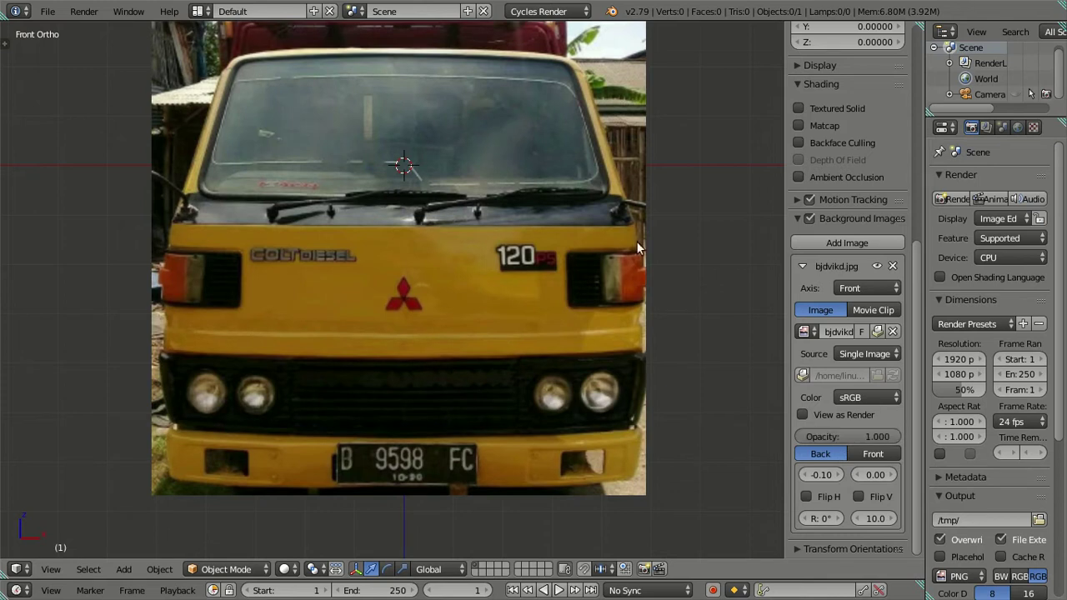
pyautogui.hotkey('ctrl', 'z')
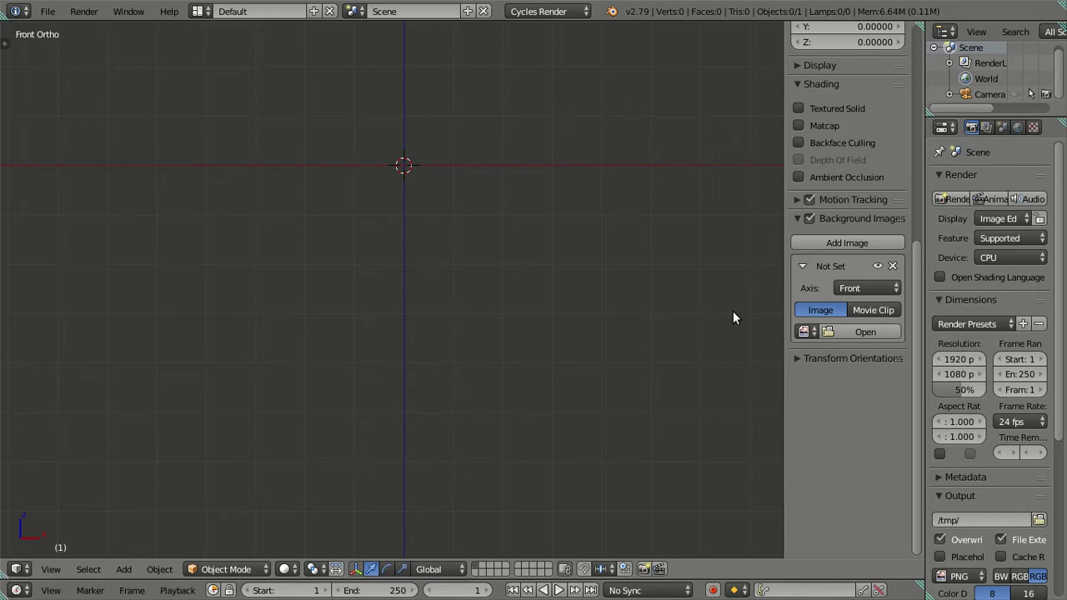
# Reload the front truck photo bjdvikd.jpg into the background image slot
pyautogui.click(845, 332)
pyautogui.click(78, 203)
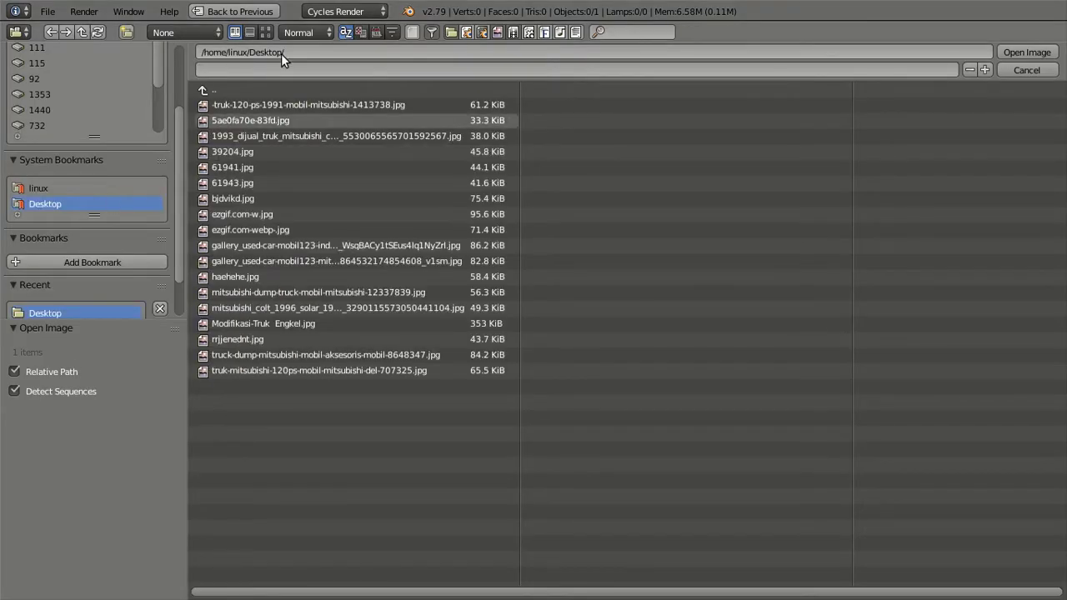
pyautogui.click(265, 32)
pyautogui.click(248, 278)
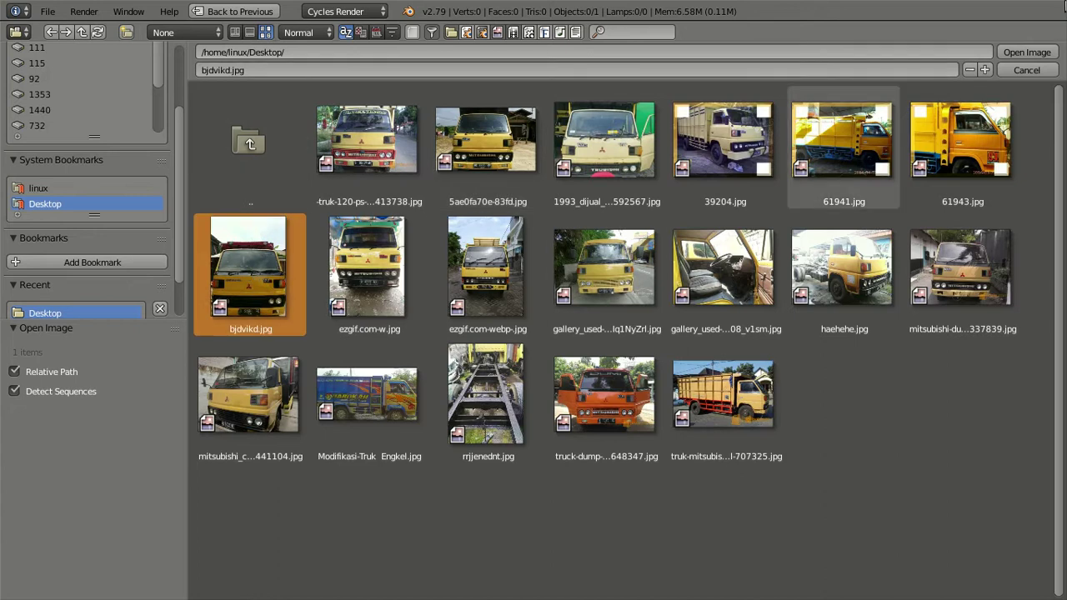
pyautogui.click(1017, 53)
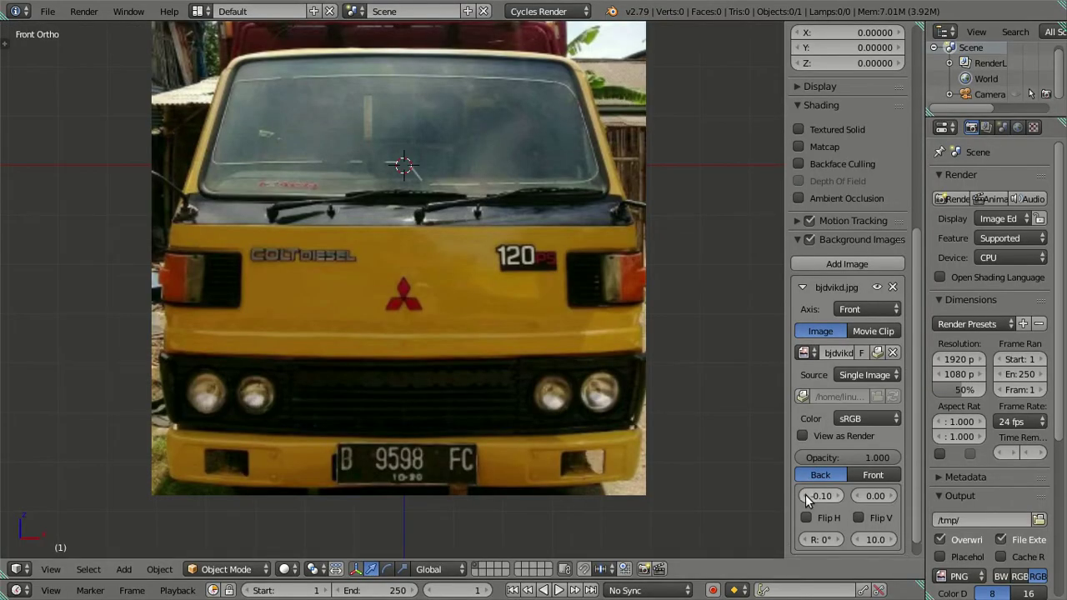
# Set the background image opacity to 0.500
pyautogui.click(848, 457)
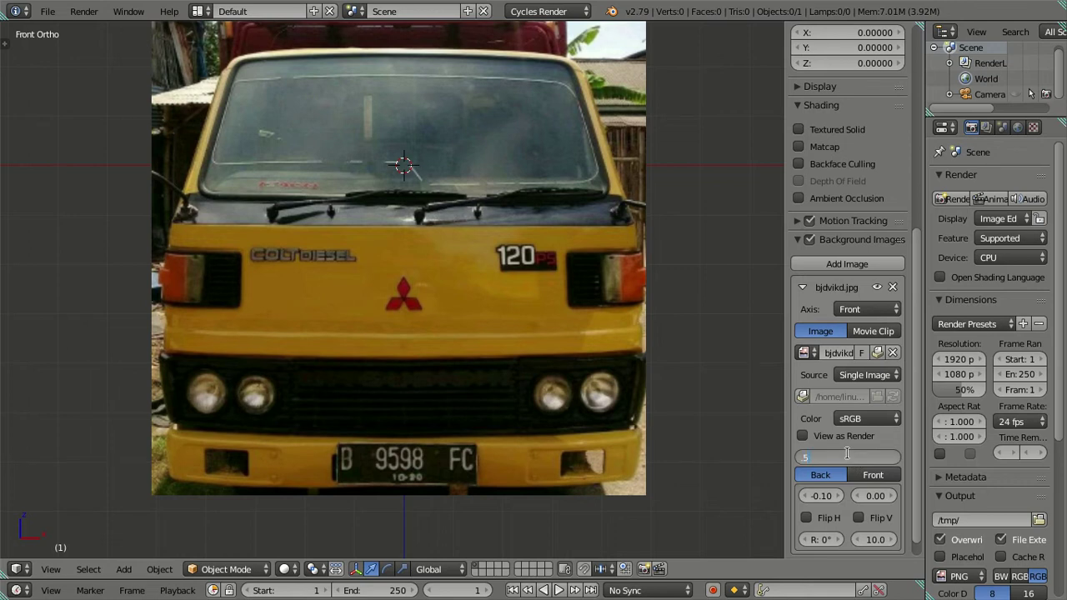
pyautogui.press('Return')
pyautogui.scroll(3, 435, 291)
pyautogui.scroll(-4, 443, 271)
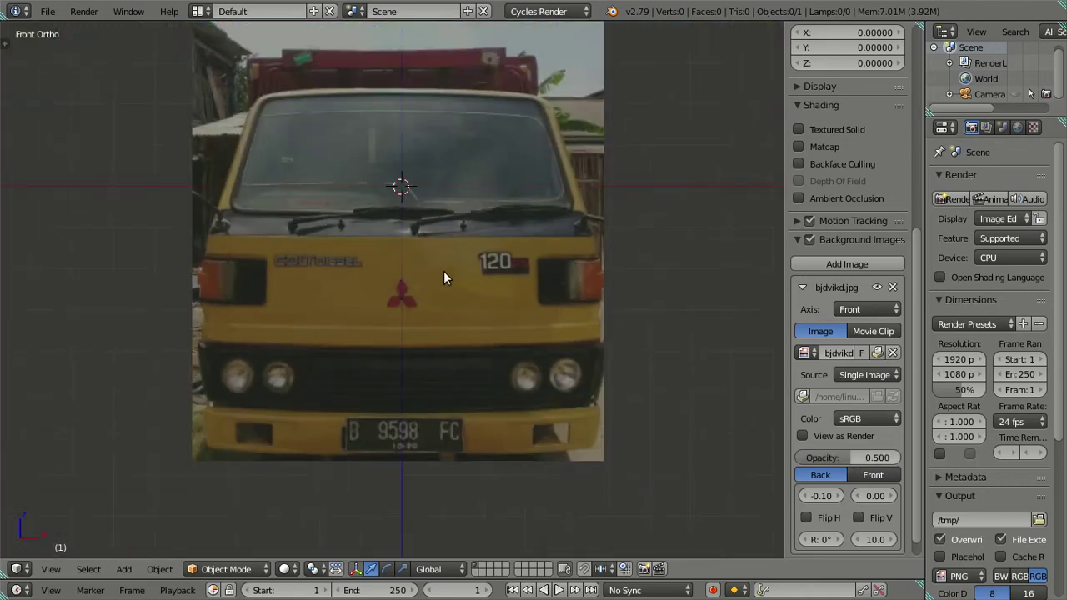
pyautogui.moveTo(444, 271); pyautogui.dragTo(383, 293, button='middle')
# Add a plane mesh and frame it in the view
pyautogui.hotkey('shift', 'a')
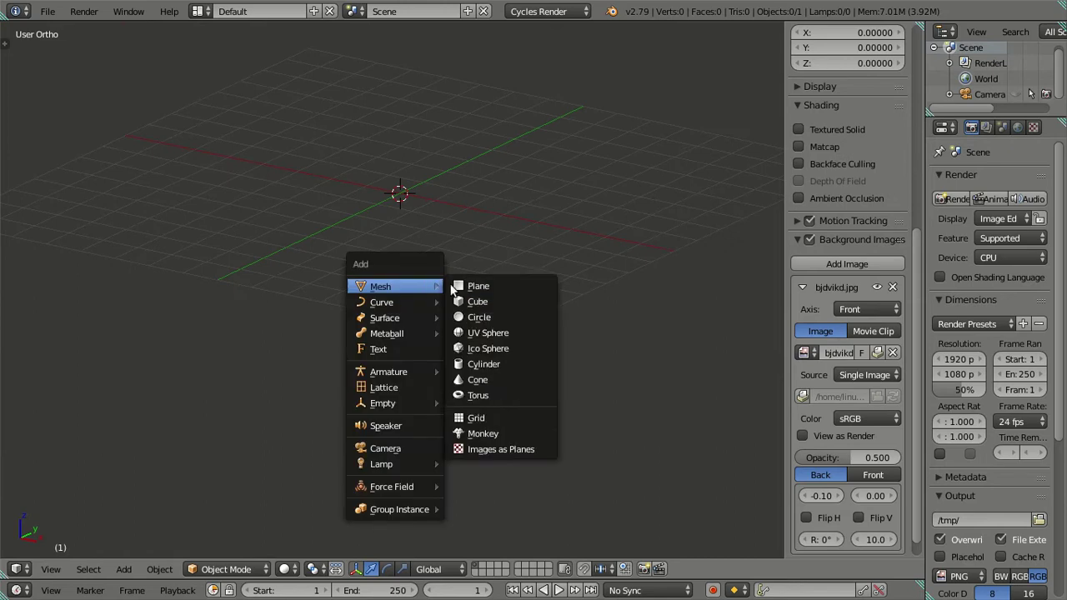
pyautogui.click(486, 288)
pyautogui.moveTo(485, 298)
pyautogui.mouseDown(button='middle')
pyautogui.moveTo(464, 311)
pyautogui.moveTo(470, 288)
pyautogui.mouseUp(button='middle')
pyautogui.keyDown('shift'); pyautogui.moveTo(452, 220); pyautogui.dragTo(419, 268, button='middle'); pyautogui.keyUp('shift')
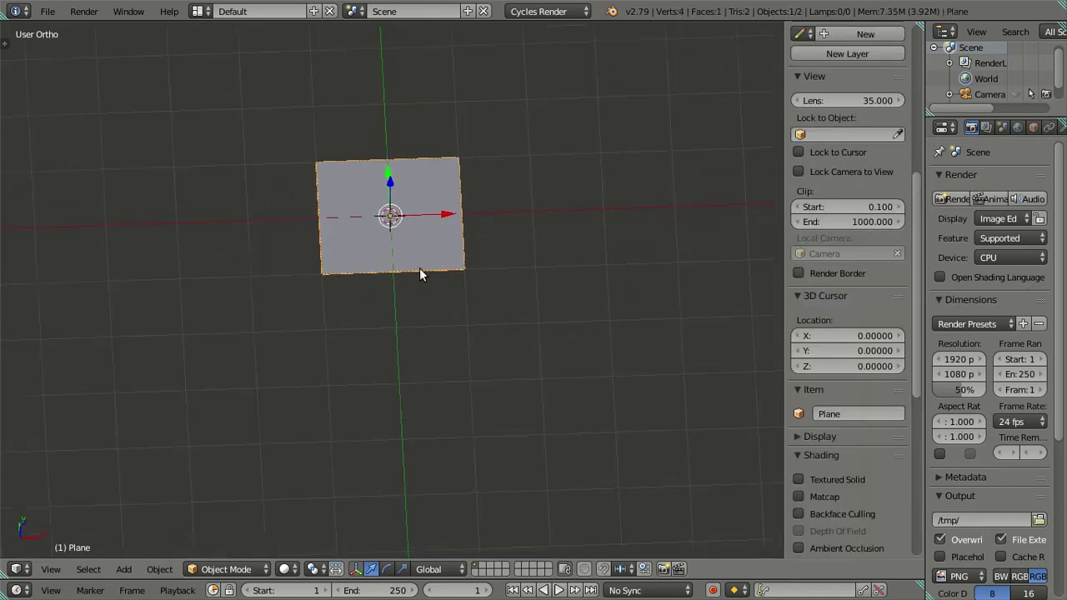
pyautogui.scroll(3, 416, 284)
# In Edit Mode, loop cut the plane down the middle and delete the left half's faces
pyautogui.press('Tab')
pyautogui.hotkey('ctrl', 'r')
pyautogui.click(335, 155)
pyautogui.keyDown('shift'); pyautogui.rightClick(254, 334); pyautogui.keyUp('shift')
pyautogui.keyDown('shift'); pyautogui.rightClick(250, 121); pyautogui.keyUp('shift')
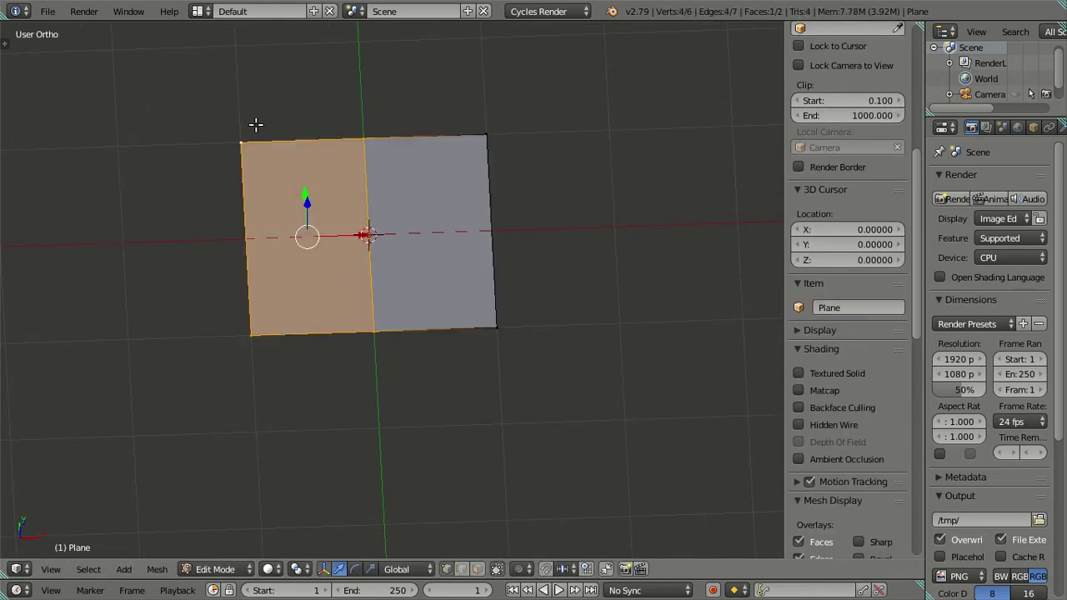
pyautogui.press('x')
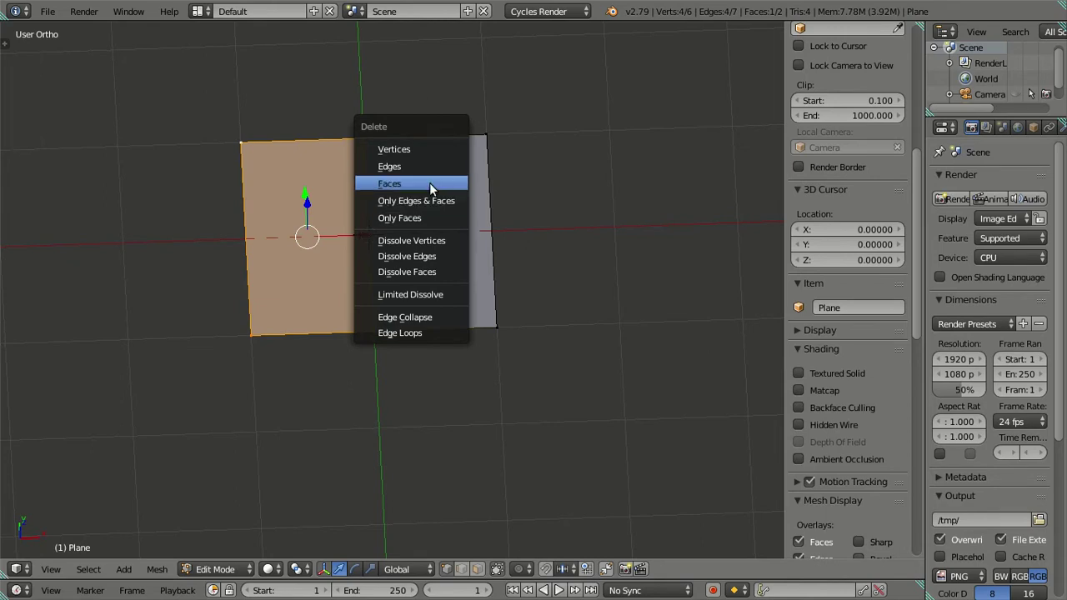
pyautogui.click(429, 183)
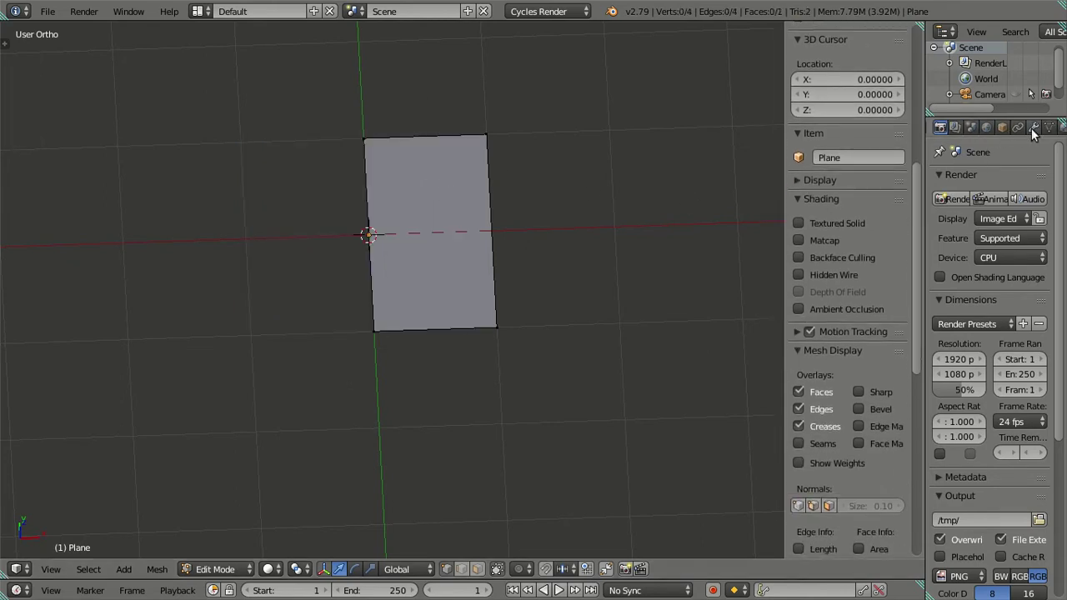
pyautogui.click(1034, 126)
pyautogui.click(996, 180)
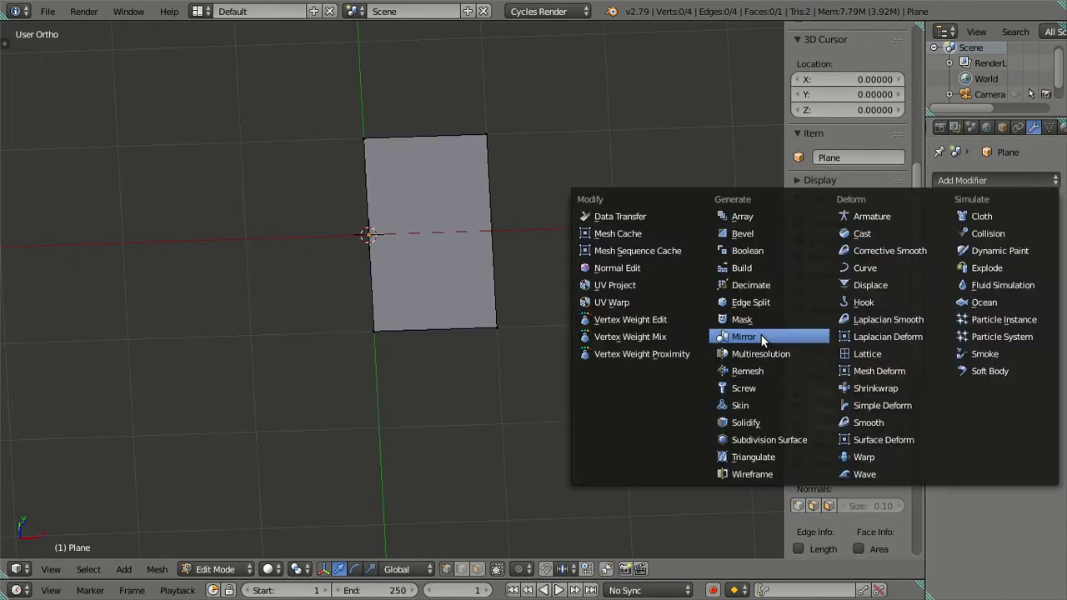
# Add an X-axis Mirror modifier to the half plane and check it in front view
pyautogui.click(742, 336)
pyautogui.moveTo(488, 393); pyautogui.dragTo(470, 283, button='middle')
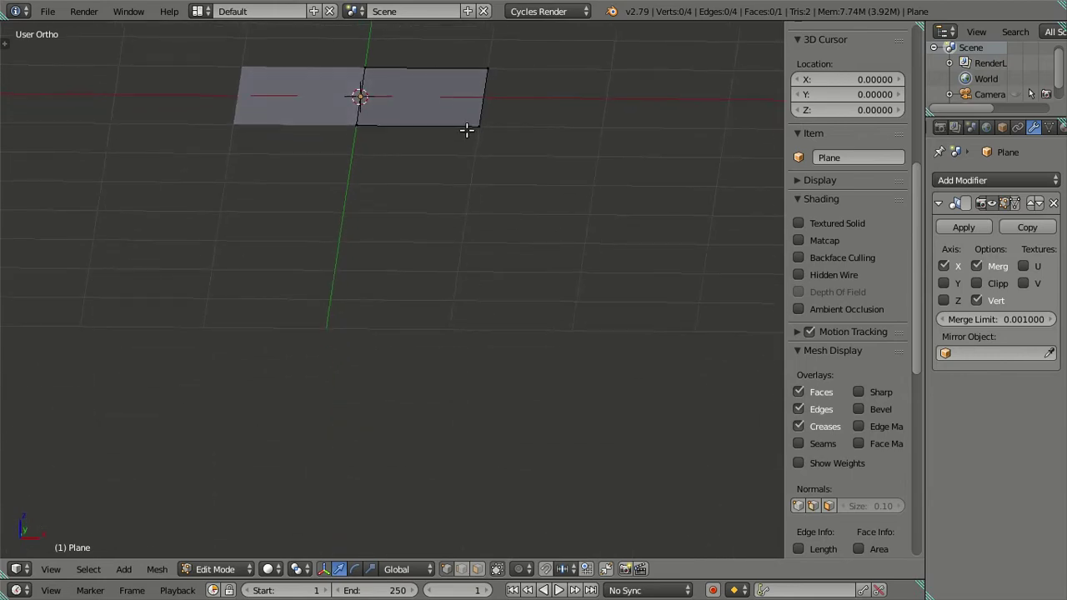
pyautogui.keyDown('shift'); pyautogui.moveTo(467, 129); pyautogui.dragTo(428, 429, button='middle'); pyautogui.keyUp('shift')
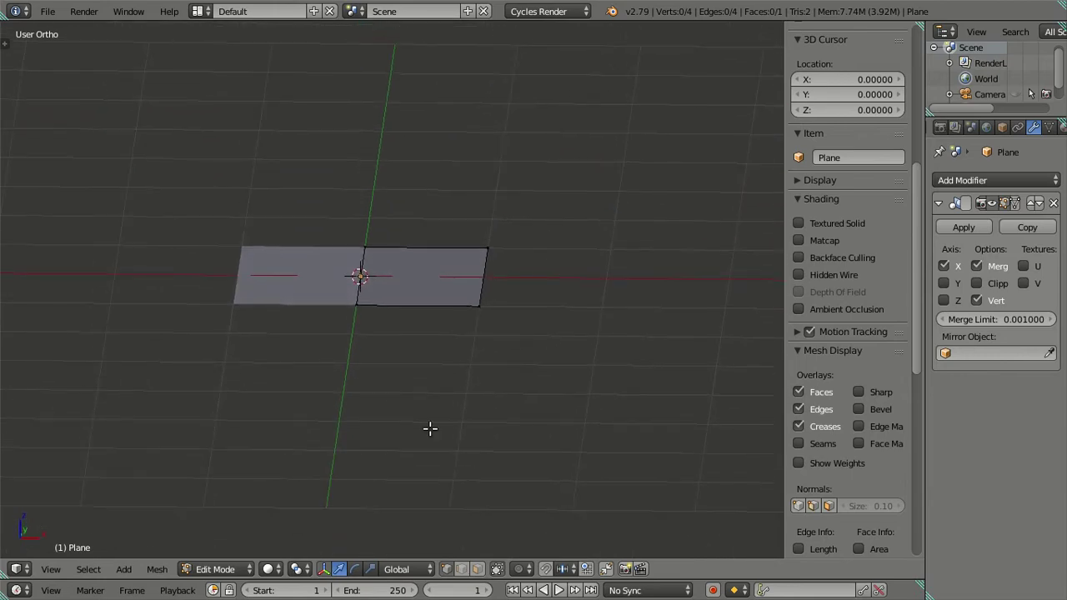
pyautogui.rightClick(497, 289)
pyautogui.press('KP_1')
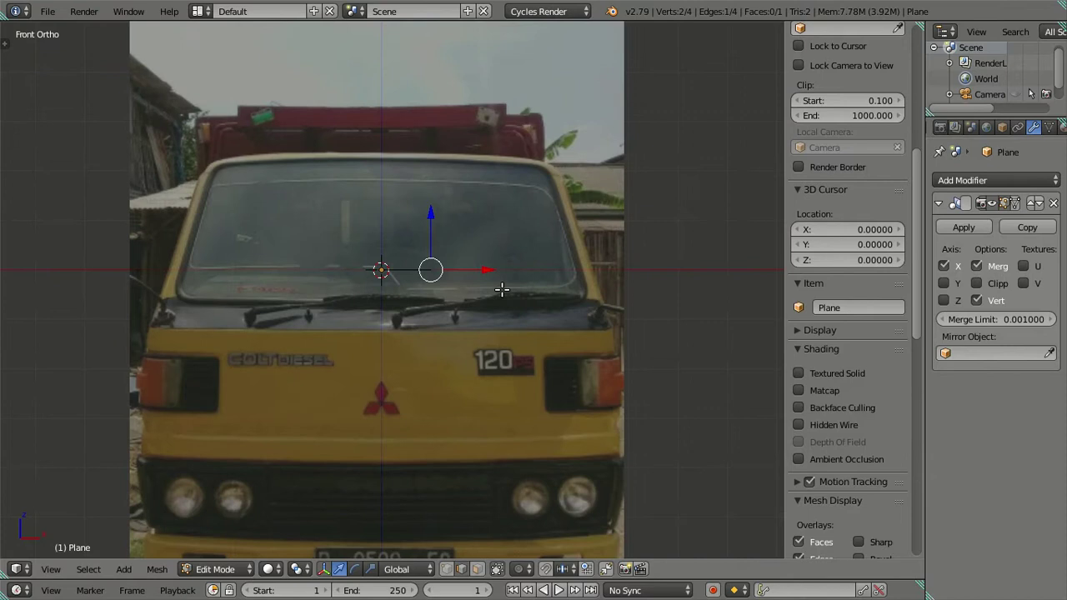
# Select the plane's edges, comparing them against the truck photo in front view
pyautogui.moveTo(481, 260)
pyautogui.mouseDown(button='middle')
pyautogui.moveTo(424, 305)
pyautogui.moveTo(345, 328)
pyautogui.mouseUp(button='middle')
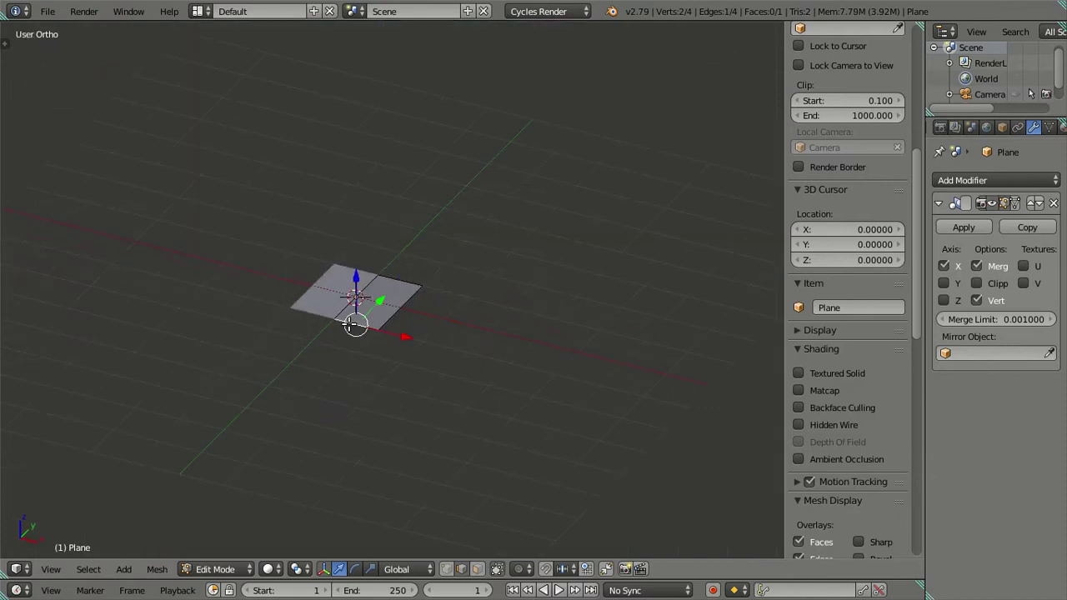
pyautogui.keyDown('shift'); pyautogui.rightClick(398, 317); pyautogui.keyUp('shift')
pyautogui.keyDown('shift'); pyautogui.rightClick(407, 281); pyautogui.keyUp('shift')
pyautogui.press('KP_1')
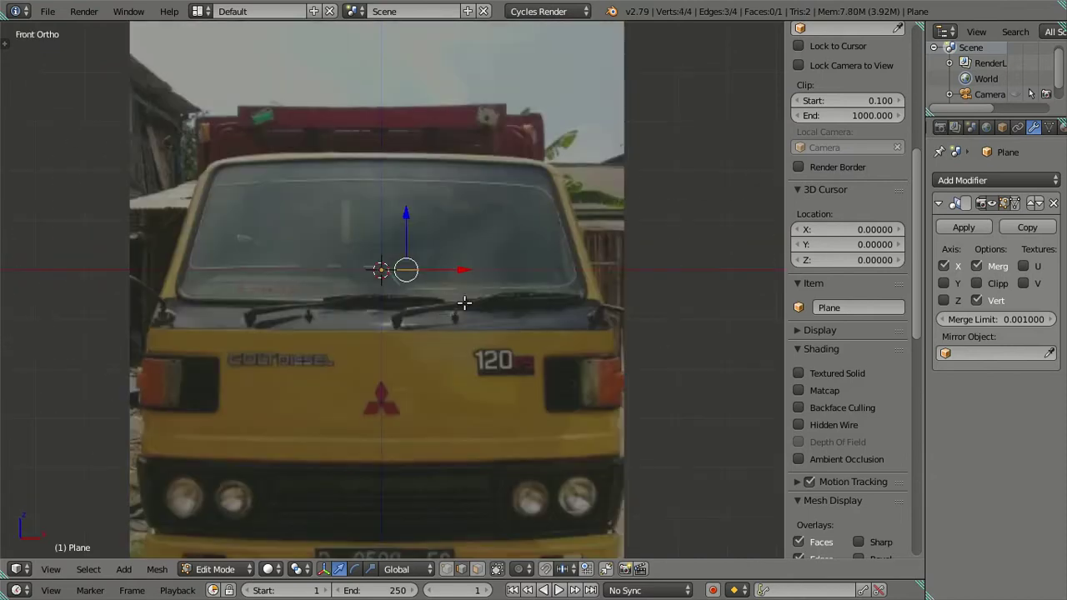
pyautogui.scroll(3, 489, 288)
pyautogui.keyDown('shift'); pyautogui.moveTo(488, 288); pyautogui.dragTo(412, 113, button='middle'); pyautogui.keyUp('shift')
pyautogui.scroll(-3, 425, 173)
pyautogui.keyDown('shift'); pyautogui.moveTo(425, 172); pyautogui.dragTo(449, 388, button='middle'); pyautogui.keyUp('shift')
pyautogui.scroll(2, 443, 255)
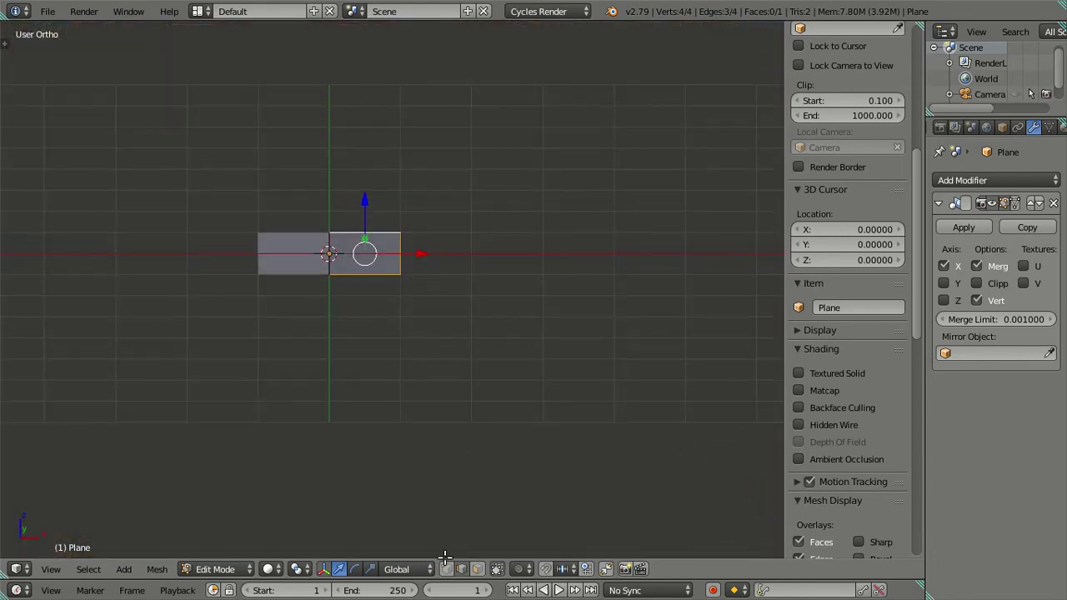
pyautogui.rightClick(400, 274)
pyautogui.press('KP_1')
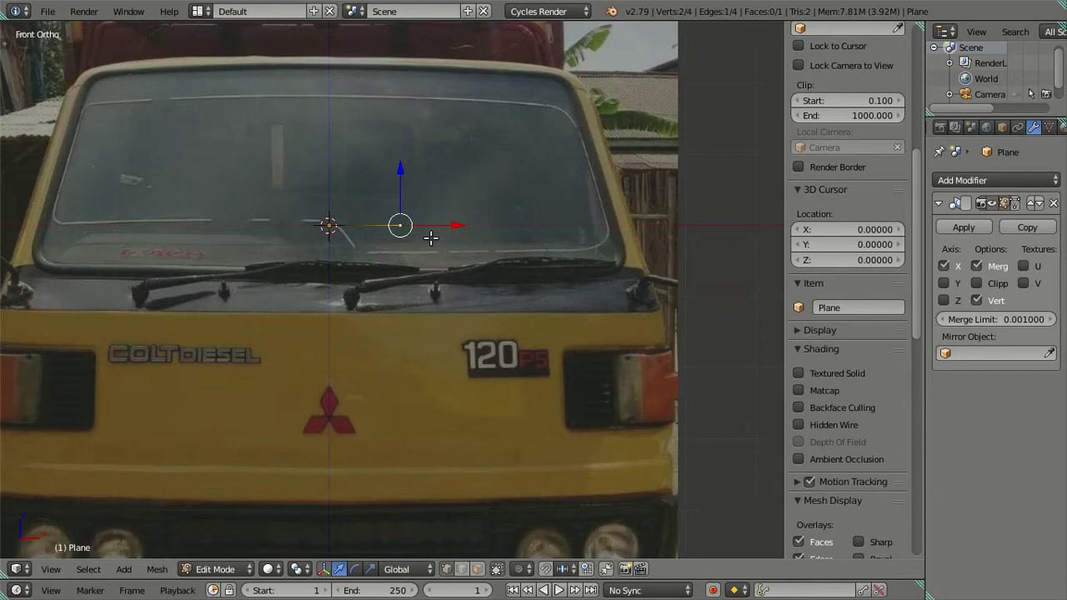
pyautogui.scroll(-3, 450, 236)
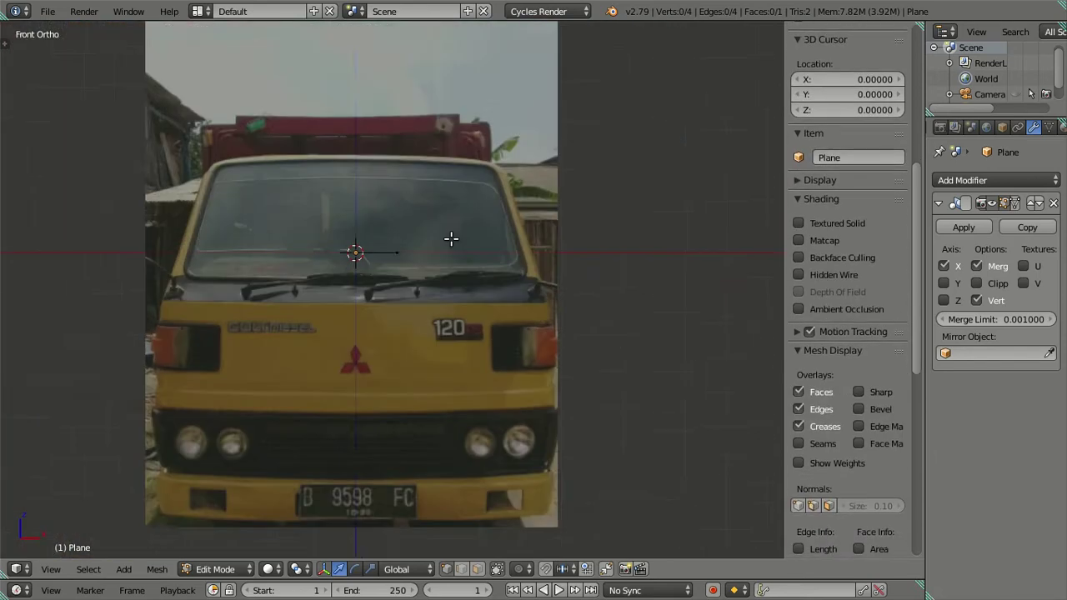
pyautogui.scroll(2, 448, 251)
# Lower the whole plane down the truck front to emblem height
pyautogui.press('a')
pyautogui.moveTo(374, 180); pyautogui.dragTo(389, 339)
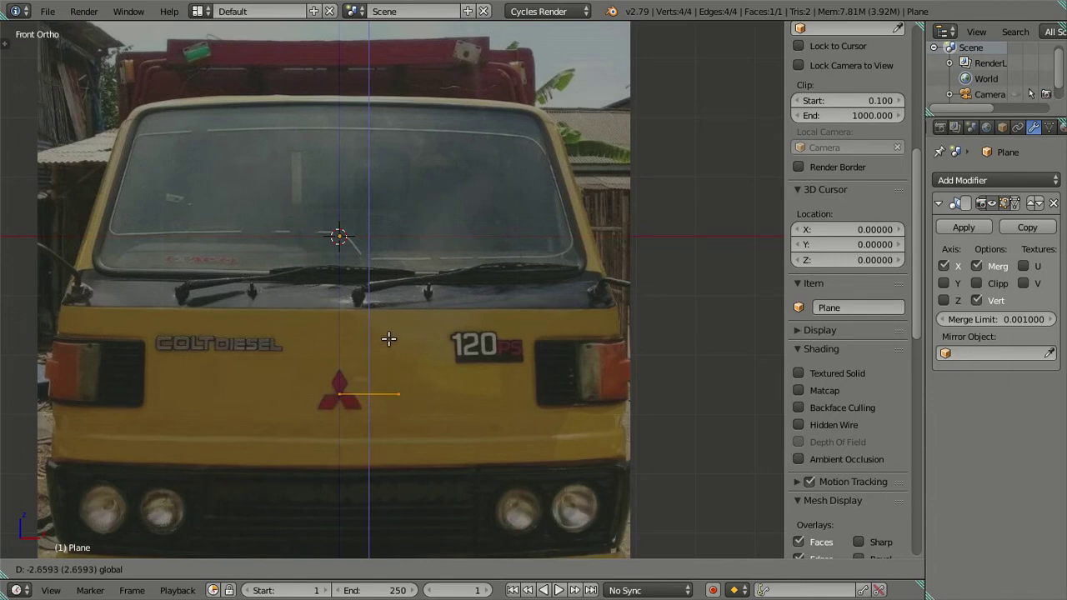
pyautogui.moveTo(388, 338); pyautogui.dragTo(396, 316)
pyautogui.click(396, 316)
# In wireframe, slide the right vertex along X to the cab's edge, undoing a vertical move
pyautogui.press('c')
pyautogui.middleClick(330, 375)
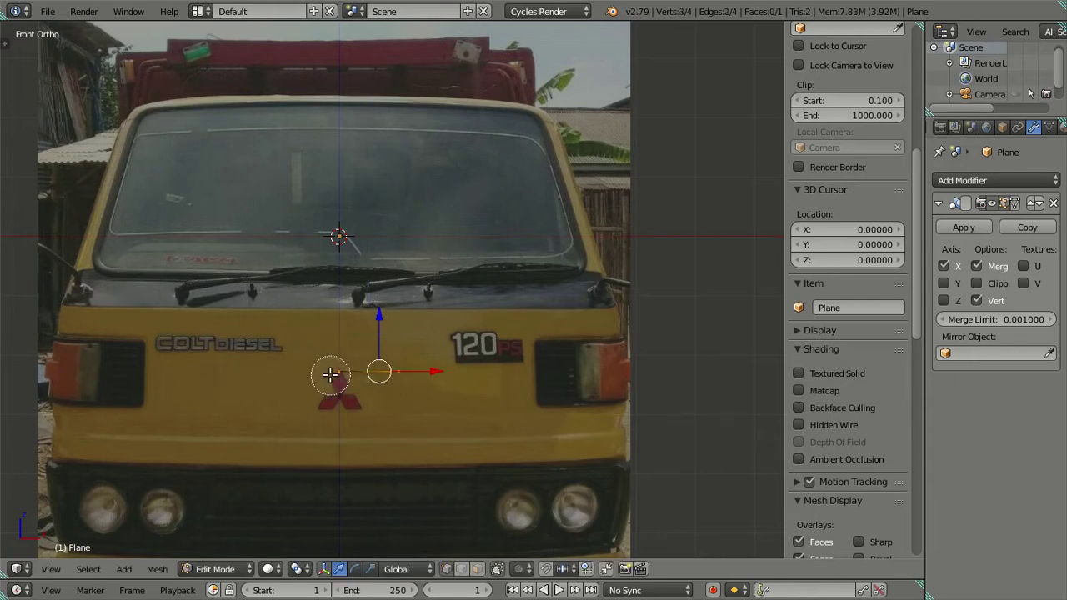
pyautogui.press('z')
pyautogui.middleClick(338, 364)
pyautogui.press('Escape')
pyautogui.press('g')
pyautogui.press('x')
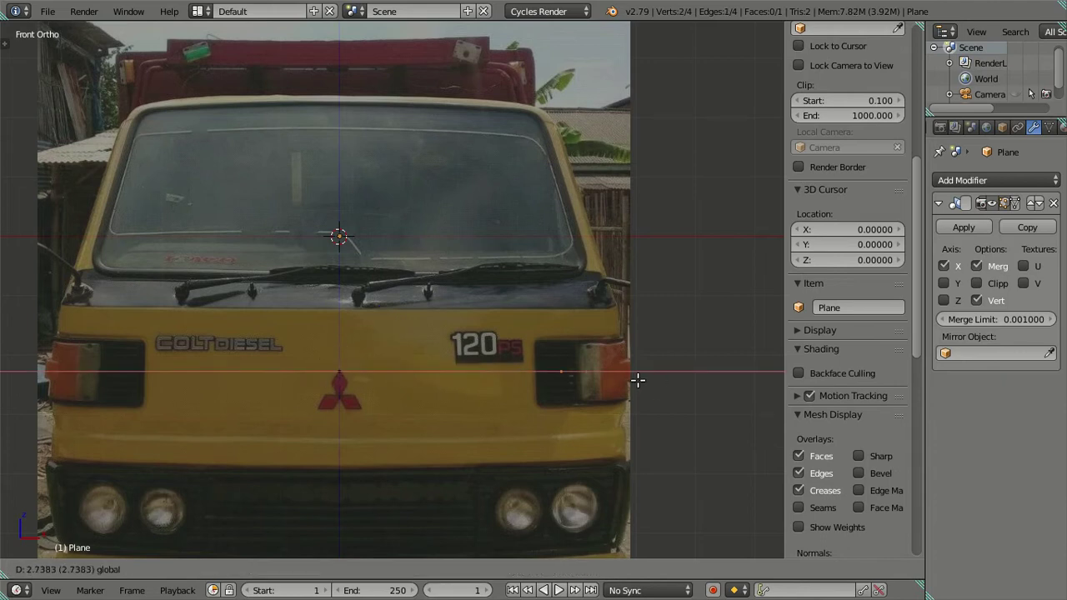
pyautogui.click(660, 382)
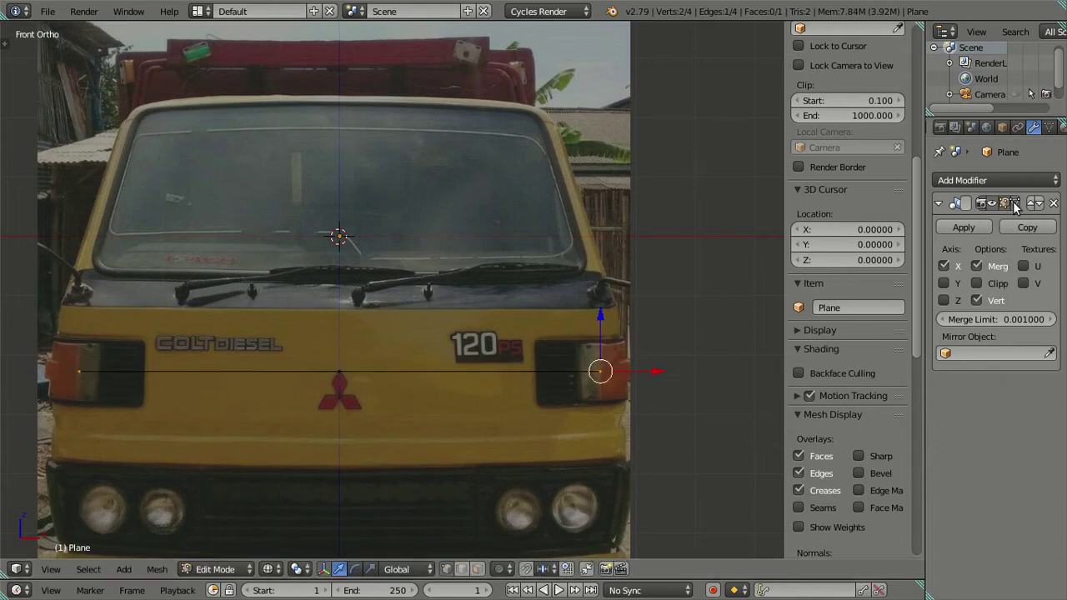
pyautogui.press('g')
pyautogui.press('x')
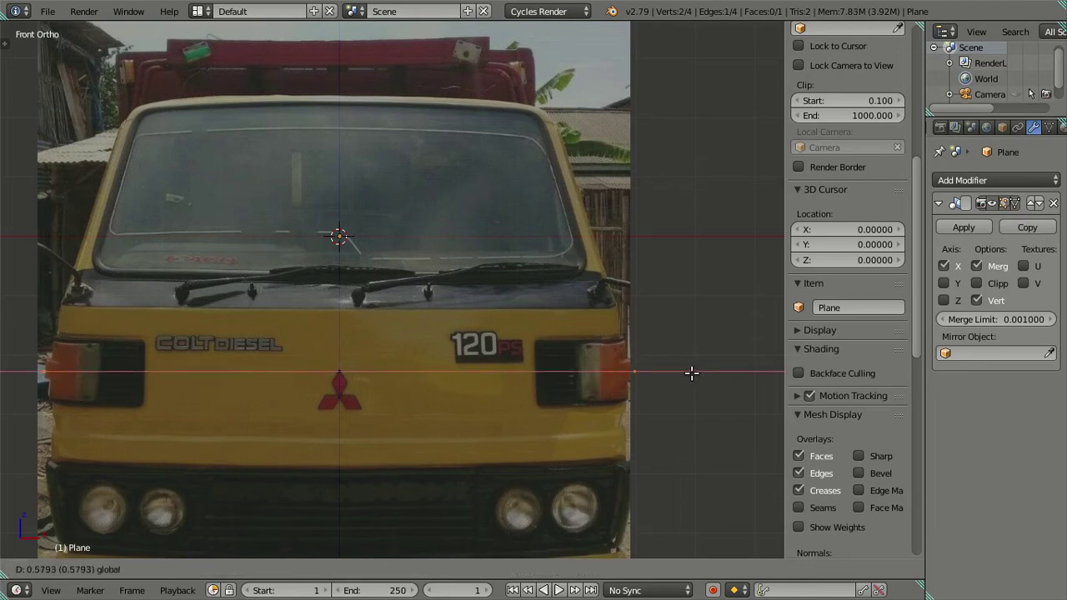
pyautogui.click(685, 367)
pyautogui.press('g')
pyautogui.press('z')
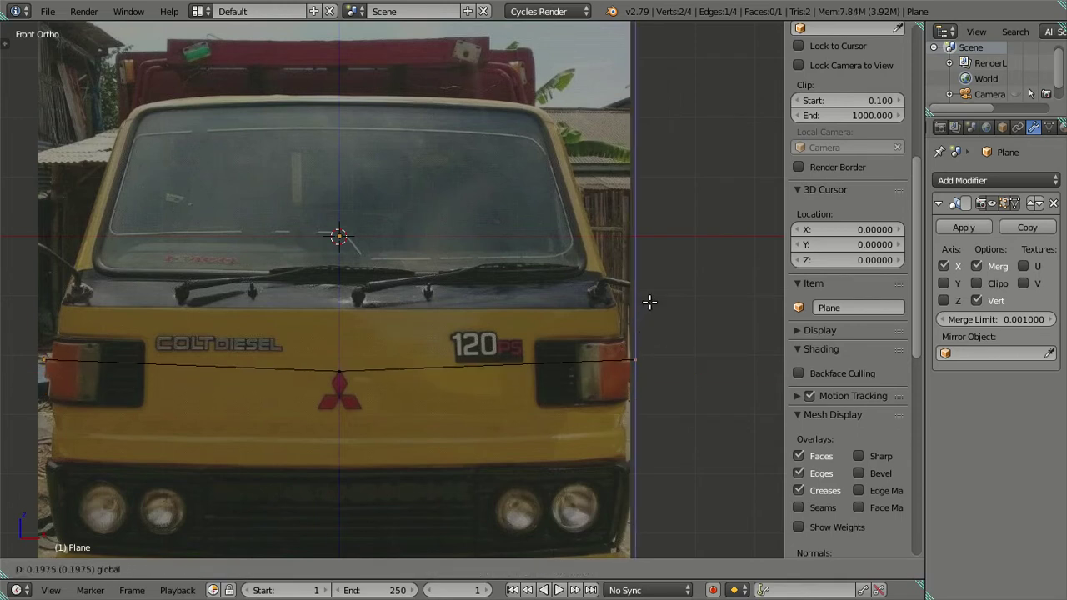
pyautogui.click(665, 311)
pyautogui.hotkey('ctrl', 'z')
pyautogui.hotkey('ctrl', 'z')
pyautogui.hotkey('ctrl', 'z')
# Move the edge vertically so it sits at the top of the grille
pyautogui.press('g')
pyautogui.press('z')
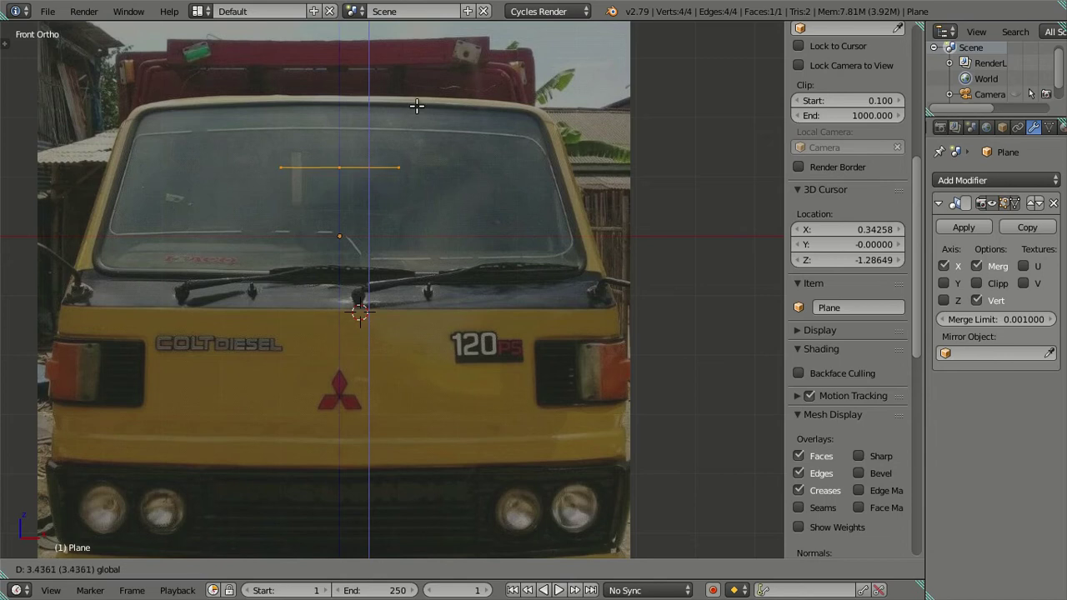
pyautogui.click(436, 293)
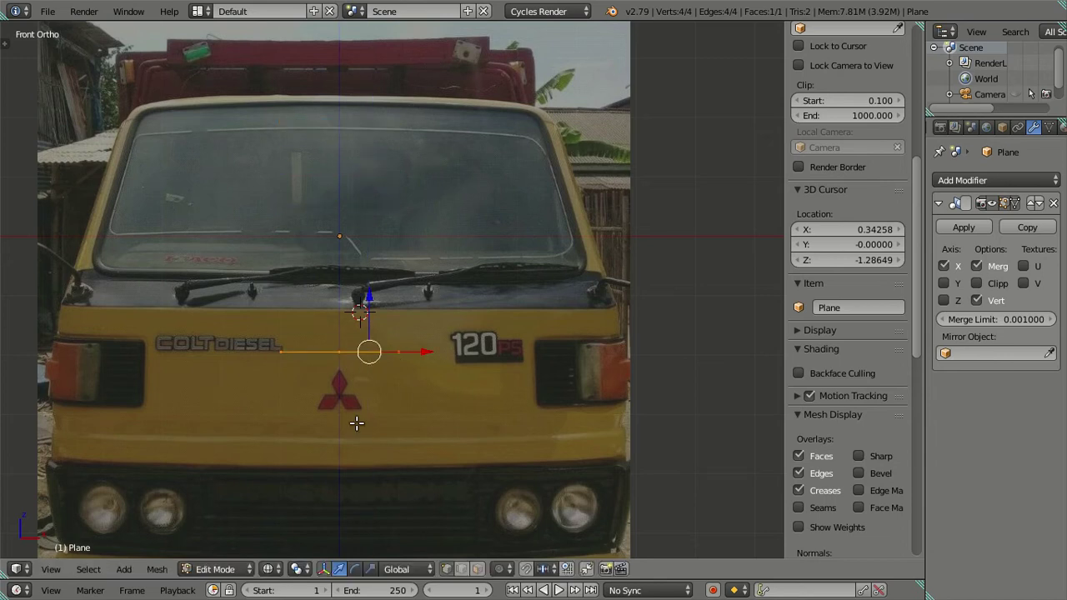
pyautogui.keyDown('shift'); pyautogui.moveTo(436, 293); pyautogui.dragTo(394, 159, button='middle'); pyautogui.keyUp('shift')
pyautogui.press('g')
pyautogui.press('z')
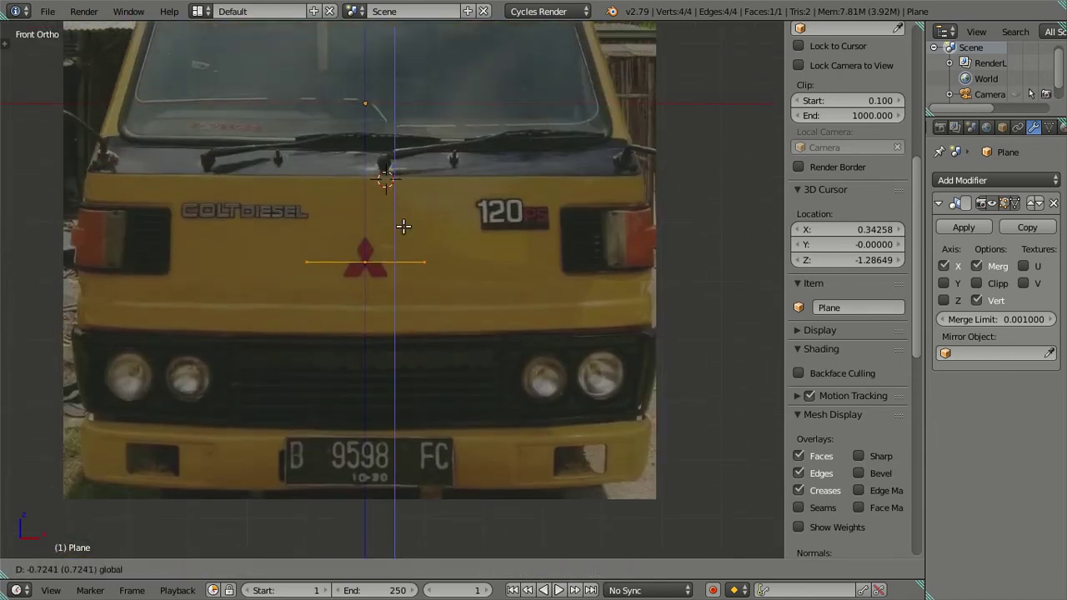
pyautogui.click(413, 276)
# Select the edge's right end and stretch it along X to the truck's side
pyautogui.press('c')
pyautogui.middleClick(357, 338)
pyautogui.rightClick(358, 340)
pyautogui.press('g')
pyautogui.press('x')
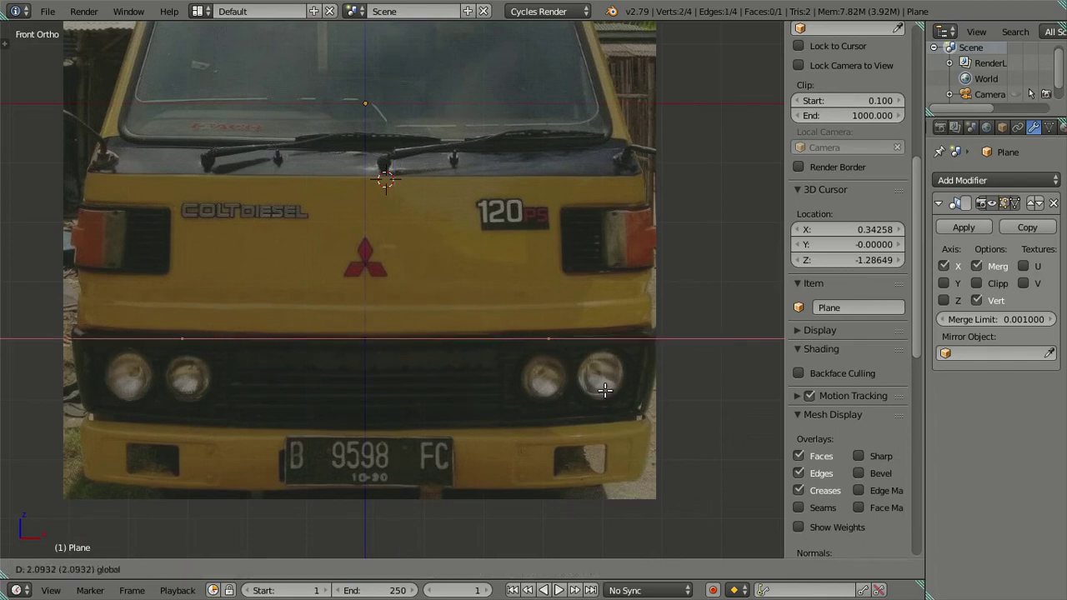
pyautogui.click(711, 485)
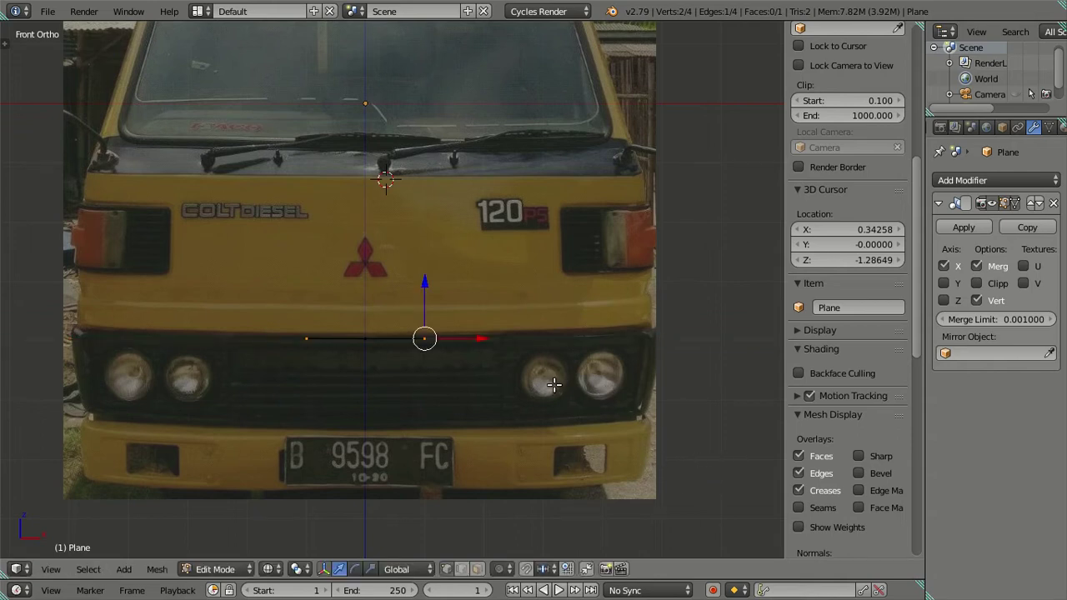
pyautogui.scroll(-4, 542, 367)
# Return to solid display, undo the recent edits and deselect the plane
pyautogui.press('z')
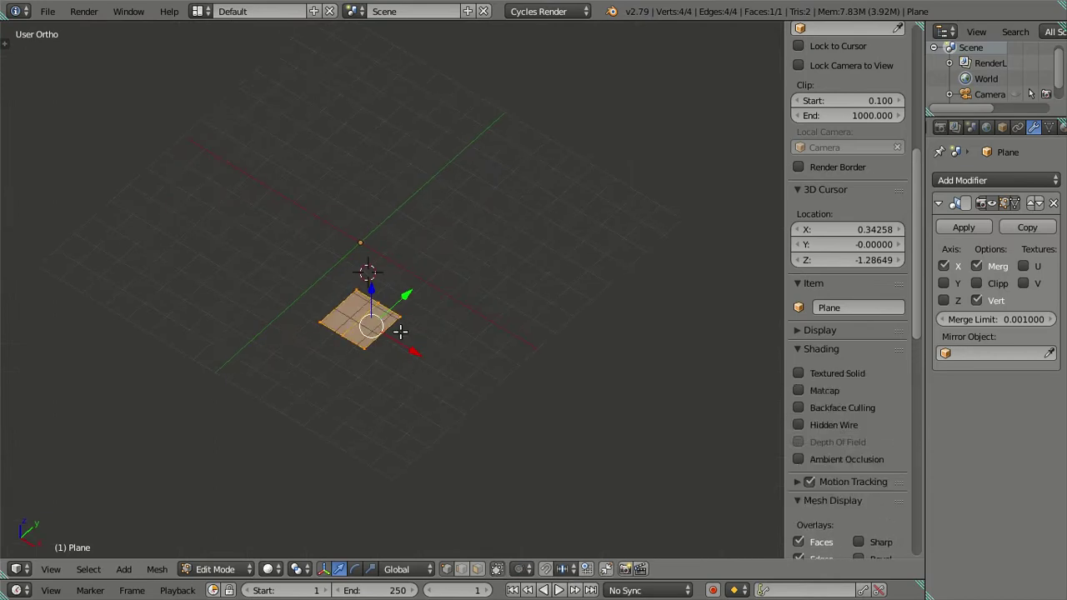
pyautogui.keyDown('shift'); pyautogui.moveTo(398, 328); pyautogui.dragTo(380, 422, button='middle'); pyautogui.keyUp('shift')
pyautogui.hotkey('ctrl', 'z')
pyautogui.hotkey('ctrl', 'z')
pyautogui.hotkey('ctrl', 'z')
pyautogui.hotkey('ctrl', 'z')
pyautogui.hotkey('ctrl', 'z')
pyautogui.moveTo(459, 400)
pyautogui.mouseDown(button='middle')
pyautogui.moveTo(442, 391)
pyautogui.moveTo(521, 370)
pyautogui.moveTo(503, 406)
pyautogui.moveTo(437, 469)
pyautogui.moveTo(425, 411)
pyautogui.mouseUp(button='middle')
pyautogui.press('a')
# In Front view, collapse the bjdvikd.jpg settings and add a second background image slot
pyautogui.press('KP_1')
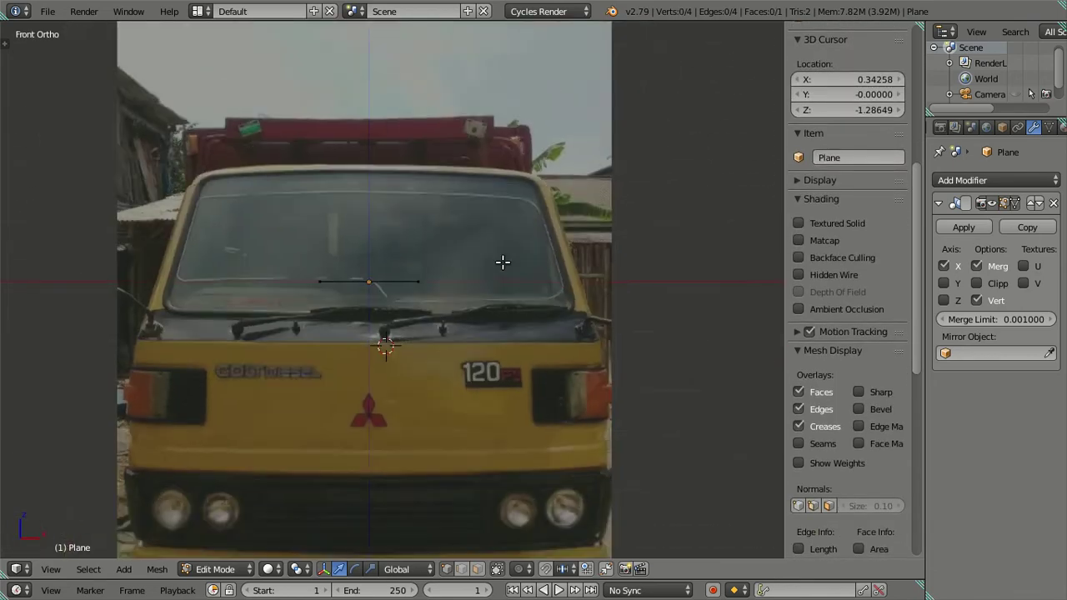
pyautogui.scroll(-3, 502, 267)
pyautogui.scroll(-2, 501, 316)
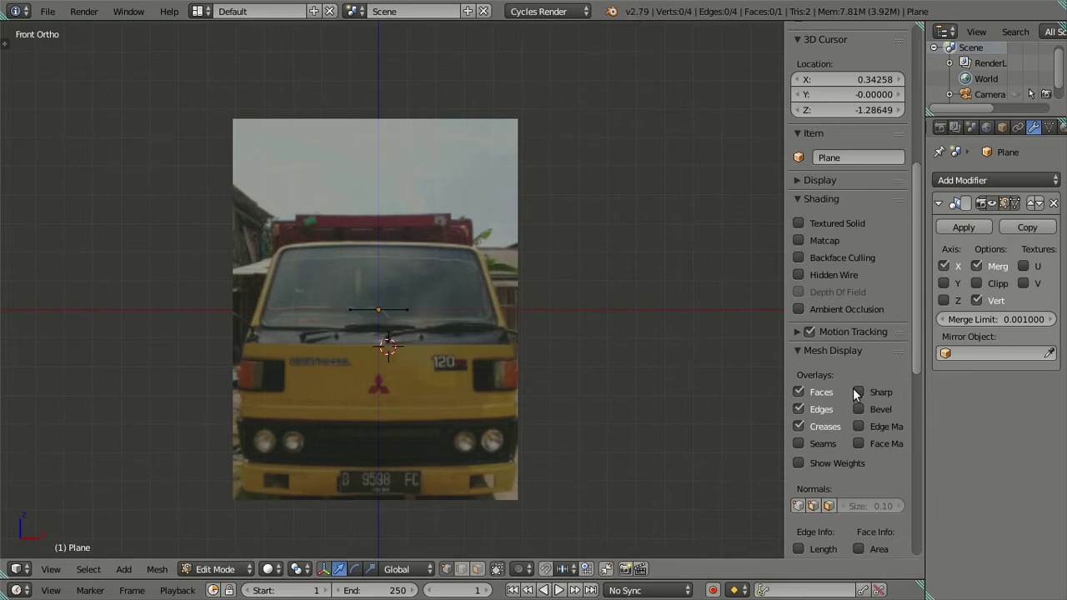
pyautogui.keyDown('shift'); pyautogui.moveTo(631, 329); pyautogui.dragTo(642, 214, button='middle'); pyautogui.keyUp('shift')
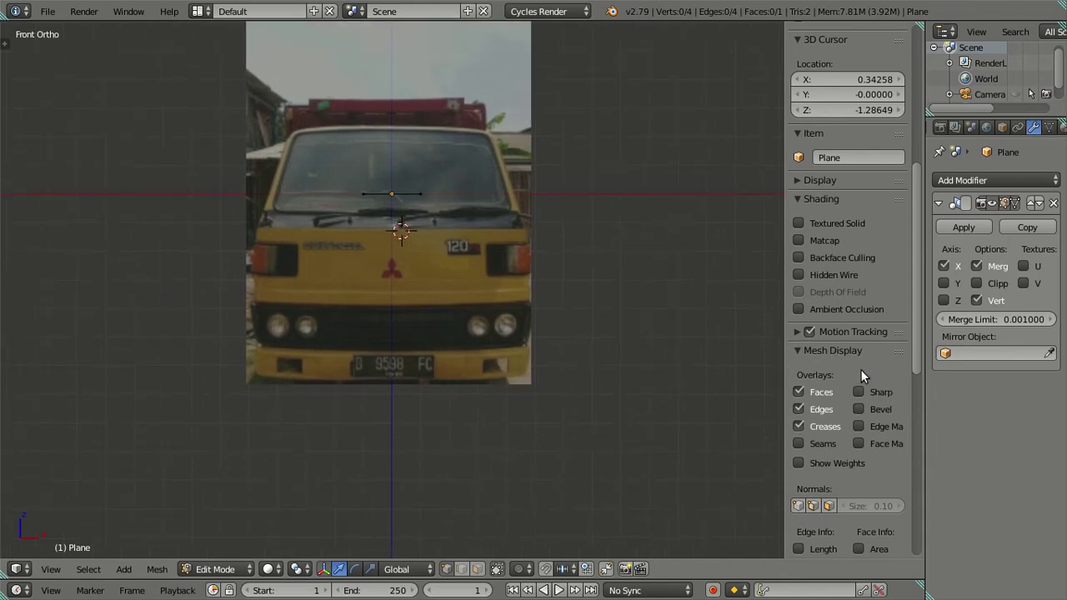
pyautogui.scroll(-3, 860, 369)
pyautogui.scroll(-5, 858, 374)
pyautogui.scroll(-6, 852, 384)
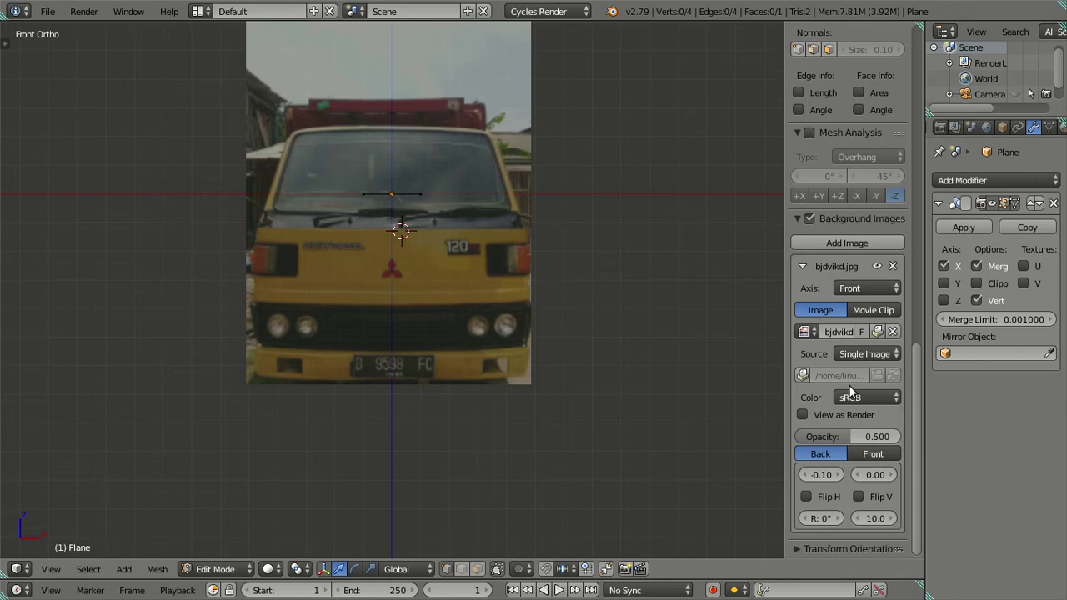
pyautogui.click(803, 266)
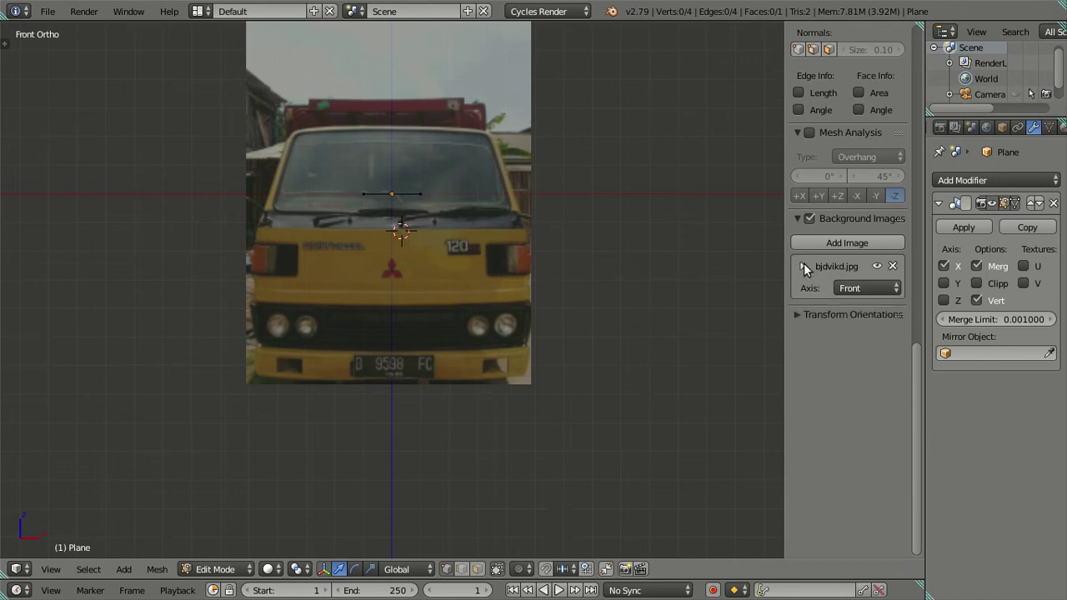
pyautogui.click(826, 240)
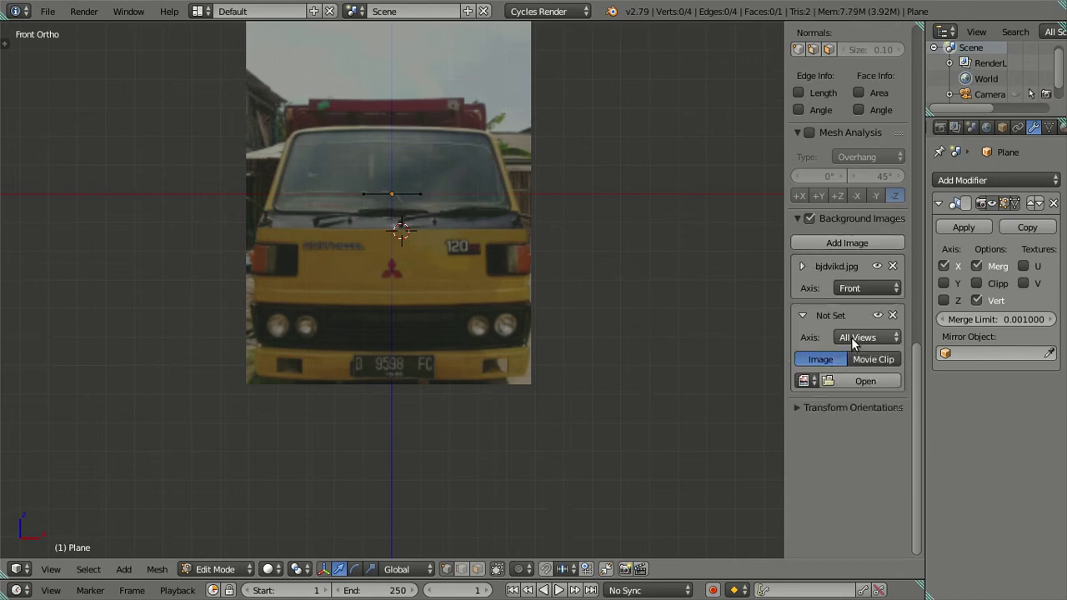
# Check the scene from the right side view, then return to Front view
pyautogui.press('KP_3')
pyautogui.moveTo(364, 341)
pyautogui.mouseDown(button='middle')
pyautogui.moveTo(381, 315)
pyautogui.moveTo(709, 391)
pyautogui.mouseUp(button='middle')
pyautogui.press('KP_1')
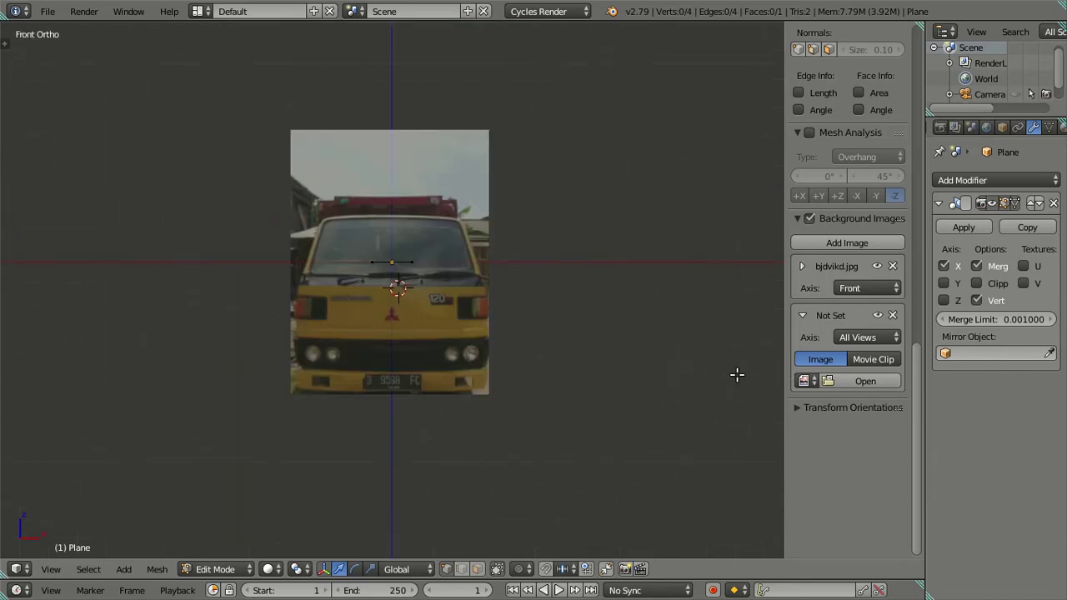
# Browse the Desktop as thumbnails for a picture, then leave the file browser without loading
pyautogui.click(834, 380)
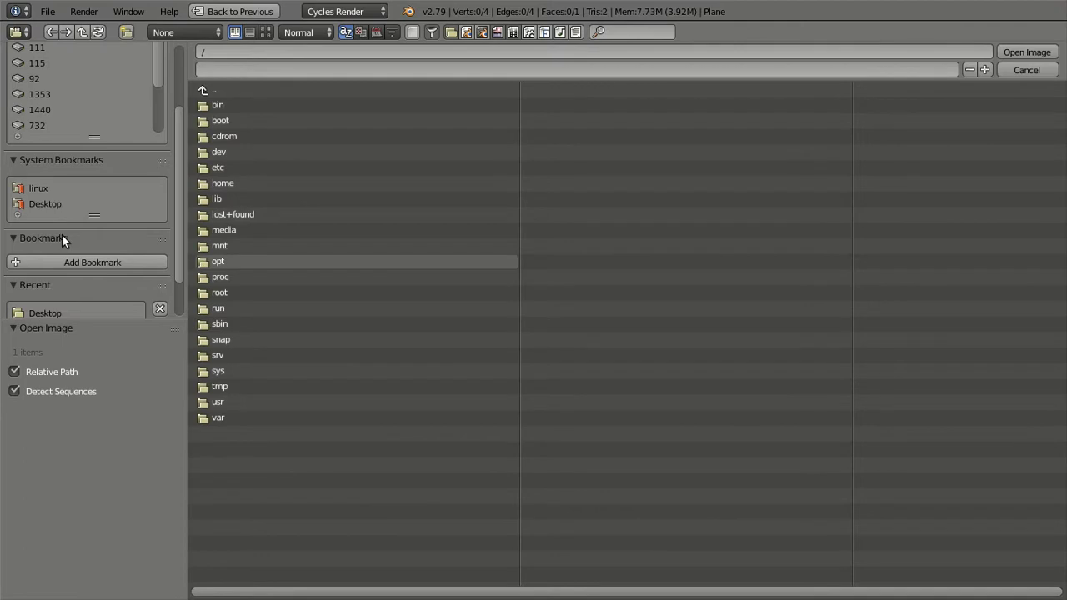
pyautogui.click(33, 206)
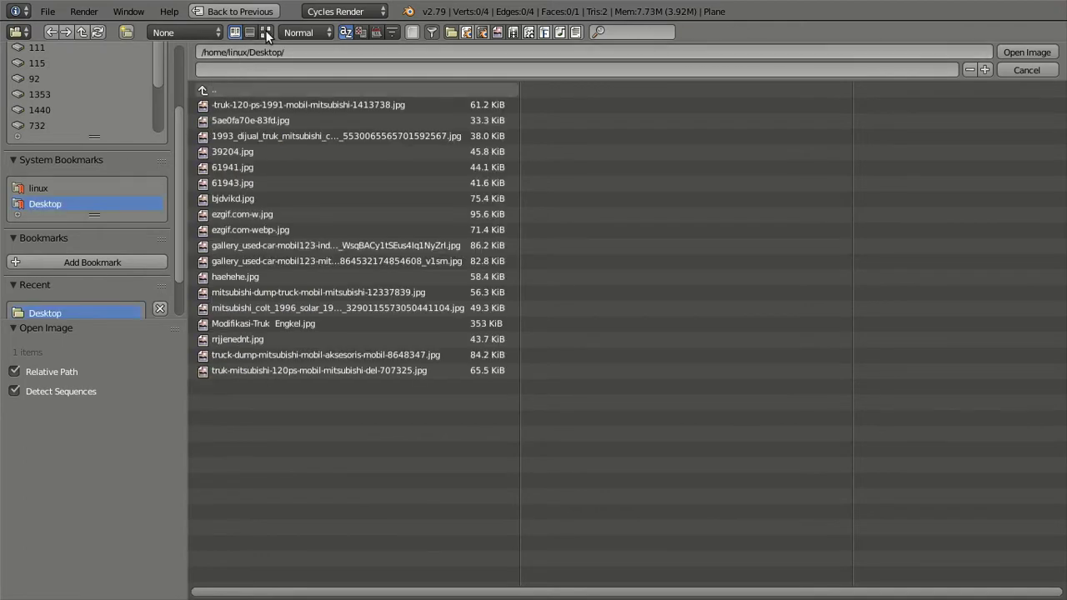
pyautogui.click(266, 32)
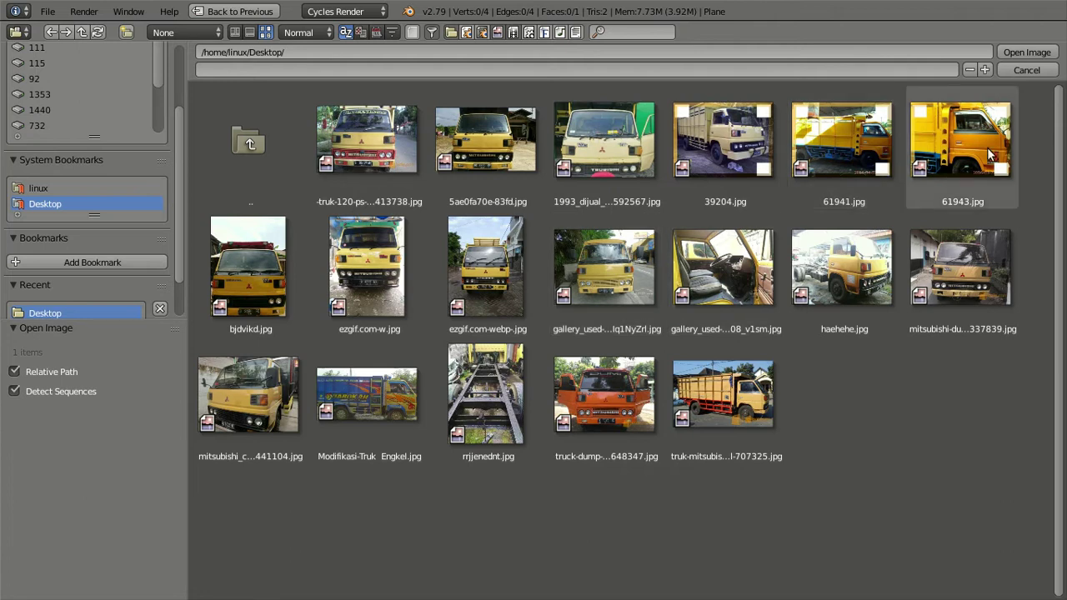
pyautogui.click(1027, 70)
pyautogui.click(123, 12)
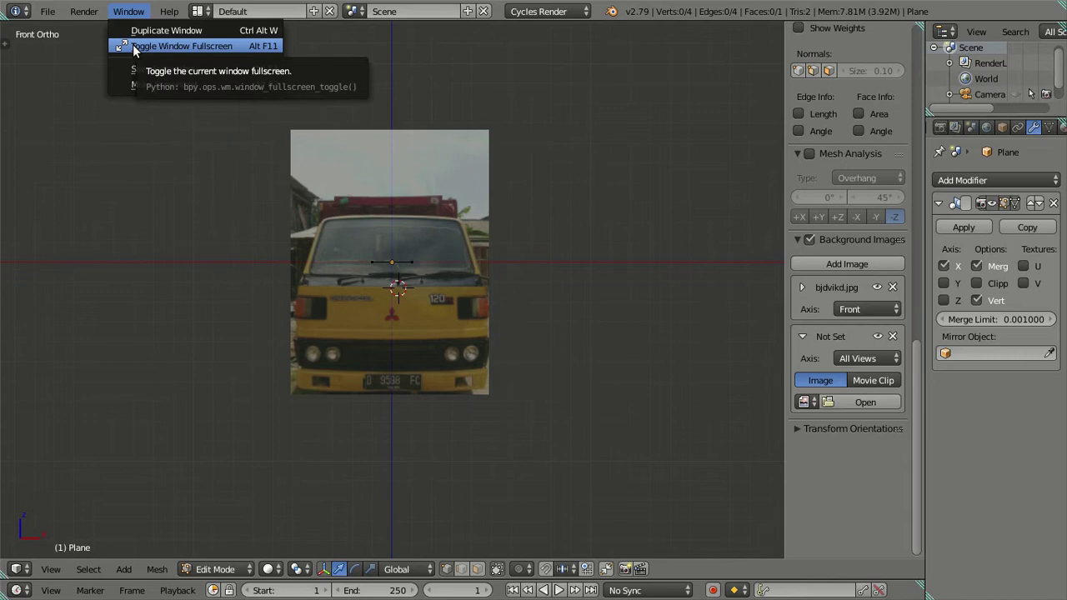
# Load 61943.jpg from the Desktop into the new background slot
pyautogui.click(828, 400)
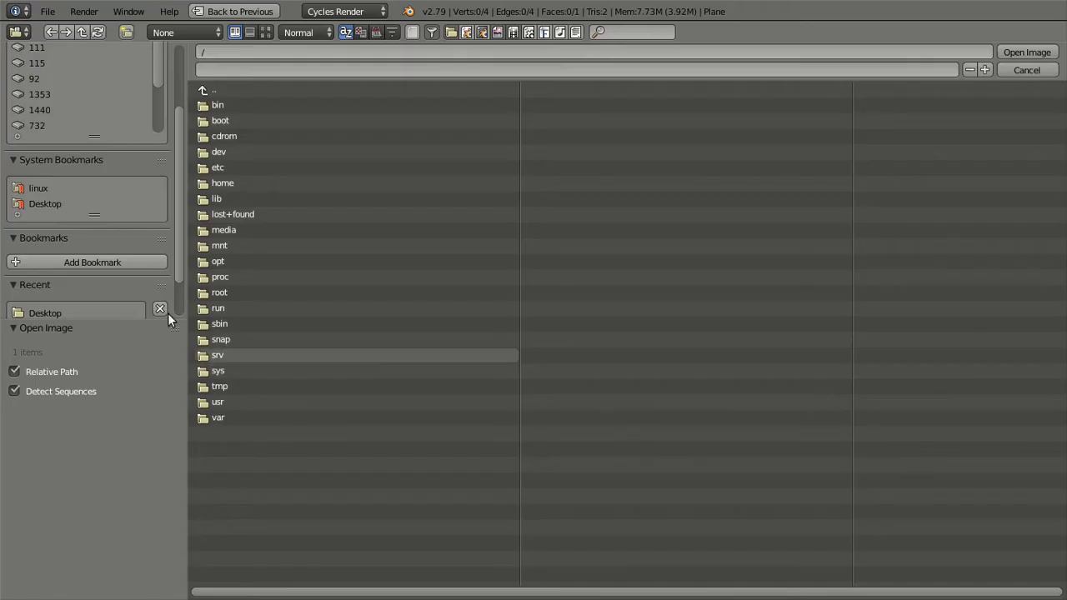
pyautogui.click(43, 200)
pyautogui.click(272, 32)
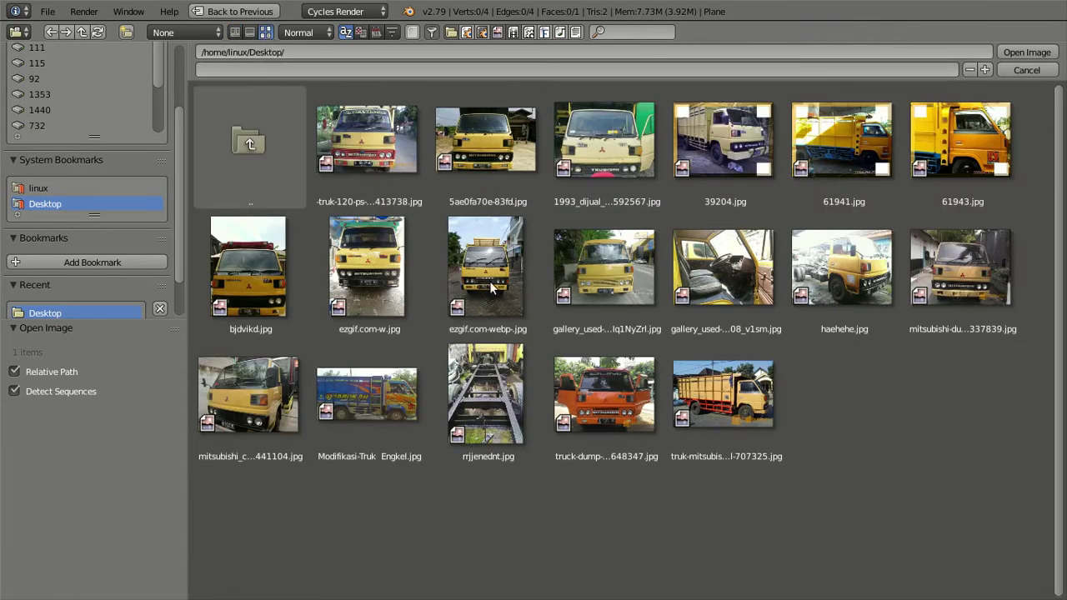
pyautogui.click(957, 159)
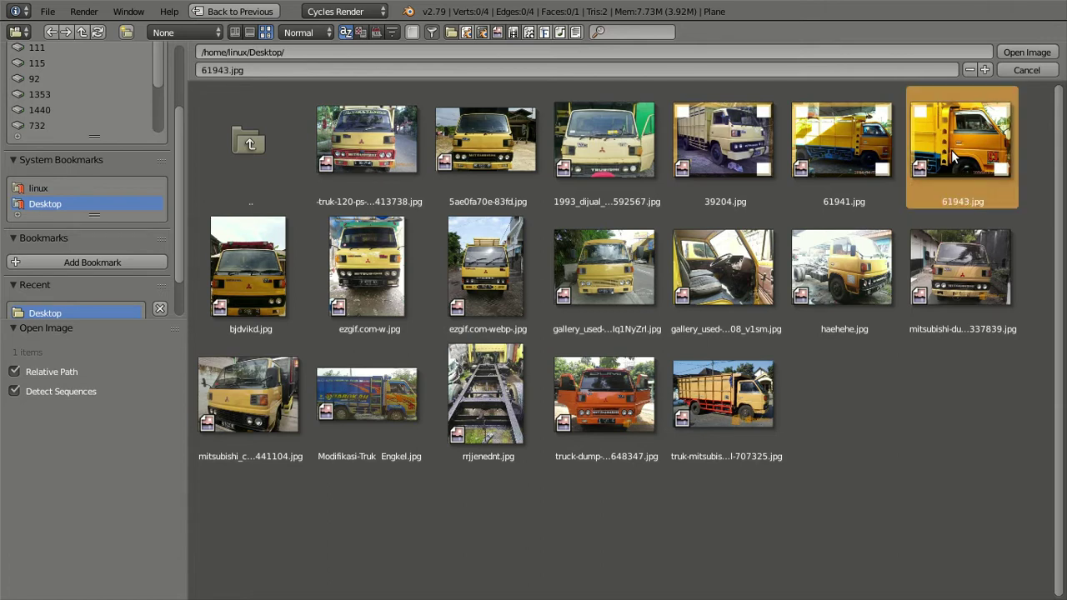
pyautogui.click(1026, 52)
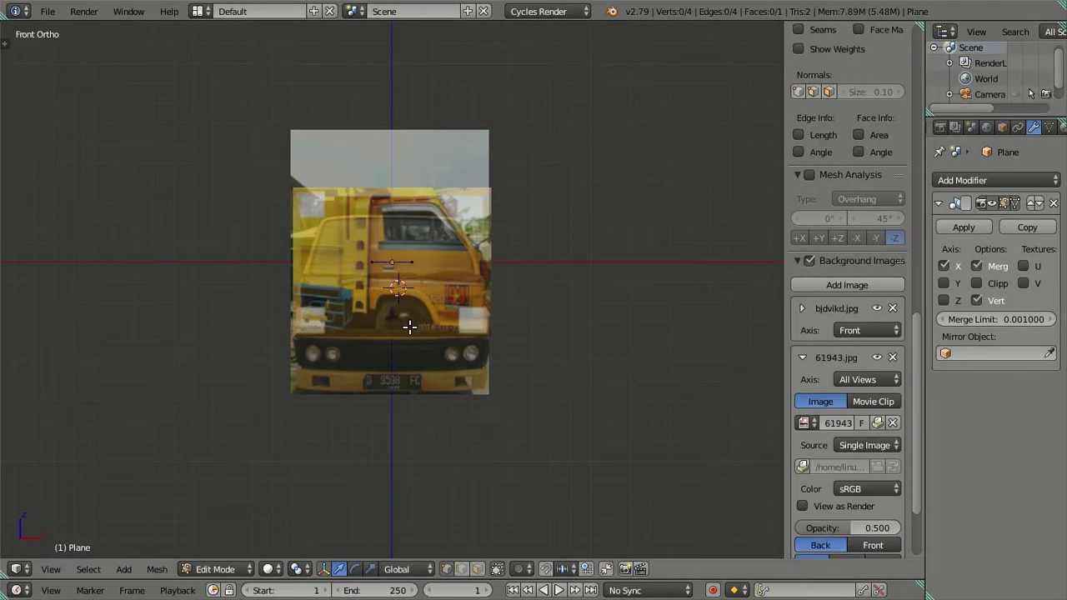
# Hide the front photo bjdvikd.jpg and tick Flip H on 61943.jpg
pyautogui.scroll(3, 407, 330)
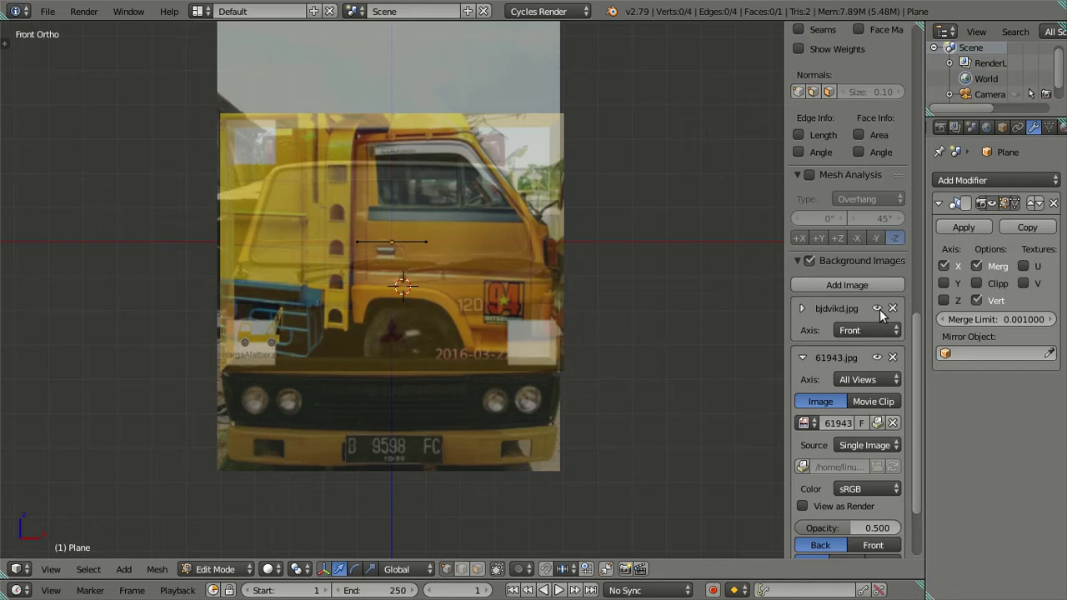
pyautogui.click(877, 309)
pyautogui.scroll(2, 454, 362)
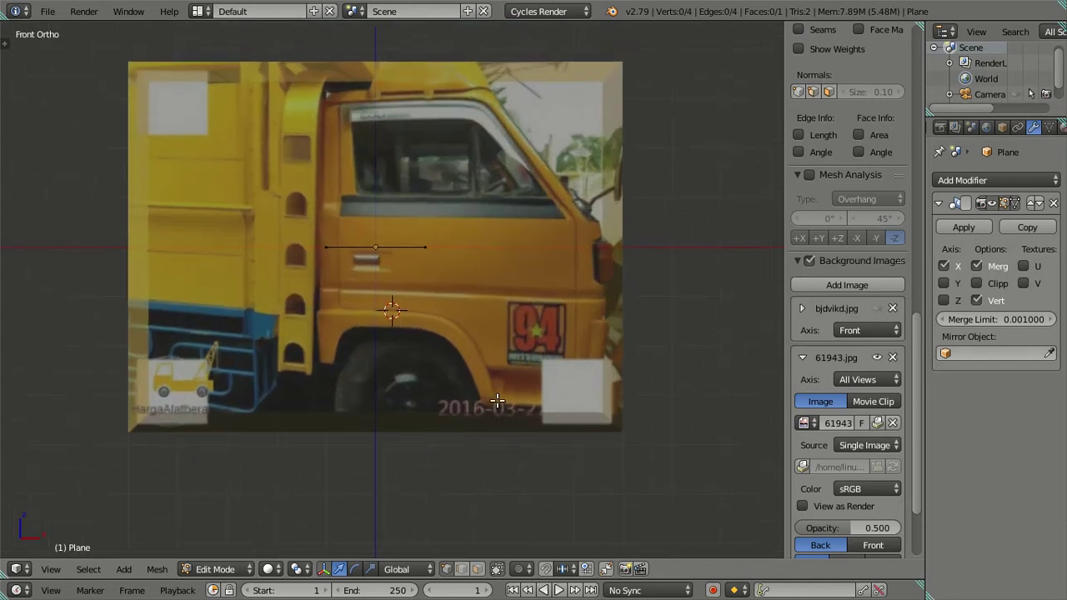
pyautogui.scroll(-3, 858, 457)
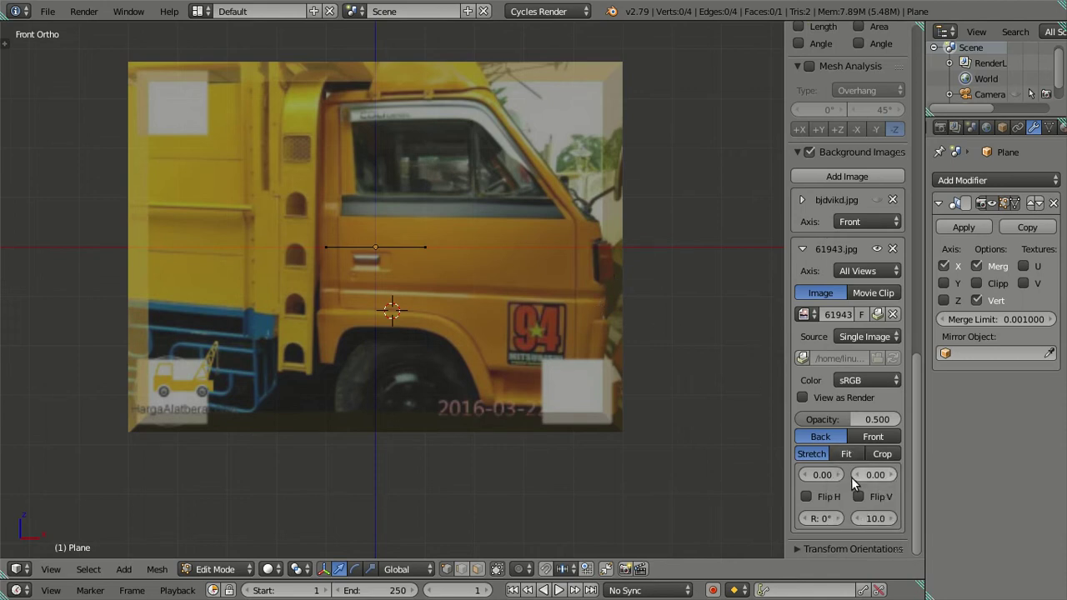
pyautogui.click(806, 497)
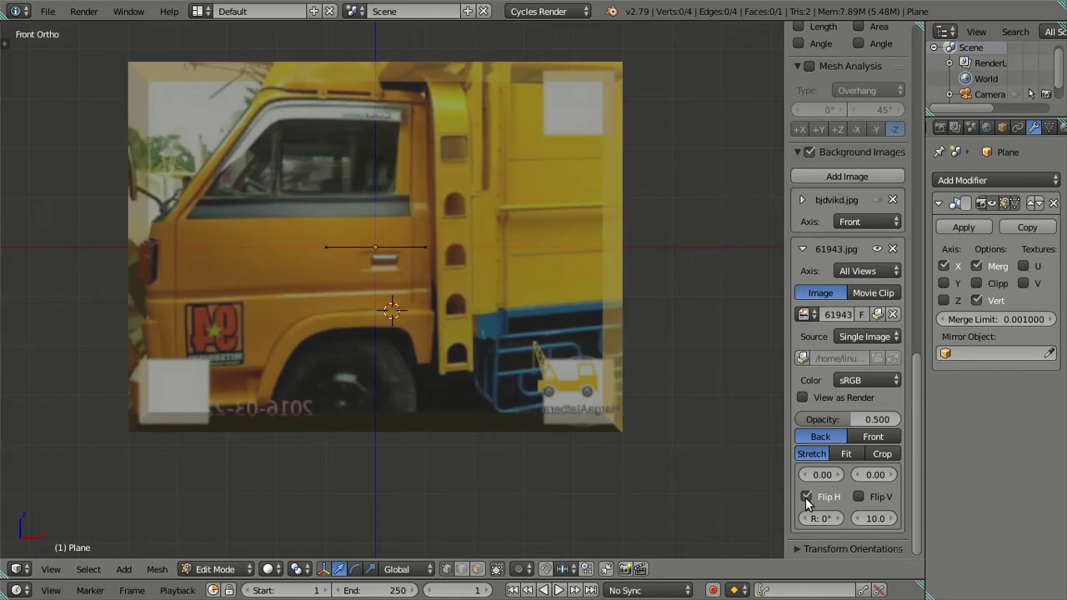
# Inspect the flipped side photo in the right view, then return to Front view
pyautogui.keyDown('shift'); pyautogui.moveTo(448, 309); pyautogui.dragTo(551, 317, button='middle'); pyautogui.keyUp('shift')
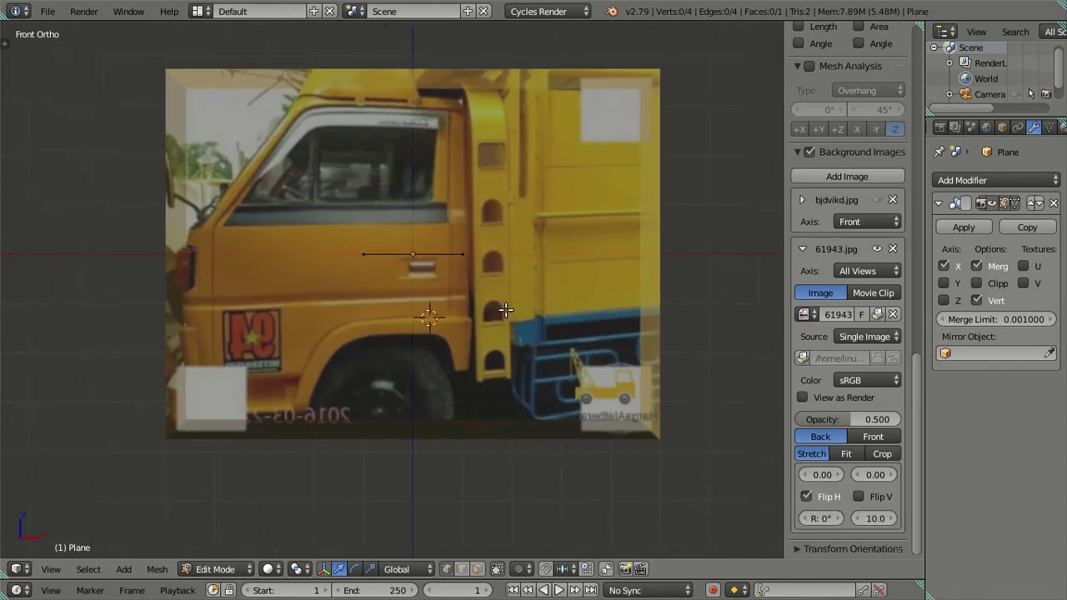
pyautogui.keyDown('shift'); pyautogui.moveTo(417, 217); pyautogui.dragTo(419, 252, button='middle'); pyautogui.keyUp('shift')
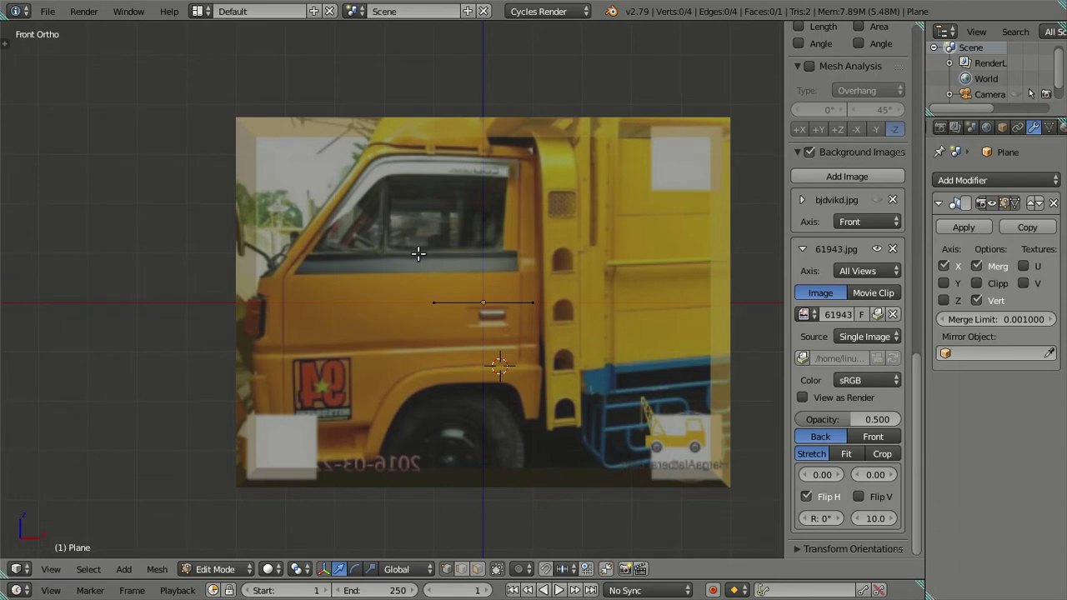
pyautogui.press('KP_3')
pyautogui.keyDown('shift'); pyautogui.moveTo(232, 285); pyautogui.dragTo(400, 260, button='middle'); pyautogui.keyUp('shift')
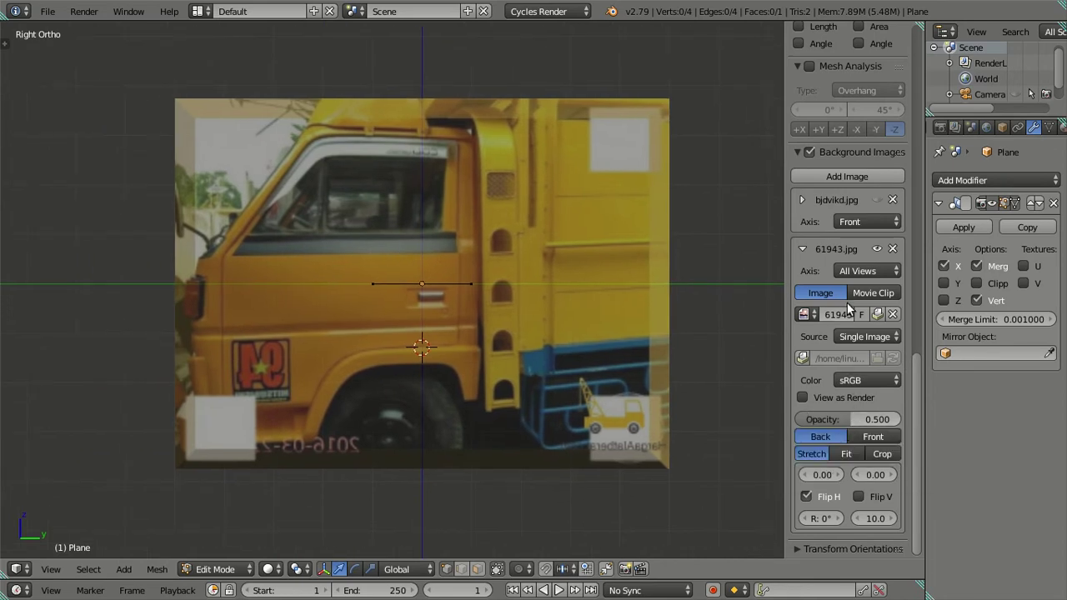
pyautogui.press('KP_1')
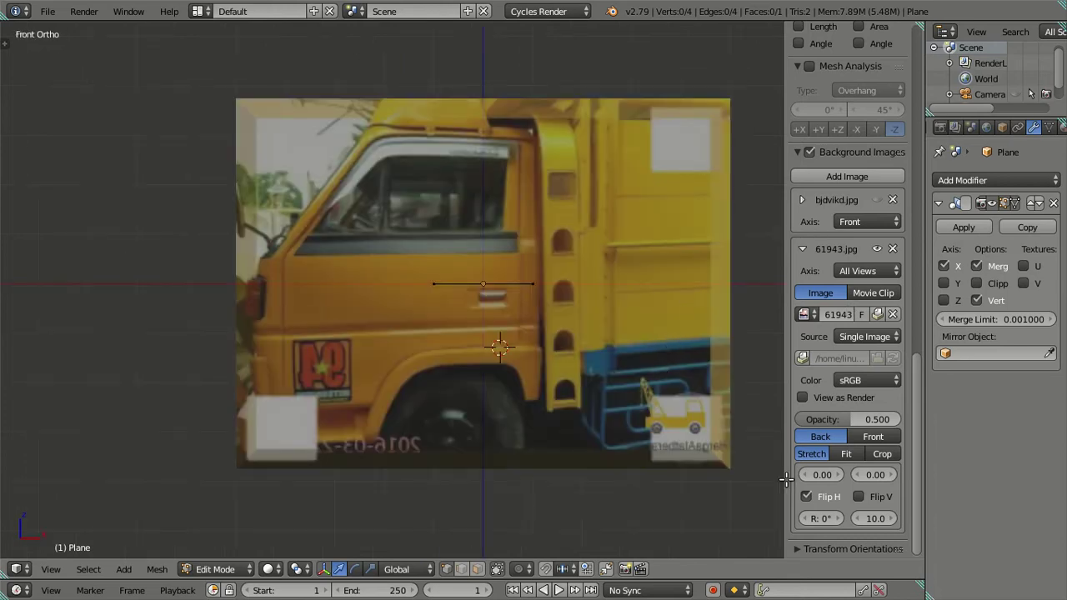
# Unhide bjdvikd.jpg, then scale 61943.jpg to 17.8 and offset it to 4.90, -3.90
pyautogui.click(876, 200)
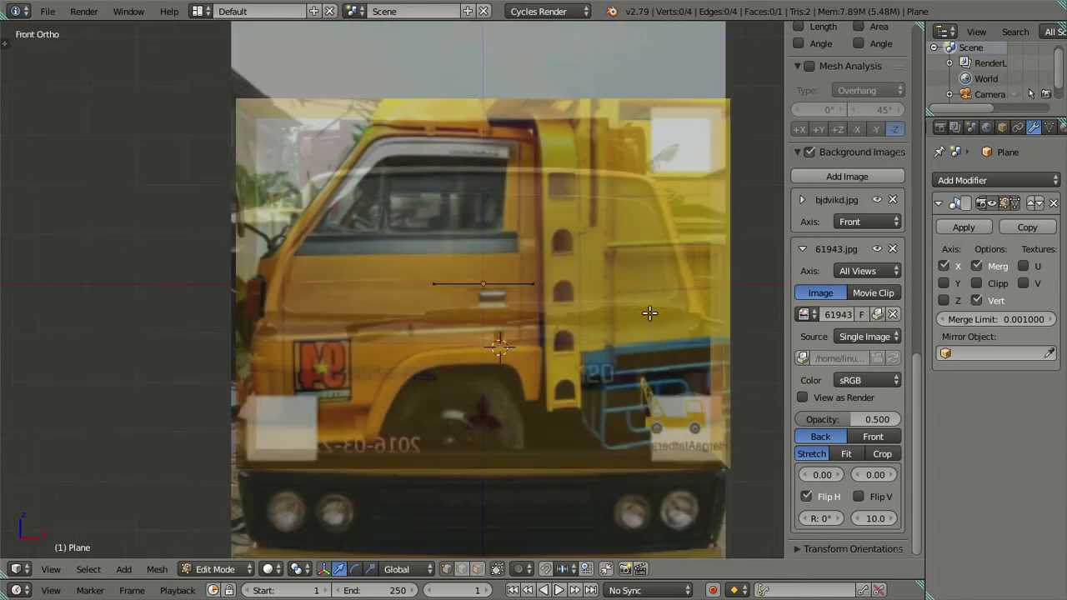
pyautogui.keyDown('shift'); pyautogui.moveTo(528, 332); pyautogui.dragTo(504, 256, button='middle'); pyautogui.keyUp('shift')
pyautogui.scroll(-3, 504, 256)
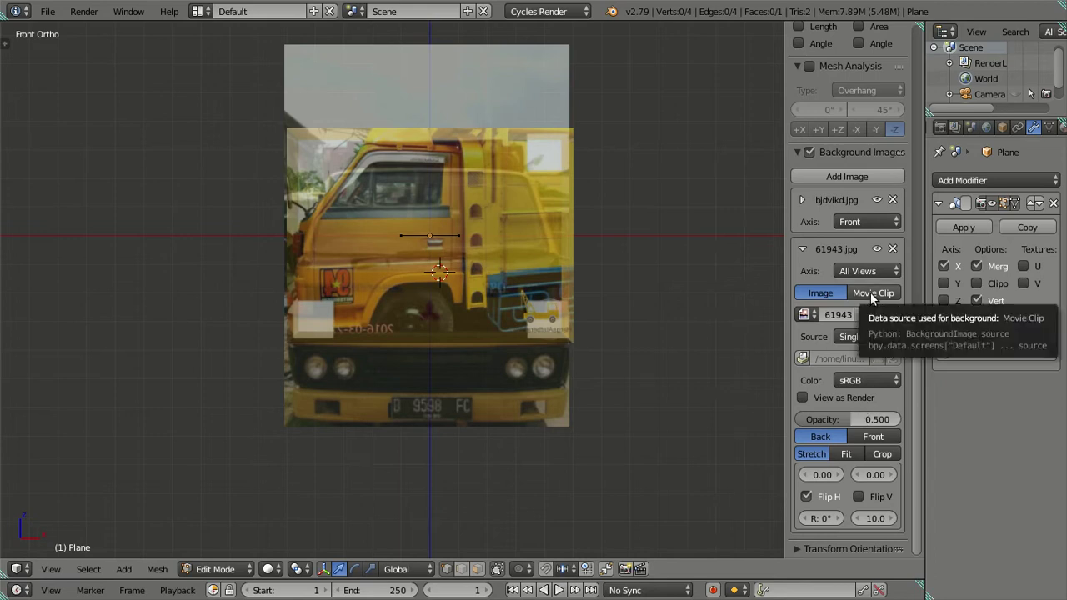
pyautogui.moveTo(859, 476)
pyautogui.mouseDown()
pyautogui.moveTo(825, 475)
pyautogui.moveTo(859, 476)
pyautogui.mouseUp()
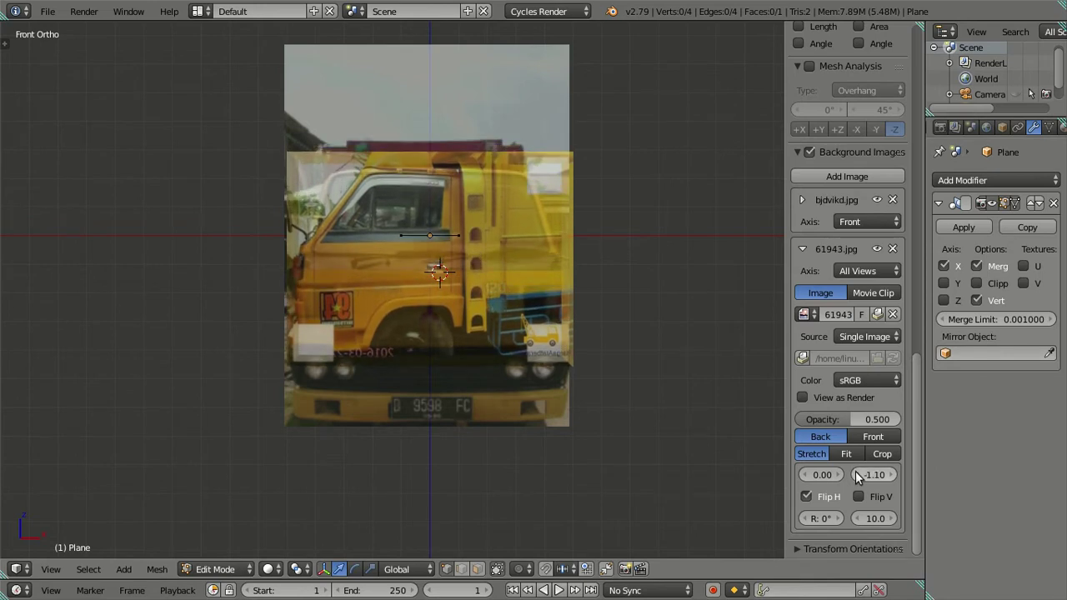
pyautogui.scroll(-2, 512, 350)
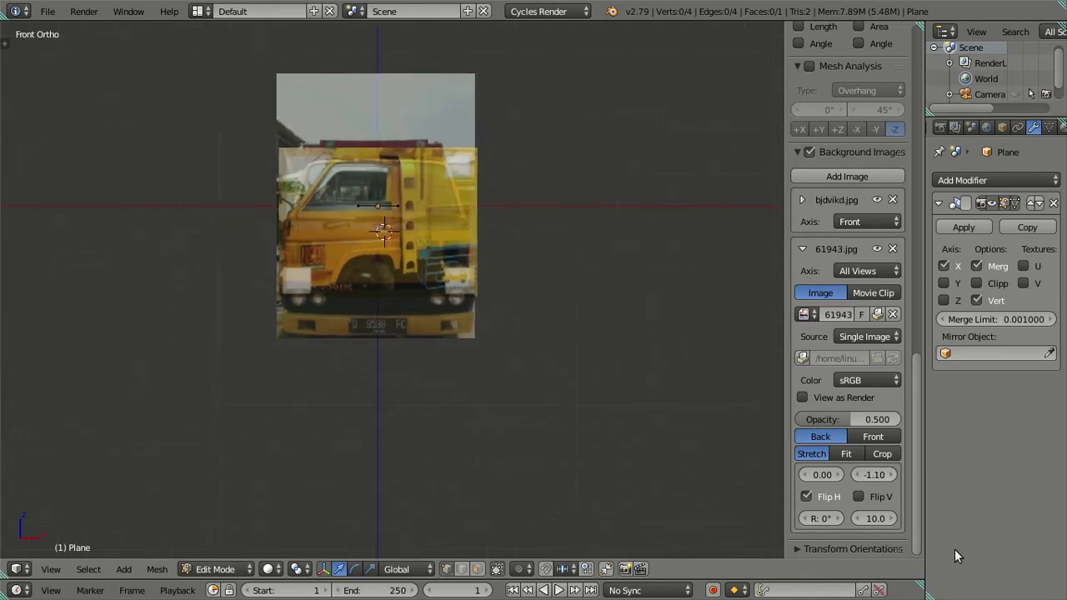
pyautogui.moveTo(892, 519); pyautogui.dragTo(937, 518)
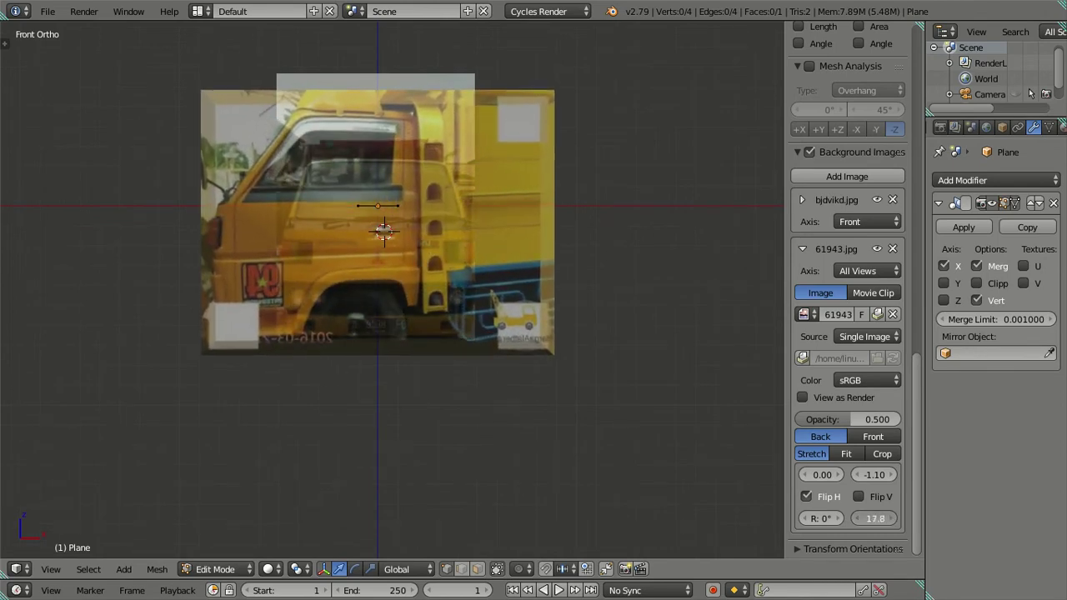
pyautogui.moveTo(874, 475)
pyautogui.mouseDown()
pyautogui.moveTo(855, 474)
pyautogui.moveTo(876, 474)
pyautogui.mouseUp()
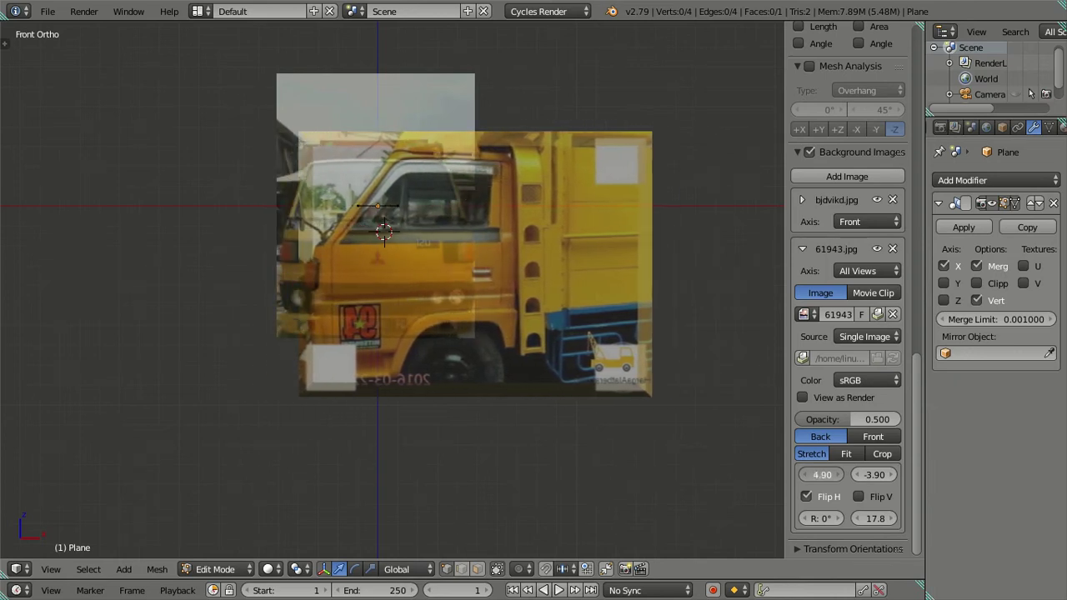
# Shrink 61943.jpg slightly and move it left toward X offset 2.90
pyautogui.scroll(1, 358, 233)
pyautogui.scroll(2, 359, 233)
pyautogui.scroll(1, 359, 234)
pyautogui.scroll(1, 359, 233)
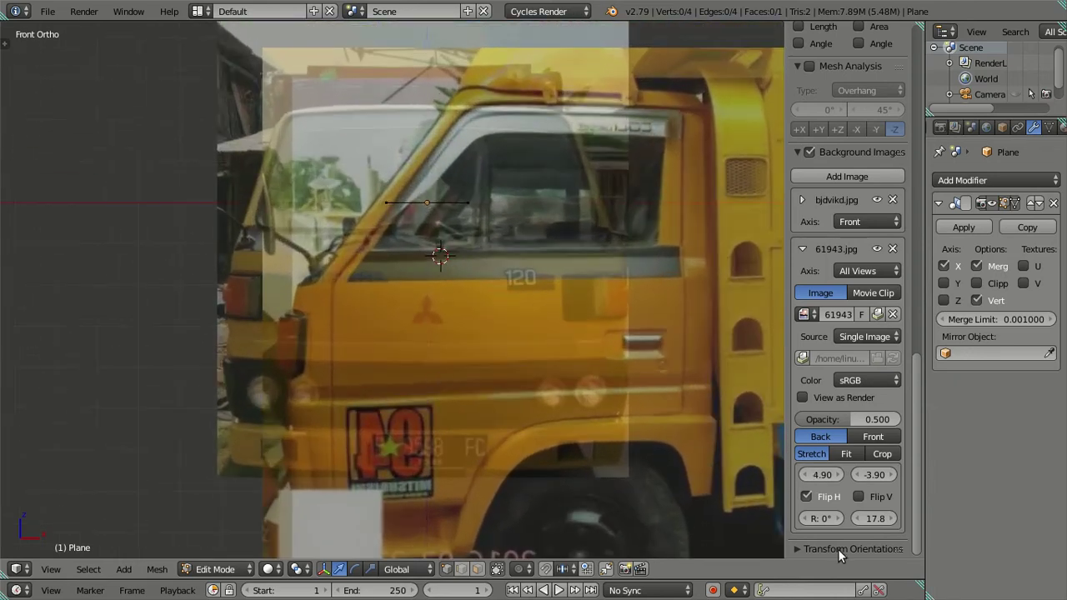
pyautogui.moveTo(871, 519); pyautogui.dragTo(812, 520)
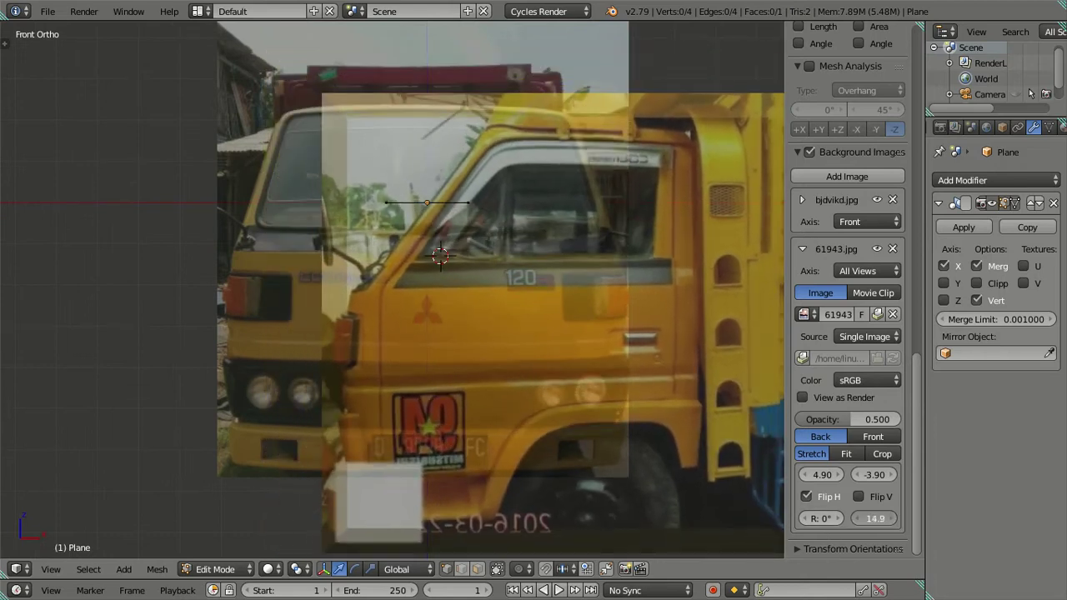
pyautogui.moveTo(874, 474); pyautogui.dragTo(885, 474)
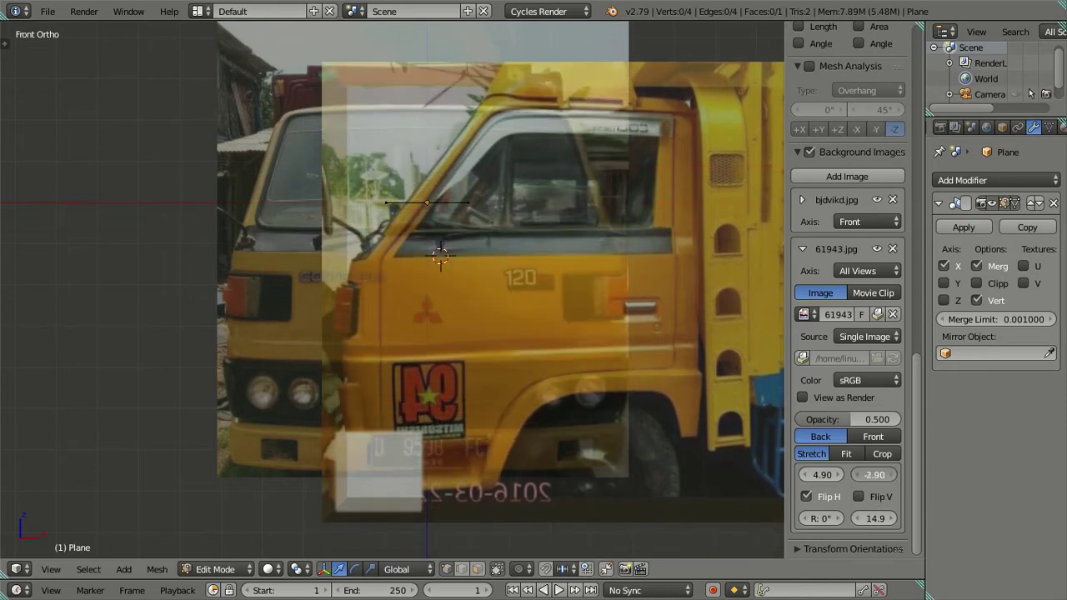
pyautogui.moveTo(807, 475); pyautogui.dragTo(787, 475)
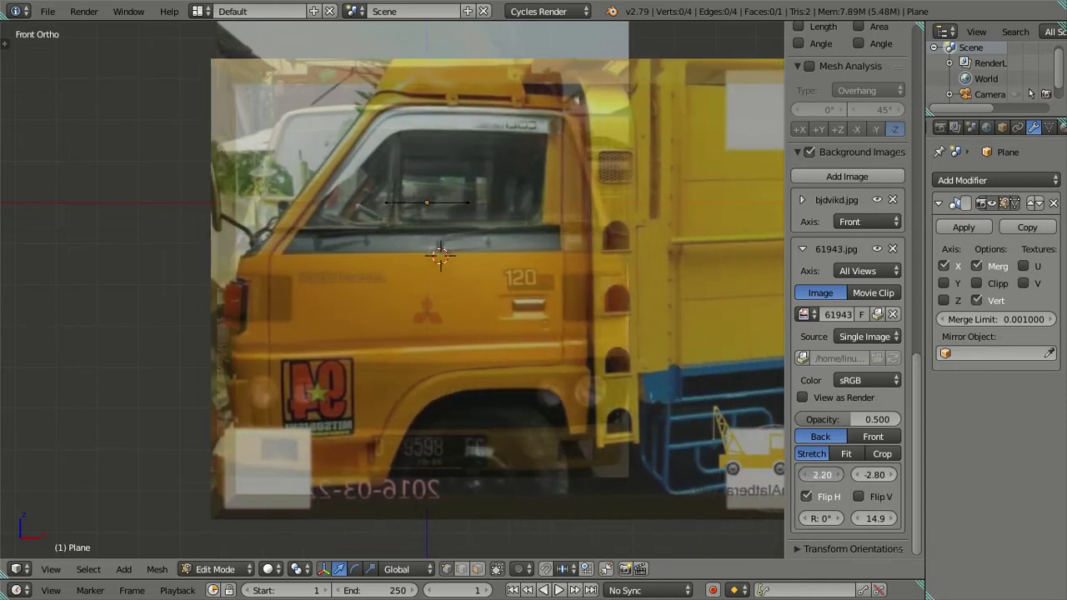
pyautogui.scroll(1, 538, 361)
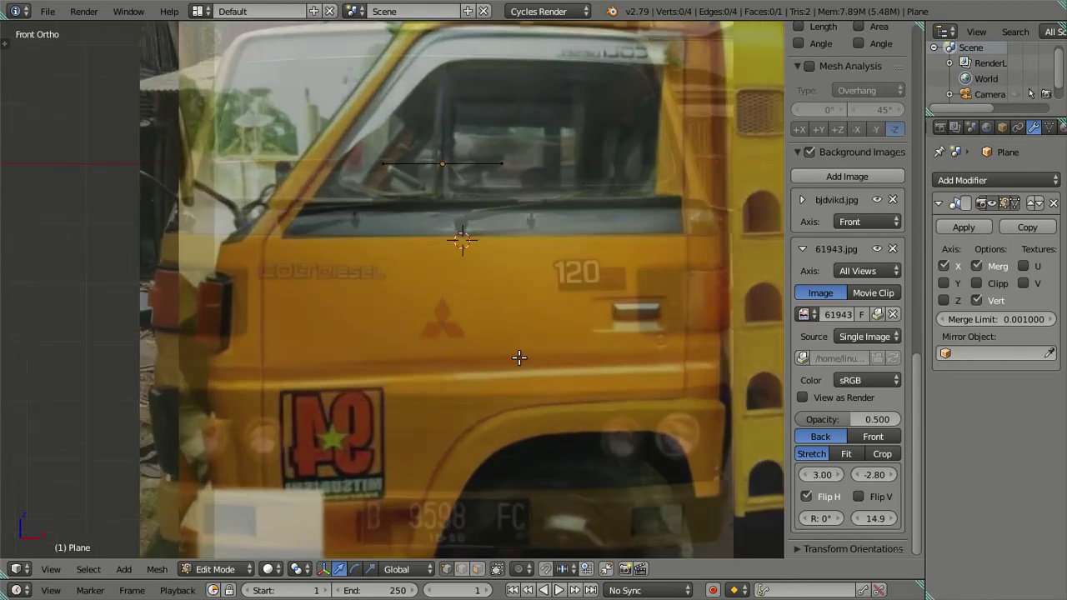
pyautogui.scroll(1, 519, 355)
pyautogui.scroll(-3, 635, 449)
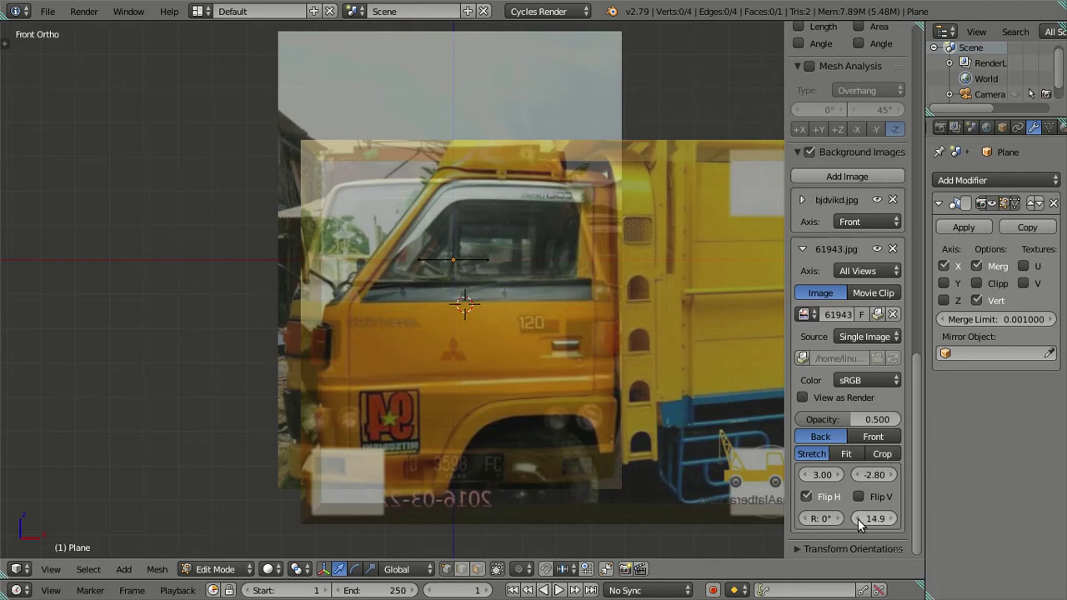
pyautogui.moveTo(857, 518); pyautogui.dragTo(843, 519)
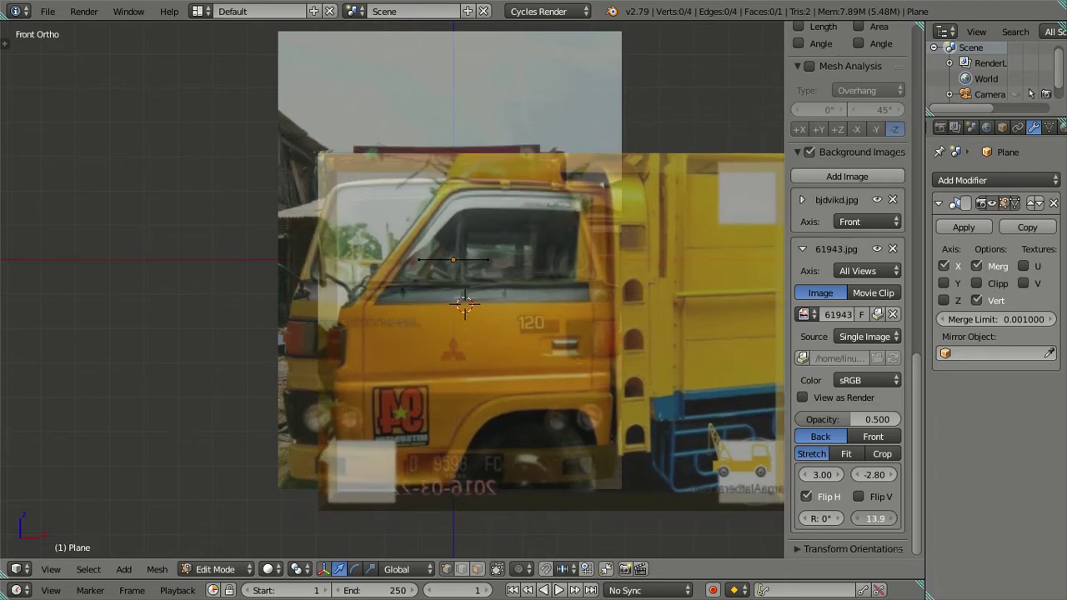
# Set the side photo's opacity to 1 and back to 0.5, then raise its Y offset
pyautogui.click(867, 419)
pyautogui.write('1')
pyautogui.press('Return')
pyautogui.moveTo(877, 419); pyautogui.dragTo(898, 429)
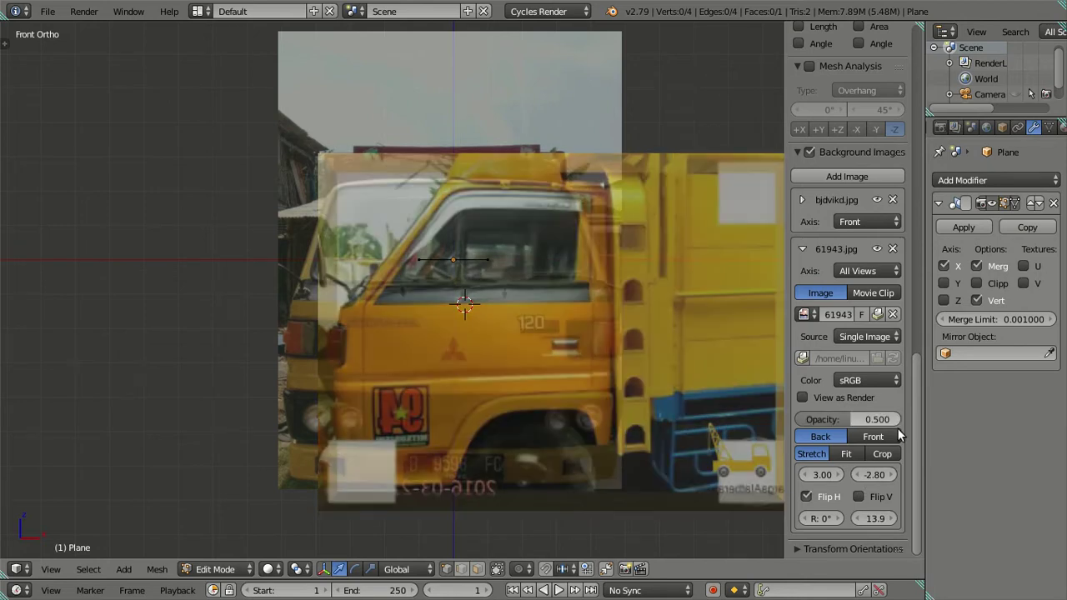
pyautogui.click(891, 474)
pyautogui.click(891, 474)
pyautogui.click(890, 475)
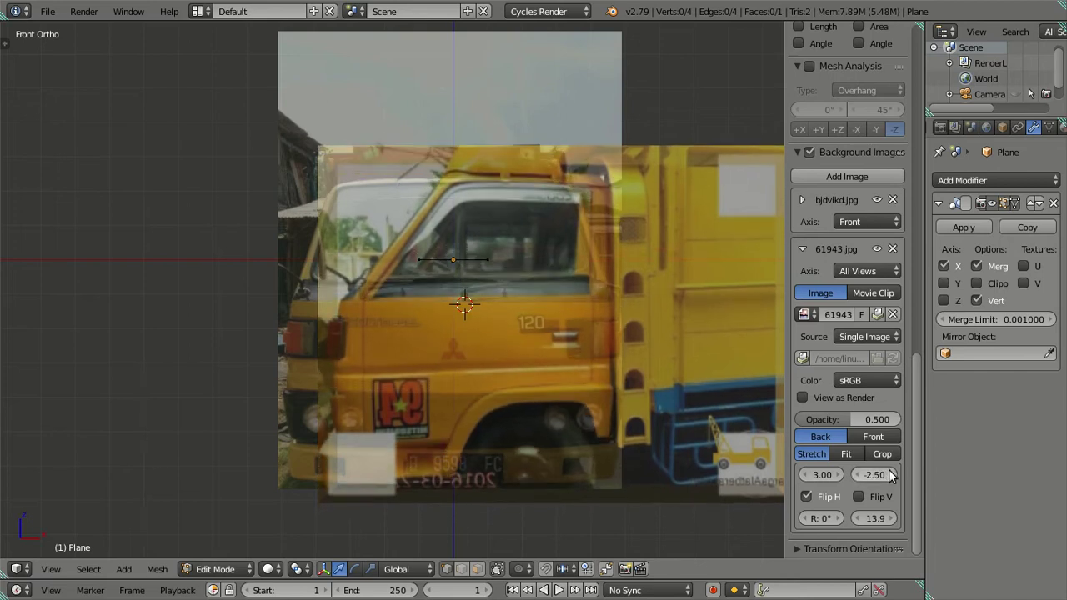
# Fine-tune the side photo to size 13.9 and offsets 2.90, -2.50, checking fit with opacity
pyautogui.scroll(4, 341, 398)
pyautogui.keyDown('shift'); pyautogui.moveTo(341, 398); pyautogui.dragTo(366, 384, button='middle'); pyautogui.keyUp('shift')
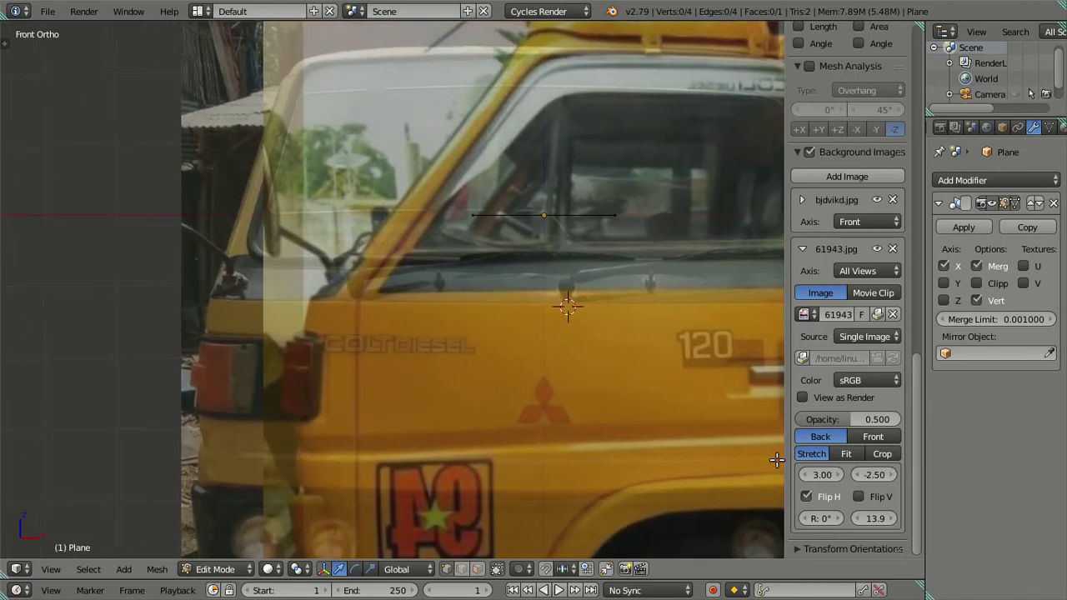
pyautogui.moveTo(816, 474)
pyautogui.mouseDown()
pyautogui.moveTo(774, 474)
pyautogui.moveTo(812, 474)
pyautogui.mouseUp()
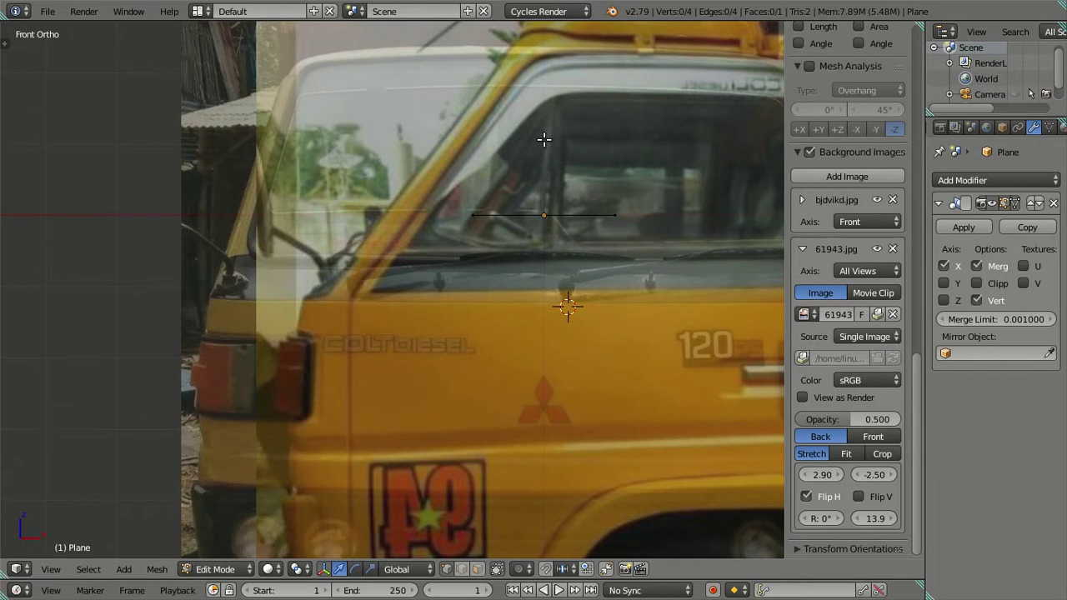
pyautogui.scroll(-1, 542, 139)
pyautogui.scroll(-1, 517, 125)
pyautogui.scroll(-2, 494, 284)
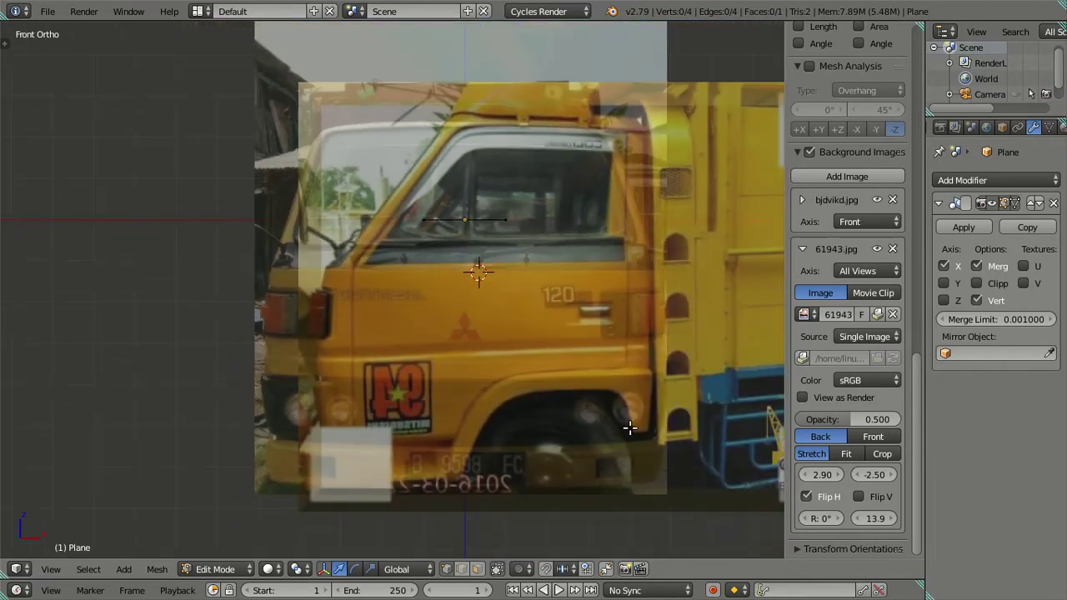
pyautogui.moveTo(845, 419)
pyautogui.mouseDown()
pyautogui.moveTo(896, 420)
pyautogui.moveTo(845, 420)
pyautogui.mouseUp()
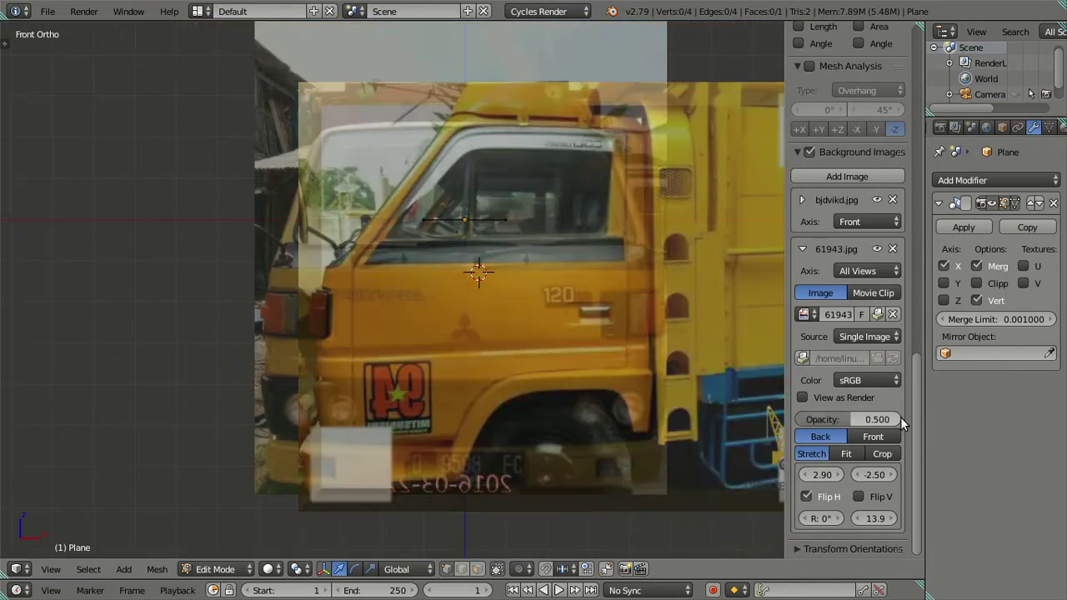
pyautogui.click(858, 475)
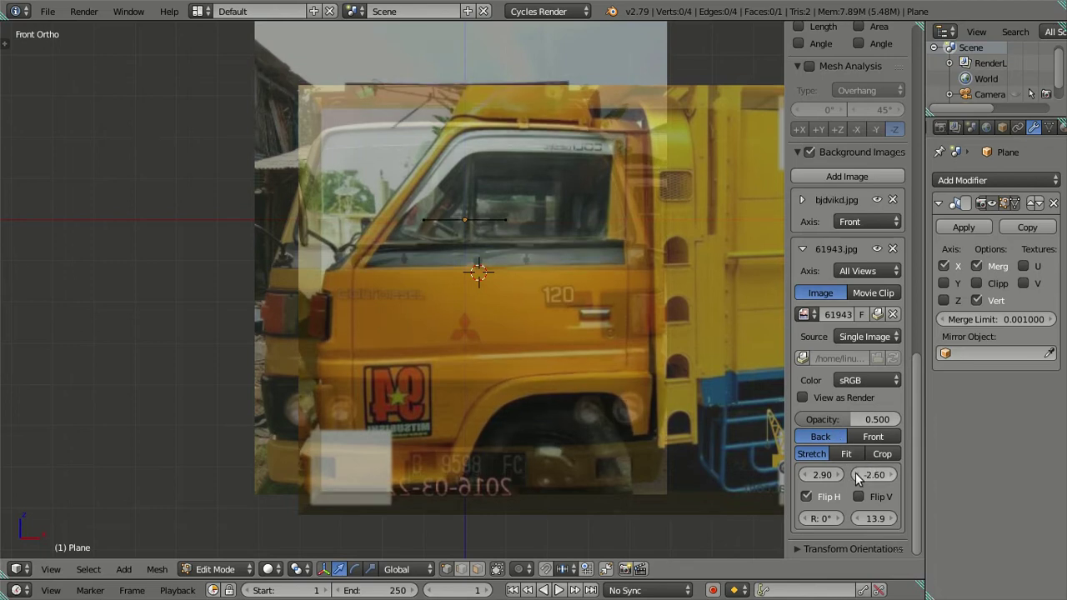
pyautogui.scroll(3, 611, 344)
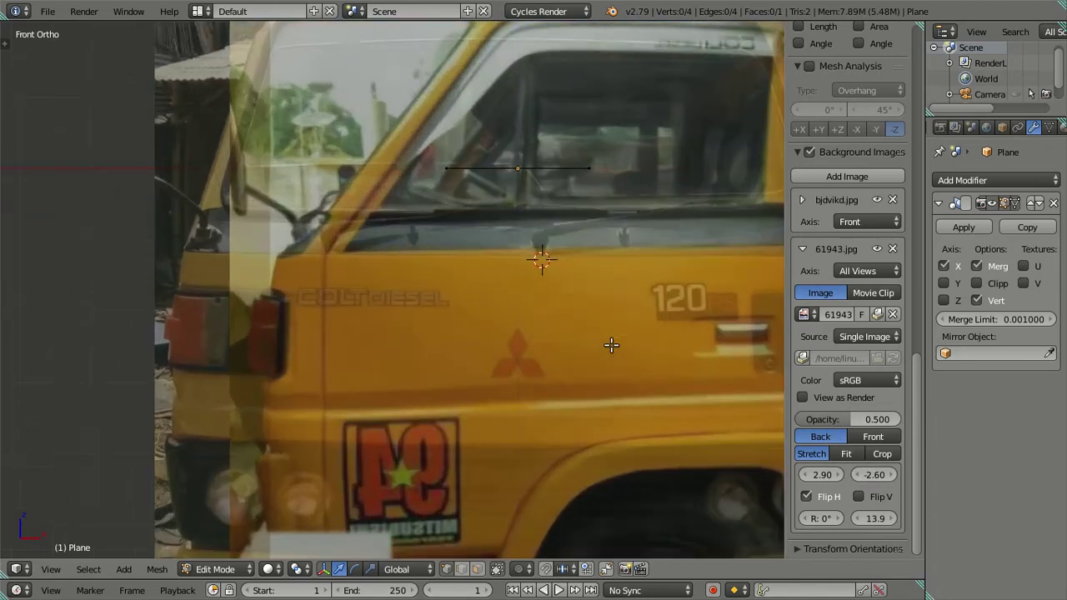
pyautogui.click(894, 474)
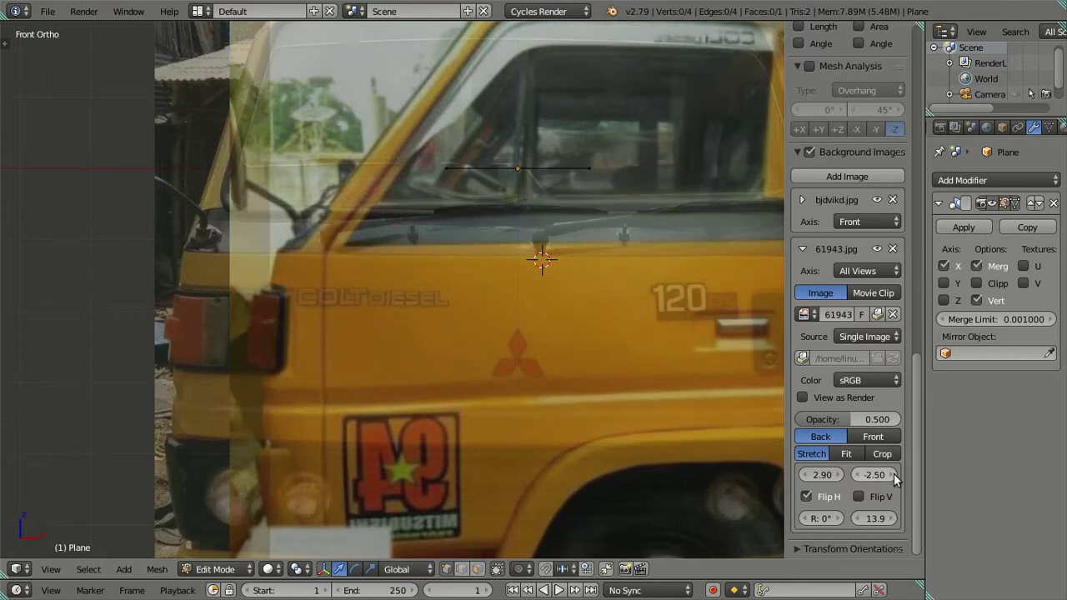
pyautogui.scroll(-3, 559, 337)
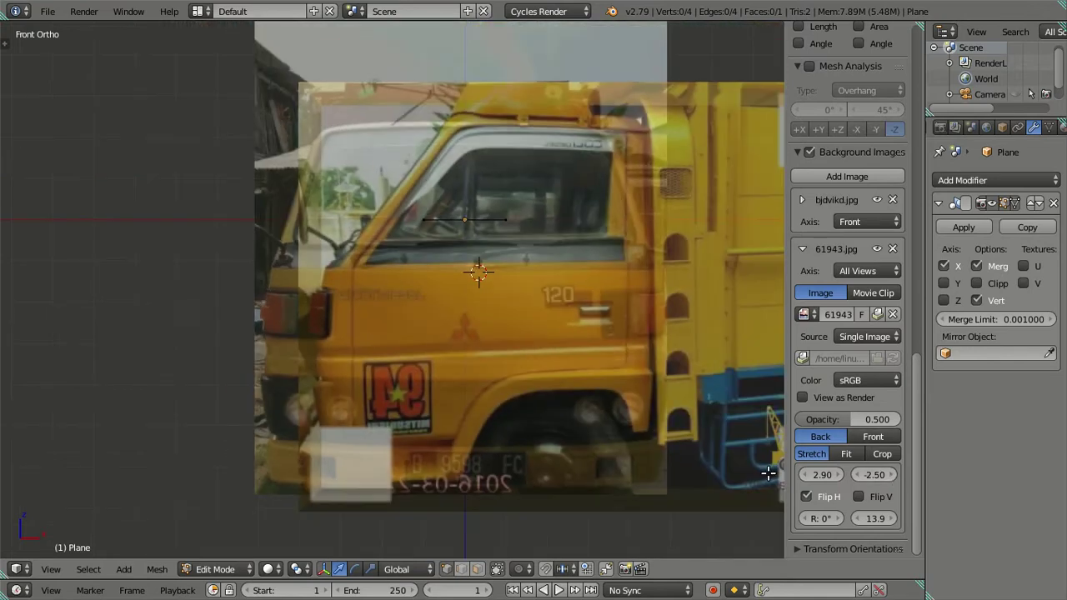
# Shrink 61943.jpg from 13.9 to 13.6 and readjust its Y offset
pyautogui.click(857, 474)
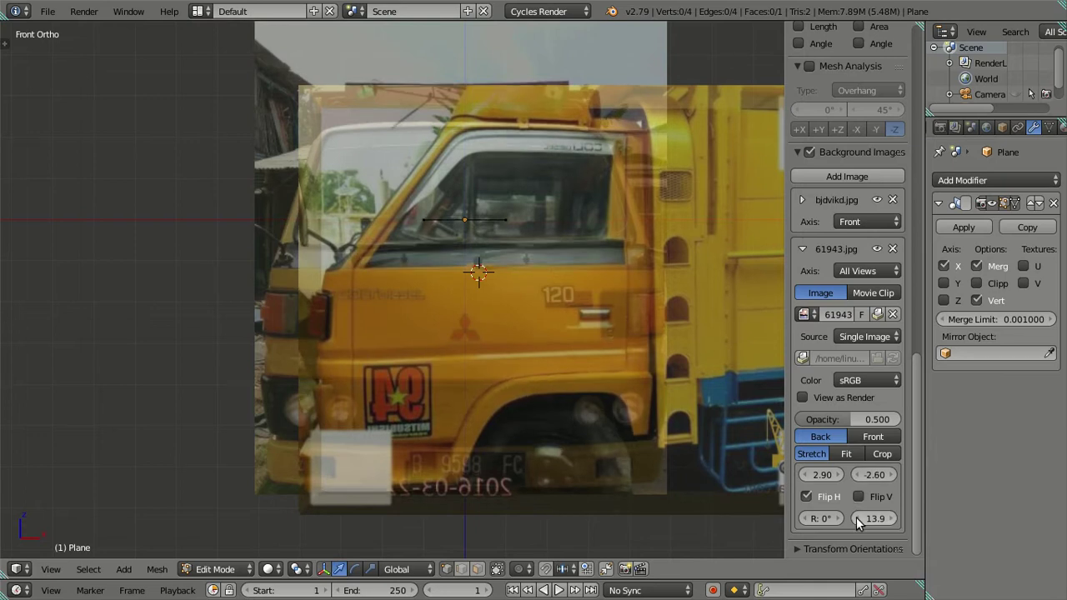
pyautogui.click(856, 517)
pyautogui.click(856, 517)
pyautogui.click(856, 518)
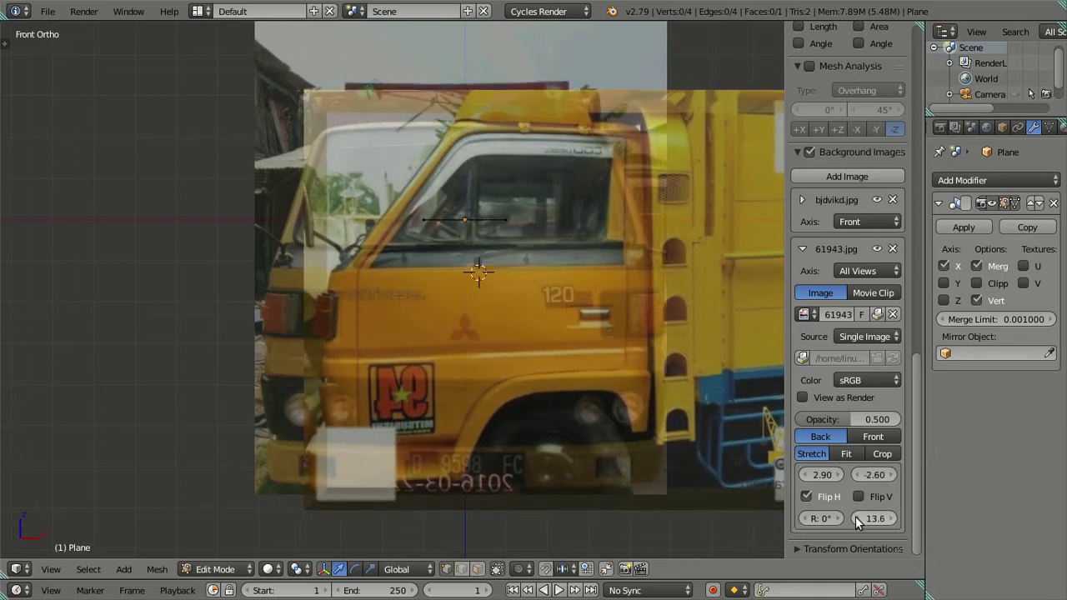
pyautogui.click(892, 474)
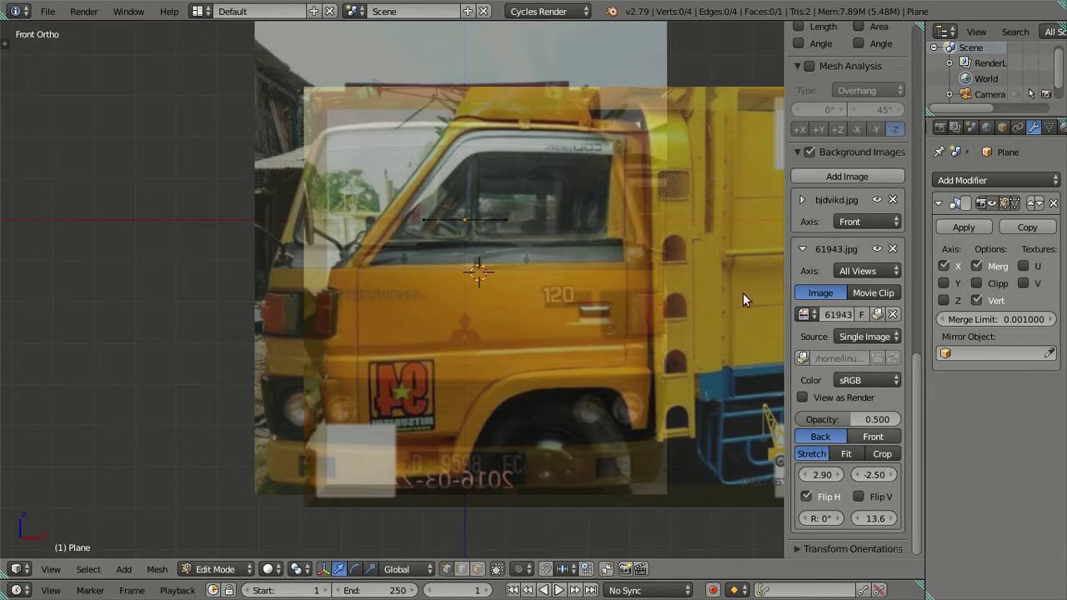
pyautogui.scroll(1, 659, 231)
pyautogui.scroll(1, 488, 357)
pyautogui.scroll(1, 484, 353)
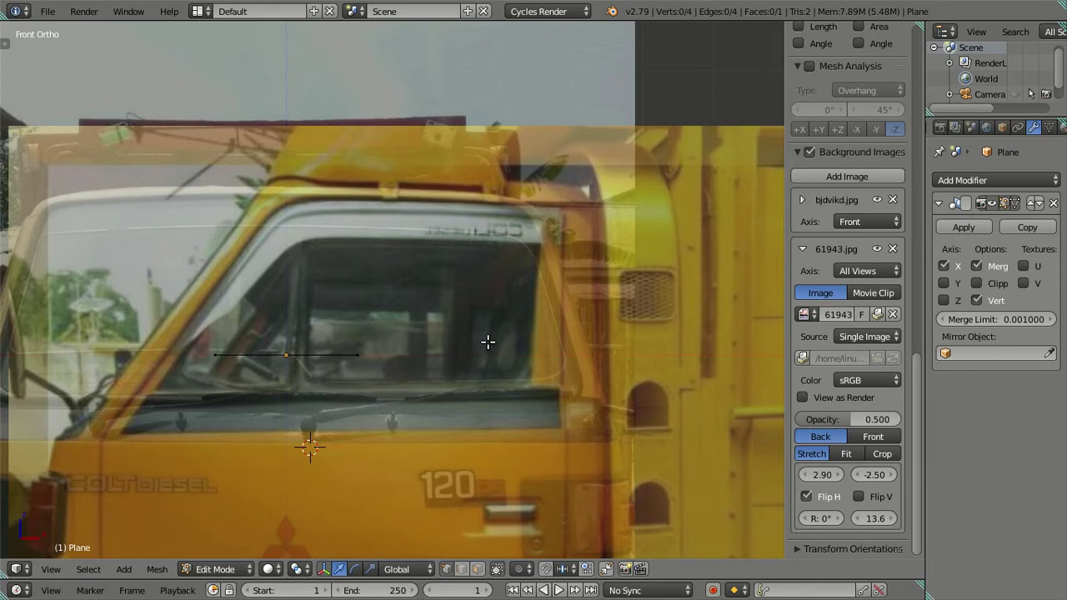
# Compare the fit by toggling opacity, keeping the Y offset at -2.50
pyautogui.moveTo(851, 419); pyautogui.dragTo(900, 420)
pyautogui.scroll(-2, 639, 421)
pyautogui.keyDown('shift'); pyautogui.scroll(-4, 589, 310); pyautogui.keyUp('shift')
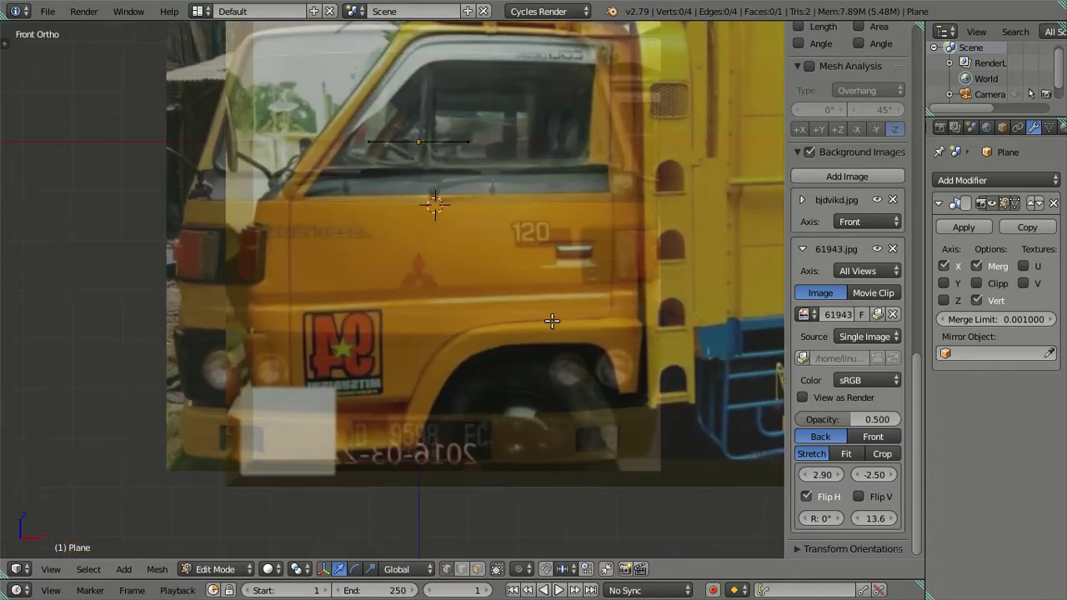
pyautogui.moveTo(854, 414)
pyautogui.mouseDown()
pyautogui.moveTo(904, 415)
pyautogui.moveTo(825, 419)
pyautogui.moveTo(900, 424)
pyautogui.mouseUp()
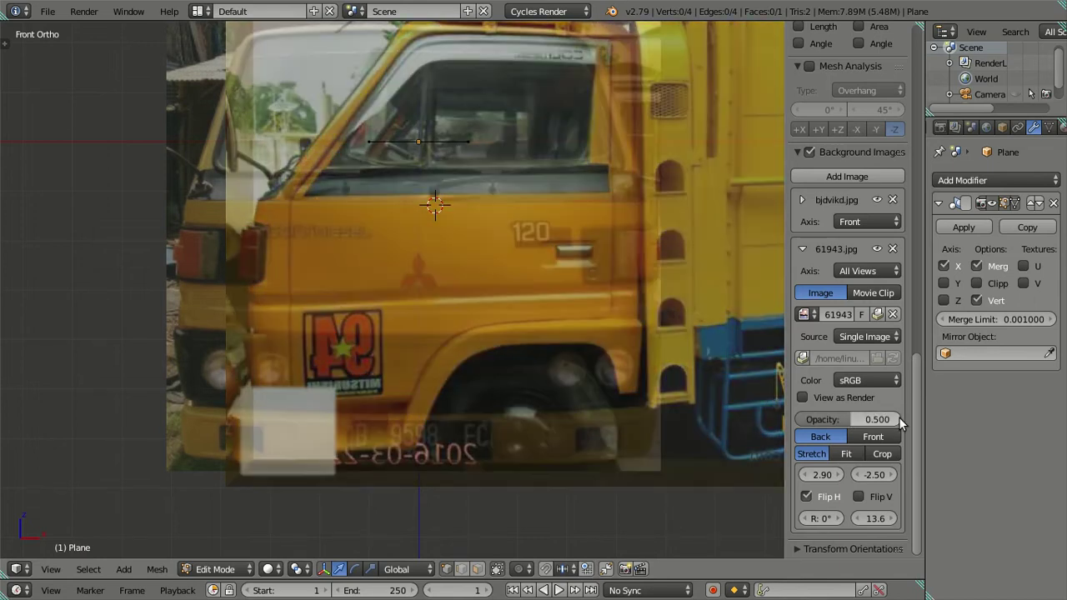
pyautogui.scroll(-3, 595, 369)
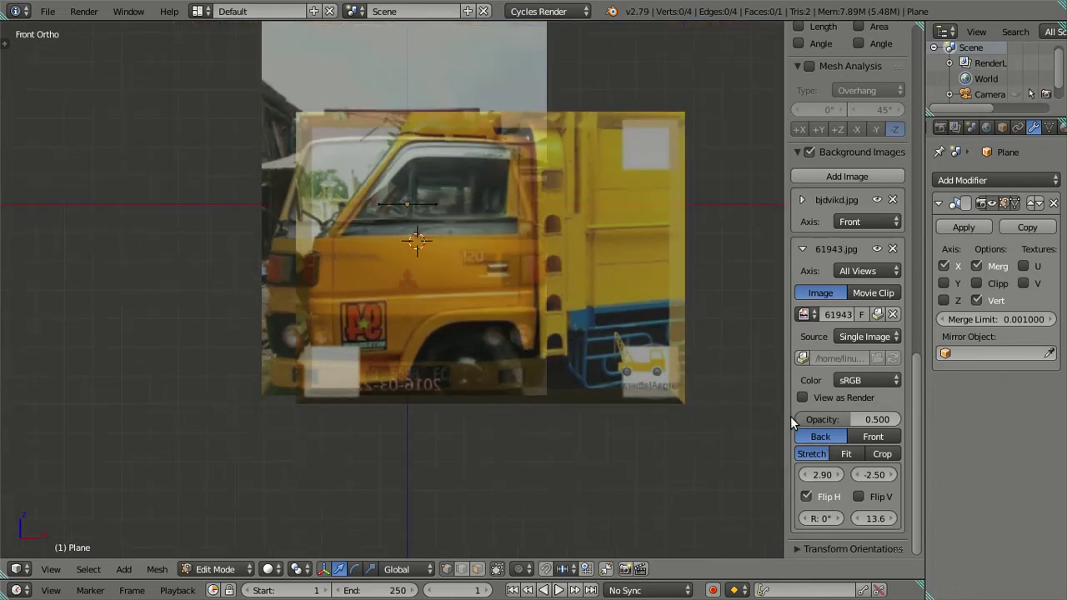
pyautogui.click(890, 475)
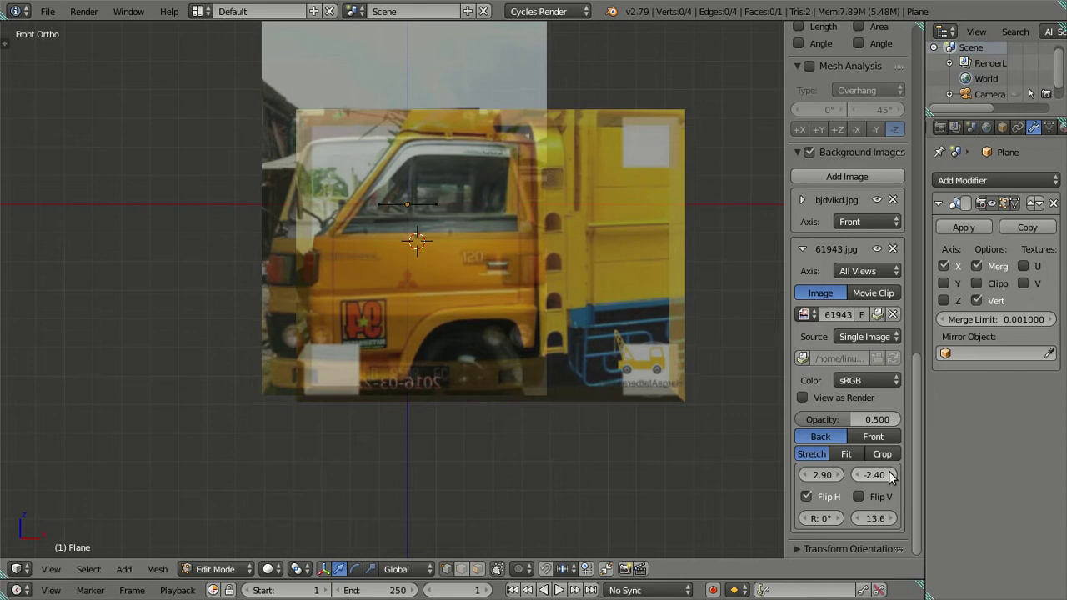
pyautogui.click(856, 472)
pyautogui.scroll(2, 464, 309)
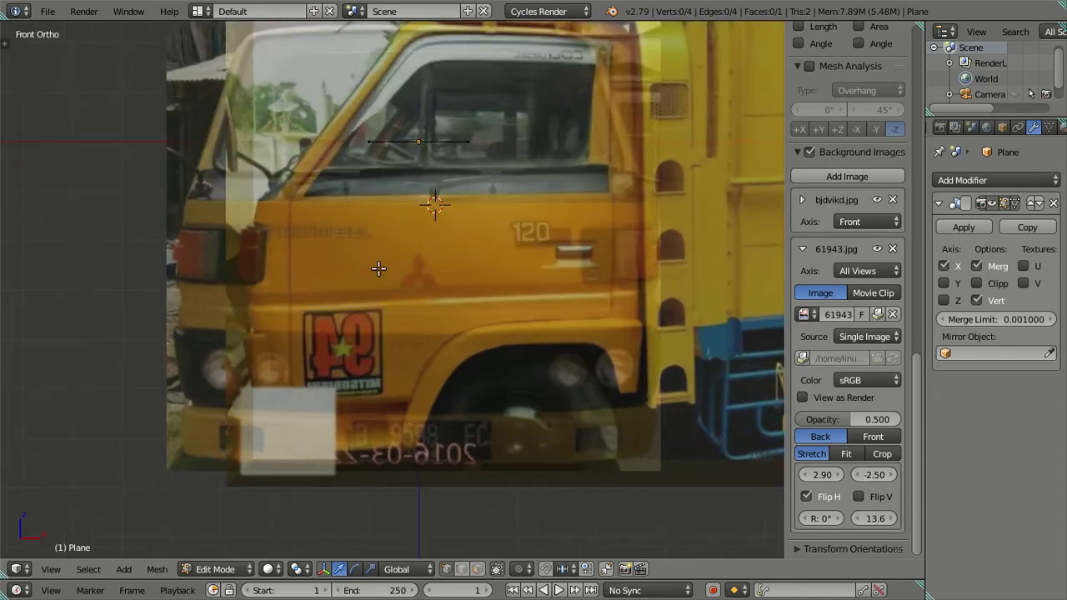
pyautogui.scroll(2, 464, 308)
pyautogui.scroll(1, 460, 307)
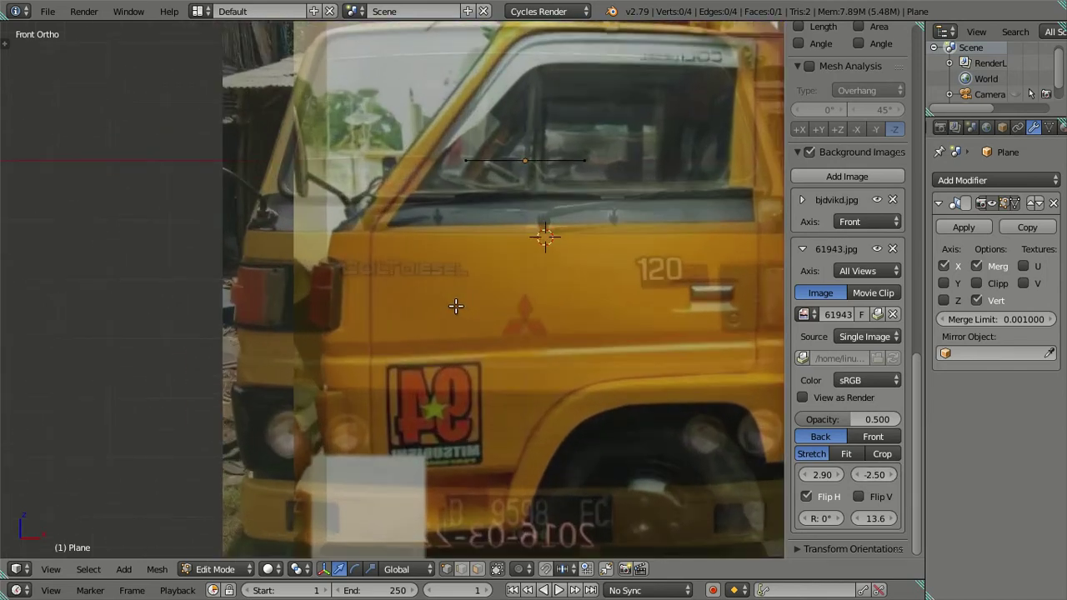
pyautogui.scroll(-2, 455, 306)
pyautogui.scroll(-1, 456, 306)
pyautogui.scroll(2, 489, 354)
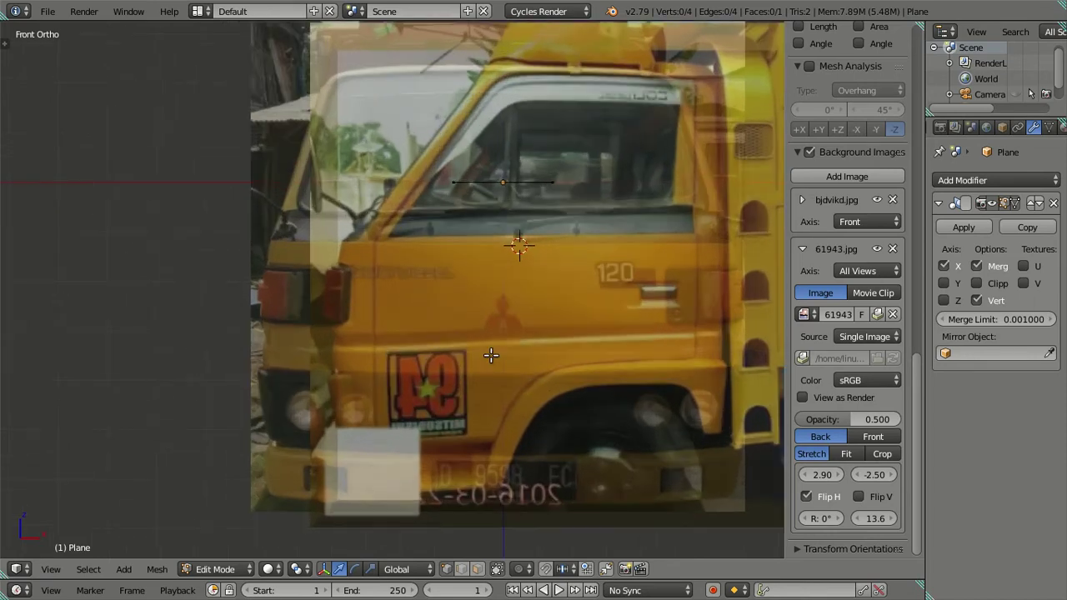
pyautogui.keyDown('shift'); pyautogui.moveTo(503, 345); pyautogui.dragTo(410, 335, button='middle'); pyautogui.keyUp('shift')
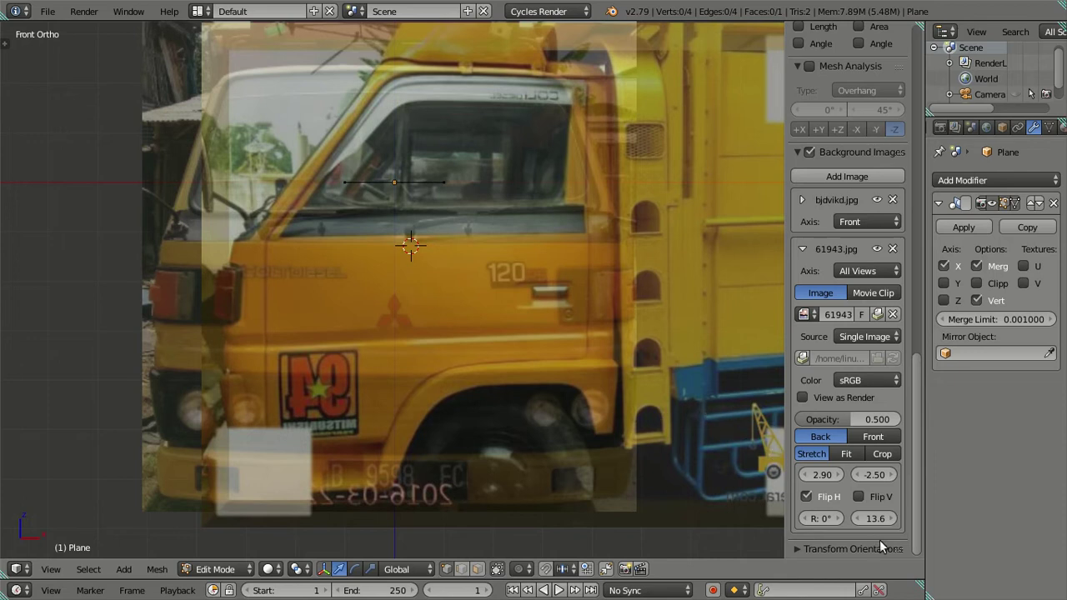
# Tilt the side photo slightly with its rotation field
pyautogui.moveTo(838, 518); pyautogui.dragTo(837, 520)
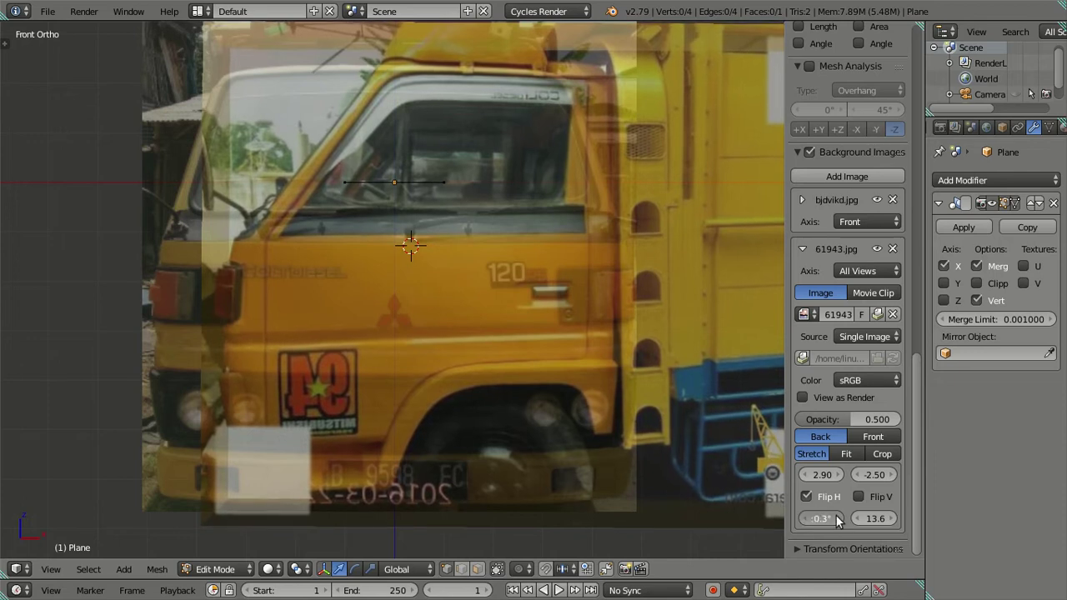
pyautogui.moveTo(837, 520); pyautogui.dragTo(839, 520)
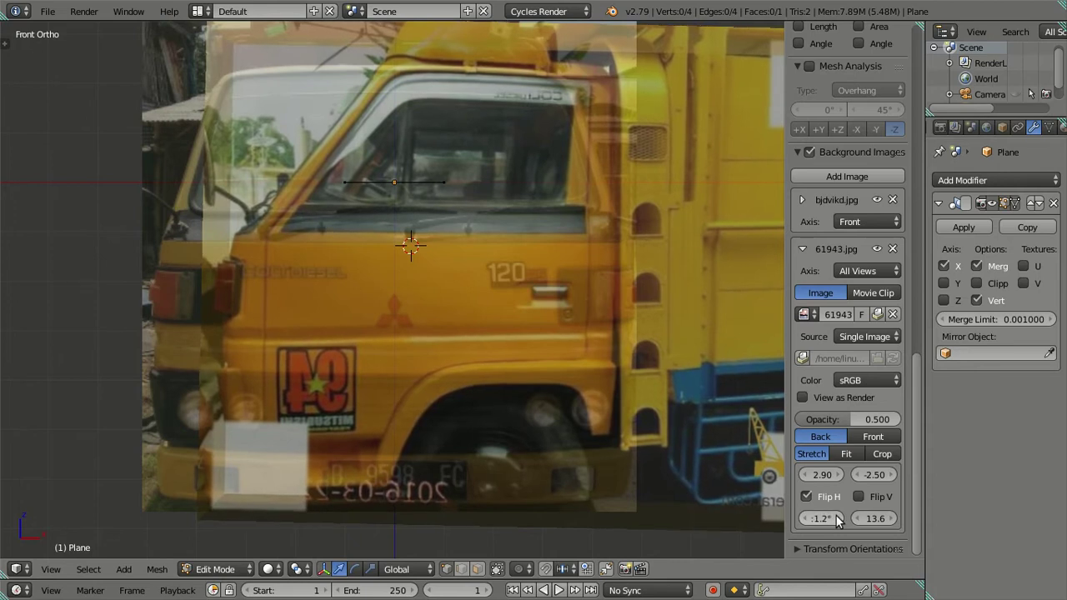
pyautogui.moveTo(839, 520); pyautogui.dragTo(806, 520)
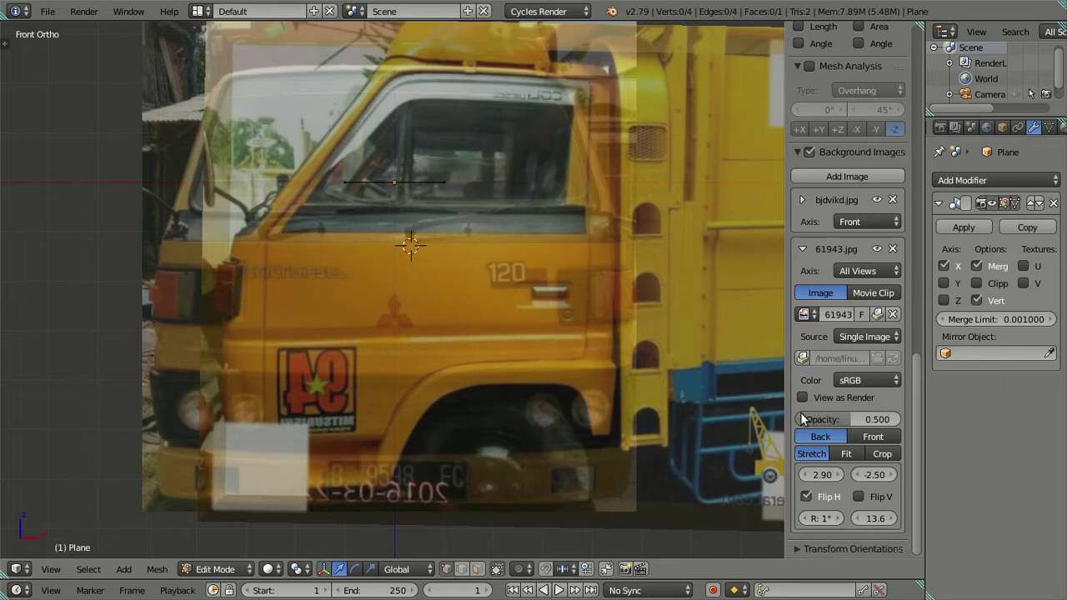
# Try Y offsets between -2.50 and -2.70, then enter an exact -2.65
pyautogui.click(857, 475)
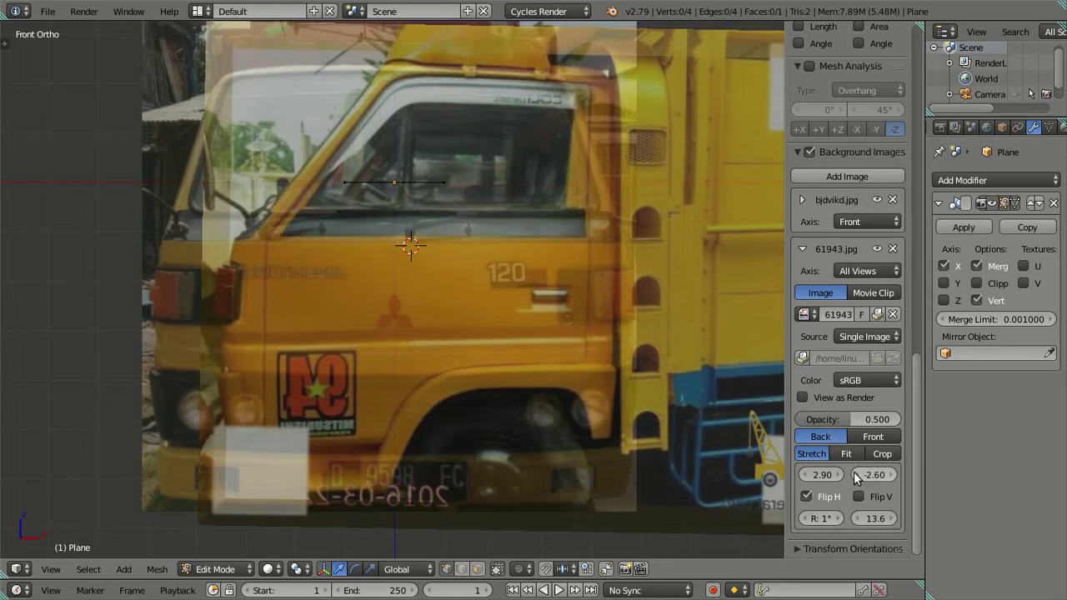
pyautogui.click(857, 475)
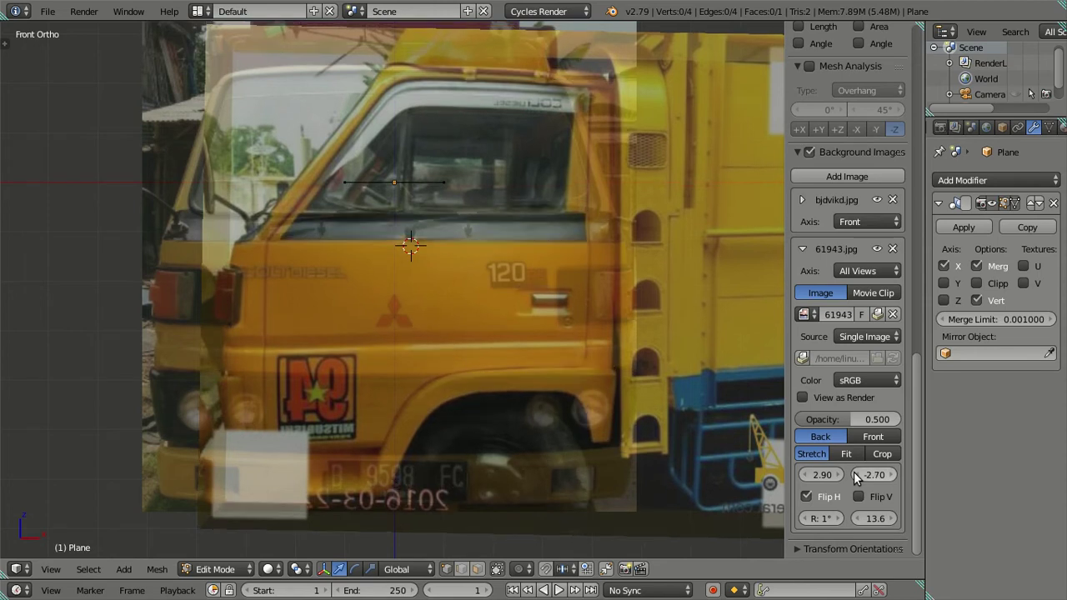
pyautogui.click(889, 475)
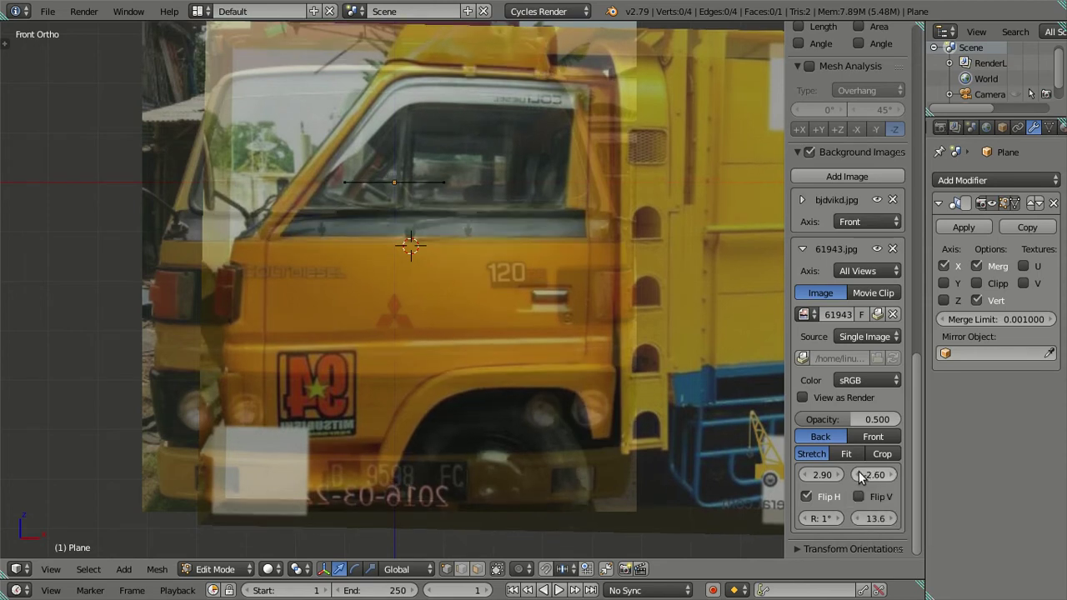
pyautogui.click(857, 475)
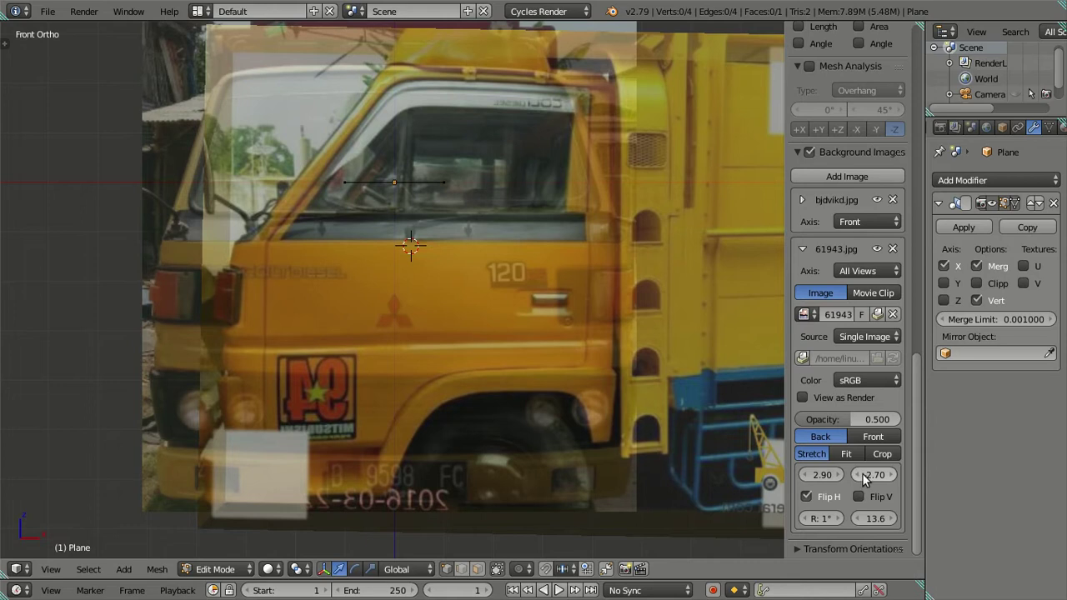
pyautogui.click(886, 475)
pyautogui.click(887, 475)
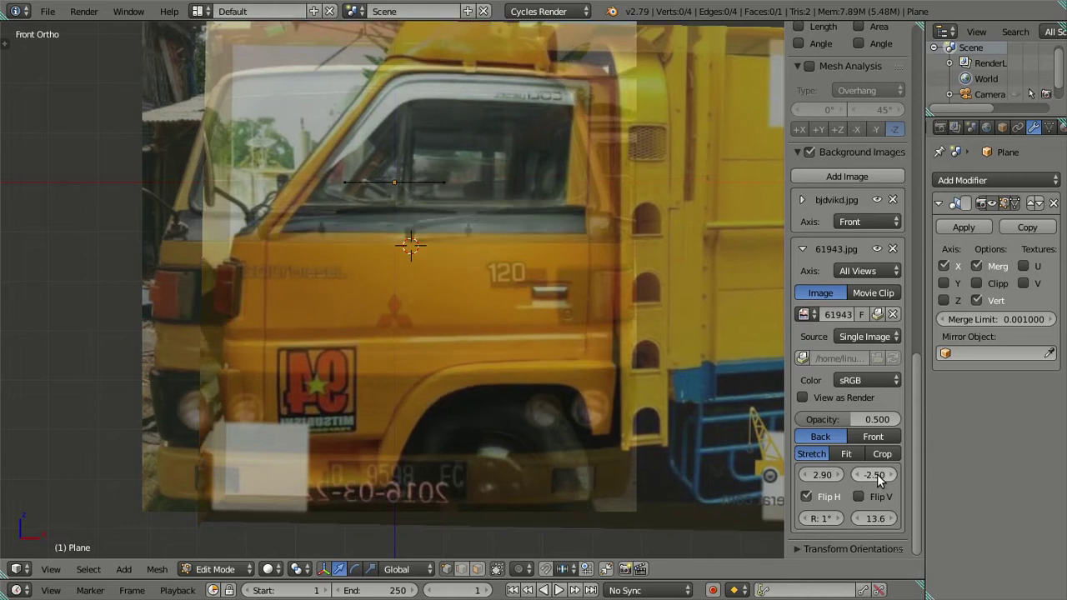
pyautogui.click(856, 473)
pyautogui.click(856, 473)
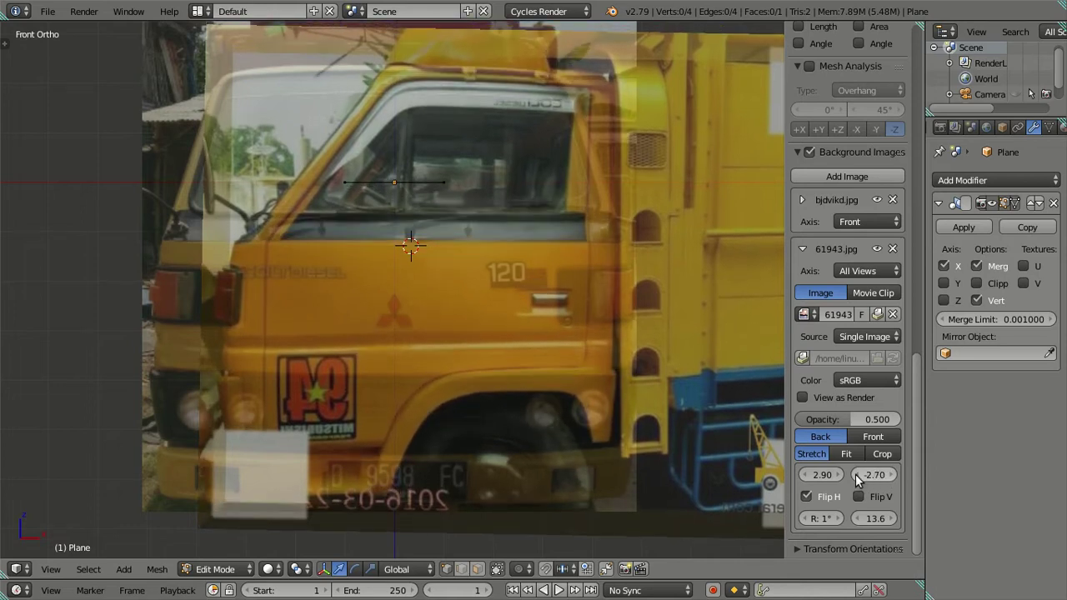
pyautogui.click(890, 475)
pyautogui.click(879, 475)
pyautogui.write('-2.6')
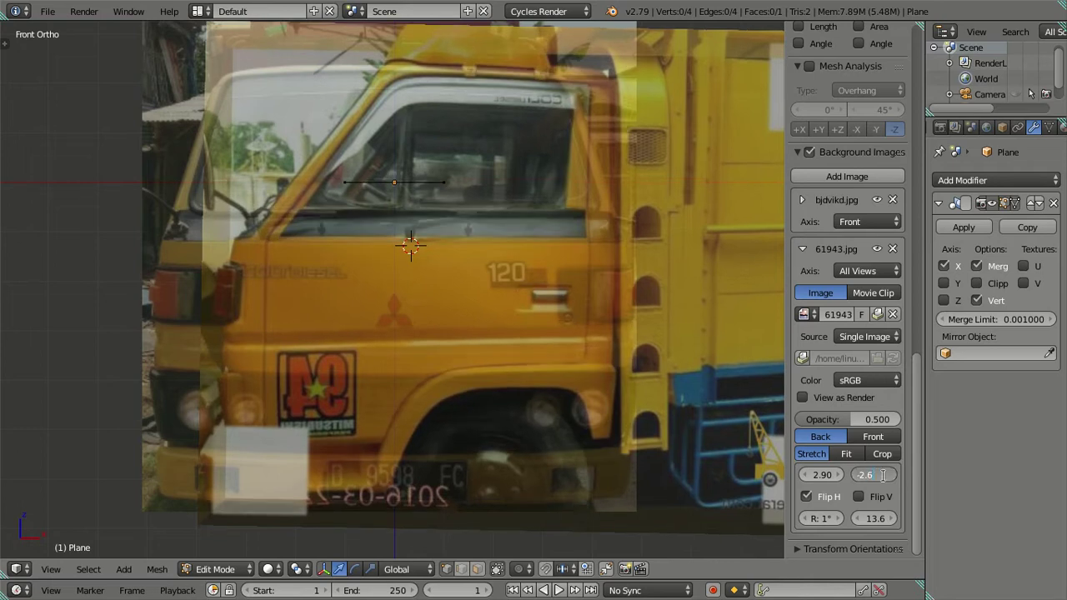
pyautogui.write('5')
pyautogui.press('Return')
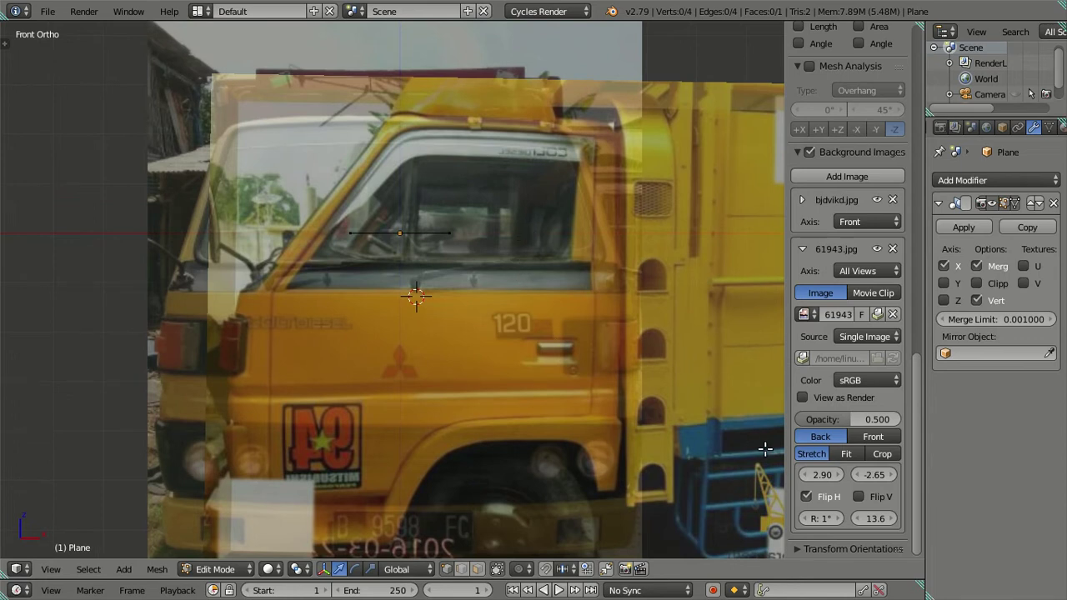
# Enlarge the side photo to 13.7, check it opaque, and set rotation back to 1°
pyautogui.click(891, 518)
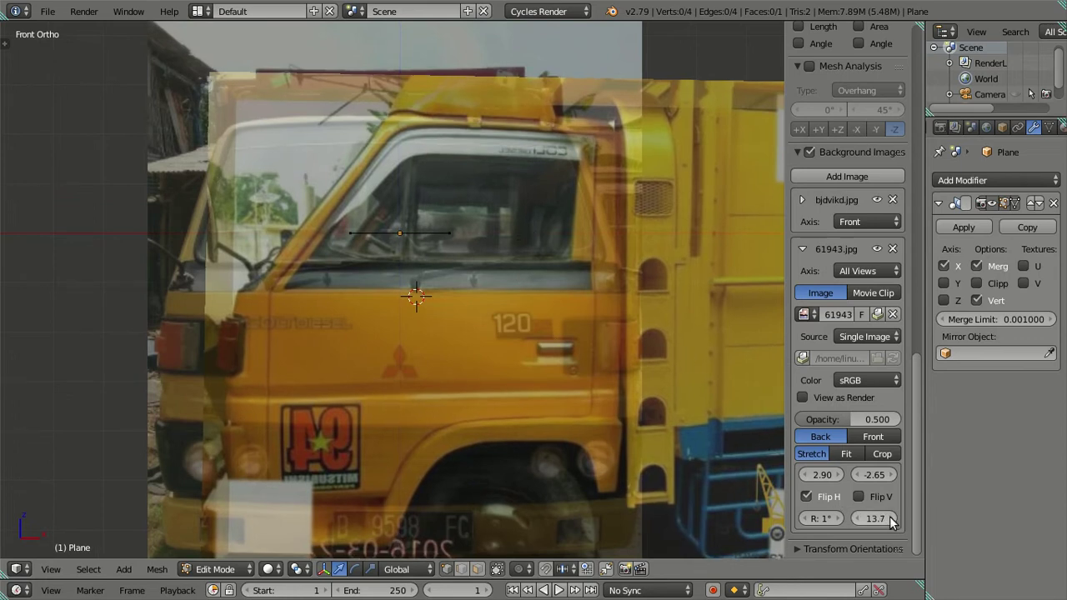
pyautogui.click(805, 520)
pyautogui.click(805, 519)
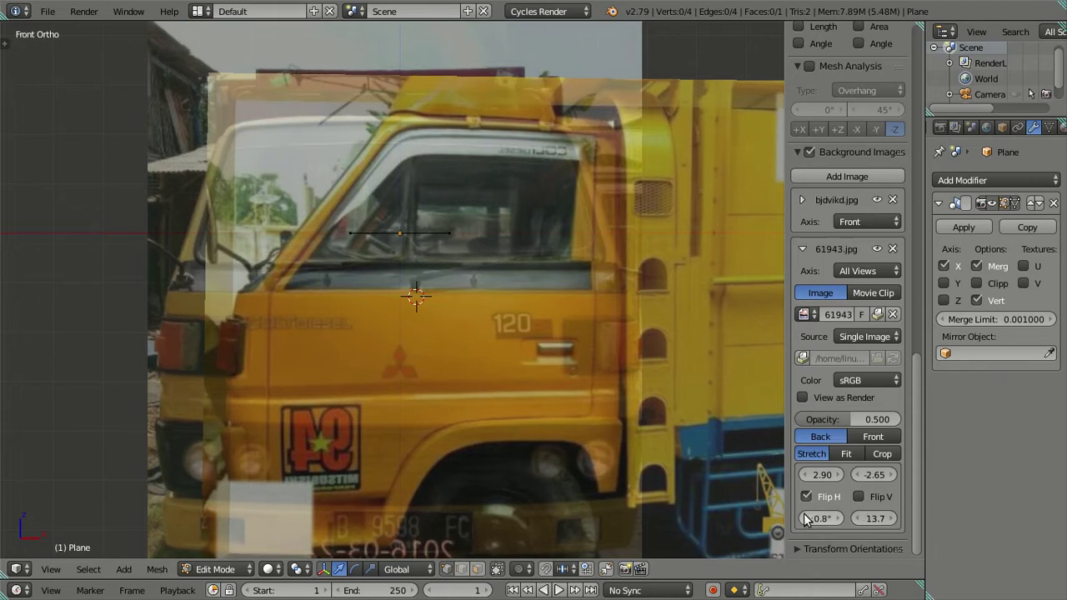
pyautogui.keyDown('shift'); pyautogui.scroll(-1, 371, 396); pyautogui.keyUp('shift')
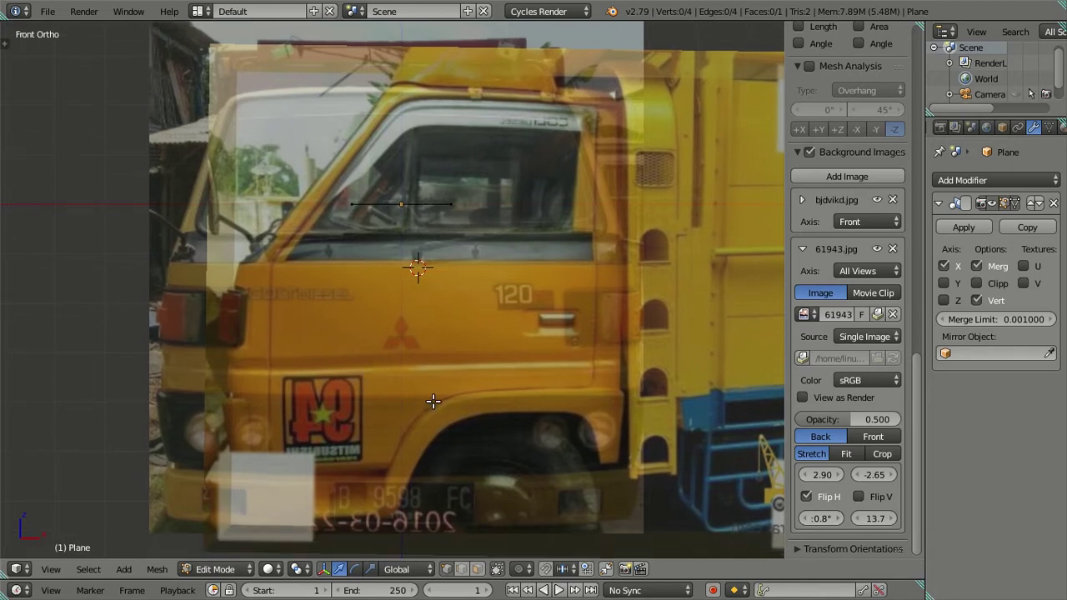
pyautogui.moveTo(837, 419); pyautogui.dragTo(883, 420)
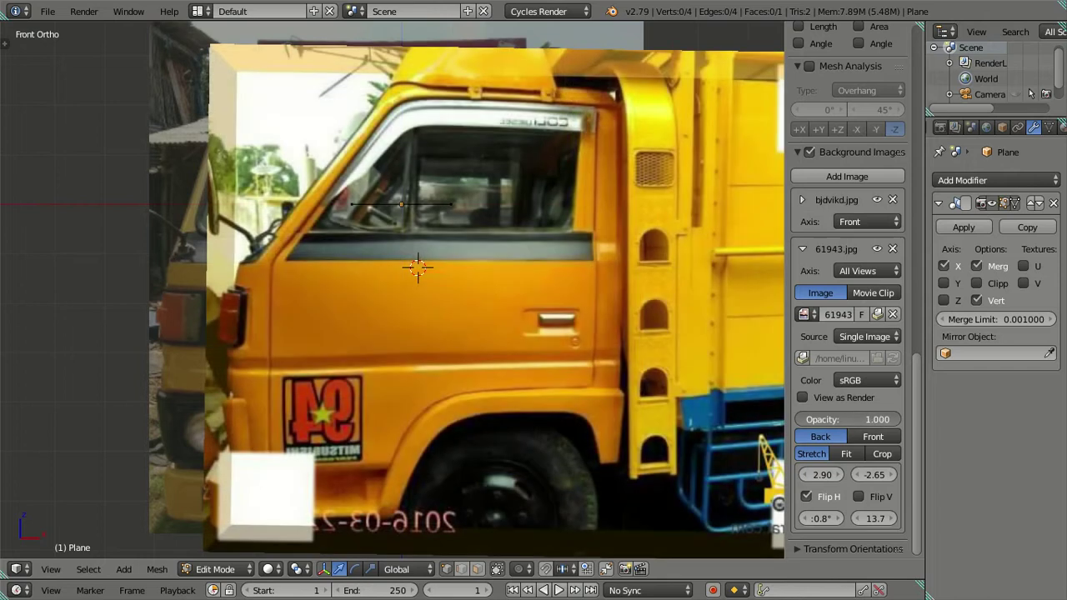
pyautogui.press('Escape')
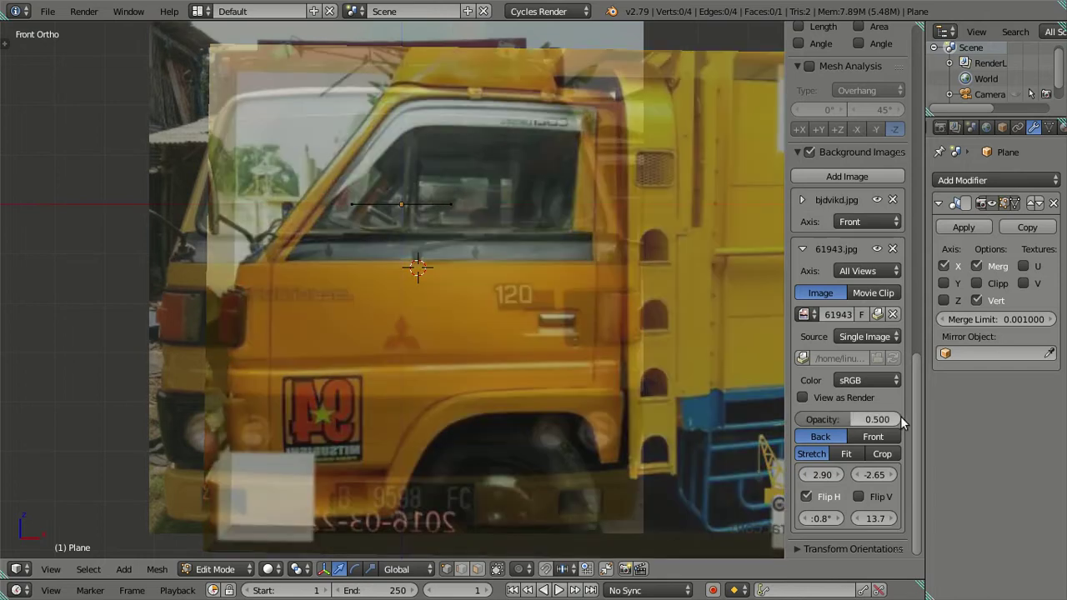
pyautogui.moveTo(838, 519); pyautogui.dragTo(839, 520)
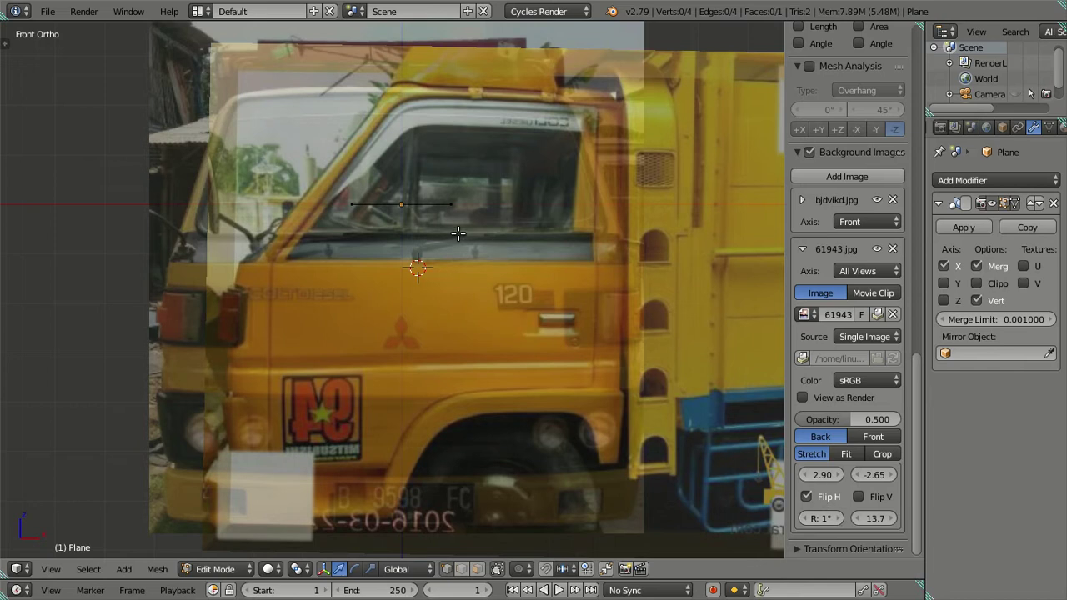
# Select the edge, move it down to the lower door, and scale it 7.83 across the cab
pyautogui.press('a')
pyautogui.press('g')
pyautogui.press('z')
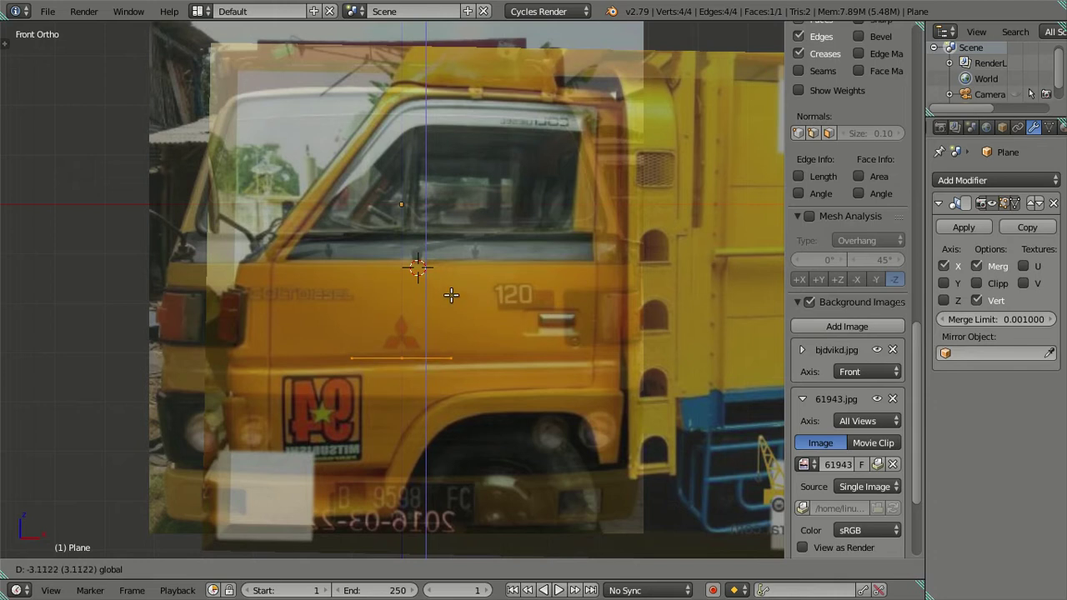
pyautogui.press('Escape')
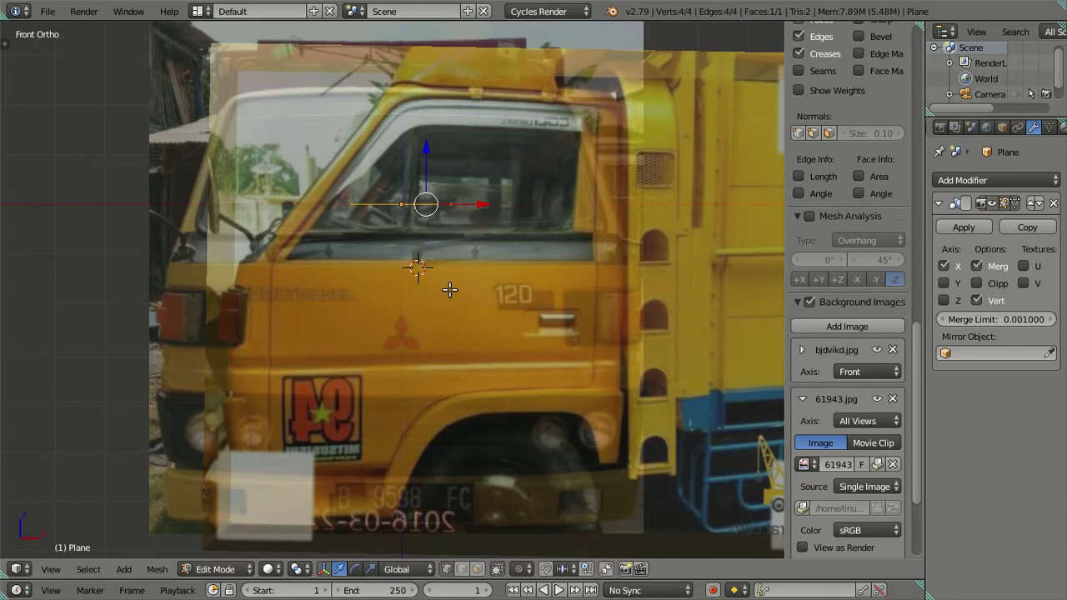
pyautogui.moveTo(426, 146)
pyautogui.mouseDown()
pyautogui.moveTo(425, 319)
pyautogui.moveTo(426, 308)
pyautogui.mouseUp()
pyautogui.press('s')
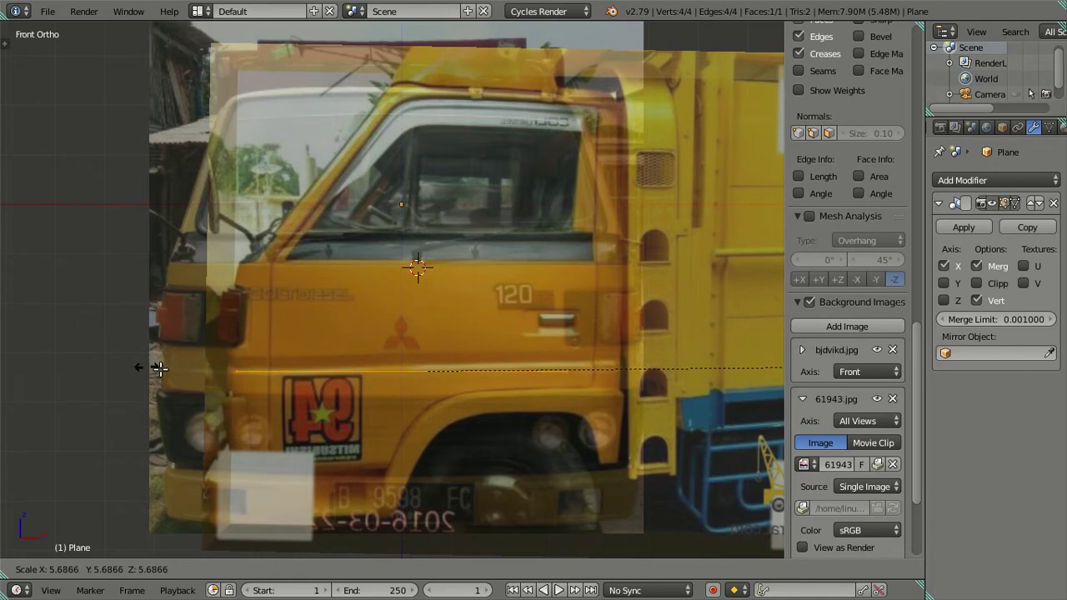
pyautogui.click(330, 396)
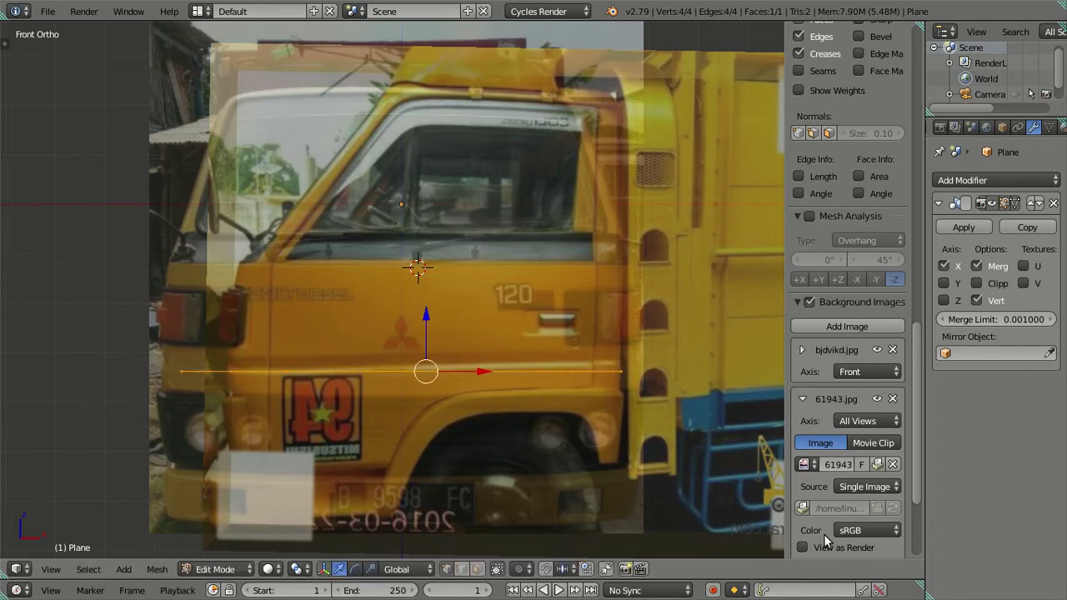
# Rotate 61943.jpg to -0.9°, keep its Y offset at -2.65 and enlarge it to 13.8
pyautogui.scroll(-4, 848, 454)
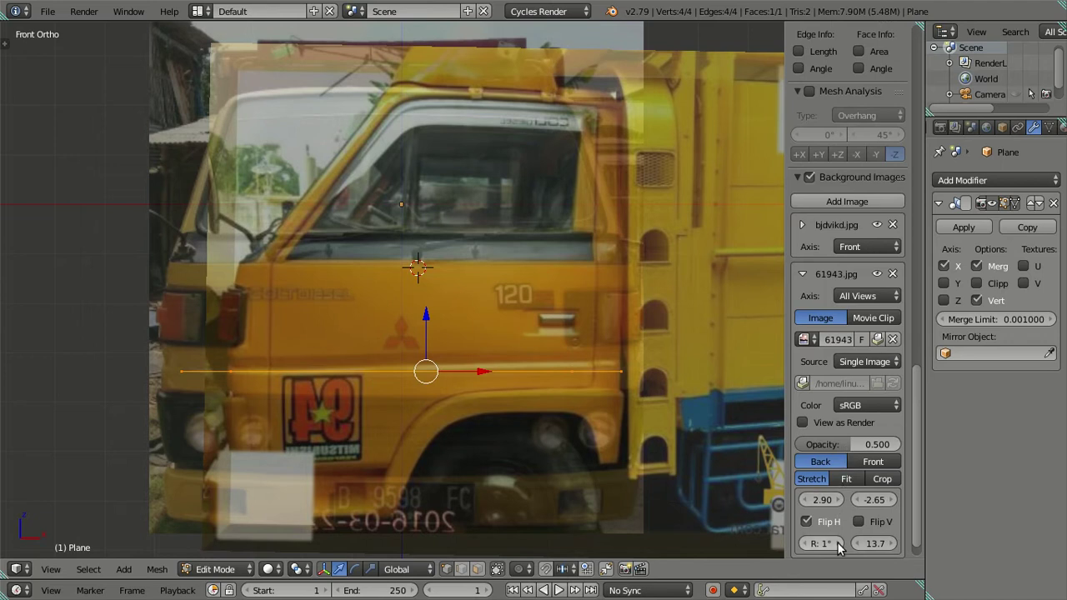
pyautogui.moveTo(840, 546); pyautogui.dragTo(841, 546)
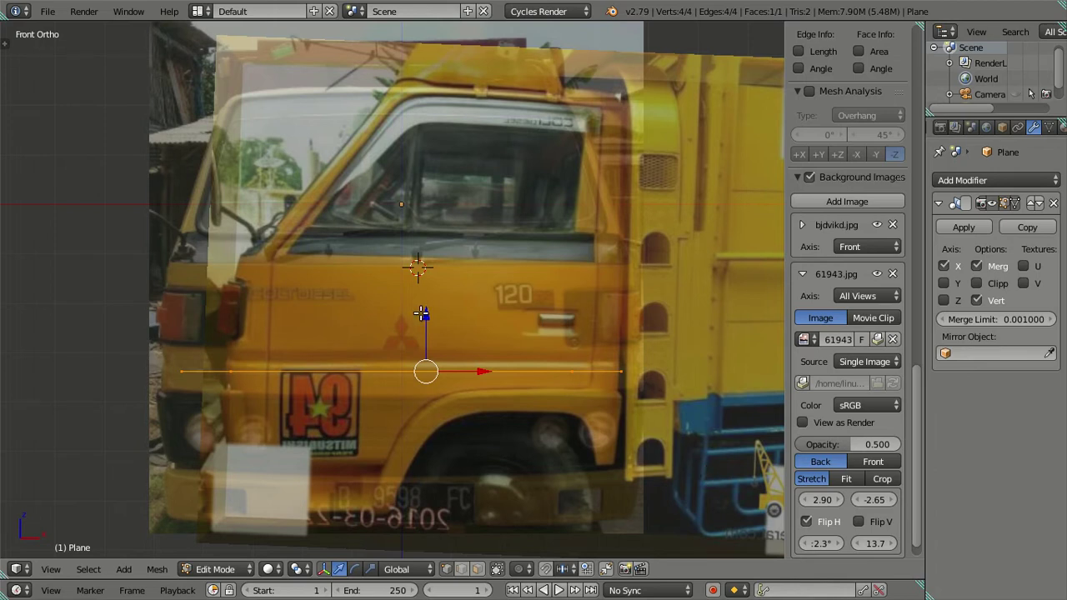
pyautogui.moveTo(424, 314); pyautogui.dragTo(424, 194)
pyautogui.press('Escape')
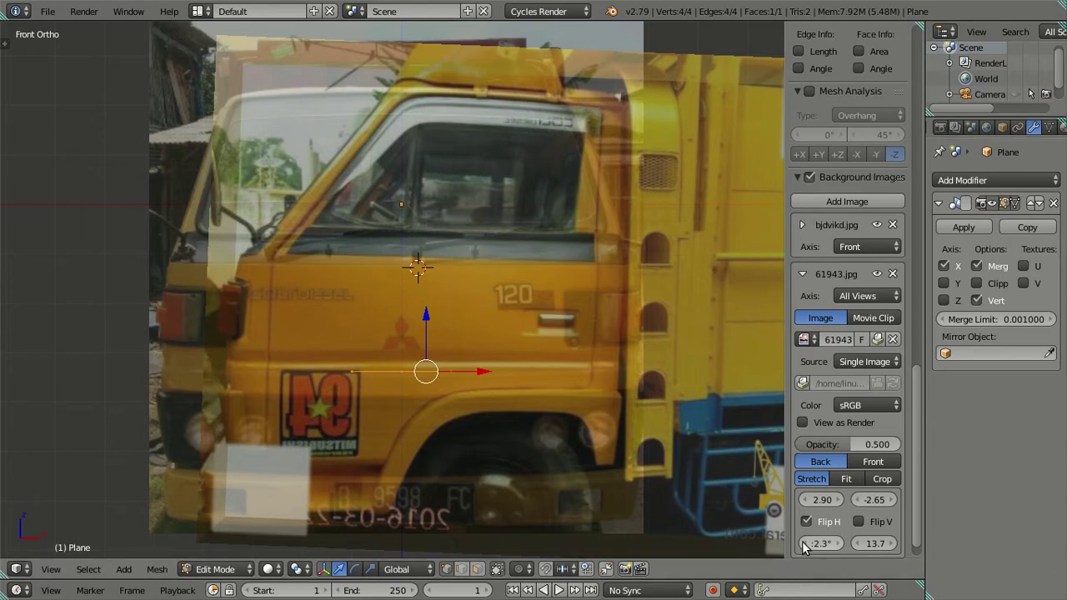
pyautogui.moveTo(817, 543); pyautogui.dragTo(835, 540)
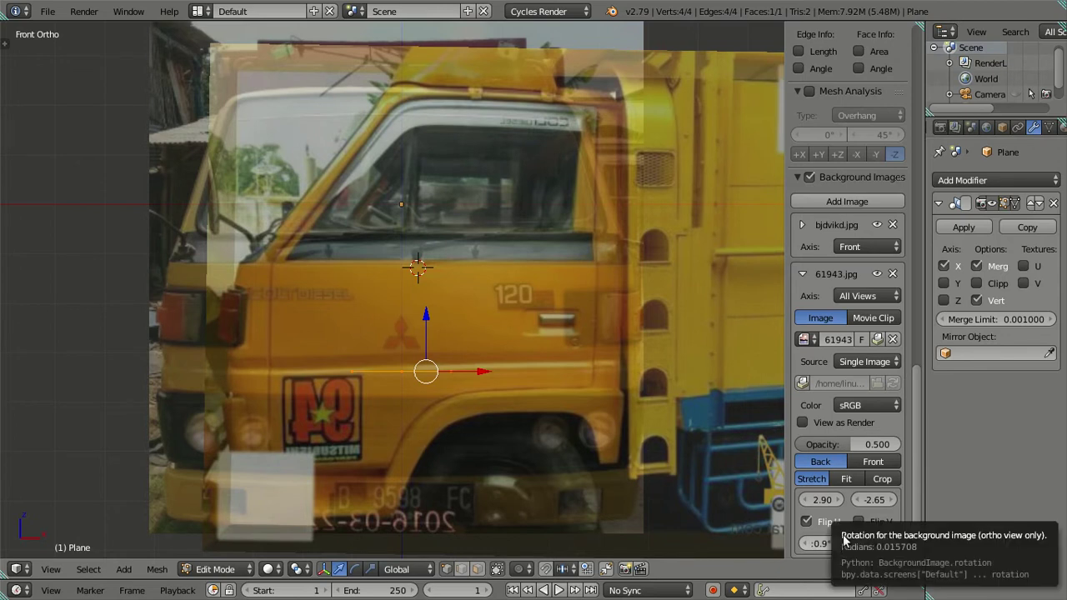
pyautogui.click(893, 499)
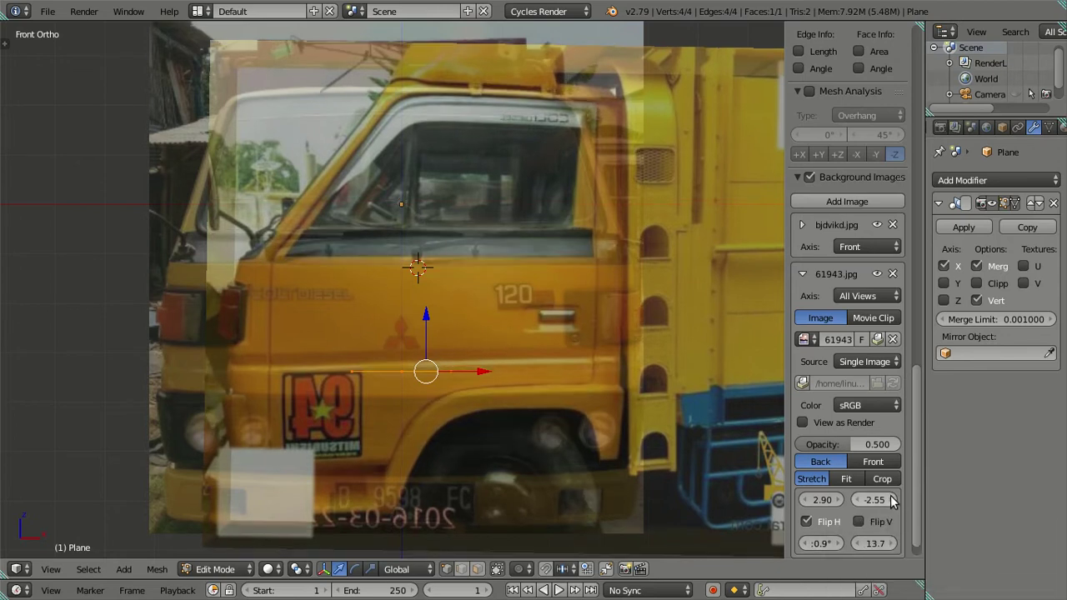
pyautogui.click(857, 500)
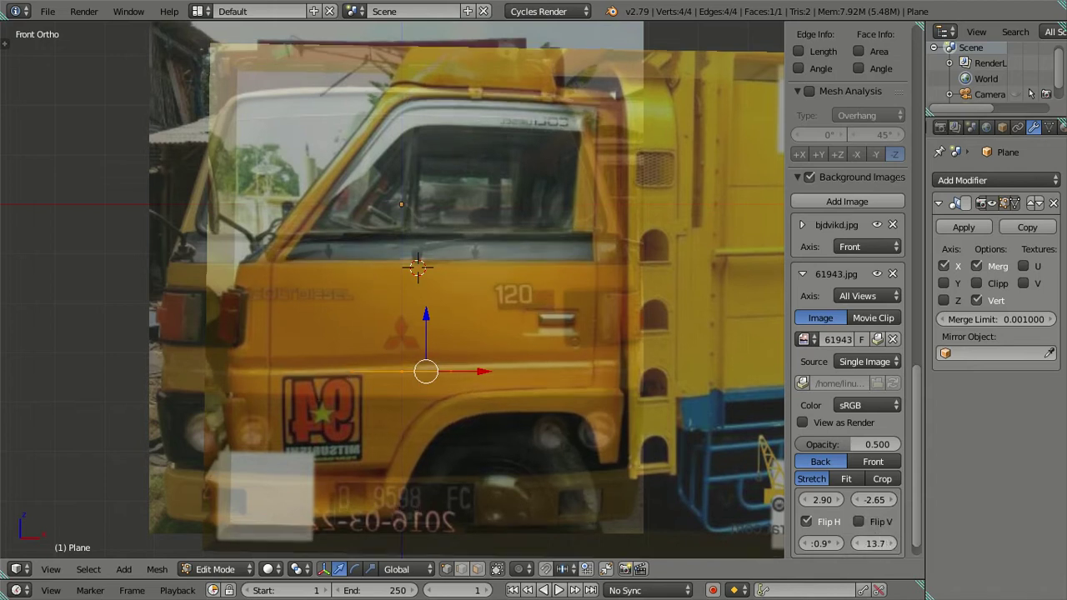
pyautogui.click(889, 544)
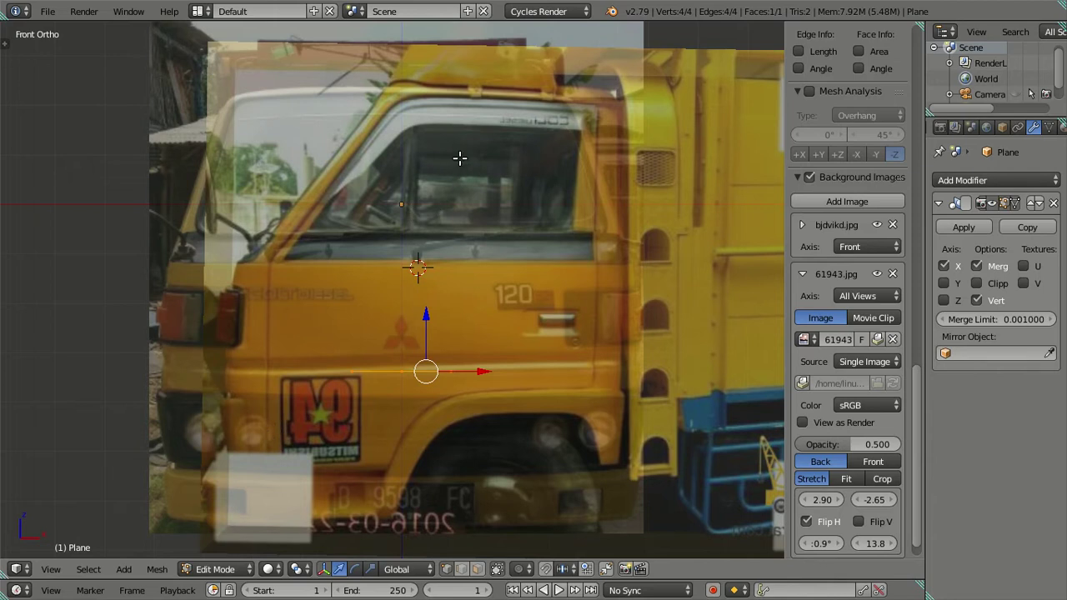
# Make the side reference photo opaque and step its size down to 13.5
pyautogui.scroll(2, 450, 117)
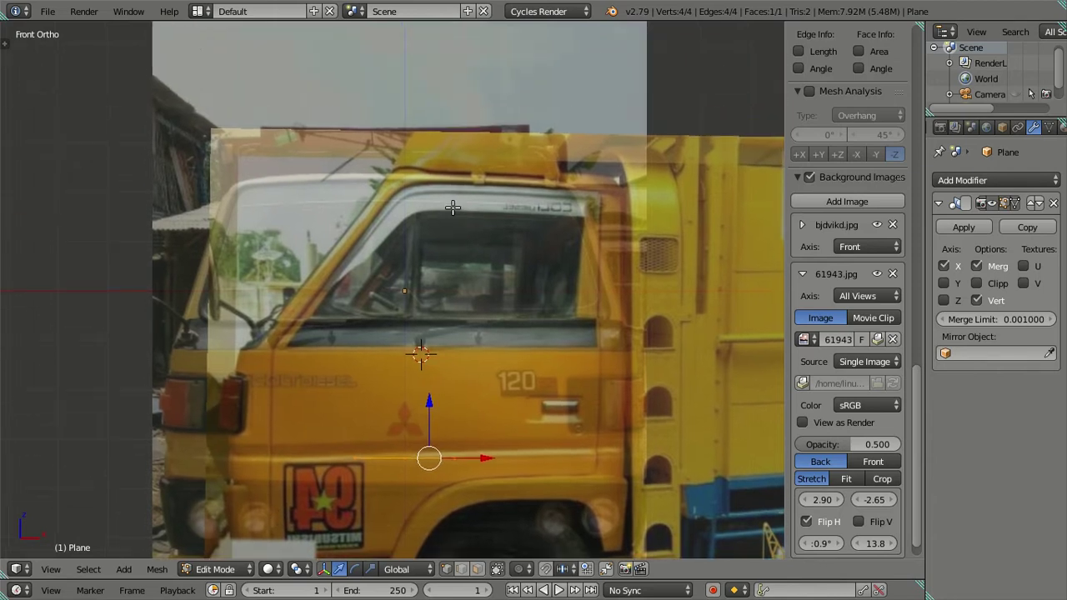
pyautogui.moveTo(845, 444)
pyautogui.mouseDown()
pyautogui.moveTo(891, 444)
pyautogui.moveTo(884, 447)
pyautogui.mouseUp()
pyautogui.scroll(-1, 856, 450)
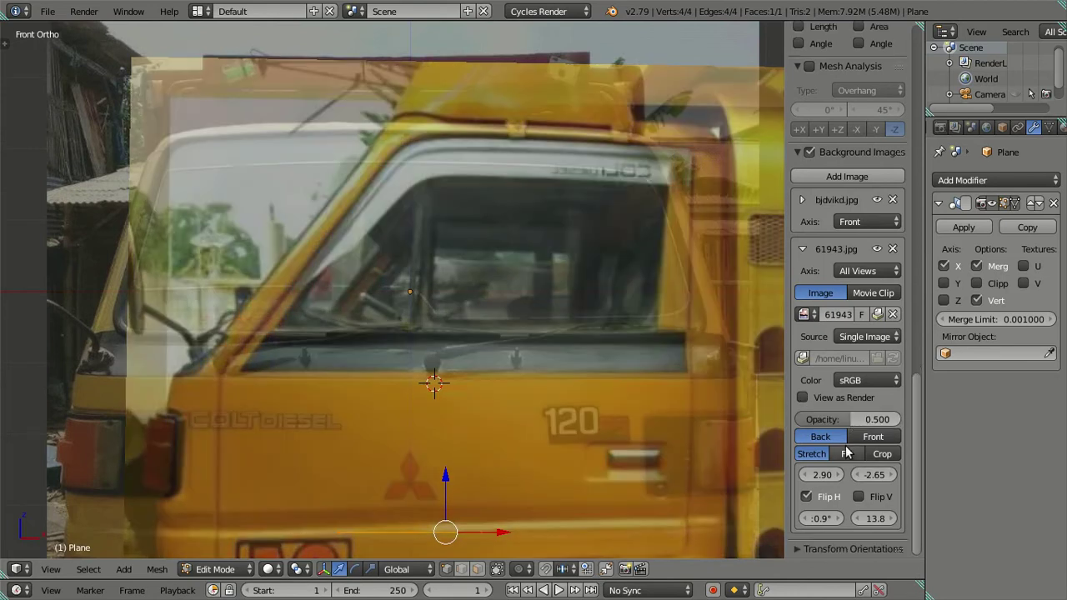
pyautogui.click(857, 519)
pyautogui.click(857, 519)
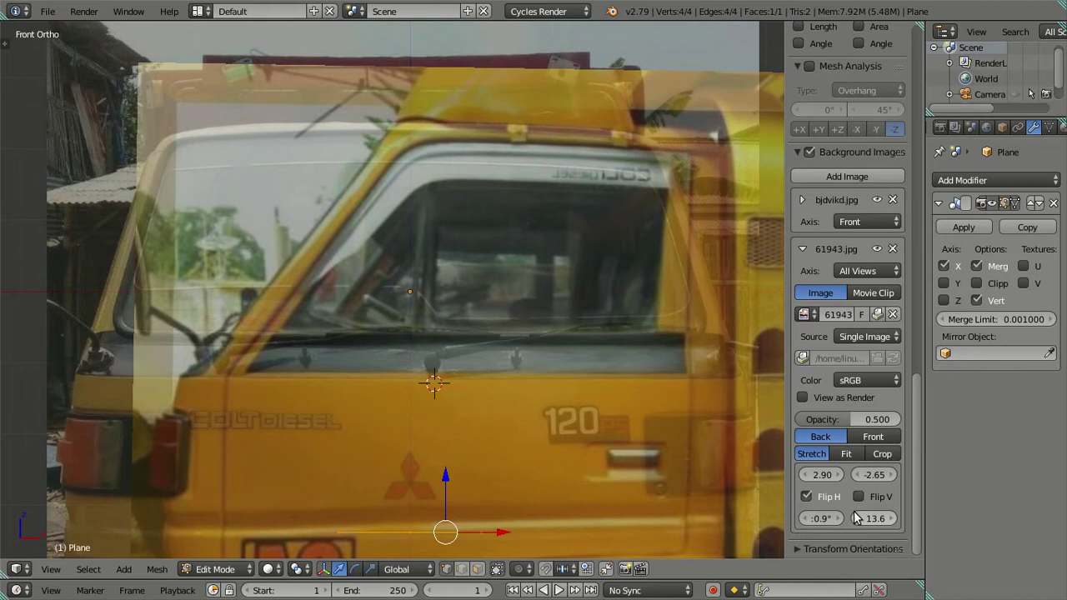
pyautogui.click(857, 518)
pyautogui.keyDown('shift'); pyautogui.moveTo(657, 427); pyautogui.dragTo(651, 394, button='middle'); pyautogui.keyUp('shift')
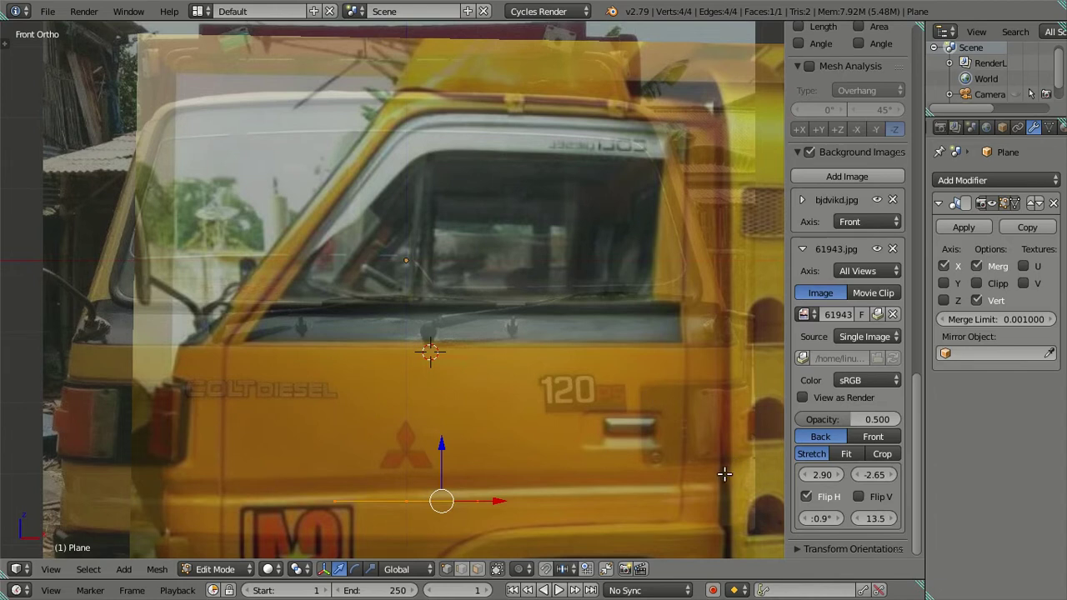
# Zoom out to the whole cab and set the side photo nearly opaque to check the match
pyautogui.scroll(-3, 719, 480)
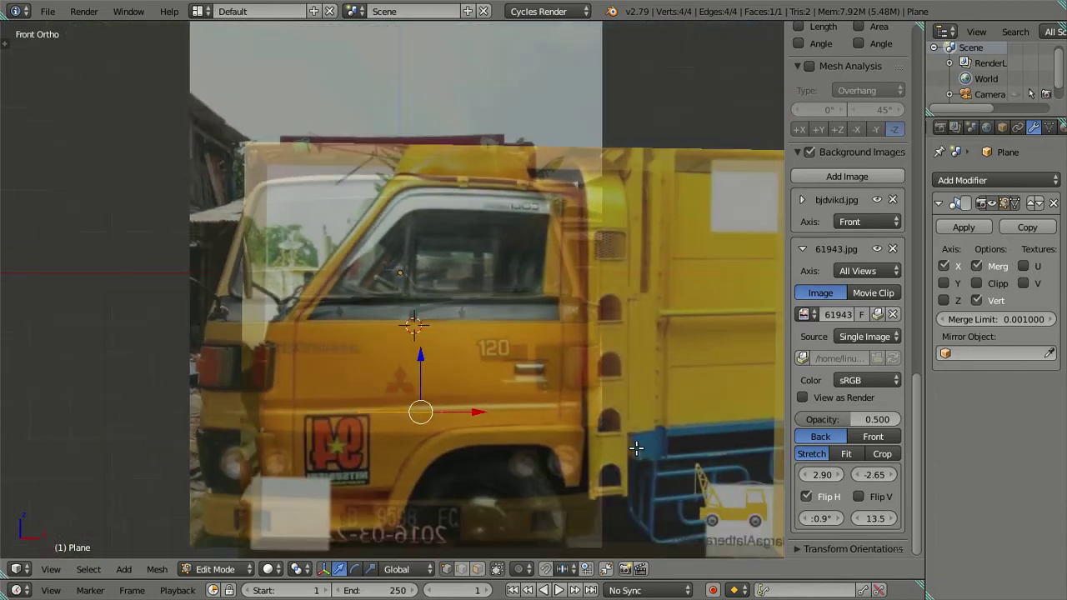
pyautogui.keyDown('shift'); pyautogui.moveTo(636, 447); pyautogui.dragTo(627, 425, button='middle'); pyautogui.keyUp('shift')
pyautogui.scroll(1, 628, 425)
pyautogui.keyDown('shift'); pyautogui.scroll(2, 625, 429); pyautogui.keyUp('shift')
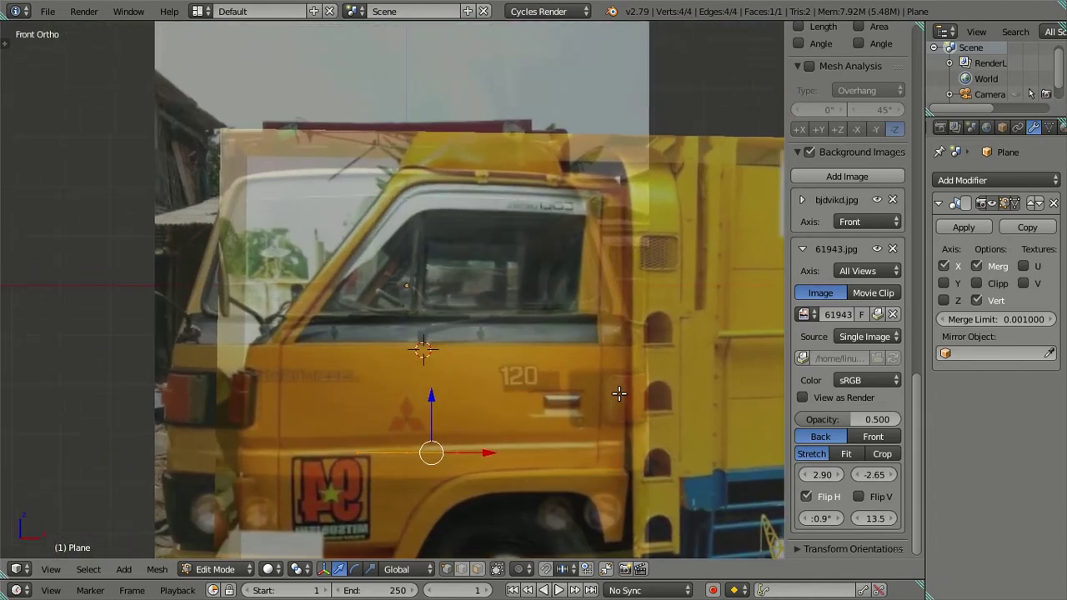
pyautogui.moveTo(859, 419)
pyautogui.mouseDown()
pyautogui.moveTo(900, 419)
pyautogui.moveTo(850, 419)
pyautogui.mouseUp()
# Delete the old plane object and snap the 3D cursor back to the world origin
pyautogui.moveTo(471, 413); pyautogui.dragTo(503, 436, button='middle')
pyautogui.press('Tab')
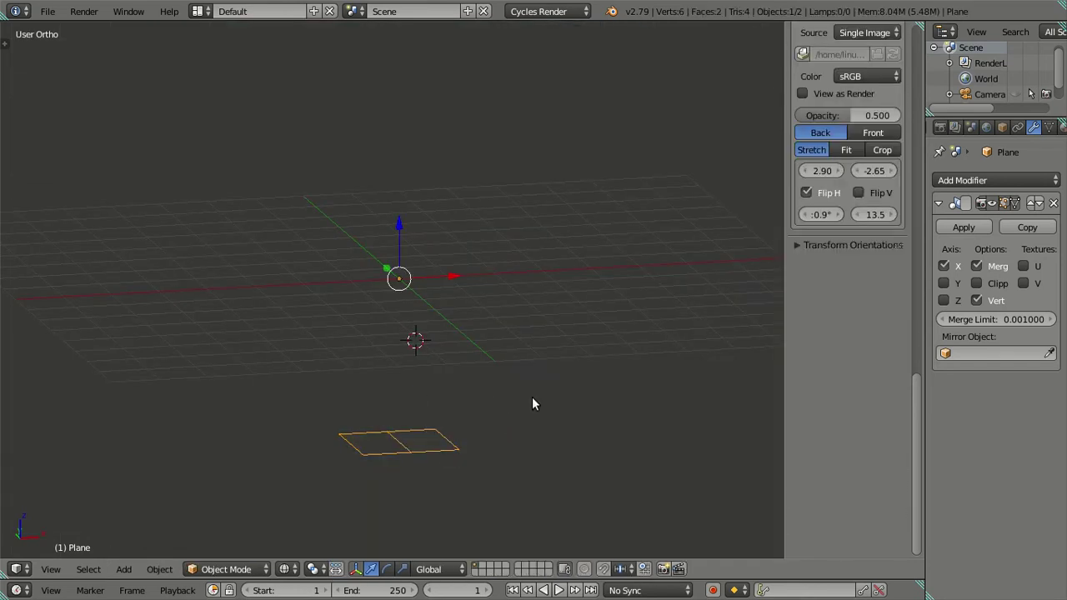
pyautogui.press('x')
pyautogui.click(533, 398)
pyautogui.hotkey('shift', 's')
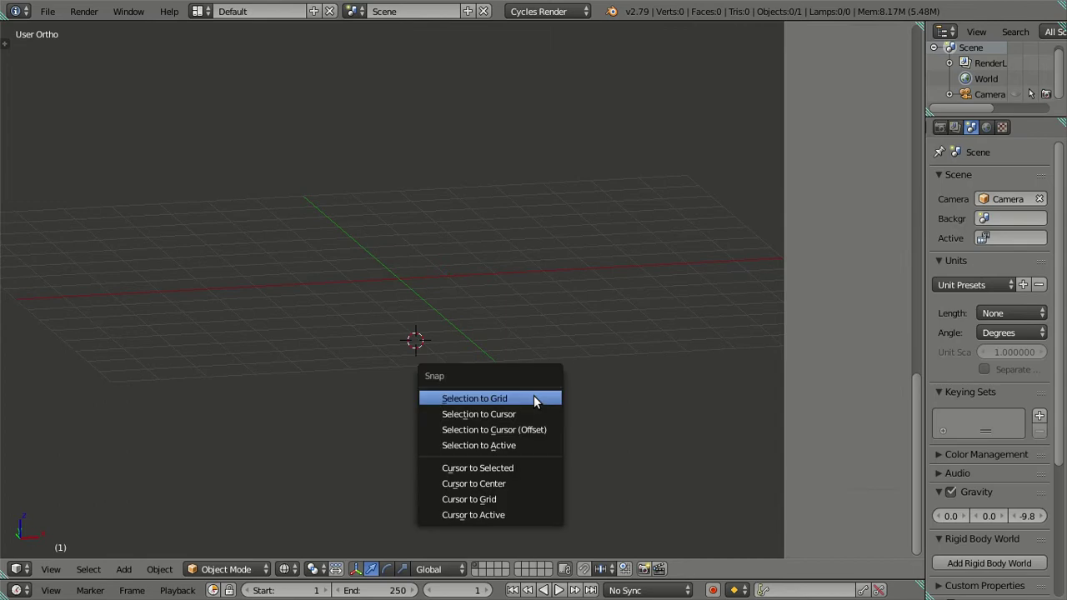
pyautogui.click(521, 465)
# Add a new mesh plane at the origin and switch to front orthographic view
pyautogui.hotkey('shift', 'a')
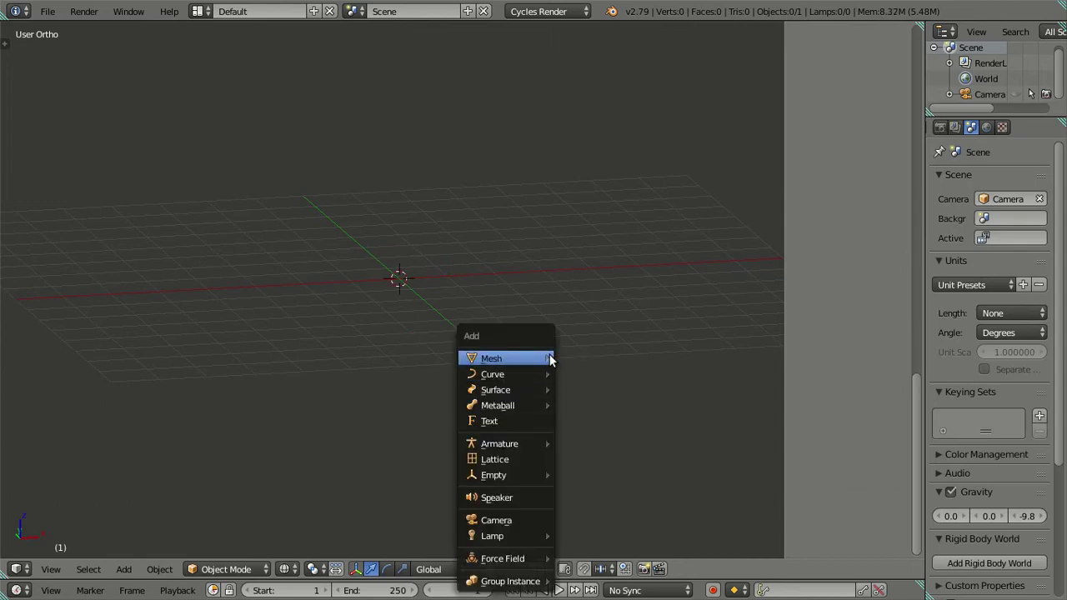
pyautogui.click(588, 358)
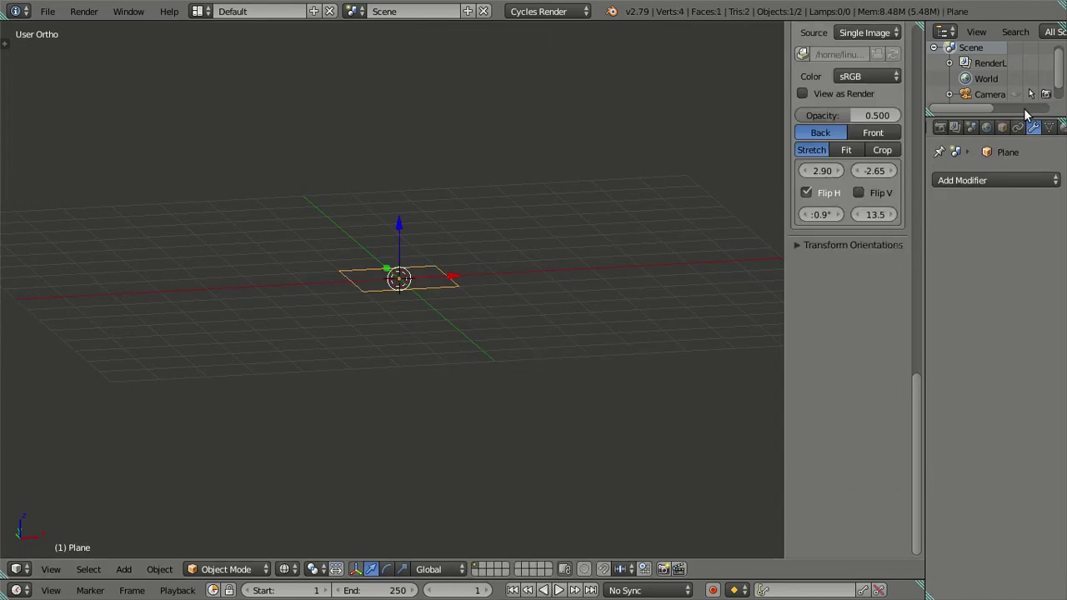
pyautogui.scroll(-1, 1013, 75)
pyautogui.scroll(2, 984, 83)
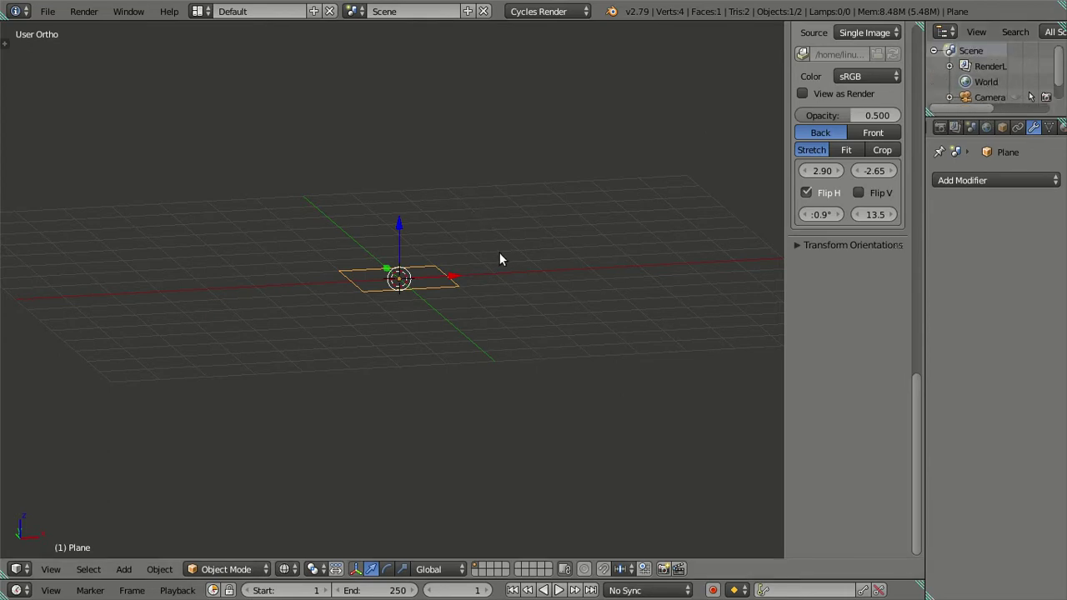
pyautogui.moveTo(499, 253); pyautogui.dragTo(504, 292, button='middle')
pyautogui.press('KP_1')
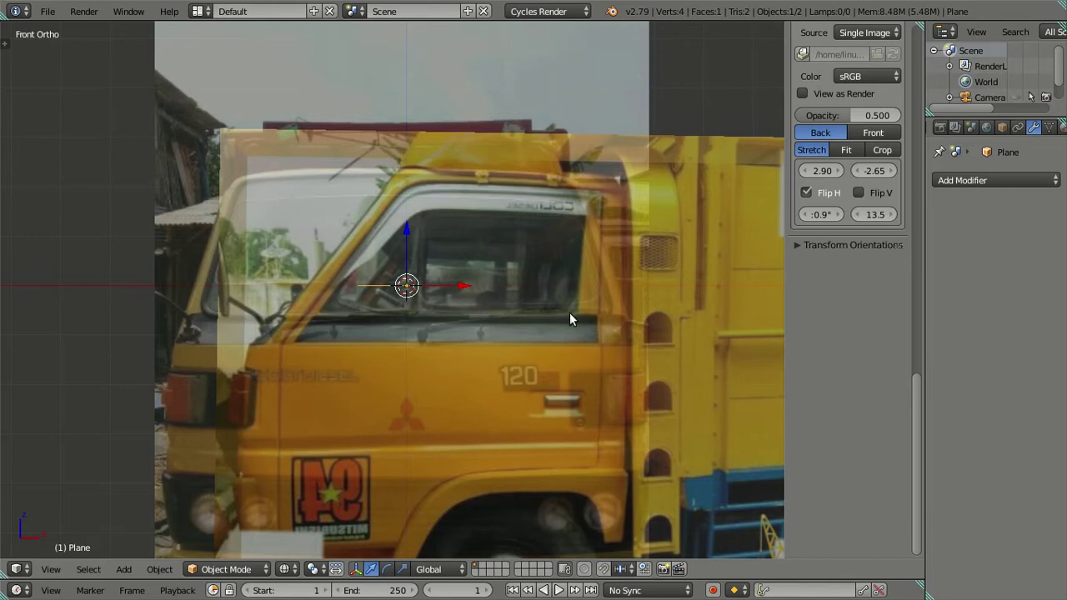
# Set side photo 61943.jpg to show only in the Right view, and look from the right
pyautogui.scroll(3, 800, 247)
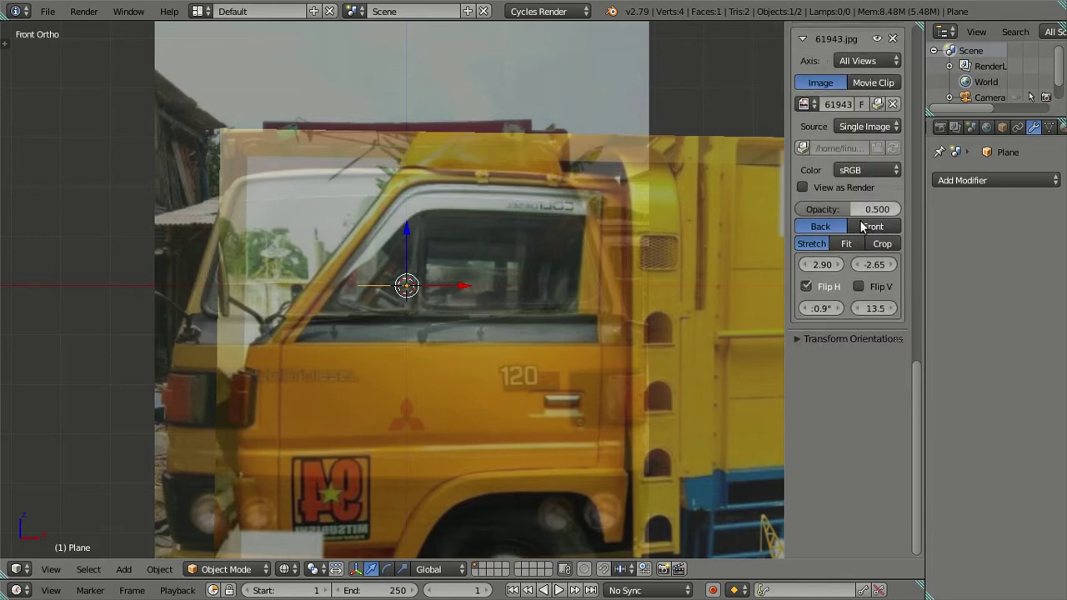
pyautogui.scroll(3, 854, 241)
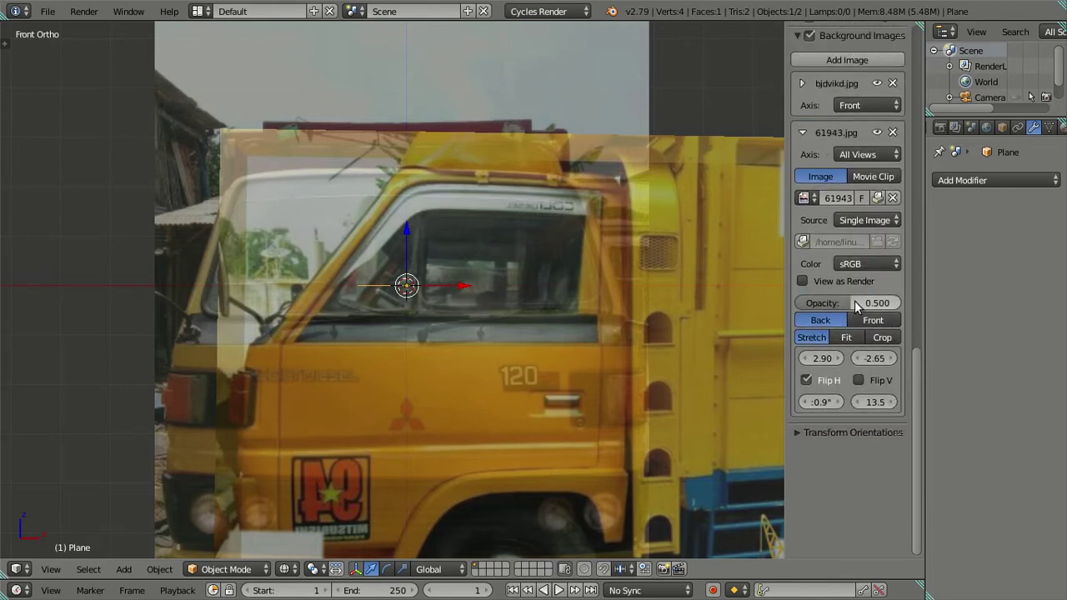
pyautogui.scroll(2, 854, 302)
pyautogui.scroll(1, 854, 300)
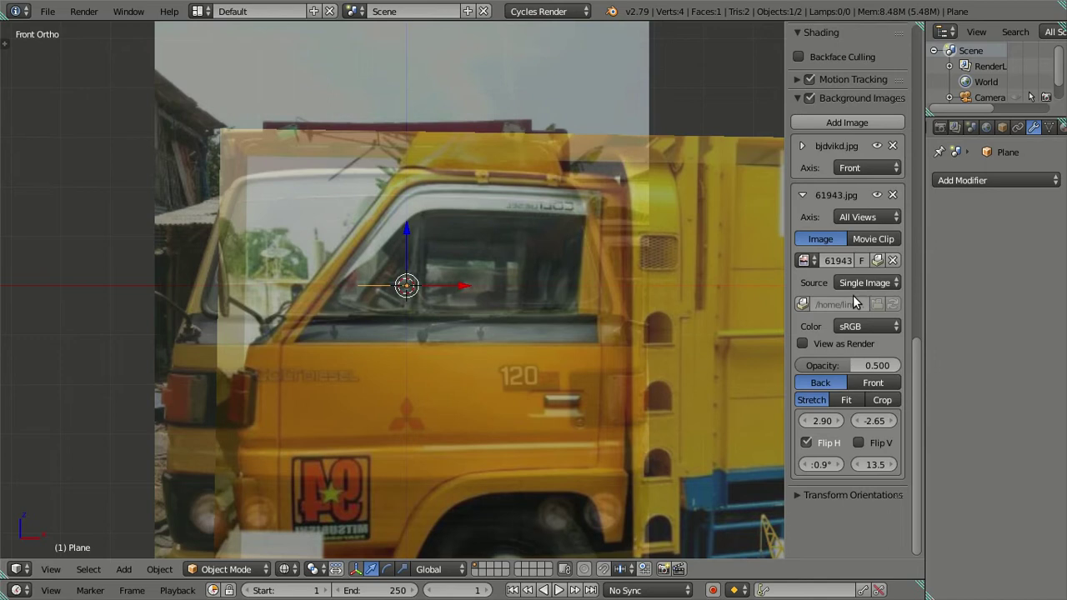
pyautogui.click(850, 217)
pyautogui.click(623, 196)
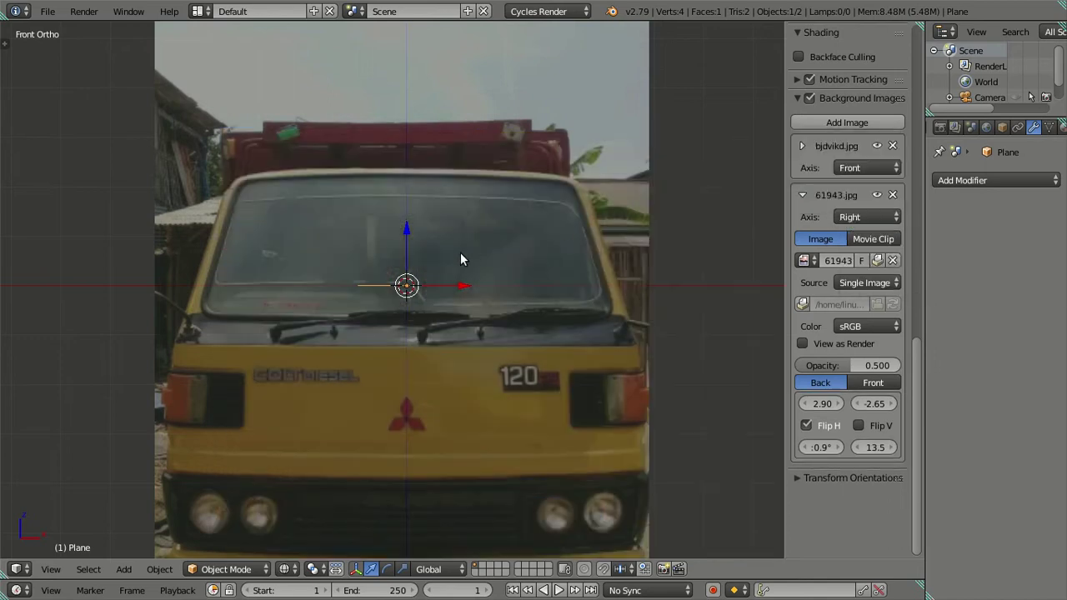
pyautogui.press('KP_3')
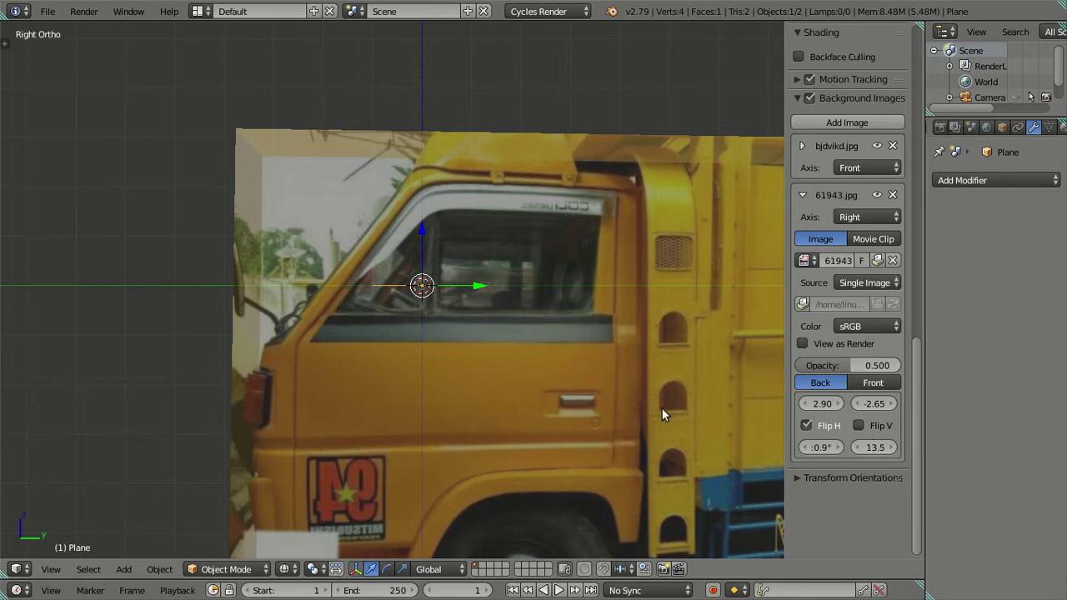
pyautogui.keyDown('shift'); pyautogui.moveTo(661, 407); pyautogui.dragTo(647, 335, button='middle'); pyautogui.keyUp('shift')
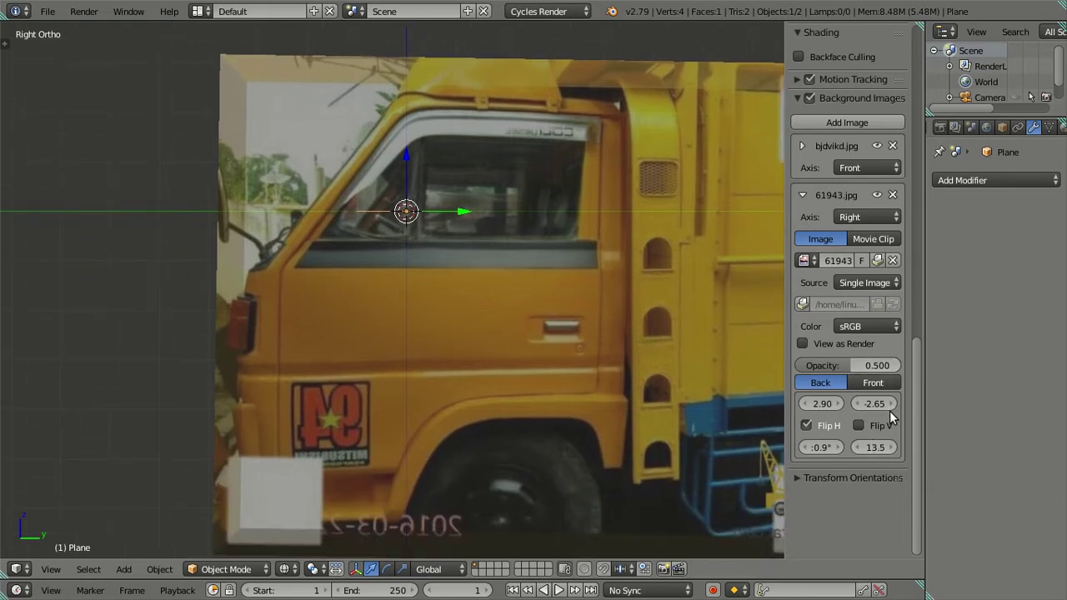
# Slide the side photo's X offset between about 6.30 and 6.40 to line it up
pyautogui.moveTo(824, 404); pyautogui.dragTo(993, 404)
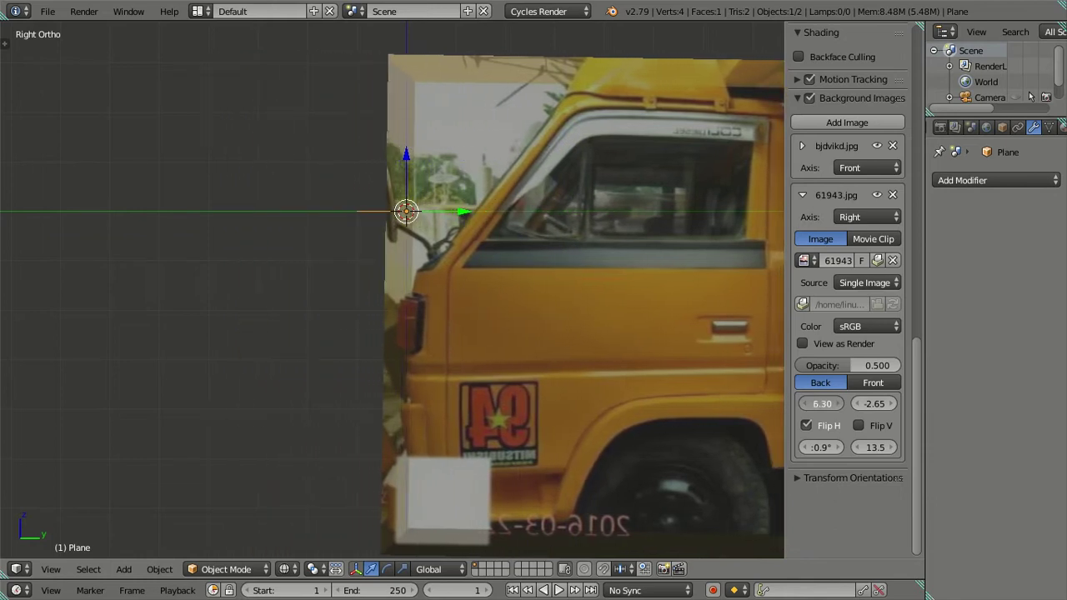
pyautogui.scroll(2, 453, 421)
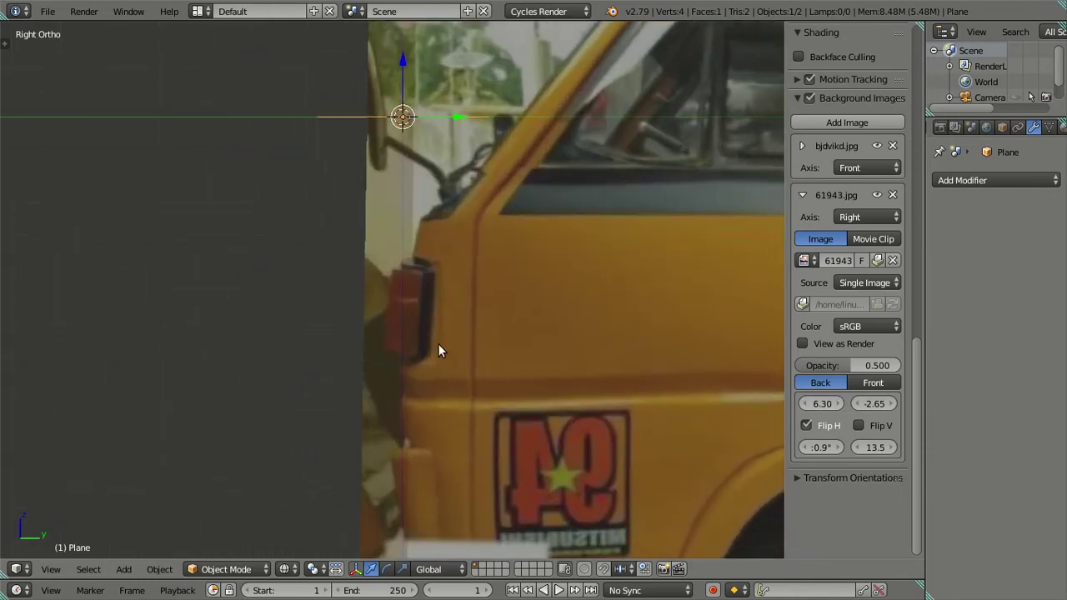
pyautogui.scroll(1, 433, 334)
pyautogui.scroll(-2, 426, 307)
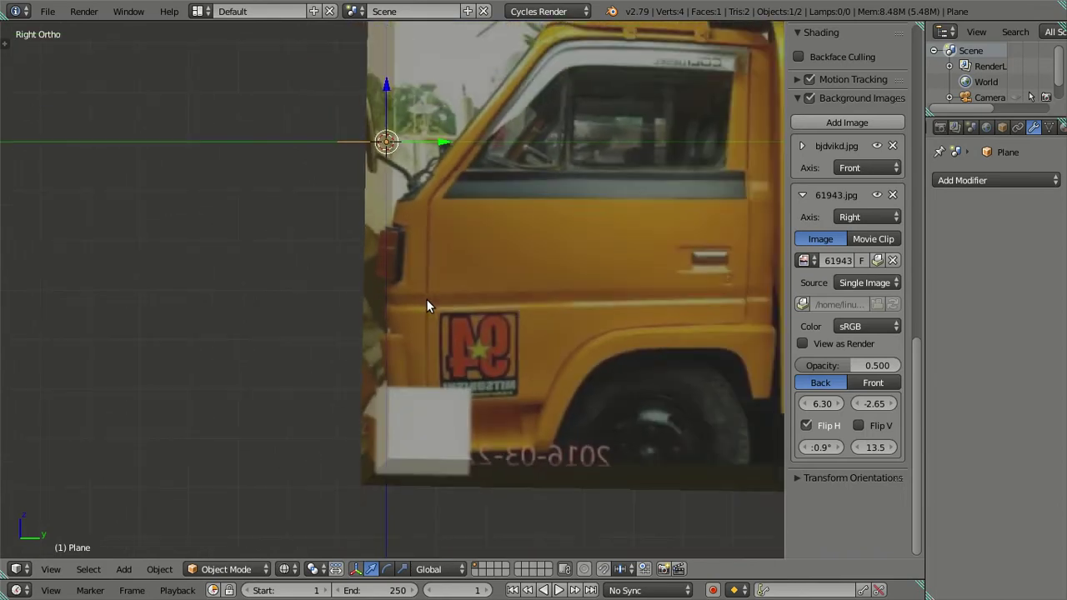
pyautogui.scroll(2, 426, 307)
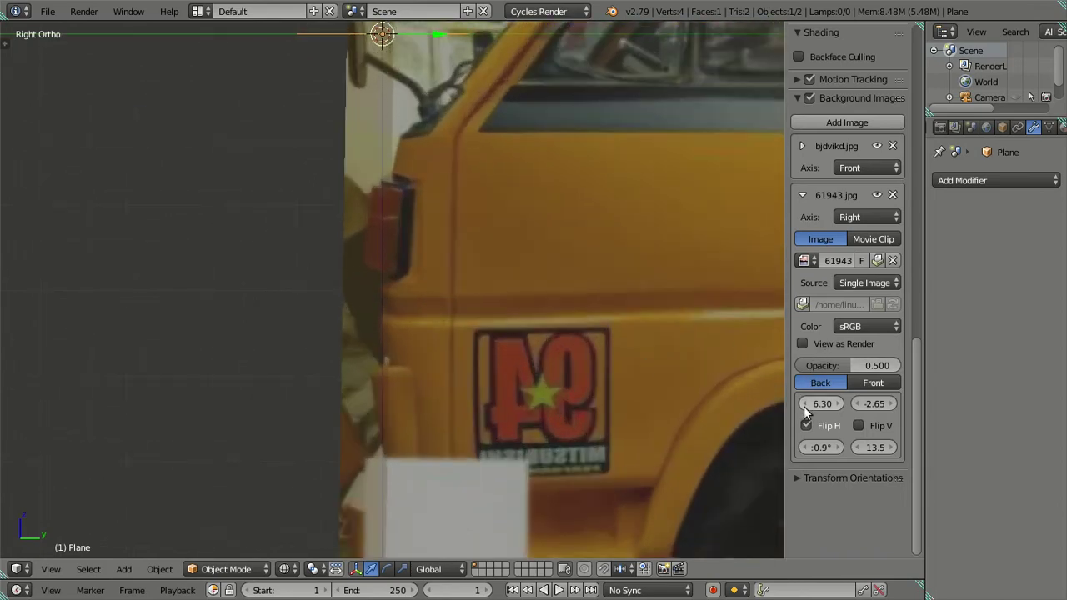
pyautogui.moveTo(839, 403); pyautogui.dragTo(847, 403)
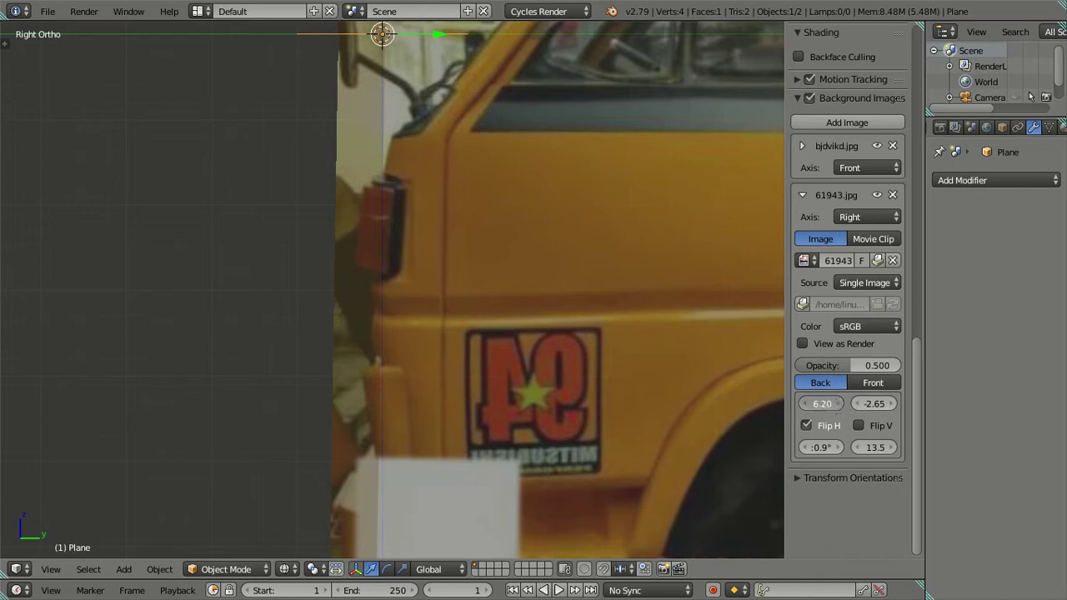
pyautogui.hotkey('ctrl', 'z')
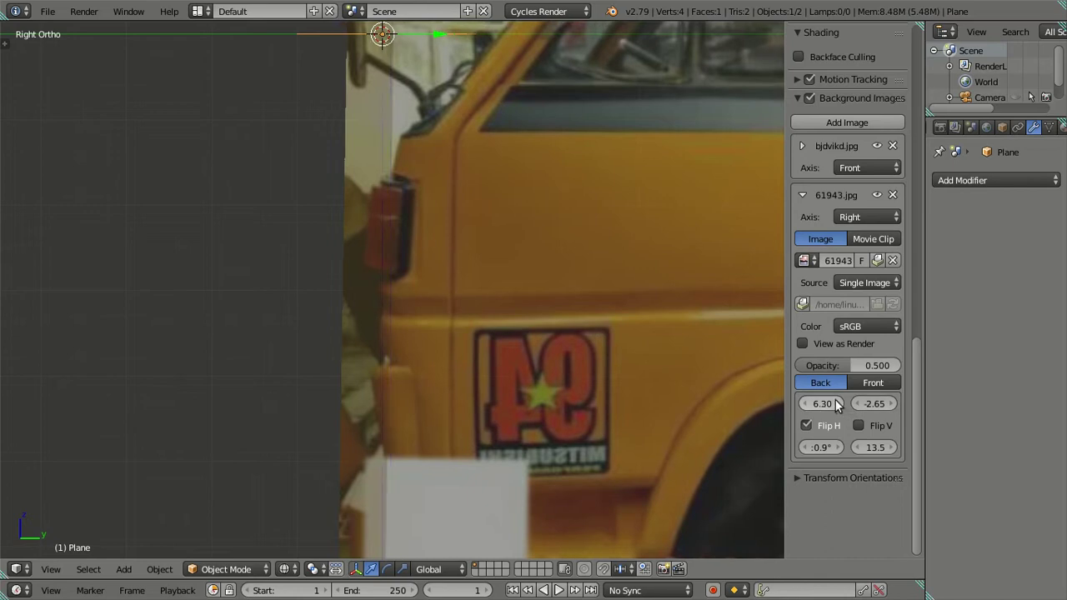
pyautogui.moveTo(838, 403); pyautogui.dragTo(804, 405)
# Try side photo X offsets of 6.35, 6.38 and 6.37
pyautogui.click(820, 405)
pyautogui.write('5')
pyautogui.press('Return')
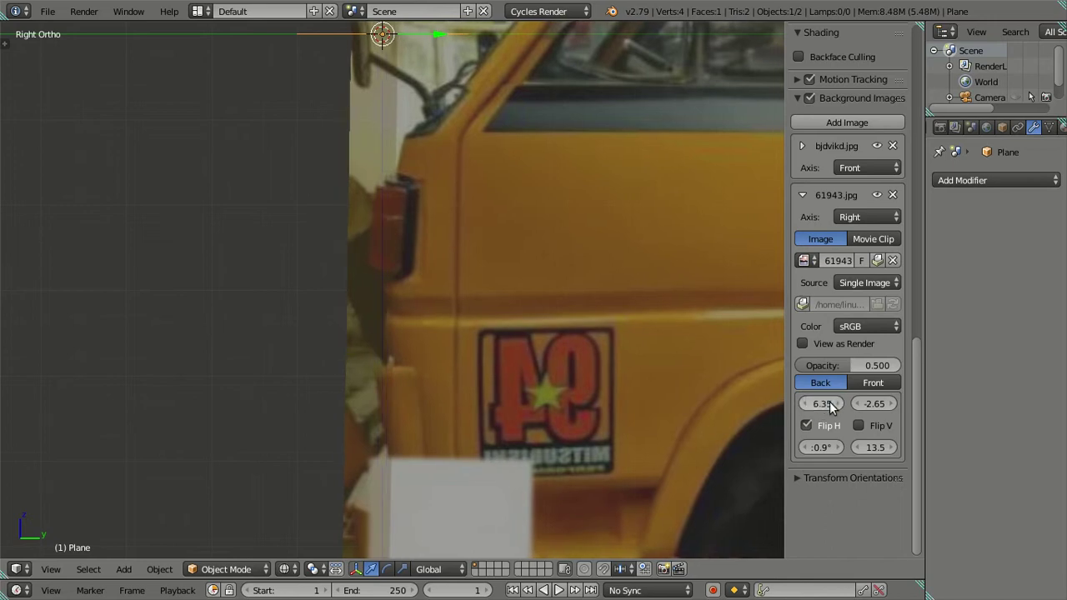
pyautogui.click(829, 404)
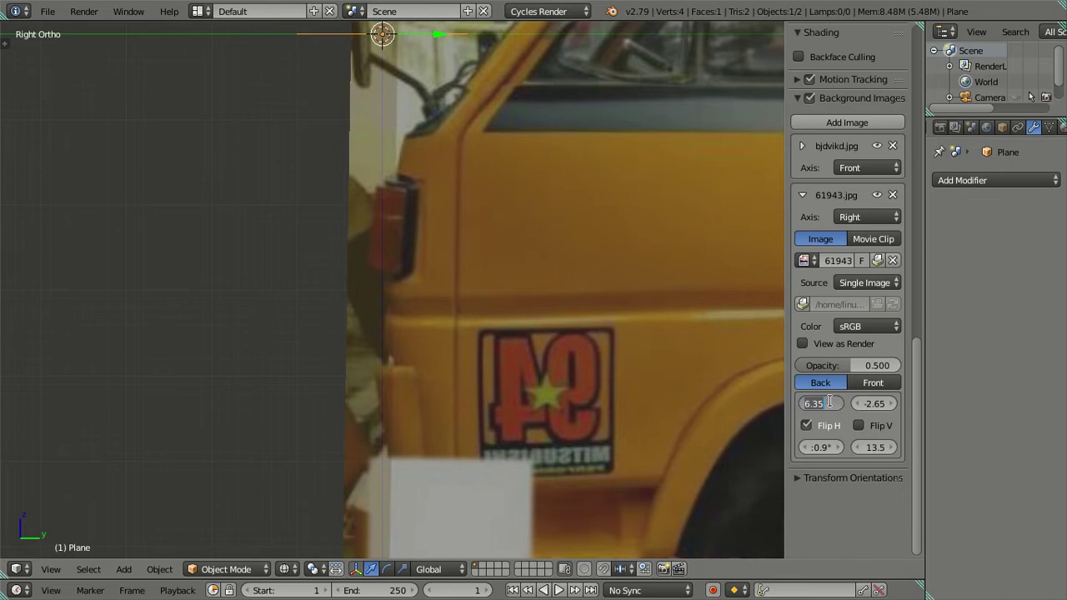
pyautogui.write('8')
pyautogui.press('Return')
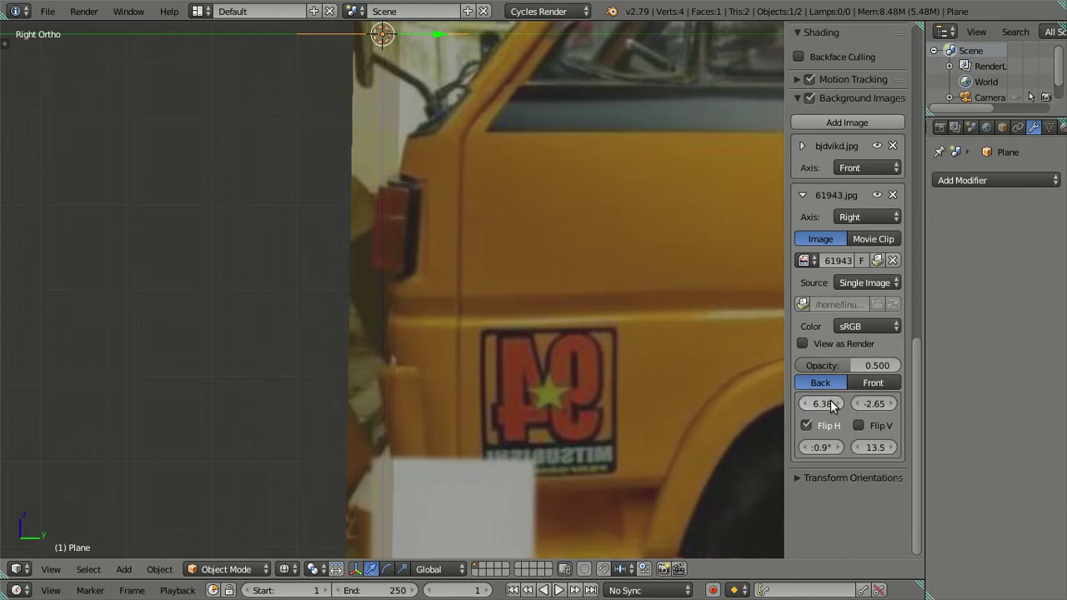
pyautogui.click(832, 404)
pyautogui.write('7')
pyautogui.press('Return')
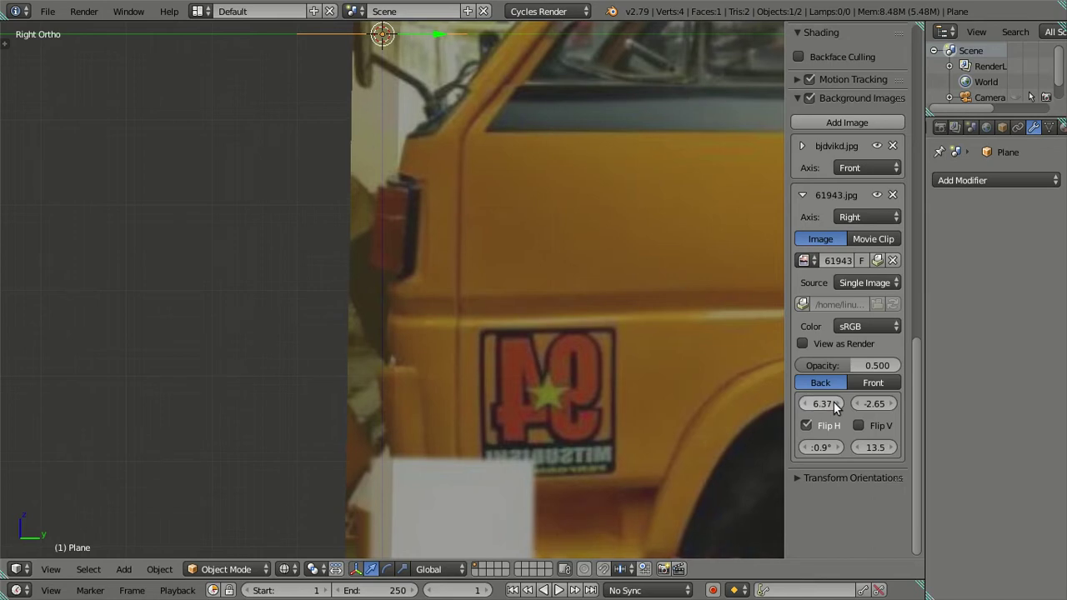
pyautogui.keyDown('ctrl'); pyautogui.scroll(1, 831, 403); pyautogui.keyUp('ctrl')
pyautogui.keyDown('ctrl'); pyautogui.scroll(1, 831, 403); pyautogui.keyUp('ctrl')
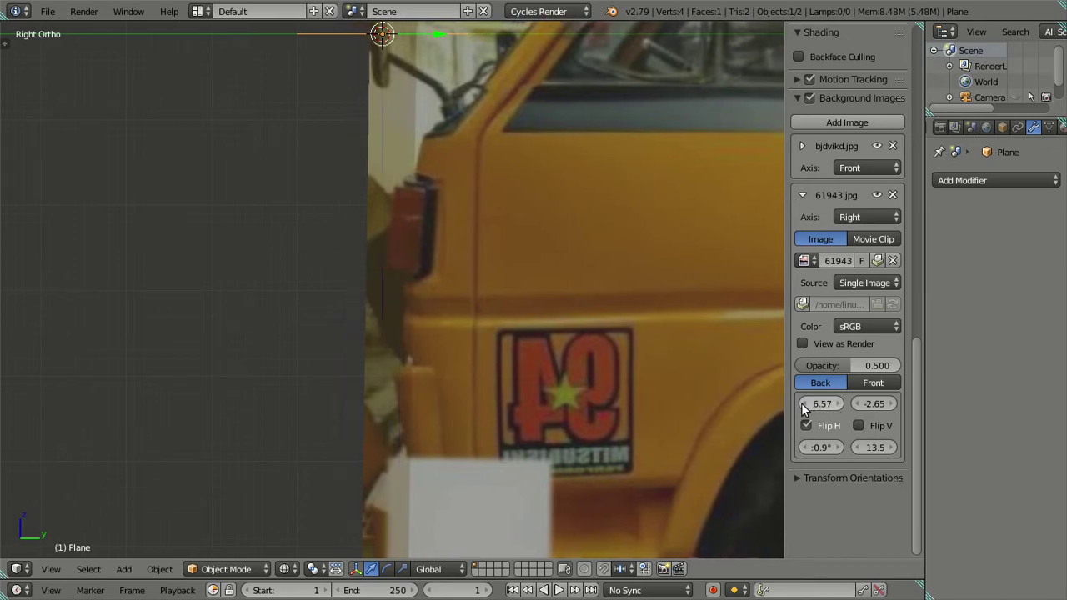
# Settle the side photo's X offset at 6.35 and check alignment from the front view
pyautogui.click(803, 404)
pyautogui.click(802, 404)
pyautogui.click(821, 406)
pyautogui.press('Return')
pyautogui.scroll(-3, 436, 376)
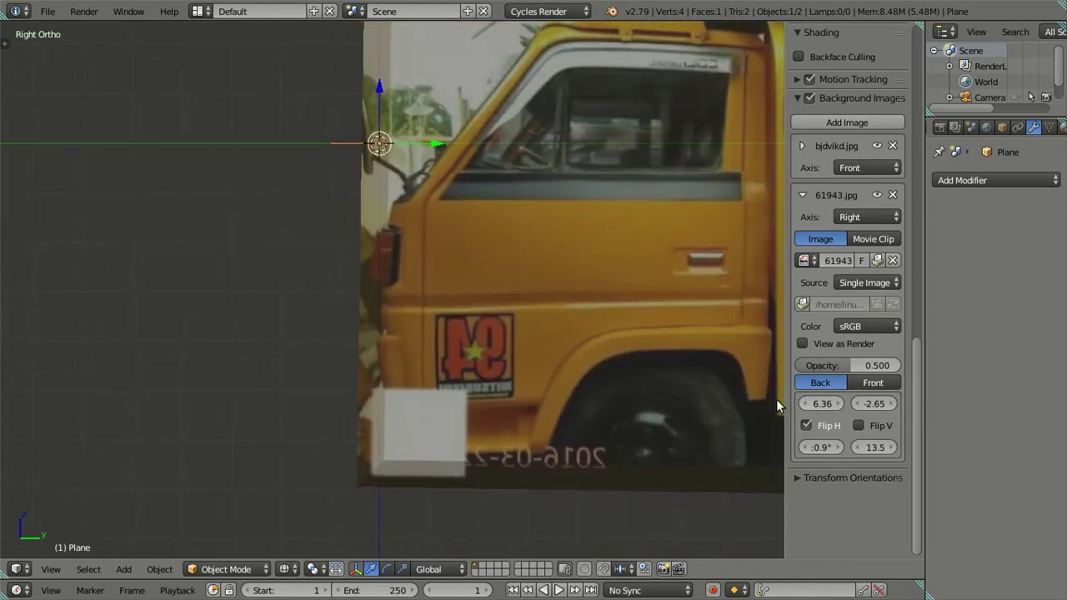
pyautogui.click(829, 403)
pyautogui.write('6.35')
pyautogui.press('Return')
pyautogui.scroll(3, 491, 365)
pyautogui.scroll(-2, 492, 365)
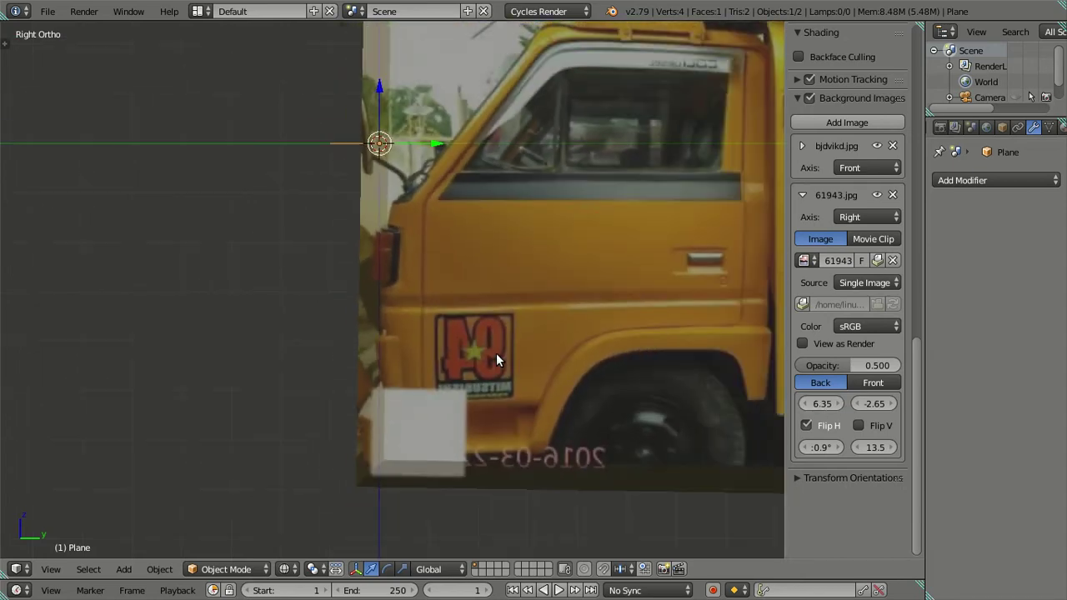
pyautogui.press('KP_1')
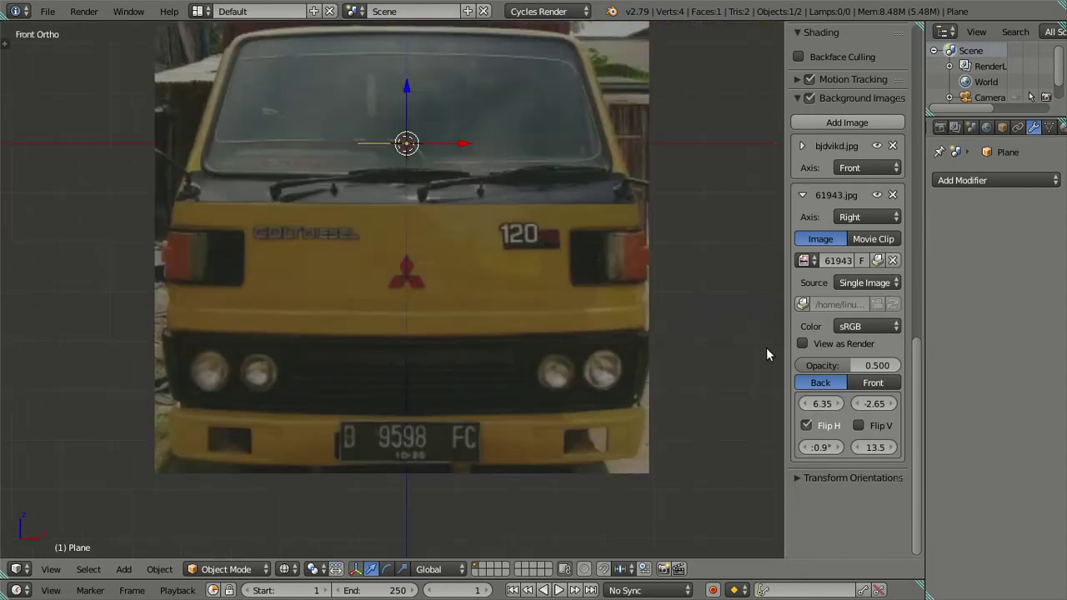
# Set the side photo 61943.jpg to opacity 1.000 and collapse its settings
pyautogui.press('KP_3')
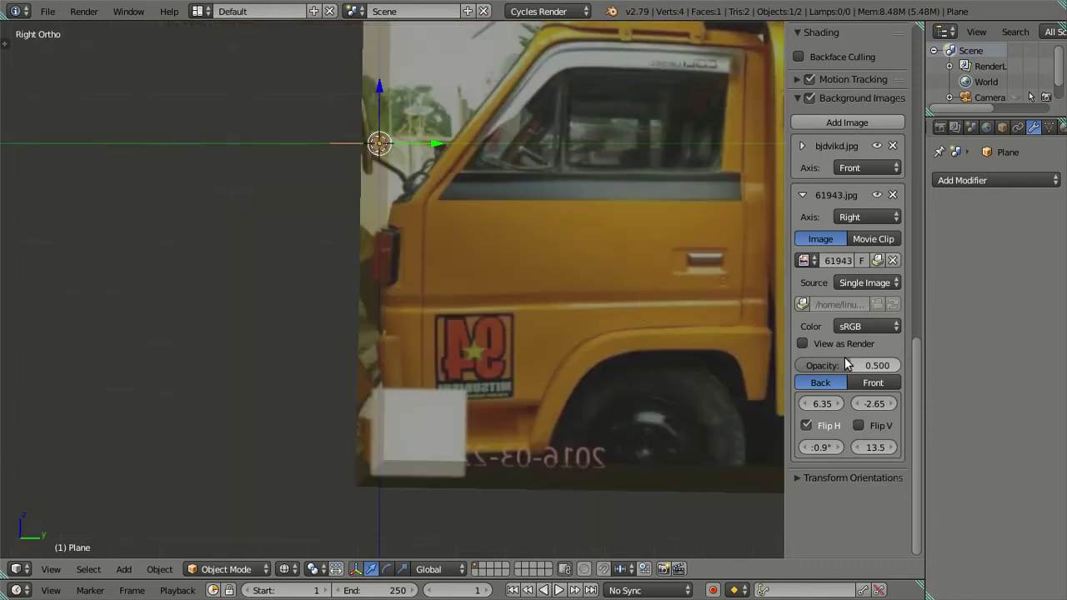
pyautogui.moveTo(844, 363); pyautogui.dragTo(900, 365)
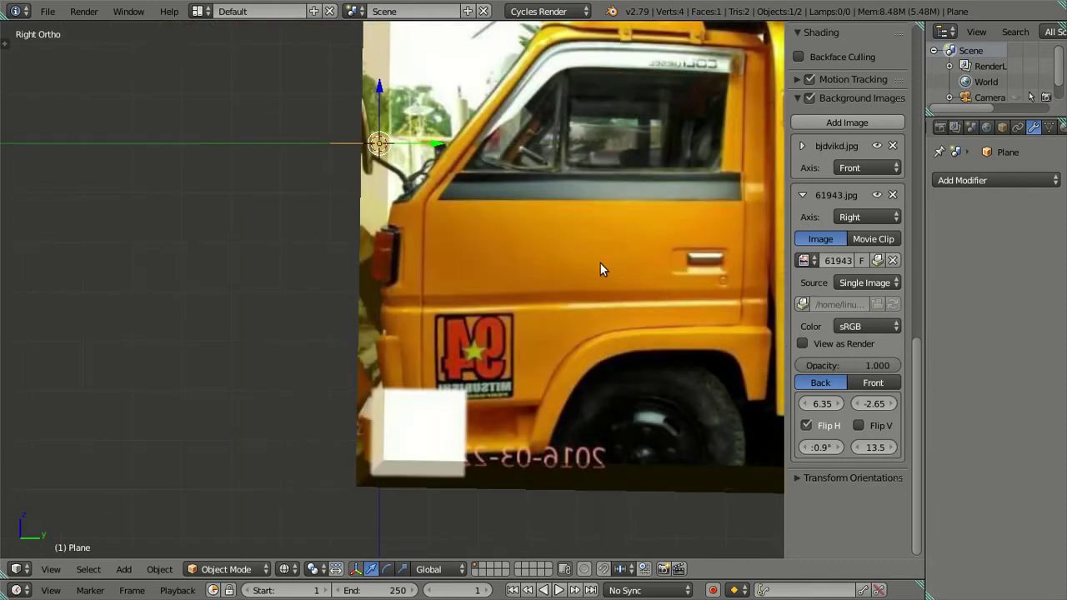
pyautogui.press('KP_1')
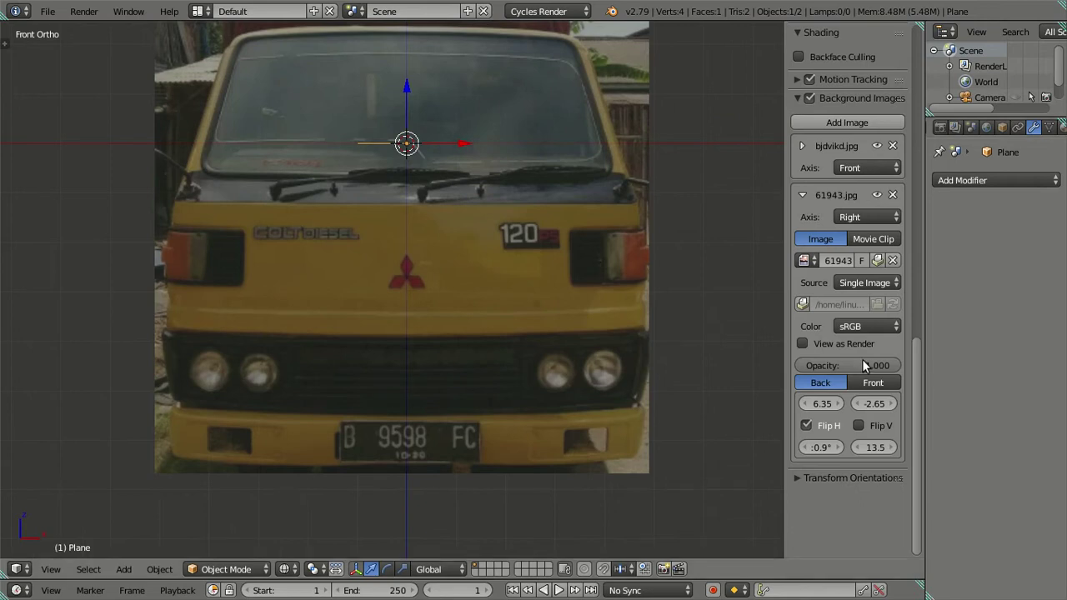
pyautogui.click(802, 195)
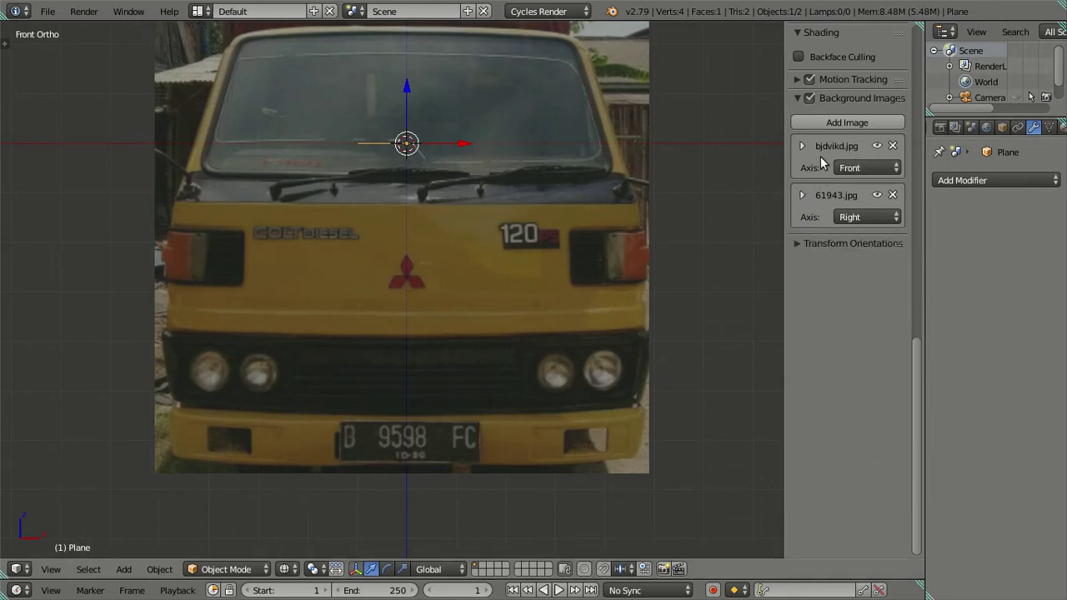
# Set the front photo bjdvikd.jpg to opacity 1.000 and recentre the truck front in view
pyautogui.click(802, 146)
pyautogui.moveTo(849, 315); pyautogui.dragTo(883, 316)
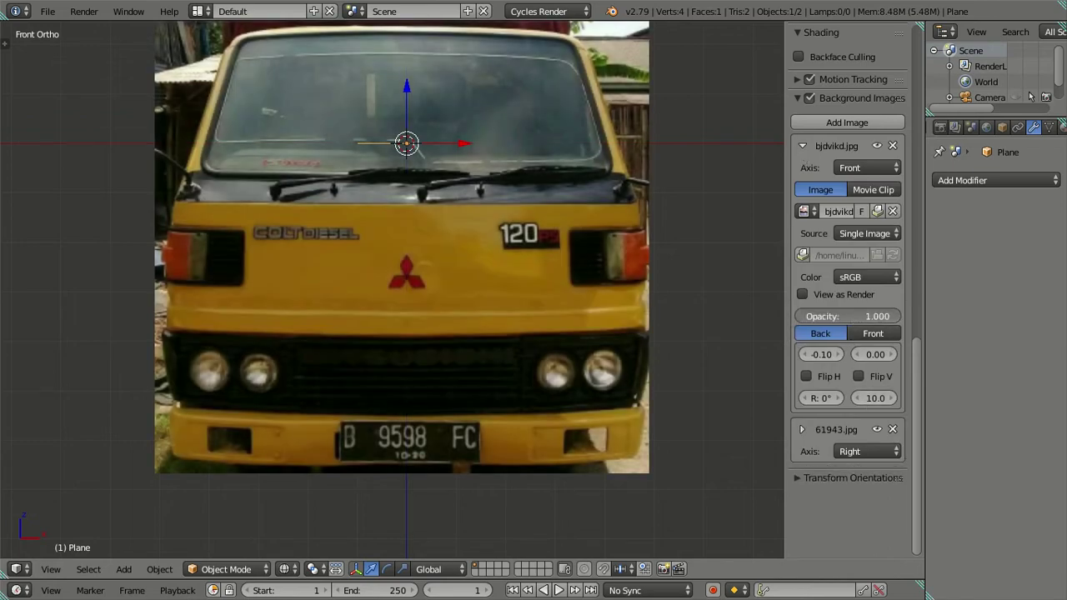
pyautogui.click(803, 146)
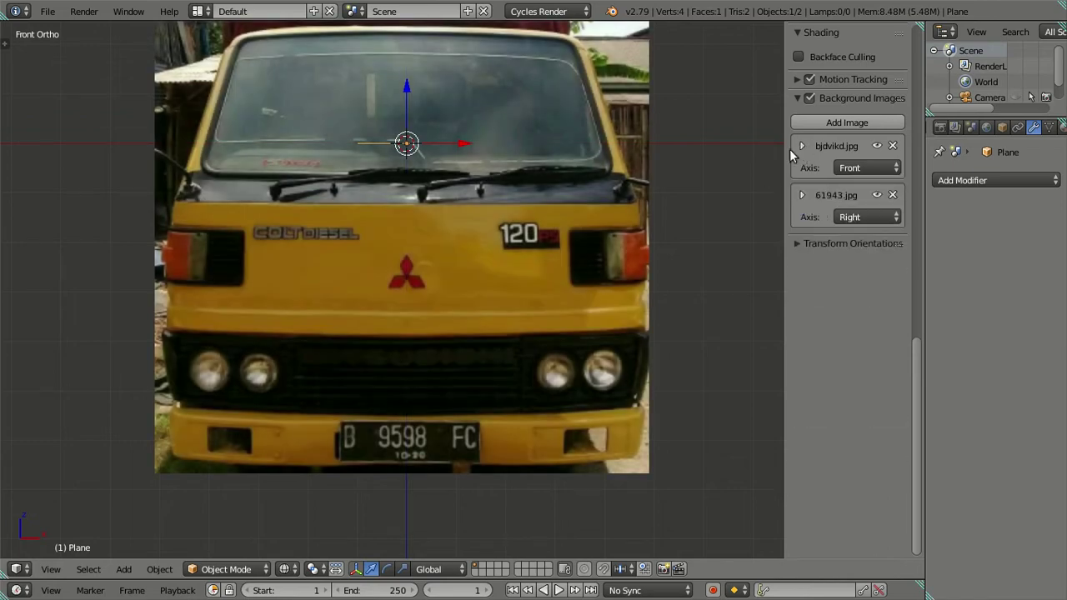
pyautogui.scroll(-3, 388, 261)
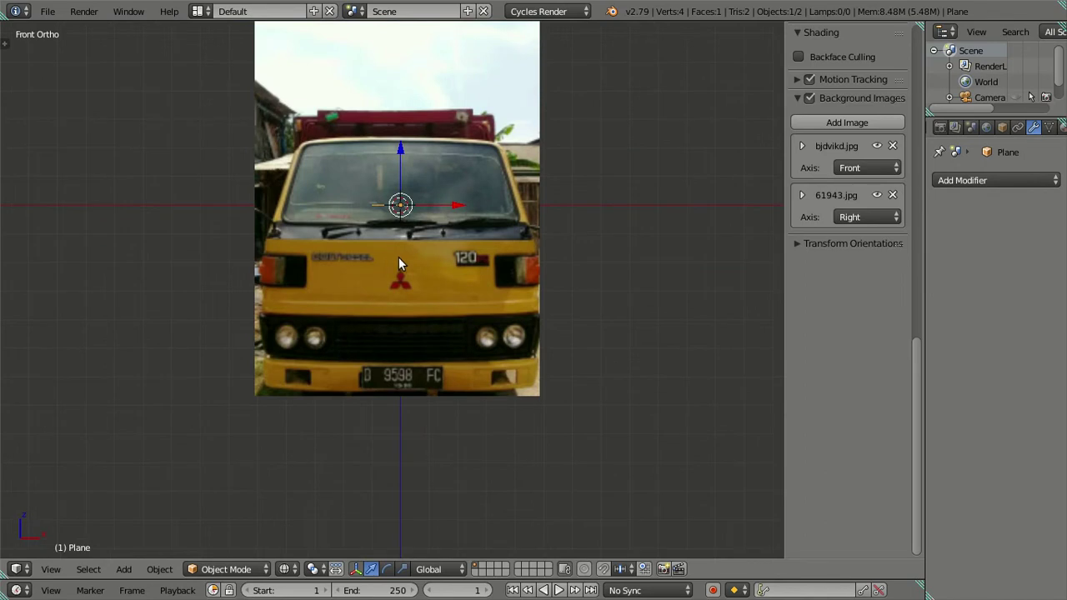
pyautogui.keyDown('shift'); pyautogui.moveTo(399, 257); pyautogui.dragTo(413, 301, button='middle'); pyautogui.keyUp('shift')
# Deselect all and load the Desktop's orange truck-dump-…8647.jpg into a new background image slot
pyautogui.press('a')
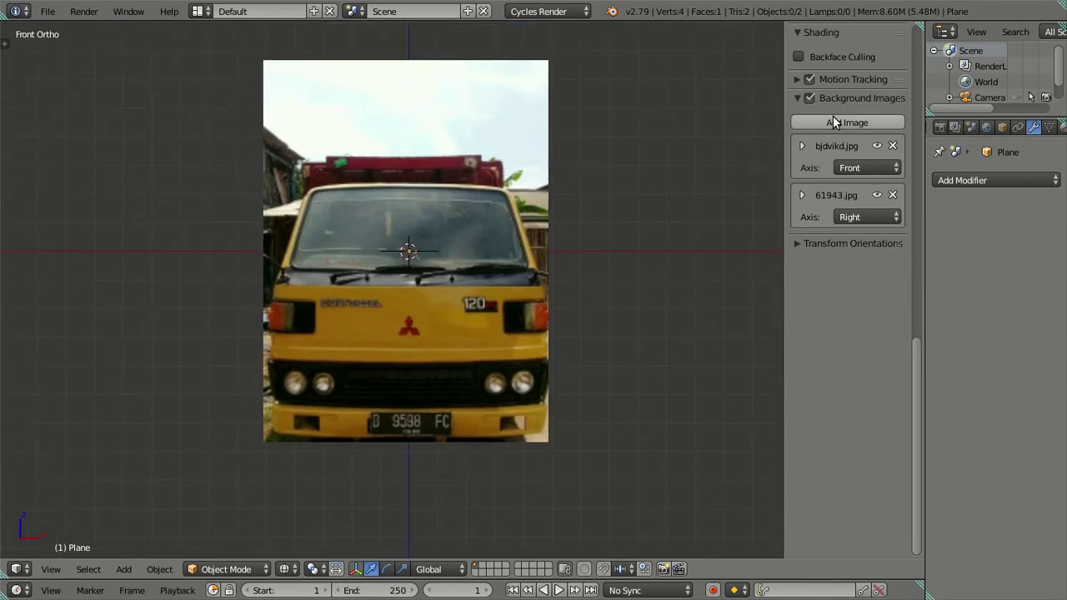
pyautogui.click(832, 119)
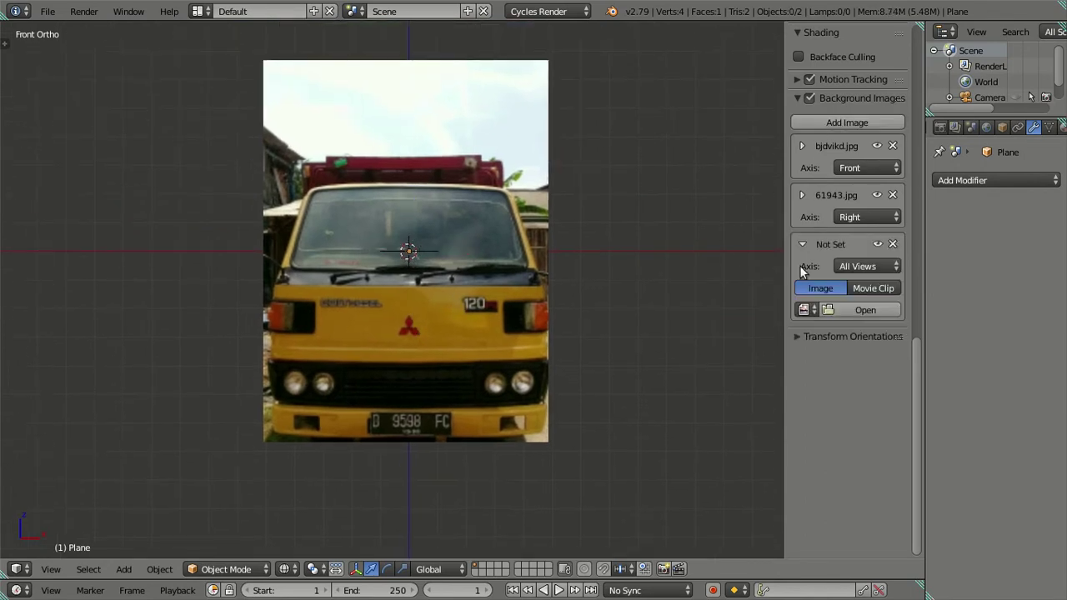
pyautogui.click(846, 305)
pyautogui.click(65, 203)
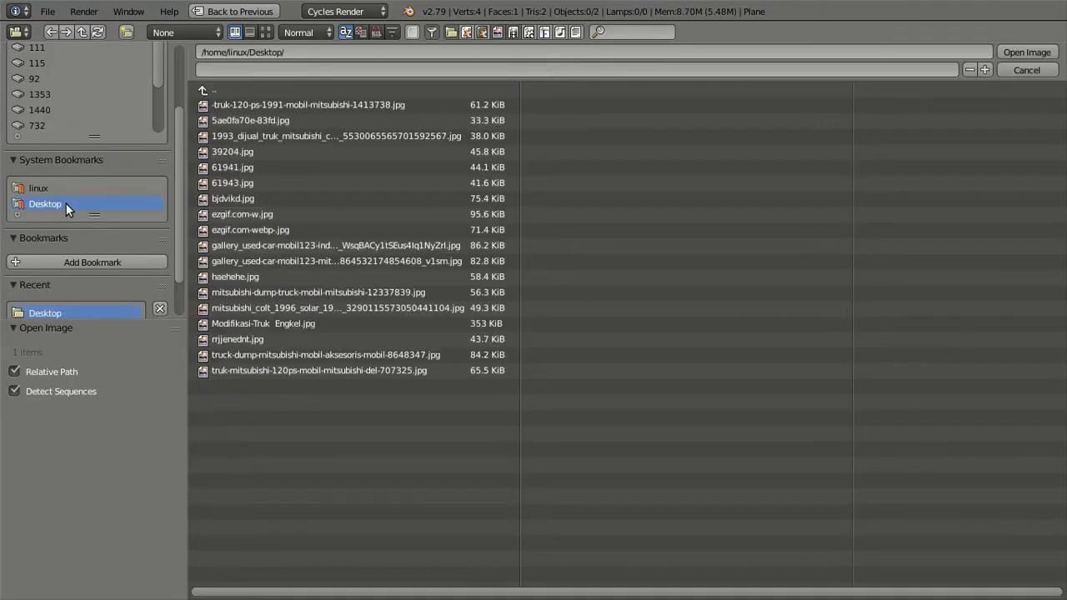
pyautogui.click(265, 31)
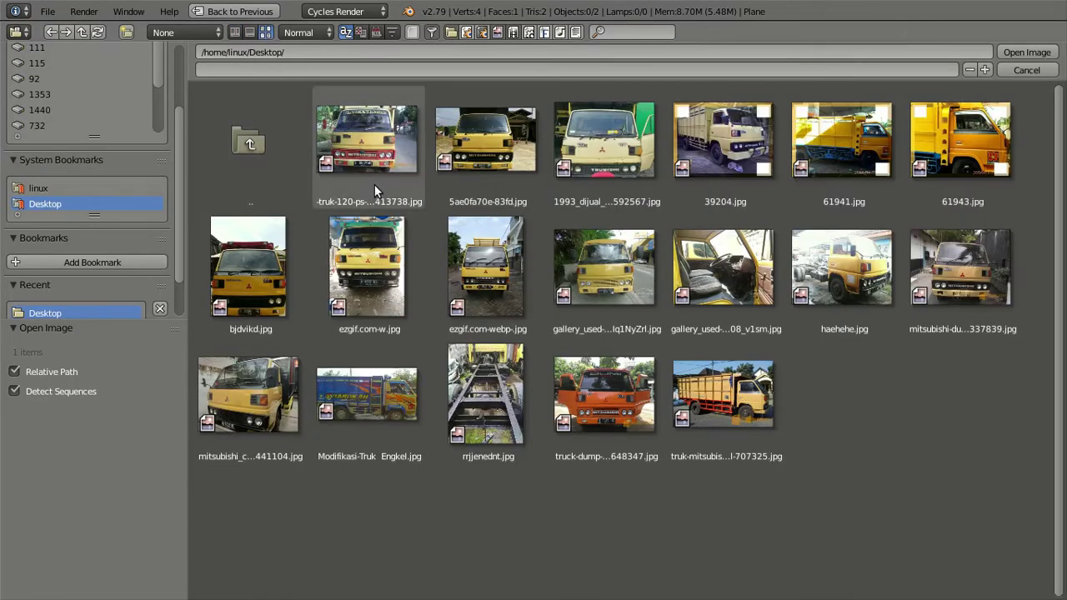
pyautogui.click(625, 417)
pyautogui.keyDown('shift'); pyautogui.click(239, 401); pyautogui.keyUp('shift')
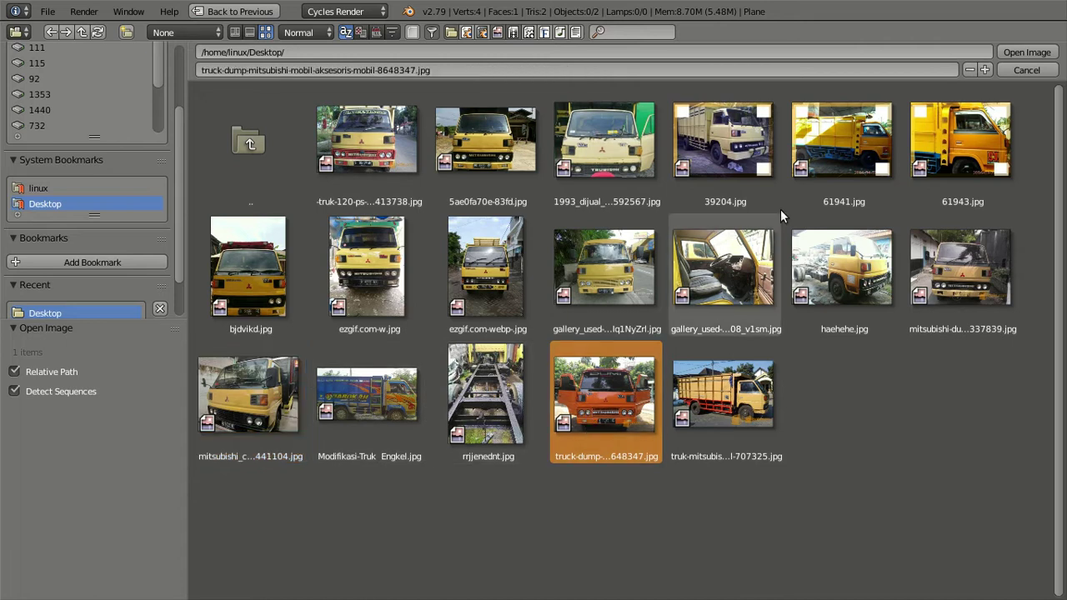
pyautogui.click(838, 303)
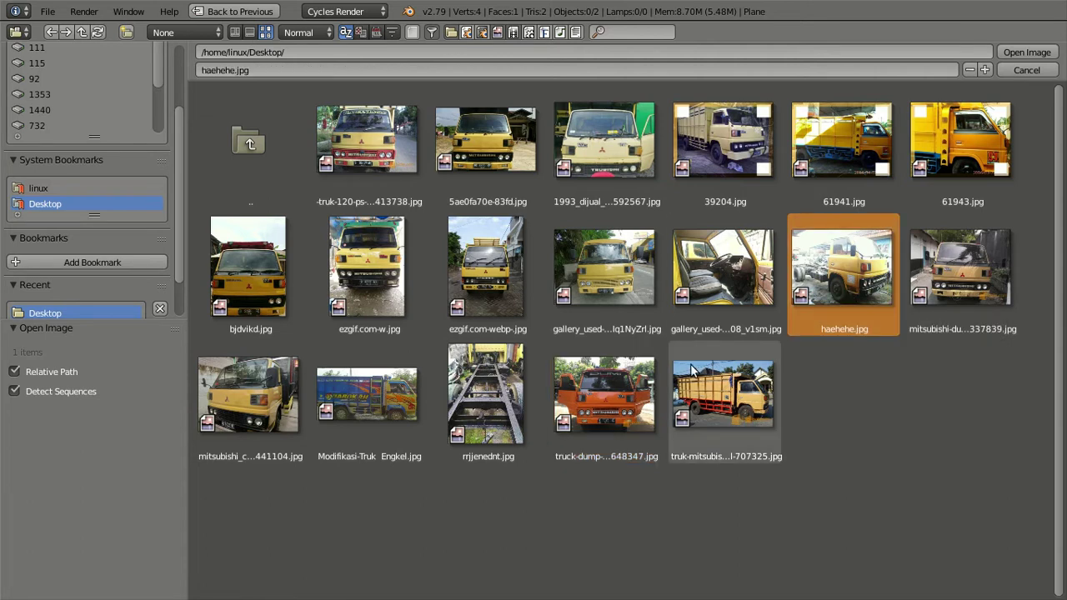
pyautogui.click(604, 392)
pyautogui.click(1017, 50)
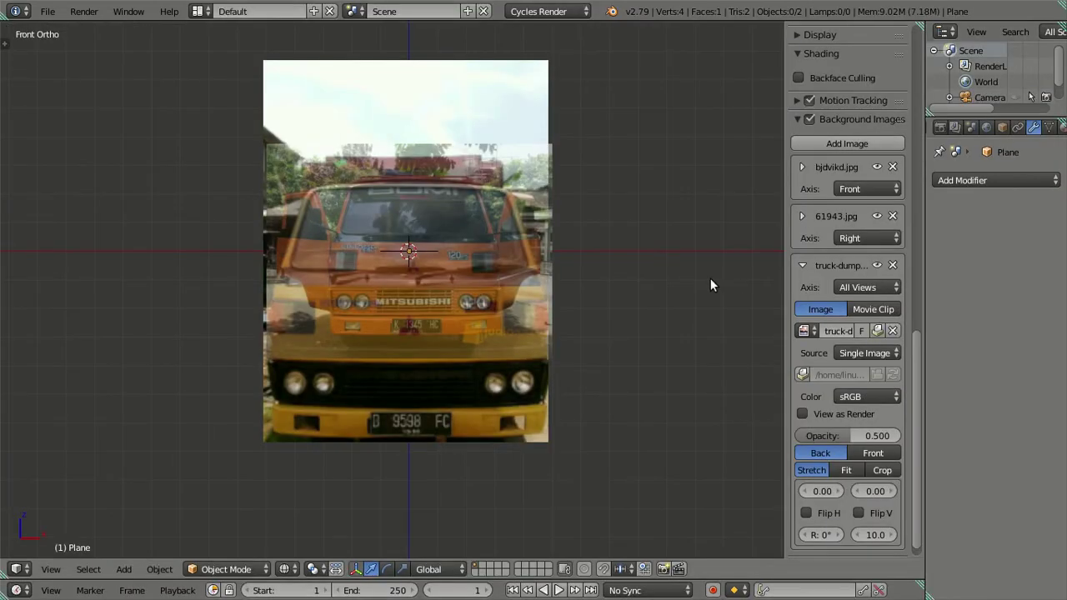
# Try sliding the orange truck photo over the front reference, then undo the image load
pyautogui.scroll(-1, 824, 415)
pyautogui.moveTo(868, 472); pyautogui.dragTo(983, 472)
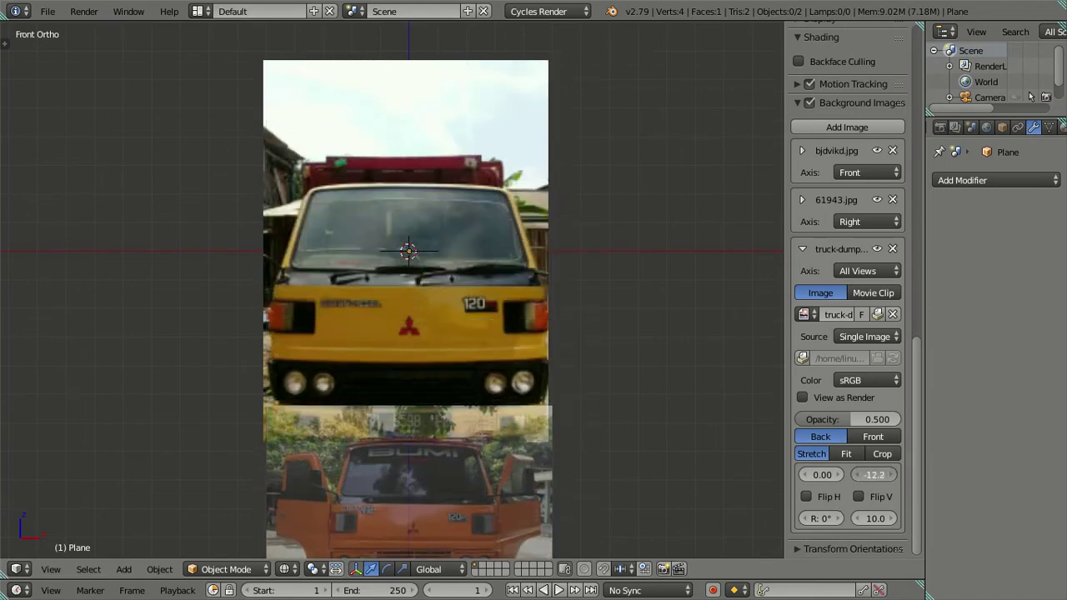
pyautogui.moveTo(875, 474); pyautogui.dragTo(892, 477)
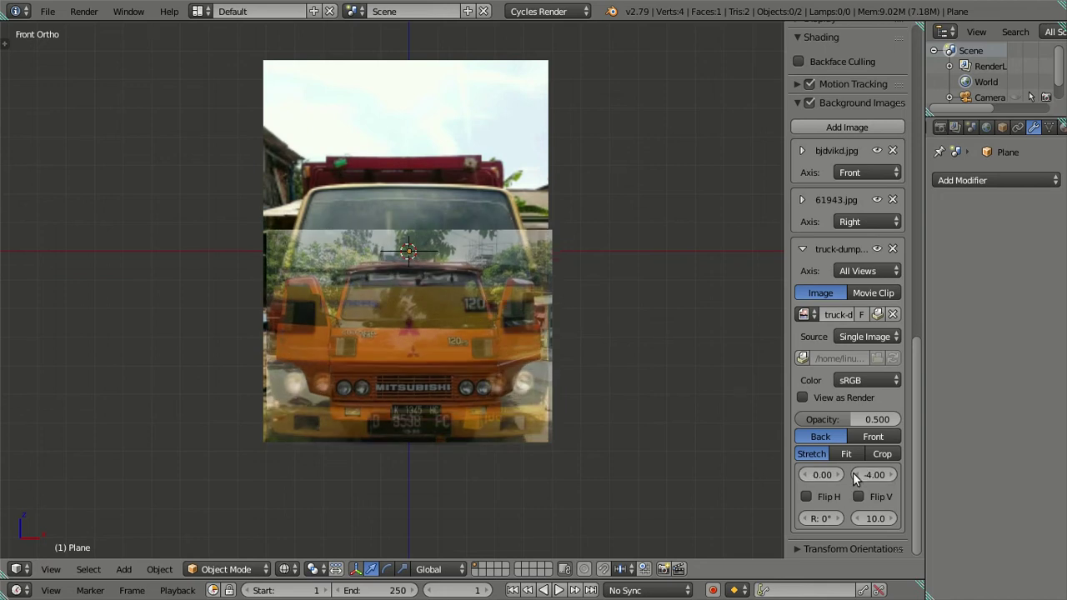
pyautogui.hotkey('ctrl', 'z')
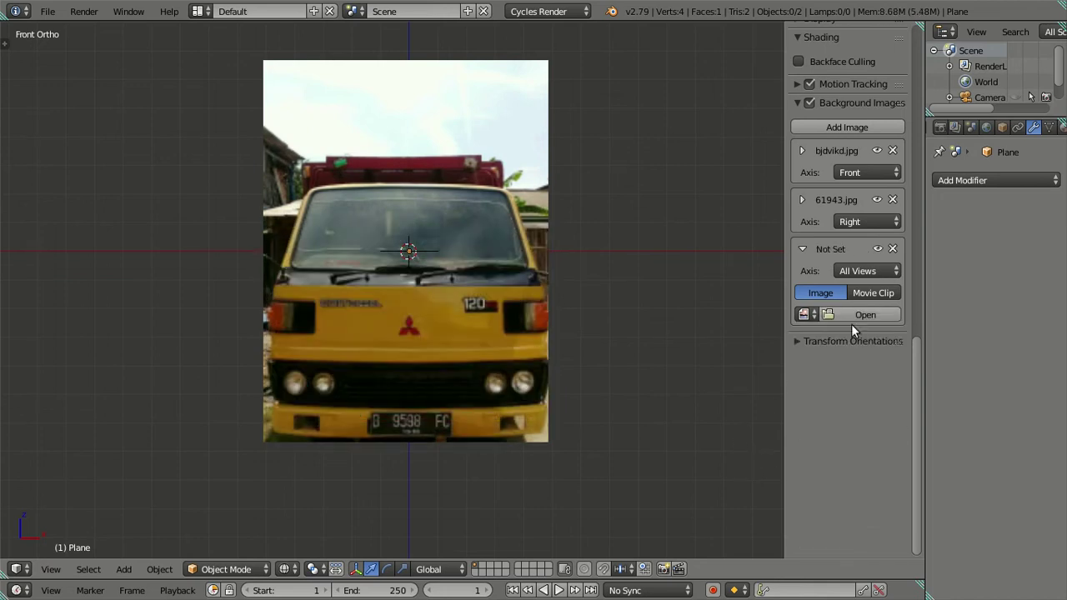
# Reload truck-dump-…8647.jpg from the Desktop and shift its X offset to -10.3
pyautogui.click(854, 314)
pyautogui.click(62, 203)
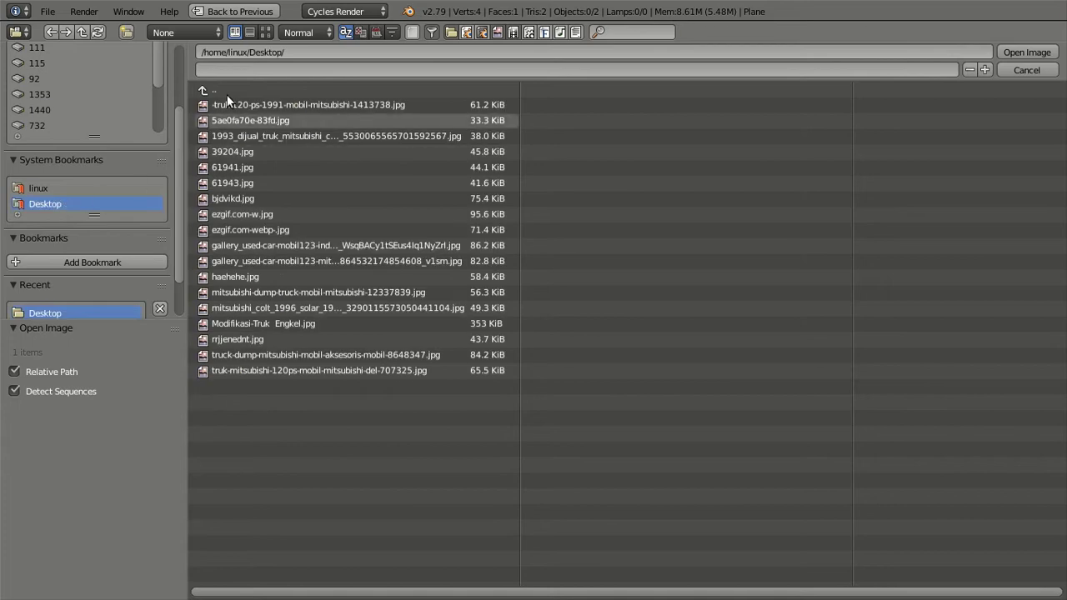
pyautogui.click(265, 32)
pyautogui.click(606, 400)
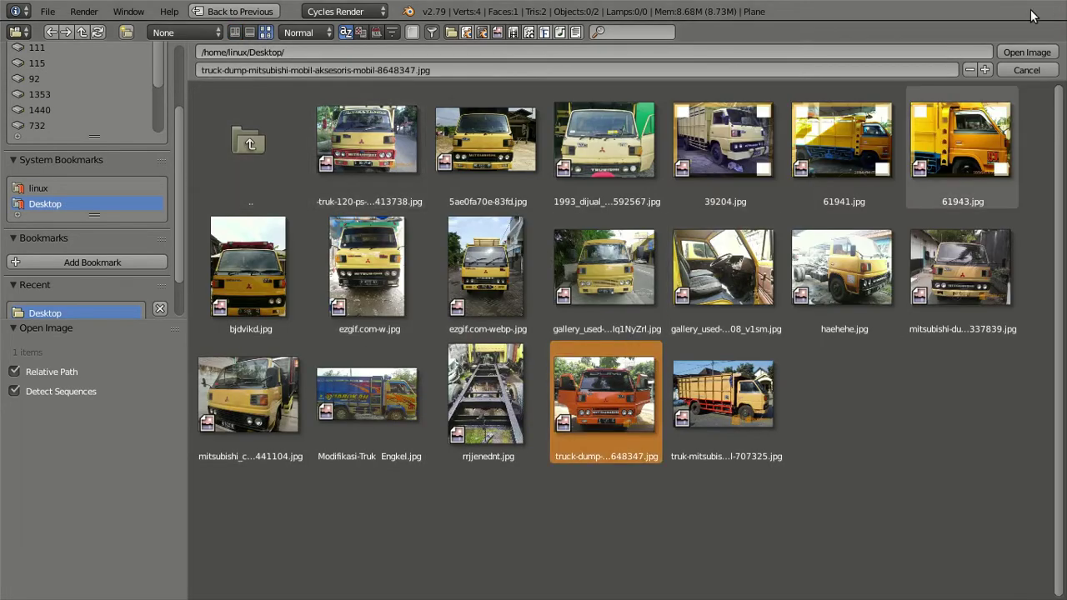
pyautogui.click(1027, 51)
pyautogui.moveTo(833, 496)
pyautogui.mouseDown()
pyautogui.moveTo(884, 496)
pyautogui.moveTo(783, 496)
pyautogui.mouseUp()
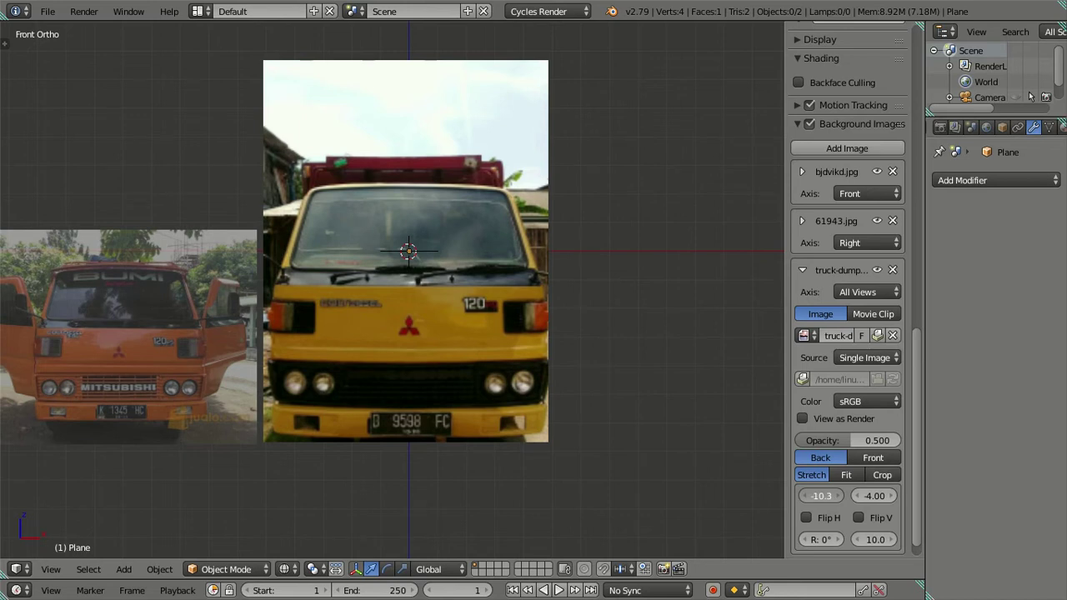
# Move the orange truck photo to X offset 10.0 and set its opacity to 1
pyautogui.moveTo(822, 496); pyautogui.dragTo(875, 496)
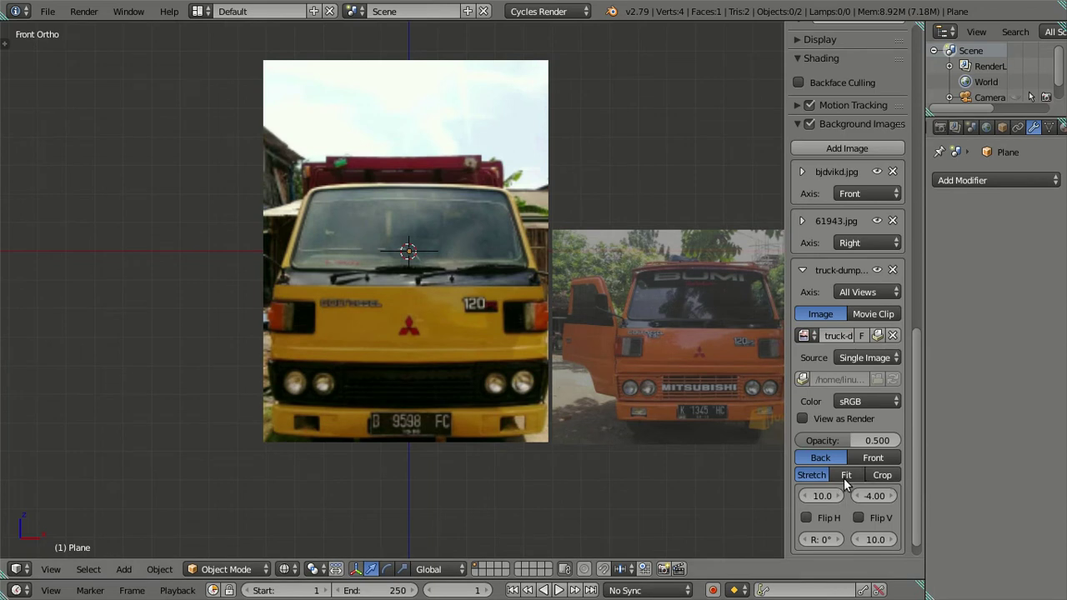
pyautogui.click(845, 440)
pyautogui.write('1')
pyautogui.press('Return')
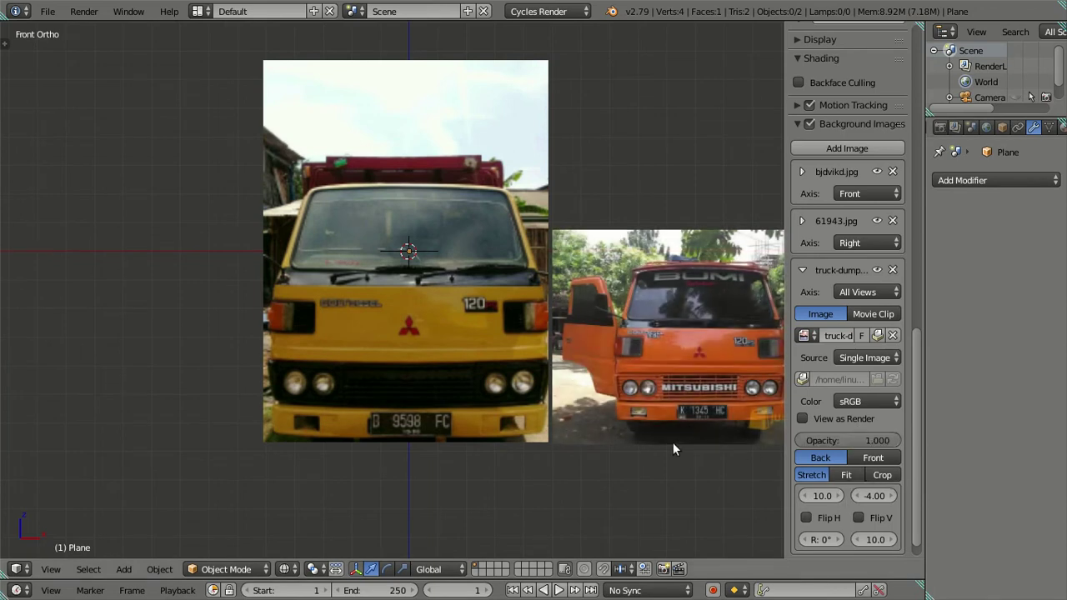
# Show the orange truck photo only in the Front view, then add a fourth image slot
pyautogui.click(803, 268)
pyautogui.click(802, 270)
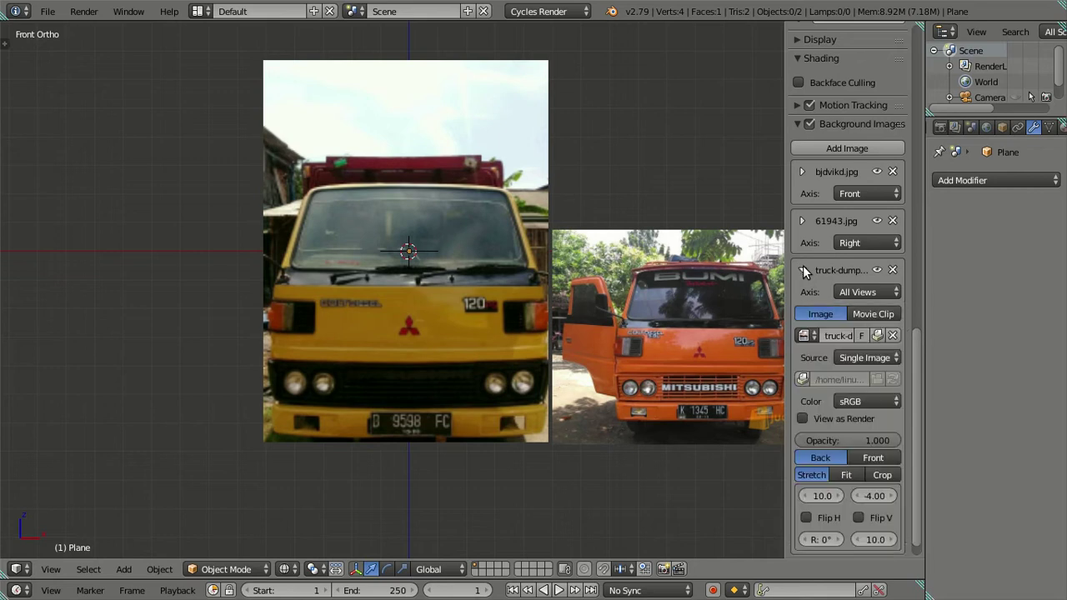
pyautogui.click(863, 292)
pyautogui.click(713, 267)
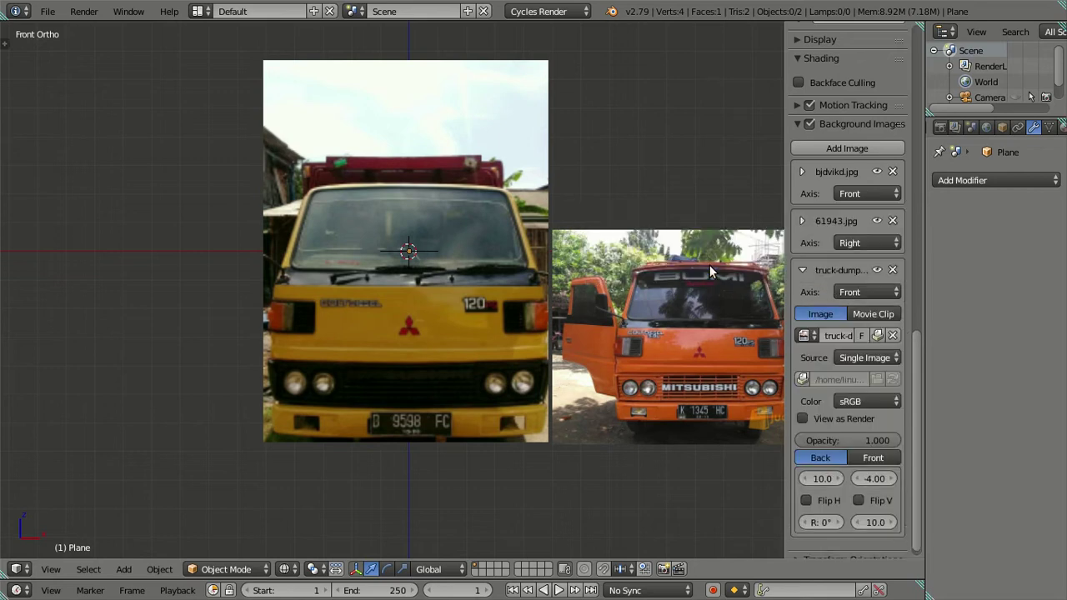
pyautogui.click(801, 270)
pyautogui.click(830, 147)
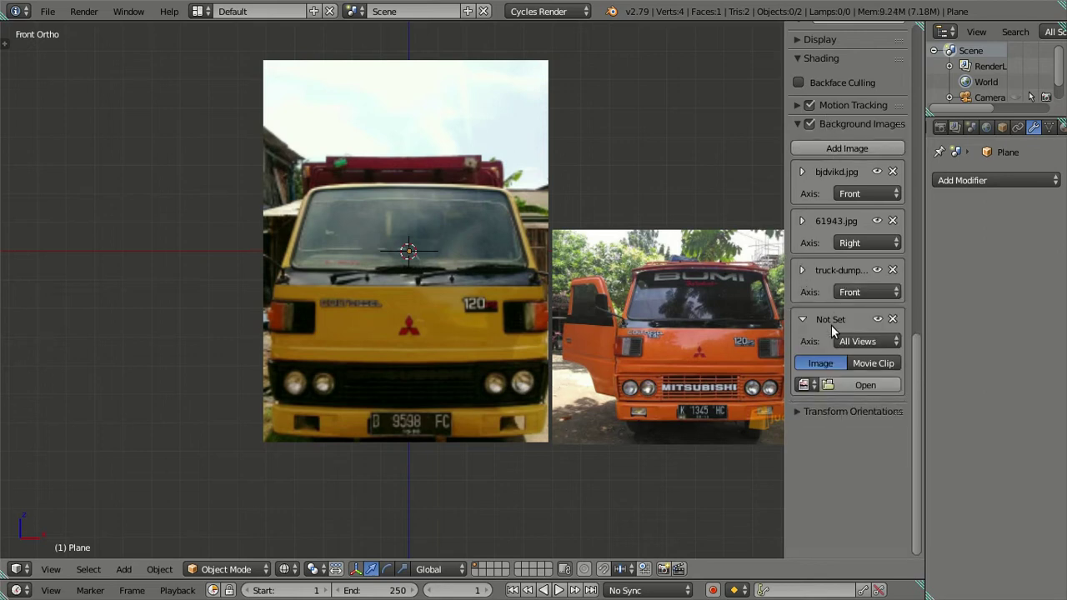
pyautogui.click(837, 386)
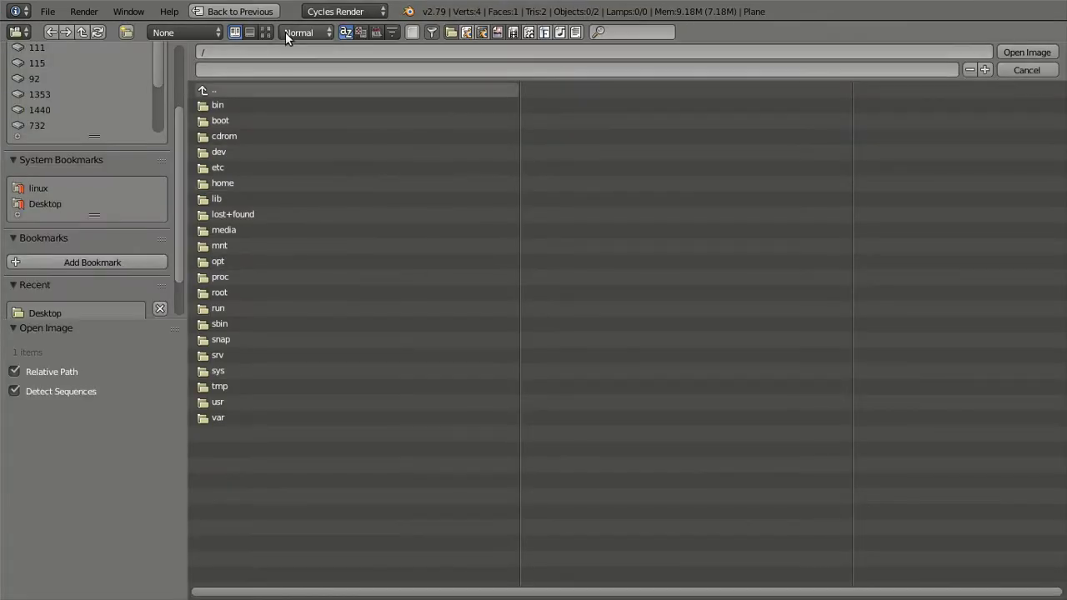
# Load haehehe.jpg from the Desktop into the fourth background slot
pyautogui.click(60, 200)
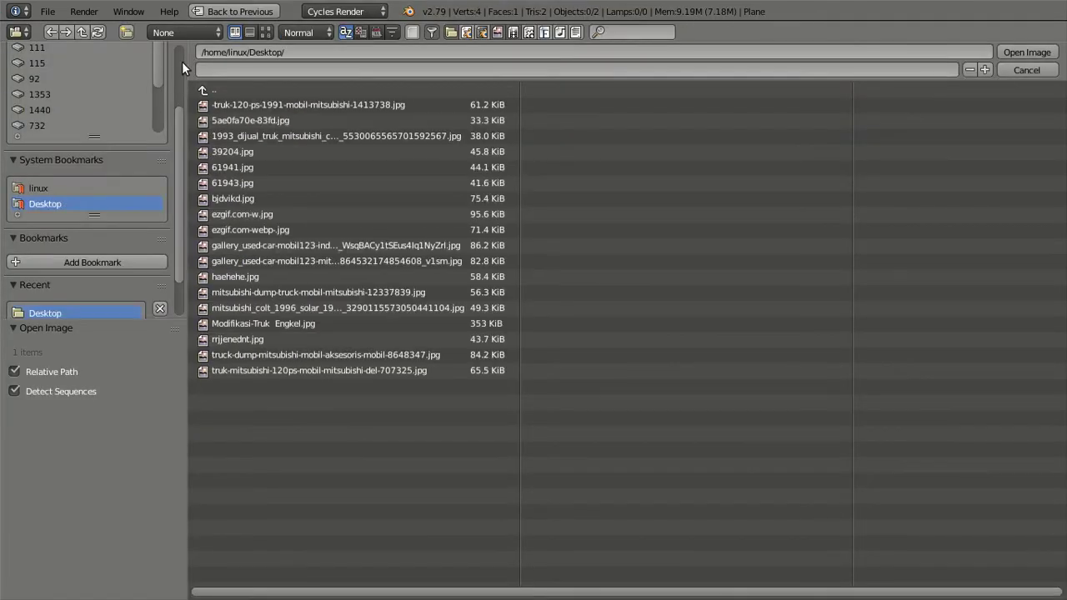
pyautogui.click(263, 33)
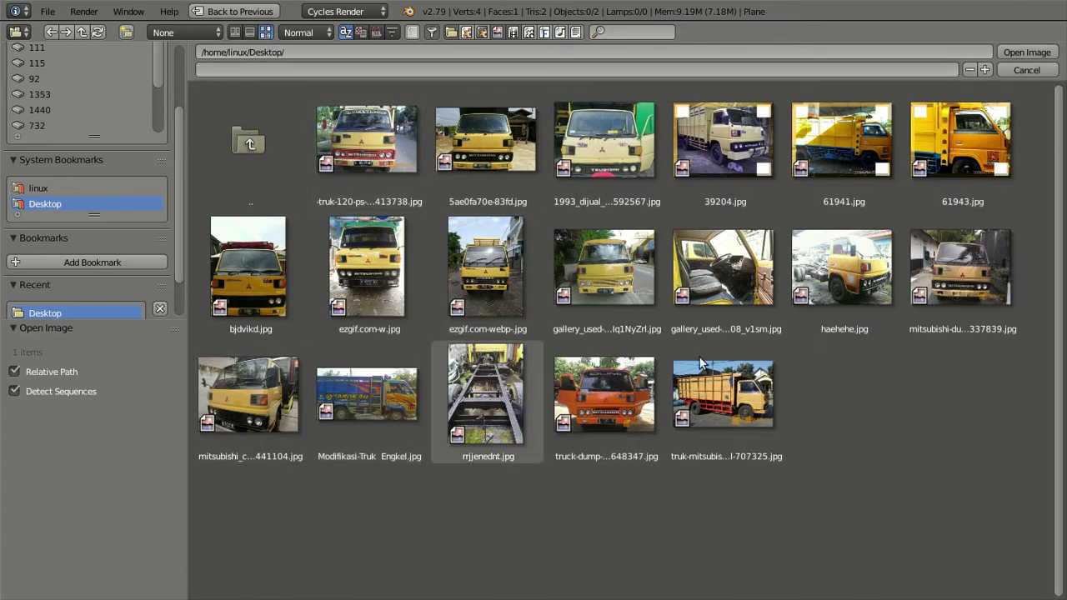
pyautogui.click(867, 294)
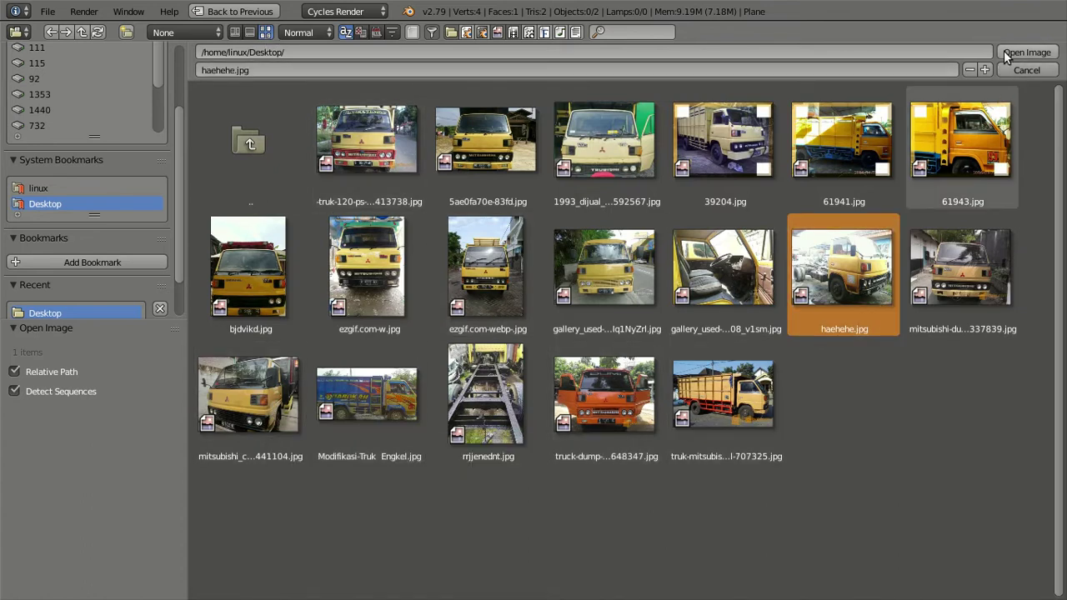
pyautogui.click(1006, 55)
# Offset haehehe.jpg to X -10.2, Y -3.80 with opacity 1.0, and frame the images
pyautogui.scroll(-3, 579, 308)
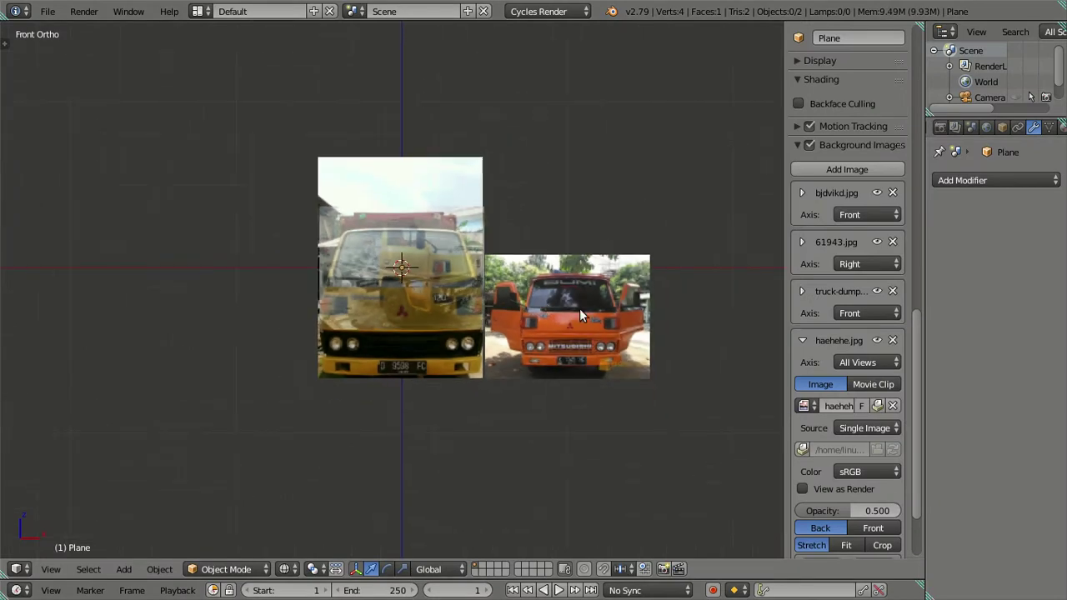
pyautogui.scroll(-3, 835, 460)
pyautogui.moveTo(813, 474); pyautogui.dragTo(750, 474)
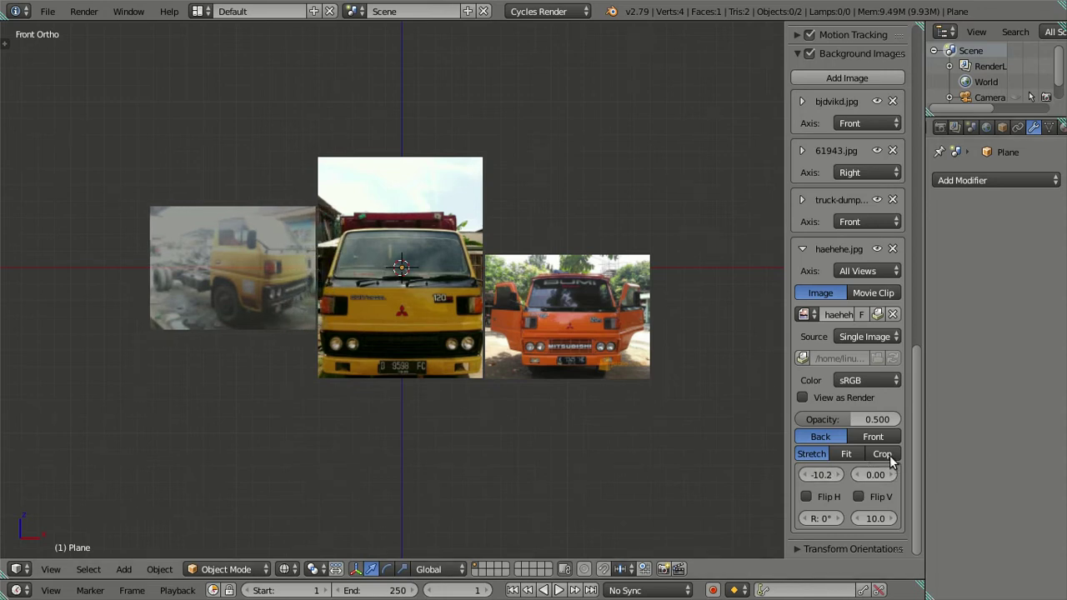
pyautogui.moveTo(875, 474)
pyautogui.mouseDown()
pyautogui.moveTo(887, 474)
pyautogui.moveTo(858, 474)
pyautogui.mouseUp()
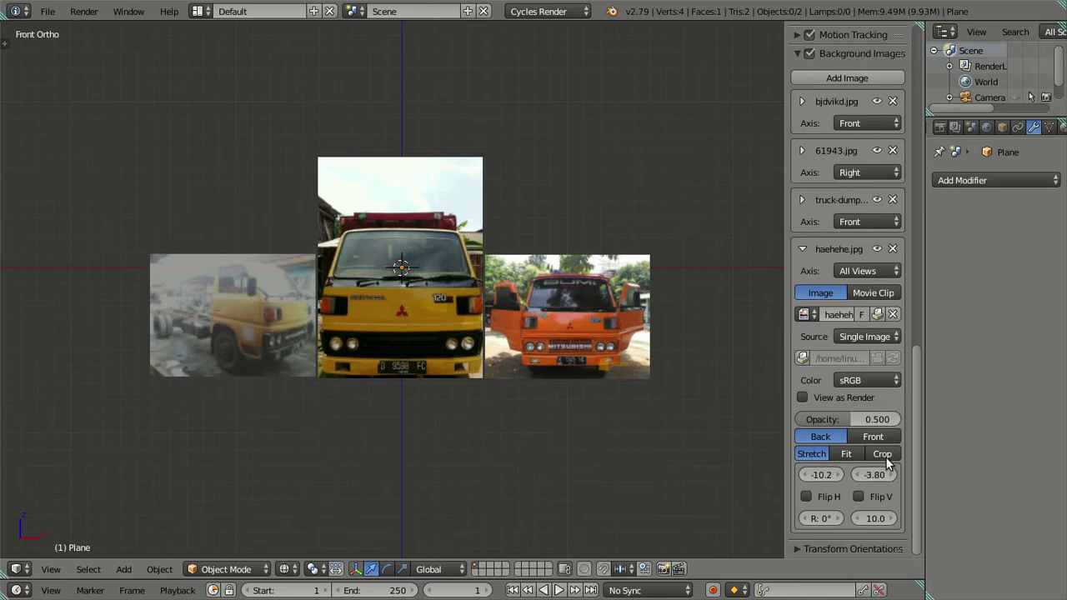
pyautogui.moveTo(853, 420); pyautogui.dragTo(904, 419)
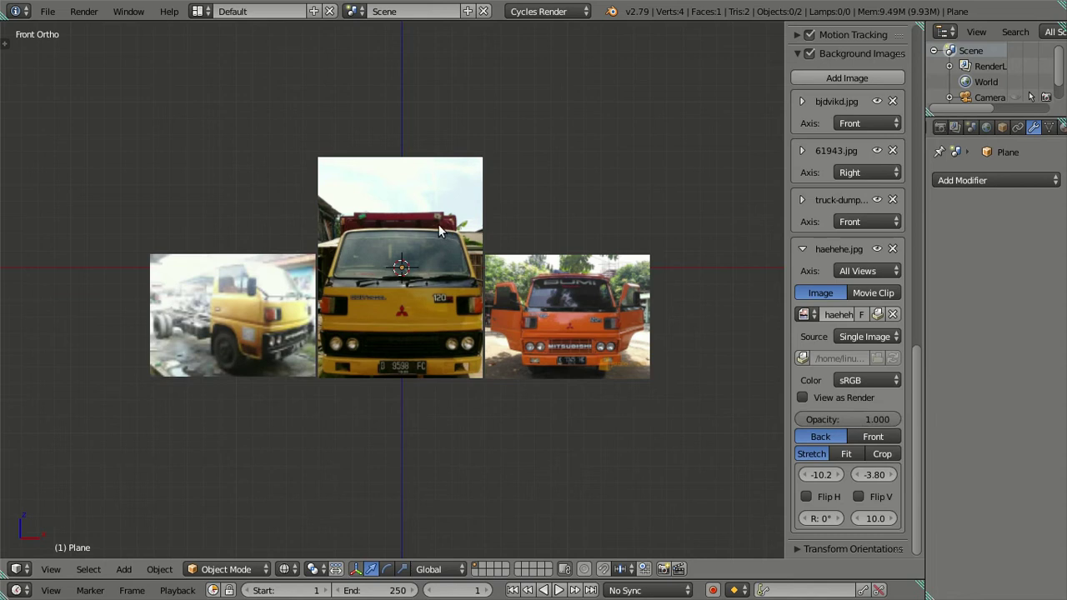
pyautogui.scroll(4, 311, 316)
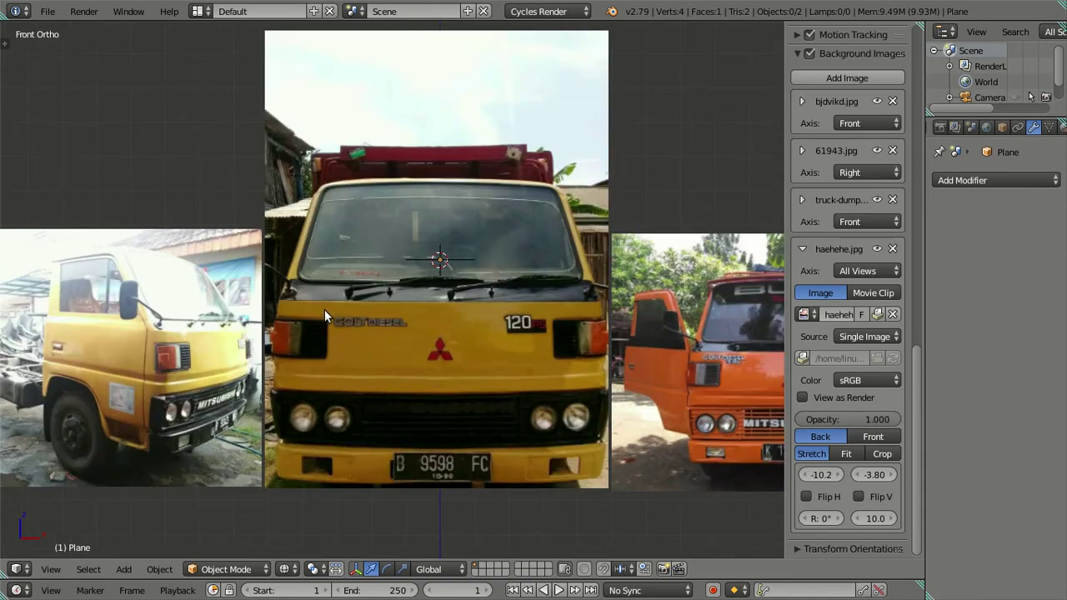
pyautogui.scroll(-3, 328, 308)
pyautogui.scroll(3, 368, 304)
pyautogui.scroll(-1, 370, 304)
pyautogui.scroll(-1, 436, 326)
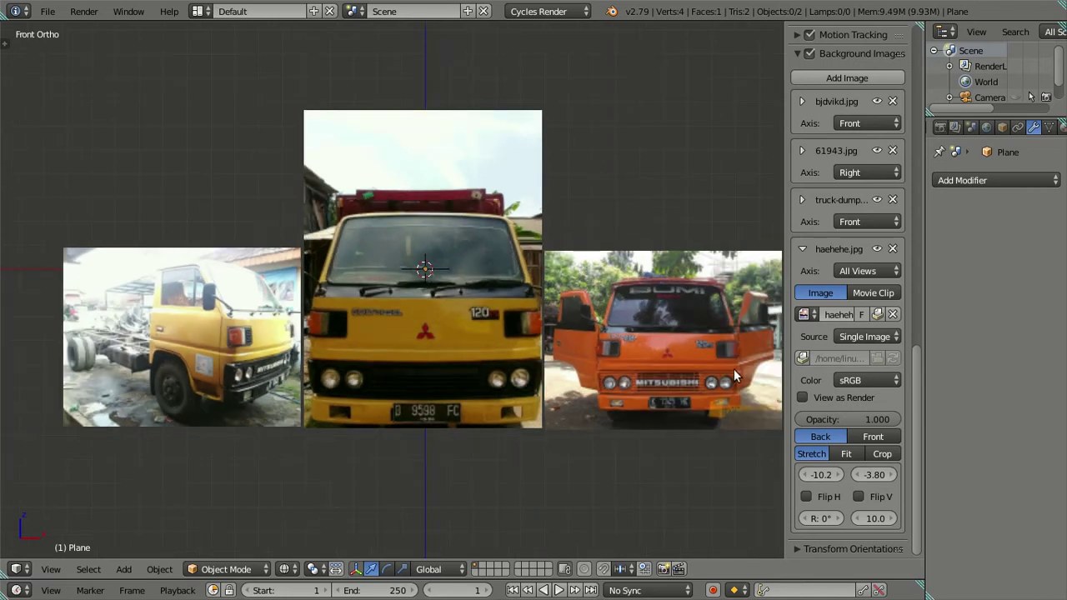
# Nudge the orange truck photo to X offset 11.0 and add a fifth, empty background slot
pyautogui.click(800, 250)
pyautogui.click(803, 205)
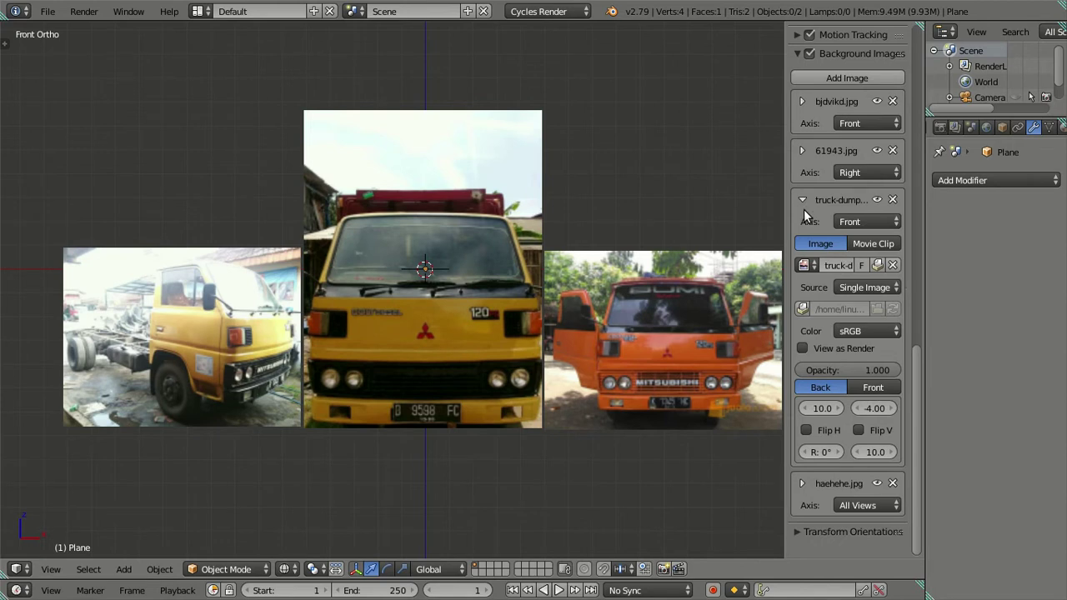
pyautogui.moveTo(893, 405)
pyautogui.mouseDown()
pyautogui.moveTo(850, 405)
pyautogui.moveTo(862, 408)
pyautogui.mouseUp()
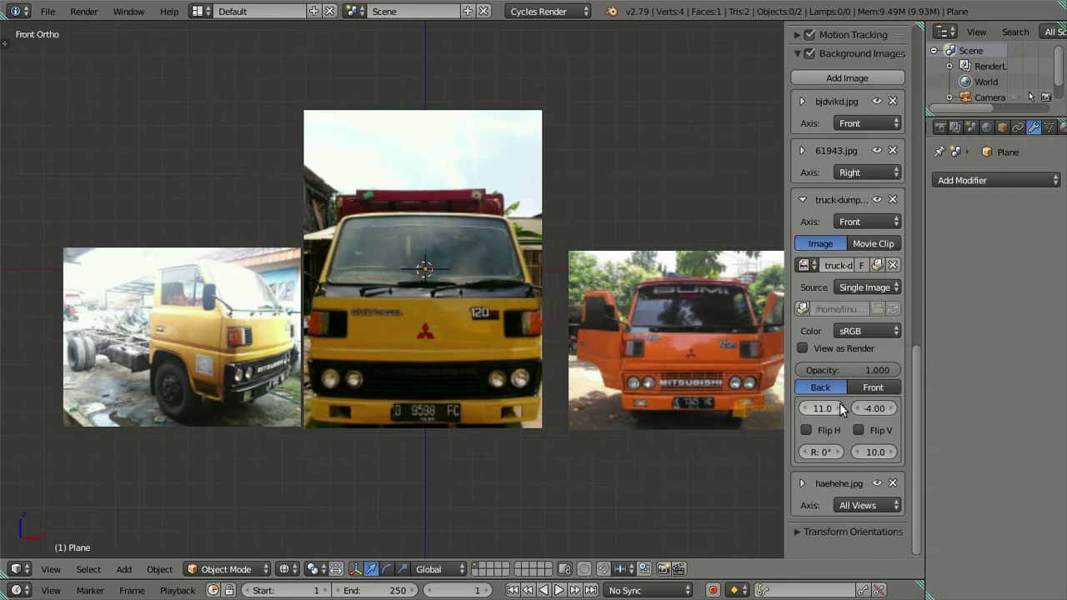
pyautogui.click(800, 200)
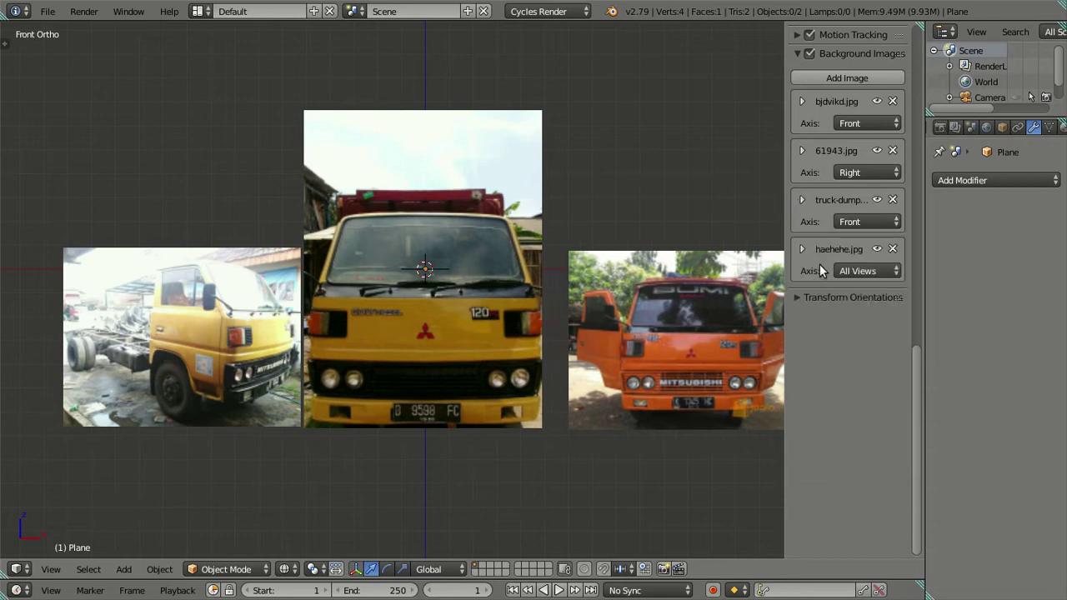
pyautogui.click(834, 78)
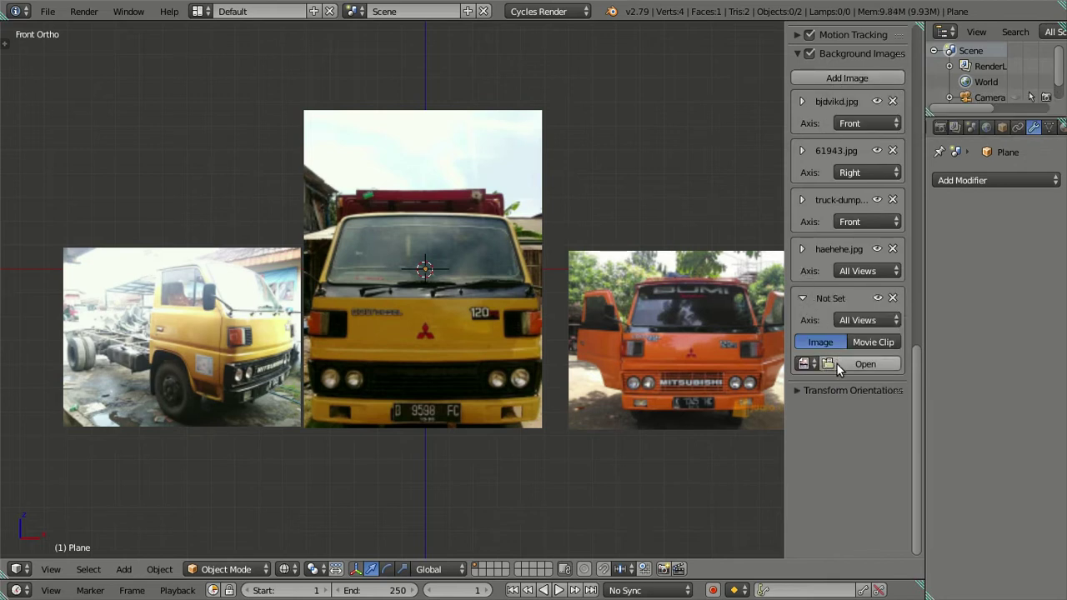
pyautogui.click(838, 364)
# Load the rrjenednt.jpg chassis photo from the Desktop into the fifth slot
pyautogui.click(47, 205)
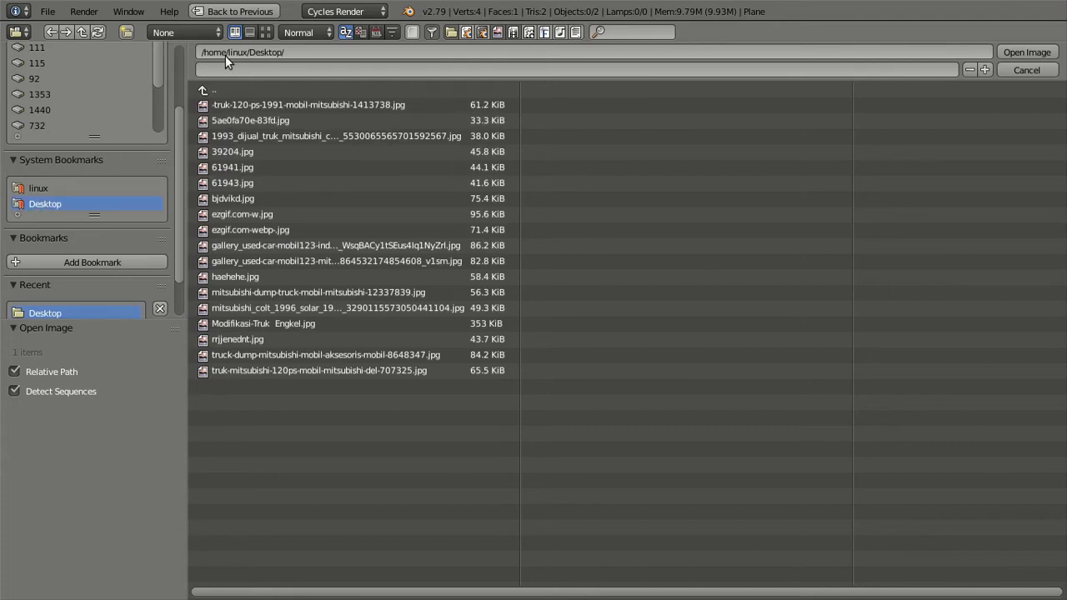
pyautogui.click(264, 33)
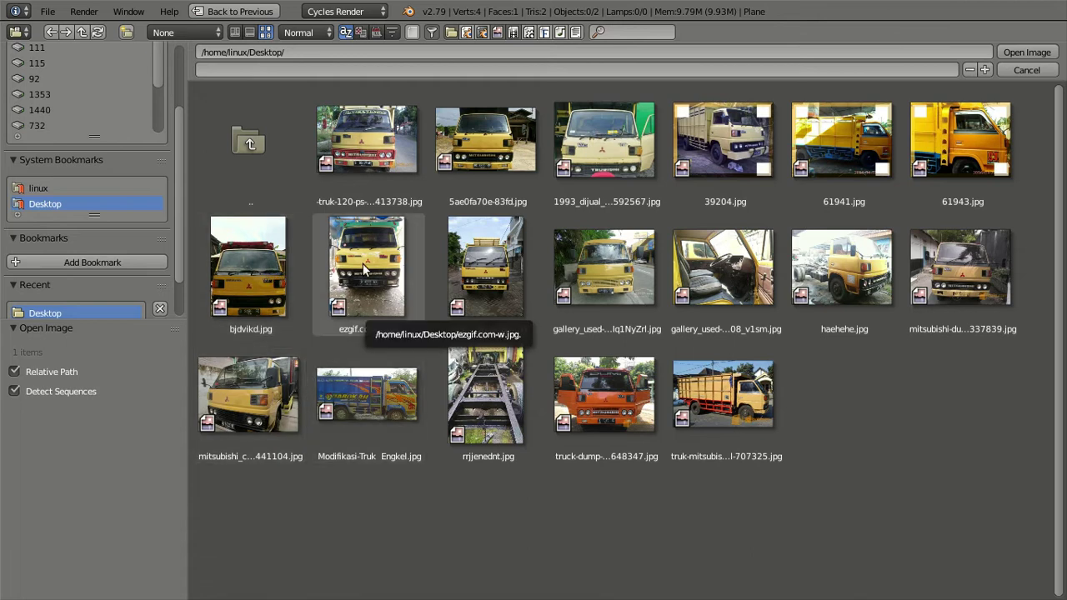
pyautogui.click(483, 388)
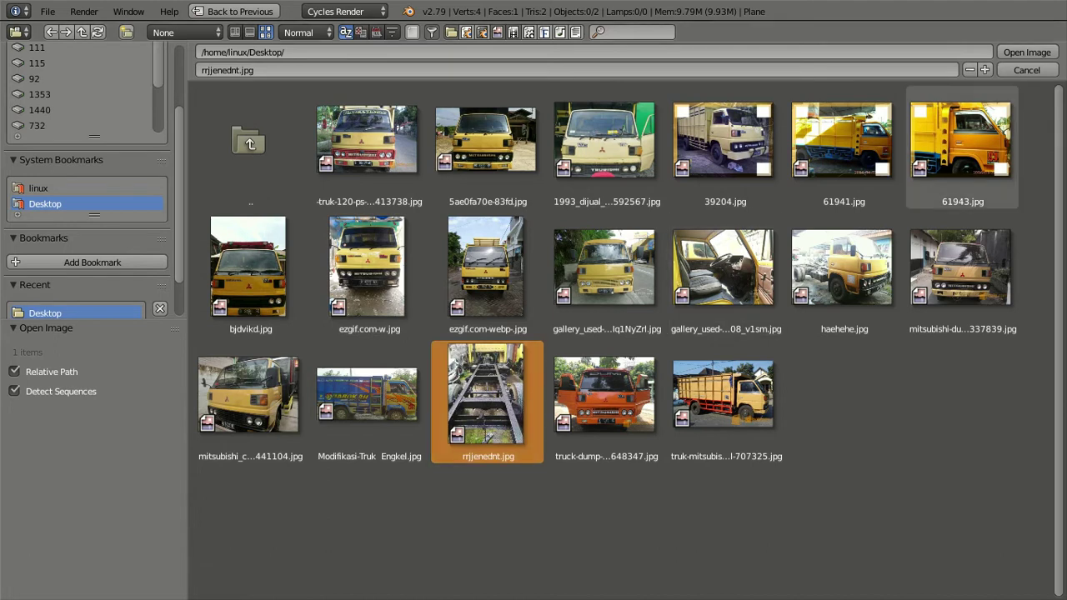
pyautogui.click(1013, 47)
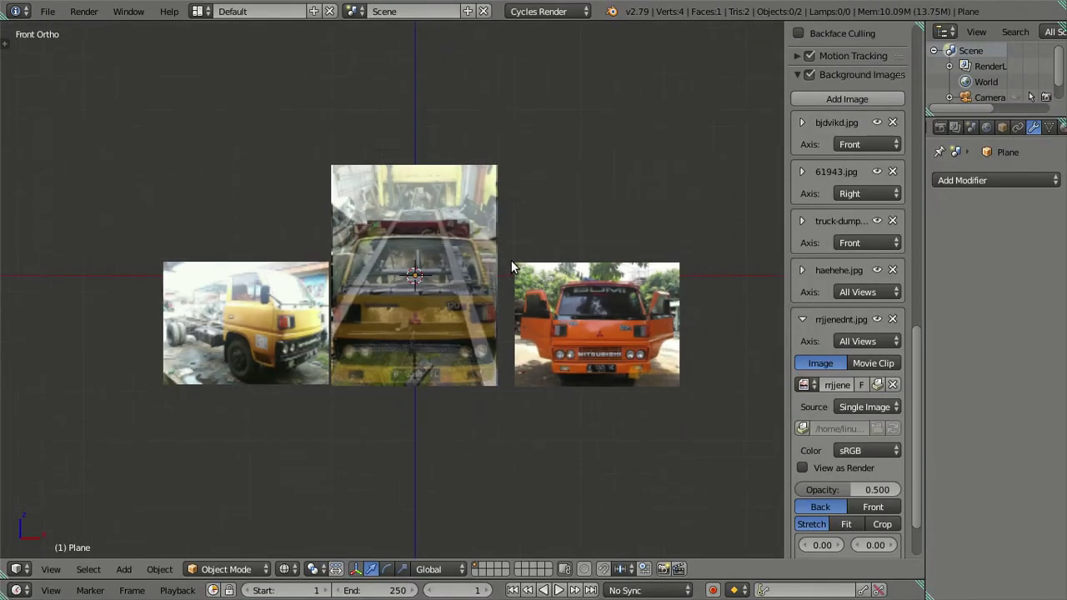
# Shift the chassis photo to X offset 11.0 and set its opacity to 1.000
pyautogui.keyDown('shift'); pyautogui.scroll(2, 511, 260); pyautogui.keyUp('shift')
pyautogui.scroll(-3, 847, 481)
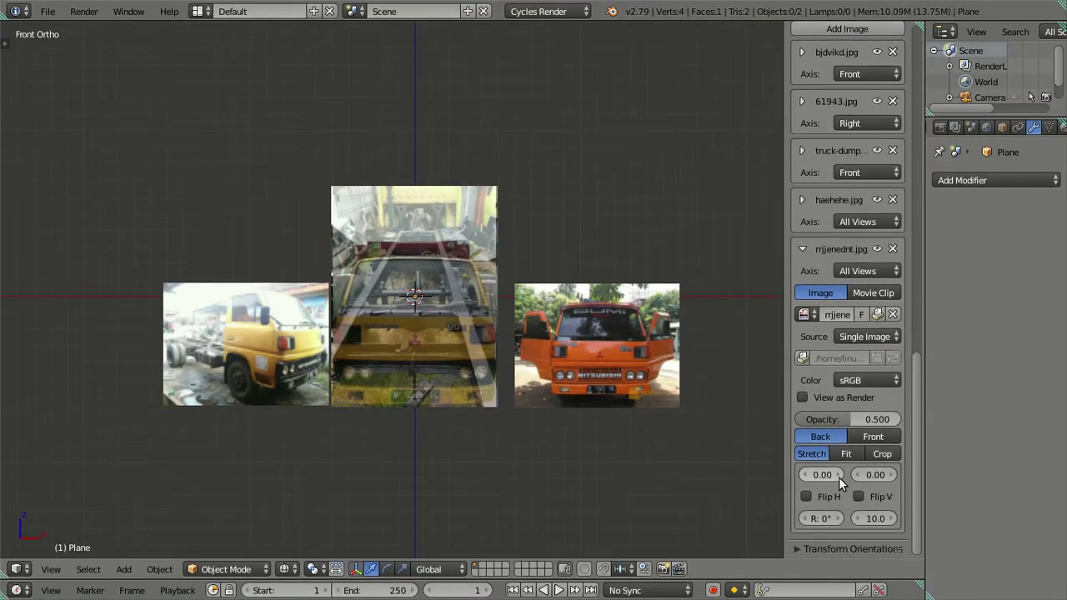
pyautogui.moveTo(838, 476); pyautogui.dragTo(900, 476)
pyautogui.moveTo(822, 474); pyautogui.dragTo(818, 474)
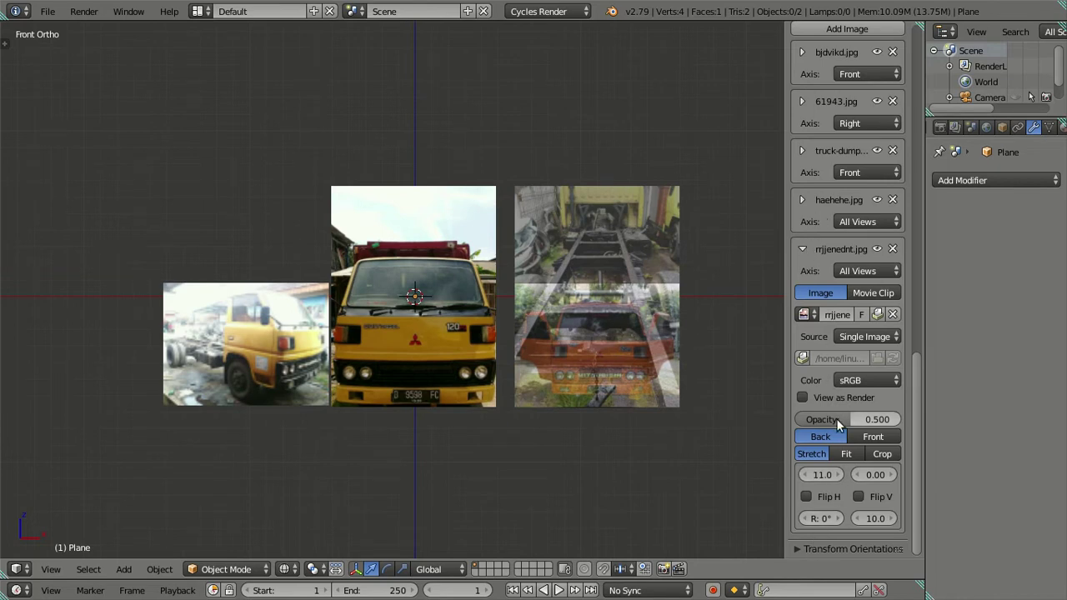
pyautogui.moveTo(836, 418); pyautogui.dragTo(900, 417)
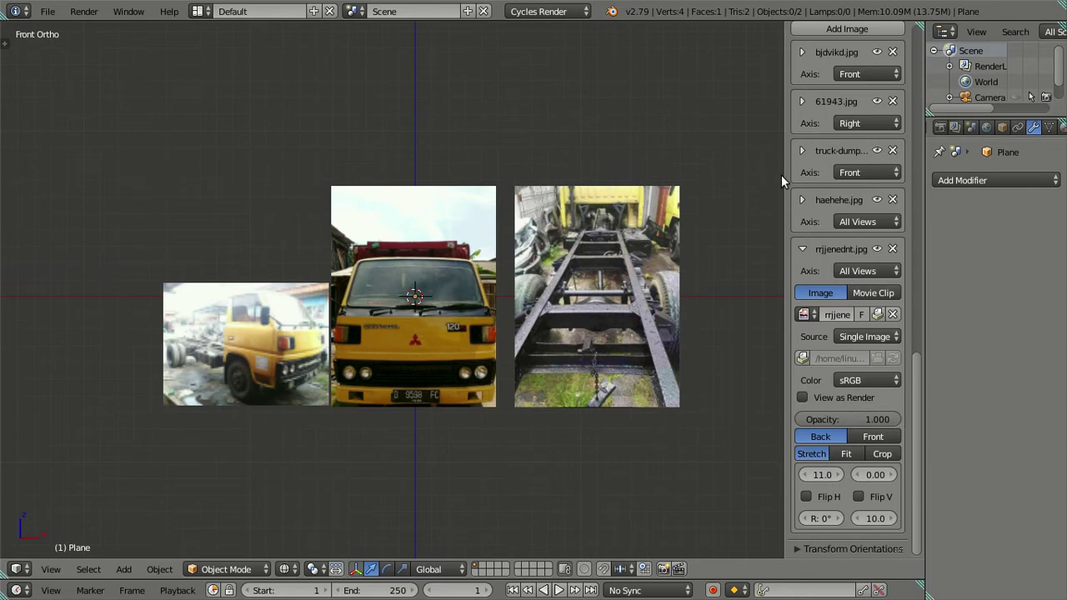
# Move the truck-dump photo to offset X 0, Y -14.1, directly below the front photo
pyautogui.click(801, 248)
pyautogui.click(801, 151)
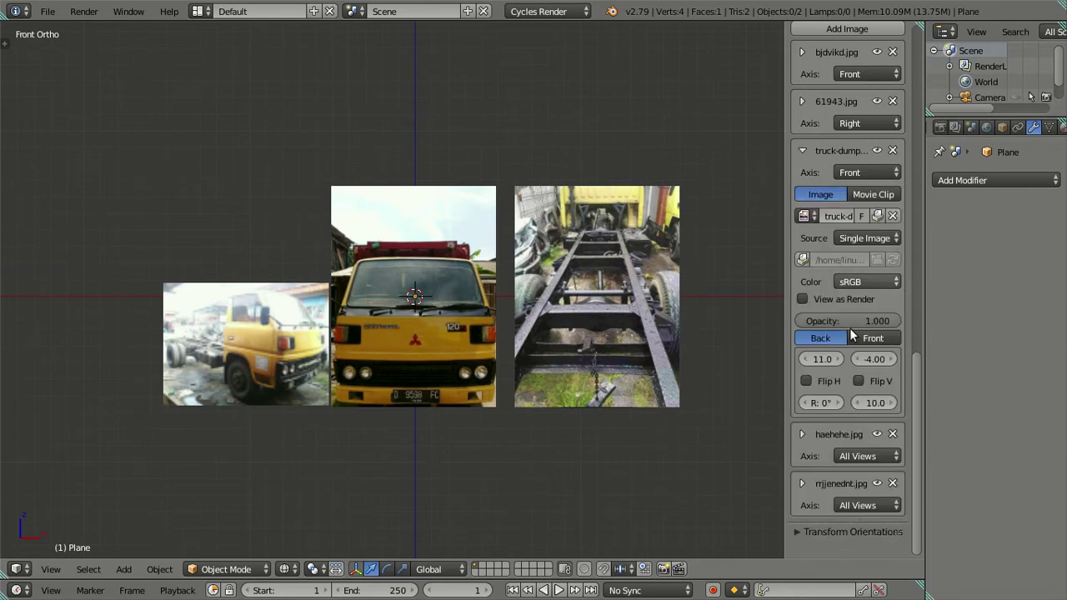
pyautogui.moveTo(888, 359); pyautogui.dragTo(917, 358)
pyautogui.moveTo(874, 358); pyautogui.dragTo(815, 358)
pyautogui.click(815, 358)
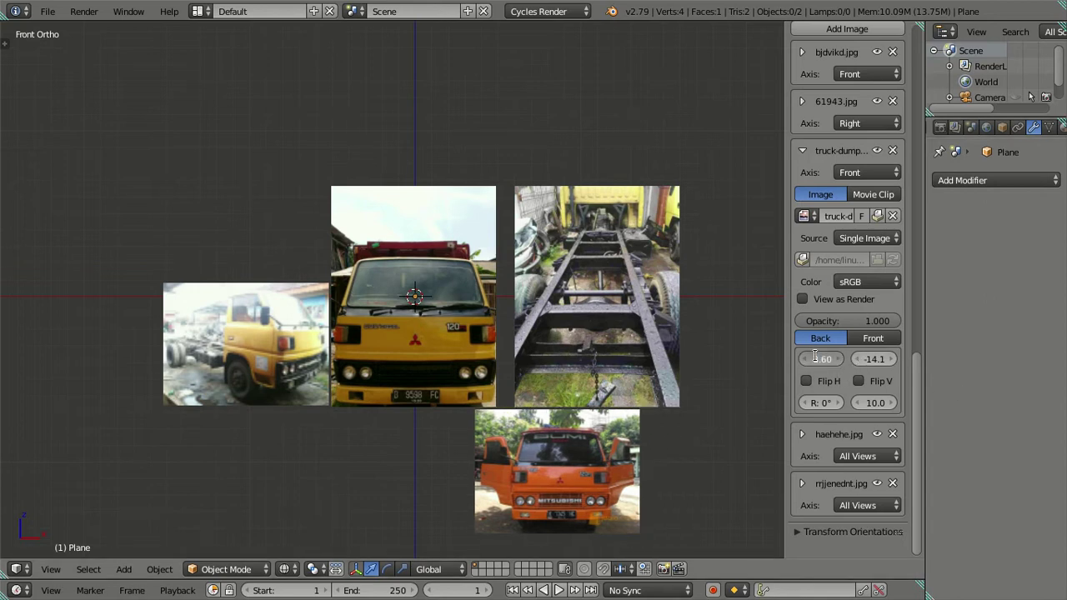
pyautogui.press('Return')
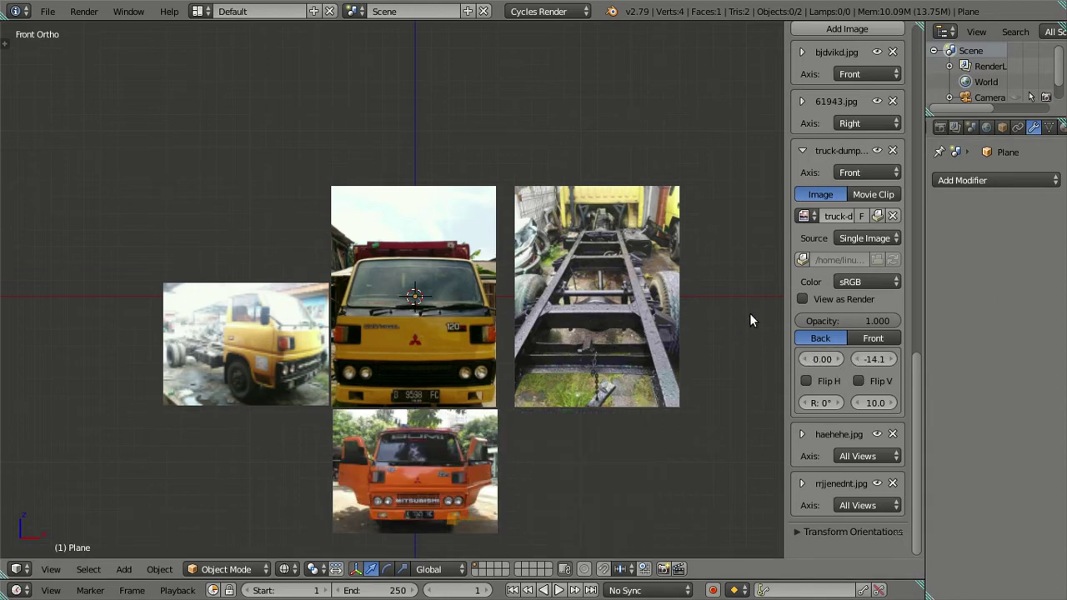
pyautogui.click(801, 151)
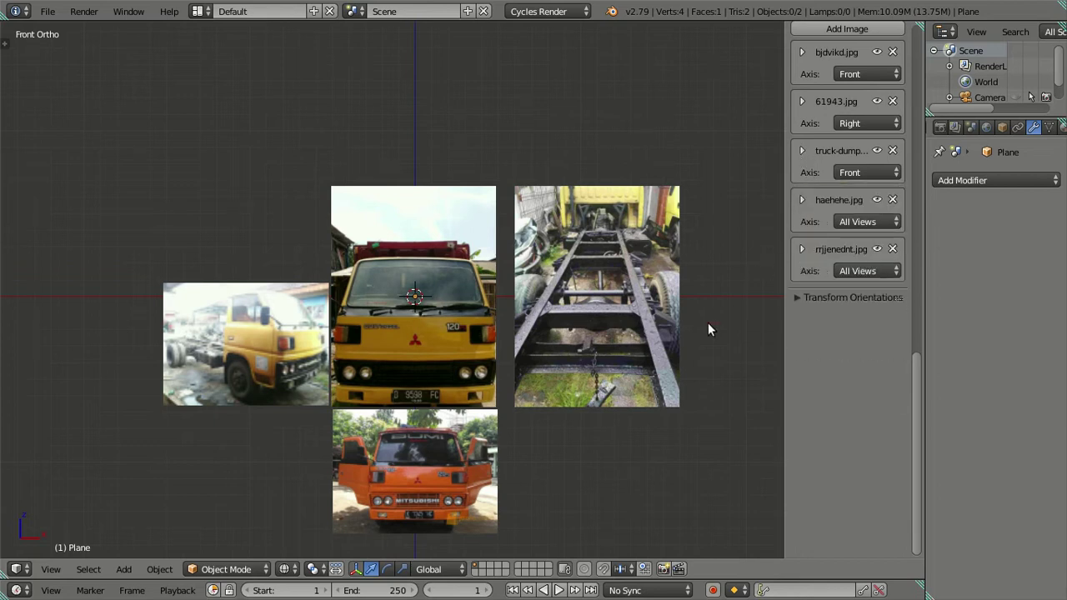
# Load Modifikasi-Truk Engkel.jpg from the Desktop into a new background image slot
pyautogui.scroll(2, 820, 83)
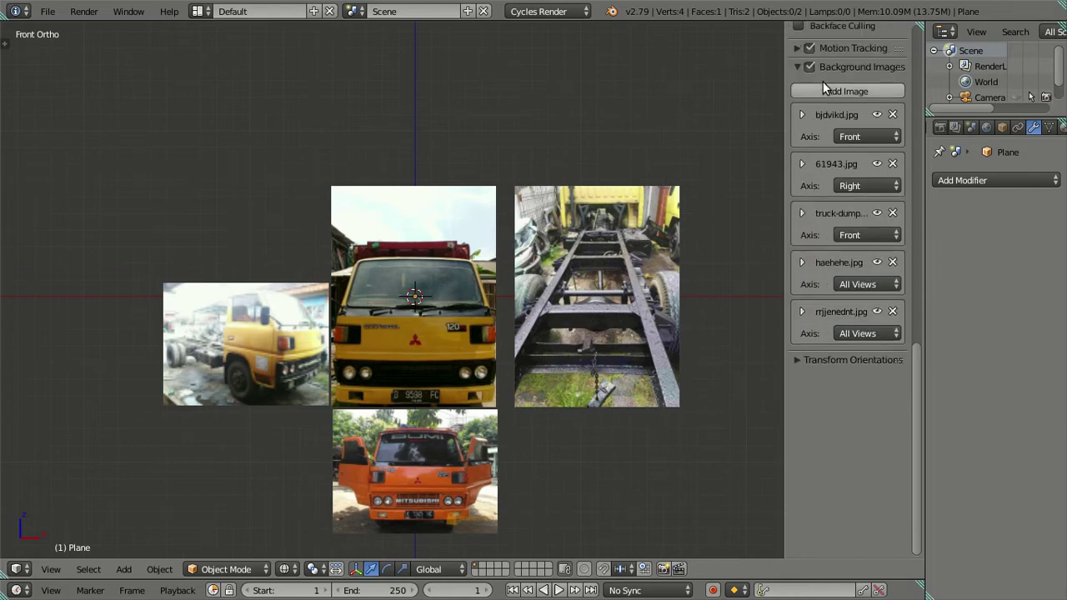
pyautogui.click(823, 93)
pyautogui.click(842, 423)
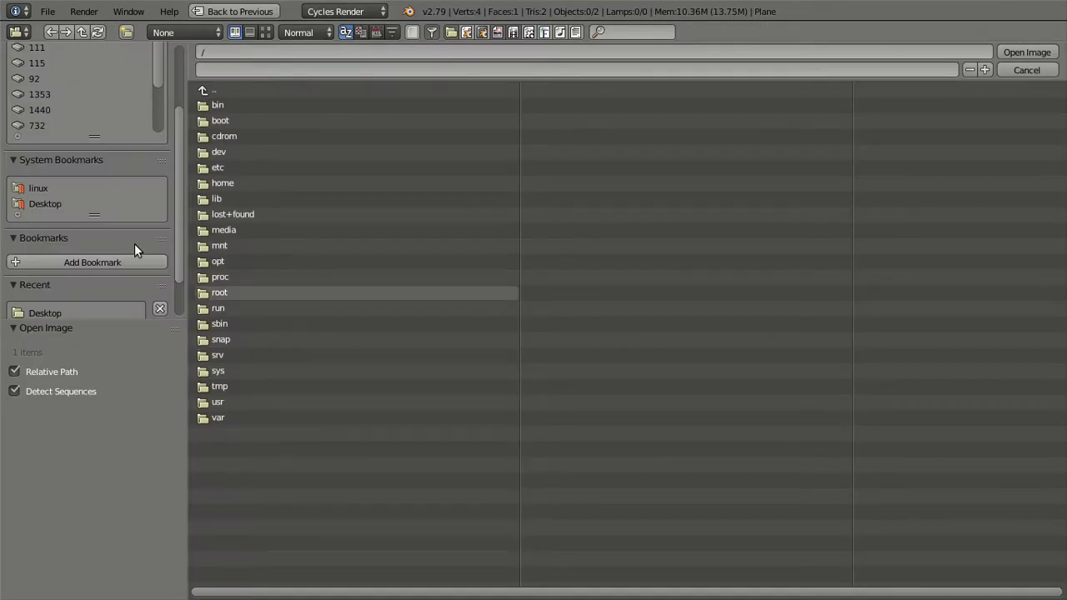
pyautogui.click(28, 204)
pyautogui.click(265, 32)
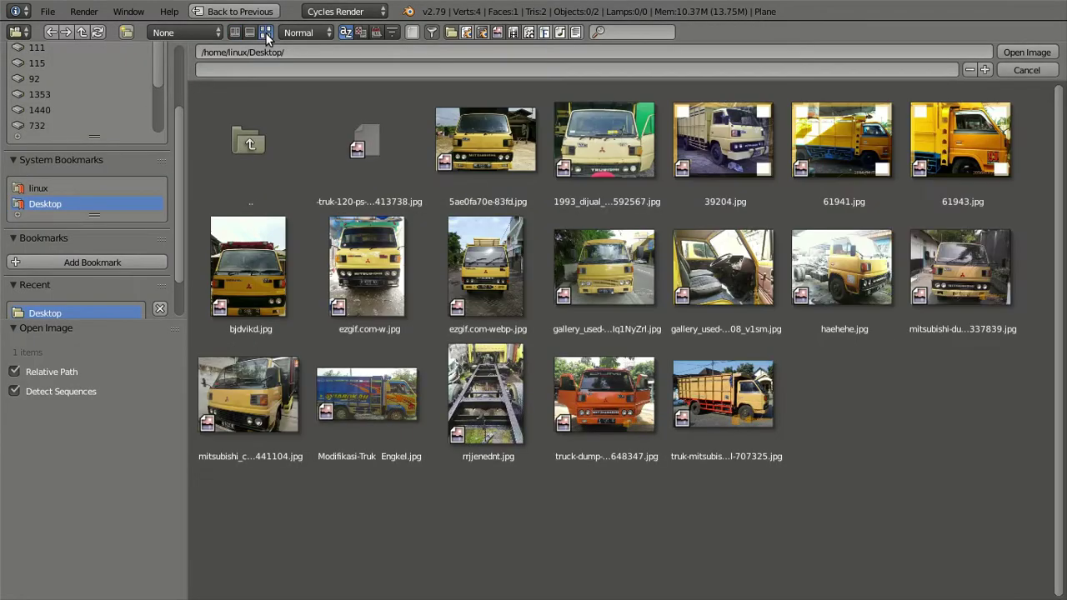
pyautogui.click(382, 400)
pyautogui.click(1014, 53)
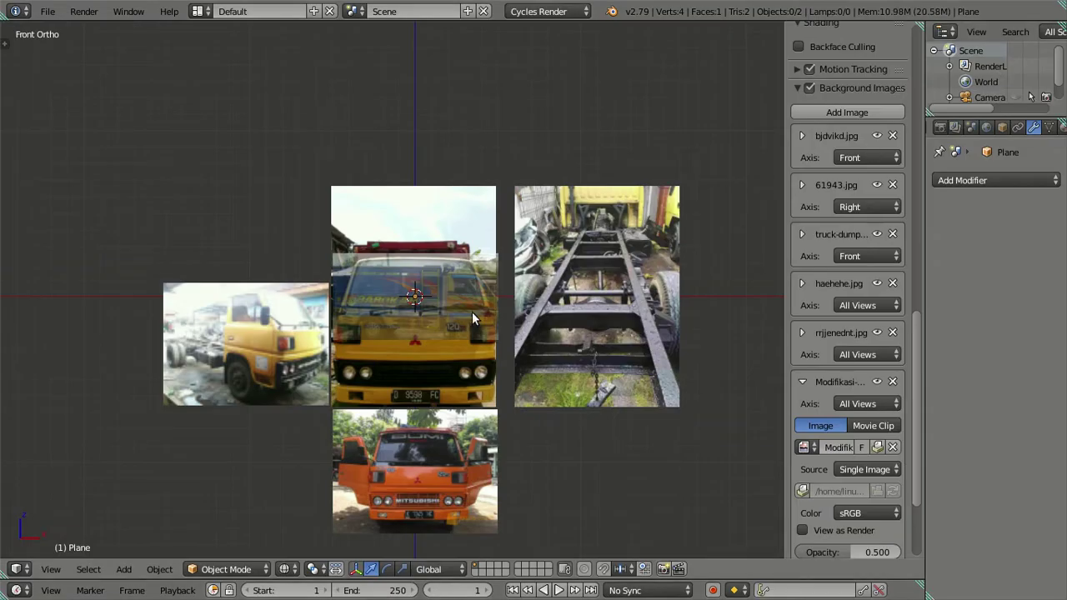
# Switch to Left Ortho view with Ctrl+Numpad 3 and zoom in on the side photo
pyautogui.press('ctrl+KP_3')
pyautogui.scroll(2, 480, 325)
pyautogui.scroll(2, 482, 330)
pyautogui.scroll(1, 481, 333)
pyautogui.scroll(-3, 481, 333)
pyautogui.scroll(1, 482, 332)
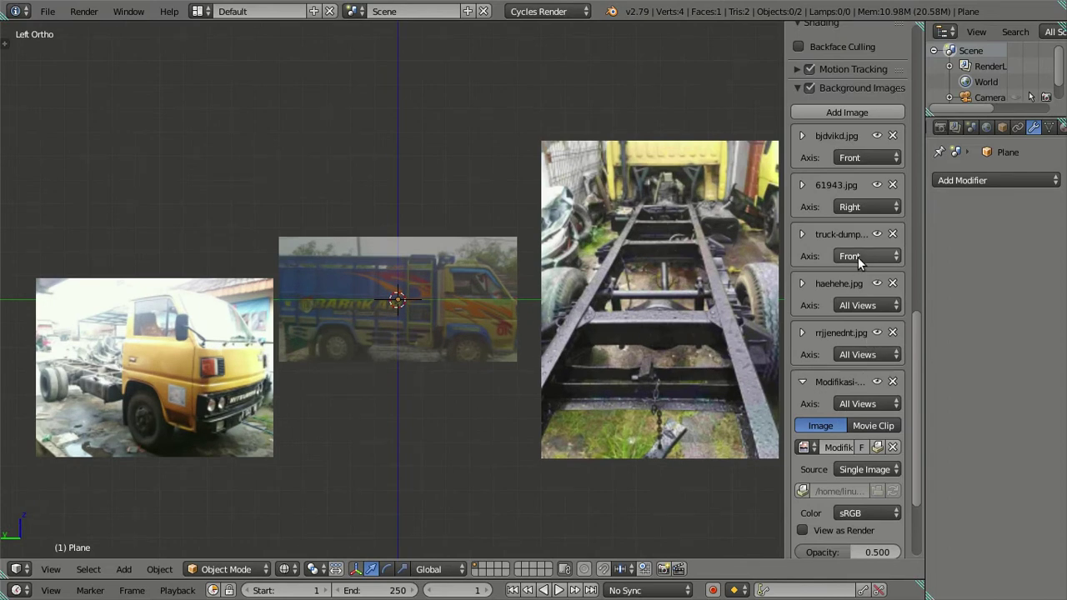
# Set the truck-dump image's Axis to All Views
pyautogui.scroll(2, 860, 358)
pyautogui.click(857, 318)
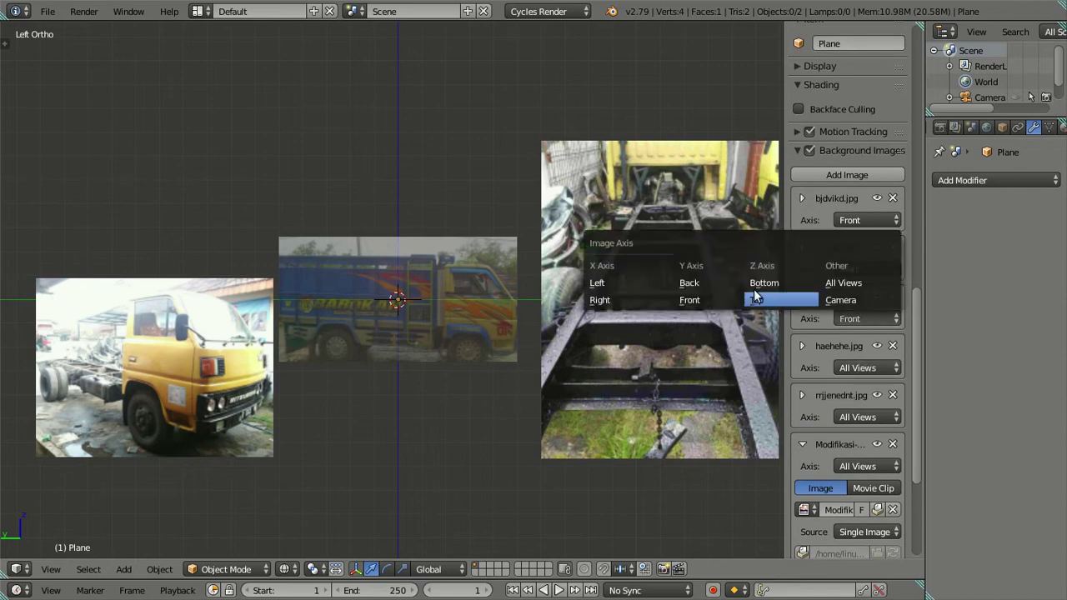
pyautogui.click(829, 286)
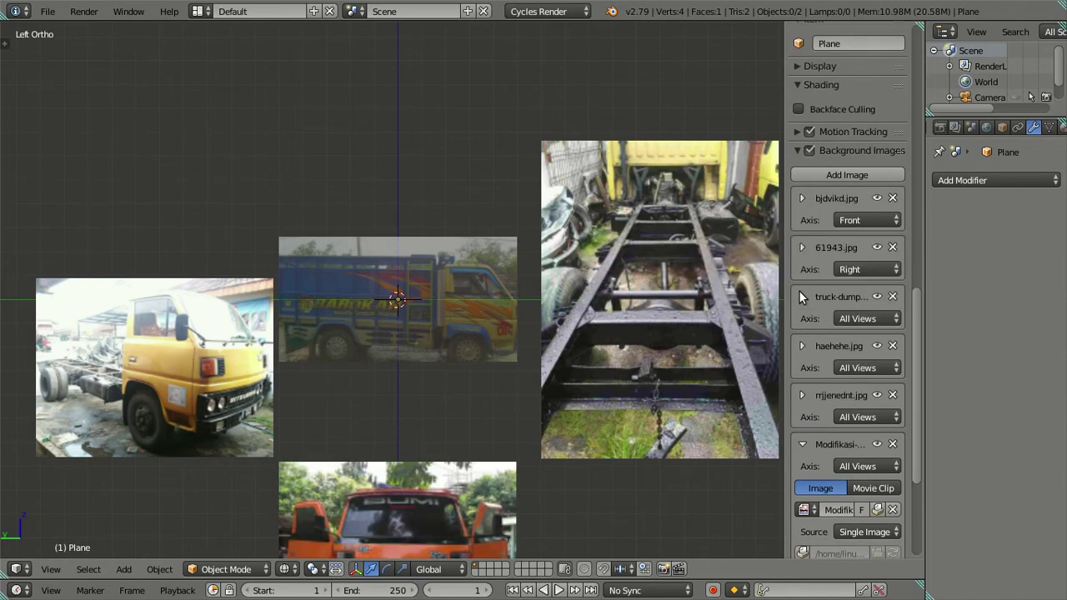
# Zoom in on the blue truck's cab and rotate the Modifikasi photo to -1.3°
pyautogui.scroll(2, 474, 329)
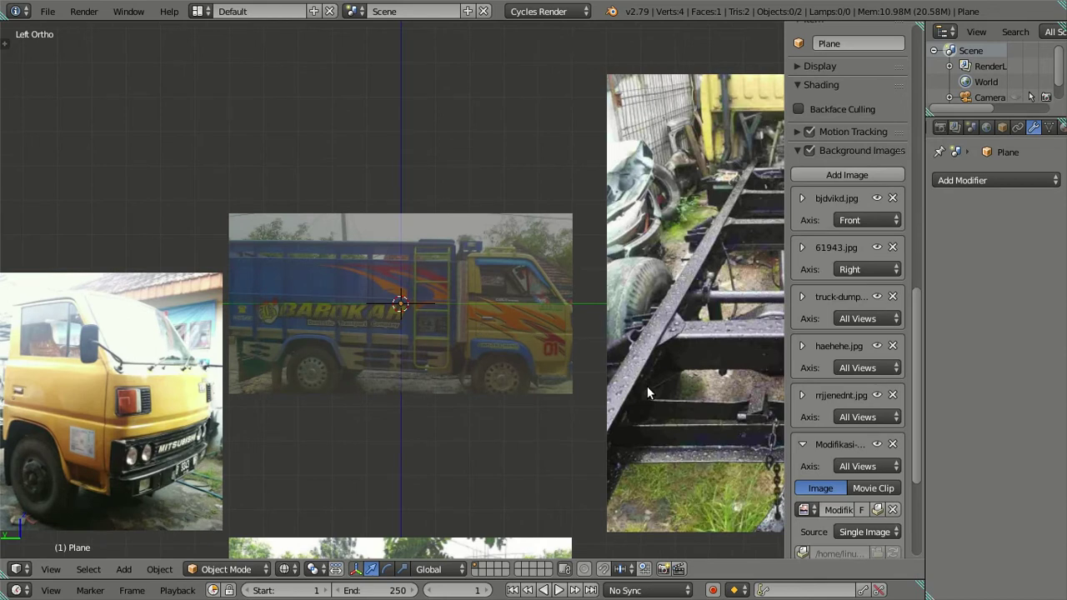
pyautogui.keyDown('shift'); pyautogui.moveTo(647, 386); pyautogui.dragTo(567, 330, button='middle'); pyautogui.keyUp('shift')
pyautogui.scroll(3, 566, 330)
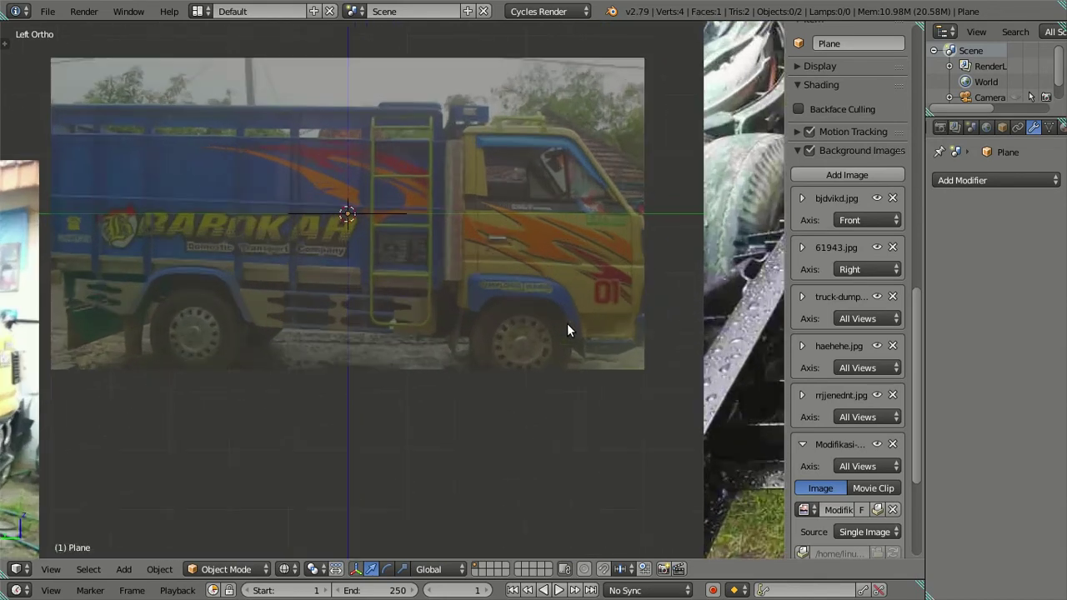
pyautogui.scroll(-4, 812, 364)
pyautogui.scroll(-2, 812, 364)
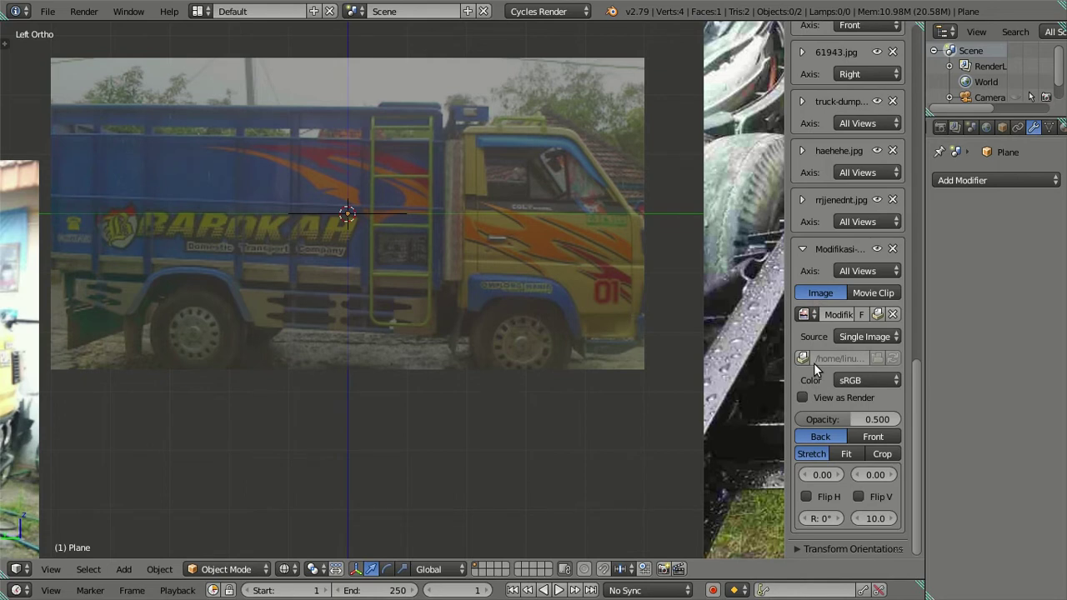
pyautogui.scroll(3, 749, 323)
pyautogui.moveTo(745, 322)
pyautogui.keyDown('shift'); pyautogui.mouseDown(button='middle')
pyautogui.moveTo(503, 337)
pyautogui.moveTo(400, 366)
pyautogui.mouseUp(button='middle'); pyautogui.keyUp('shift')
pyautogui.scroll(1, 414, 339)
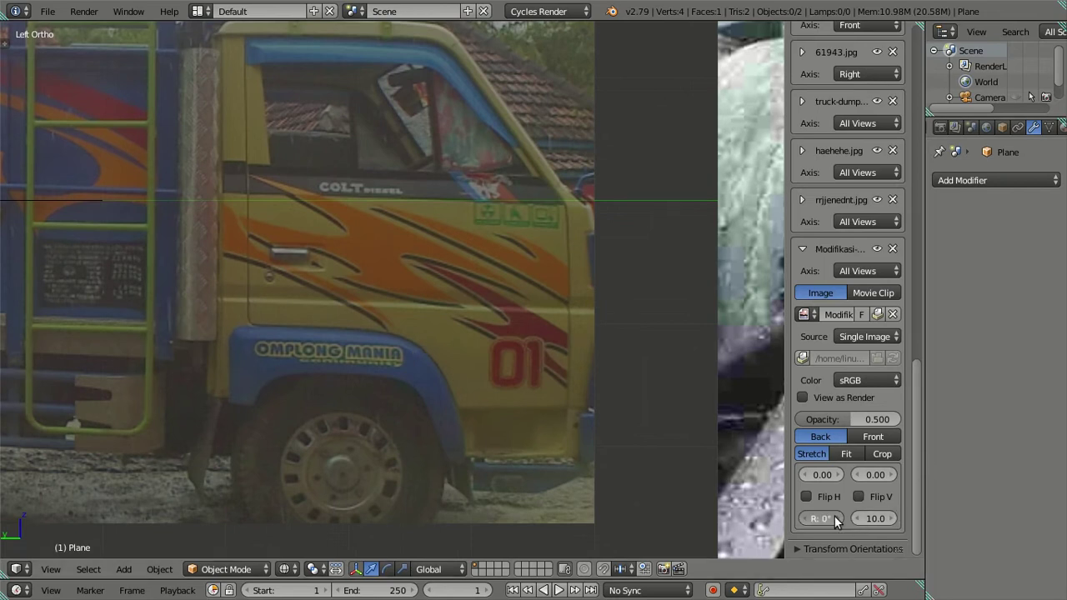
pyautogui.moveTo(834, 516); pyautogui.dragTo(804, 518)
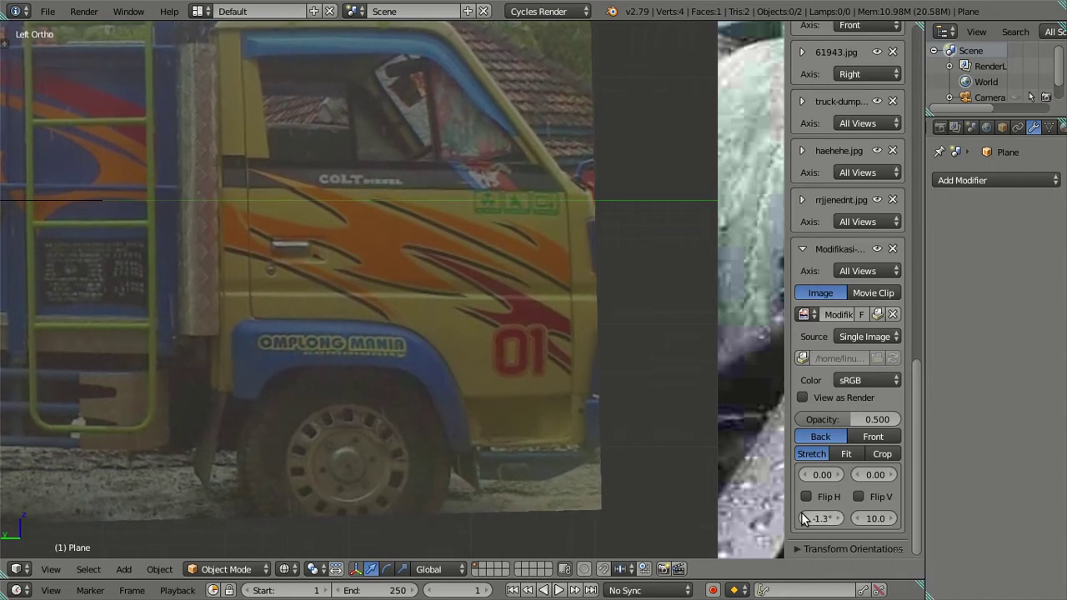
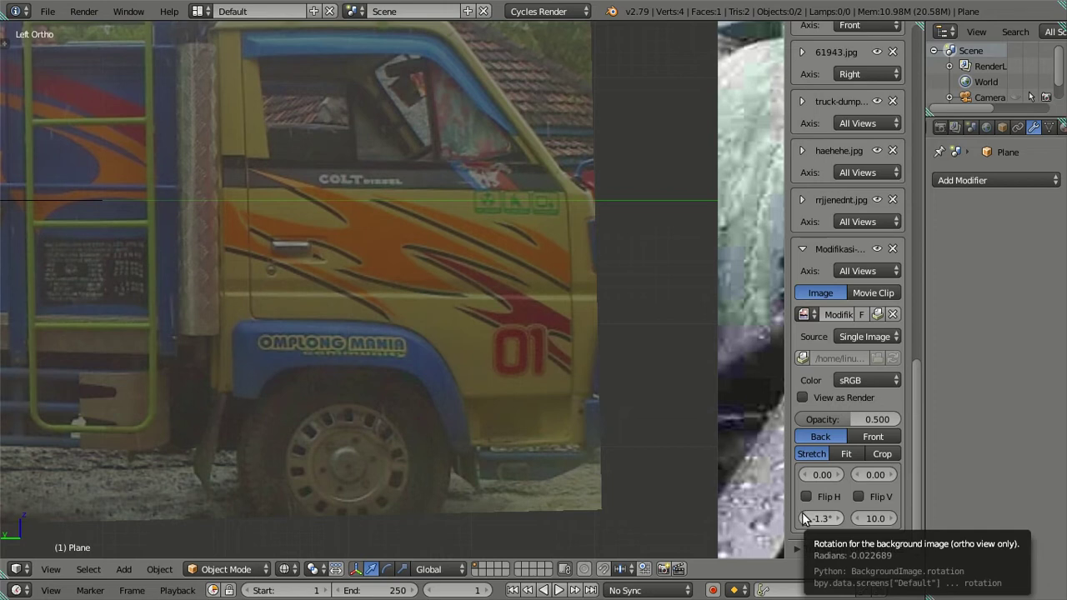
# Straighten the blue truck photo to 0° rotation and offset it to X -10.2, Y 7.00
pyautogui.click(813, 518)
pyautogui.write('0')
pyautogui.press('Return')
pyautogui.scroll(-3, 515, 369)
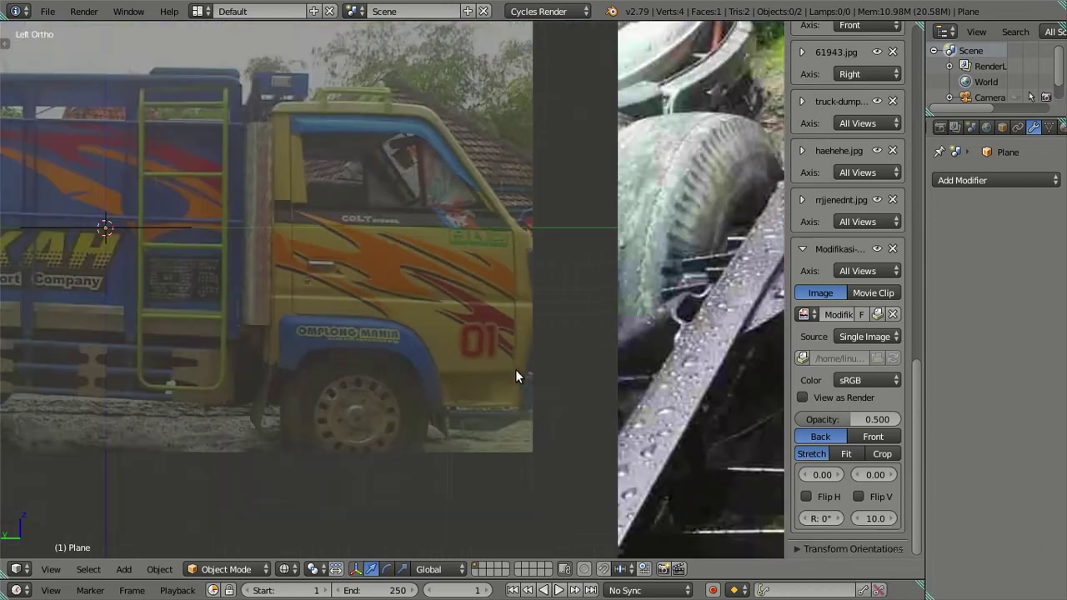
pyautogui.scroll(-3, 545, 367)
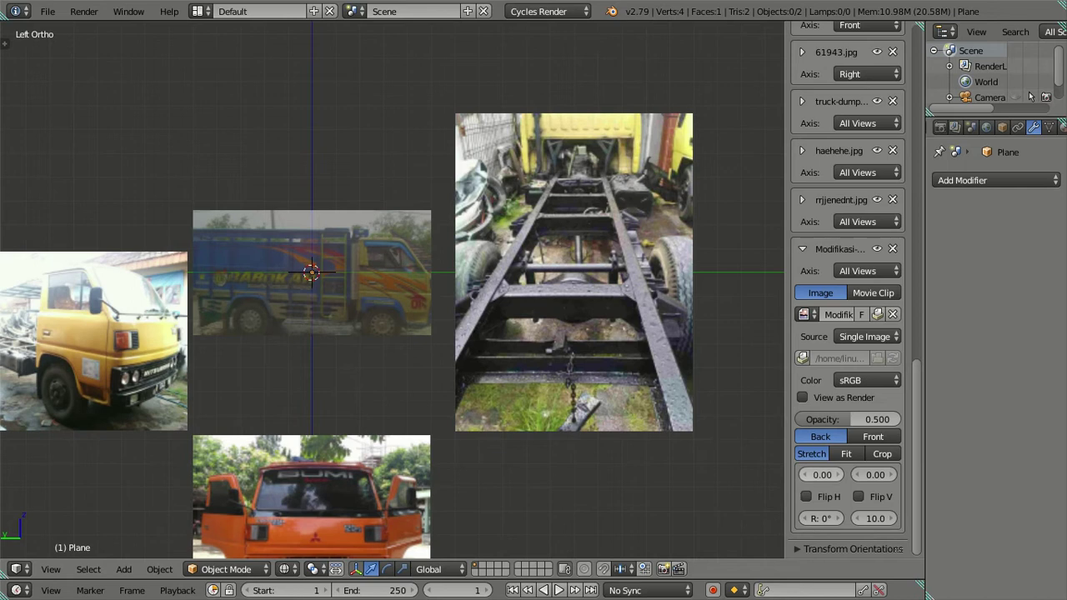
pyautogui.moveTo(822, 474); pyautogui.dragTo(750, 474)
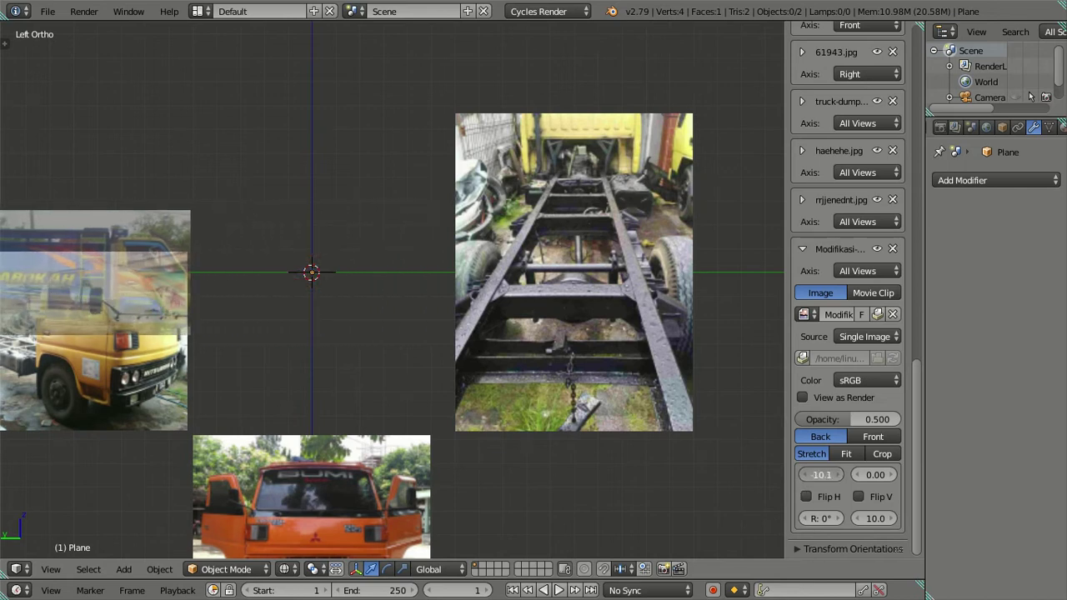
pyautogui.moveTo(875, 474); pyautogui.dragTo(1000, 474)
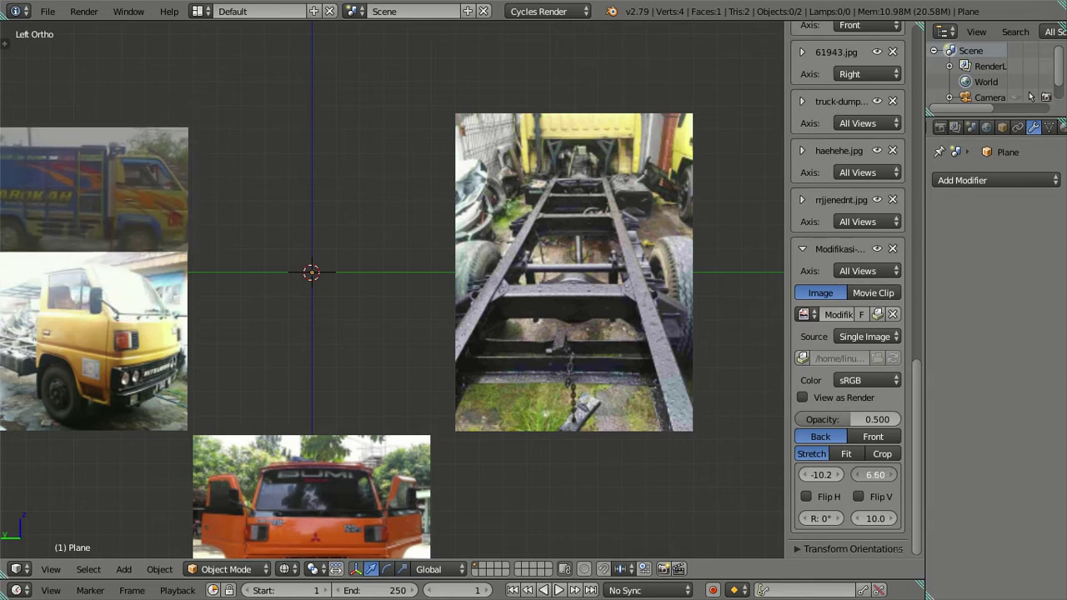
# Set the photo's opacity to 1.0, collapse its entry, and switch to the front view
pyautogui.moveTo(864, 419); pyautogui.dragTo(900, 419)
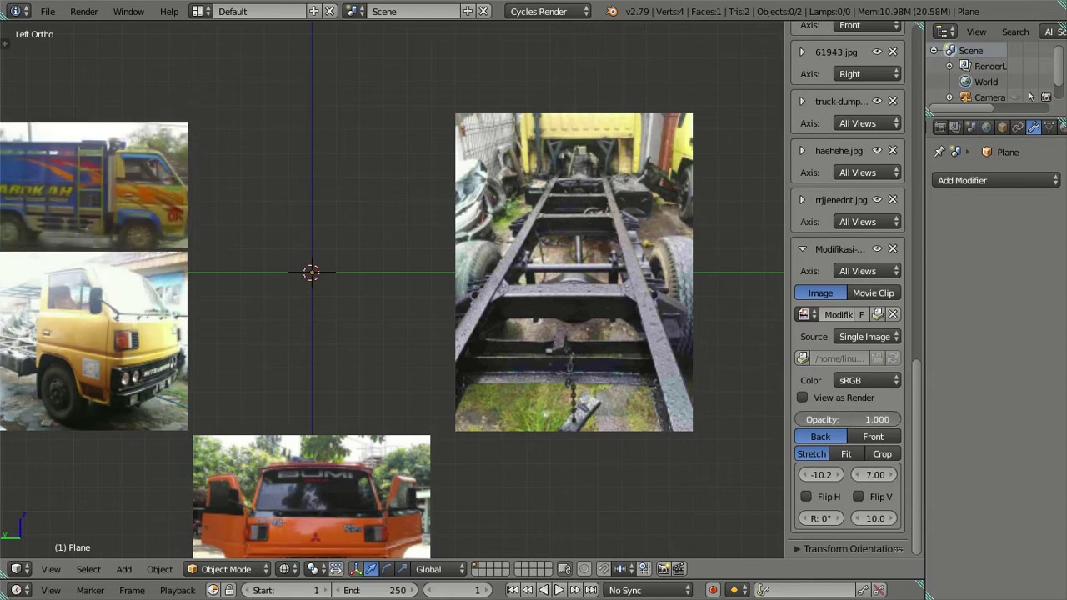
pyautogui.click(800, 249)
pyautogui.press('KP_1')
pyautogui.scroll(-2, 608, 309)
pyautogui.scroll(3, 552, 328)
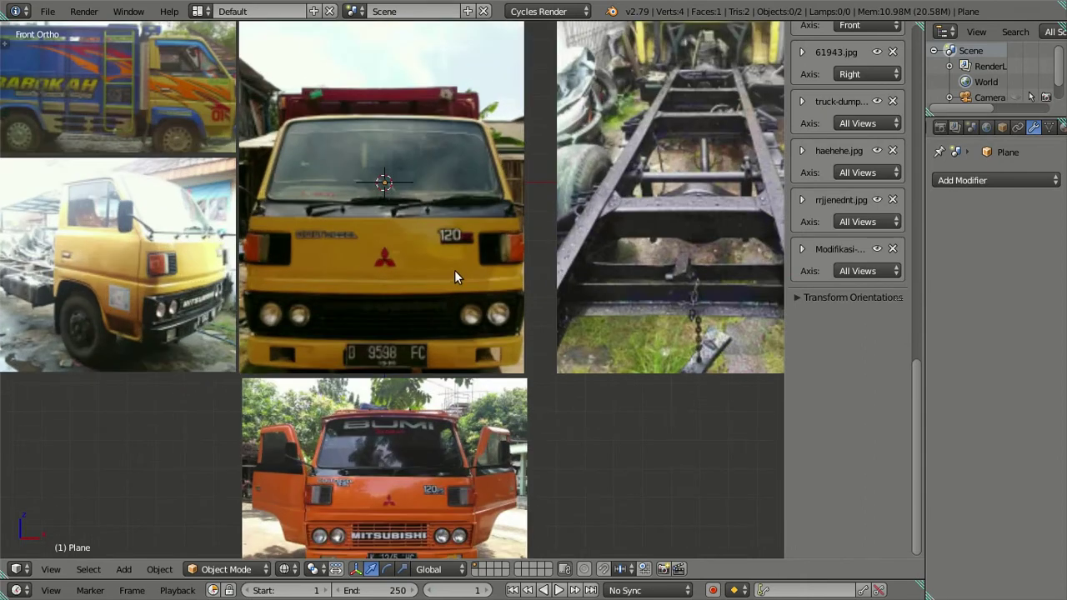
# Collapse the Background Images section in the sidebar
pyautogui.scroll(1, 450, 300)
pyautogui.scroll(2, 445, 325)
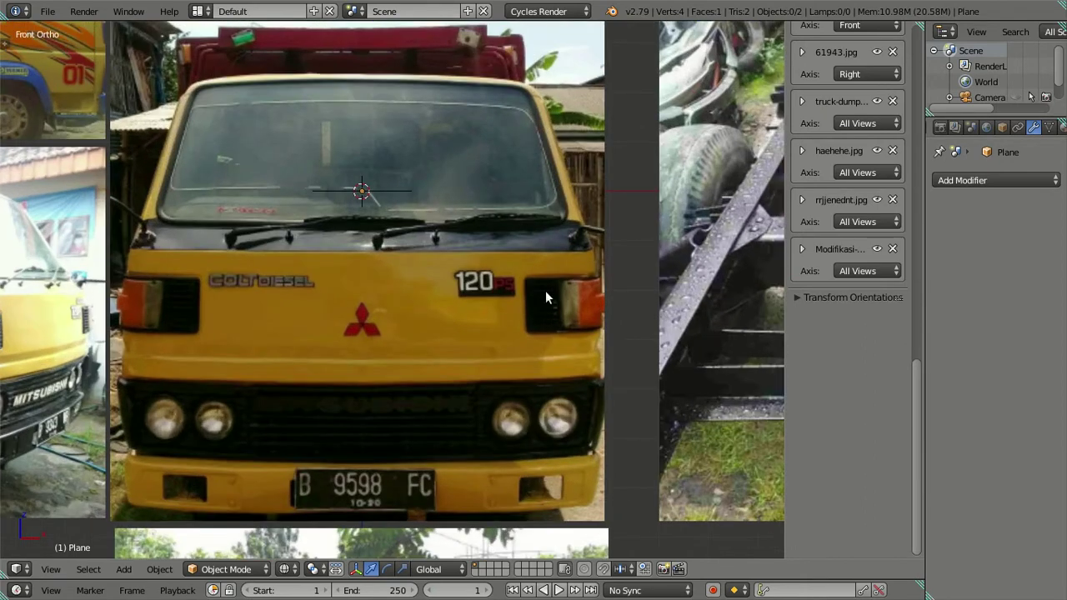
pyautogui.moveTo(919, 378); pyautogui.dragTo(917, 167)
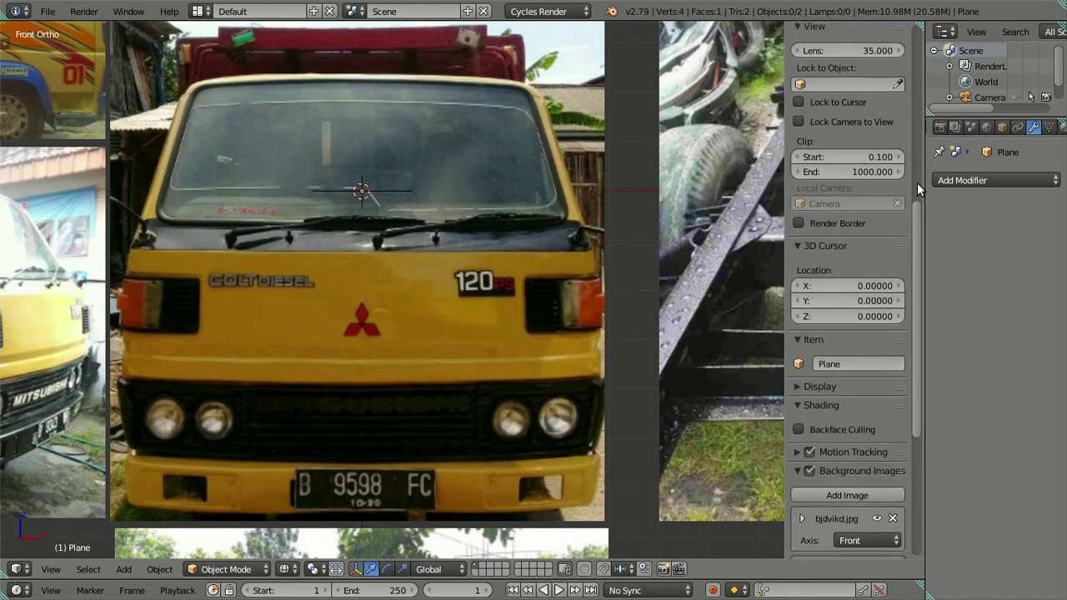
pyautogui.click(797, 485)
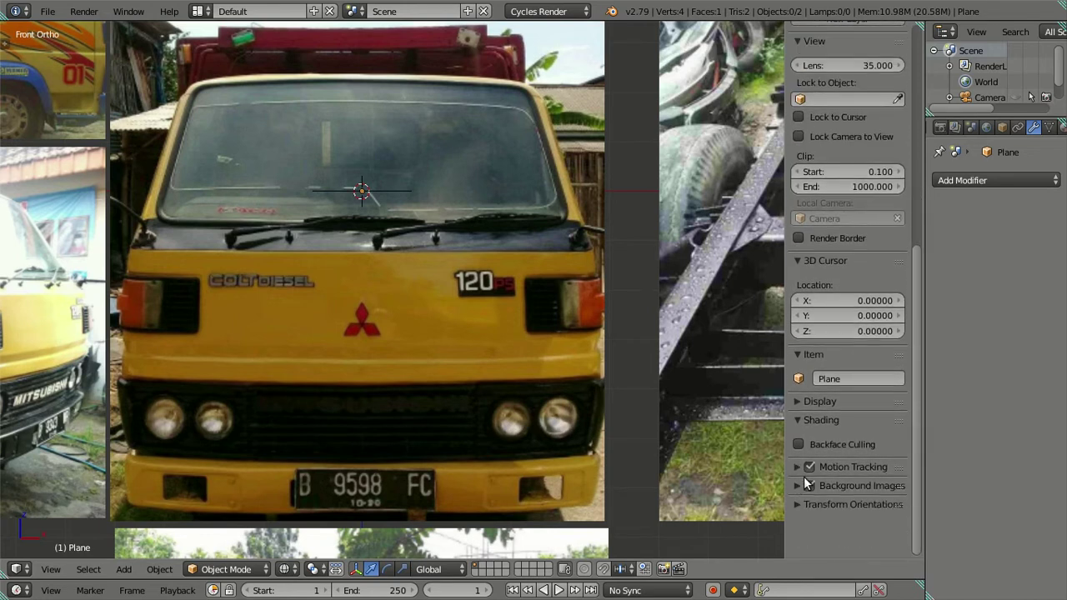
pyautogui.moveTo(913, 301); pyautogui.dragTo(922, 59)
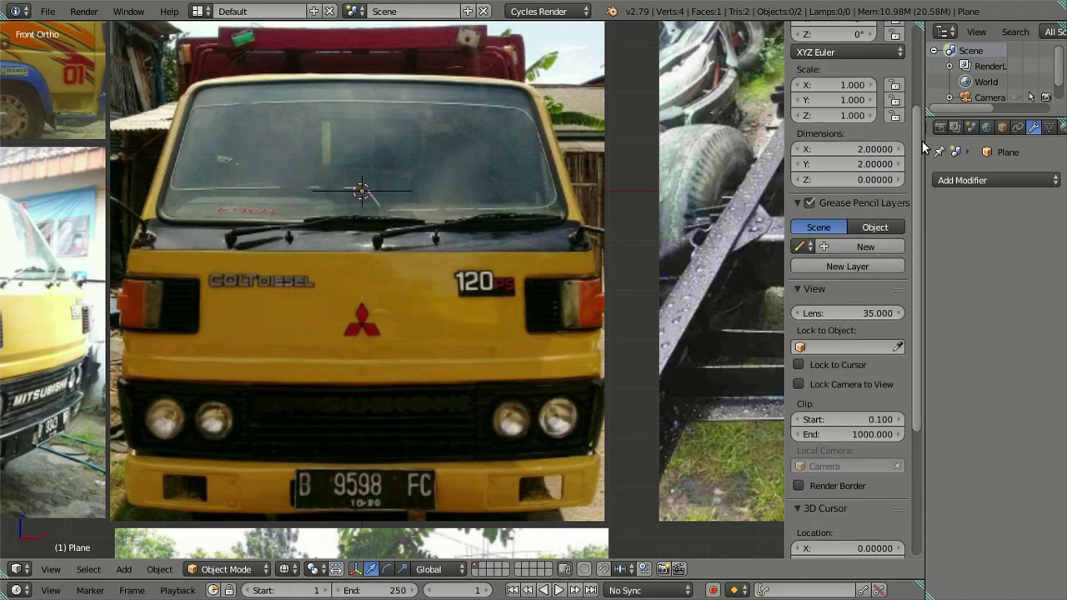
# Orbit to an angled view, enter Edit Mode on the plane, and deselect all vertices
pyautogui.moveTo(335, 260)
pyautogui.mouseDown(button='middle')
pyautogui.moveTo(279, 287)
pyautogui.moveTo(264, 273)
pyautogui.moveTo(270, 348)
pyautogui.moveTo(332, 339)
pyautogui.mouseUp(button='middle')
pyautogui.press('Tab')
pyautogui.scroll(2, 334, 314)
pyautogui.press('a')
pyautogui.scroll(4, 203, 333)
pyautogui.moveTo(203, 332)
pyautogui.keyDown('shift'); pyautogui.mouseDown(button='middle')
pyautogui.moveTo(631, 353)
pyautogui.moveTo(507, 365)
pyautogui.mouseUp(button='middle'); pyautogui.keyUp('shift')
# Loop-cut the plane down the centre and delete its left half face
pyautogui.hotkey('ctrl', 'r')
pyautogui.click(341, 221)
pyautogui.rightClick(341, 222)
pyautogui.keyDown('shift'); pyautogui.rightClick(253, 239); pyautogui.keyUp('shift')
pyautogui.keyDown('shift'); pyautogui.rightClick(293, 366); pyautogui.keyUp('shift')
pyautogui.press('x')
pyautogui.click(407, 308)
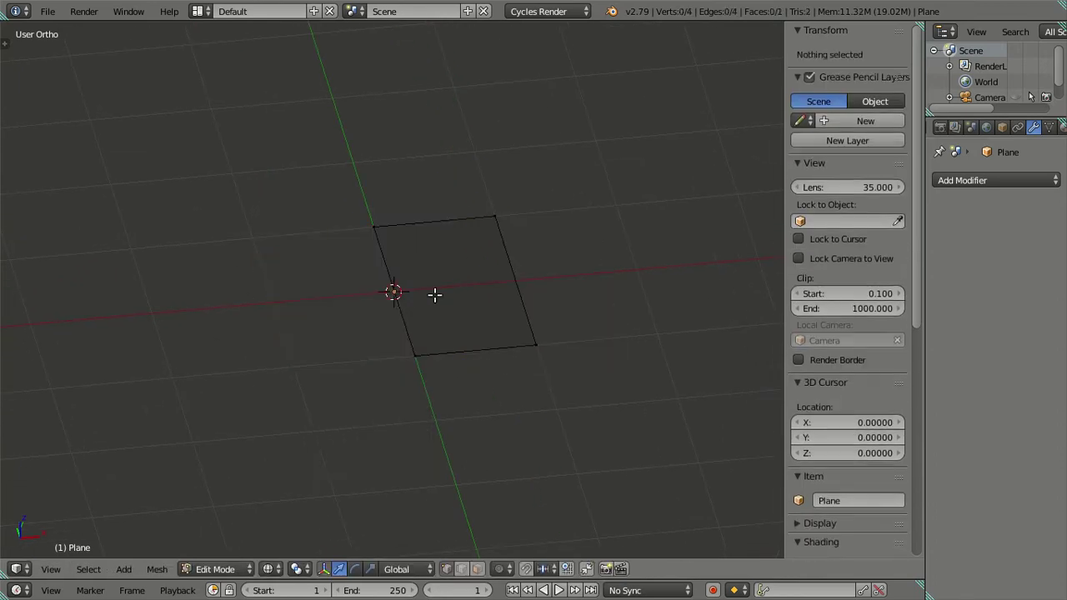
# Add a Mirror modifier to the half plane and select all its vertices in front view
pyautogui.click(1008, 182)
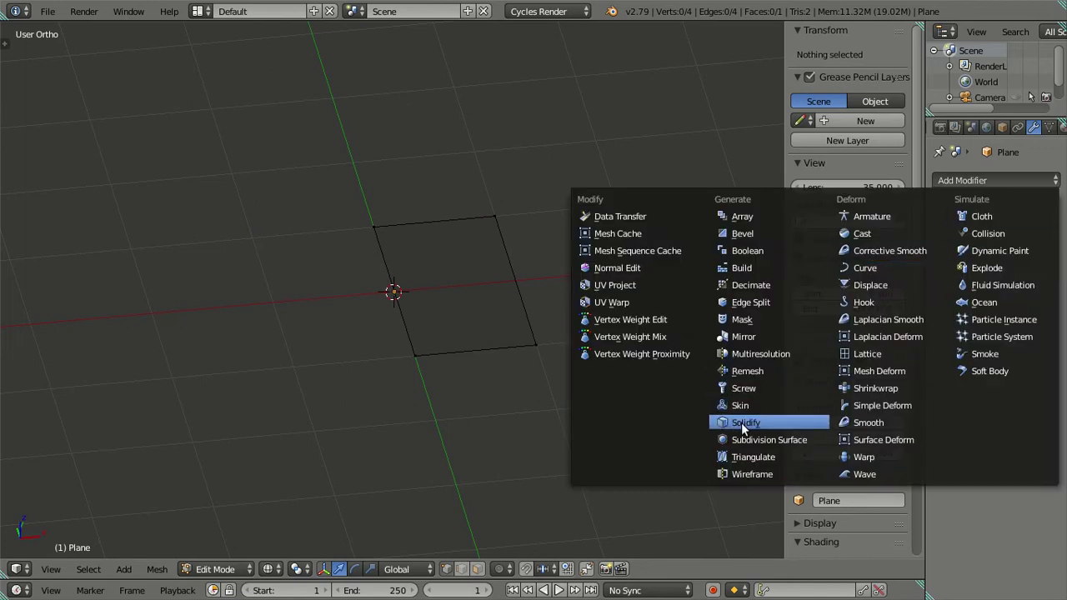
pyautogui.click(735, 336)
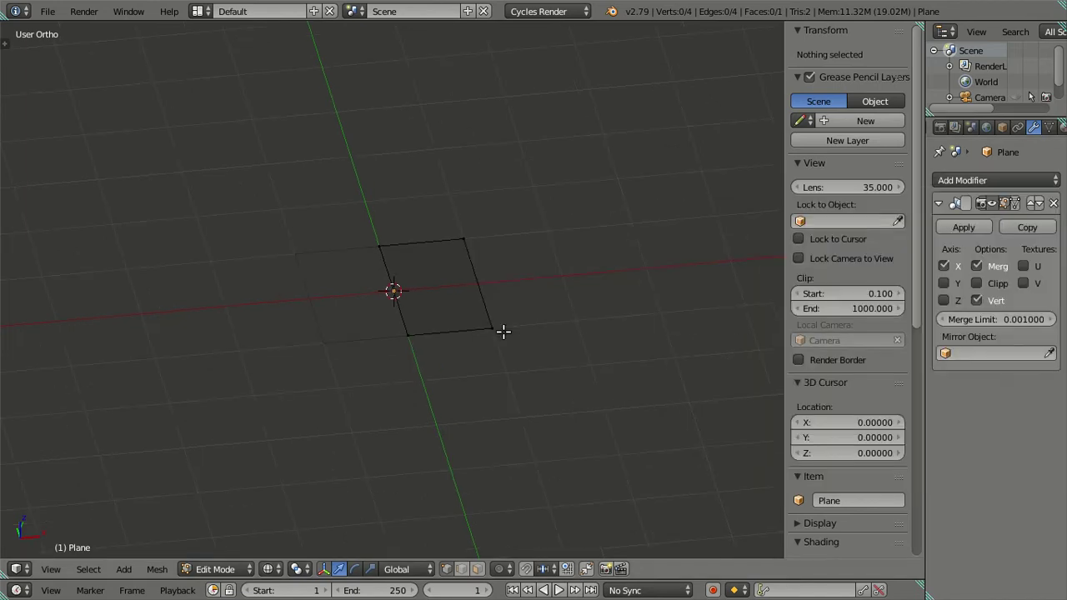
pyautogui.press('KP_1')
pyautogui.scroll(2, 491, 326)
pyautogui.press('a')
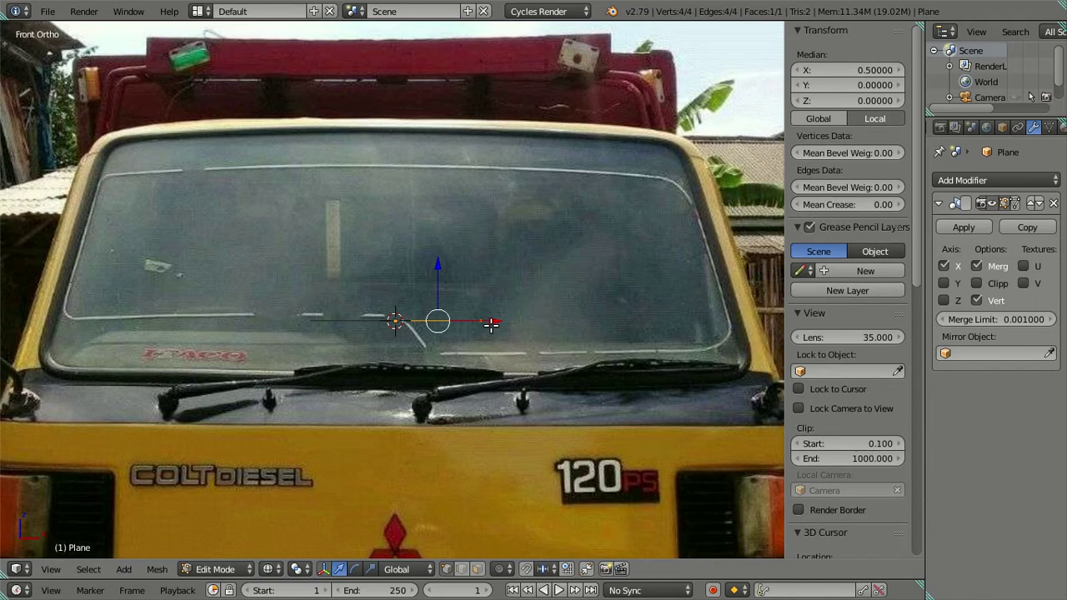
# Frame the side reference photos in the right view and return to Object Mode
pyautogui.press('KP_3')
pyautogui.scroll(-2, 491, 325)
pyautogui.keyDown('shift'); pyautogui.moveTo(491, 324); pyautogui.dragTo(367, 302, button='middle'); pyautogui.keyUp('shift')
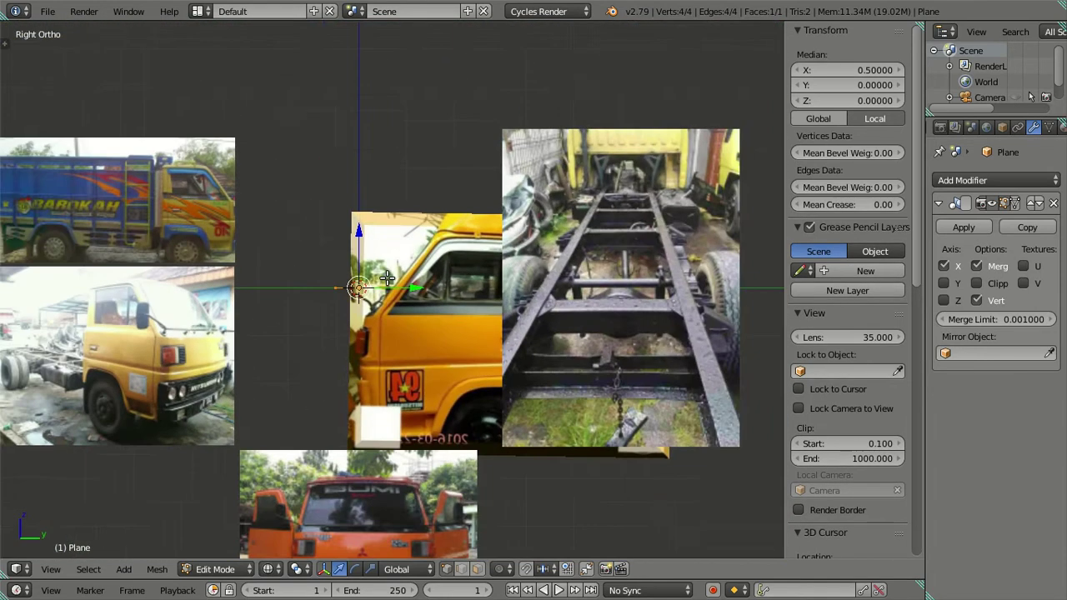
pyautogui.scroll(-4, 383, 278)
pyautogui.keyDown('shift'); pyautogui.moveTo(514, 292); pyautogui.dragTo(388, 262, button='middle'); pyautogui.keyUp('shift')
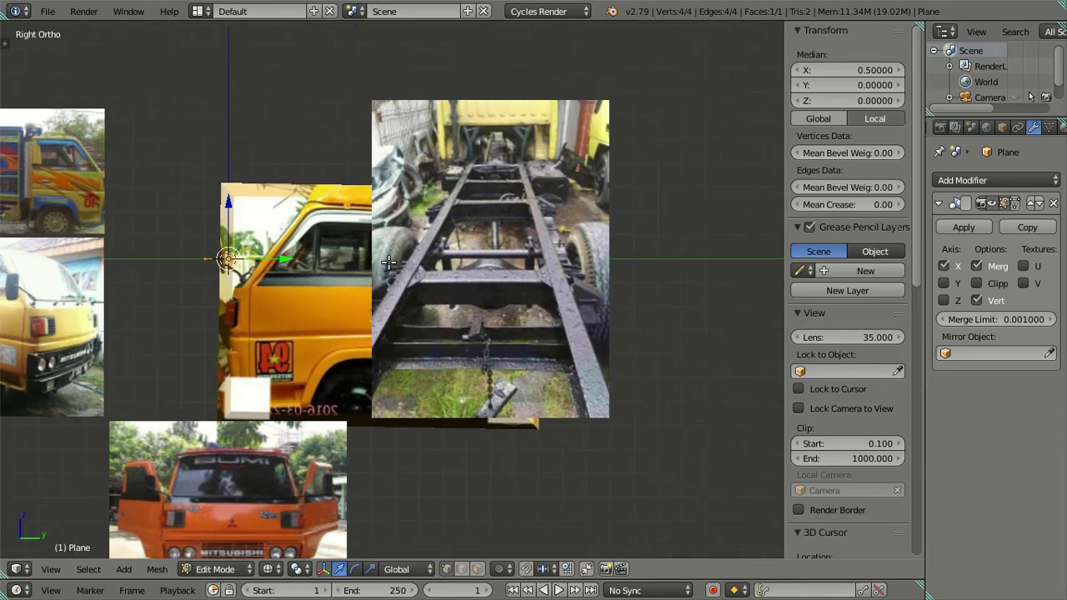
pyautogui.scroll(-4, 828, 380)
pyautogui.scroll(-7, 828, 380)
pyautogui.scroll(-4, 828, 381)
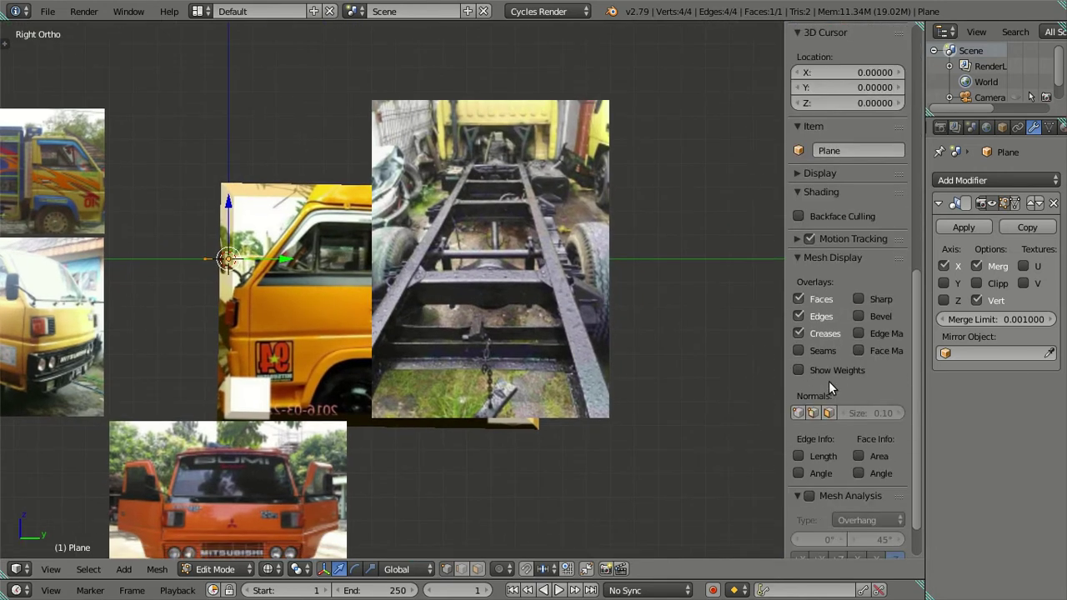
pyautogui.scroll(-3, 829, 381)
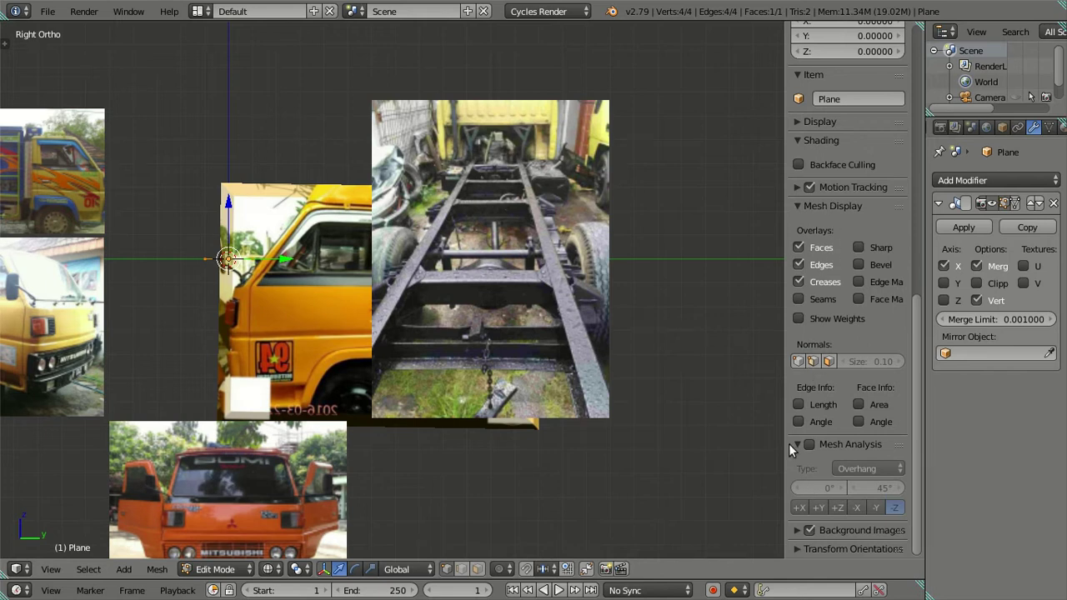
pyautogui.press('Tab')
# Expand Background Images and toggle the left, bottom and chassis photos to identify them
pyautogui.click(793, 313)
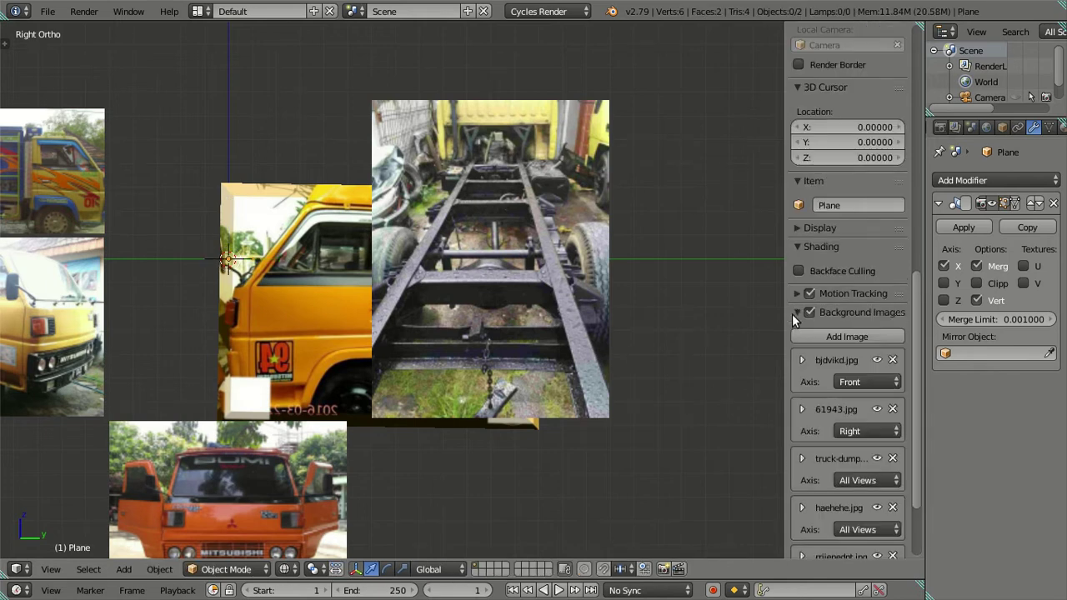
pyautogui.scroll(-3, 814, 345)
pyautogui.click(799, 406)
pyautogui.click(798, 405)
pyautogui.click(875, 402)
pyautogui.click(875, 402)
pyautogui.click(874, 353)
pyautogui.click(873, 353)
pyautogui.click(873, 450)
pyautogui.click(874, 451)
# Slide the rrjjenednt.jpg chassis photo right to an X offset of 14.0
pyautogui.click(800, 450)
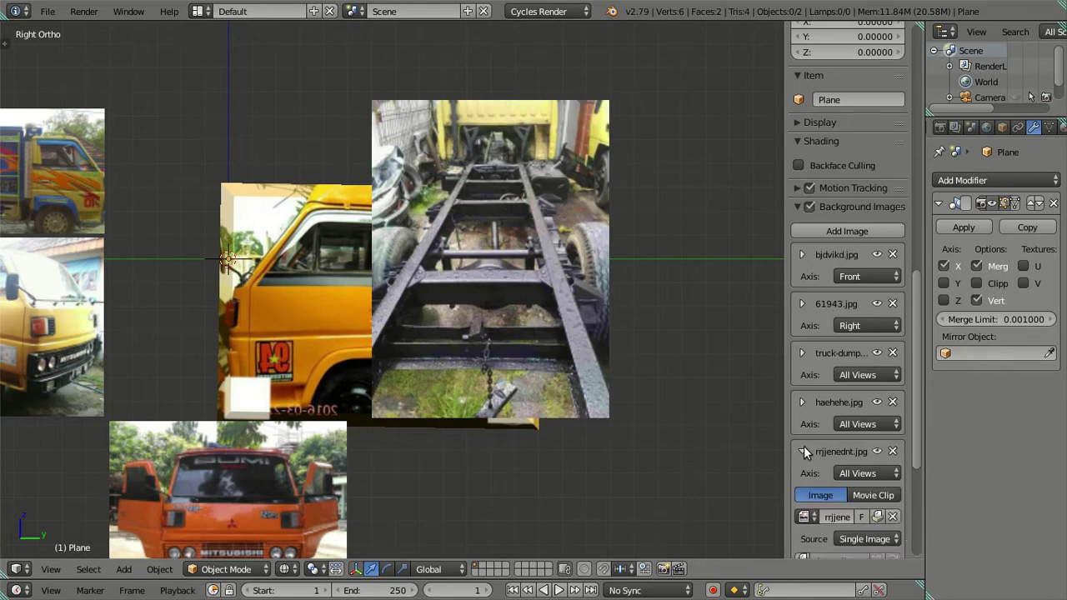
pyautogui.scroll(-4, 813, 425)
pyautogui.scroll(-4, 827, 426)
pyautogui.moveTo(835, 426)
pyautogui.mouseDown()
pyautogui.moveTo(883, 425)
pyautogui.moveTo(815, 427)
pyautogui.mouseUp()
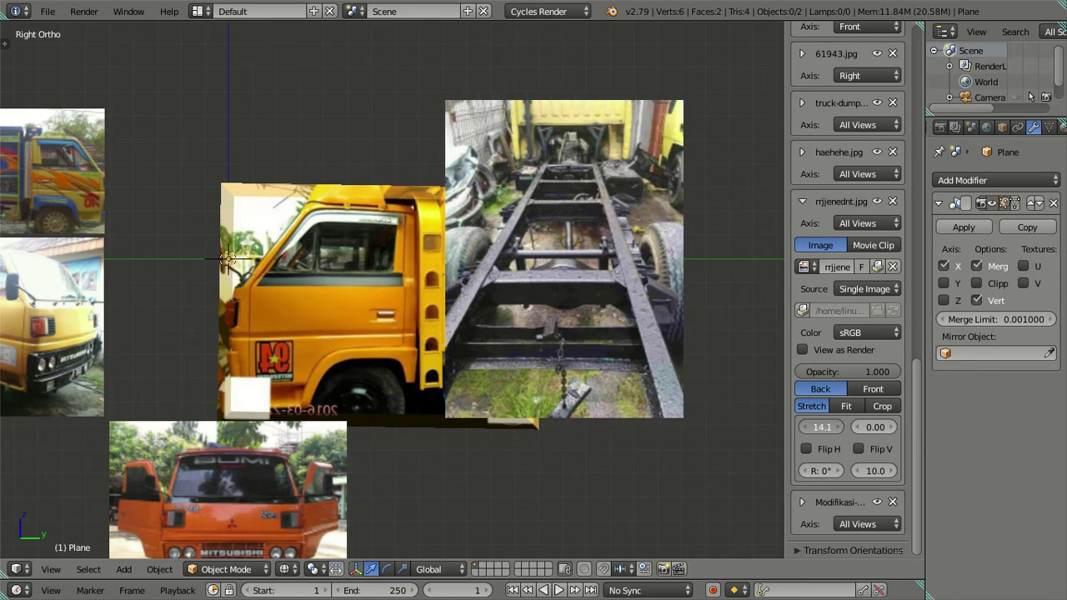
pyautogui.moveTo(832, 426); pyautogui.dragTo(813, 426)
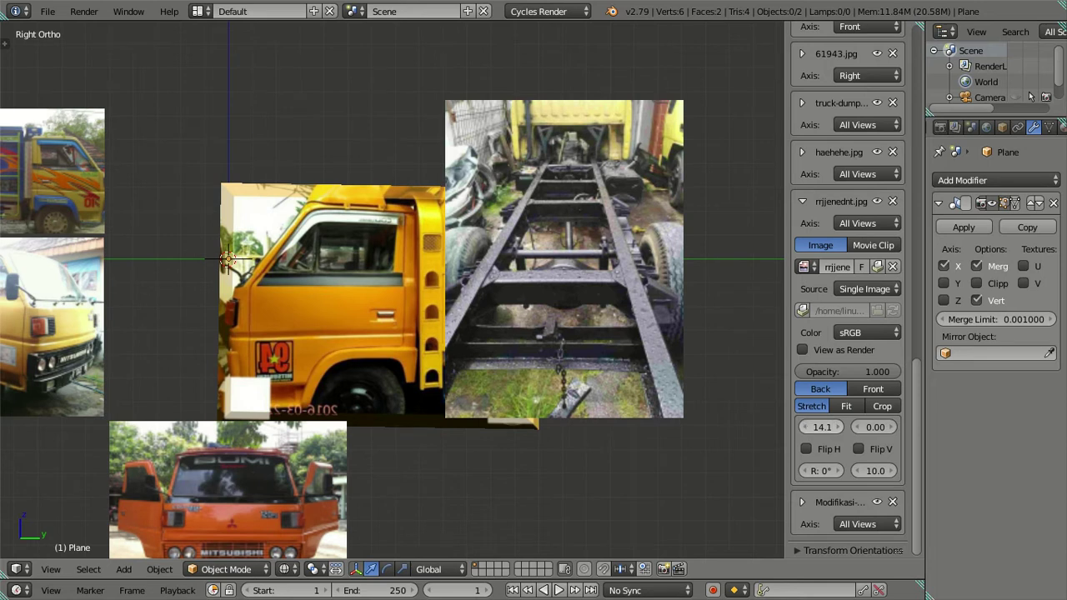
# Select the plane and collapse the chassis photo and Background Images panels
pyautogui.rightClick(460, 315)
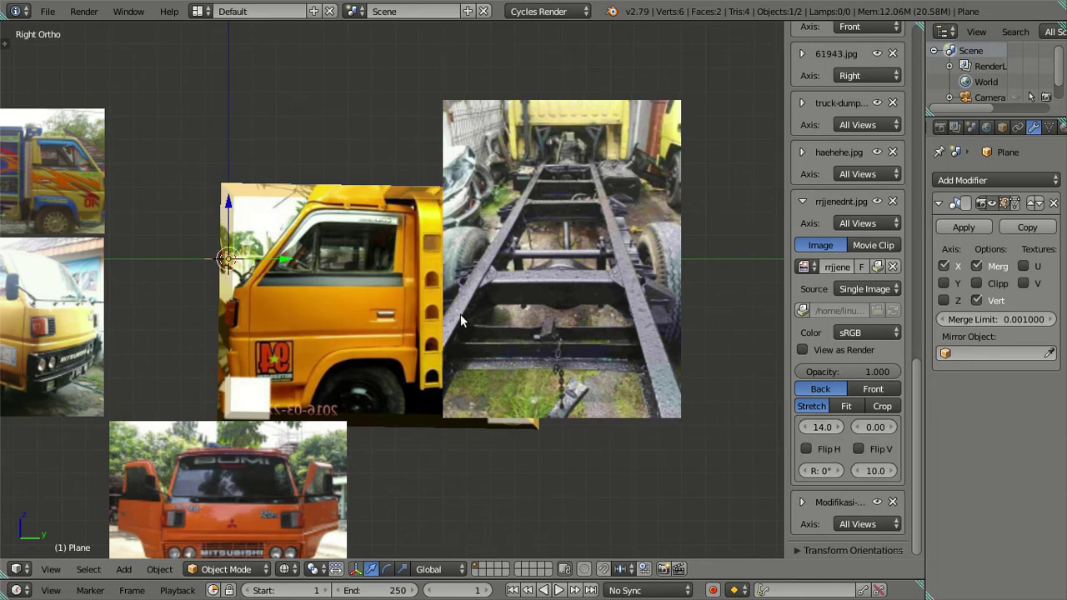
pyautogui.click(802, 201)
pyautogui.scroll(4, 826, 267)
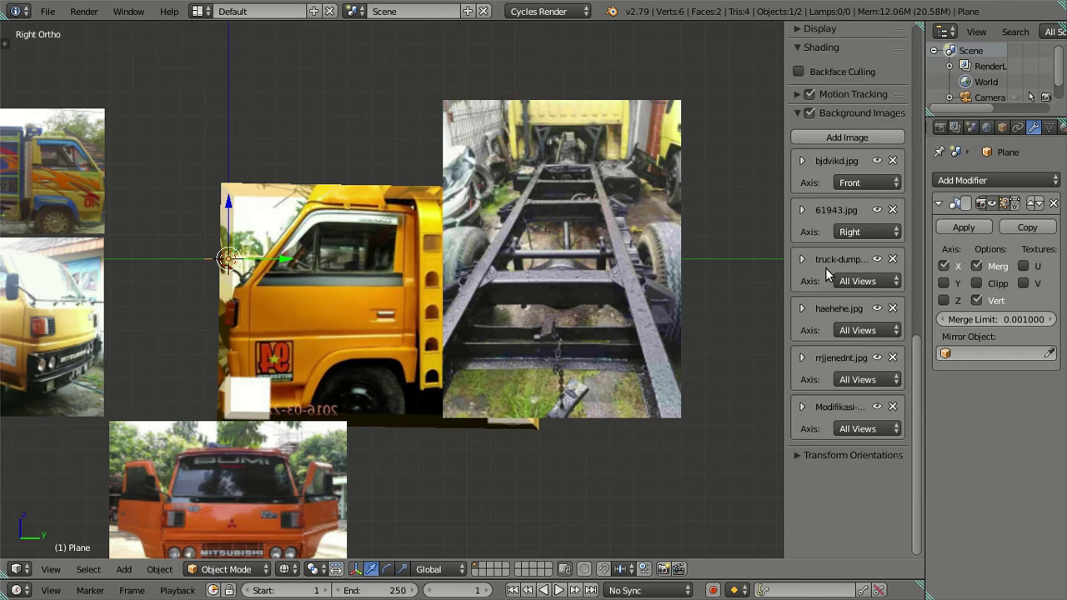
pyautogui.scroll(3, 825, 267)
pyautogui.click(797, 238)
pyautogui.scroll(4, 866, 373)
pyautogui.scroll(4, 838, 370)
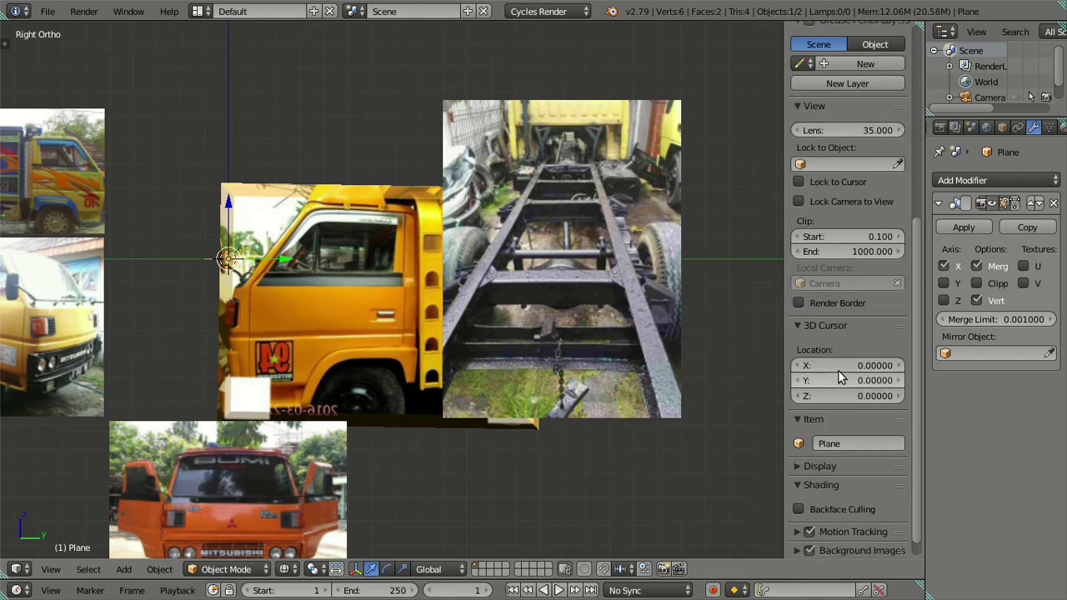
pyautogui.scroll(4, 837, 370)
pyautogui.scroll(4, 400, 293)
pyautogui.scroll(-5, 447, 296)
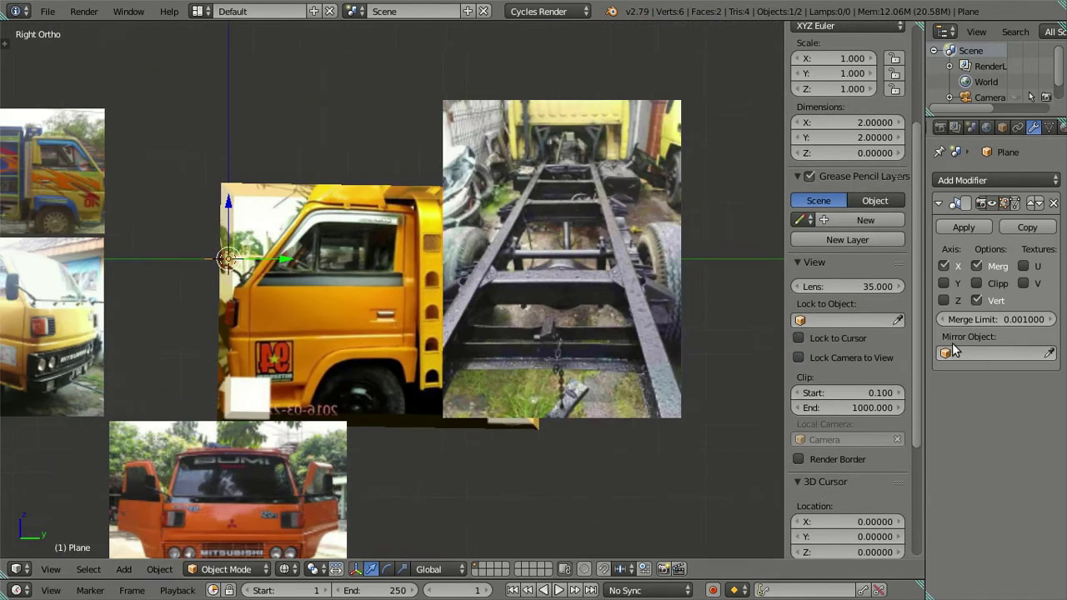
pyautogui.scroll(6, 447, 296)
pyautogui.scroll(1, 854, 354)
pyautogui.scroll(4, 856, 358)
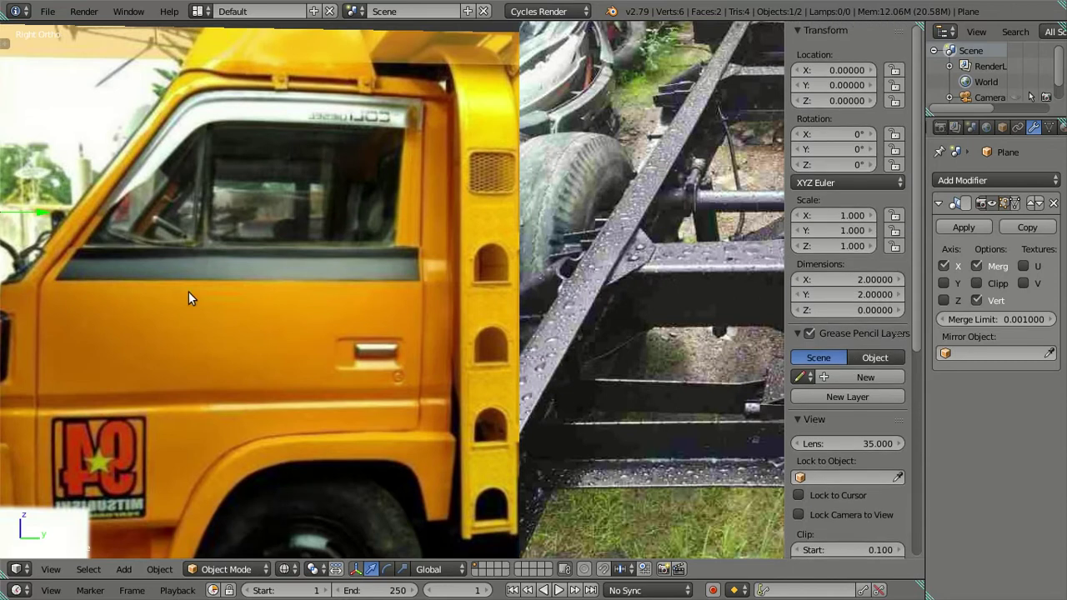
# In Edit Mode, move the plane forward to Y 5.40 and raise it toward the roof
pyautogui.press('Tab')
pyautogui.scroll(-2, 374, 312)
pyautogui.scroll(-1, 275, 285)
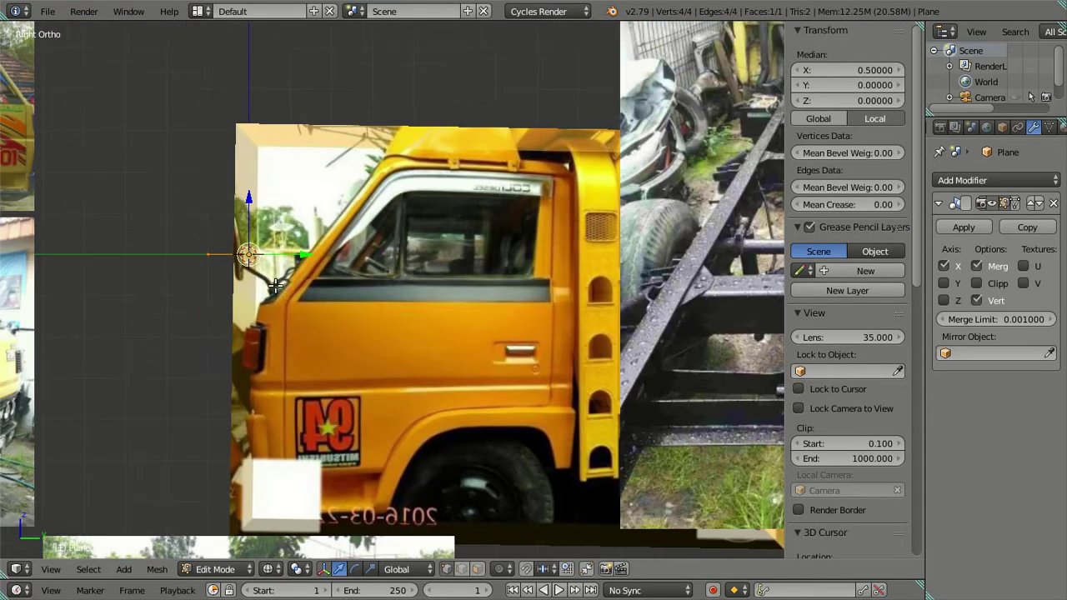
pyautogui.moveTo(302, 255); pyautogui.dragTo(482, 251)
pyautogui.keyDown('shift'); pyautogui.moveTo(505, 243); pyautogui.dragTo(380, 281, button='middle'); pyautogui.keyUp('shift')
pyautogui.scroll(2, 425, 266)
pyautogui.moveTo(381, 281); pyautogui.dragTo(372, 123)
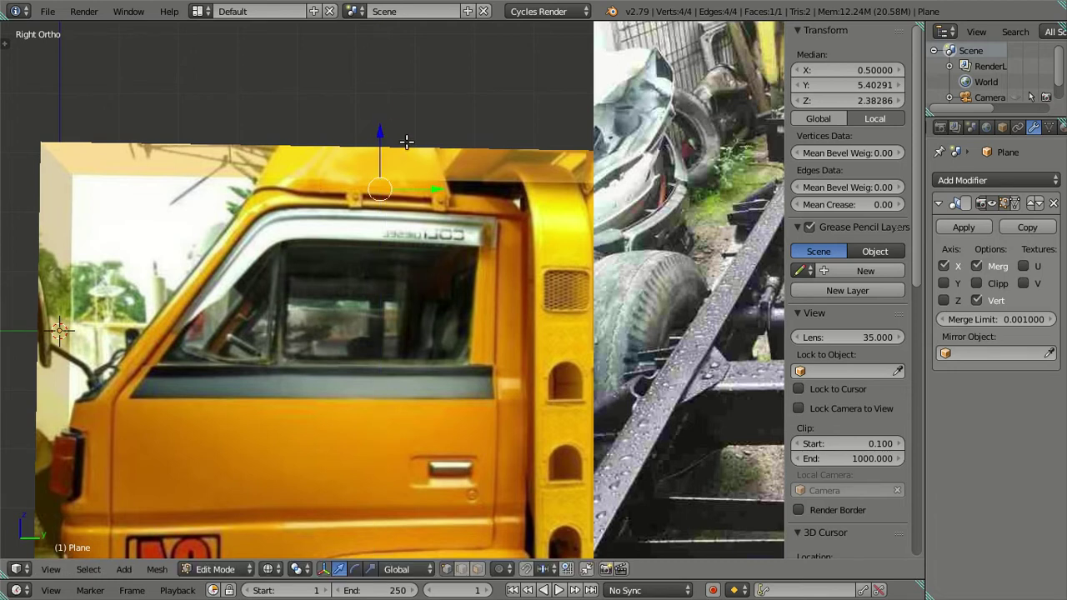
pyautogui.moveTo(432, 188)
pyautogui.mouseDown()
pyautogui.moveTo(369, 174)
pyautogui.moveTo(388, 175)
pyautogui.mouseUp()
# In the side view, lower the plane onto the cab roofline at median Z 2.36458
pyautogui.press('KP_1')
pyautogui.scroll(2, 424, 185)
pyautogui.keyDown('shift'); pyautogui.moveTo(424, 185); pyautogui.dragTo(355, 287, button='middle'); pyautogui.keyUp('shift')
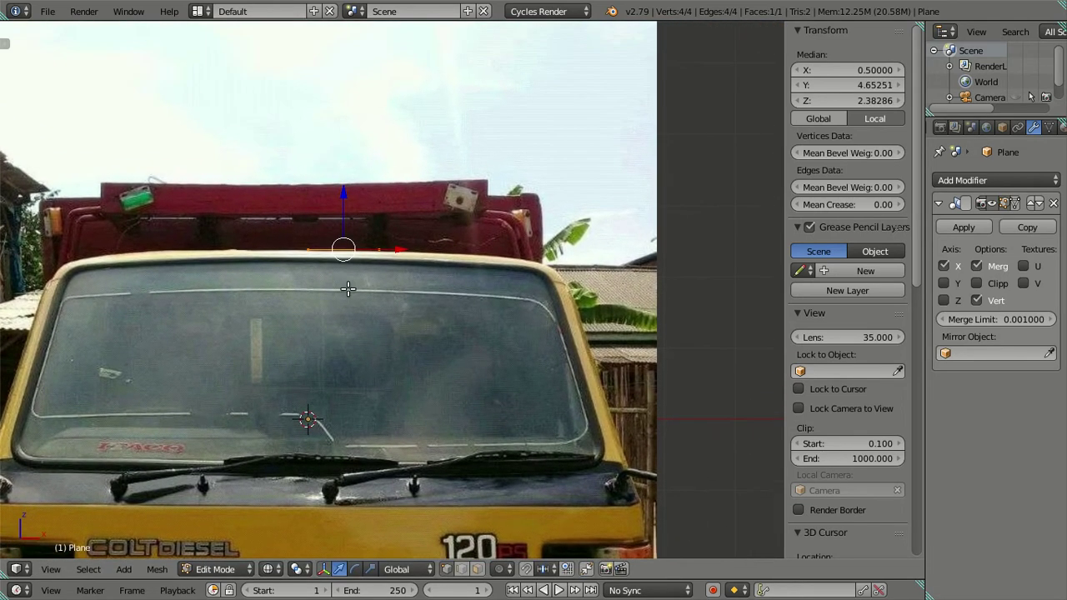
pyautogui.press('KP_3')
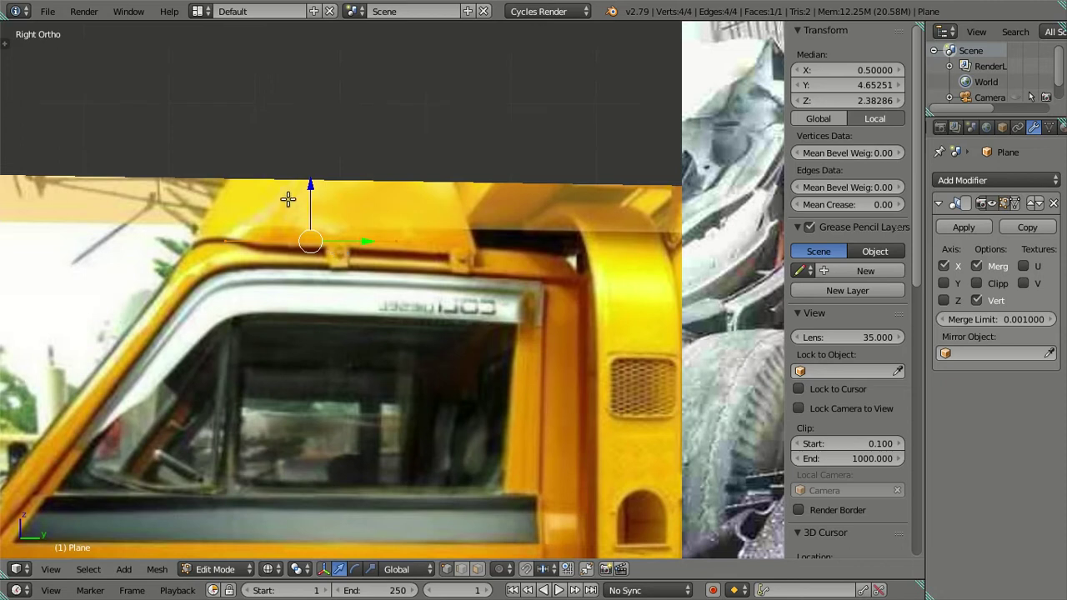
pyautogui.moveTo(306, 179)
pyautogui.mouseDown()
pyautogui.moveTo(349, 188)
pyautogui.moveTo(352, 212)
pyautogui.mouseUp()
pyautogui.press('KP_1')
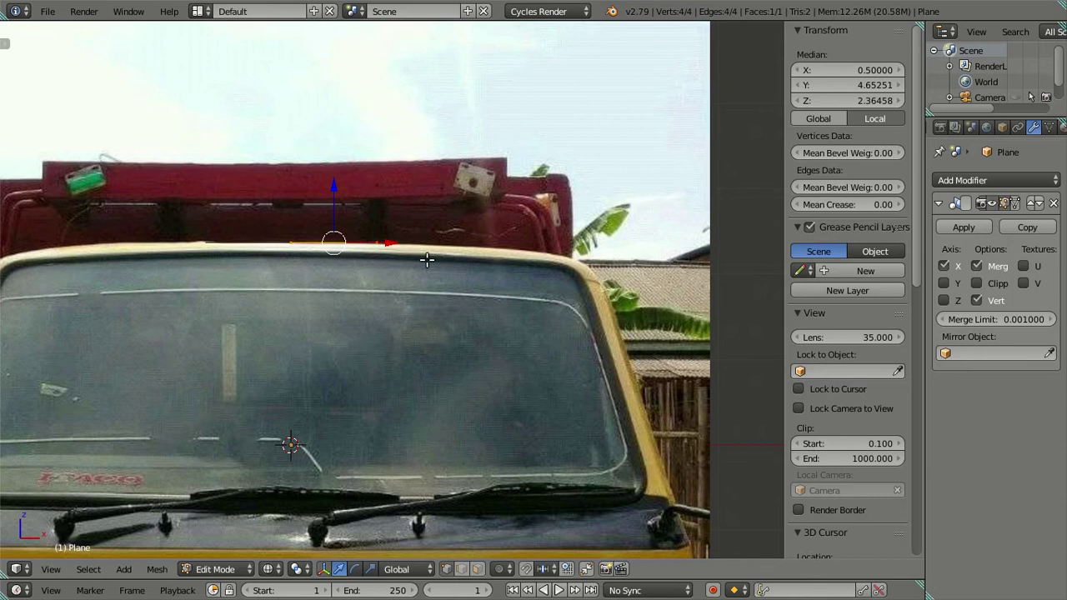
pyautogui.scroll(2, 383, 250)
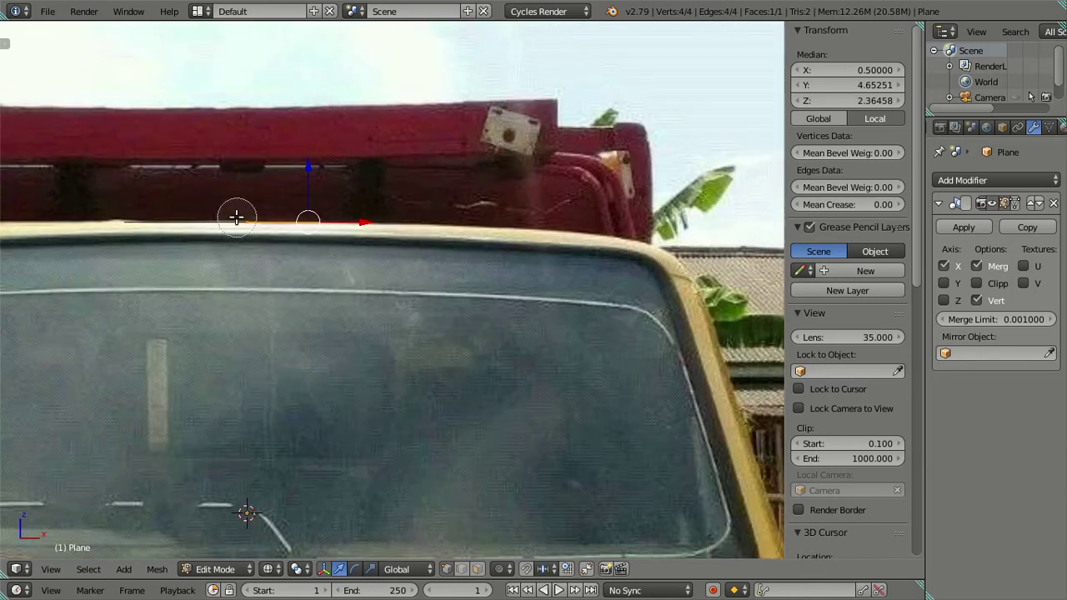
# Select the plane's outer edge in the front reference view and nudge it slightly vertically
pyautogui.rightClick(246, 218)
pyautogui.press('z')
pyautogui.press('z')
pyautogui.press('KP_0')
pyautogui.press('z')
pyautogui.press('z')
pyautogui.press('KP_0')
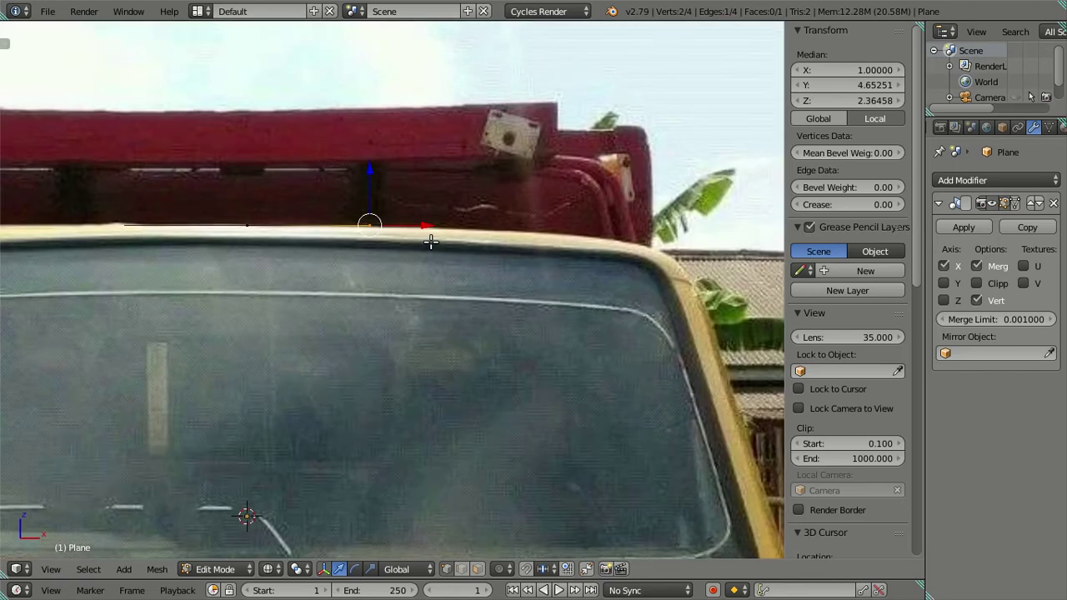
pyautogui.moveTo(369, 160); pyautogui.dragTo(373, 163)
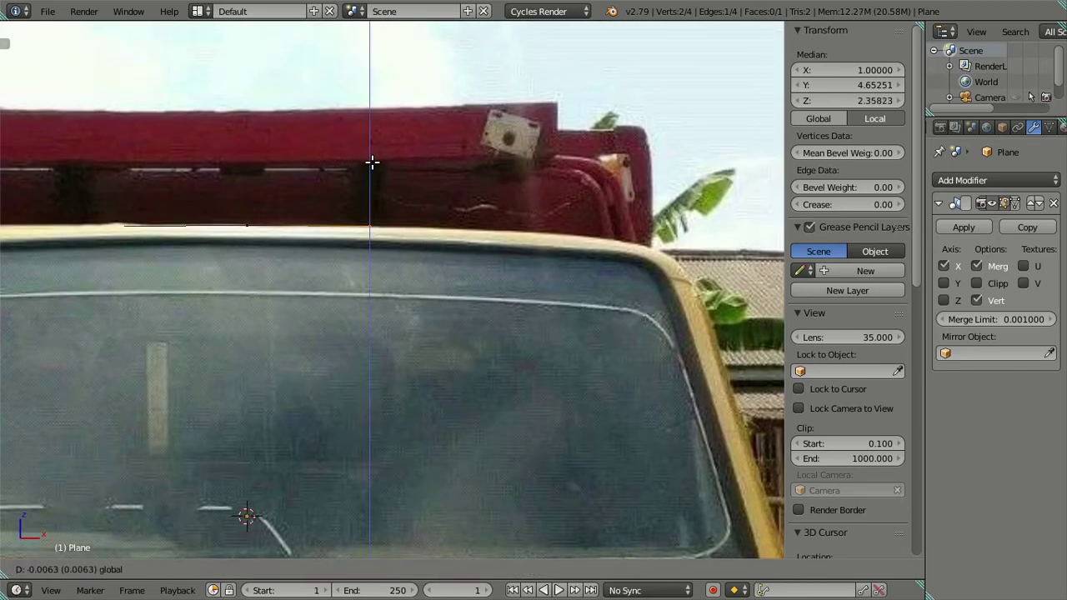
pyautogui.click(374, 162)
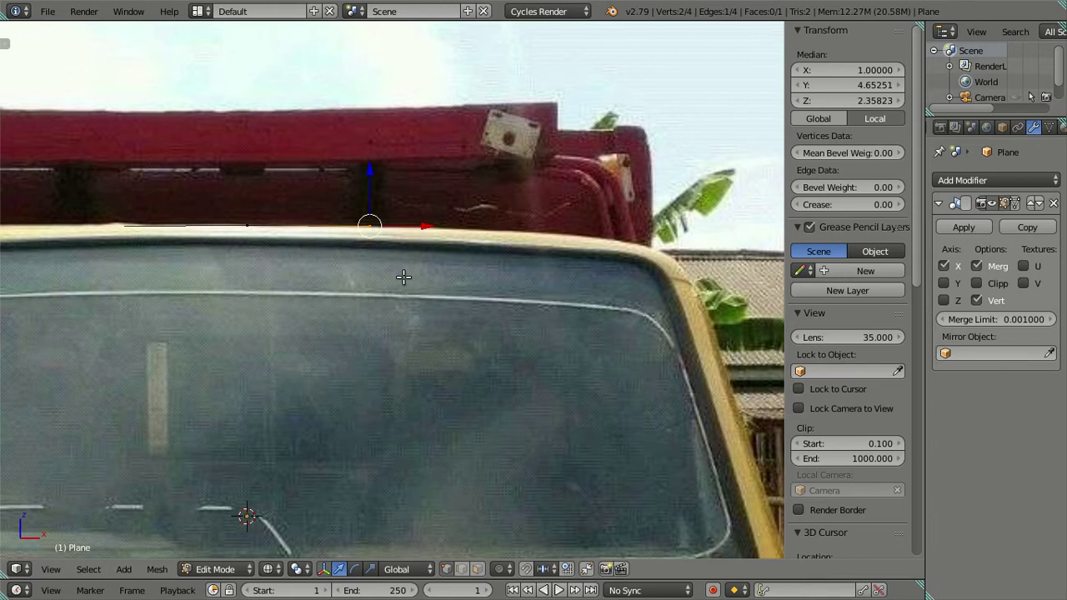
pyautogui.press('g')
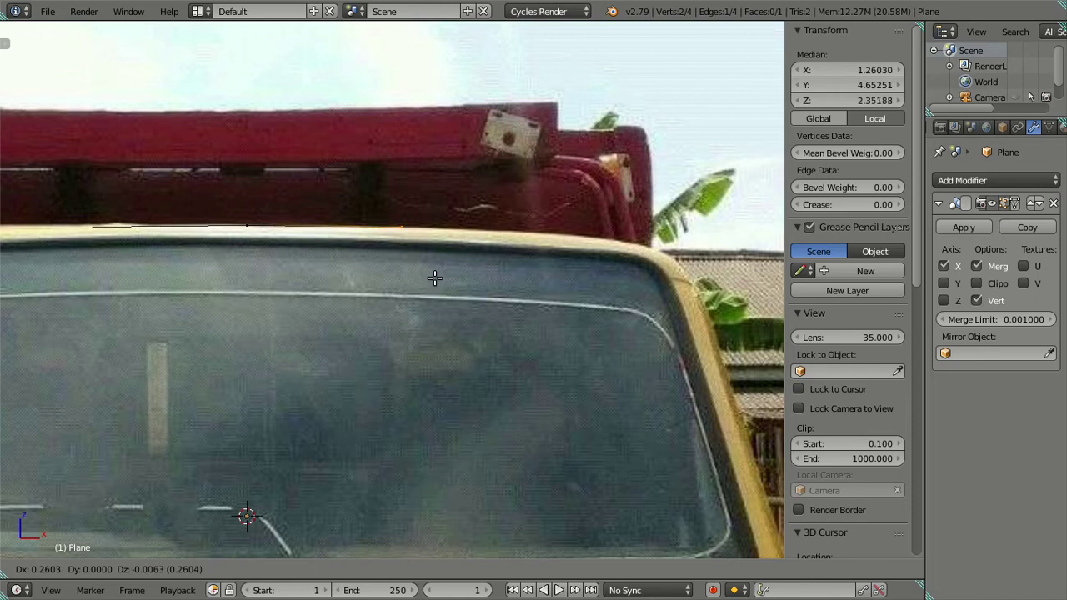
pyautogui.press('Escape')
# Slide the selected edge outward partway along the roof line
pyautogui.scroll(-4, 435, 278)
pyautogui.scroll(-3, 435, 275)
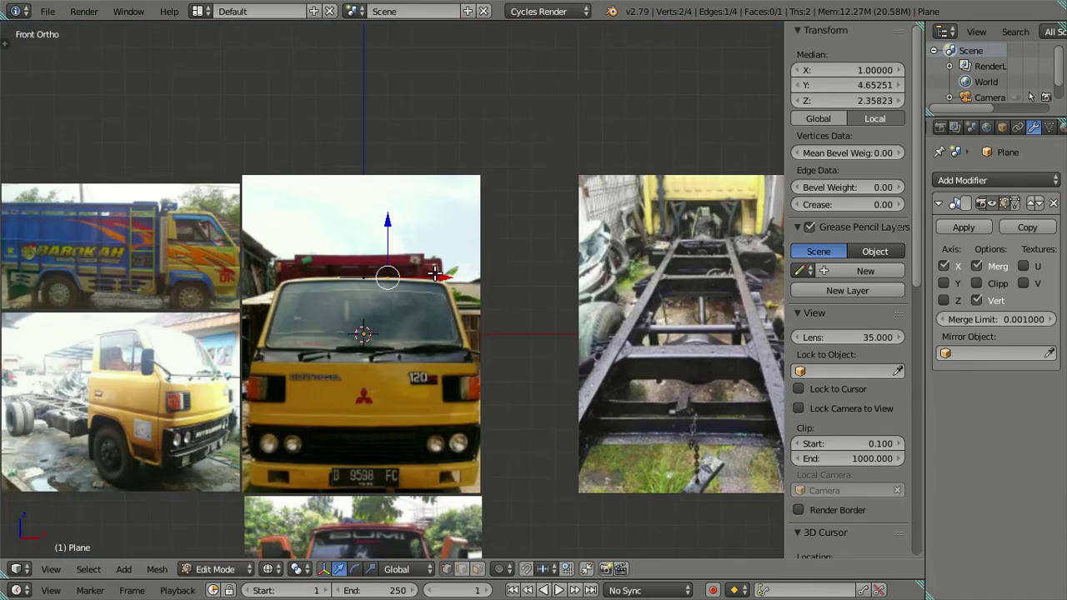
pyautogui.scroll(3, 435, 275)
pyautogui.scroll(2, 433, 271)
pyautogui.scroll(1, 429, 271)
pyautogui.press('g')
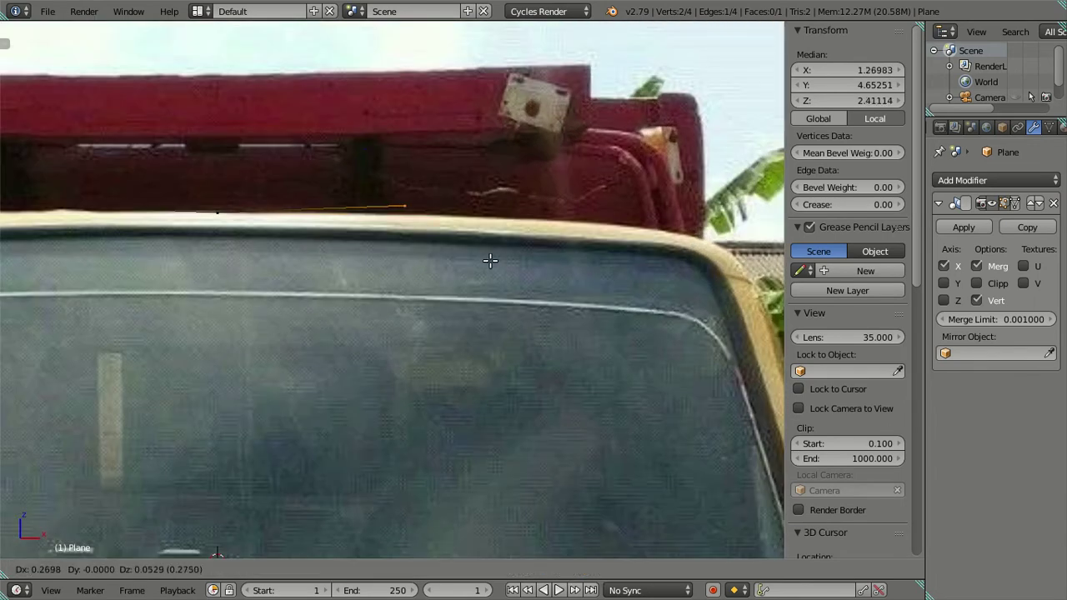
pyautogui.click(559, 274)
pyautogui.press('g')
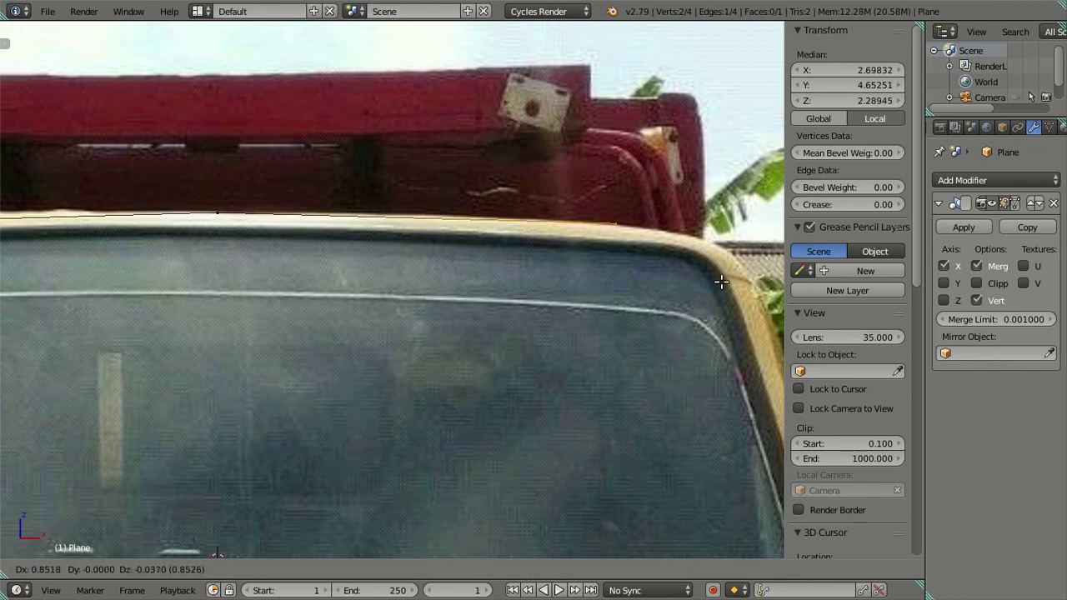
pyautogui.click(621, 264)
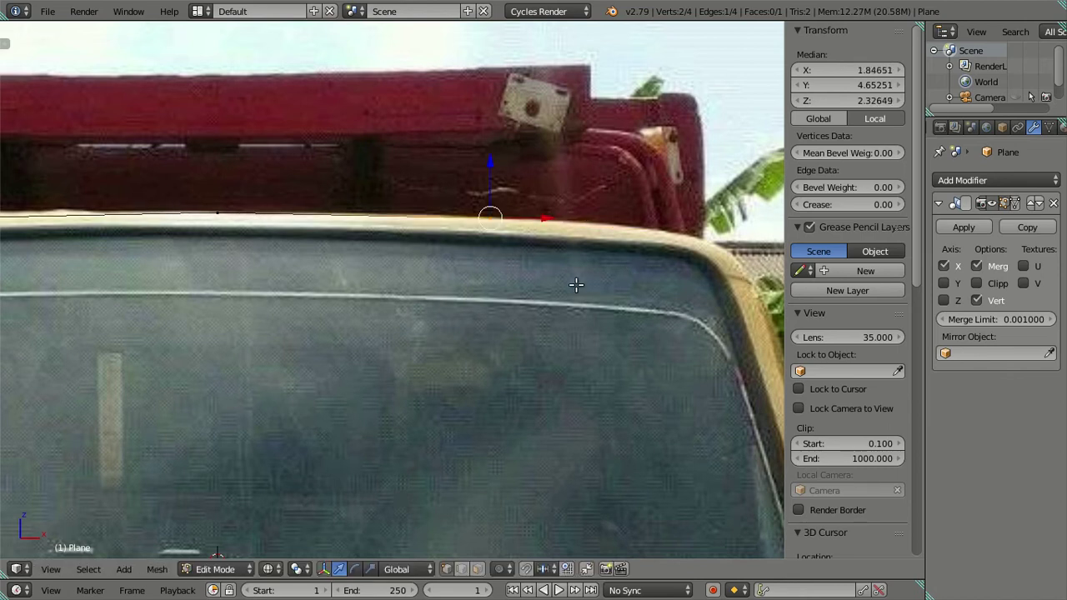
# Extrude a new face toward the roof corner and adjust its height onto the roof line
pyautogui.press('e')
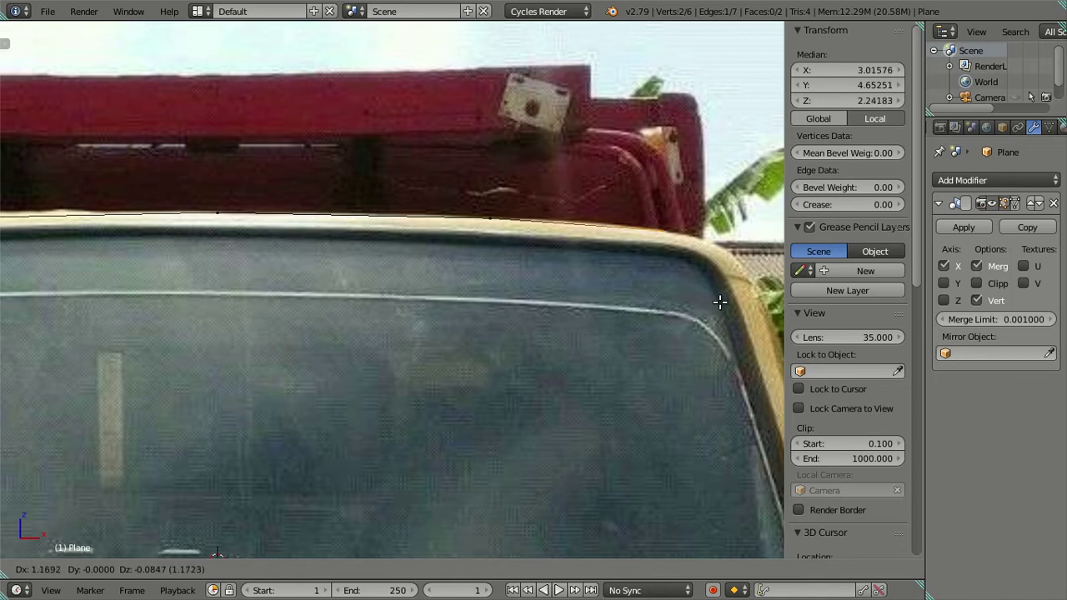
pyautogui.click(719, 302)
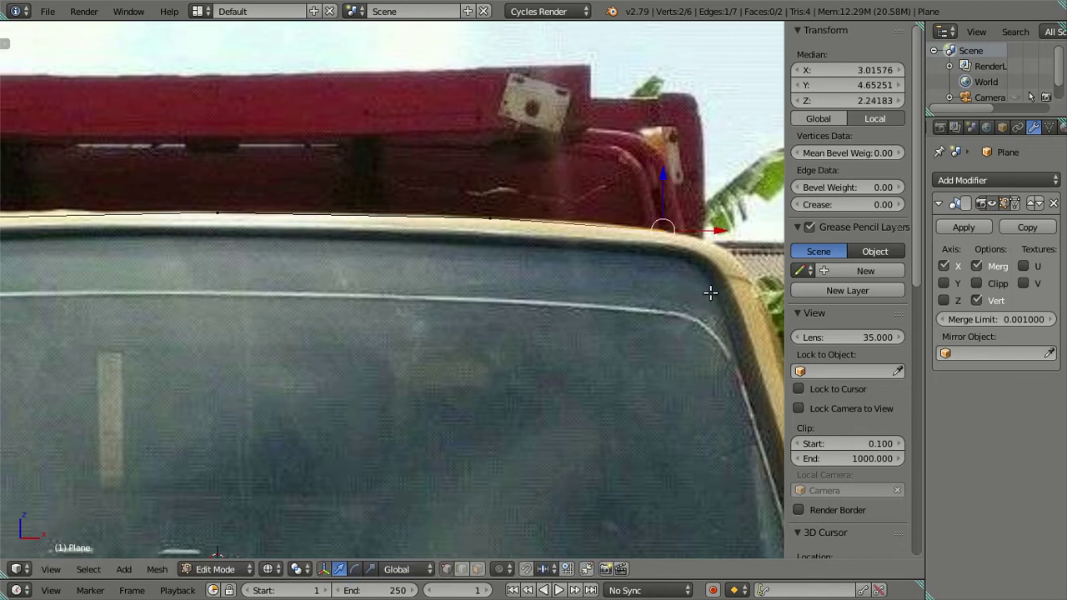
pyautogui.keyDown('shift'); pyautogui.moveTo(708, 292); pyautogui.dragTo(628, 273, button='middle'); pyautogui.keyUp('shift')
pyautogui.moveTo(643, 224); pyautogui.dragTo(593, 203)
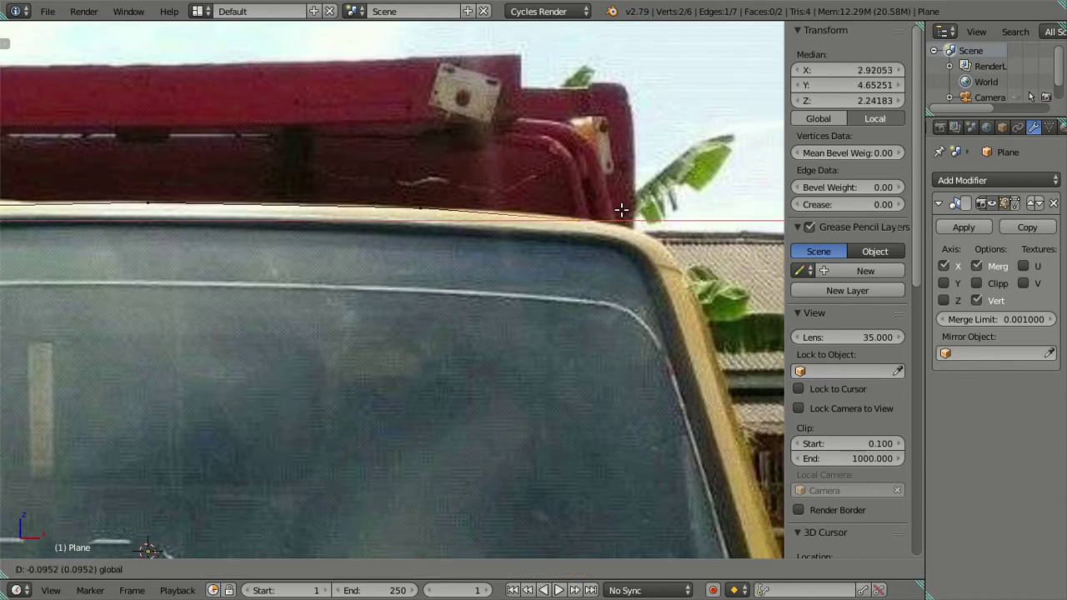
pyautogui.moveTo(562, 166); pyautogui.dragTo(575, 164)
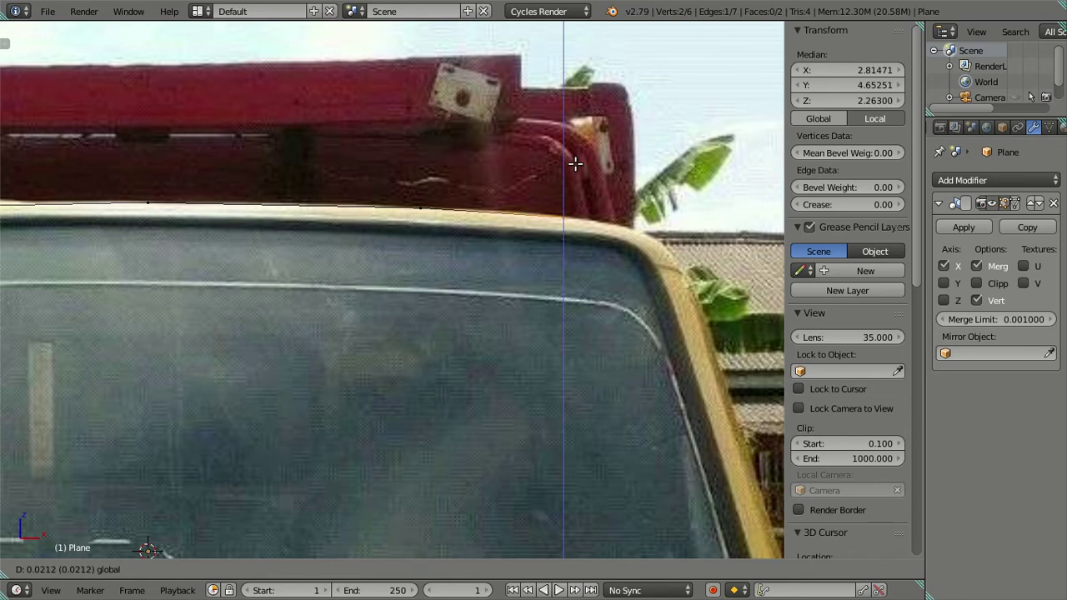
pyautogui.click(575, 164)
pyautogui.keyDown('shift'); pyautogui.click(425, 204); pyautogui.keyUp('shift')
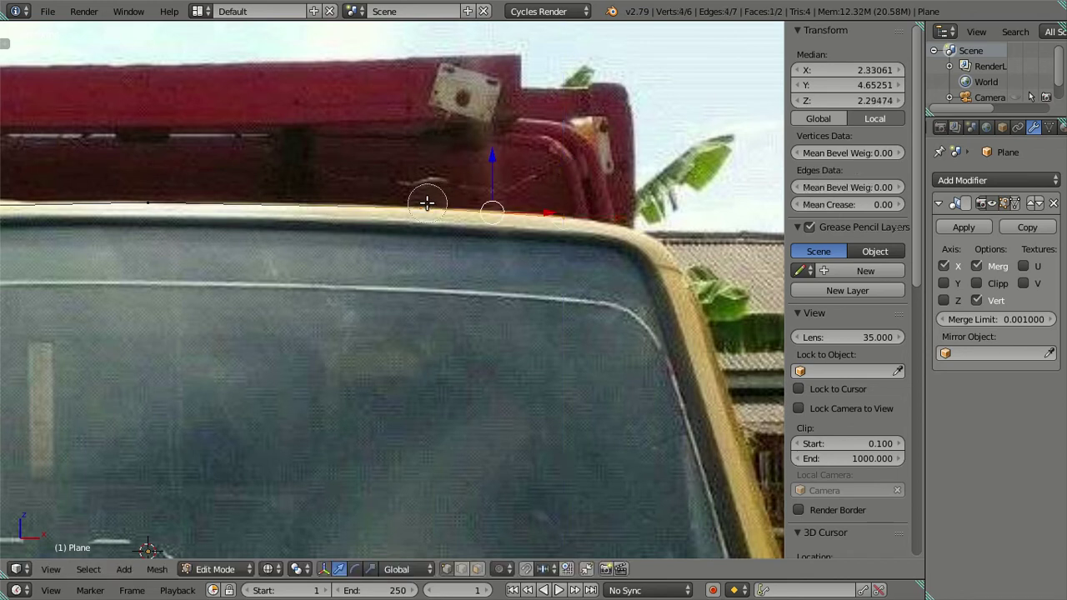
pyautogui.moveTo(492, 146); pyautogui.dragTo(502, 148)
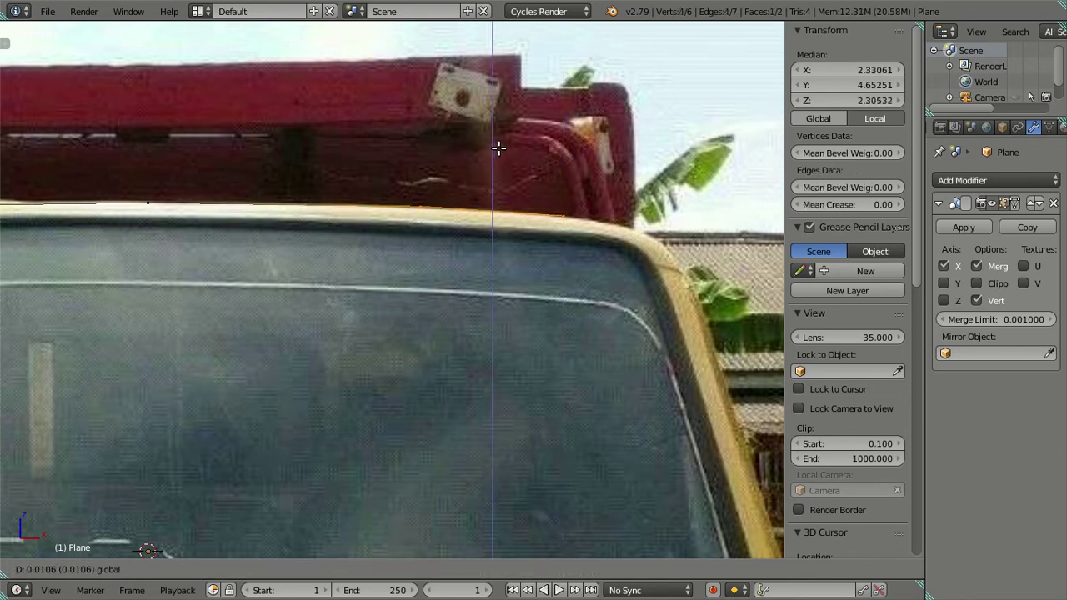
pyautogui.moveTo(505, 148); pyautogui.dragTo(510, 154)
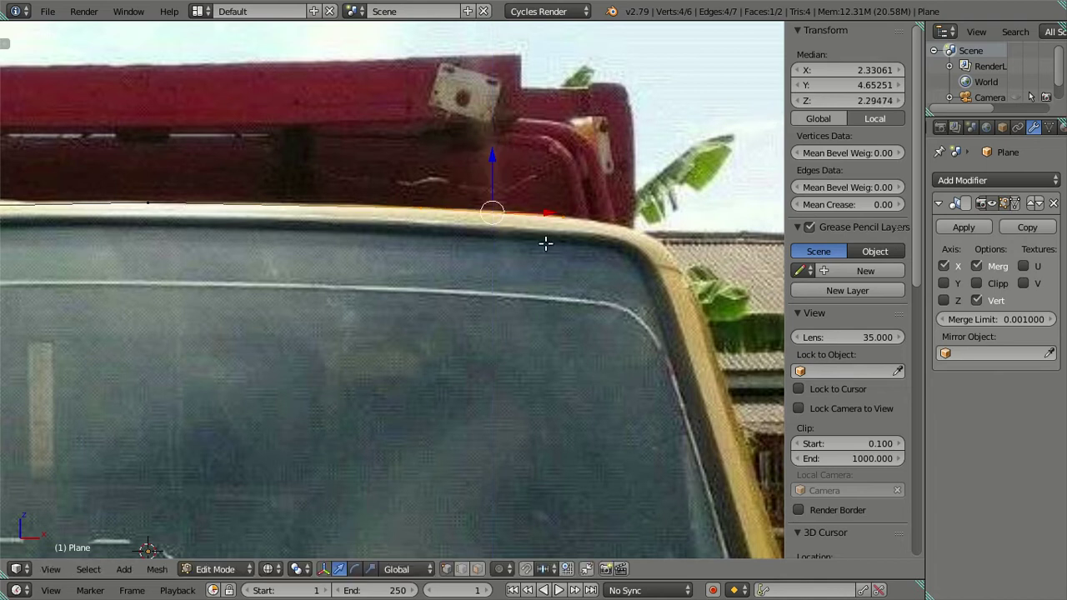
# Select the strip's outer end edge and check the strip's shape before returning to front view
pyautogui.rightClick(408, 208)
pyautogui.moveTo(500, 248)
pyautogui.mouseDown(button='middle')
pyautogui.moveTo(438, 308)
pyautogui.moveTo(486, 309)
pyautogui.moveTo(547, 402)
pyautogui.moveTo(445, 295)
pyautogui.moveTo(434, 246)
pyautogui.mouseUp(button='middle')
pyautogui.press('Tab')
pyautogui.press('Tab')
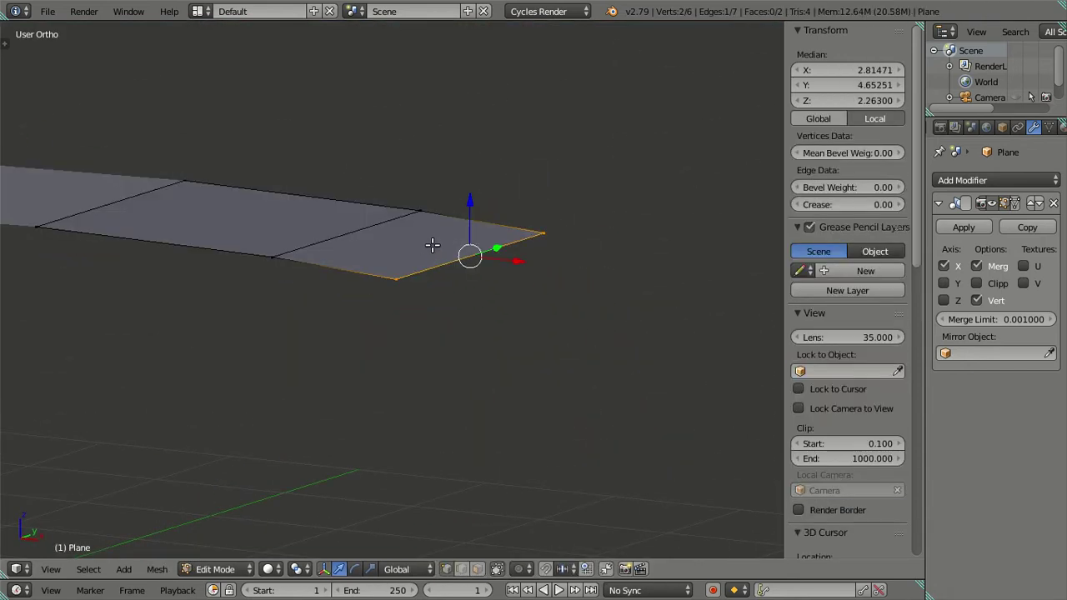
pyautogui.press('KP_1')
pyautogui.scroll(2, 392, 248)
pyautogui.scroll(2, 384, 267)
pyautogui.scroll(2, 395, 248)
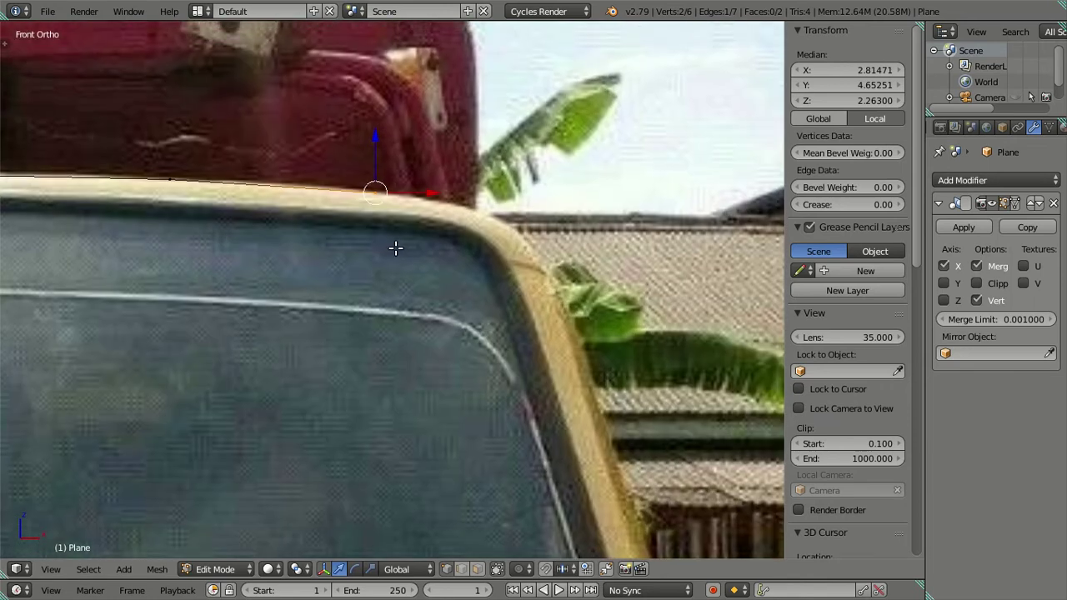
# Extrude three sections around the windshield corner and down the A-pillar
pyautogui.press('e')
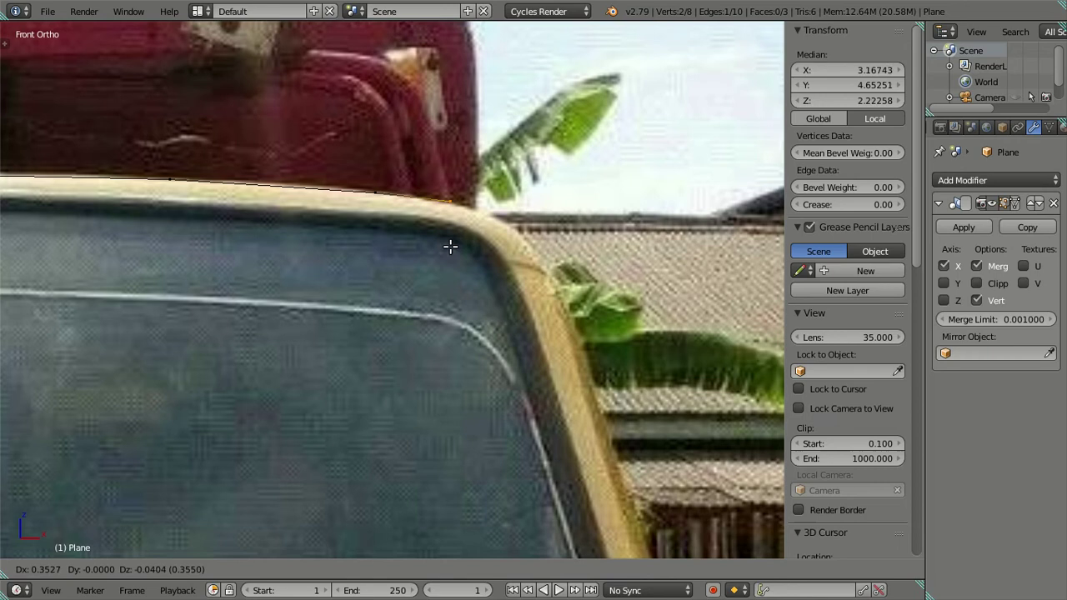
pyautogui.click(457, 249)
pyautogui.press('e')
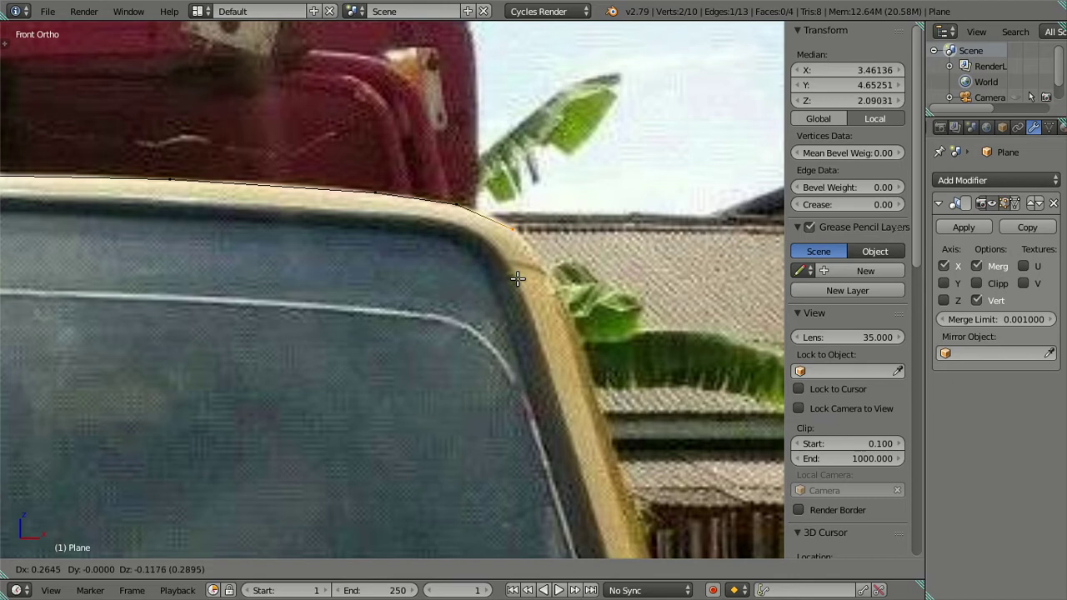
pyautogui.click(518, 278)
pyautogui.press('e')
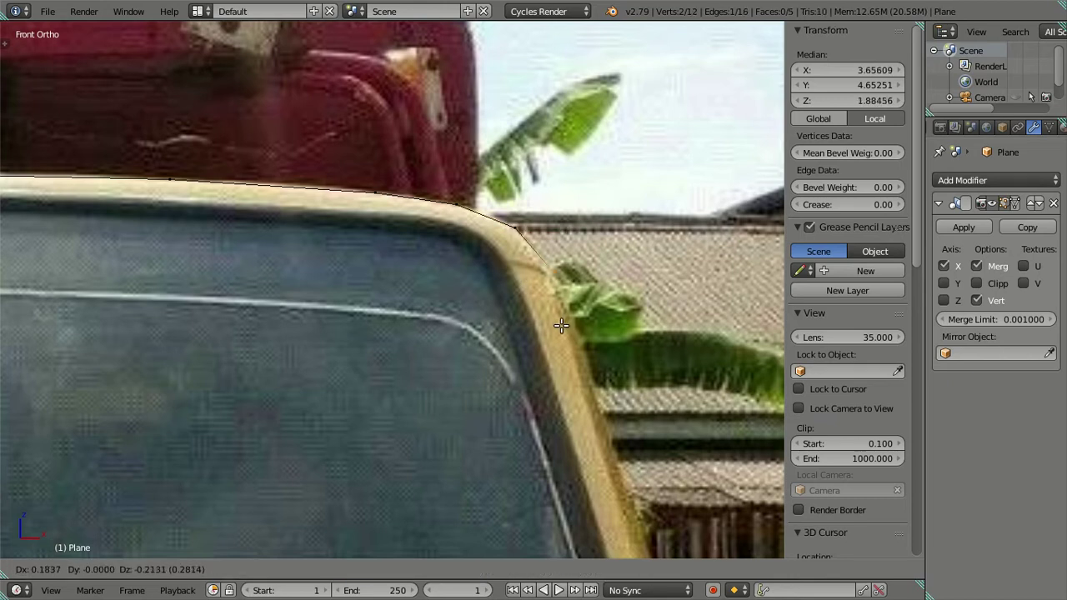
pyautogui.click(559, 327)
pyautogui.scroll(-2, 559, 328)
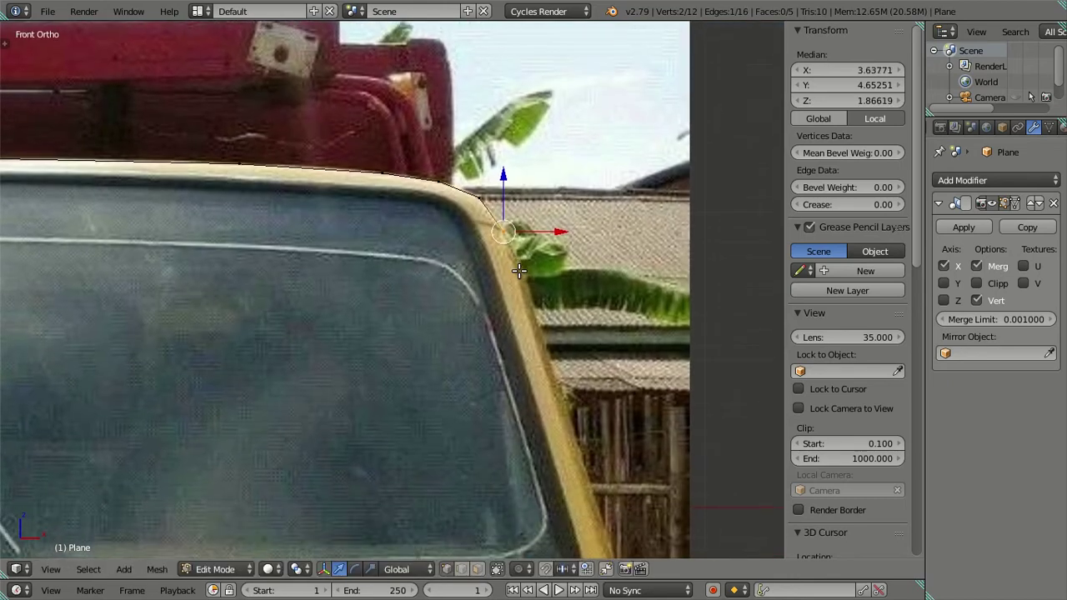
pyautogui.scroll(1, 489, 307)
pyautogui.scroll(-1, 488, 308)
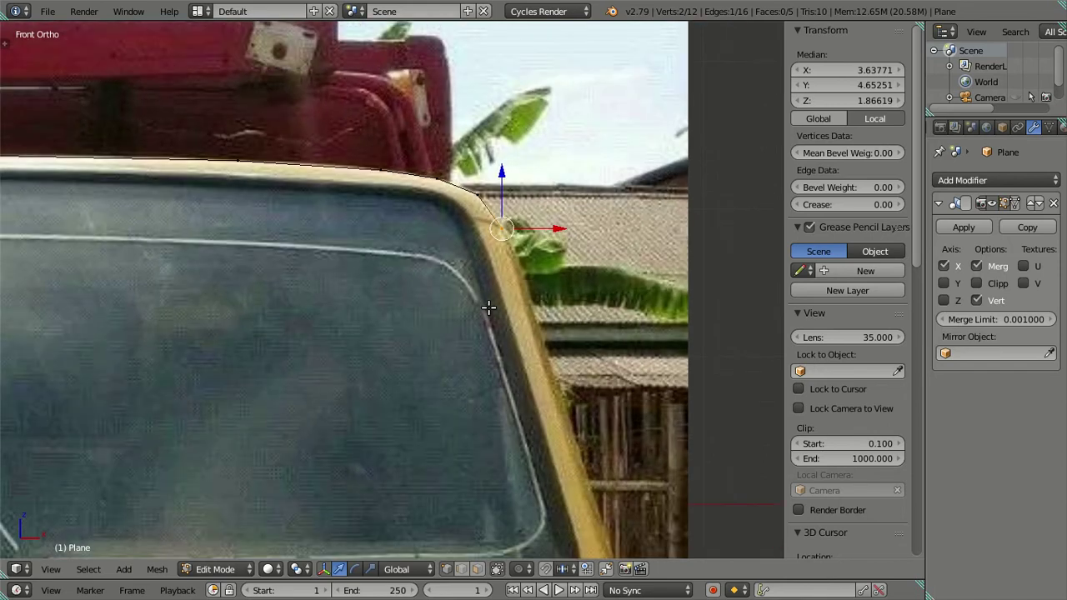
pyautogui.keyDown('shift'); pyautogui.moveTo(489, 308); pyautogui.dragTo(475, 248, button='middle'); pyautogui.keyUp('shift')
pyautogui.scroll(1, 472, 174)
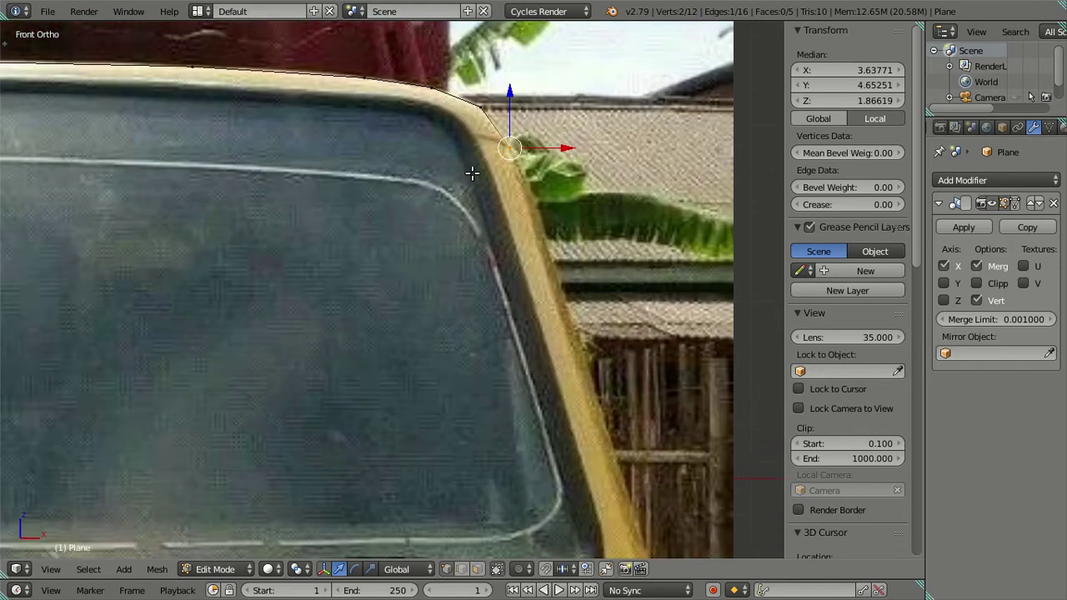
pyautogui.keyDown('shift'); pyautogui.rightClick(486, 106); pyautogui.keyUp('shift')
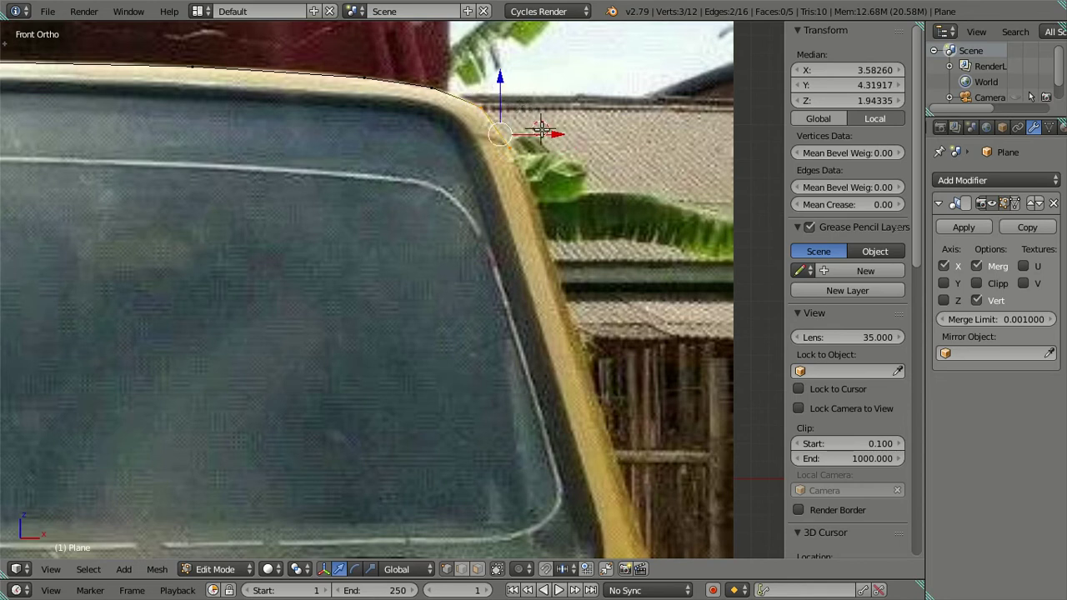
# Shift the strip's selected bottom edge sideways onto the A-pillar in the front photo
pyautogui.moveTo(546, 136); pyautogui.dragTo(547, 125)
pyautogui.keyDown('shift'); pyautogui.rightClick(488, 106); pyautogui.keyUp('shift')
pyautogui.rightClick(495, 93)
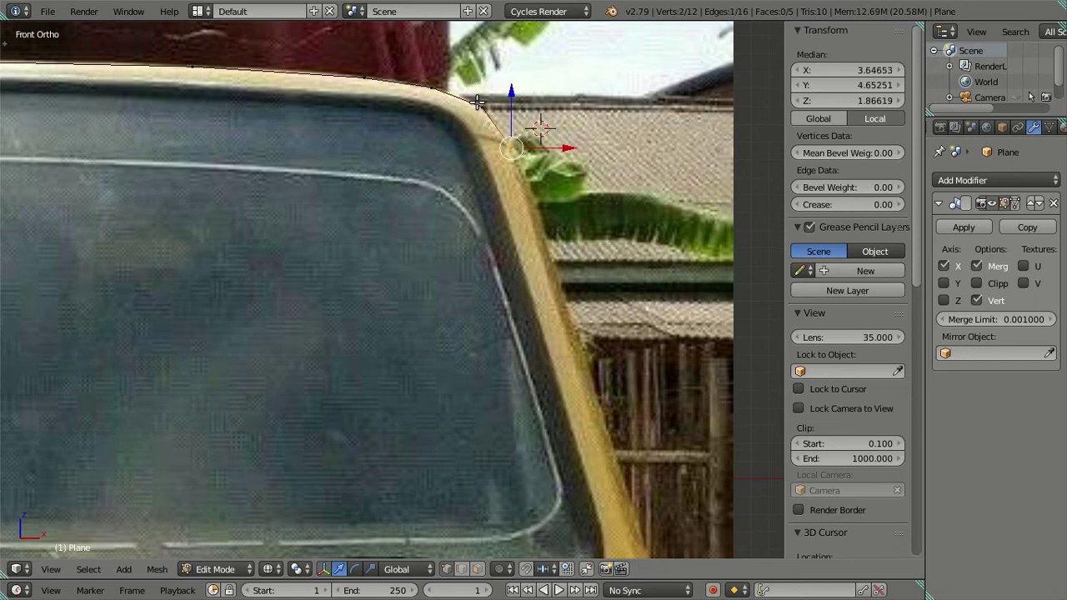
pyautogui.moveTo(576, 146); pyautogui.dragTo(568, 144)
pyautogui.scroll(-2, 559, 140)
pyautogui.scroll(2, 533, 136)
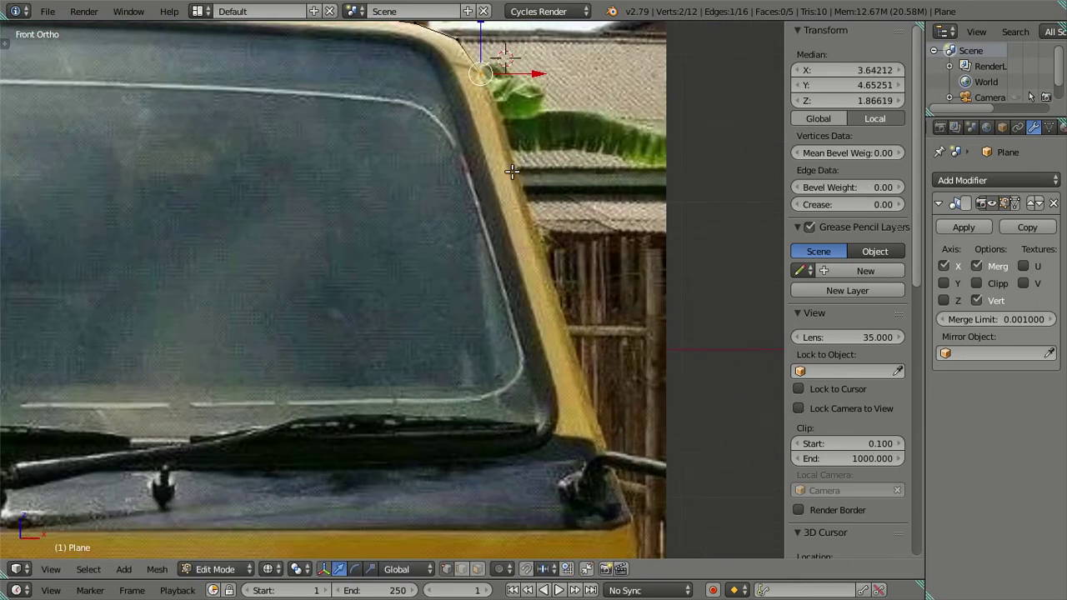
# Extrude the strip twice down the A-pillar, placing the last vertex at the pillar base
pyautogui.press('e')
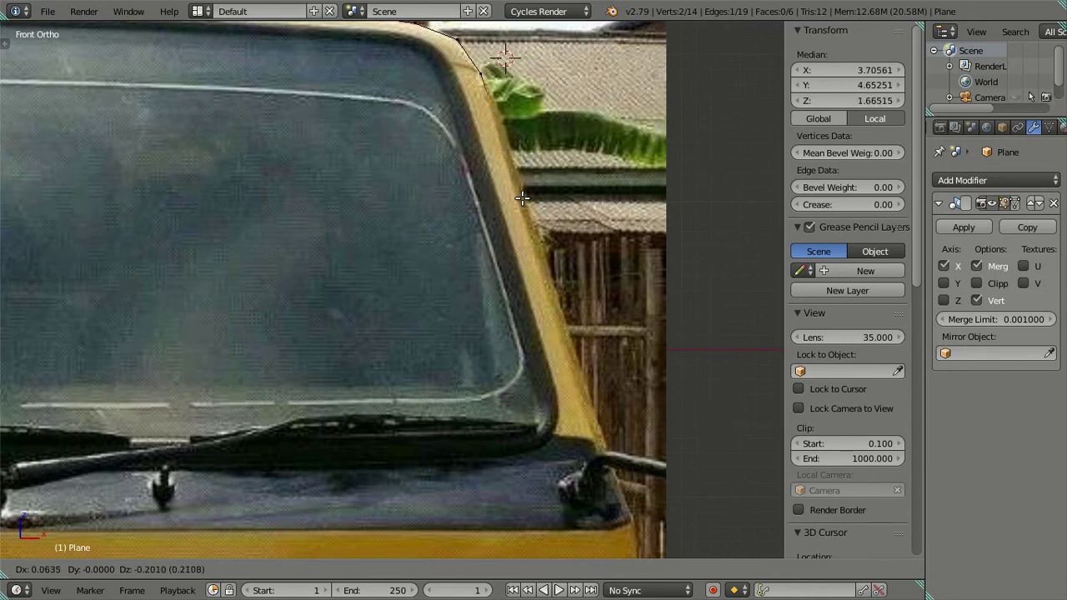
pyautogui.click(523, 225)
pyautogui.scroll(-2, 524, 230)
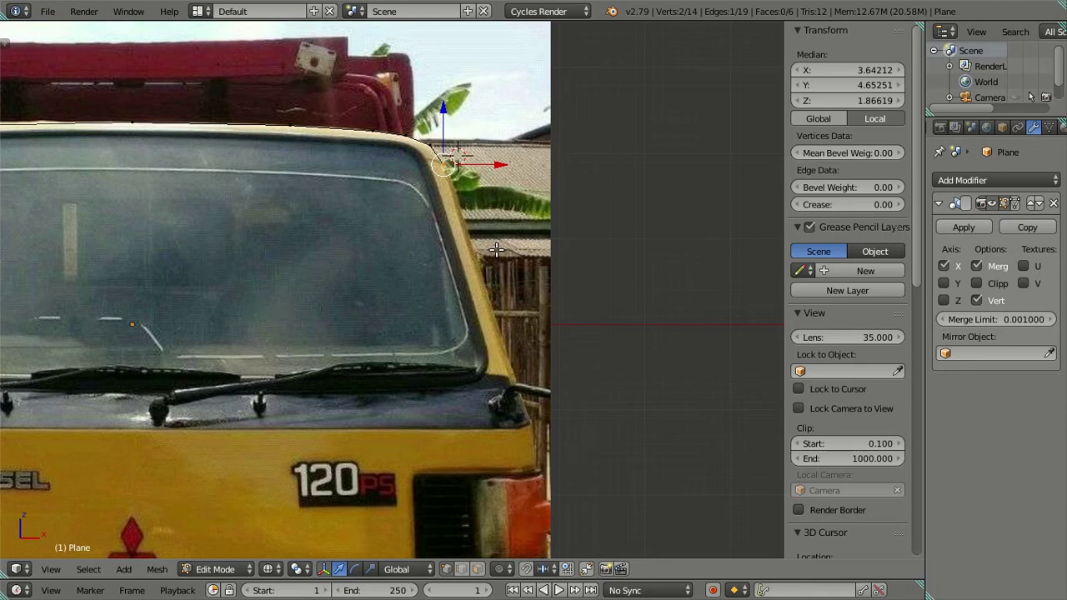
pyautogui.press('e')
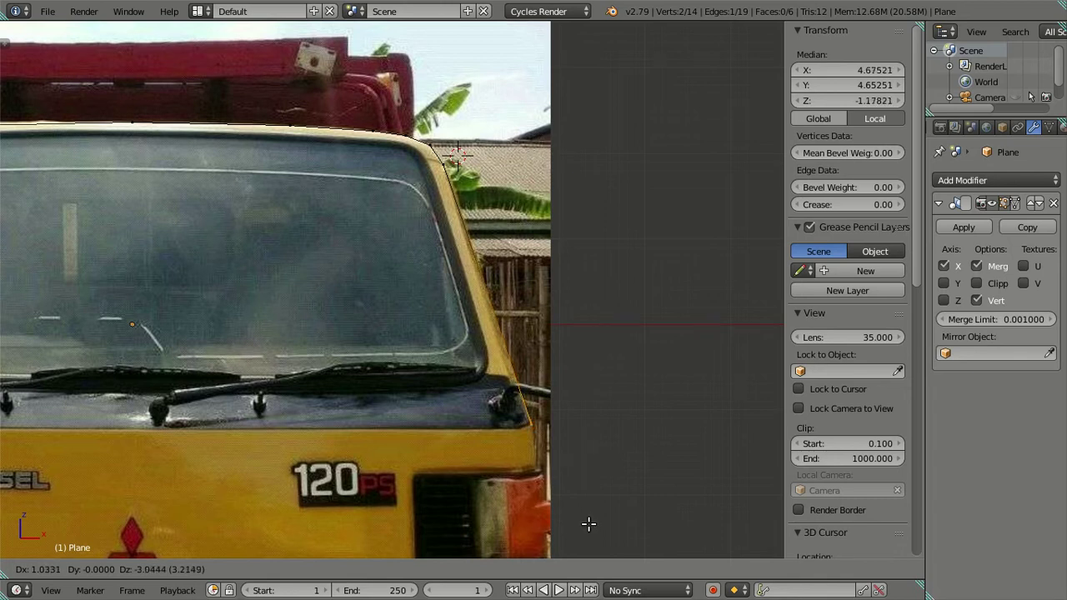
pyautogui.click(588, 524)
# Check the pillar against the side photo, then move the lower vertex up-left onto the pillar edge
pyautogui.press('KP_3')
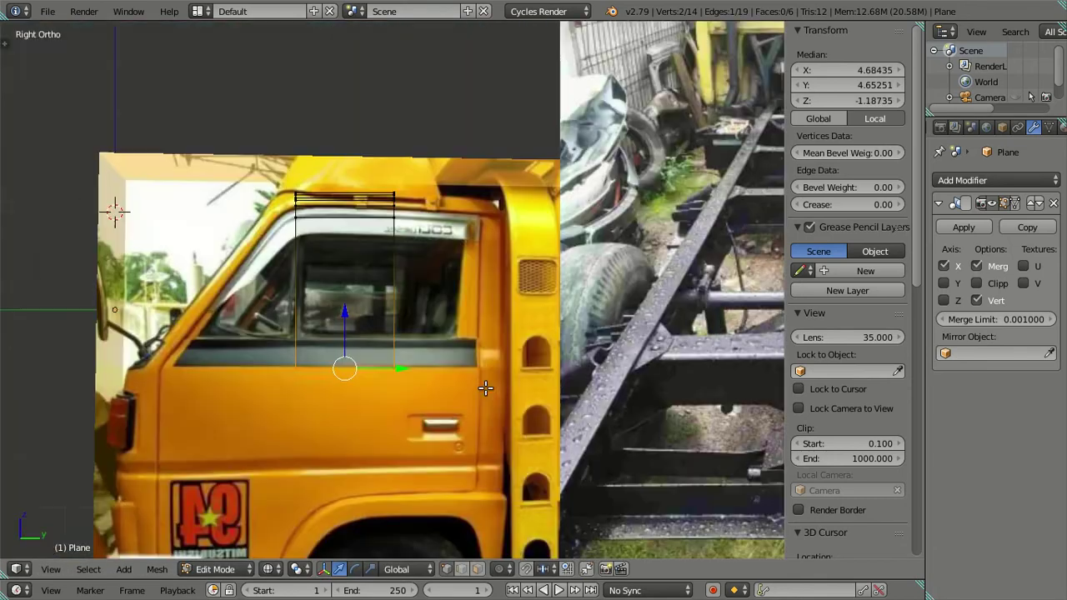
pyautogui.scroll(1, 324, 354)
pyautogui.scroll(1, 324, 354)
pyautogui.scroll(1, 325, 354)
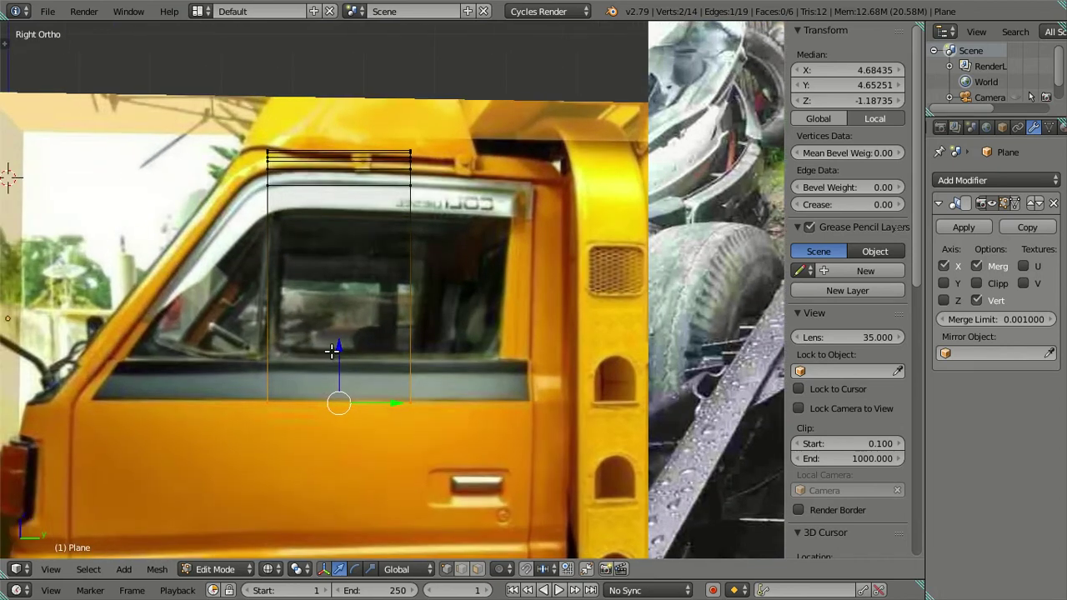
pyautogui.scroll(-3, 332, 350)
pyautogui.scroll(-3, 245, 298)
pyautogui.keyDown('shift'); pyautogui.moveTo(245, 297); pyautogui.dragTo(418, 265, button='middle'); pyautogui.keyUp('shift')
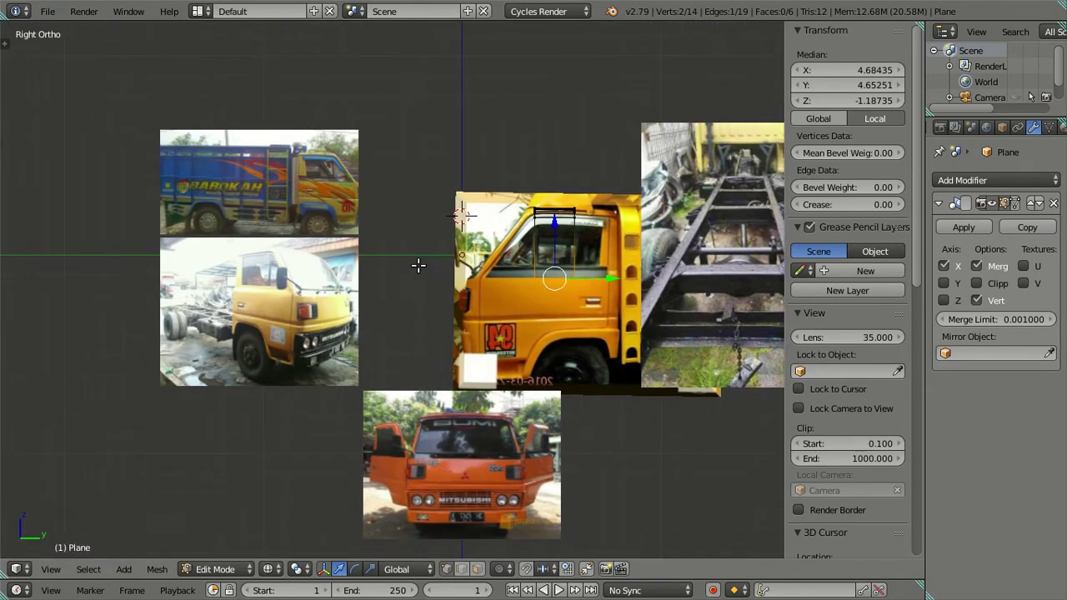
pyautogui.scroll(3, 418, 265)
pyautogui.scroll(2, 375, 334)
pyautogui.scroll(3, 326, 406)
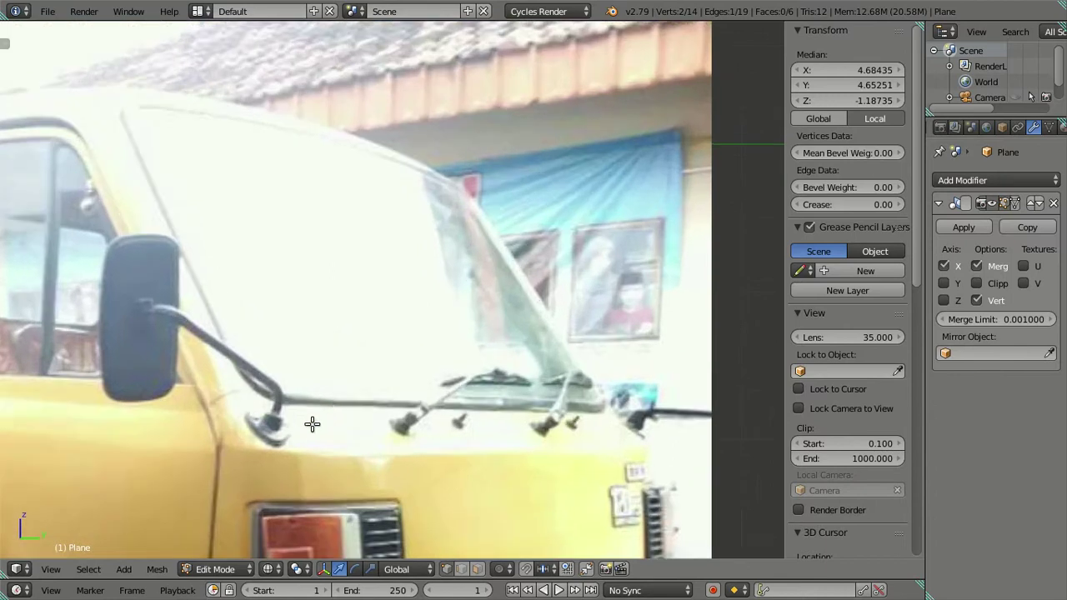
pyautogui.scroll(-2, 311, 424)
pyautogui.scroll(-1, 488, 422)
pyautogui.scroll(2, 492, 422)
pyautogui.scroll(2, 525, 356)
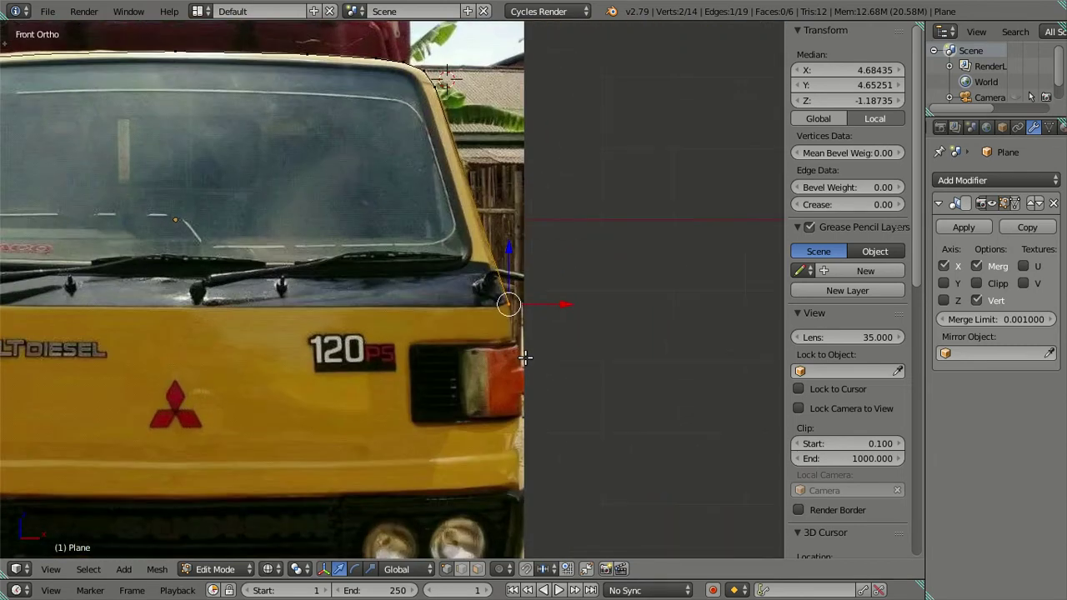
pyautogui.scroll(2, 526, 357)
pyautogui.scroll(1, 525, 358)
pyautogui.scroll(1, 550, 406)
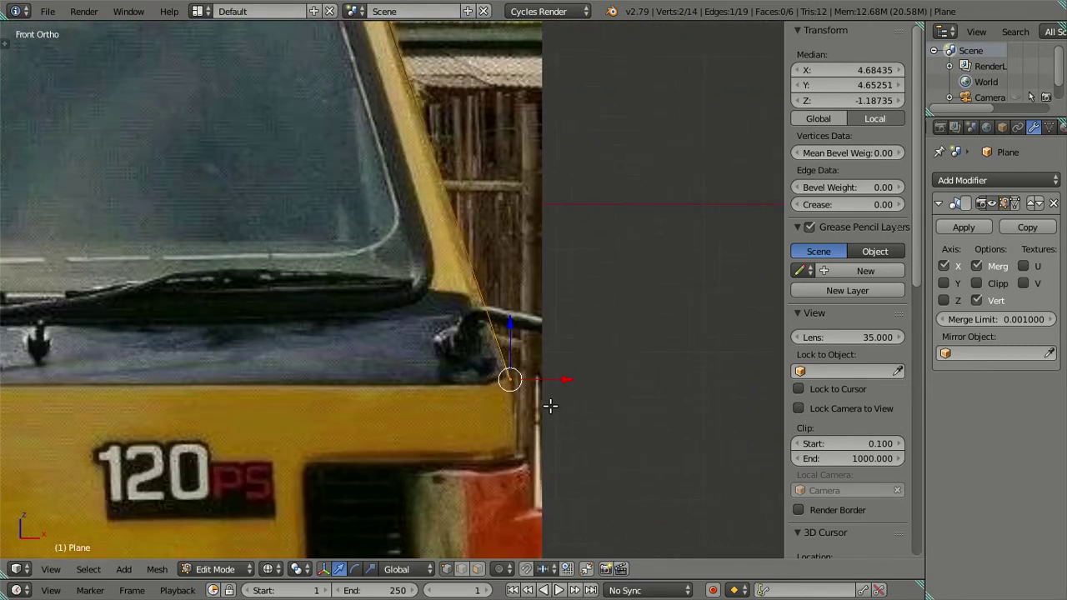
pyautogui.press('g')
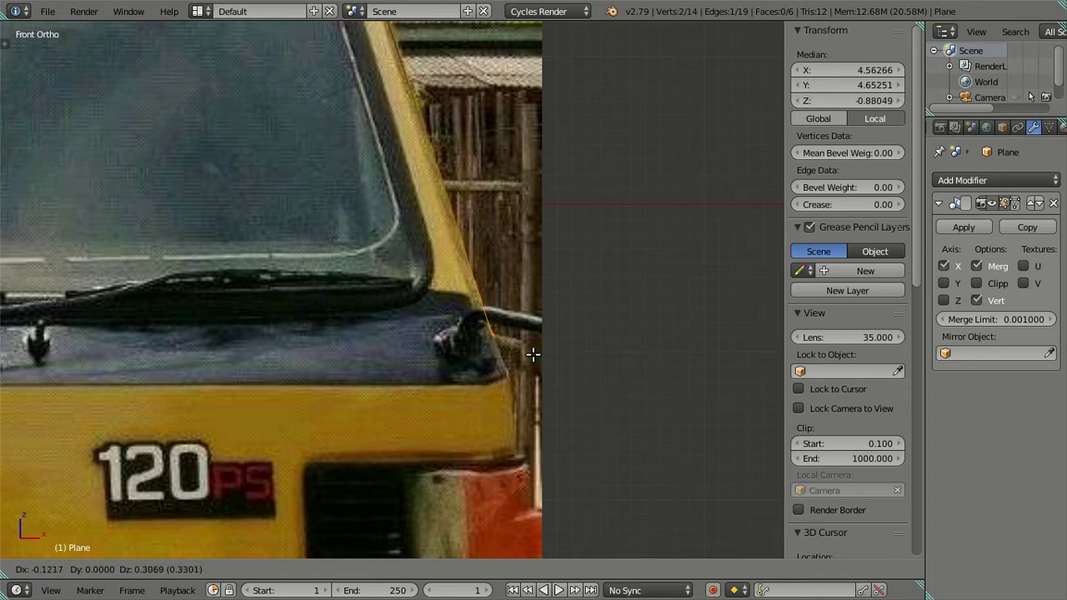
pyautogui.click(534, 354)
pyautogui.scroll(-3, 532, 352)
# Recheck the side photo, then drop the hood vertex slightly lower and right in the front view
pyautogui.press('KP_3')
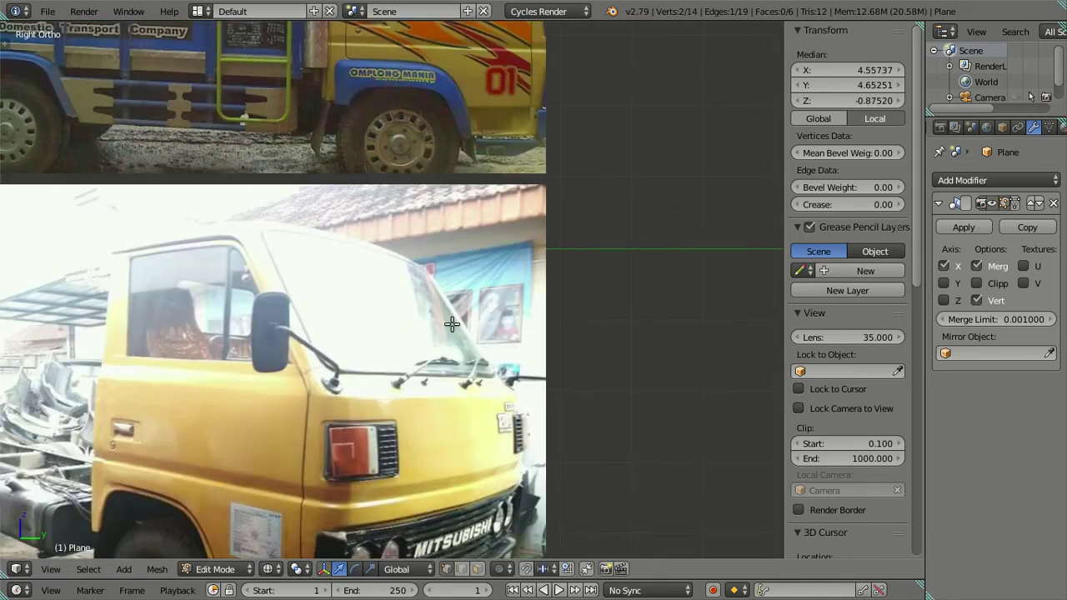
pyautogui.scroll(-2, 452, 324)
pyautogui.scroll(-1, 462, 319)
pyautogui.keyDown('shift'); pyautogui.moveTo(461, 319); pyautogui.dragTo(307, 382, button='middle'); pyautogui.keyUp('shift')
pyautogui.scroll(3, 338, 388)
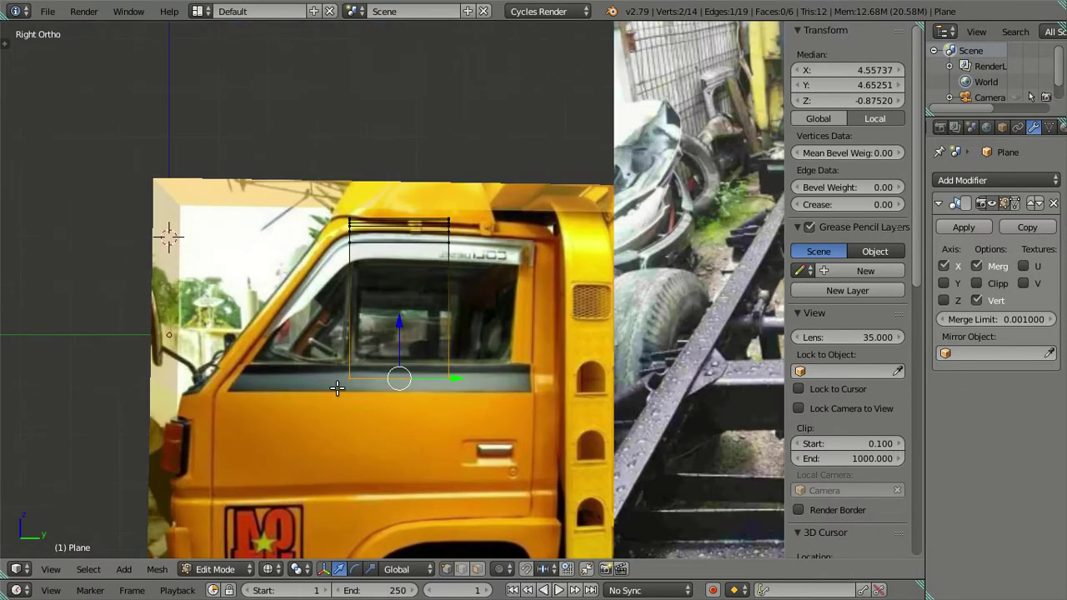
pyautogui.scroll(3, 339, 387)
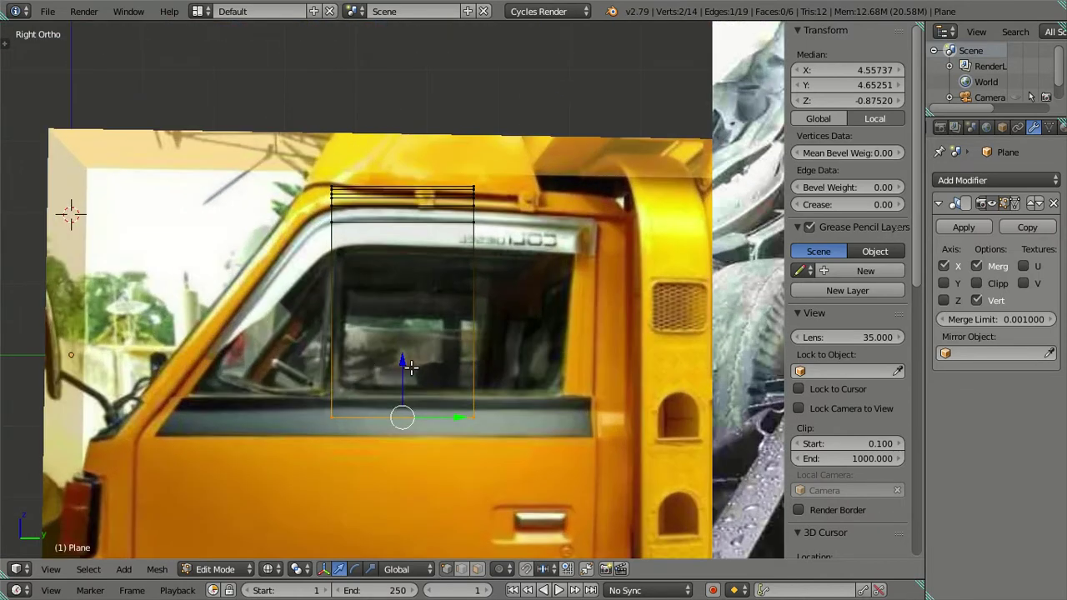
pyautogui.press('KP_1')
pyautogui.scroll(-3, 495, 416)
pyautogui.keyDown('shift'); pyautogui.moveTo(472, 386); pyautogui.dragTo(409, 305, button='middle'); pyautogui.keyUp('shift')
pyautogui.scroll(4, 408, 312)
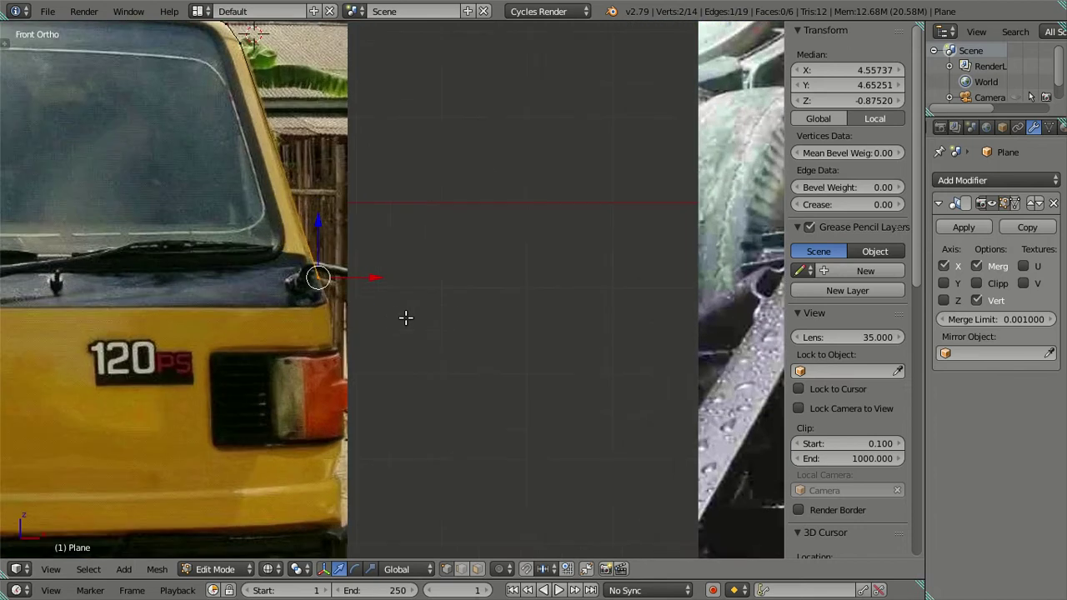
pyautogui.press('g')
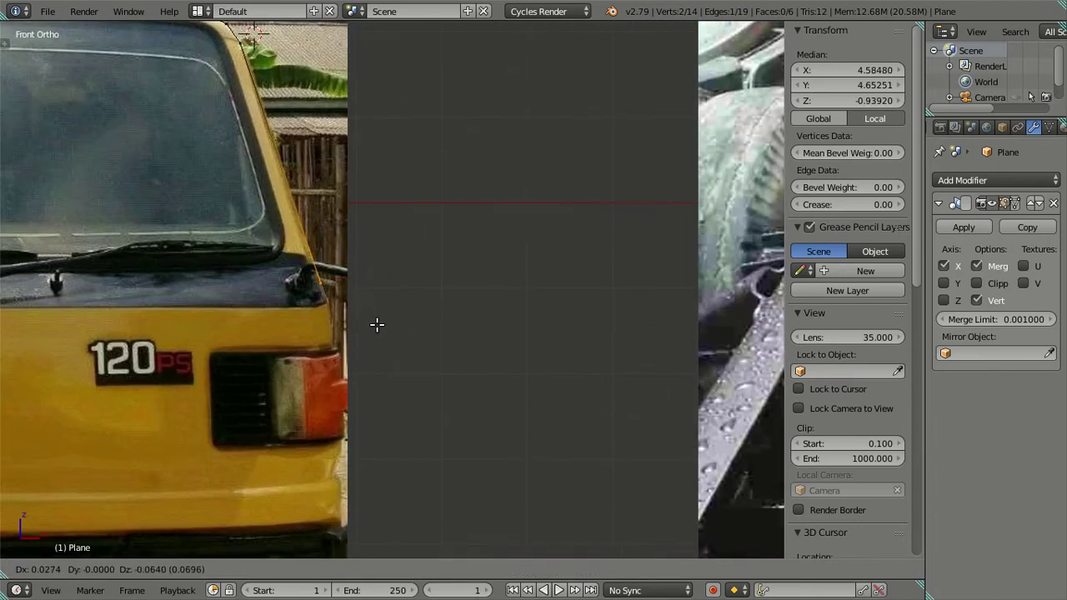
pyautogui.click(376, 323)
# Select only the hood-corner vertex and move it onto the A-pillar outline
pyautogui.keyDown('shift'); pyautogui.moveTo(321, 284); pyautogui.dragTo(436, 401, button='middle'); pyautogui.keyUp('shift')
pyautogui.scroll(2, 396, 368)
pyautogui.scroll(-3, 399, 365)
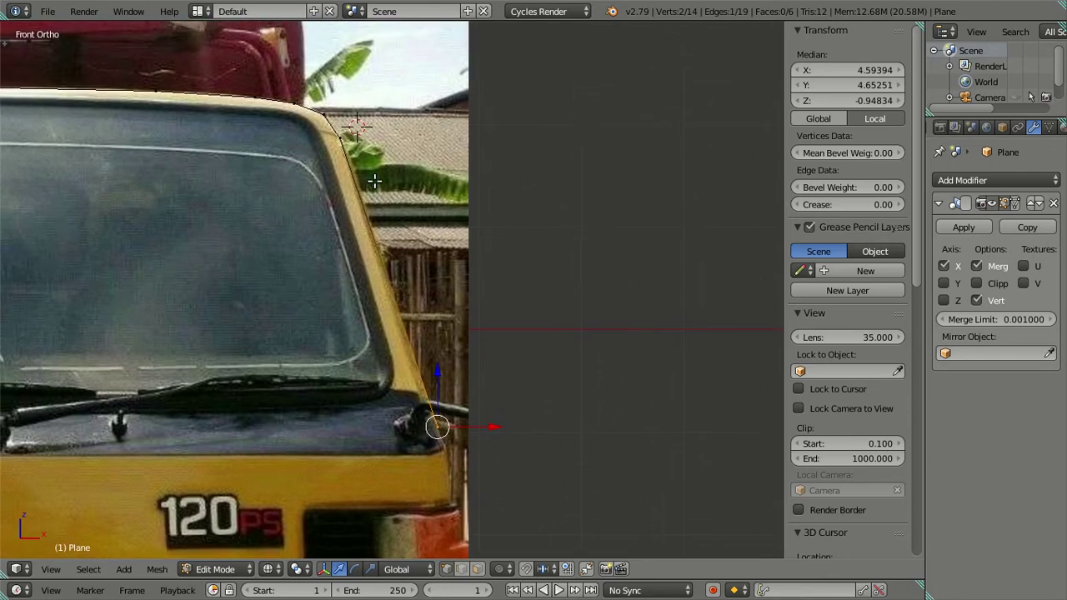
pyautogui.keyDown('shift'); pyautogui.rightClick(348, 148); pyautogui.keyUp('shift')
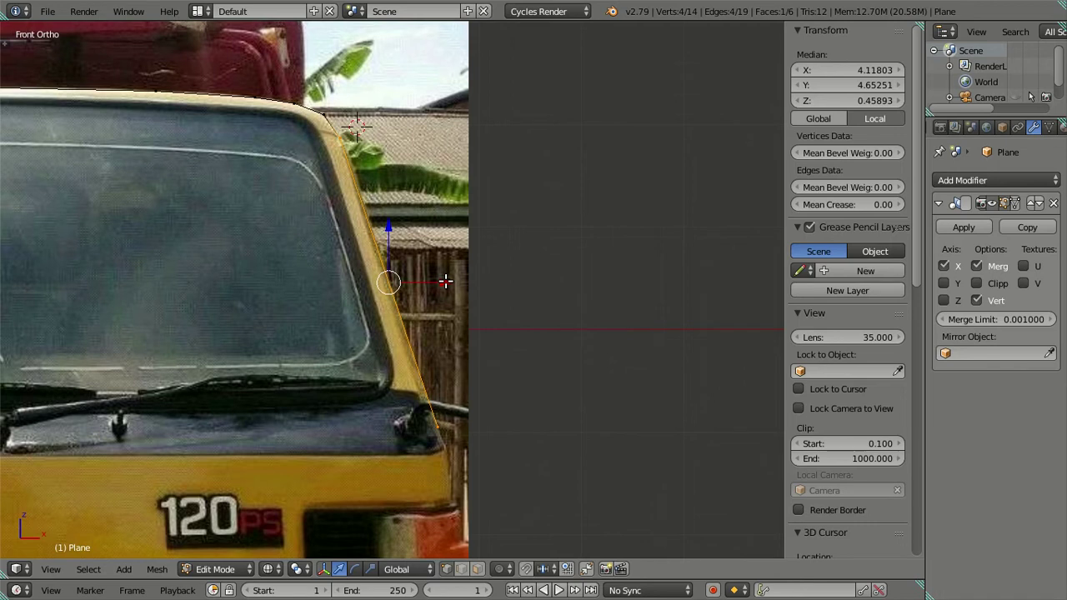
pyautogui.rightClick(441, 426)
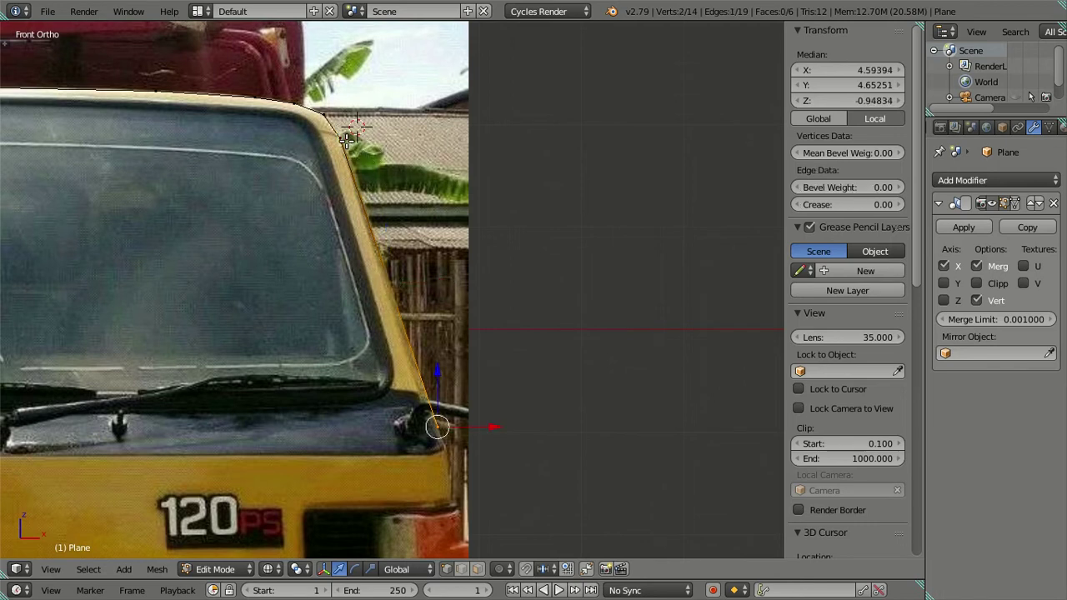
pyautogui.keyDown('shift'); pyautogui.moveTo(517, 446); pyautogui.dragTo(518, 434, button='middle'); pyautogui.keyUp('shift')
pyautogui.scroll(2, 519, 434)
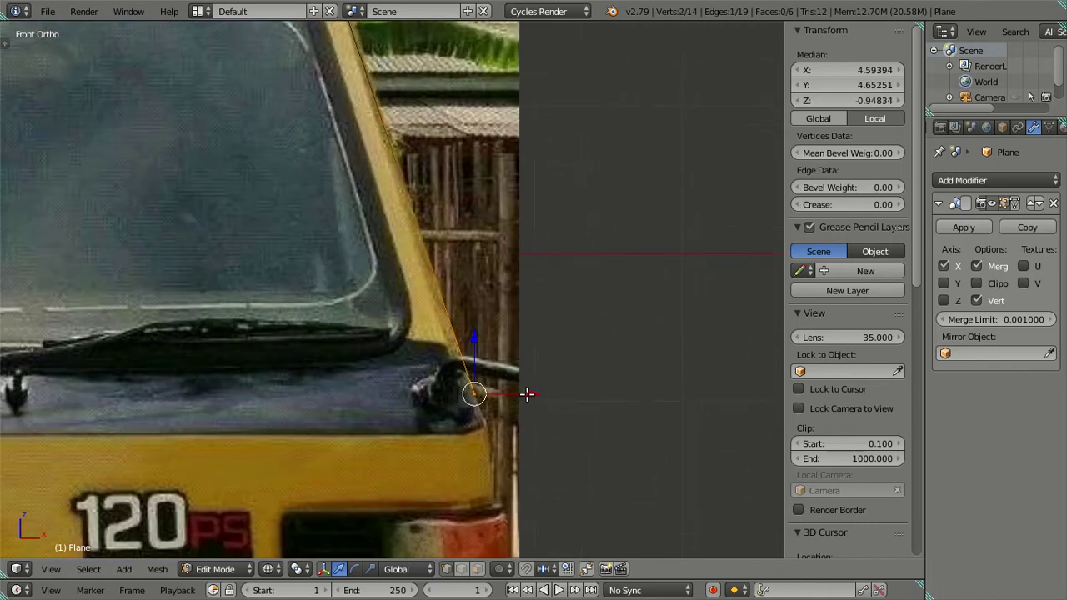
pyautogui.press('g')
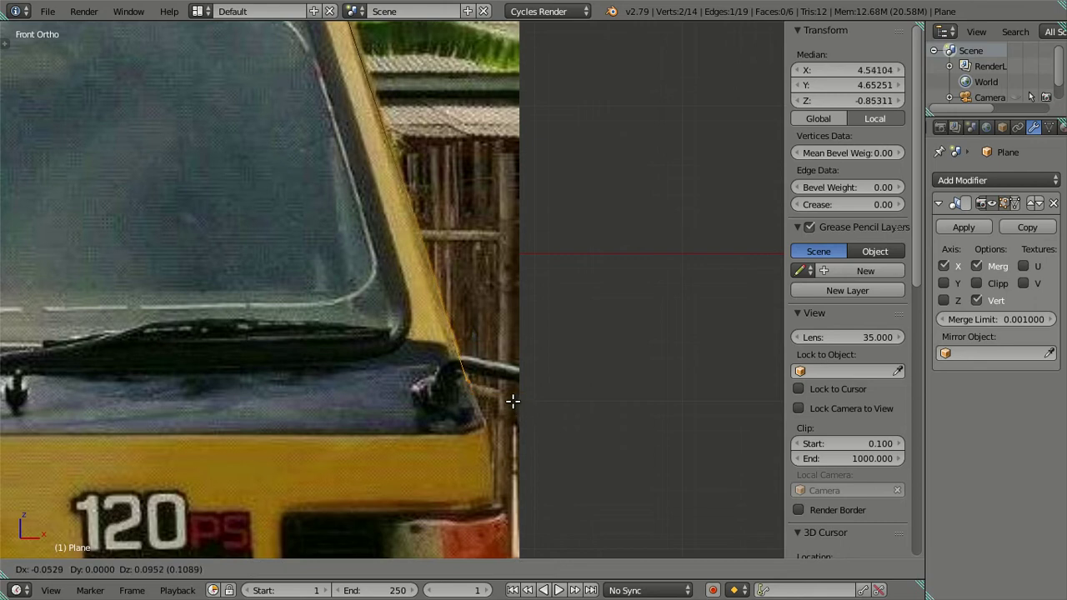
pyautogui.click(514, 400)
pyautogui.scroll(-3, 469, 369)
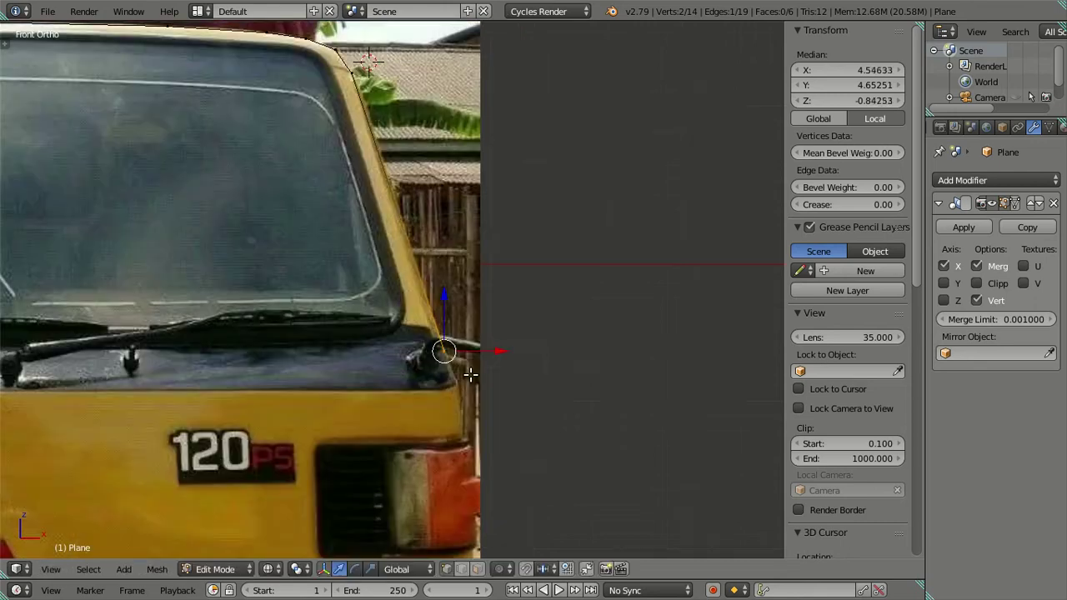
pyautogui.scroll(1, 447, 401)
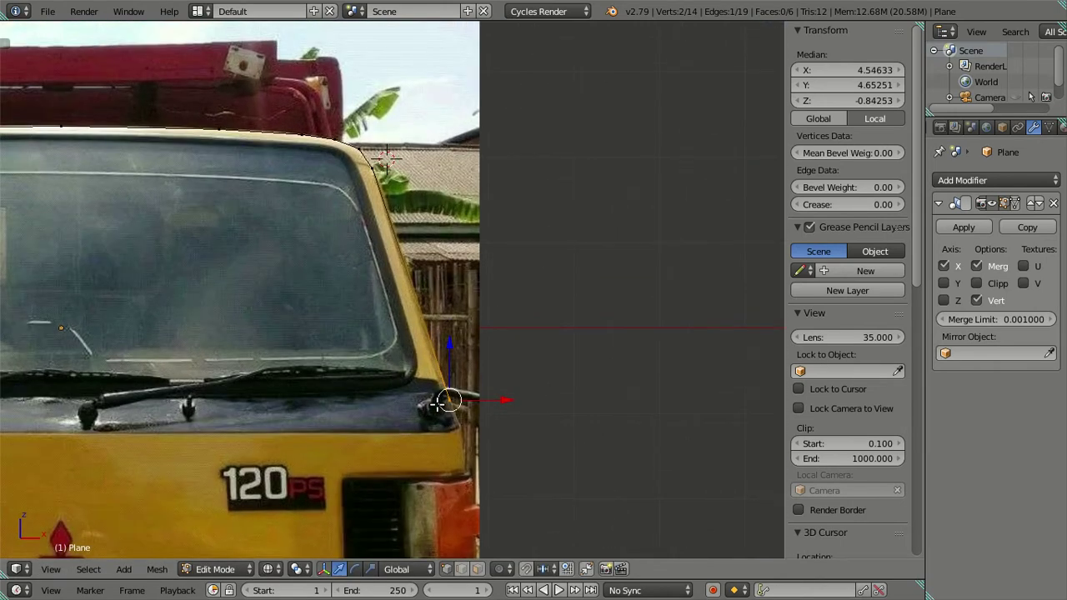
# Deselect all and orbit to inspect the bent strip before returning to the front view
pyautogui.press('a')
pyautogui.moveTo(359, 338)
pyautogui.mouseDown(button='middle')
pyautogui.moveTo(381, 343)
pyautogui.moveTo(302, 339)
pyautogui.moveTo(314, 319)
pyautogui.moveTo(482, 296)
pyautogui.mouseUp(button='middle')
pyautogui.press('KP_1')
pyautogui.scroll(-1, 483, 296)
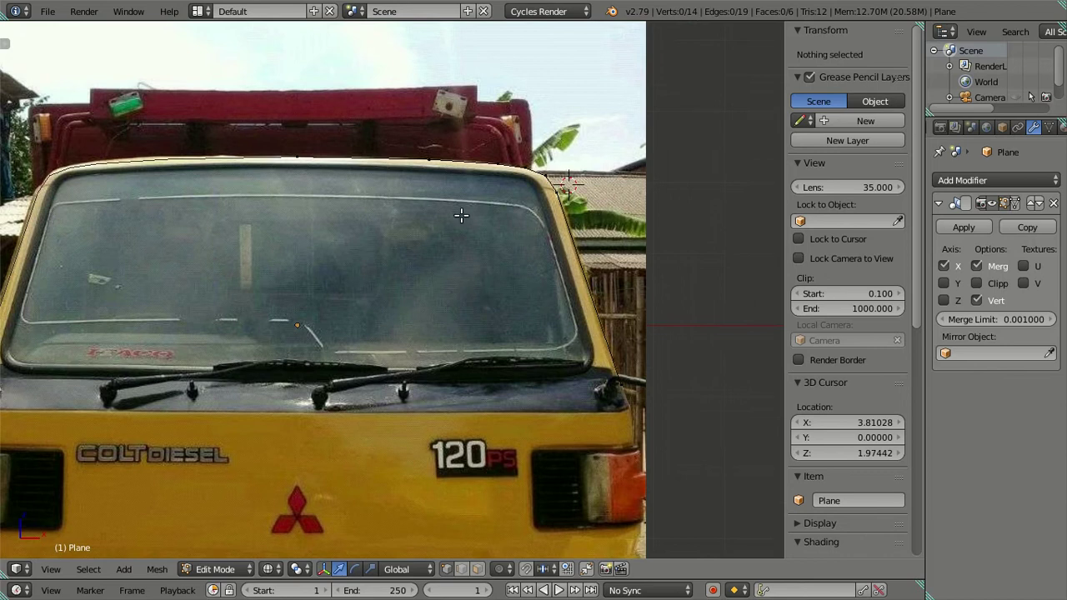
# In the side view, select the frame's left edge; a trial loop cut and slide is cancelled
pyautogui.moveTo(462, 214)
pyautogui.mouseDown(button='middle')
pyautogui.moveTo(355, 269)
pyautogui.moveTo(378, 240)
pyautogui.mouseUp(button='middle')
pyautogui.press('KP_3')
pyautogui.moveTo(350, 193); pyautogui.dragTo(380, 257, button='middle')
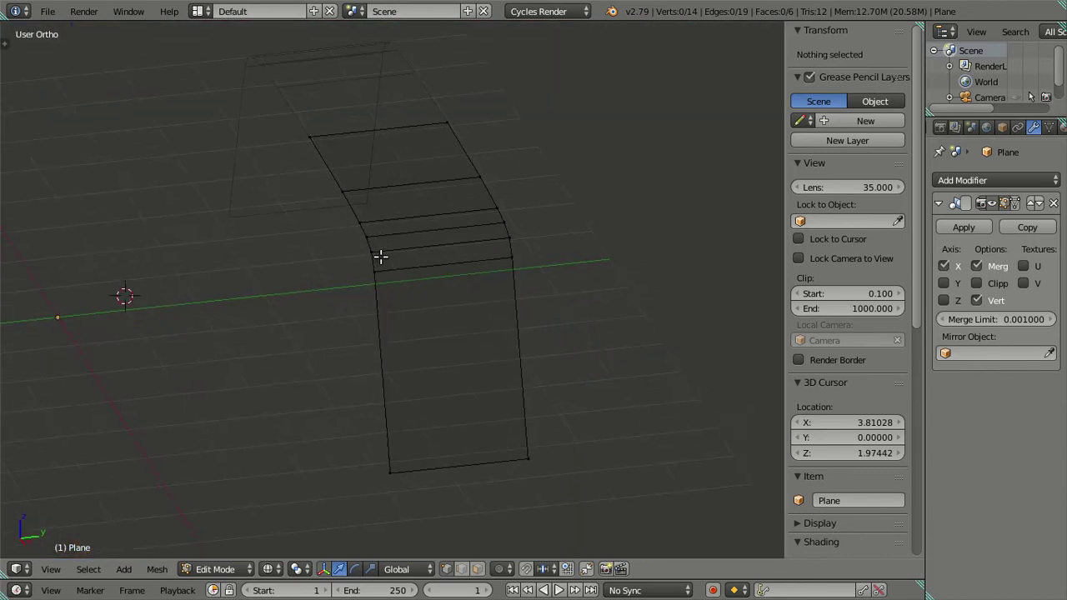
pyautogui.keyDown('alt'); pyautogui.rightClick(373, 336); pyautogui.keyUp('alt')
pyautogui.press('KP_3')
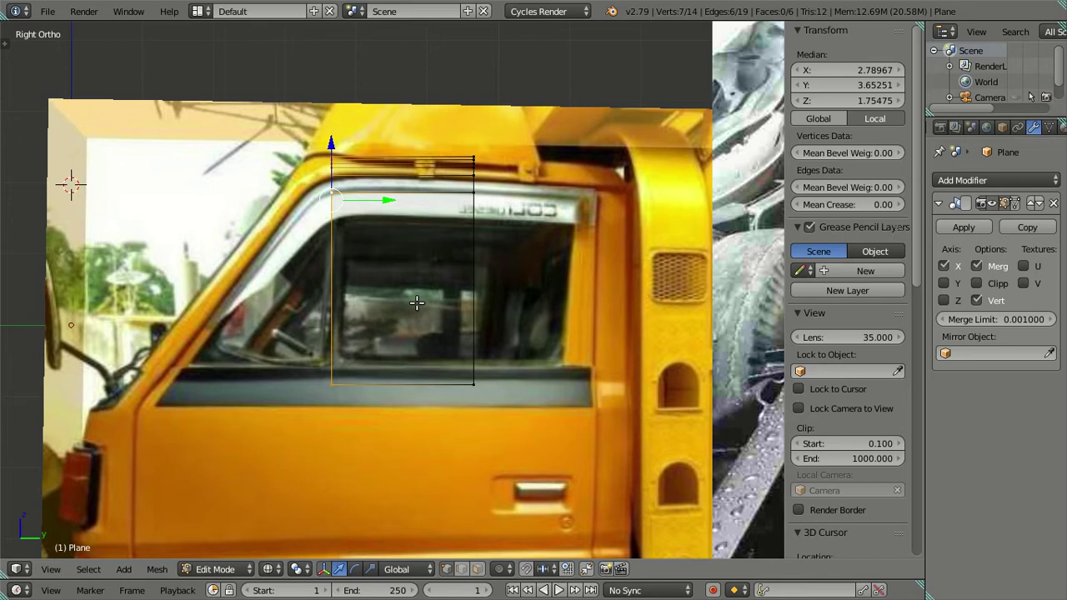
pyautogui.hotkey('ctrl', 'r')
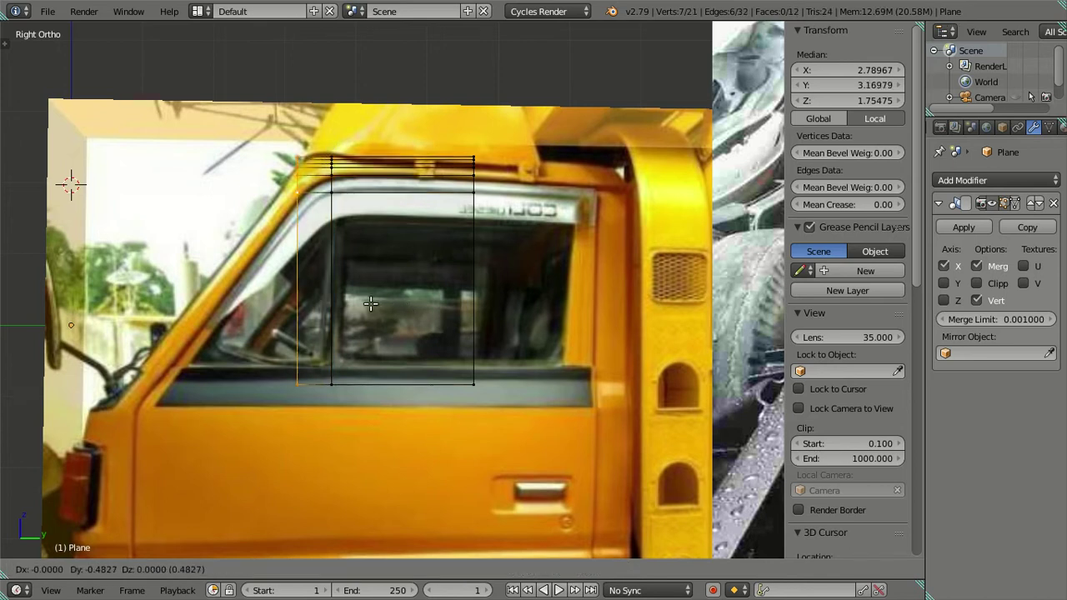
pyautogui.click(371, 302)
pyautogui.moveTo(390, 200); pyautogui.dragTo(362, 198)
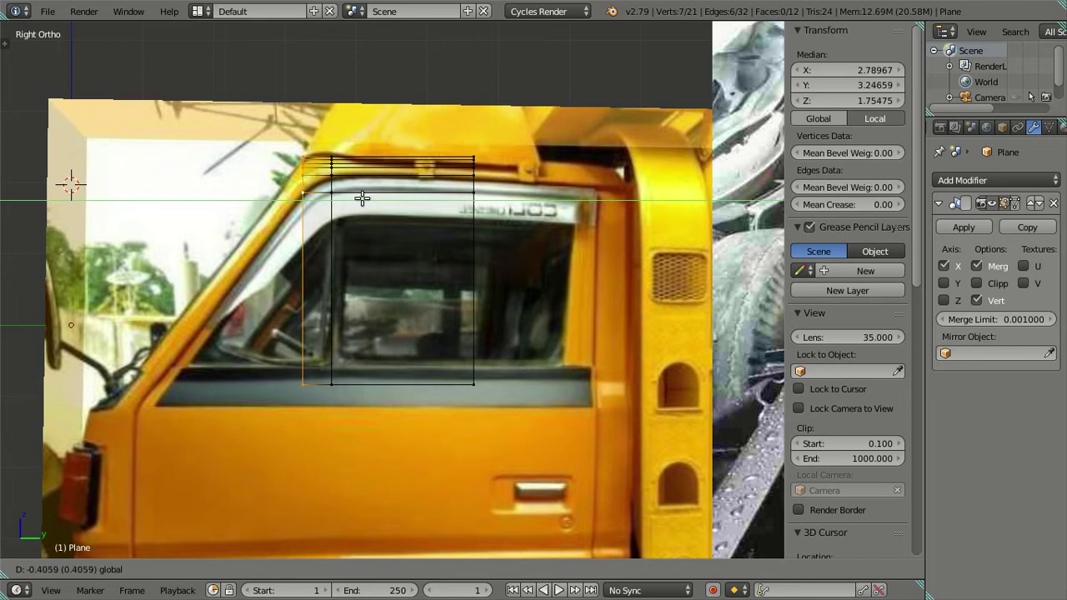
pyautogui.moveTo(361, 197); pyautogui.dragTo(359, 200)
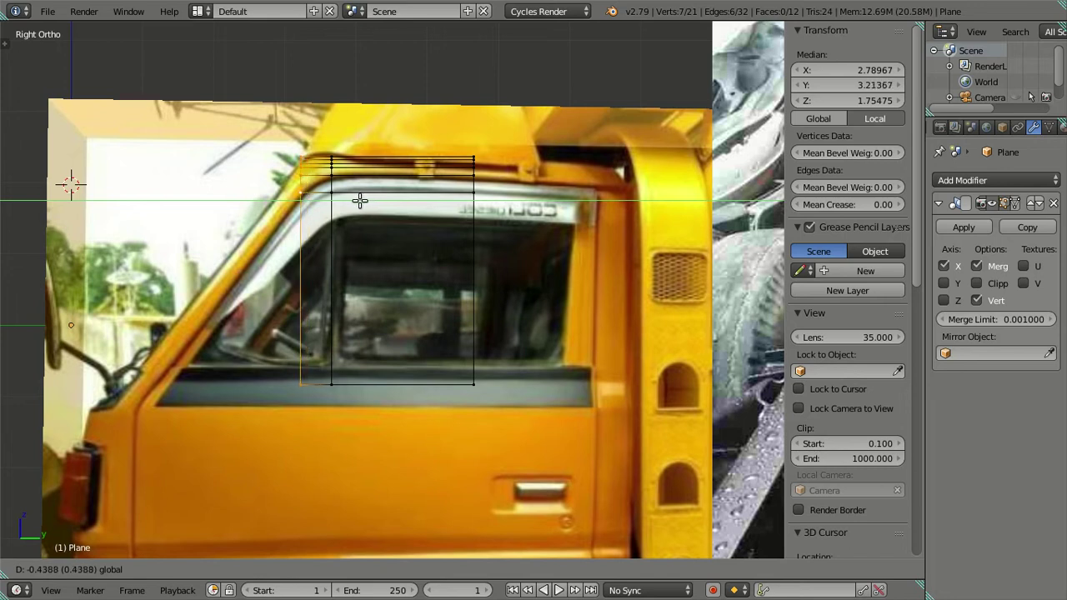
pyautogui.press('Escape')
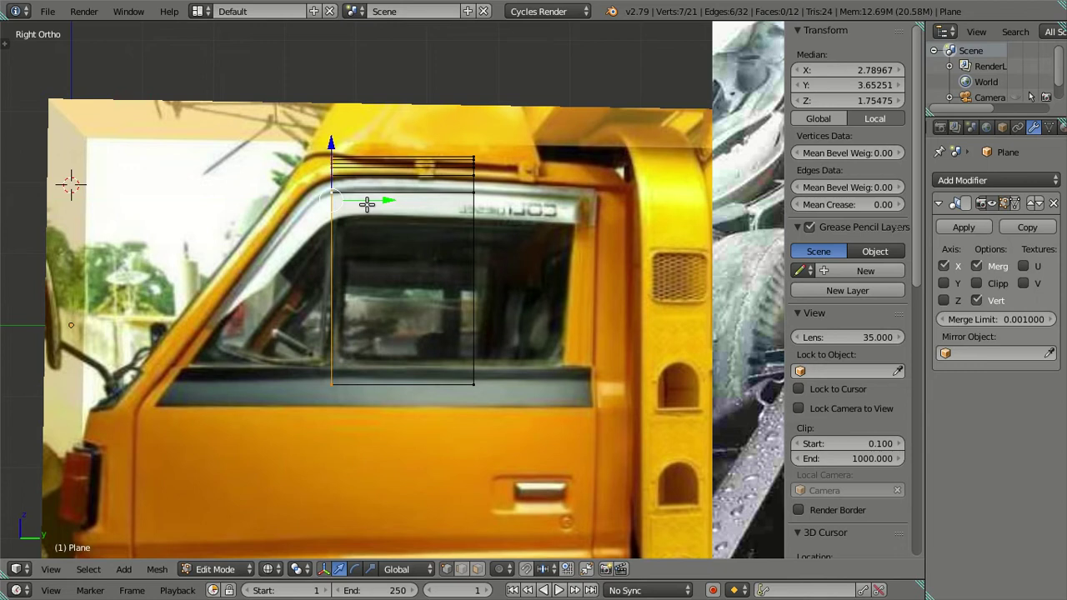
# Extrude the left edge forward into a new face reaching the windshield pillar
pyautogui.press('e')
pyautogui.click(337, 234)
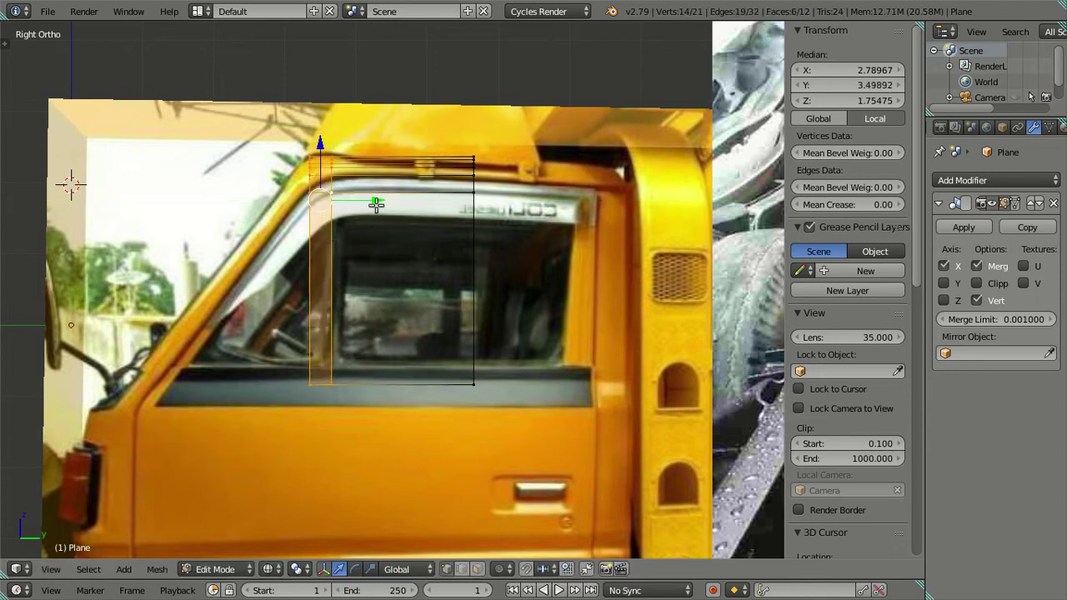
pyautogui.moveTo(376, 203); pyautogui.dragTo(362, 199)
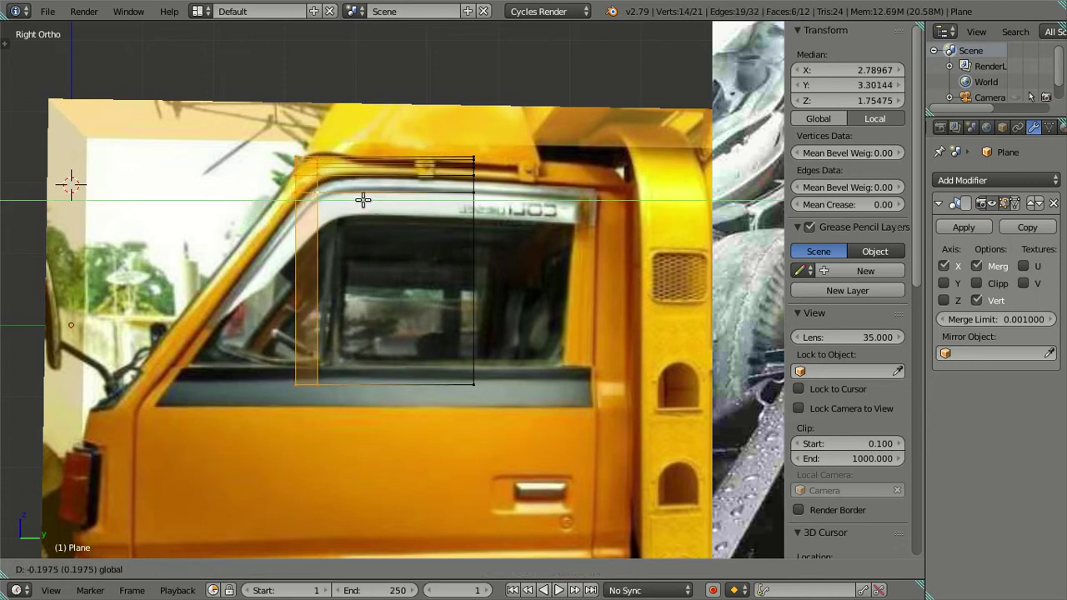
pyautogui.click(362, 199)
# Select only the new edge's top vertex and start moving it along Z in the front view
pyautogui.rightClick(297, 250)
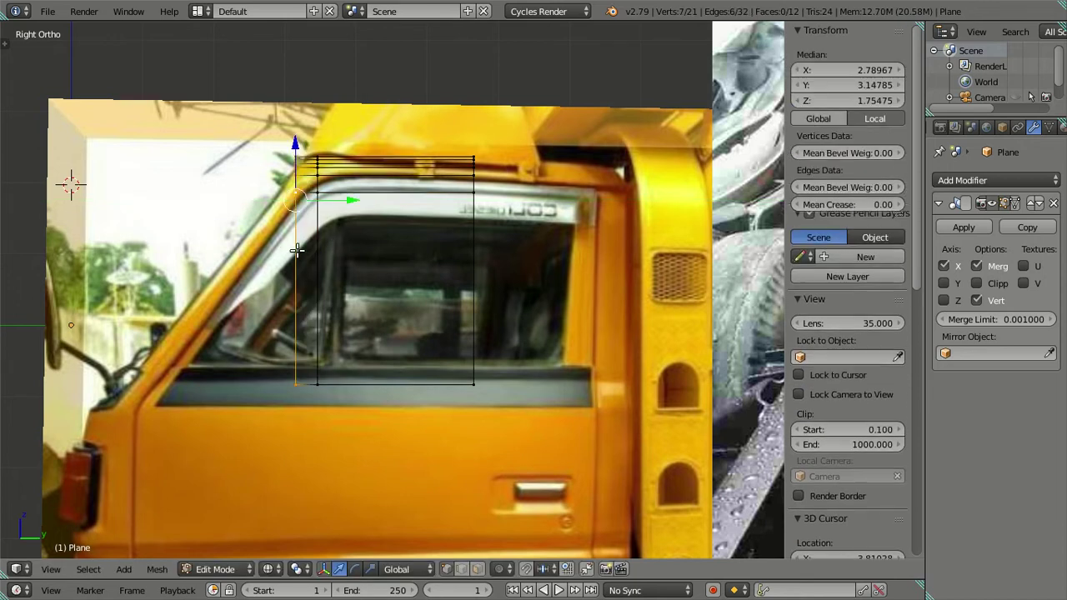
pyautogui.keyDown('shift'); pyautogui.rightClick(296, 383); pyautogui.keyUp('shift')
pyautogui.keyDown('shift'); pyautogui.moveTo(295, 383); pyautogui.dragTo(344, 420, button='middle'); pyautogui.keyUp('shift')
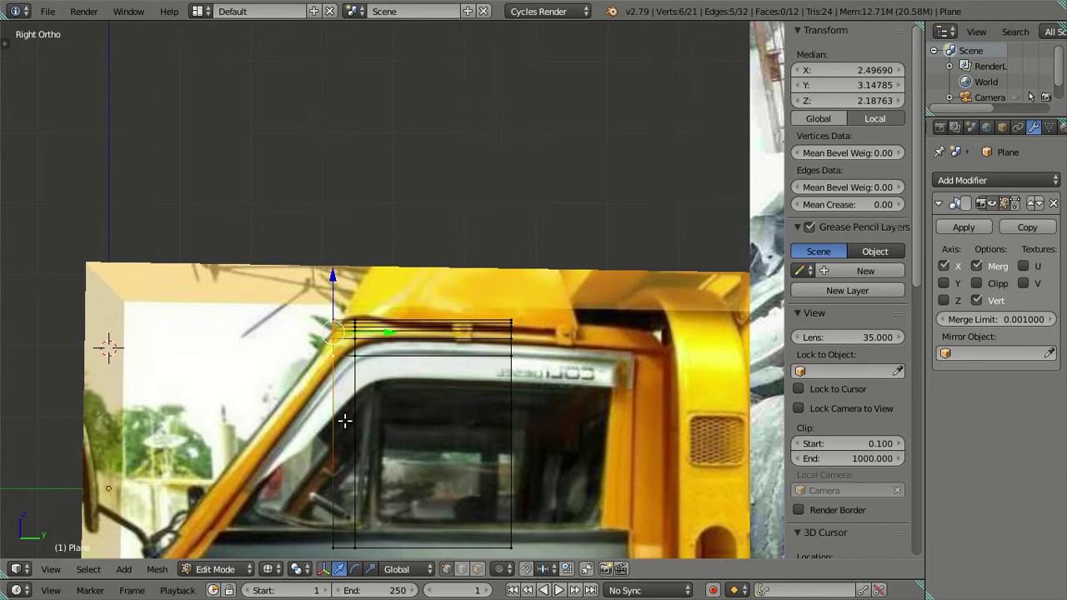
pyautogui.scroll(2, 345, 421)
pyautogui.scroll(1, 342, 409)
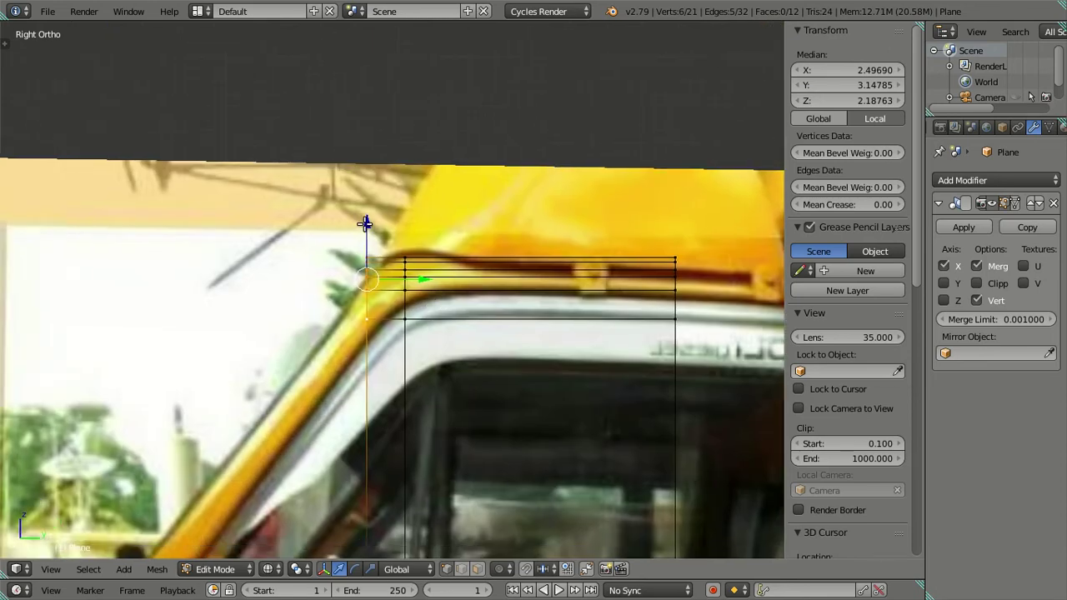
pyautogui.press('KP_1')
pyautogui.press('g')
pyautogui.press('z')
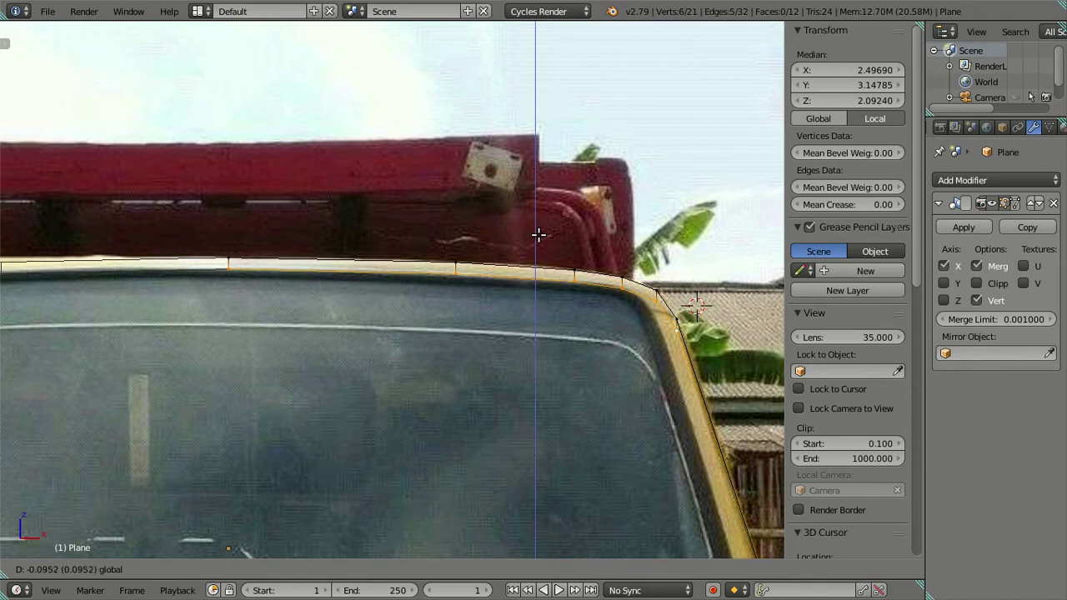
# Lower the top vertex onto the roof line, then inspect the frame in solid shading
pyautogui.click(538, 235)
pyautogui.scroll(1, 380, 248)
pyautogui.scroll(1, 416, 310)
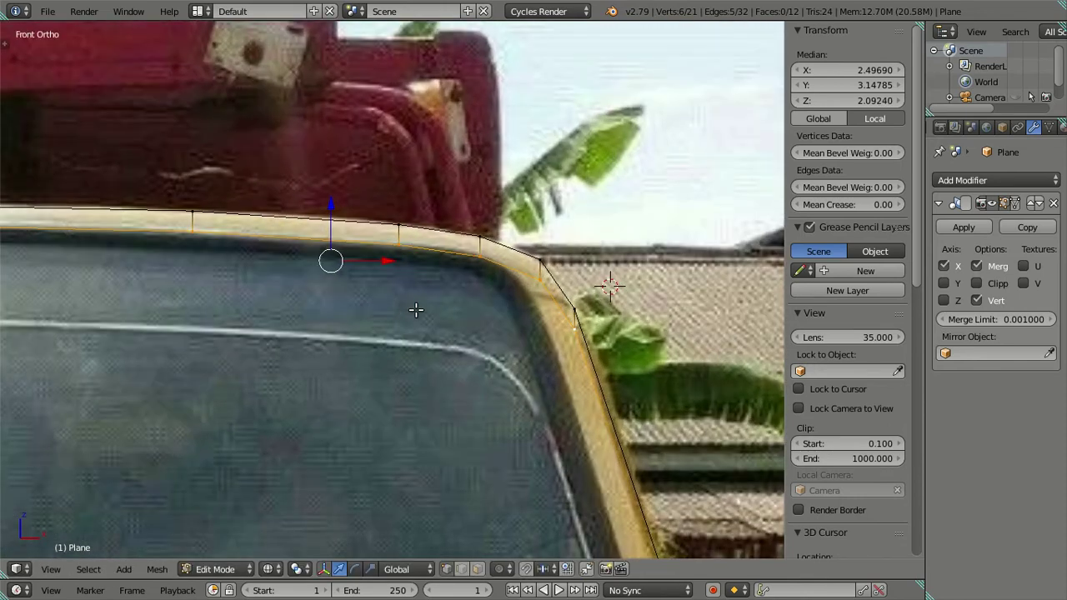
pyautogui.scroll(-4, 495, 266)
pyautogui.moveTo(495, 266)
pyautogui.mouseDown(button='middle')
pyautogui.moveTo(424, 358)
pyautogui.moveTo(419, 398)
pyautogui.moveTo(469, 371)
pyautogui.moveTo(376, 372)
pyautogui.moveTo(357, 350)
pyautogui.moveTo(391, 314)
pyautogui.moveTo(321, 321)
pyautogui.moveTo(319, 288)
pyautogui.moveTo(405, 322)
pyautogui.mouseUp(button='middle')
pyautogui.press('KP_1')
pyautogui.press('a')
pyautogui.click(483, 350)
pyautogui.press('z')
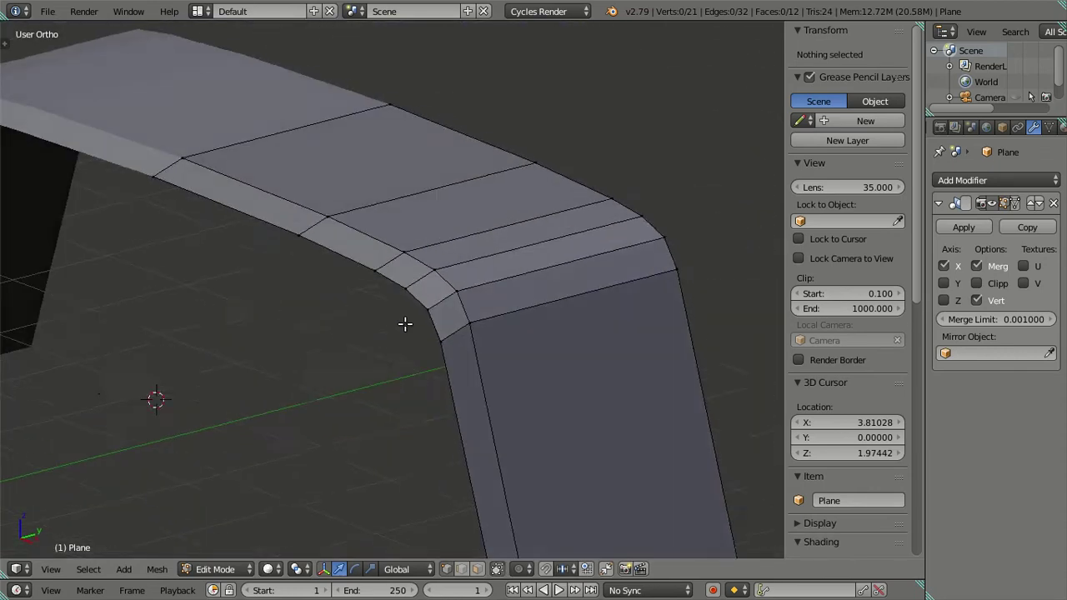
pyautogui.press('KP_1')
pyautogui.scroll(2, 451, 331)
pyautogui.scroll(2, 500, 309)
# Move three roof-corner vertices, one along X only, to trace the roof curve in the photo
pyautogui.rightClick(560, 282)
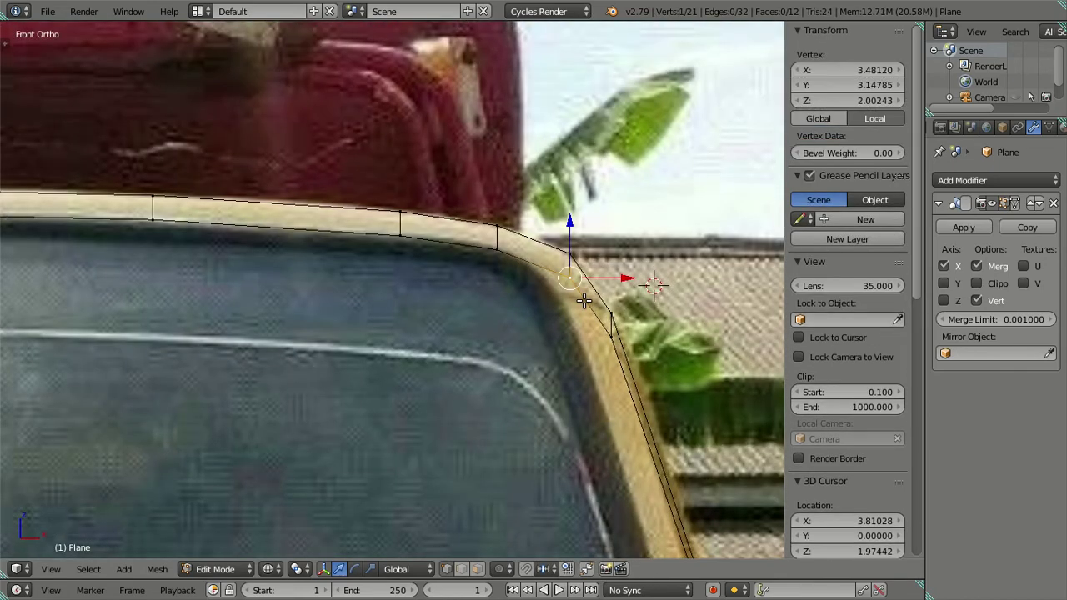
pyautogui.press('g')
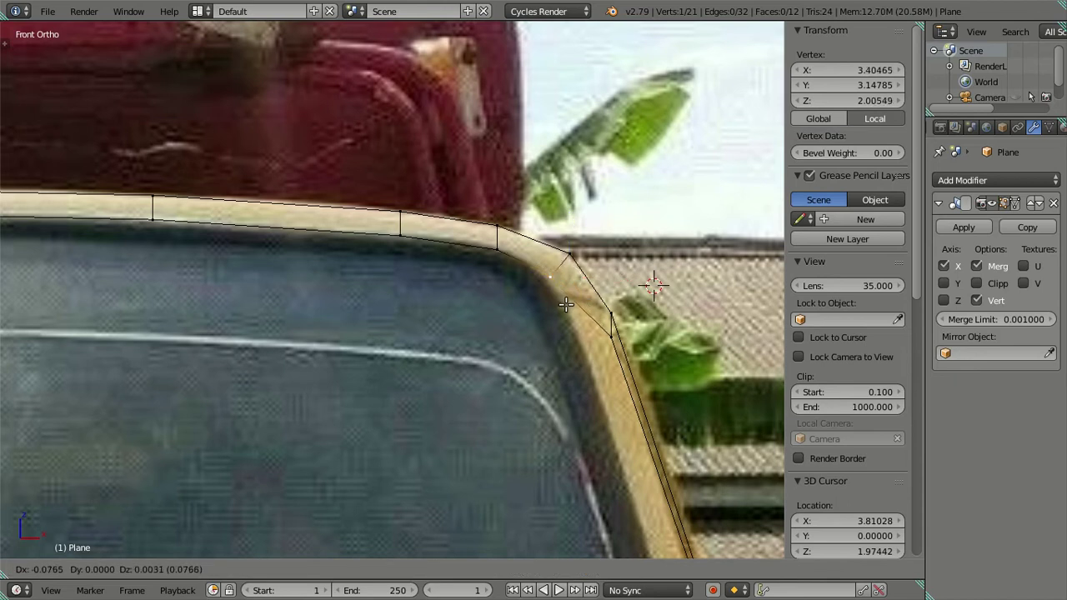
pyautogui.click(566, 305)
pyautogui.rightClick(497, 246)
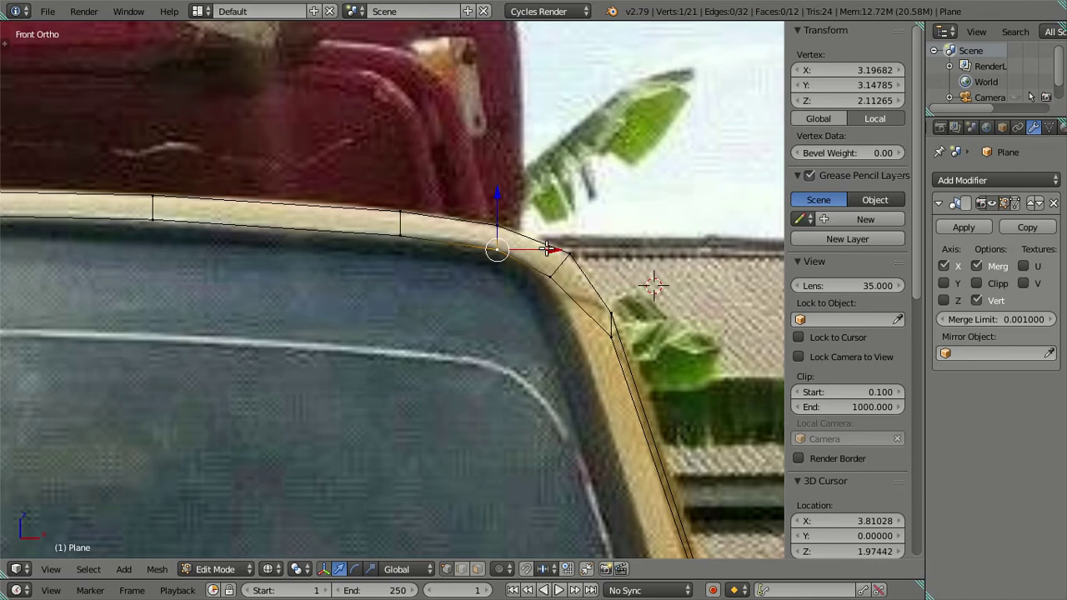
pyautogui.press('g')
pyautogui.press('x')
pyautogui.click(542, 245)
pyautogui.rightClick(596, 334)
pyautogui.press('g')
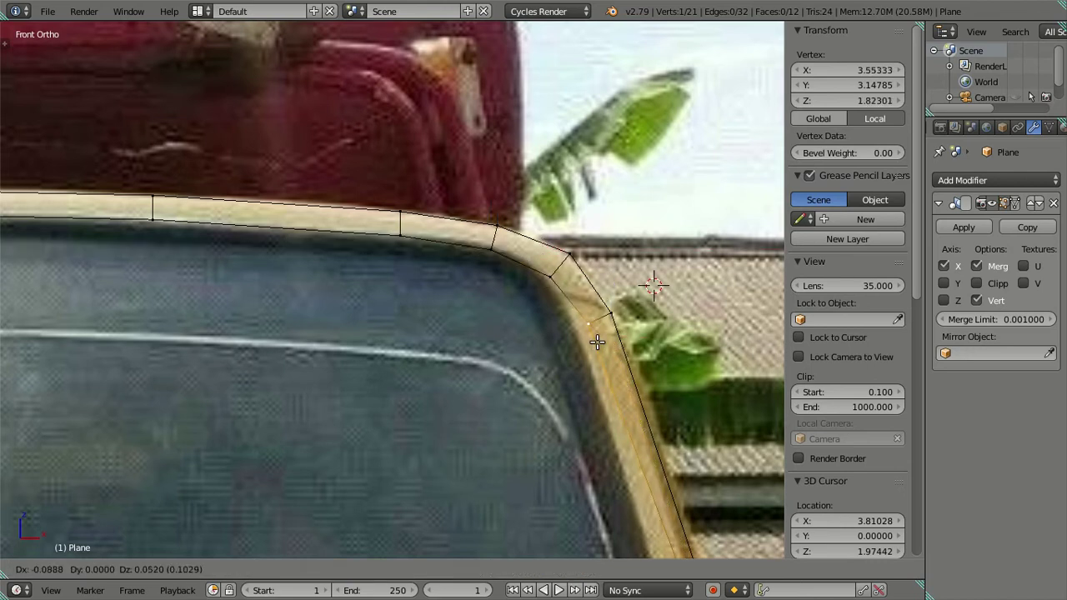
pyautogui.click(597, 342)
pyautogui.scroll(-3, 595, 334)
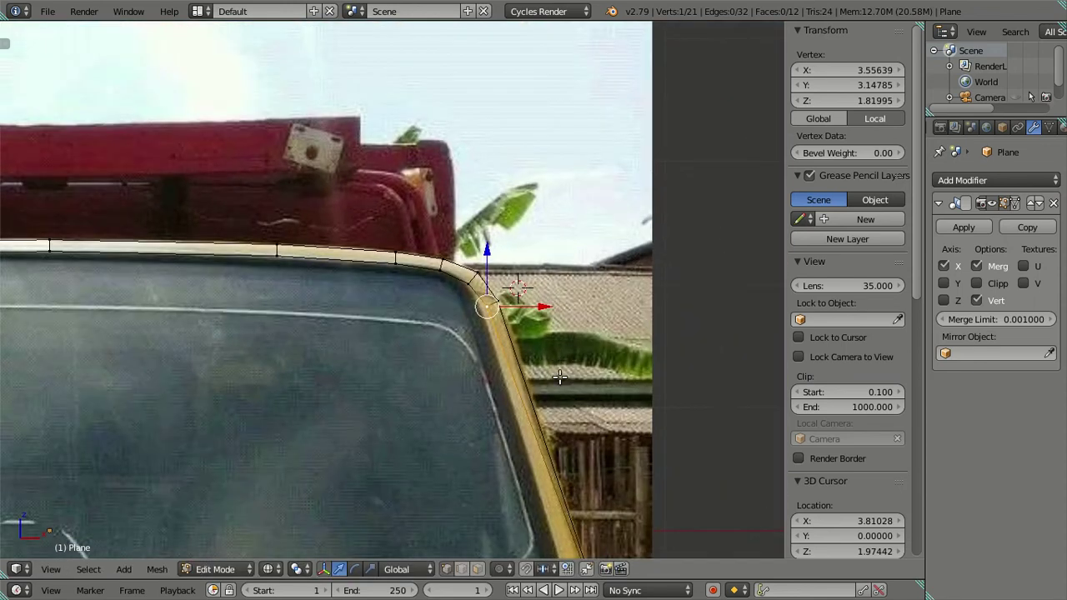
pyautogui.keyDown('shift'); pyautogui.moveTo(489, 297); pyautogui.dragTo(553, 262, button='middle'); pyautogui.keyUp('shift')
pyautogui.press('a')
pyautogui.scroll(-2, 545, 314)
# Shift the pillar's bottom vertex left to match the front photo
pyautogui.moveTo(553, 353); pyautogui.dragTo(519, 398, button='middle')
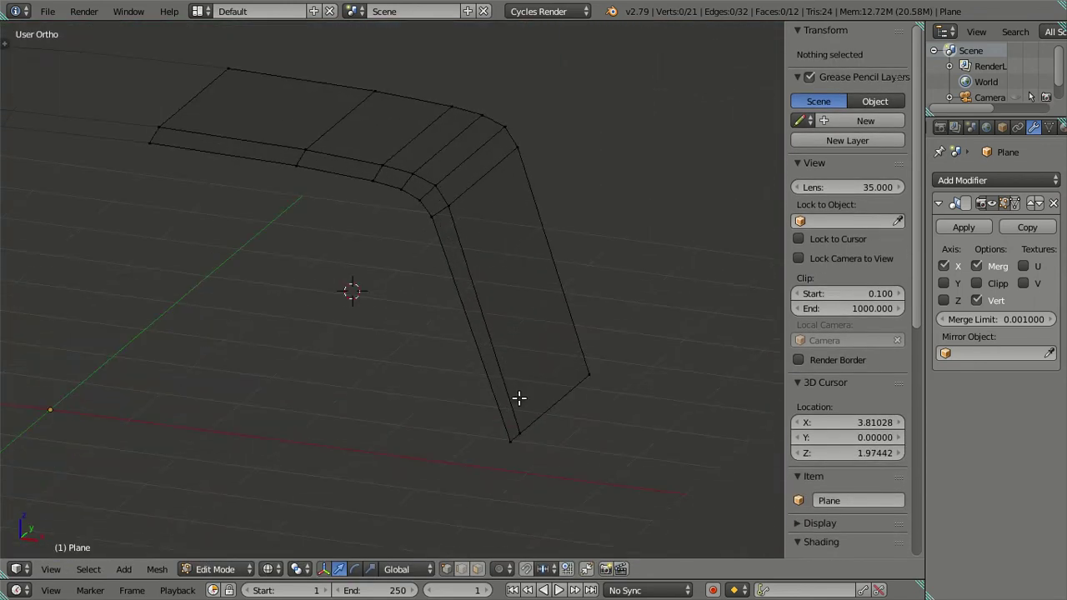
pyautogui.rightClick(507, 438)
pyautogui.moveTo(506, 438); pyautogui.dragTo(544, 435, button='middle')
pyautogui.press('KP_1')
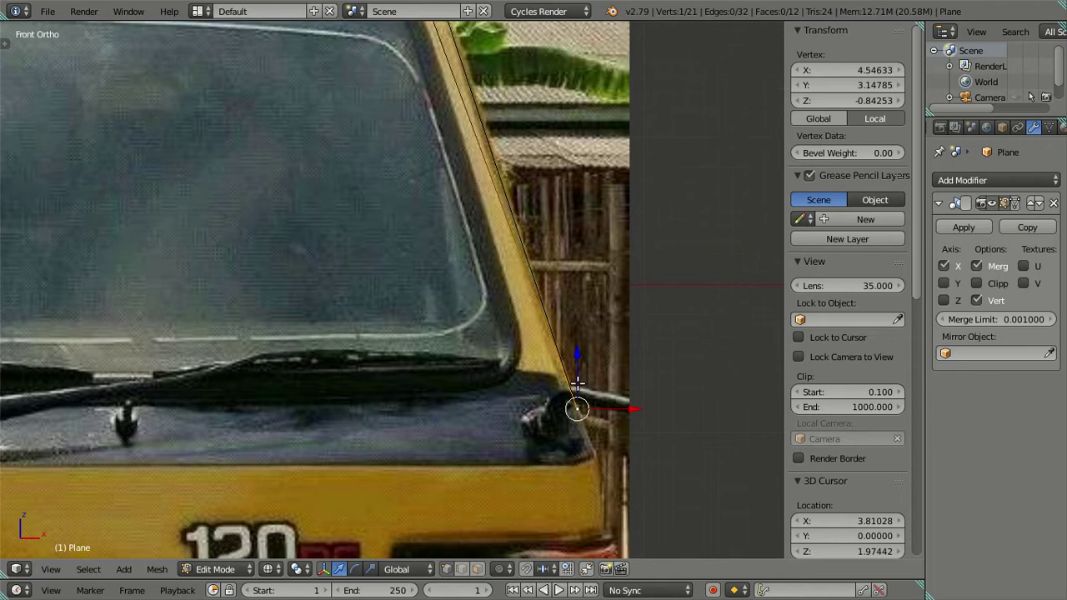
pyautogui.moveTo(633, 407); pyautogui.dragTo(610, 392)
pyautogui.moveTo(552, 294)
pyautogui.keyDown('shift'); pyautogui.mouseDown(button='middle')
pyautogui.moveTo(557, 378)
pyautogui.moveTo(540, 422)
pyautogui.moveTo(453, 420)
pyautogui.mouseUp(button='middle'); pyautogui.keyUp('shift')
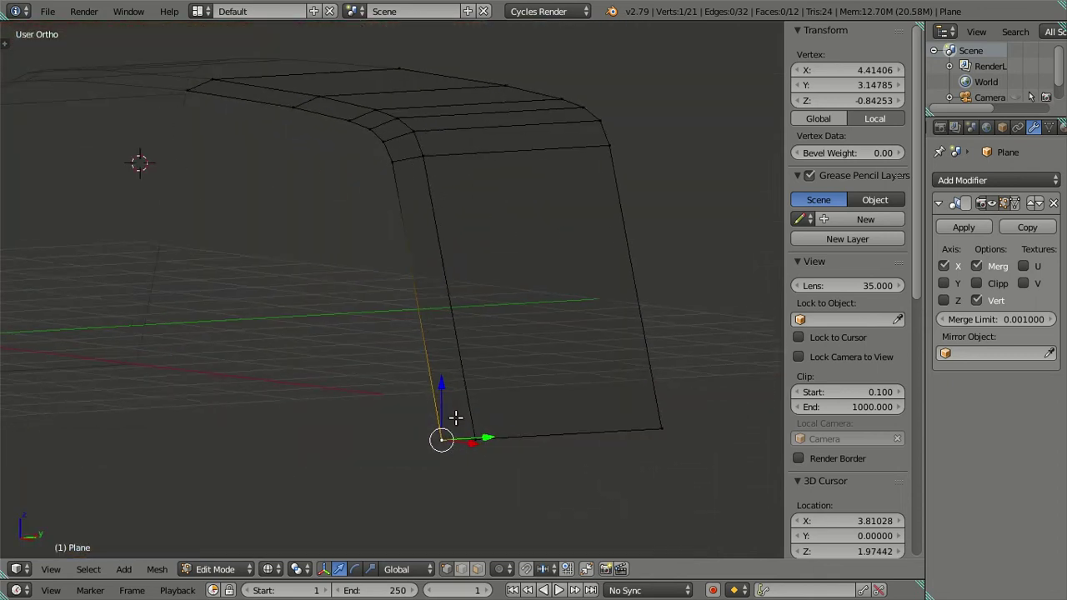
pyautogui.press('a')
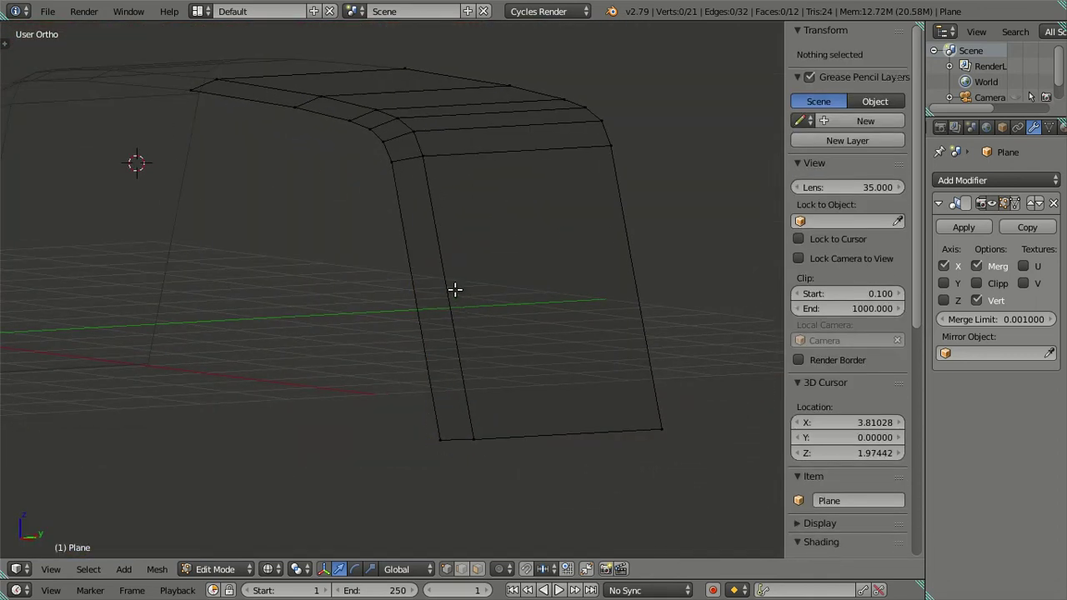
# Add a new edge loop along the A-pillar
pyautogui.keyDown('alt'); pyautogui.rightClick(420, 268); pyautogui.keyUp('alt')
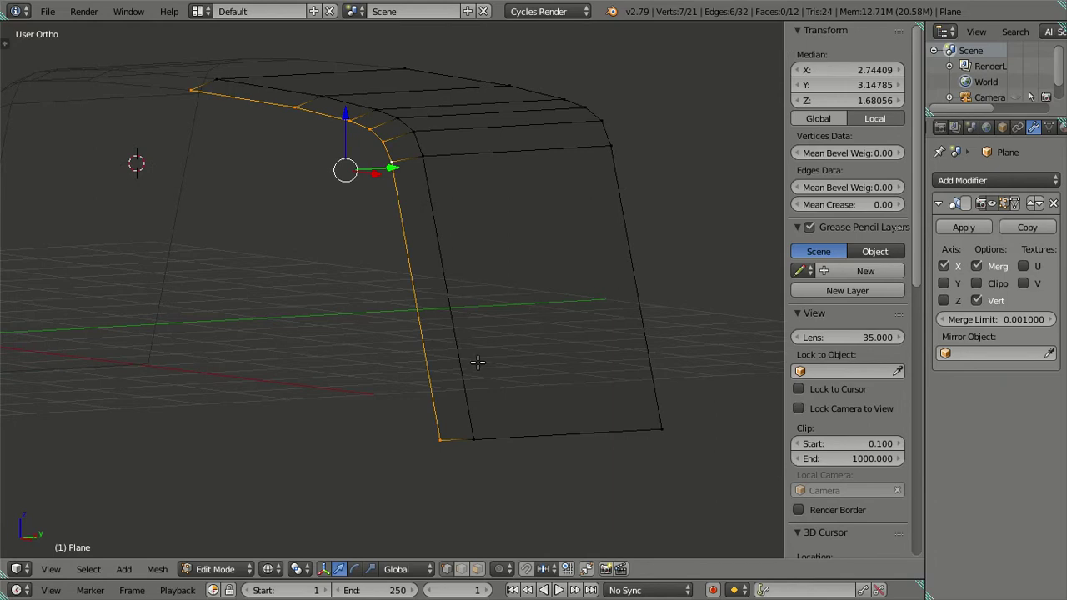
pyautogui.keyDown('alt'); pyautogui.rightClick(445, 305); pyautogui.keyUp('alt')
pyautogui.hotkey('shift', 'd')
pyautogui.press('Escape')
pyautogui.press('a')
pyautogui.moveTo(432, 334)
pyautogui.mouseDown(button='middle')
pyautogui.moveTo(419, 324)
pyautogui.moveTo(428, 417)
pyautogui.mouseUp(button='middle')
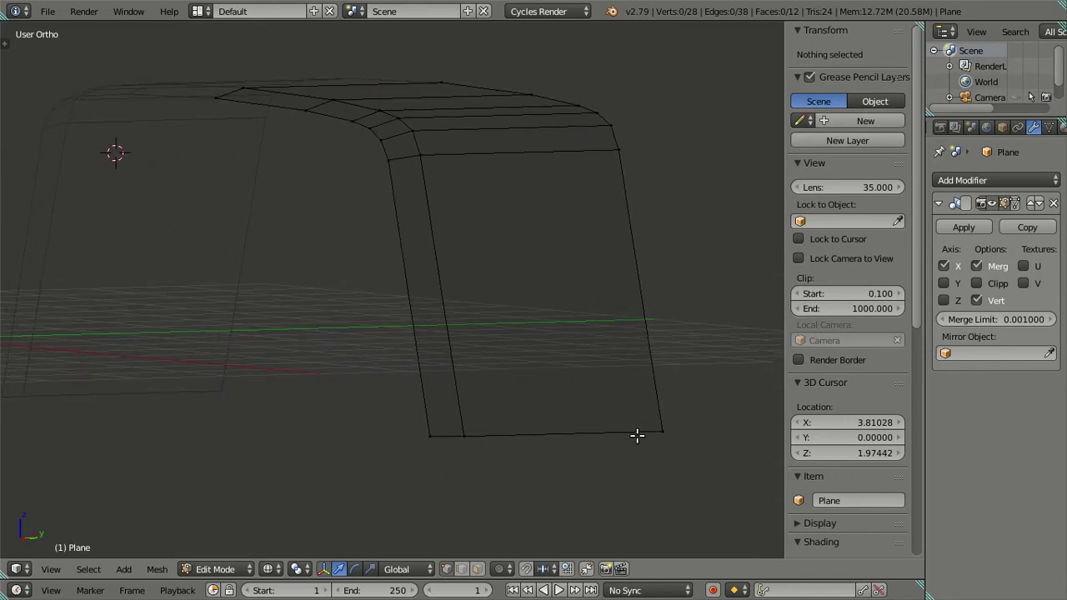
# Move the pillar's two bottom vertices to fit the A-pillar in the front photo
pyautogui.rightClick(662, 432)
pyautogui.press('a')
pyautogui.press('a')
pyautogui.rightClick(463, 435)
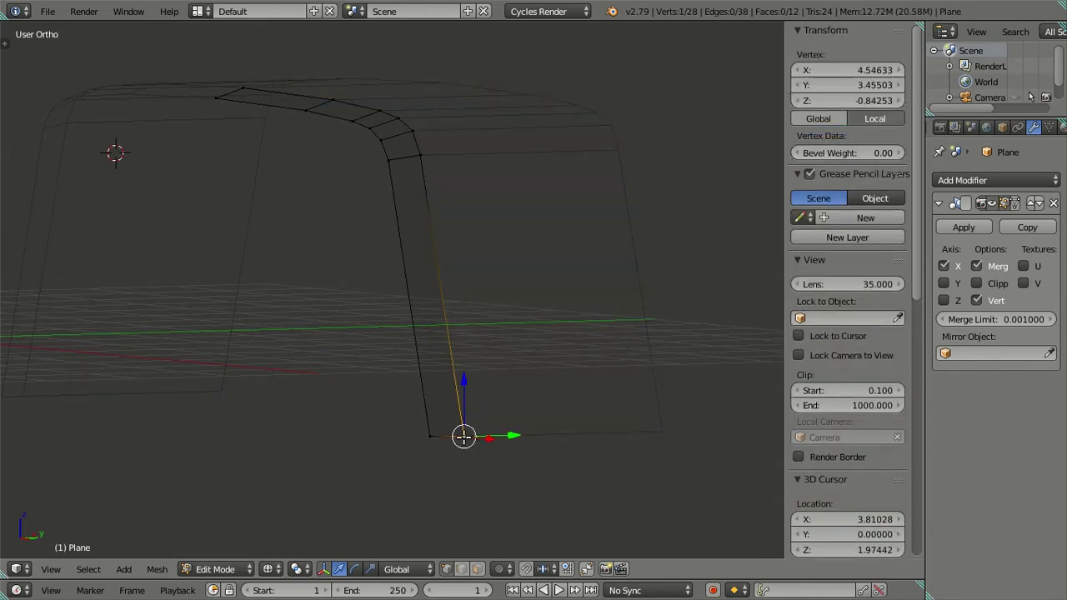
pyautogui.keyDown('shift'); pyautogui.rightClick(430, 434); pyautogui.keyUp('shift')
pyautogui.press('KP_1')
pyautogui.scroll(1, 559, 427)
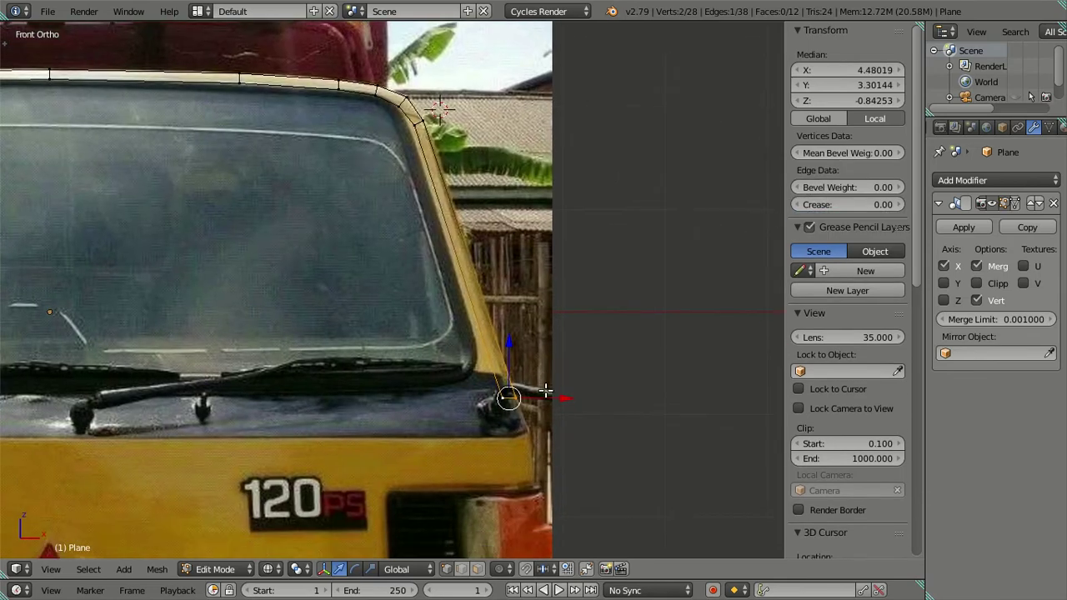
pyautogui.scroll(1, 553, 408)
pyautogui.press('g')
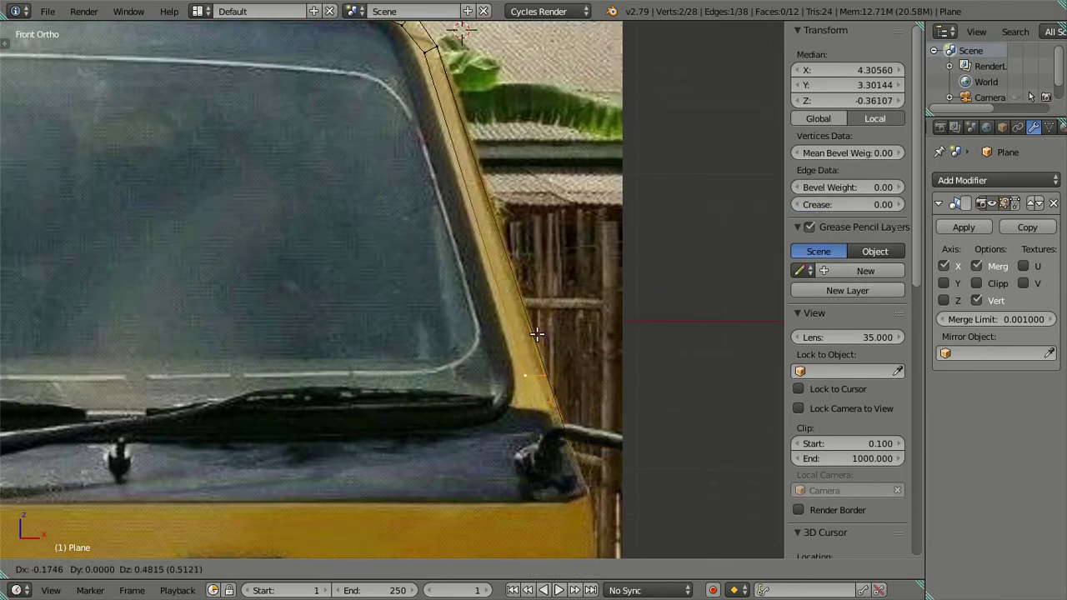
pyautogui.click(529, 325)
pyautogui.keyDown('shift'); pyautogui.scroll(2, 516, 350); pyautogui.keyUp('shift')
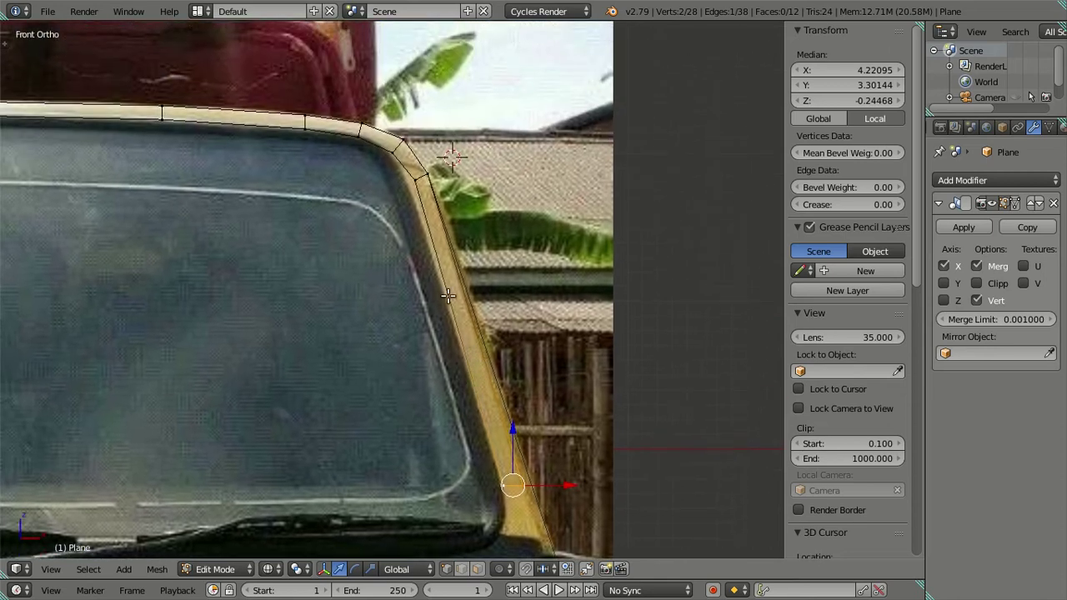
pyautogui.keyDown('shift'); pyautogui.scroll(2, 516, 350); pyautogui.keyUp('shift')
# Nudge the top roof-corner vertex slightly left, then deselect all
pyautogui.rightClick(419, 158)
pyautogui.moveTo(481, 161); pyautogui.dragTo(475, 161)
pyautogui.press('a')
pyautogui.scroll(-2, 441, 214)
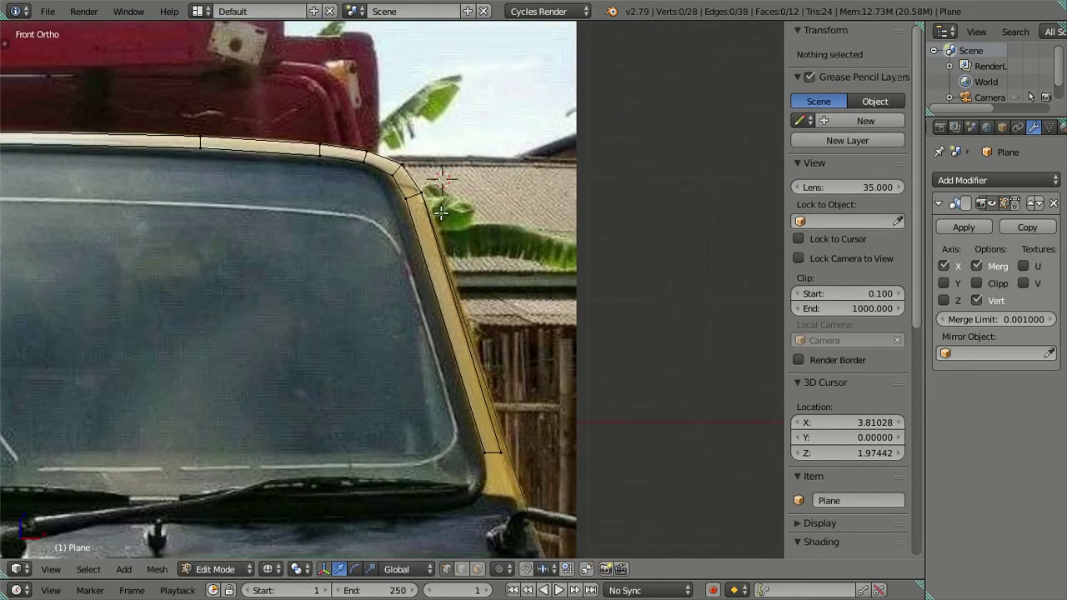
pyautogui.scroll(-2, 447, 244)
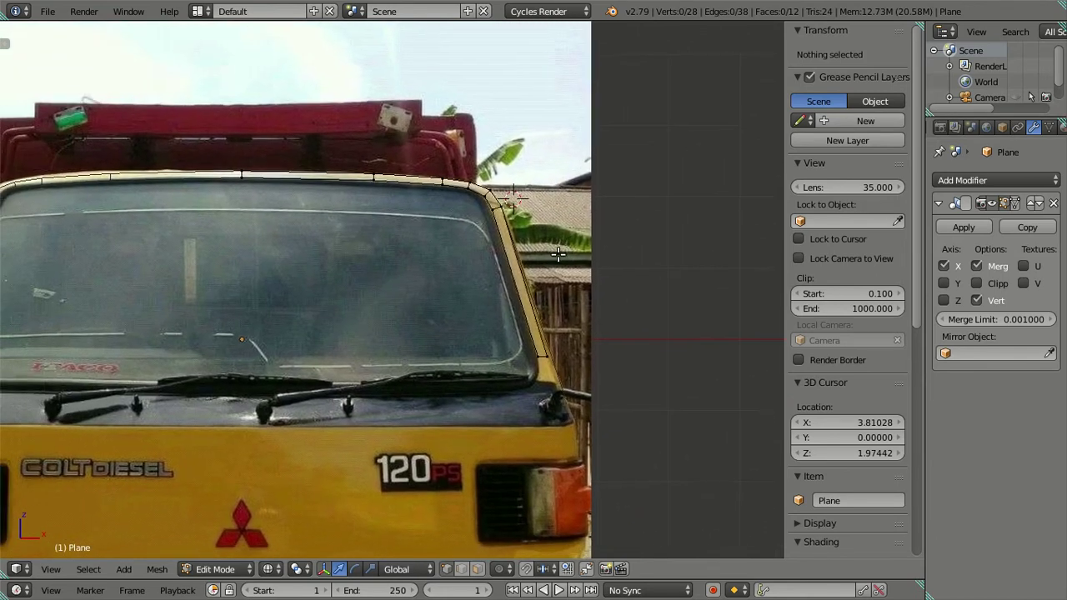
# Pan and zoom across the reference photos to bring the yellow truck photos into view
pyautogui.keyDown('shift'); pyautogui.moveTo(450, 272); pyautogui.dragTo(732, 254, button='middle'); pyautogui.keyUp('shift')
pyautogui.scroll(-4, 333, 317)
pyautogui.keyDown('shift'); pyautogui.moveTo(333, 316); pyautogui.dragTo(416, 275, button='middle'); pyautogui.keyUp('shift')
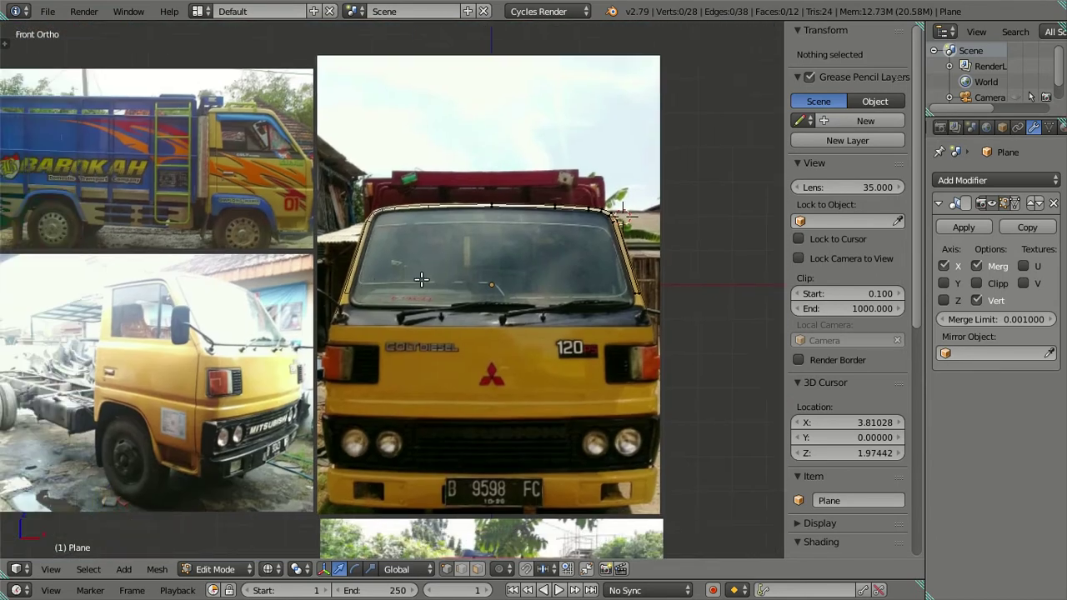
pyautogui.scroll(2, 431, 261)
pyautogui.scroll(3, 431, 261)
pyautogui.scroll(-2, 431, 261)
pyautogui.scroll(-5, 412, 269)
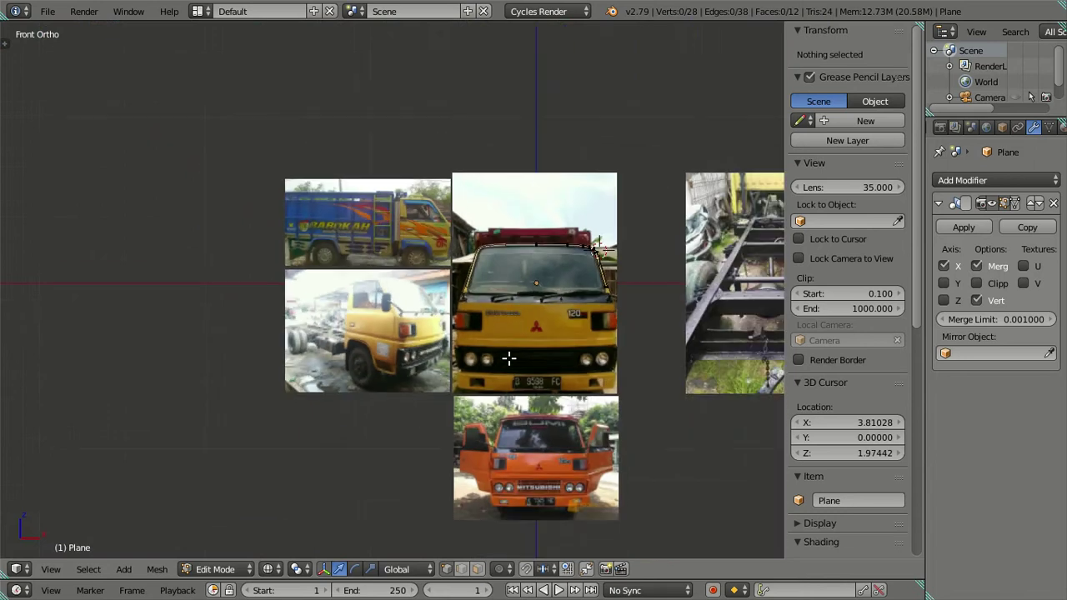
pyautogui.keyDown('shift'); pyautogui.moveTo(508, 355); pyautogui.dragTo(271, 284, button='middle'); pyautogui.keyUp('shift')
pyautogui.scroll(2, 262, 301)
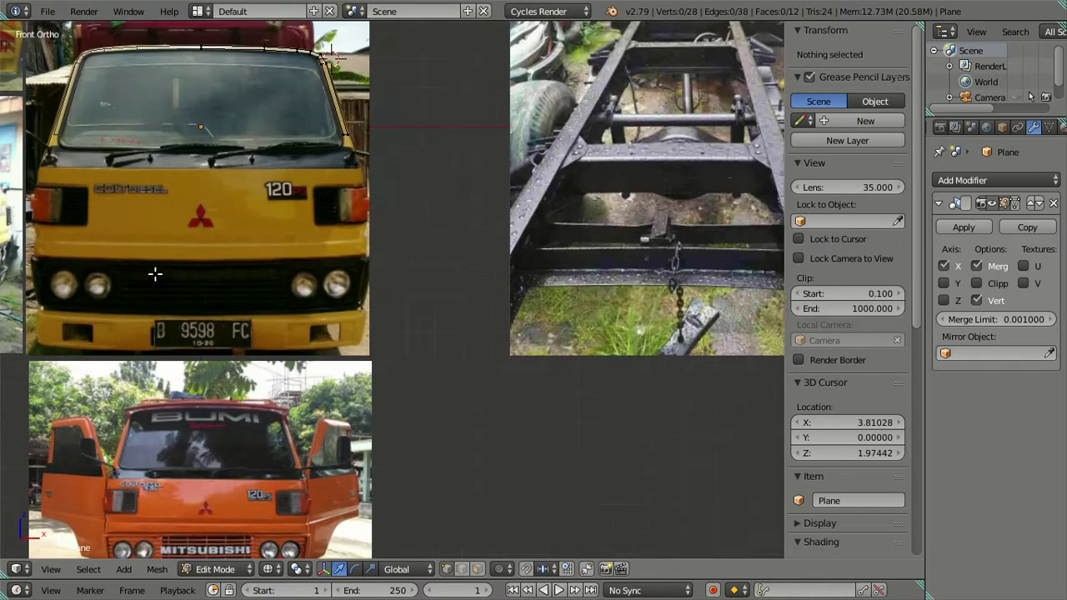
pyautogui.keyDown('shift'); pyautogui.moveTo(155, 274); pyautogui.dragTo(469, 357, button='middle'); pyautogui.keyUp('shift')
pyautogui.scroll(2, 469, 358)
pyautogui.keyDown('shift'); pyautogui.moveTo(250, 353); pyautogui.dragTo(460, 382, button='middle'); pyautogui.keyUp('shift')
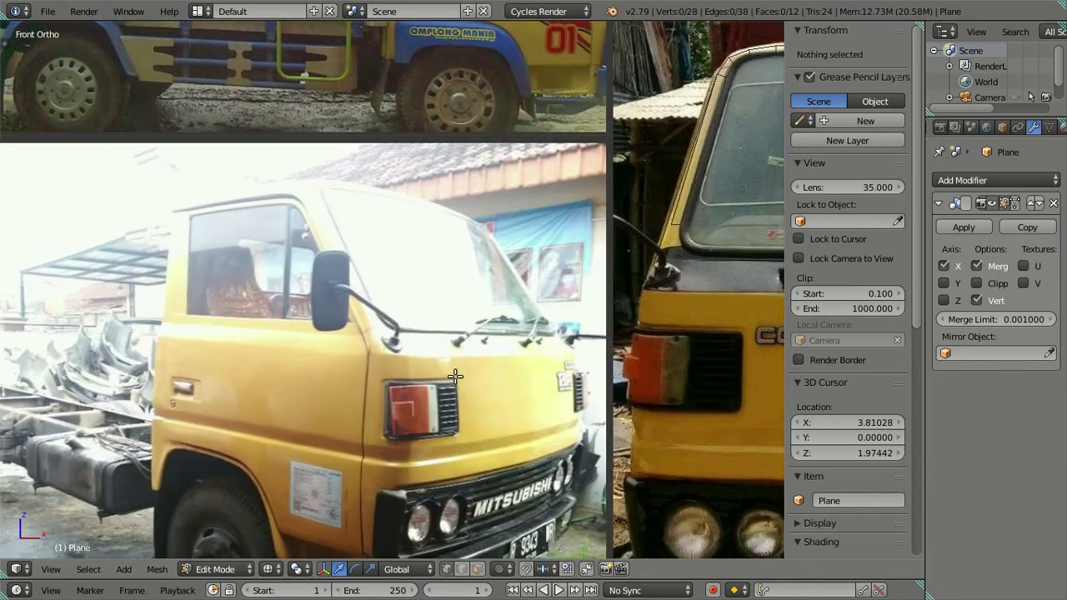
pyautogui.press('Home')
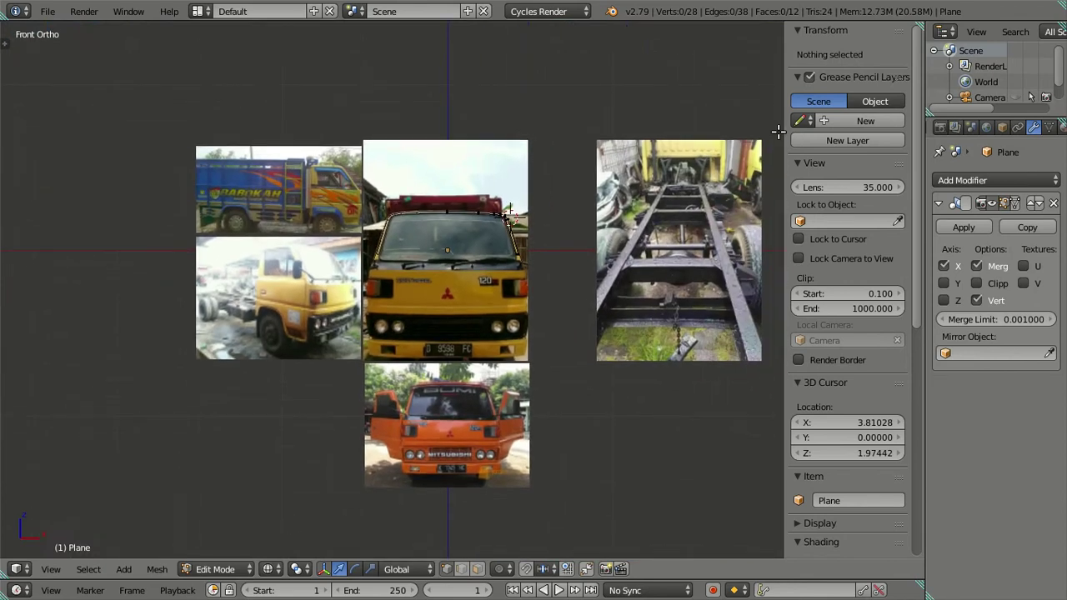
# Return to Object Mode and add a background image, choosing the yellow Mitsubishi photo from the Desktop
pyautogui.press('Tab')
pyautogui.scroll(-8, 811, 433)
pyautogui.scroll(-2, 808, 475)
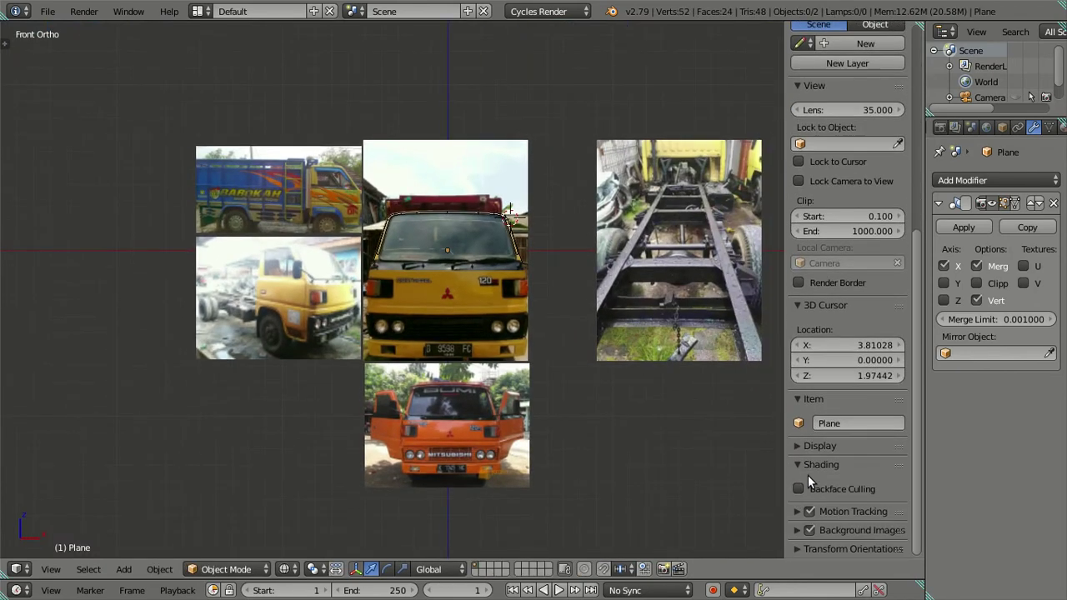
pyautogui.click(796, 530)
pyautogui.scroll(-10, 814, 466)
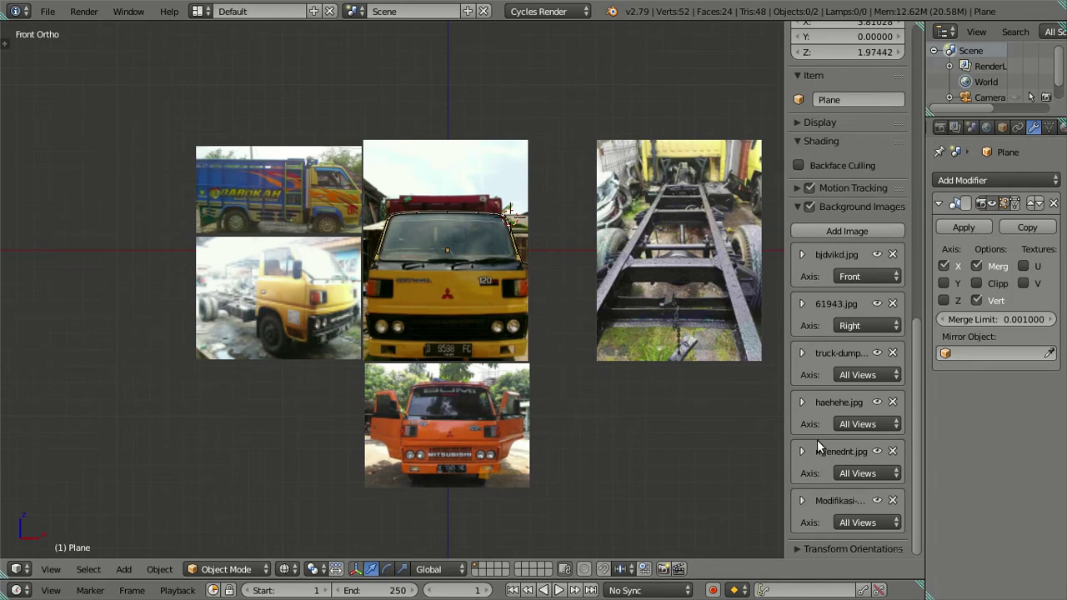
pyautogui.click(830, 231)
pyautogui.click(863, 522)
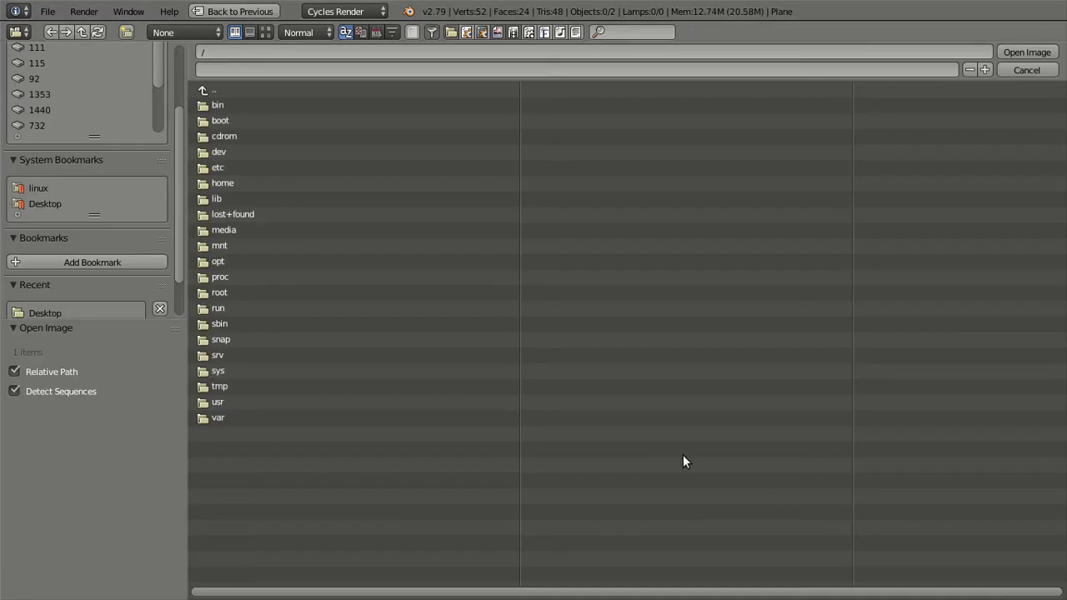
pyautogui.click(69, 204)
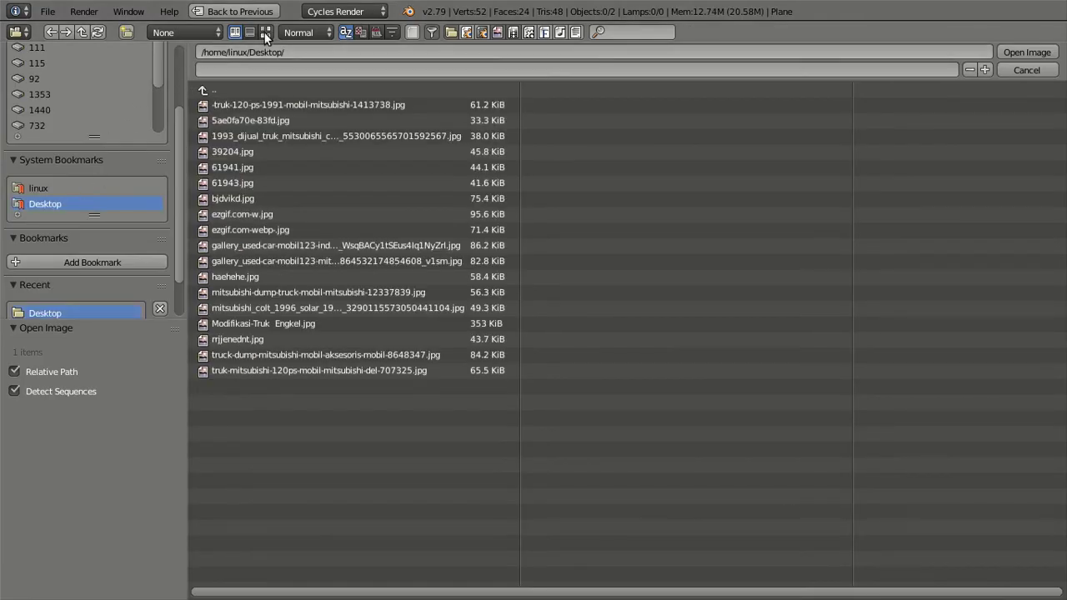
pyautogui.click(265, 31)
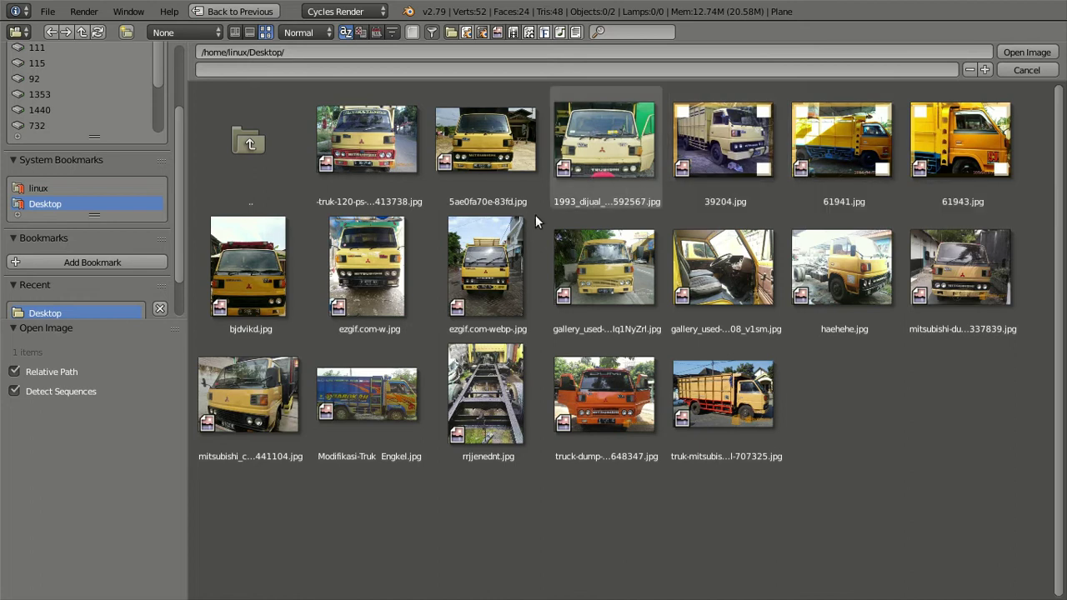
pyautogui.click(250, 392)
# Load the mitsubishi_colt_1996 photo at offset -10.3, -14.0 with opacity 1.000, then collapse it
pyautogui.click(1027, 51)
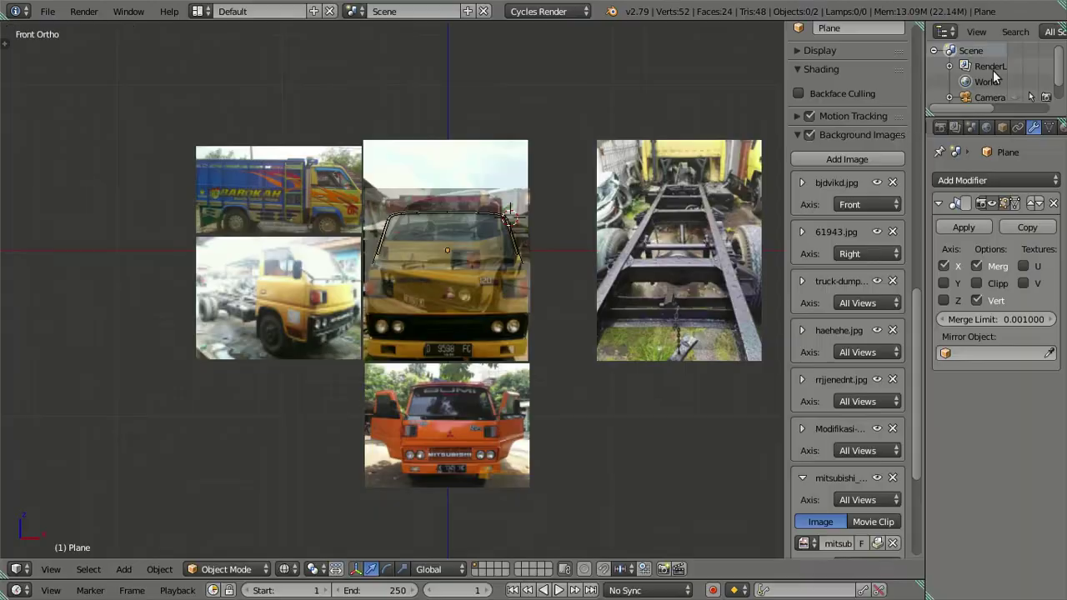
pyautogui.scroll(-5, 840, 466)
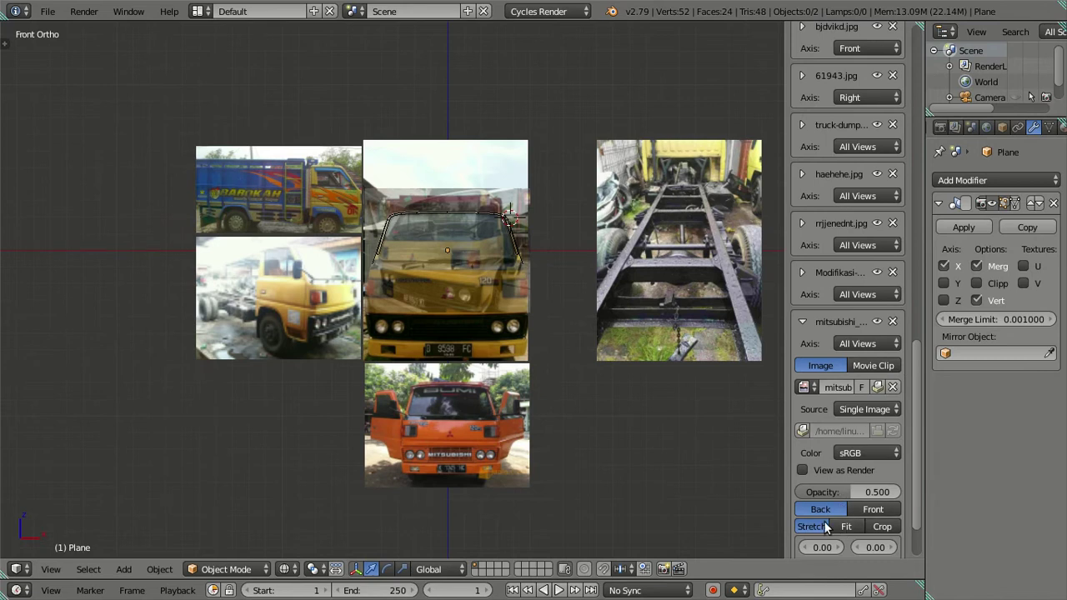
pyautogui.scroll(-2, 852, 520)
pyautogui.moveTo(888, 475)
pyautogui.mouseDown()
pyautogui.moveTo(925, 475)
pyautogui.moveTo(841, 475)
pyautogui.mouseUp()
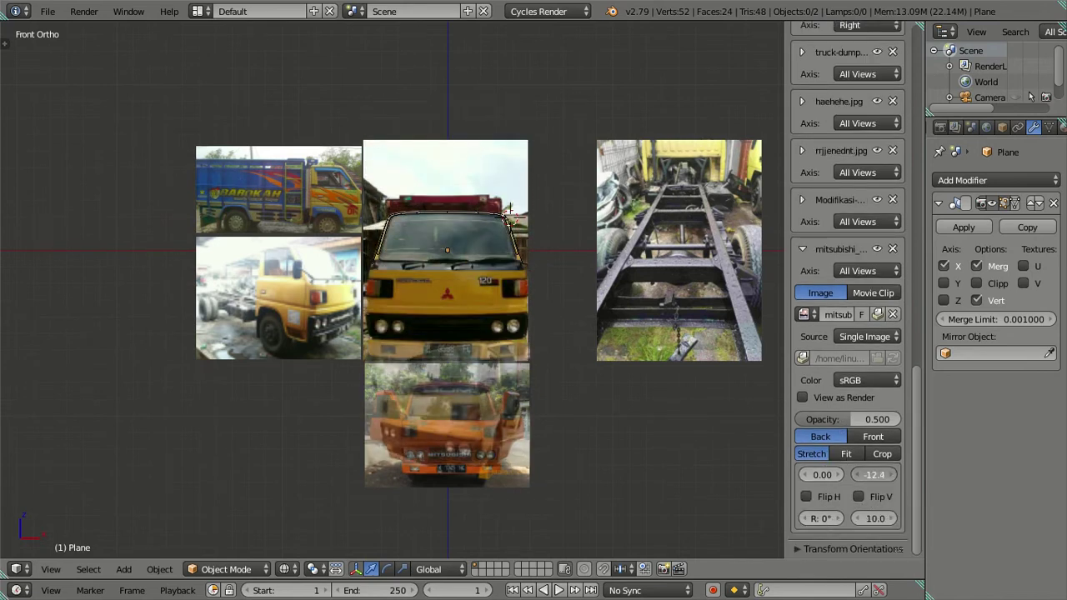
pyautogui.moveTo(830, 475)
pyautogui.mouseDown()
pyautogui.moveTo(802, 474)
pyautogui.moveTo(818, 475)
pyautogui.mouseUp()
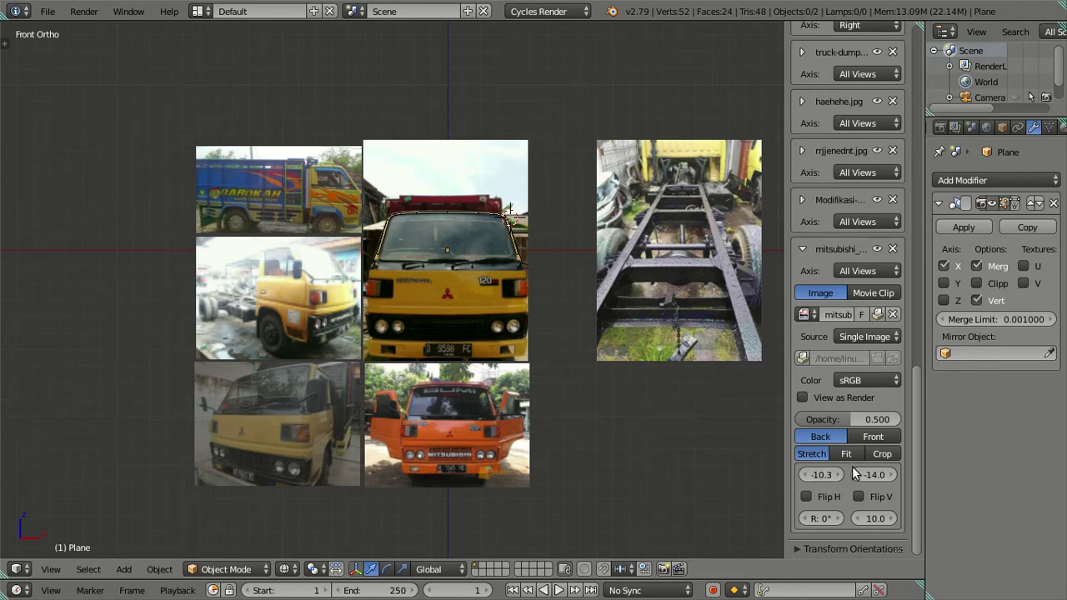
pyautogui.moveTo(853, 414); pyautogui.dragTo(900, 414)
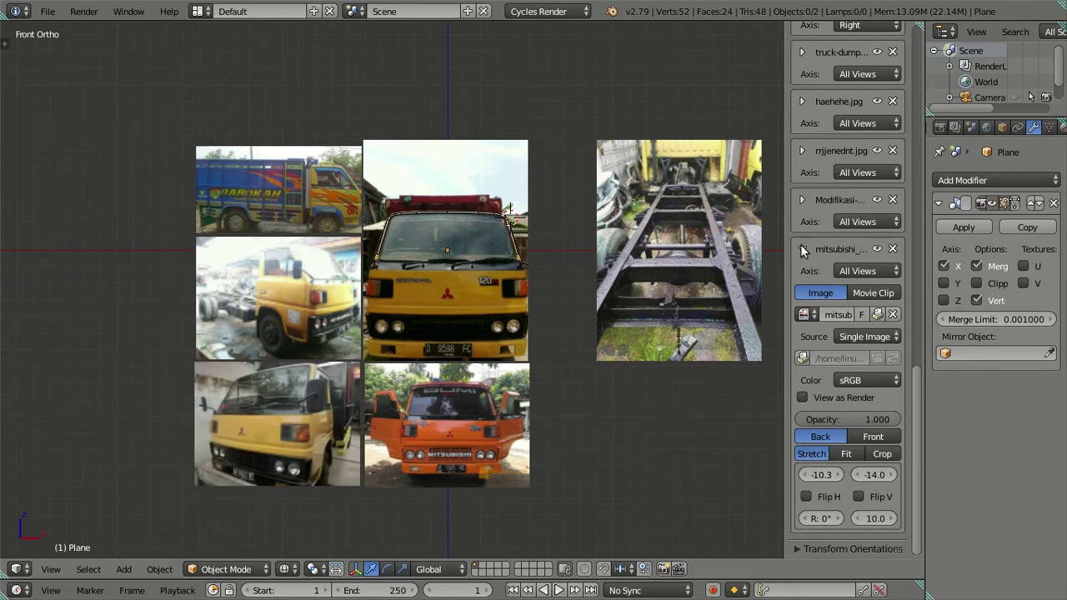
pyautogui.click(802, 248)
# Pan and zoom across the reference photos to check the new photo's placement
pyautogui.scroll(3, 281, 422)
pyautogui.scroll(4, 357, 319)
pyautogui.scroll(4, 389, 295)
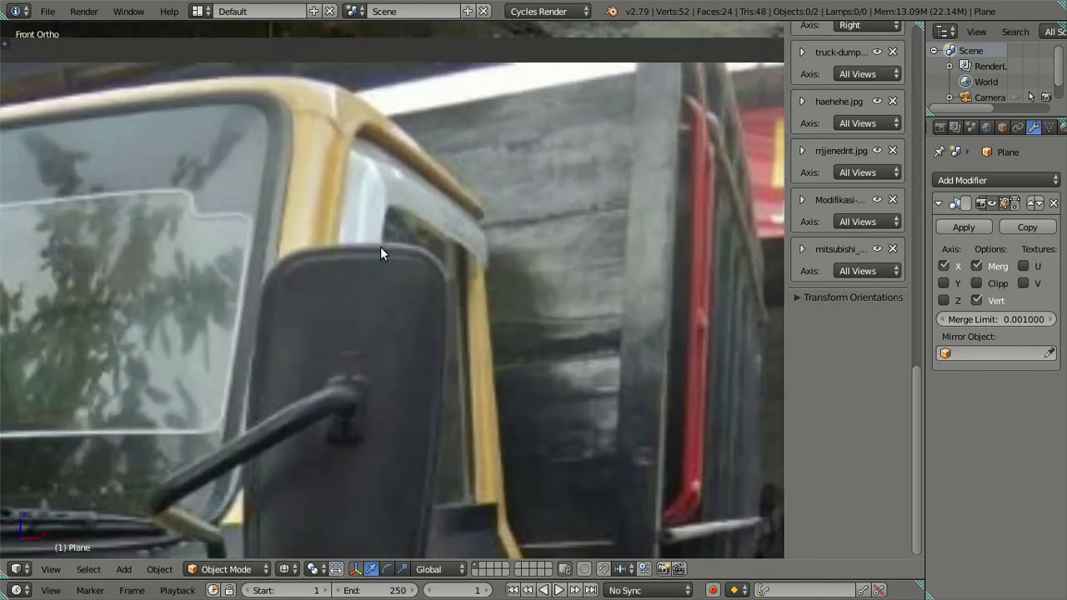
pyautogui.keyDown('shift'); pyautogui.moveTo(380, 246); pyautogui.dragTo(336, 406, button='middle'); pyautogui.keyUp('shift')
pyautogui.scroll(-3, 290, 327)
pyautogui.scroll(-3, 296, 324)
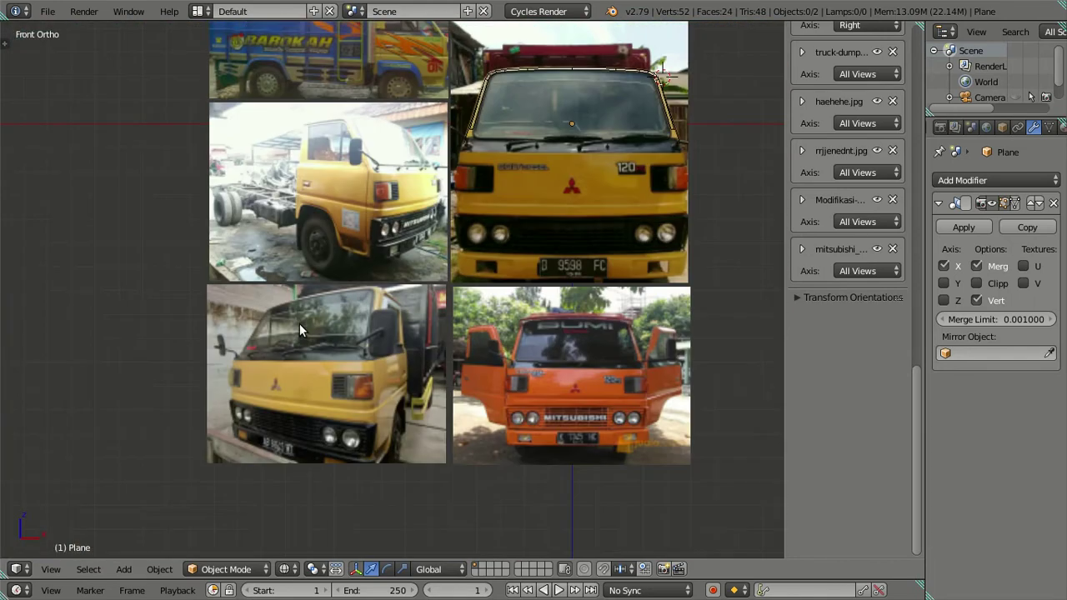
pyautogui.keyDown('ctrl'); pyautogui.scroll(-3, 367, 346); pyautogui.keyUp('ctrl')
pyautogui.scroll(-4, 437, 350)
# Add another background image slot loaded with the 39204.jpg truck photo from the Desktop
pyautogui.scroll(2, 829, 218)
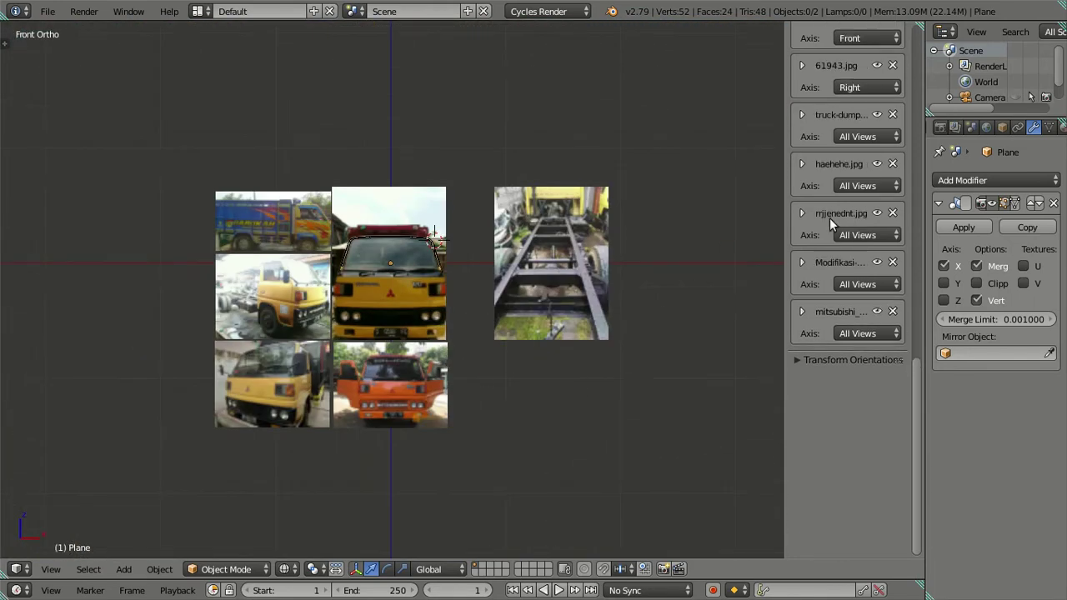
pyautogui.scroll(5, 831, 217)
pyautogui.click(840, 149)
pyautogui.scroll(-2, 781, 352)
pyautogui.scroll(-3, 848, 452)
pyautogui.scroll(2, 585, 409)
pyautogui.scroll(3, 585, 409)
pyautogui.scroll(-1, 756, 442)
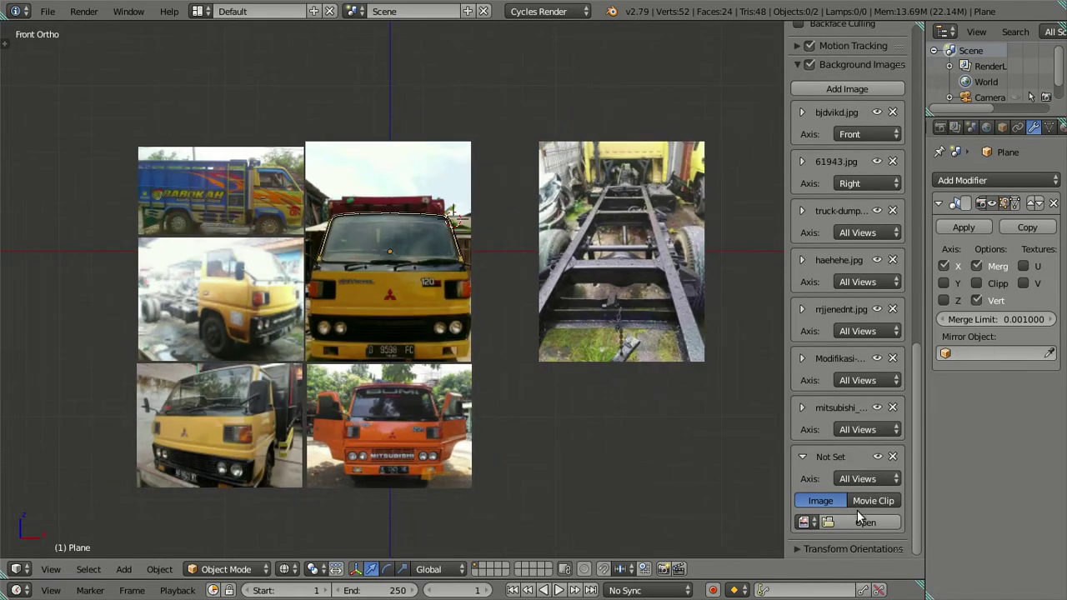
pyautogui.click(863, 522)
pyautogui.click(35, 202)
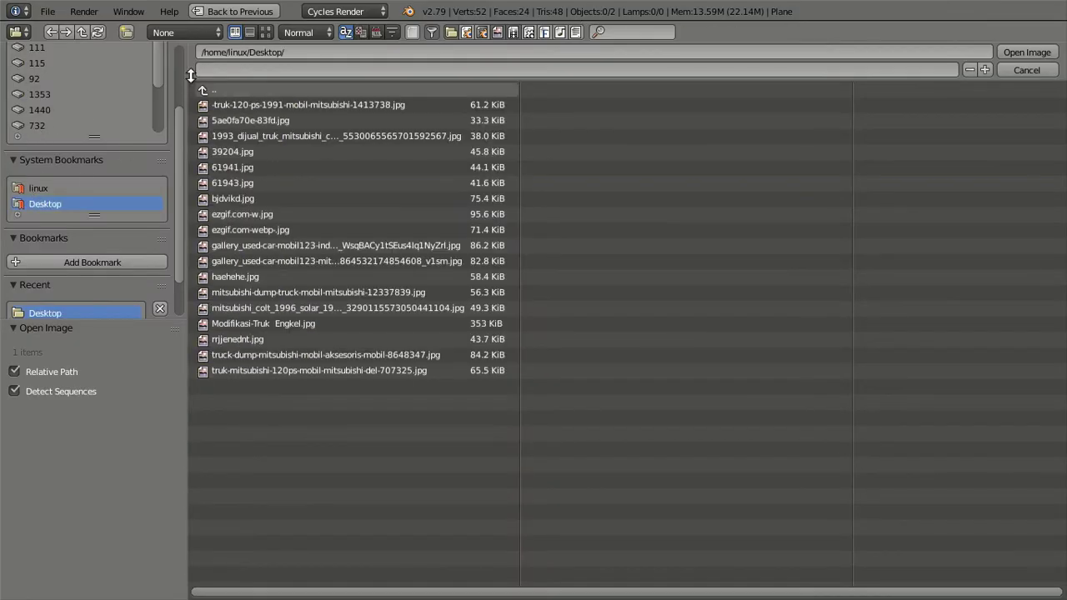
pyautogui.click(264, 32)
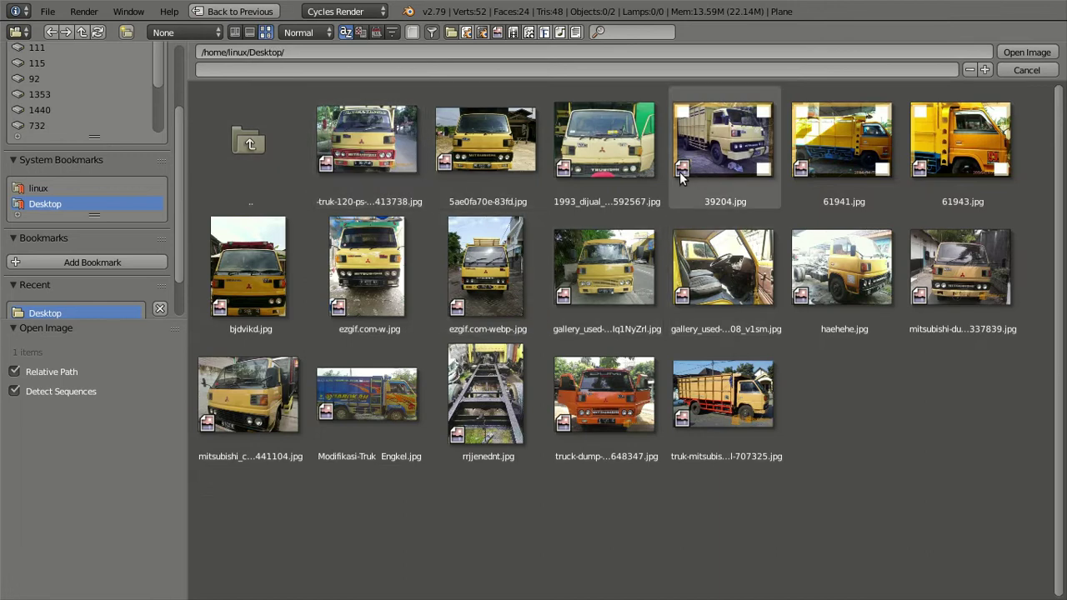
pyautogui.click(716, 154)
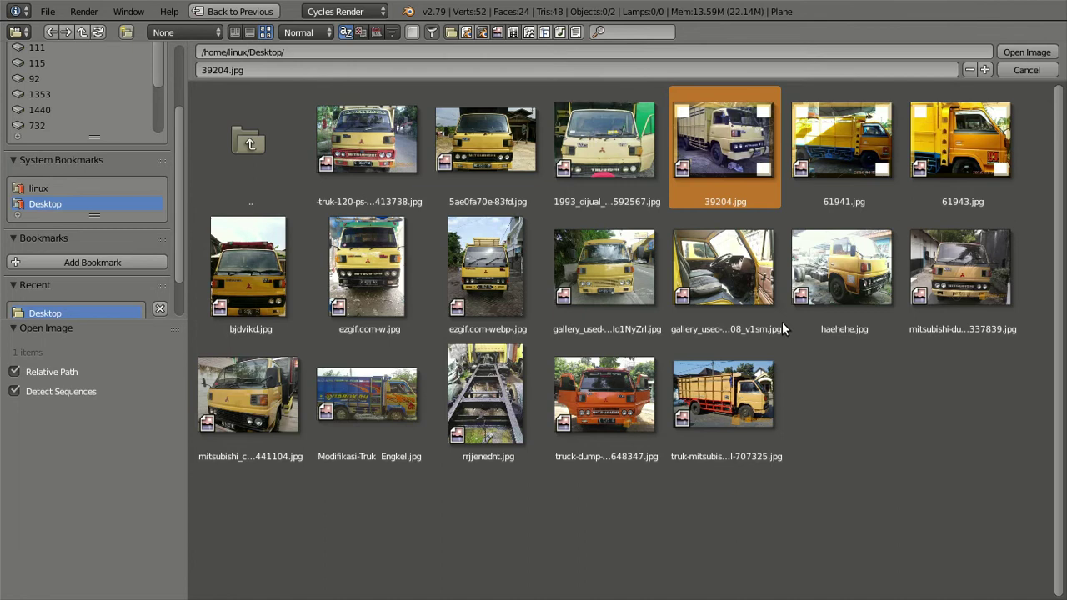
pyautogui.click(1026, 52)
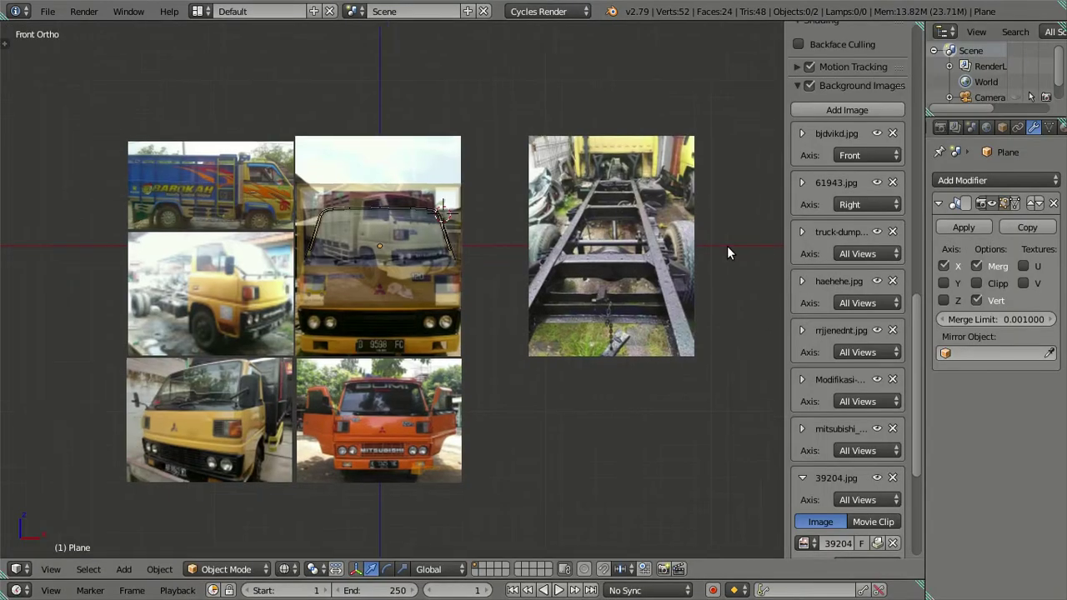
# Move 39204.jpg into the bottom row, right of the orange truck, at full opacity
pyautogui.scroll(-5, 876, 497)
pyautogui.scroll(-2, 896, 443)
pyautogui.moveTo(889, 488)
pyautogui.mouseDown()
pyautogui.moveTo(842, 488)
pyautogui.moveTo(854, 484)
pyautogui.mouseUp()
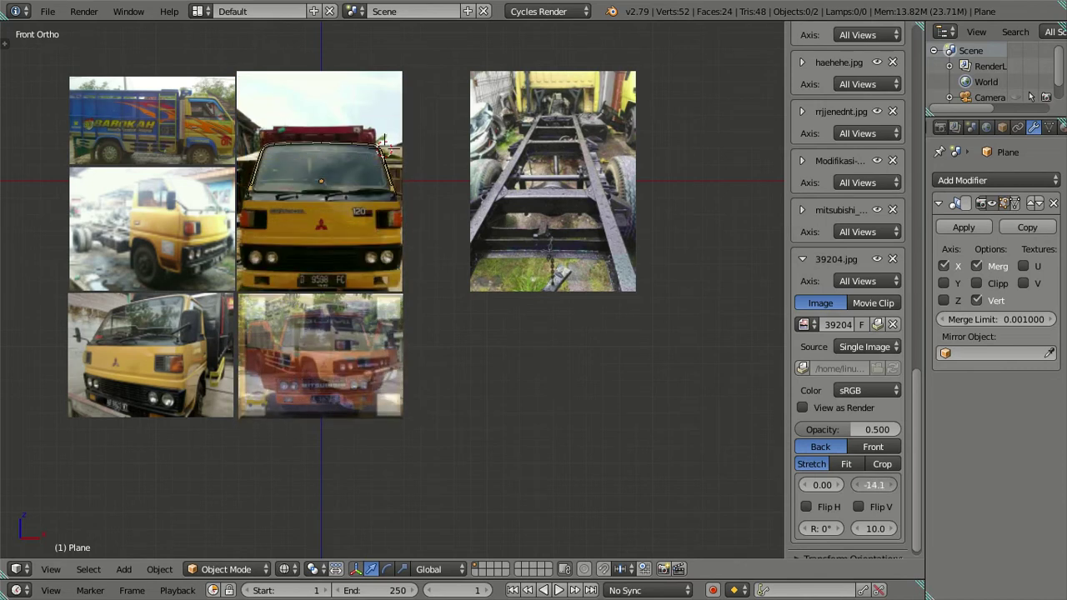
pyautogui.moveTo(839, 483); pyautogui.dragTo(871, 483)
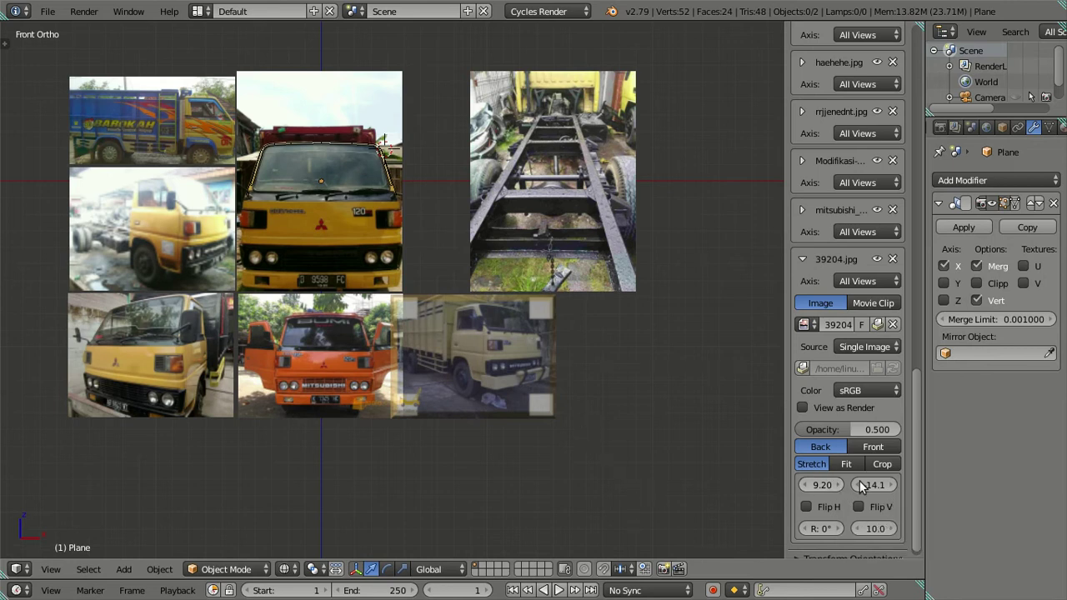
pyautogui.moveTo(837, 484); pyautogui.dragTo(843, 484)
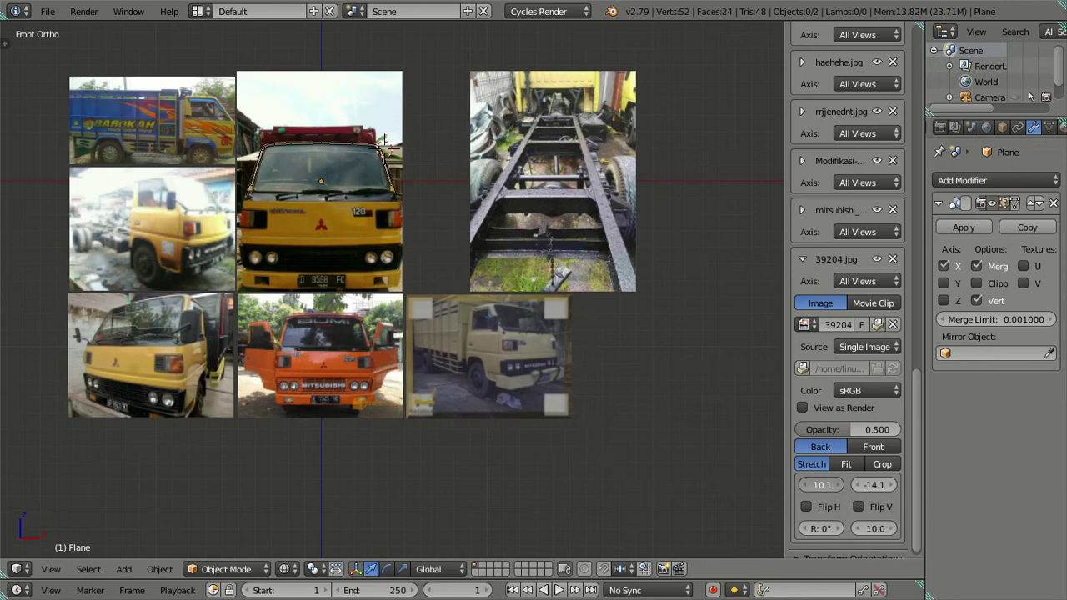
pyautogui.moveTo(848, 430); pyautogui.dragTo(892, 429)
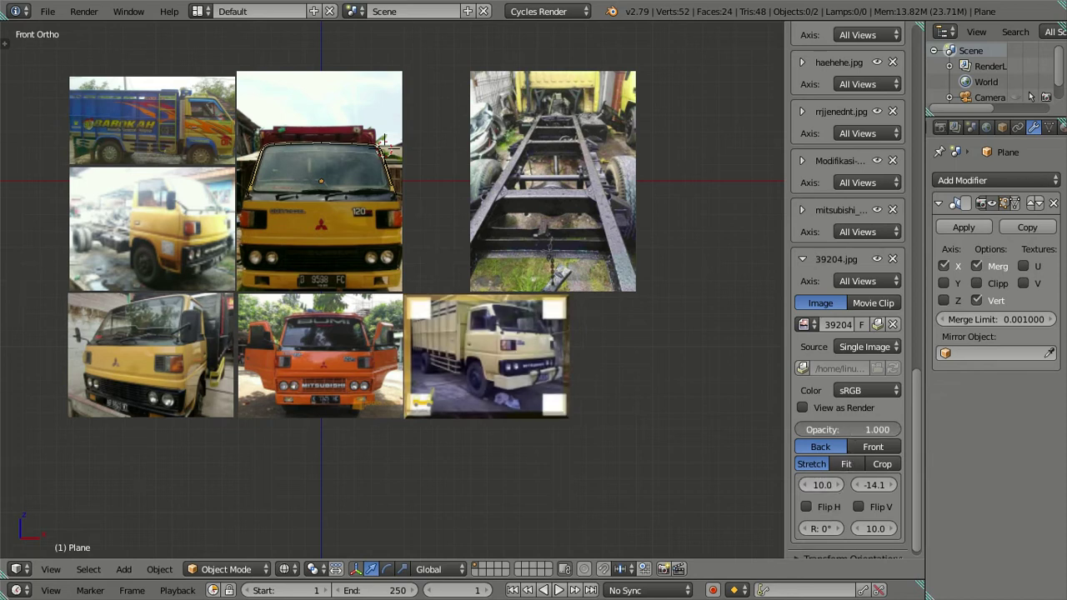
pyautogui.scroll(4, 480, 228)
pyautogui.scroll(2, 620, 345)
pyautogui.keyDown('shift'); pyautogui.moveTo(620, 345); pyautogui.dragTo(438, 301, button='middle'); pyautogui.keyUp('shift')
pyautogui.scroll(2, 441, 306)
pyautogui.scroll(-4, 545, 339)
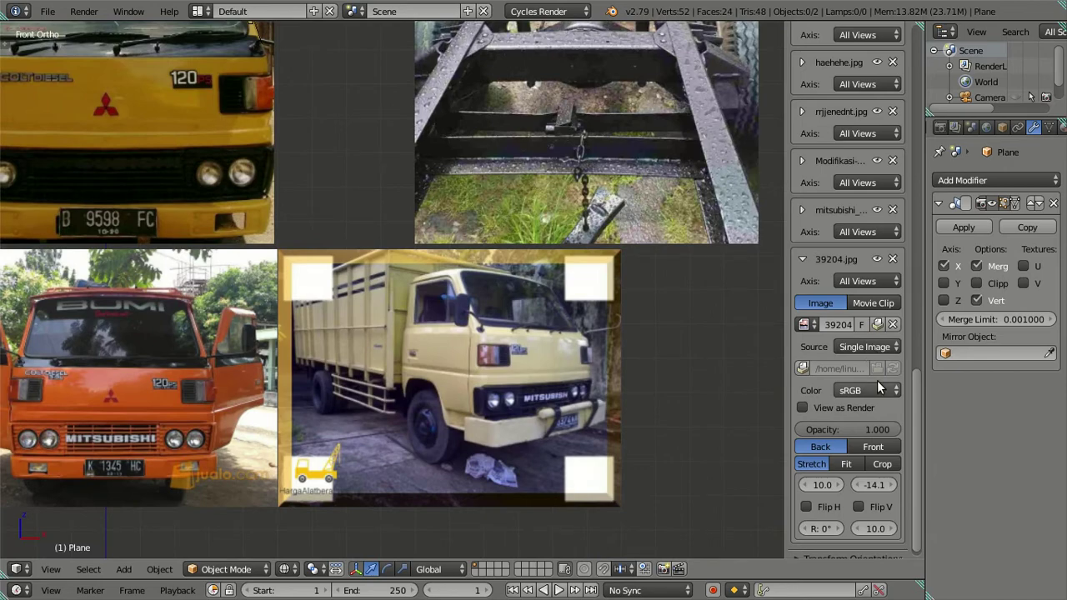
# Replace 39204.jpg with the yellow side-view cargo truck photo from the Desktop
pyautogui.click(893, 324)
pyautogui.click(830, 325)
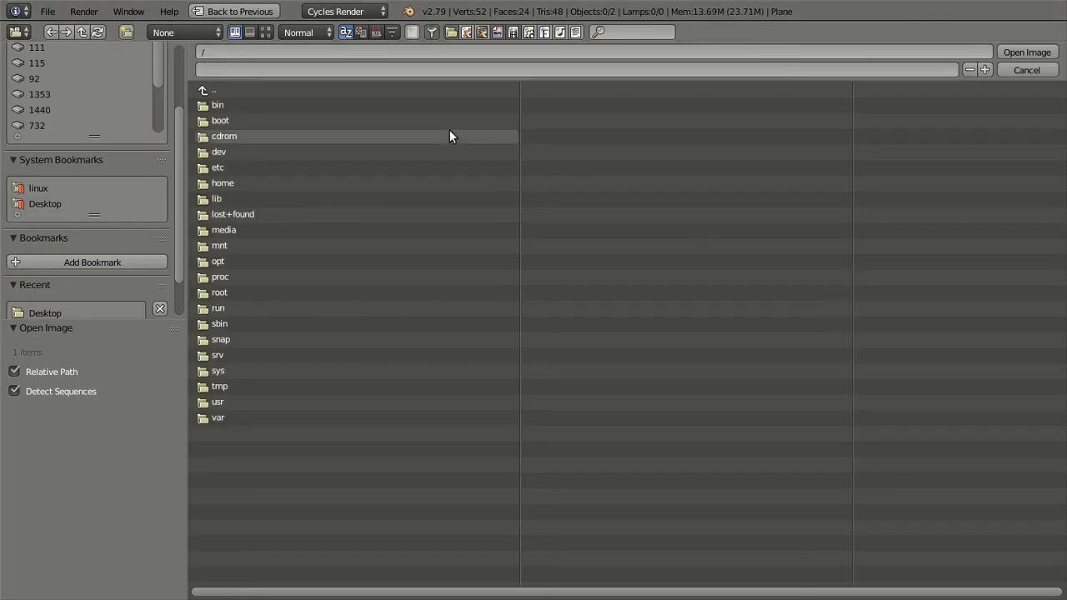
pyautogui.click(53, 203)
pyautogui.click(265, 34)
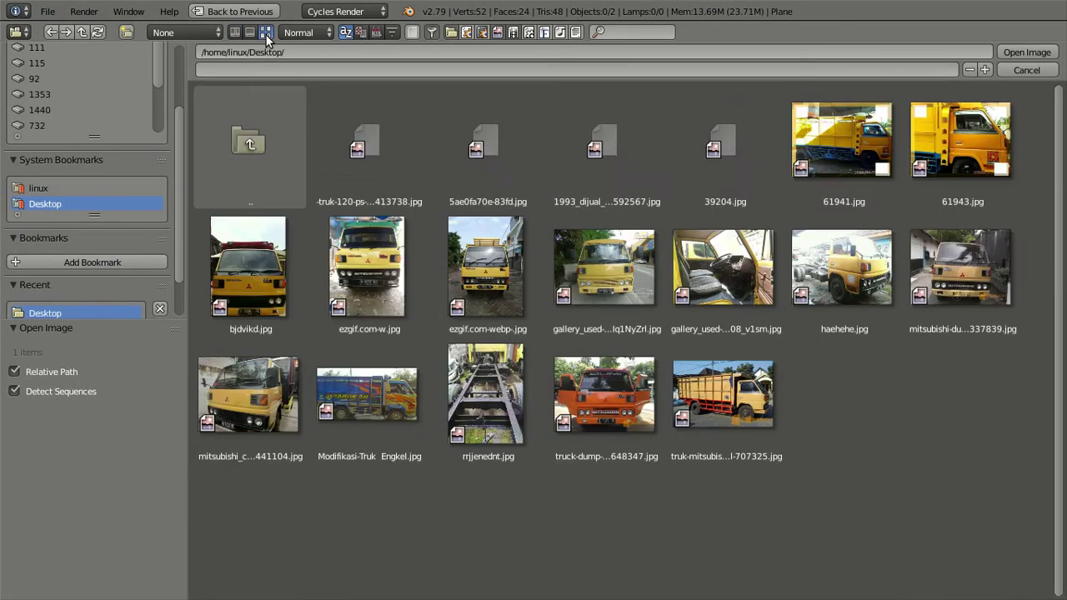
pyautogui.click(735, 385)
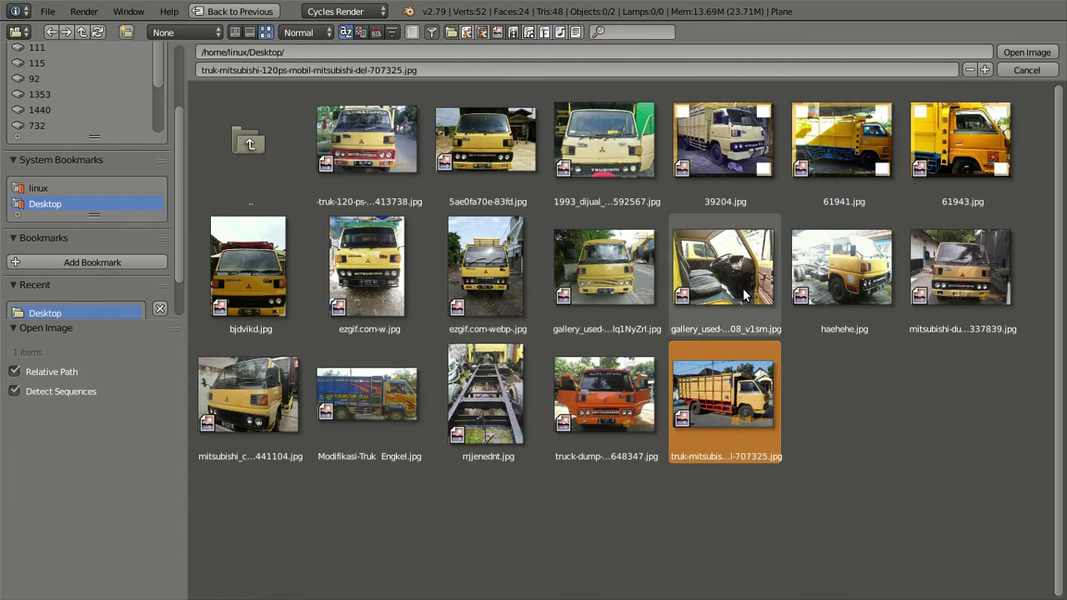
pyautogui.click(1022, 57)
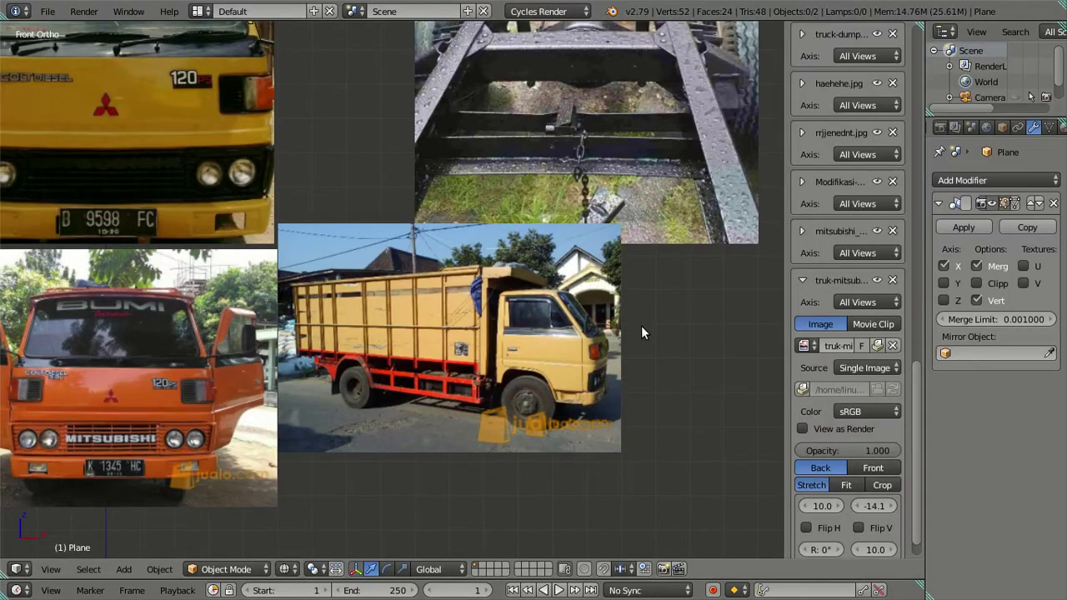
# Nudge the cargo truck photo to offset 10.1, -15.4 and collapse its settings
pyautogui.scroll(1, 640, 329)
pyautogui.scroll(1, 750, 466)
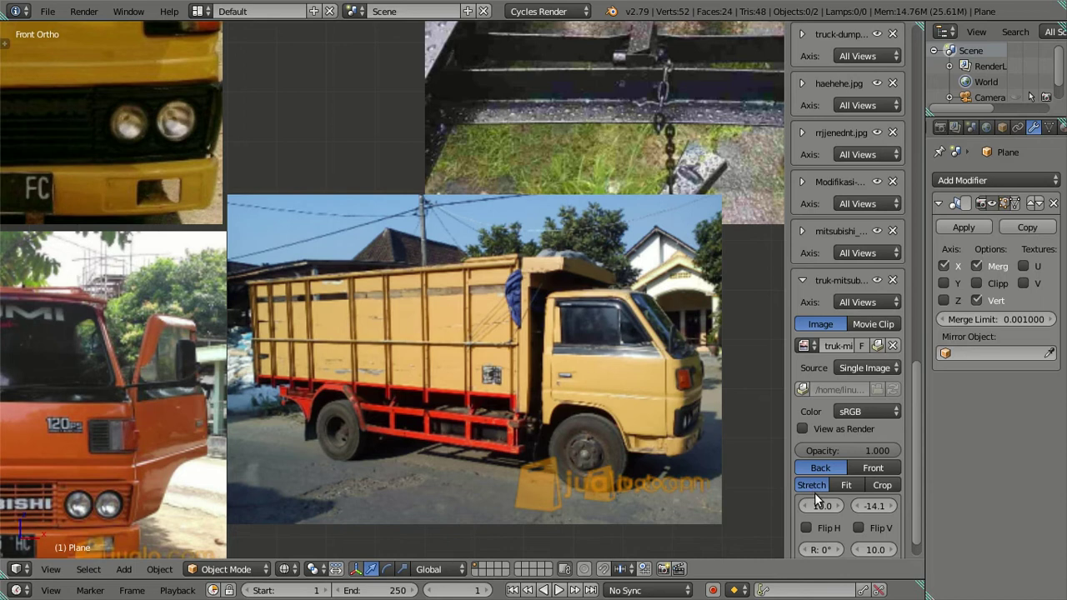
pyautogui.moveTo(829, 506); pyautogui.dragTo(836, 507)
pyautogui.click(887, 504)
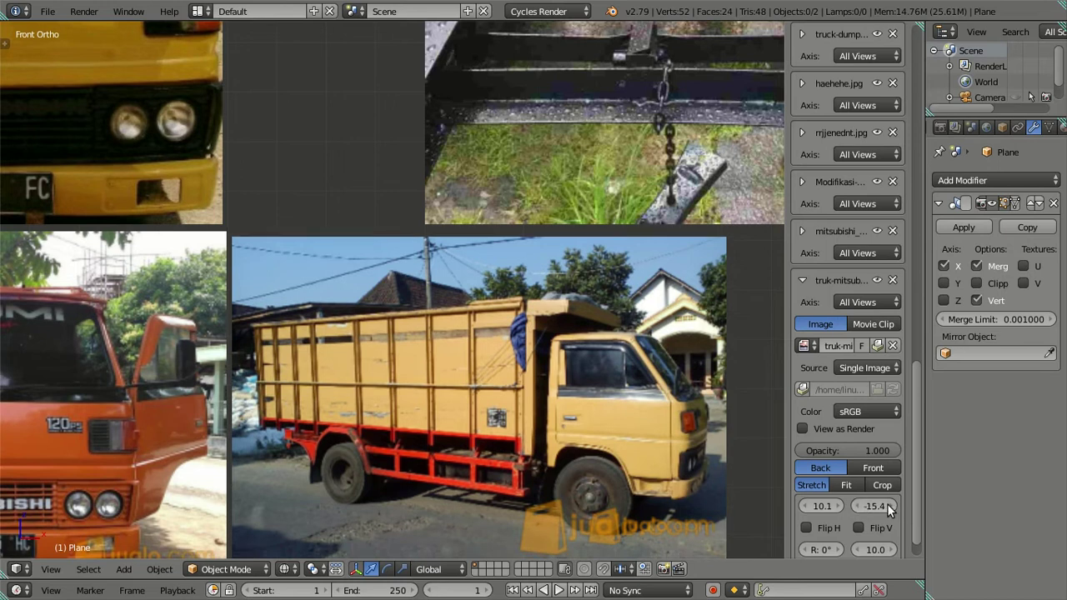
pyautogui.scroll(2, 637, 426)
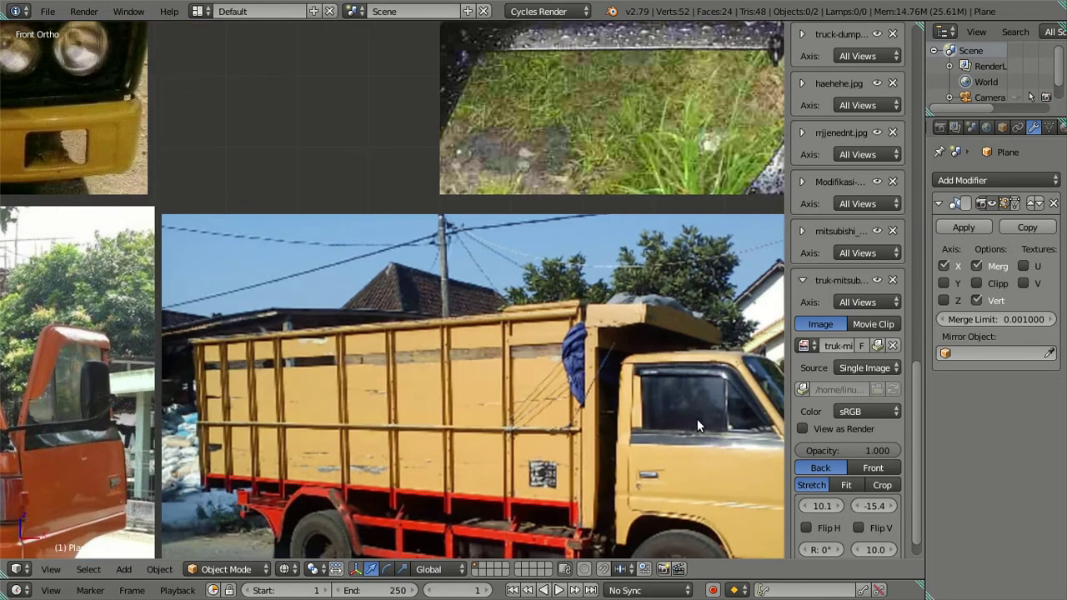
pyautogui.scroll(3, 492, 365)
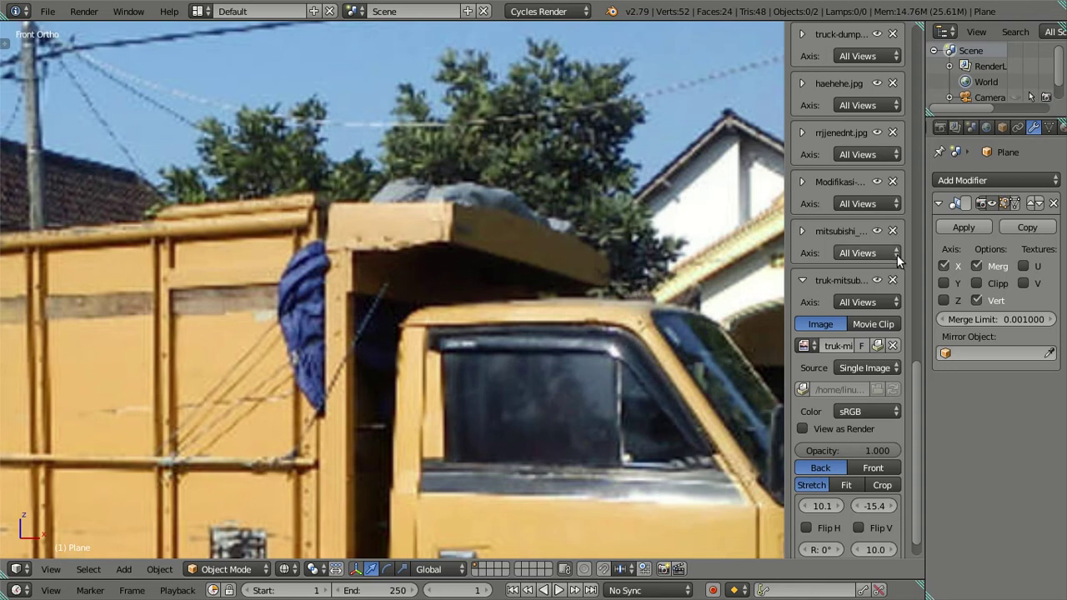
pyautogui.click(803, 279)
# Collapse the background image panel and zoom the viewport around the reference photos
pyautogui.moveTo(928, 400); pyautogui.dragTo(935, 32)
pyautogui.scroll(-5, 177, 277)
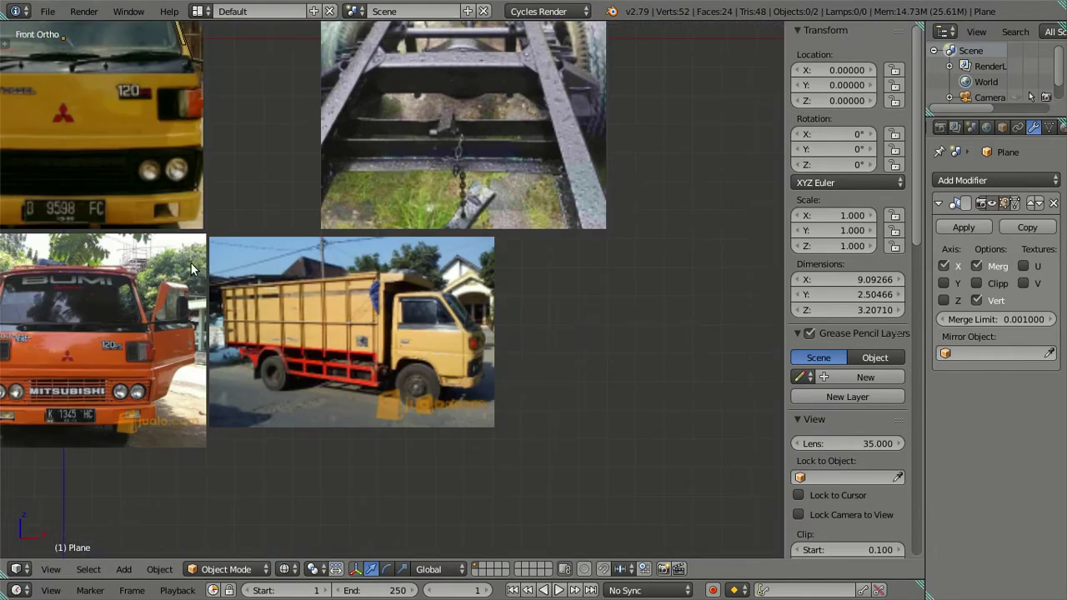
pyautogui.scroll(2, 411, 295)
pyautogui.scroll(2, 369, 308)
pyautogui.scroll(2, 597, 277)
pyautogui.keyDown('ctrl'); pyautogui.scroll(3, 508, 252); pyautogui.keyUp('ctrl')
pyautogui.scroll(2, 400, 266)
pyautogui.scroll(2, 304, 280)
pyautogui.scroll(-2, 350, 264)
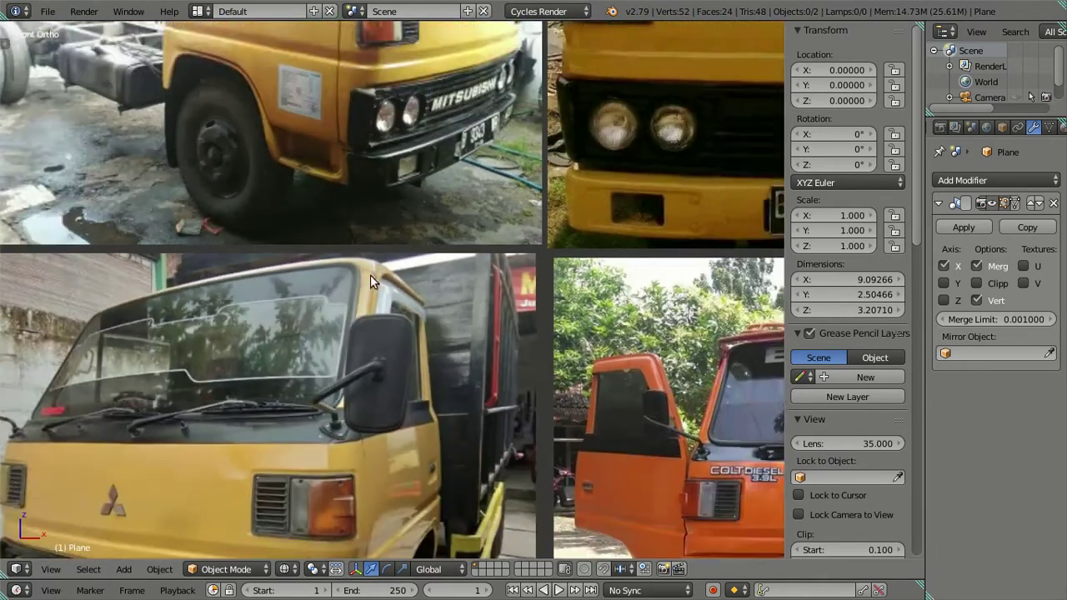
pyautogui.scroll(-2, 366, 273)
pyautogui.scroll(-2, 355, 287)
pyautogui.scroll(4, 343, 302)
pyautogui.scroll(2, 396, 298)
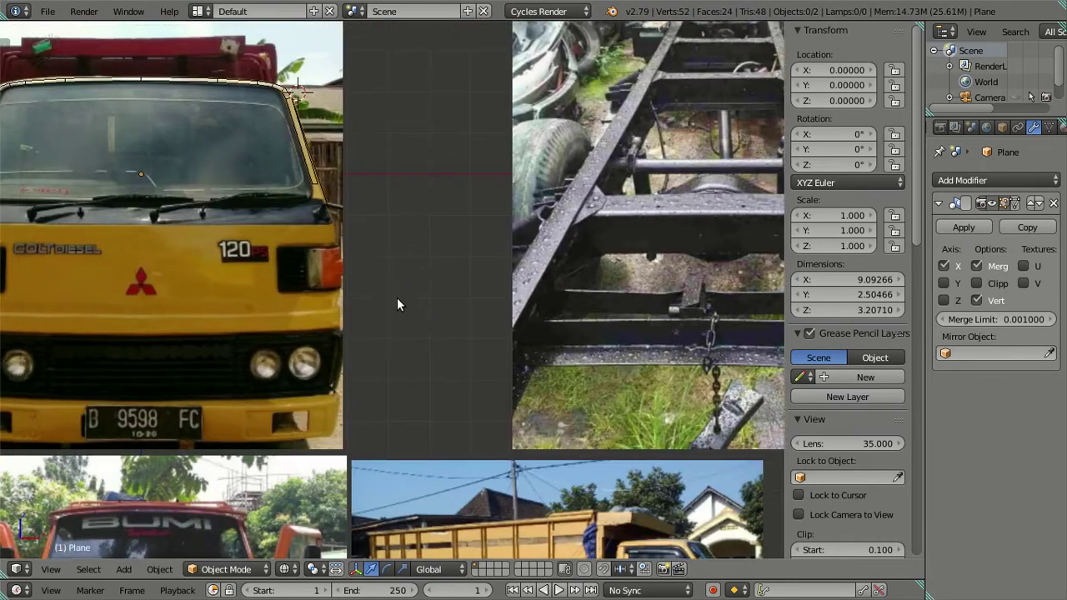
pyautogui.scroll(2, 365, 276)
pyautogui.scroll(2, 429, 204)
pyautogui.scroll(1, 396, 296)
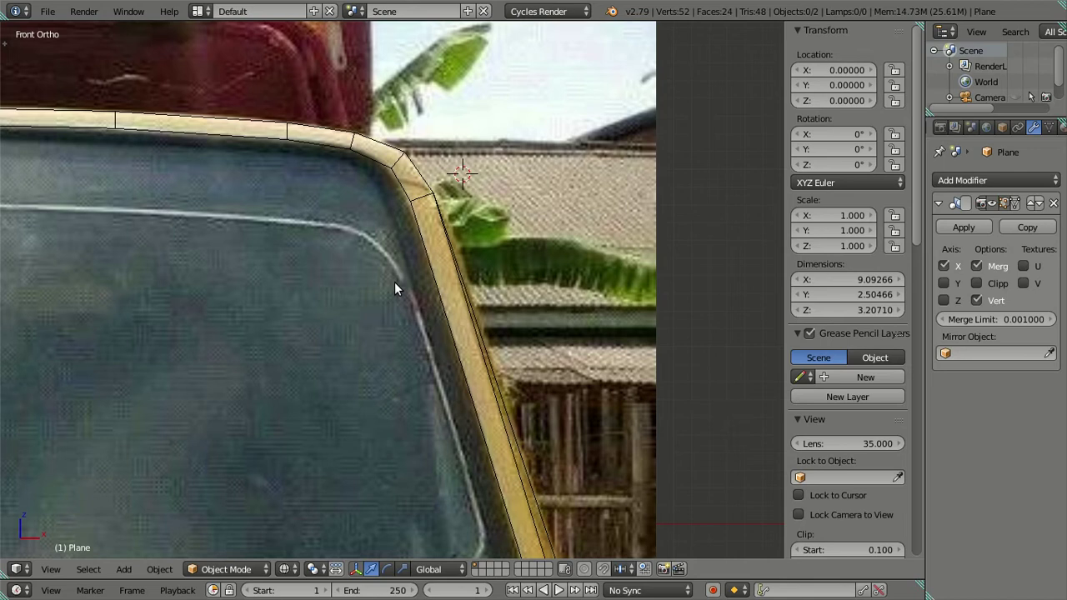
pyautogui.scroll(-3, 449, 210)
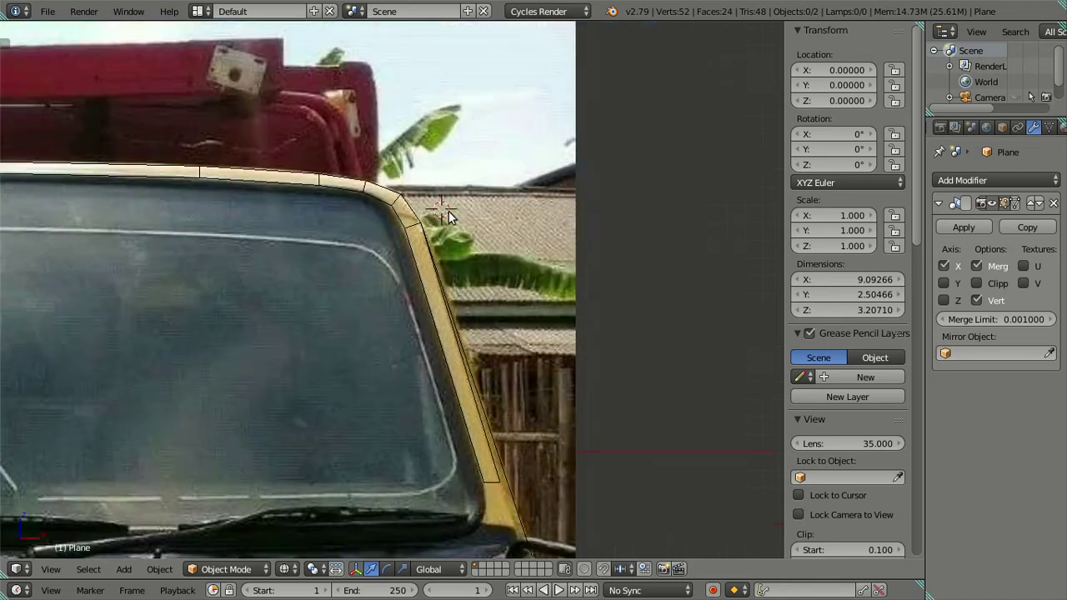
pyautogui.scroll(-3, 327, 370)
pyautogui.scroll(-2, 500, 400)
pyautogui.keyDown('shift'); pyautogui.moveTo(500, 400); pyautogui.dragTo(424, 283, button='middle'); pyautogui.keyUp('shift')
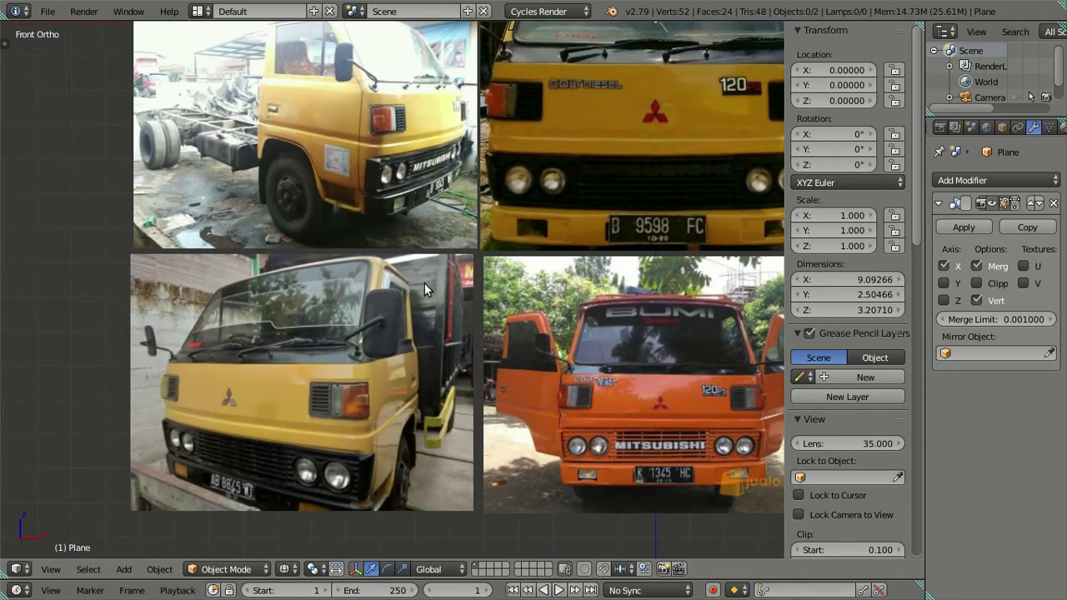
pyautogui.scroll(2, 381, 260)
pyautogui.scroll(-1, 376, 255)
pyautogui.scroll(-3, 382, 249)
# Switch to the Right Ortho view and select the Plane frame mesh
pyautogui.press('KP_3')
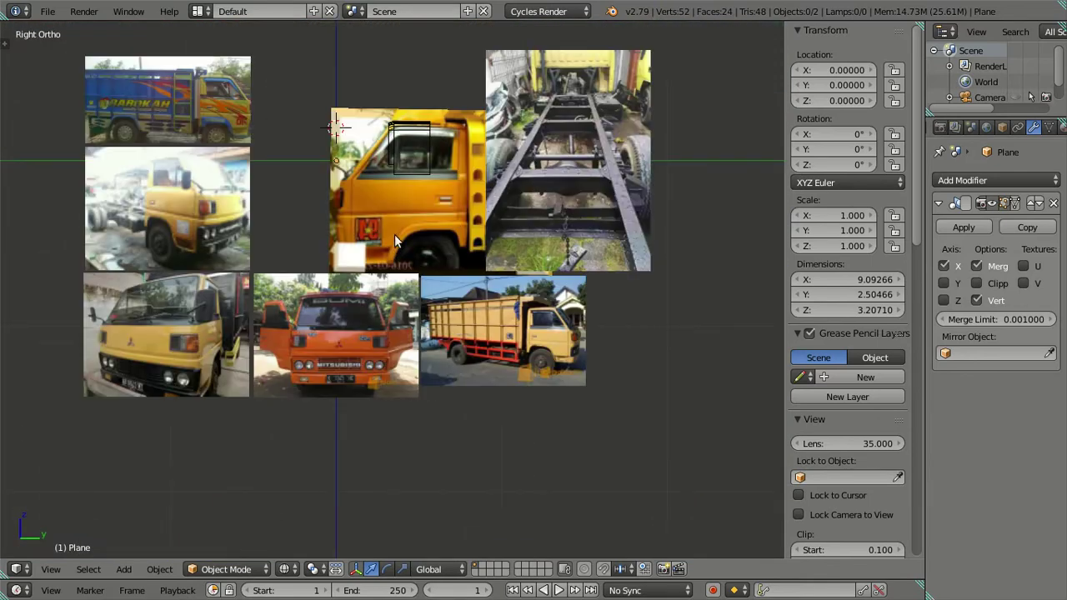
pyautogui.scroll(-1, 391, 238)
pyautogui.scroll(5, 383, 293)
pyautogui.scroll(2, 367, 245)
pyautogui.scroll(-4, 367, 245)
pyautogui.scroll(4, 380, 250)
pyautogui.scroll(2, 400, 240)
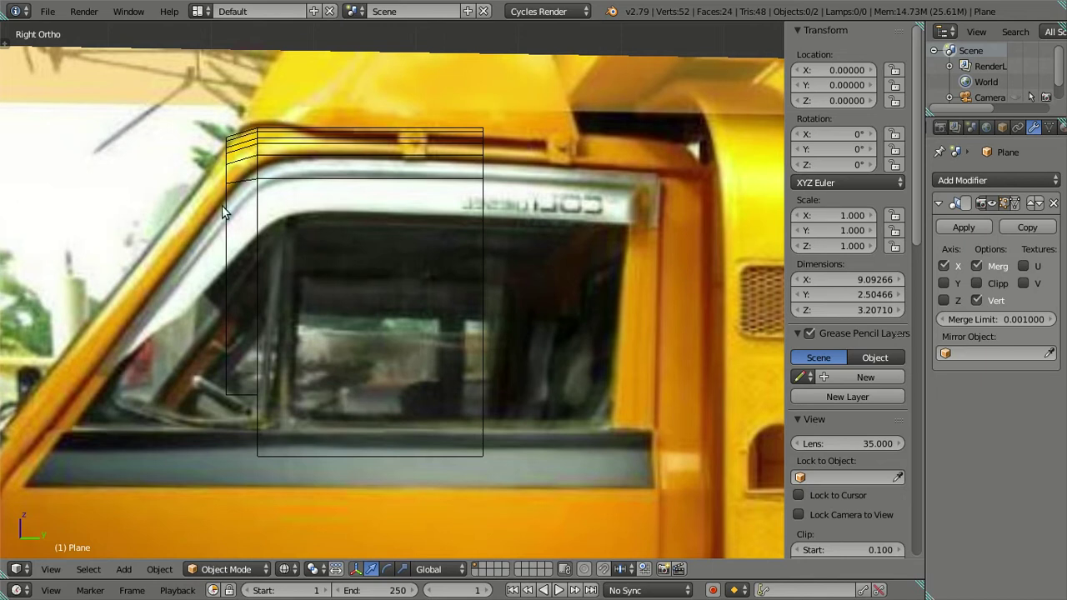
pyautogui.rightClick(227, 164)
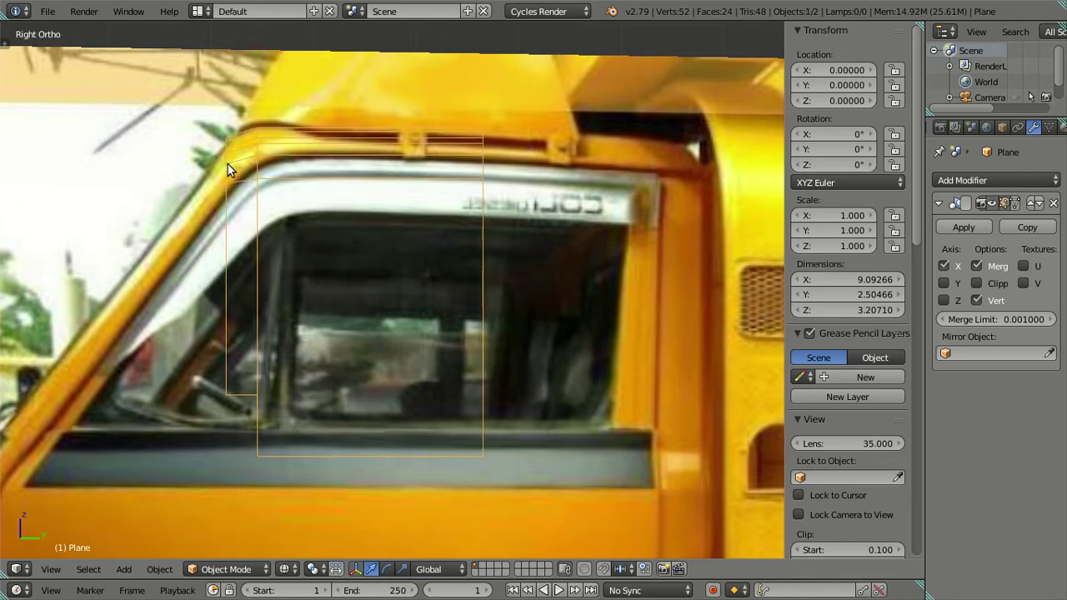
# Enter Edit Mode, select the frame's roof-corner vertex, and compare it in front and side views
pyautogui.press('Tab')
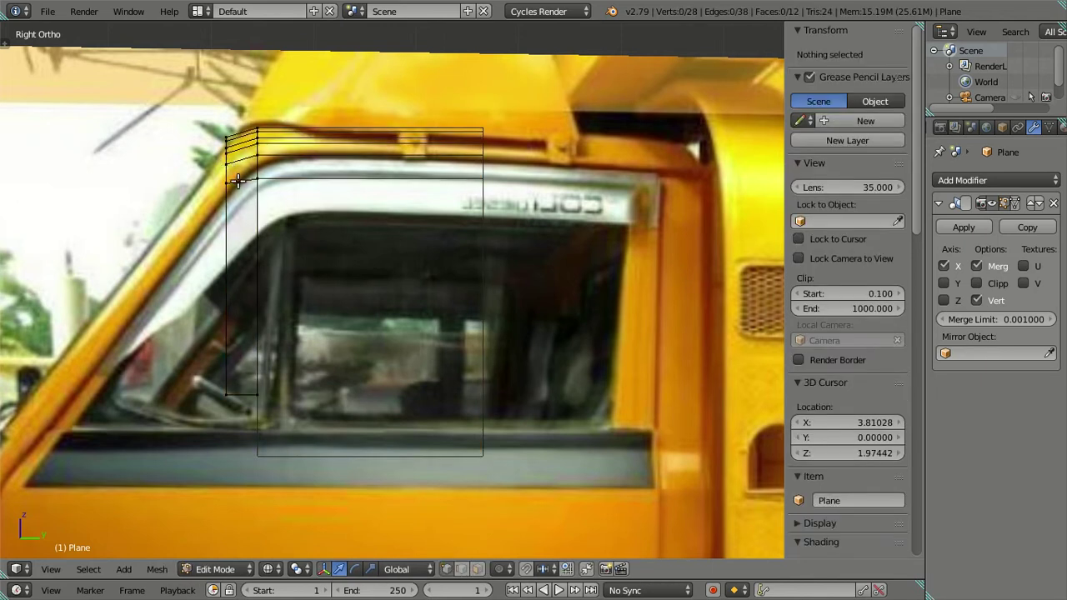
pyautogui.rightClick(226, 164)
pyautogui.press('KP_1')
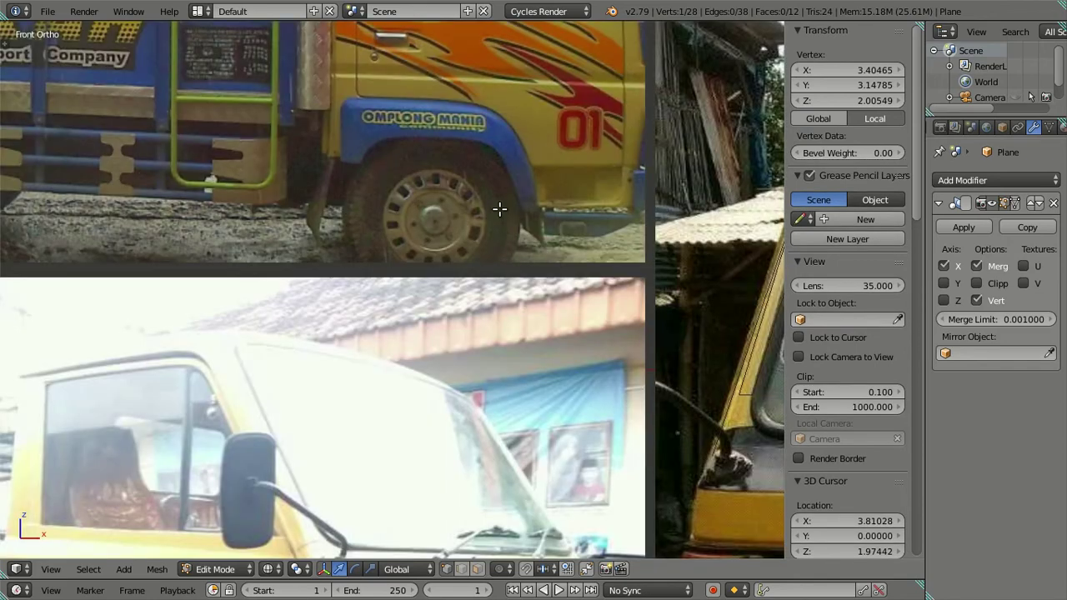
pyautogui.scroll(-2, 502, 212)
pyautogui.scroll(2, 501, 212)
pyautogui.scroll(3, 502, 213)
pyautogui.scroll(2, 351, 347)
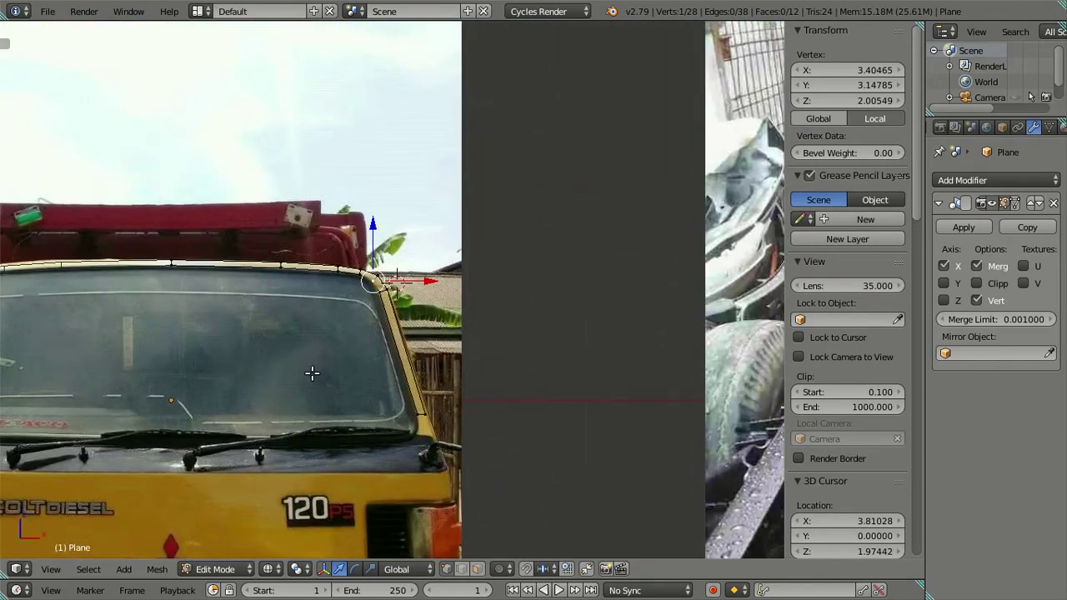
pyautogui.scroll(2, 351, 346)
pyautogui.scroll(1, 351, 346)
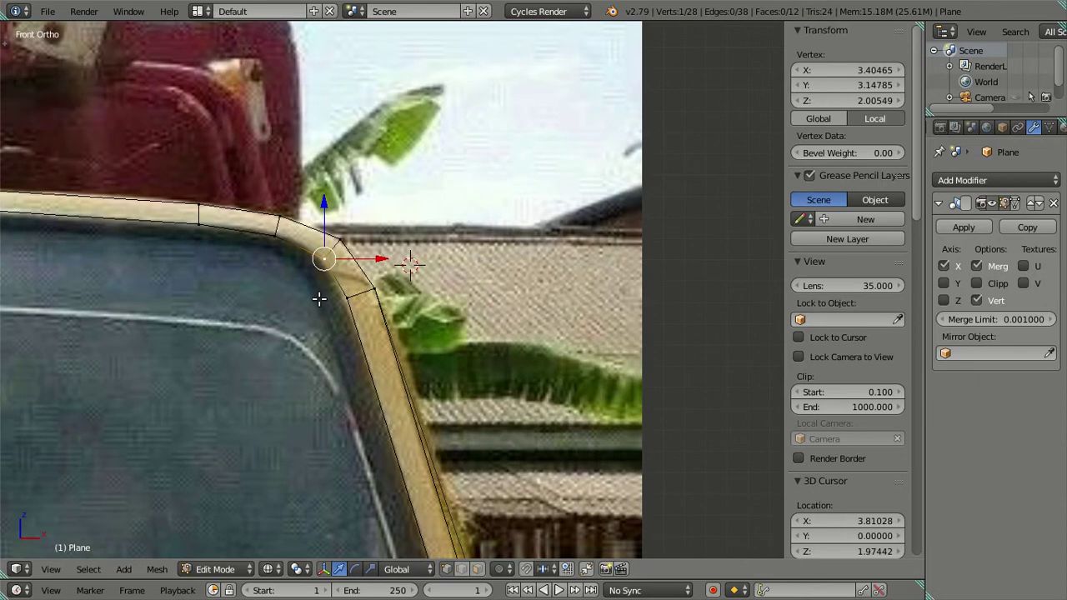
pyautogui.press('KP_3')
pyautogui.scroll(-1, 320, 298)
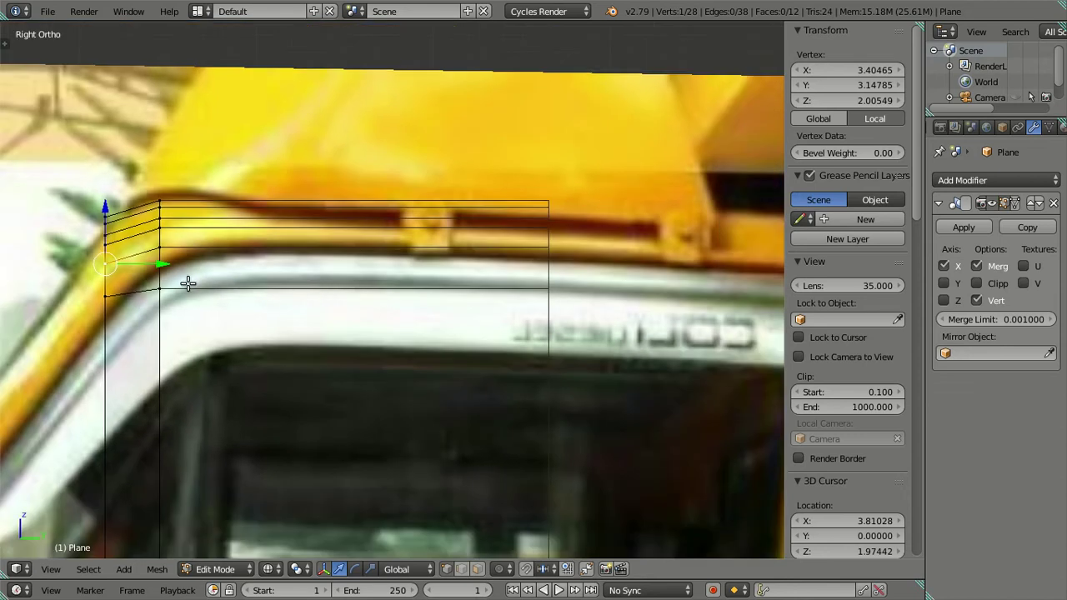
pyautogui.keyDown('shift'); pyautogui.moveTo(186, 281); pyautogui.dragTo(299, 276, button='middle'); pyautogui.keyUp('shift')
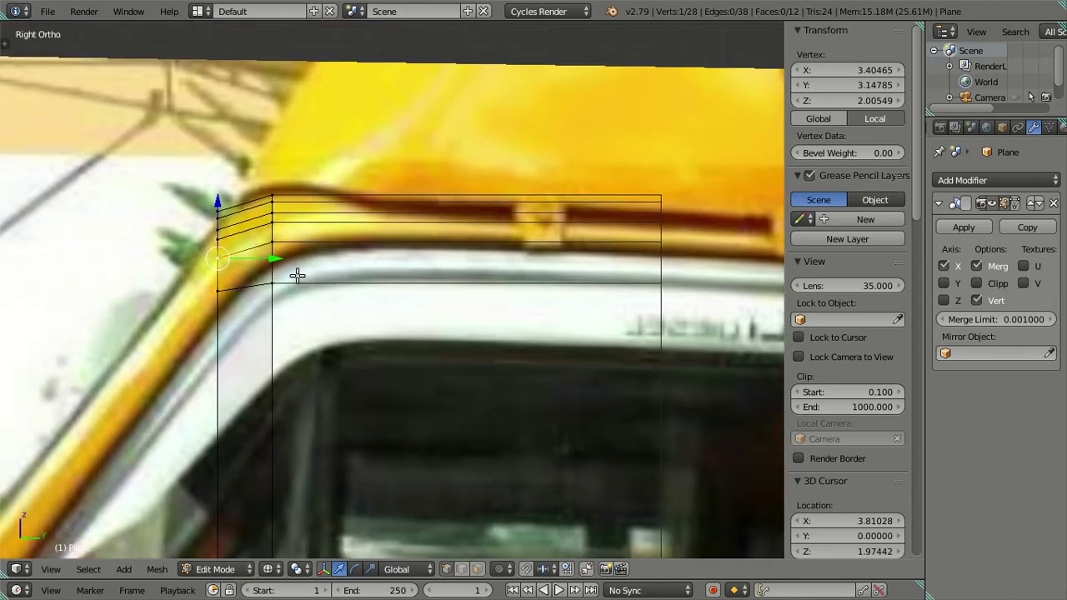
# Return to the front view, deselect all vertices, and inspect the frame mesh
pyautogui.press('KP_1')
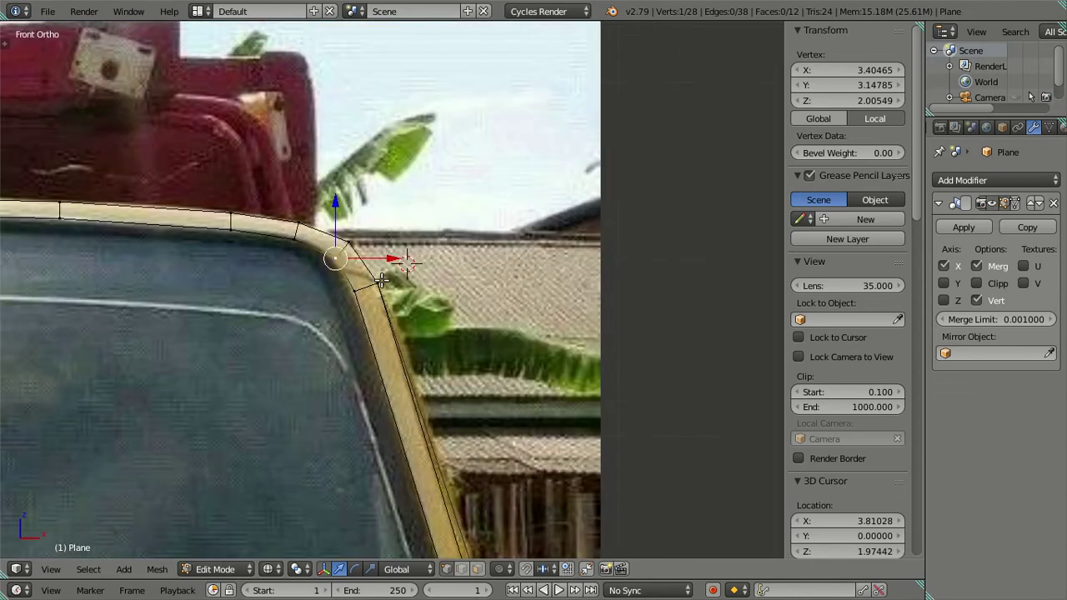
pyautogui.scroll(1, 379, 293)
pyautogui.scroll(-1, 352, 286)
pyautogui.scroll(-1, 417, 238)
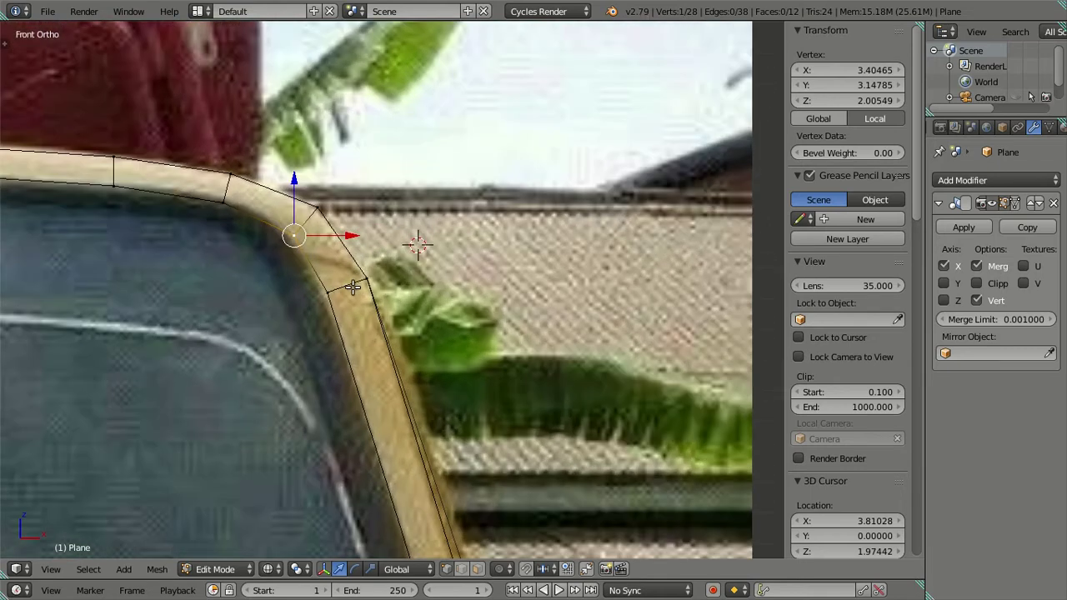
pyautogui.scroll(-2, 448, 410)
pyautogui.press('a')
pyautogui.moveTo(449, 410); pyautogui.dragTo(417, 295, button='middle')
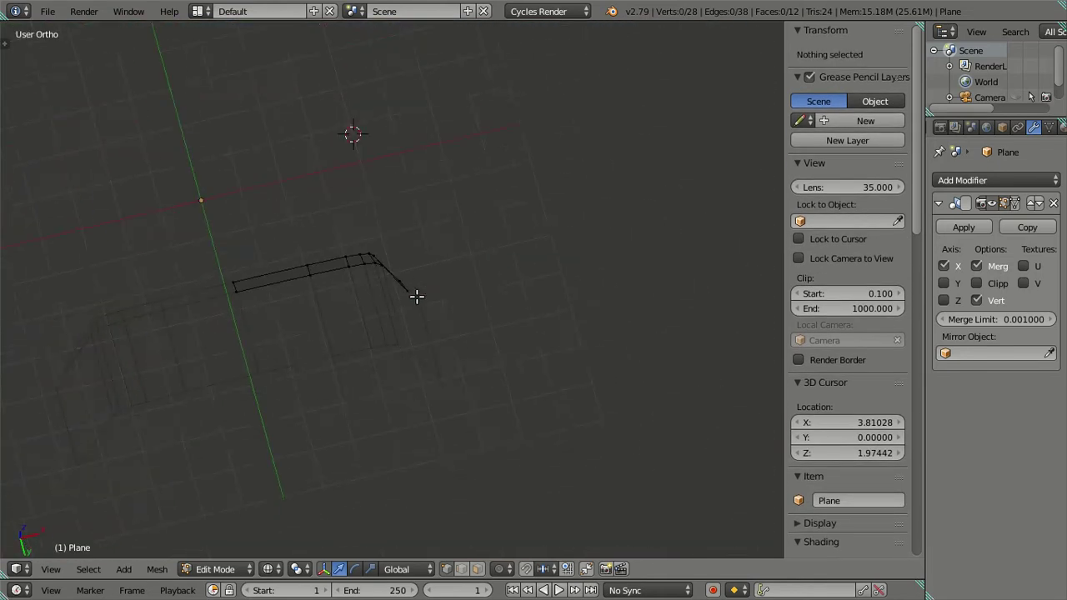
pyautogui.press('KP_1')
pyautogui.keyDown('shift'); pyautogui.scroll(-5, 409, 275); pyautogui.keyUp('shift')
pyautogui.scroll(3, 425, 284)
# Extrude the right pillar's bottom edge down twice, then add an edge along the windshield base
pyautogui.scroll(2, 467, 350)
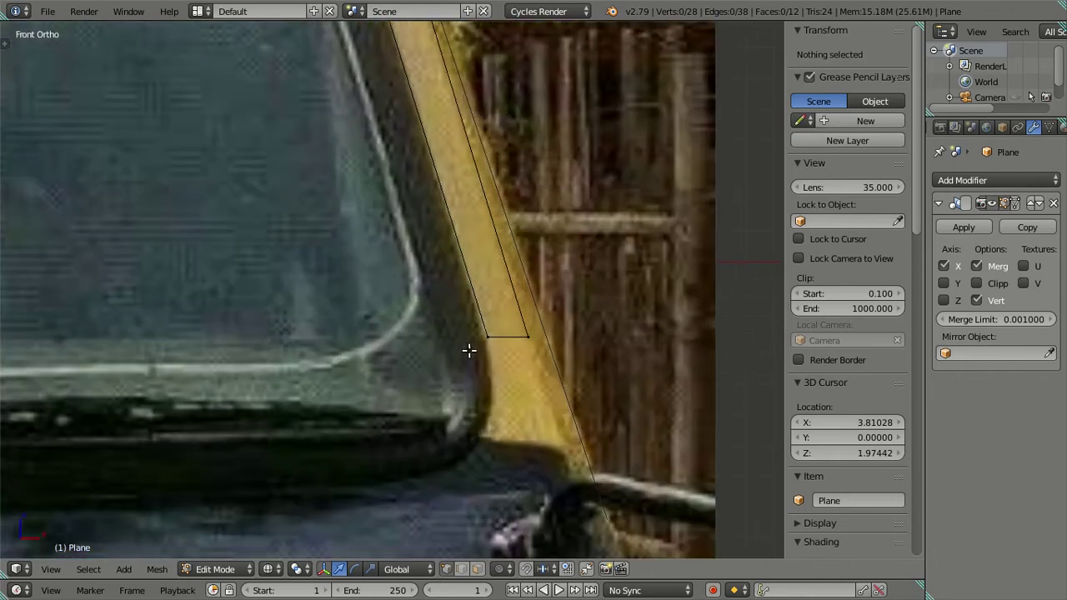
pyautogui.rightClick(500, 340)
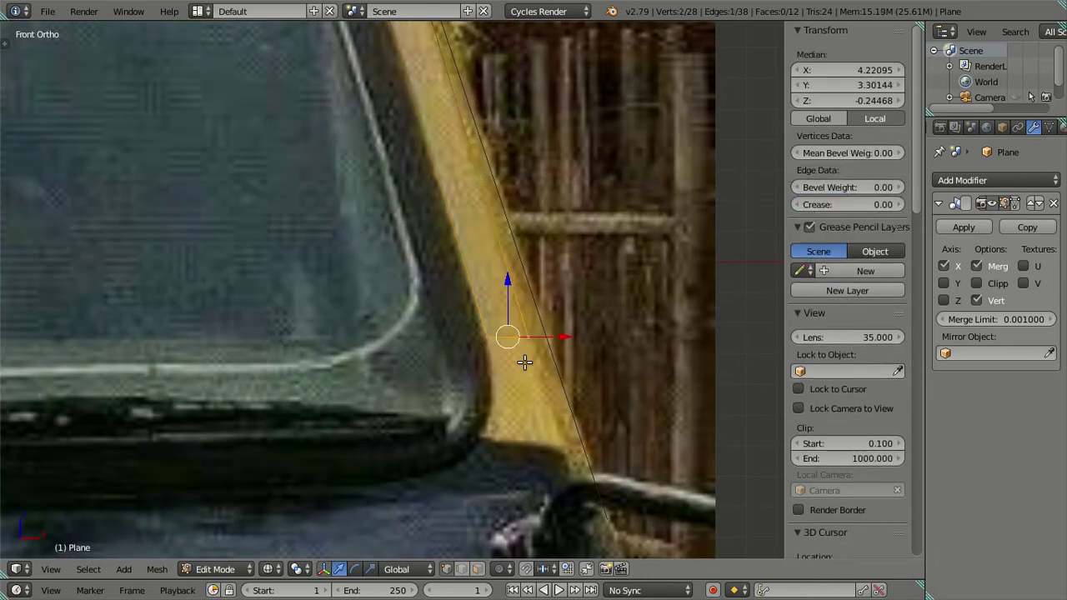
pyautogui.press('e')
pyautogui.click(530, 426)
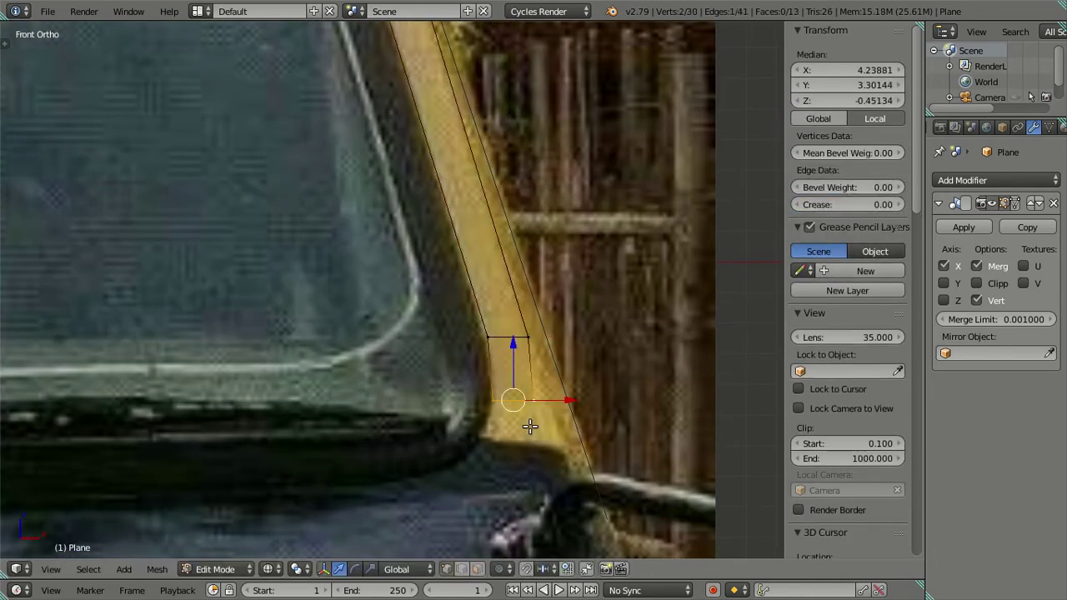
pyautogui.press('e')
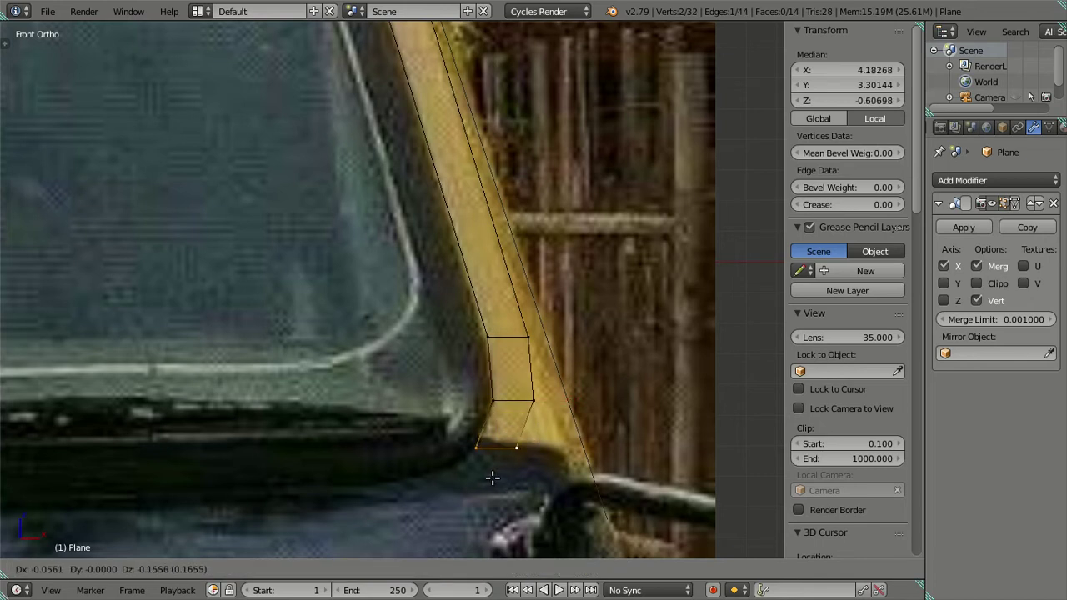
pyautogui.click(487, 483)
pyautogui.keyDown('shift'); pyautogui.moveTo(486, 483); pyautogui.dragTo(545, 286, button='middle'); pyautogui.keyUp('shift')
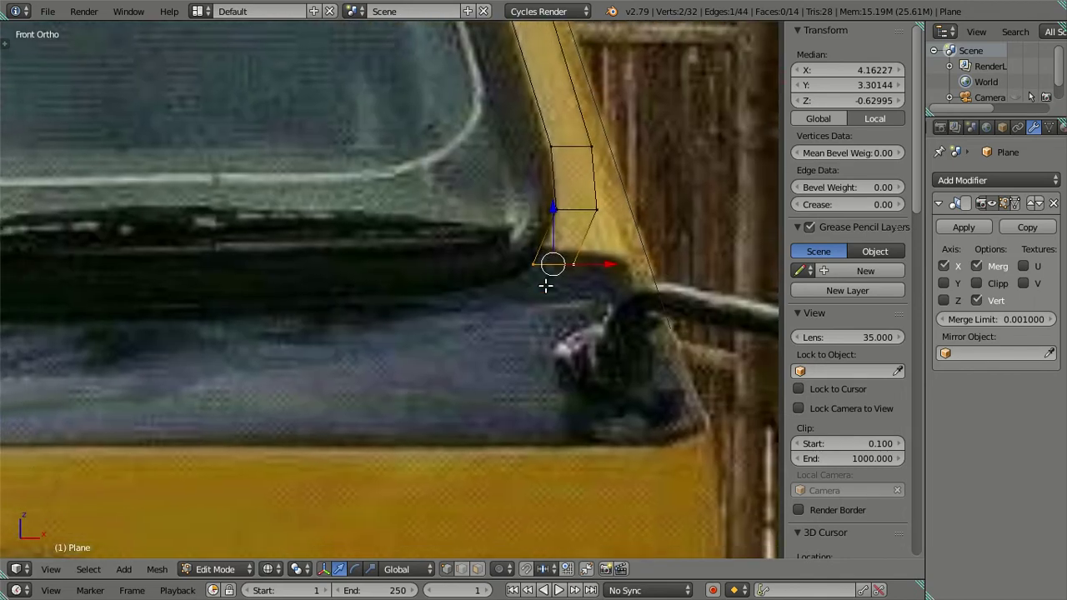
pyautogui.press('e')
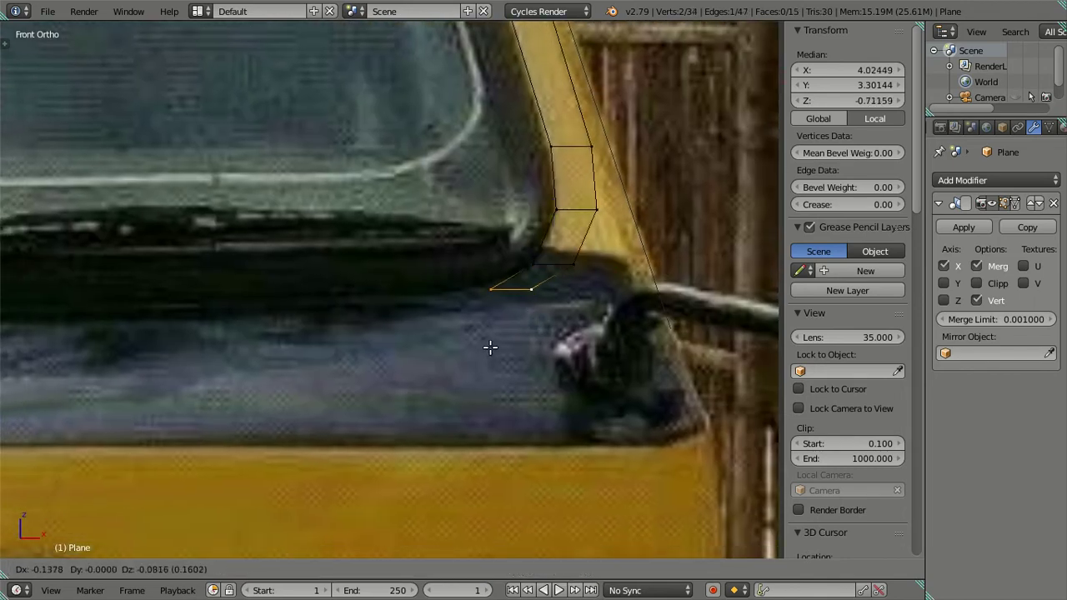
pyautogui.click(477, 327)
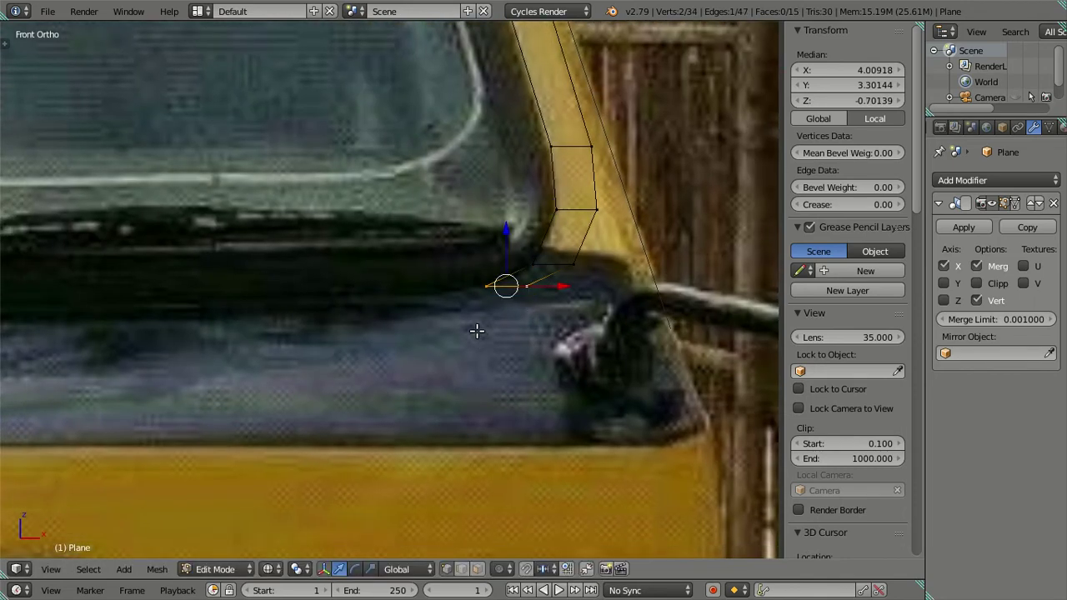
# Lower three pillar-base vertices straight down along Z to match the front photo
pyautogui.scroll(-3, 477, 327)
pyautogui.scroll(-2, 478, 324)
pyautogui.scroll(-2, 478, 323)
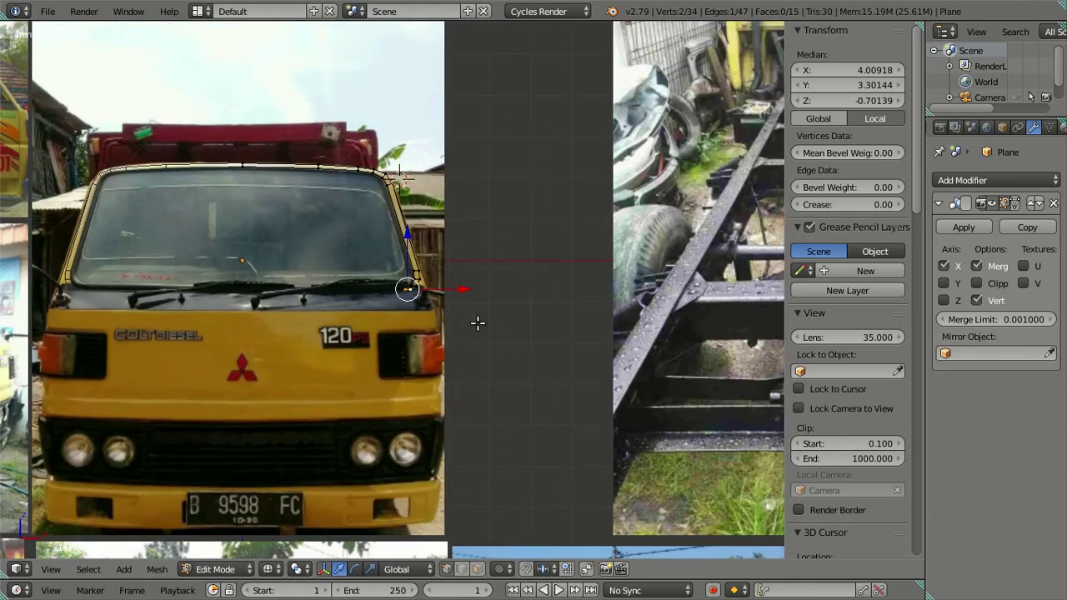
pyautogui.scroll(2, 478, 322)
pyautogui.scroll(2, 482, 317)
pyautogui.scroll(2, 488, 307)
pyautogui.scroll(3, 513, 296)
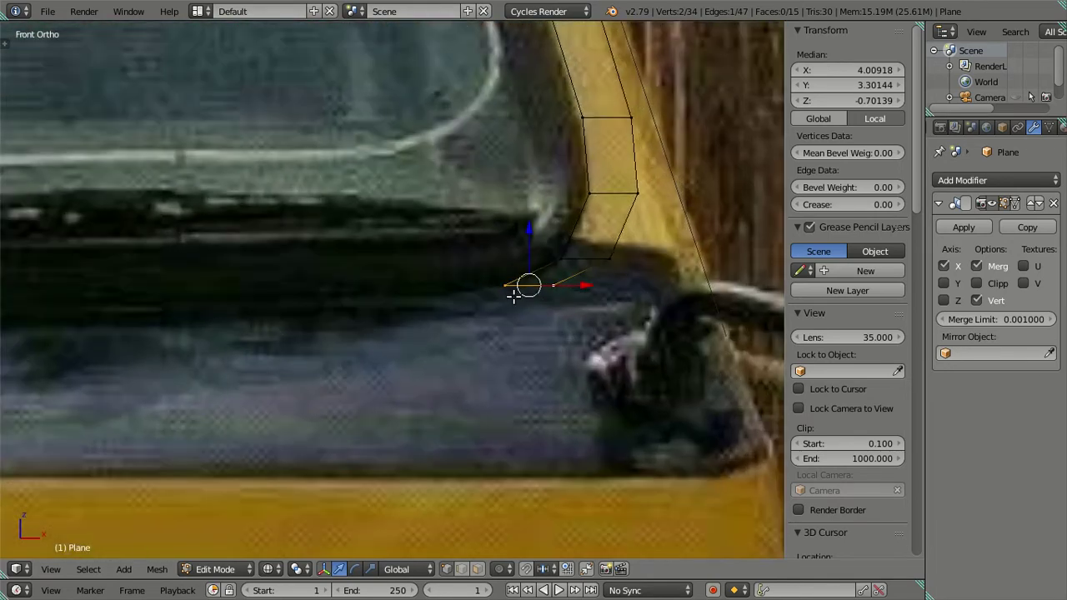
pyautogui.rightClick(559, 282)
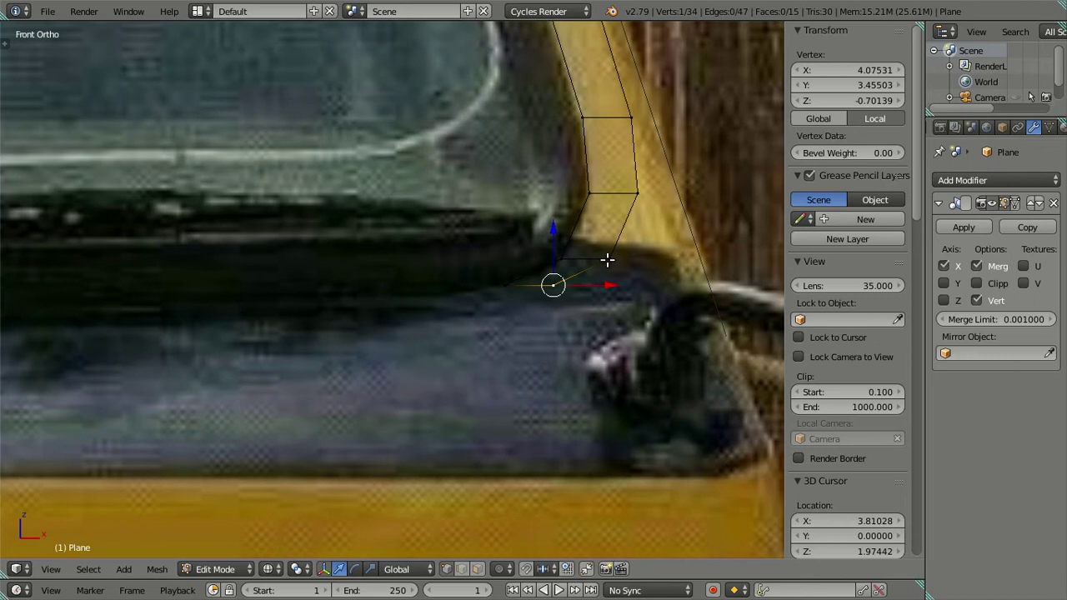
pyautogui.keyDown('shift'); pyautogui.rightClick(607, 261); pyautogui.keyUp('shift')
pyautogui.keyDown('shift'); pyautogui.rightClick(633, 191); pyautogui.keyUp('shift')
pyautogui.press('g')
pyautogui.press('z')
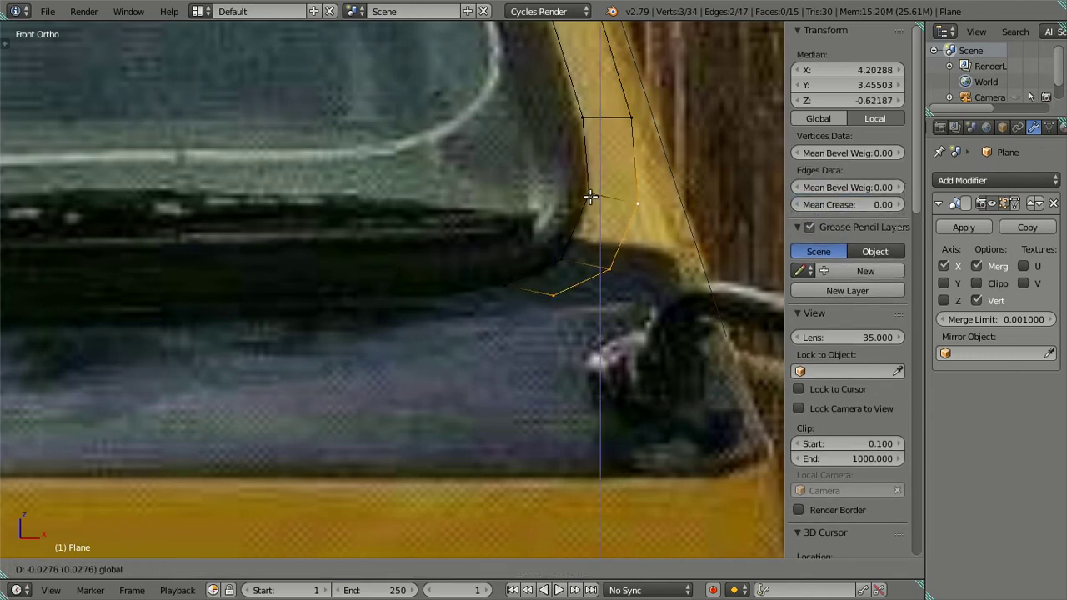
pyautogui.click(589, 196)
# Fit the edge below the pillar corner onto the pillar base using alternating Z and X moves
pyautogui.keyDown('shift'); pyautogui.rightClick(636, 200); pyautogui.keyUp('shift')
pyautogui.press('g')
pyautogui.press('z')
pyautogui.click(624, 273)
pyautogui.press('g')
pyautogui.press('x')
pyautogui.click(606, 308)
pyautogui.press('g')
pyautogui.press('z')
pyautogui.click(597, 294)
pyautogui.press('g')
pyautogui.press('x')
pyautogui.click(611, 305)
pyautogui.press('g')
pyautogui.press('z')
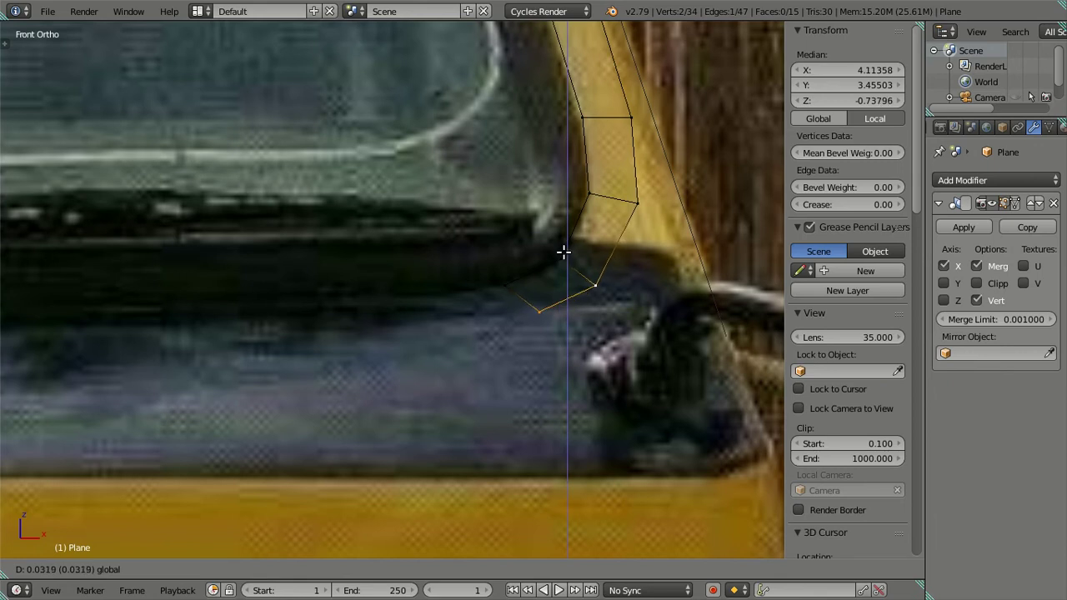
pyautogui.click(563, 252)
# Reposition the bottom edge's right vertex down-left and along X, undoing a left-vertex slide
pyautogui.rightClick(541, 310)
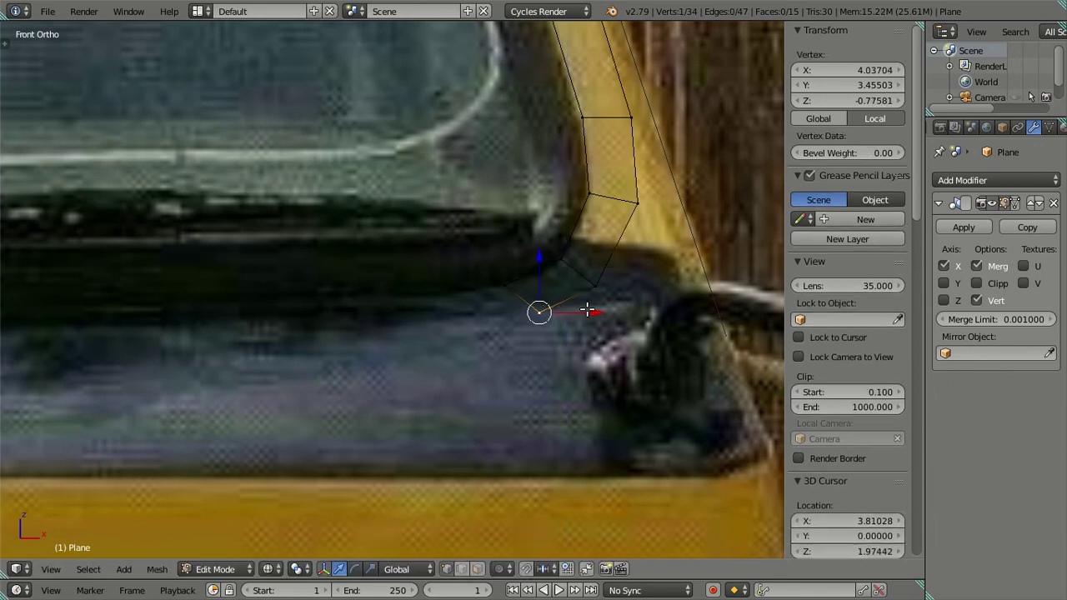
pyautogui.press('g')
pyautogui.press('x')
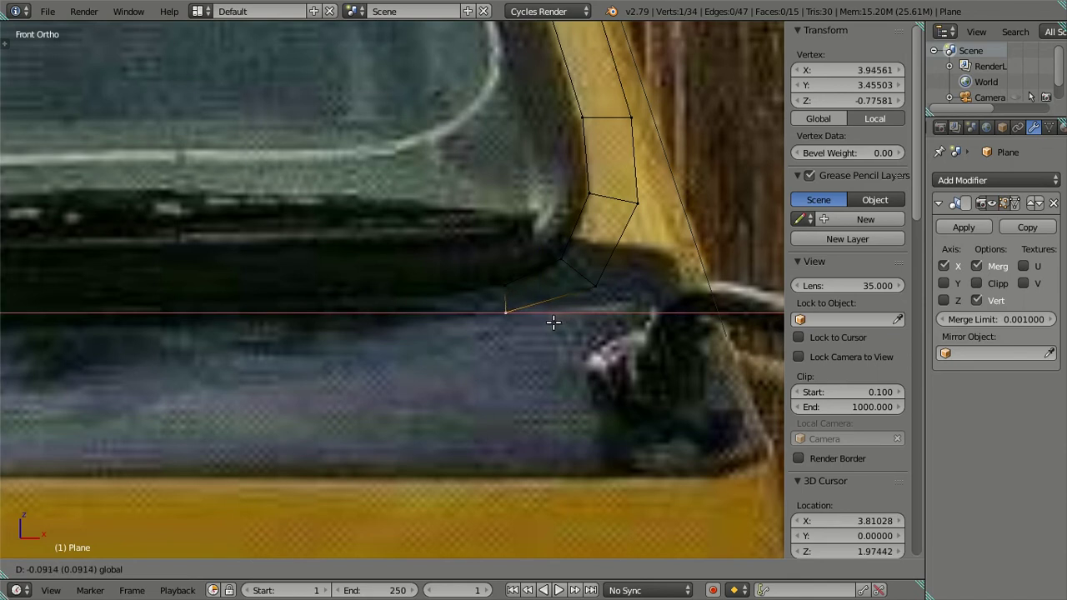
pyautogui.click(553, 323)
pyautogui.hotkey('ctrl', 'z')
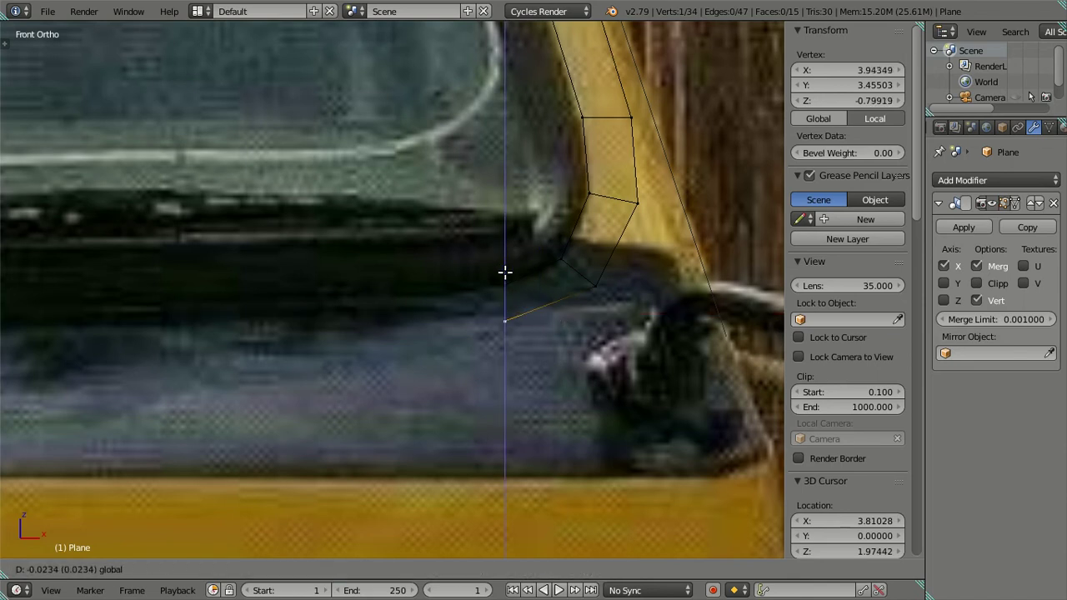
pyautogui.rightClick(596, 286)
pyautogui.press('g')
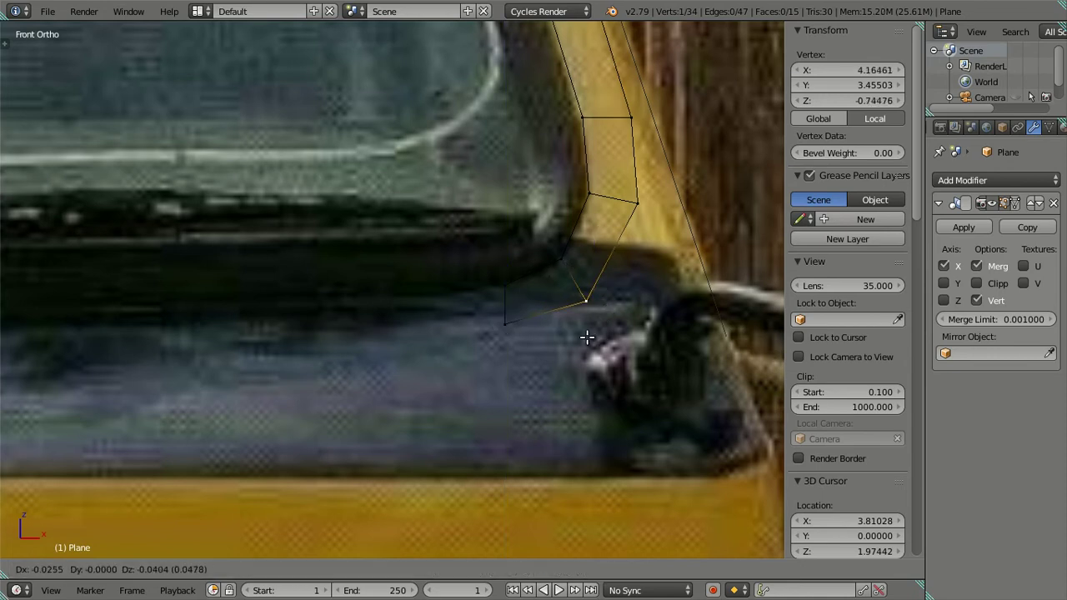
pyautogui.click(586, 336)
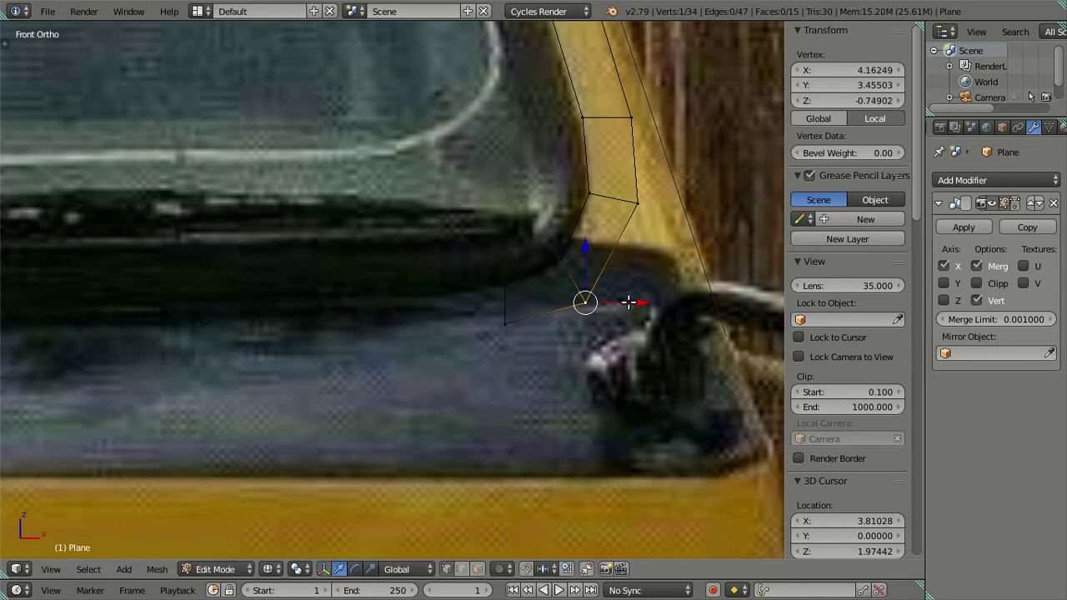
pyautogui.press('g')
pyautogui.press('x')
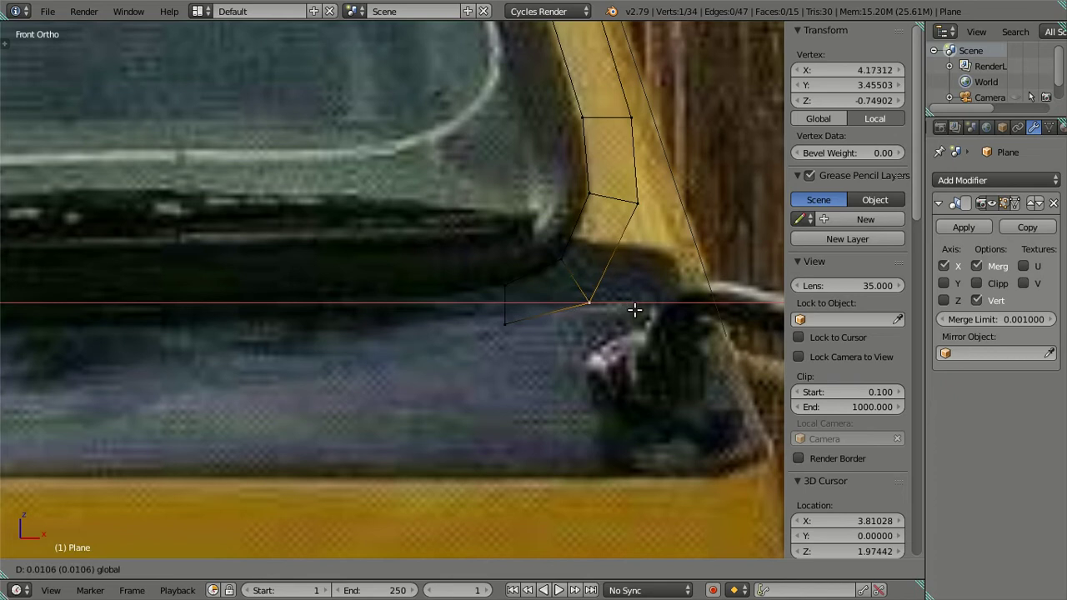
pyautogui.click(634, 310)
pyautogui.rightClick(505, 323)
# Select the windshield's lower right corner vertices and switch to the Right Ortho side view
pyautogui.scroll(-2, 507, 300)
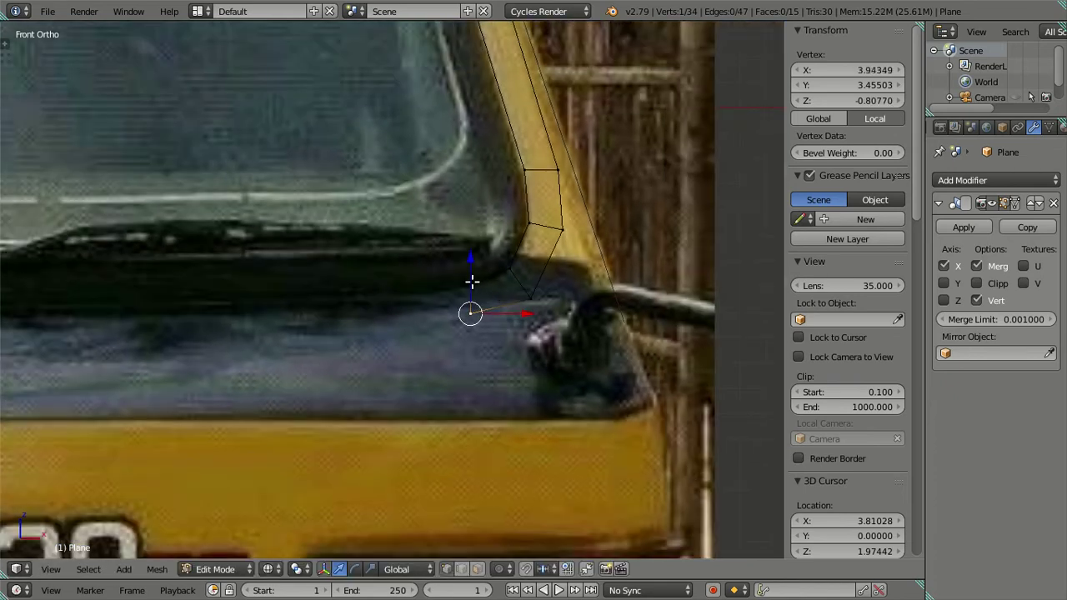
pyautogui.scroll(-5, 472, 282)
pyautogui.press('a')
pyautogui.scroll(2, 492, 279)
pyautogui.scroll(-2, 492, 279)
pyautogui.keyDown('shift'); pyautogui.moveTo(488, 284); pyautogui.dragTo(512, 273, button='middle'); pyautogui.keyUp('shift')
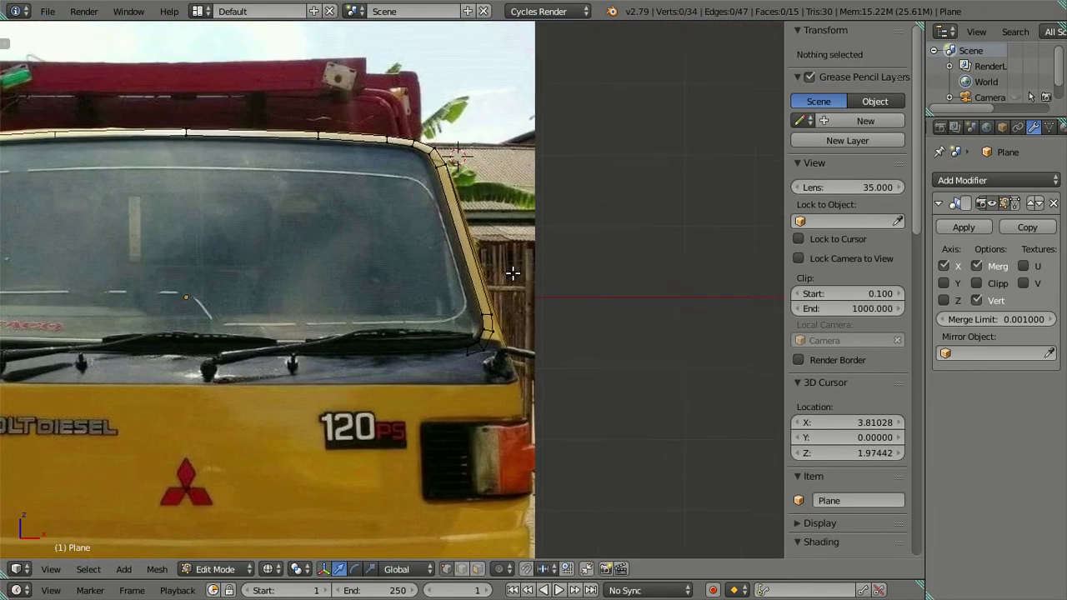
pyautogui.scroll(1, 512, 272)
pyautogui.scroll(1, 488, 328)
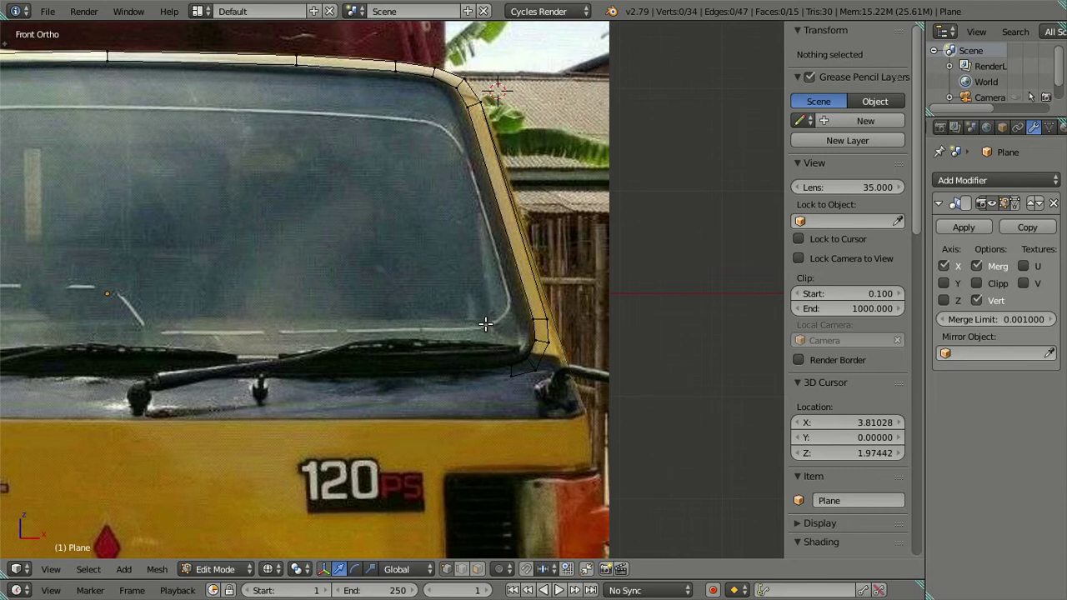
pyautogui.rightClick(538, 341)
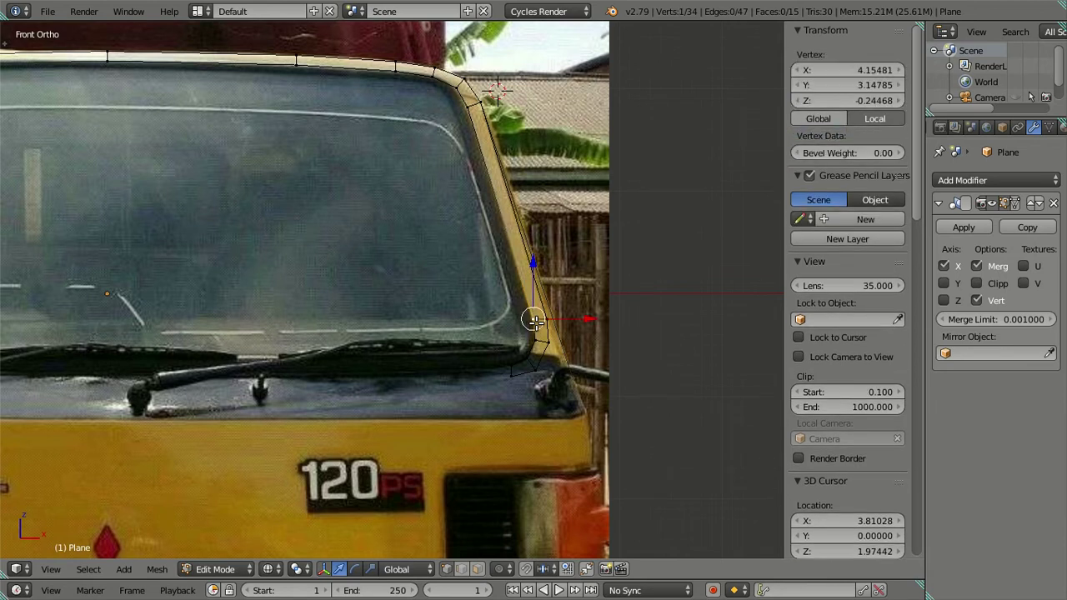
pyautogui.keyDown('shift'); pyautogui.rightClick(536, 340); pyautogui.keyUp('shift')
pyautogui.keyDown('shift'); pyautogui.rightClick(526, 370); pyautogui.keyUp('shift')
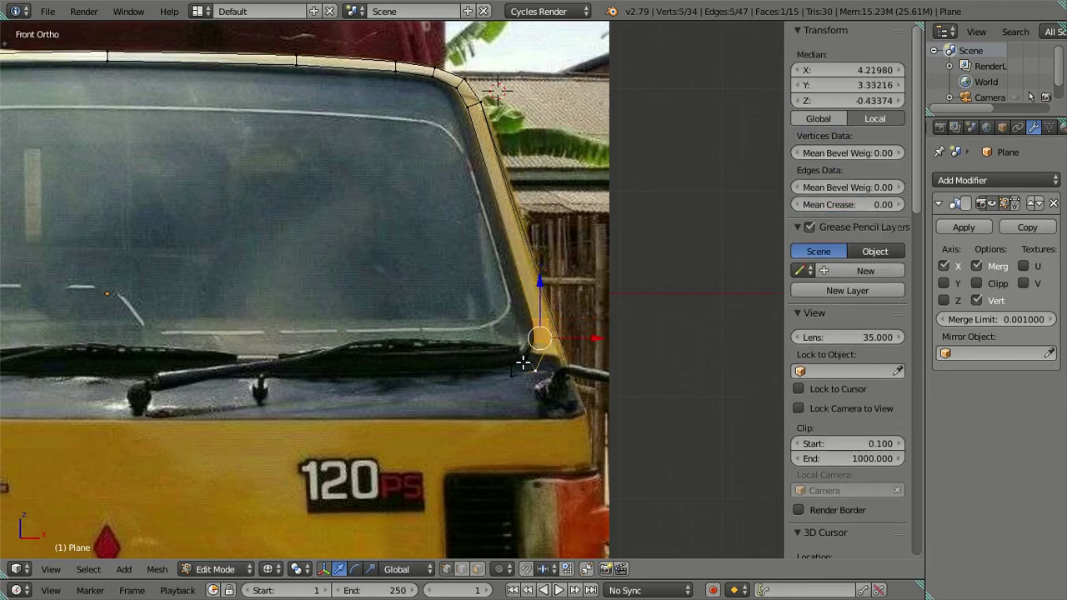
pyautogui.keyDown('shift'); pyautogui.rightClick(512, 352); pyautogui.keyUp('shift')
pyautogui.press('KP_3')
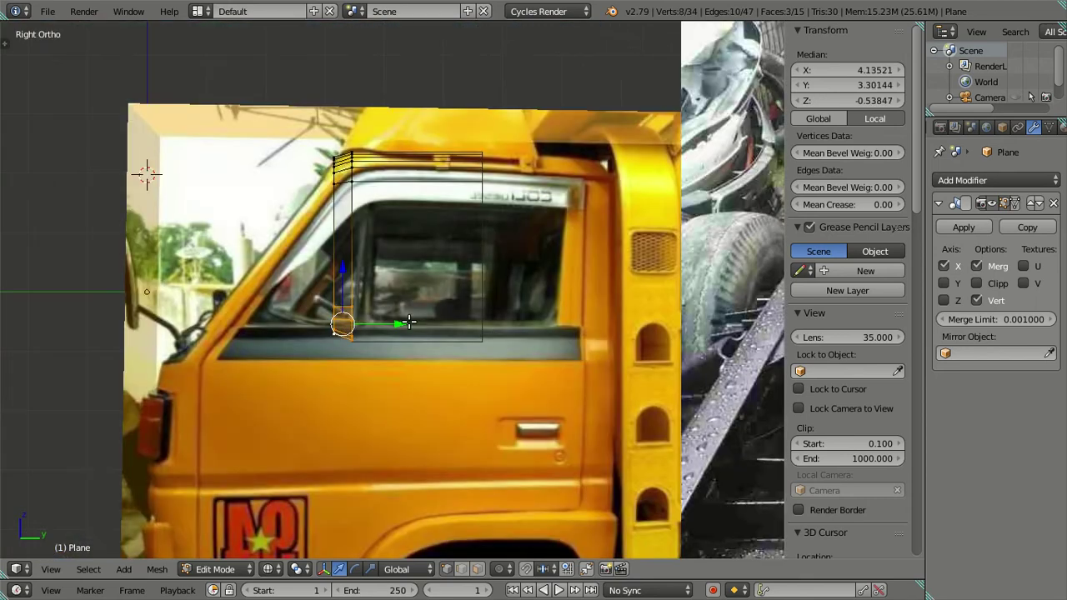
# Shift the lower corner vertices forward along Y to the A-pillar base, median Y 1.38154
pyautogui.moveTo(405, 322); pyautogui.dragTo(309, 314)
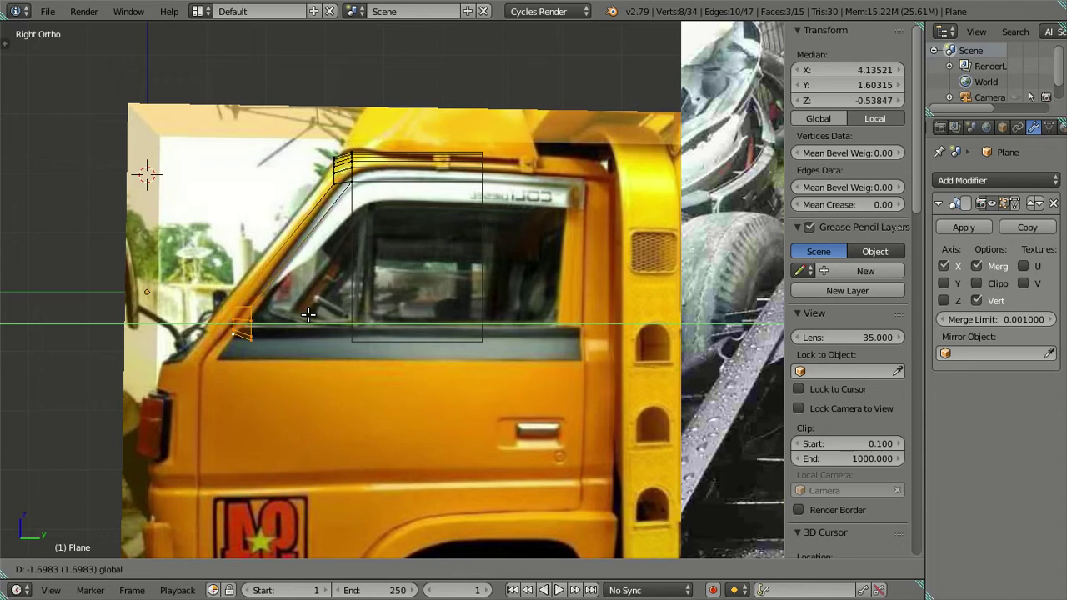
pyautogui.click(309, 315)
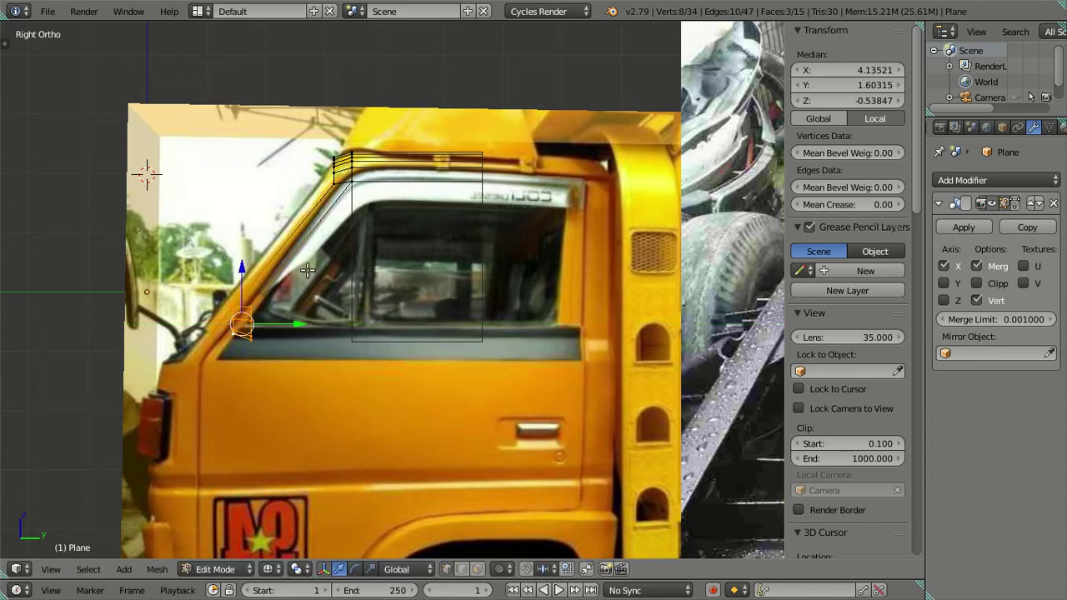
pyautogui.scroll(3, 295, 242)
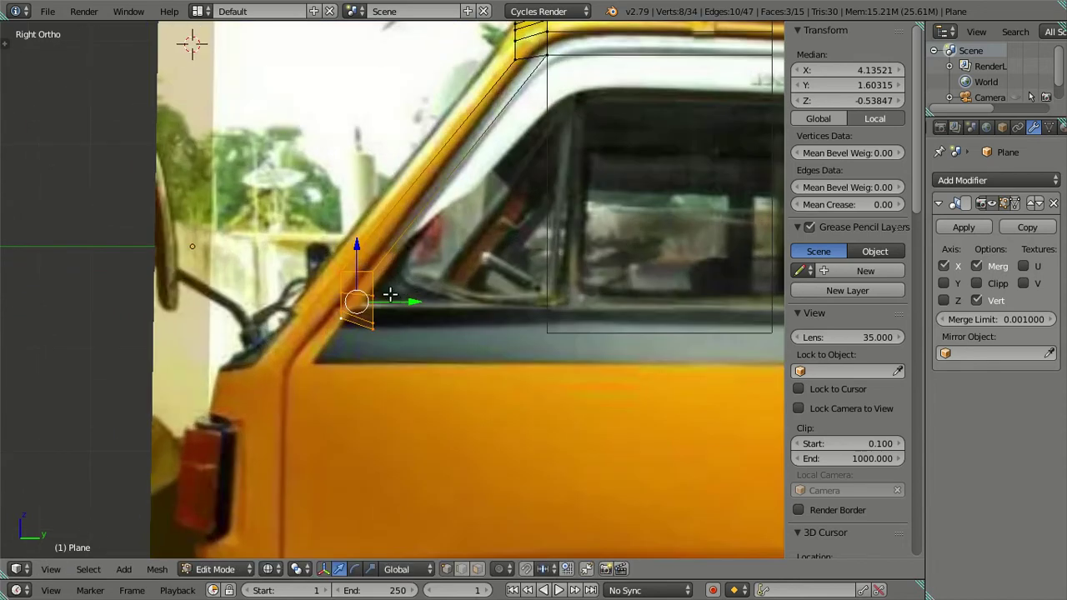
pyautogui.moveTo(392, 298); pyautogui.dragTo(345, 321)
pyautogui.press('Escape')
pyautogui.moveTo(409, 302); pyautogui.dragTo(402, 302)
pyautogui.hotkey('ctrl', 'z')
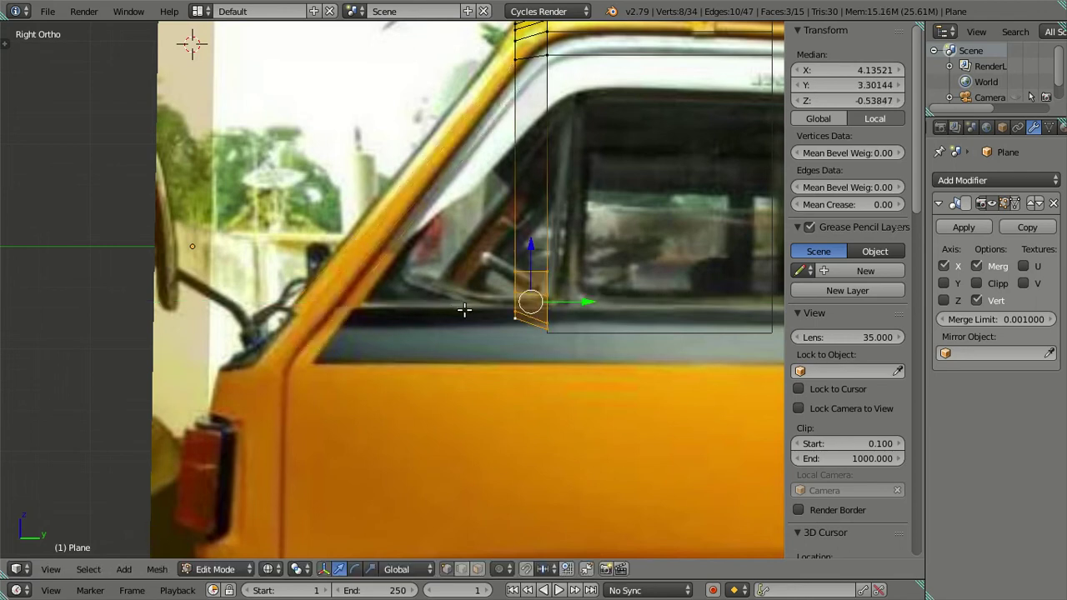
pyautogui.moveTo(579, 310); pyautogui.dragTo(386, 298)
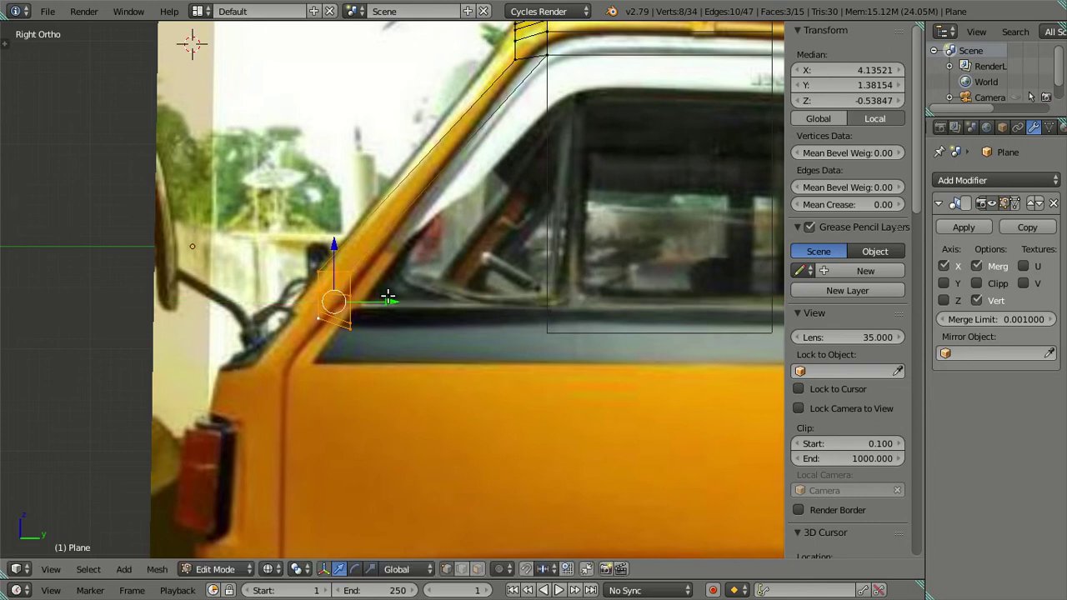
pyautogui.scroll(-3, 388, 296)
pyautogui.keyDown('shift'); pyautogui.moveTo(482, 221); pyautogui.dragTo(388, 405, button='middle'); pyautogui.keyUp('shift')
# Move the roof-edge strip's bottom vertices front-to-back along Y onto the side photo
pyautogui.scroll(3, 388, 405)
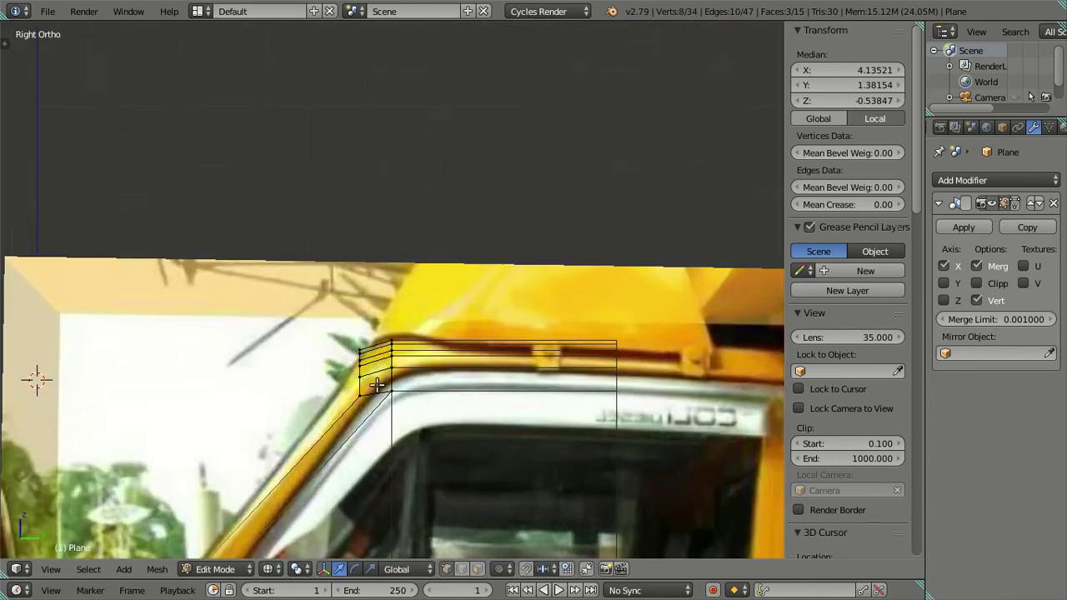
pyautogui.scroll(2, 482, 425)
pyautogui.press('a')
pyautogui.rightClick(342, 444)
pyautogui.keyDown('shift'); pyautogui.rightClick(390, 436); pyautogui.keyUp('shift')
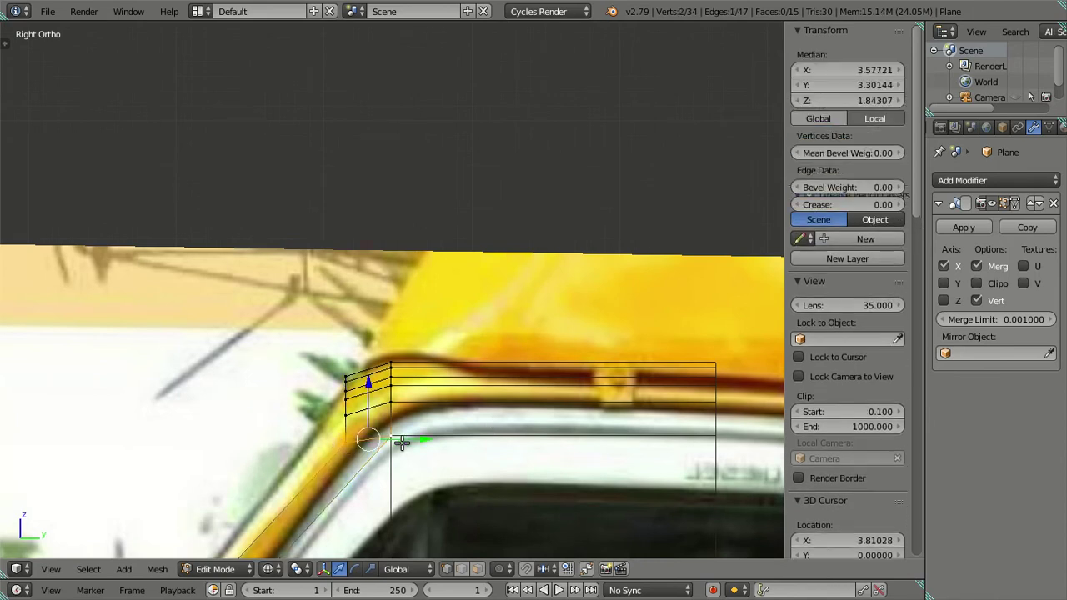
pyautogui.keyDown('shift'); pyautogui.moveTo(400, 440); pyautogui.dragTo(485, 316, button='middle'); pyautogui.keyUp('shift')
pyautogui.press('g')
pyautogui.press('y')
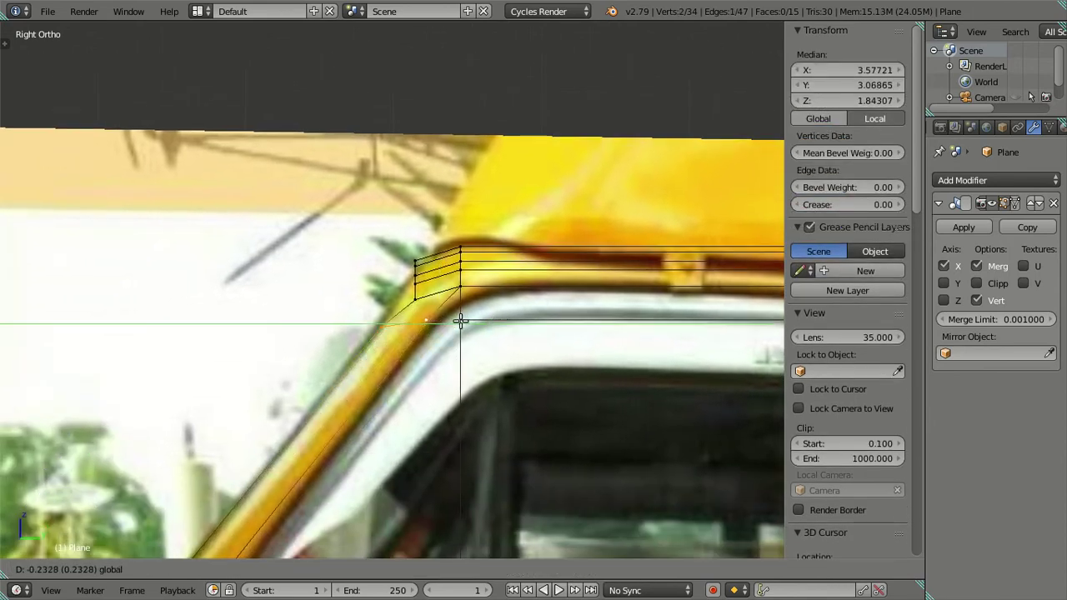
pyautogui.click(460, 322)
# Round the roof-to-pillar bend by lowering pillar vertices and sliding two roof-corner vertices along Y
pyautogui.scroll(1, 450, 323)
pyautogui.scroll(1, 438, 325)
pyautogui.rightClick(441, 333)
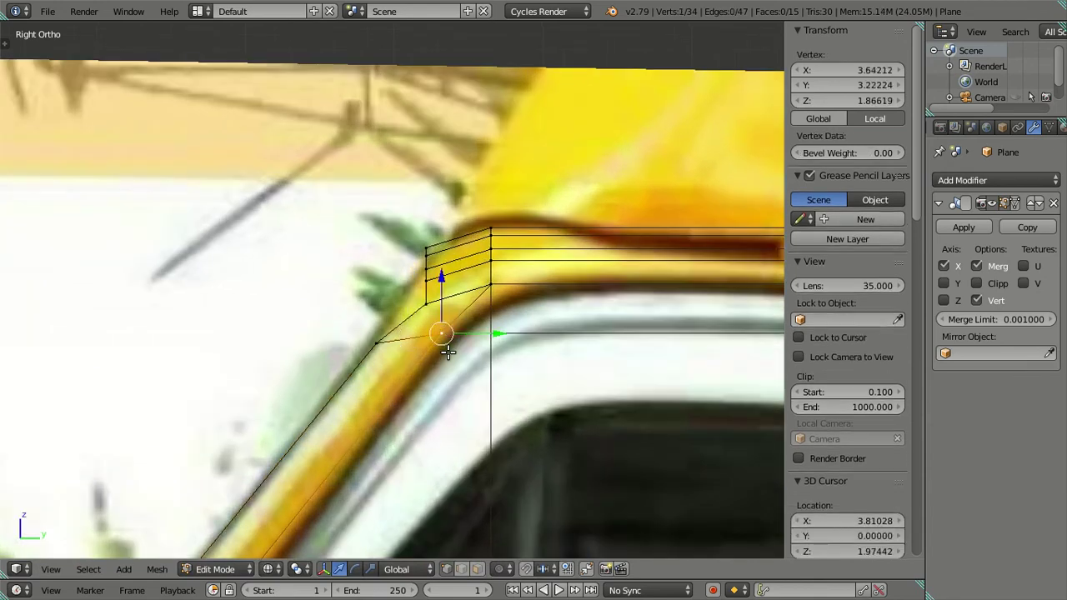
pyautogui.press('g')
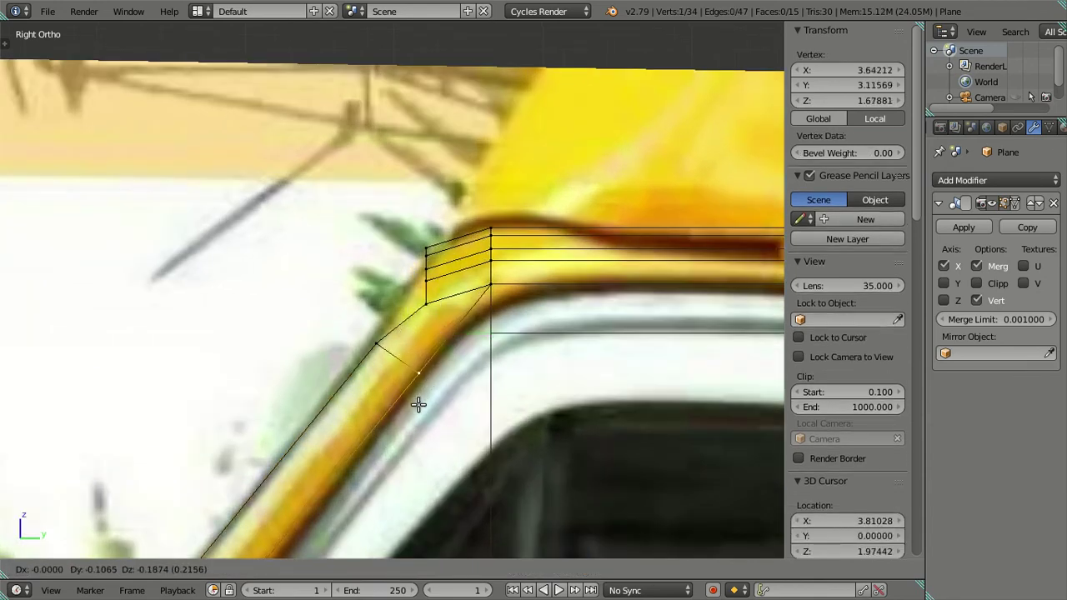
pyautogui.click(421, 400)
pyautogui.rightClick(418, 300)
pyautogui.keyDown('shift'); pyautogui.rightClick(487, 286); pyautogui.keyUp('shift')
pyautogui.press('g')
pyautogui.press('y')
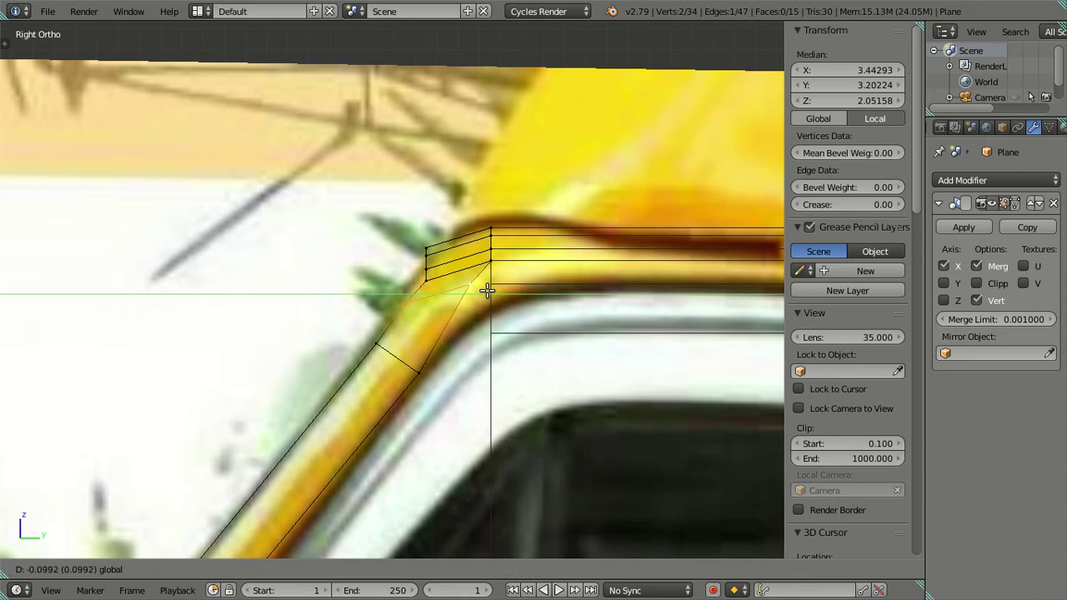
pyautogui.click(487, 290)
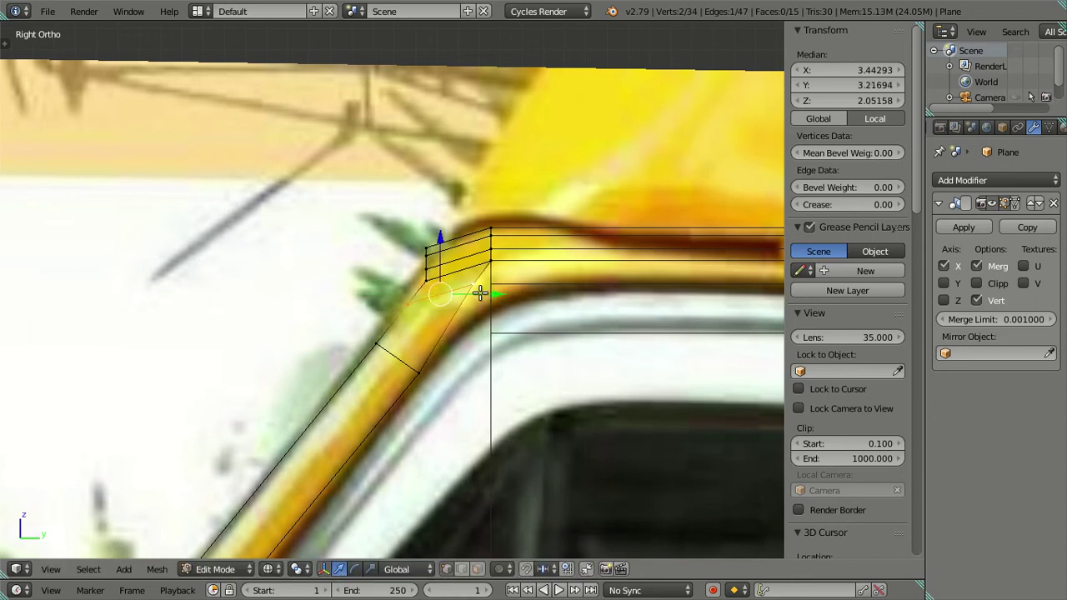
pyautogui.rightClick(478, 312)
pyautogui.press('g')
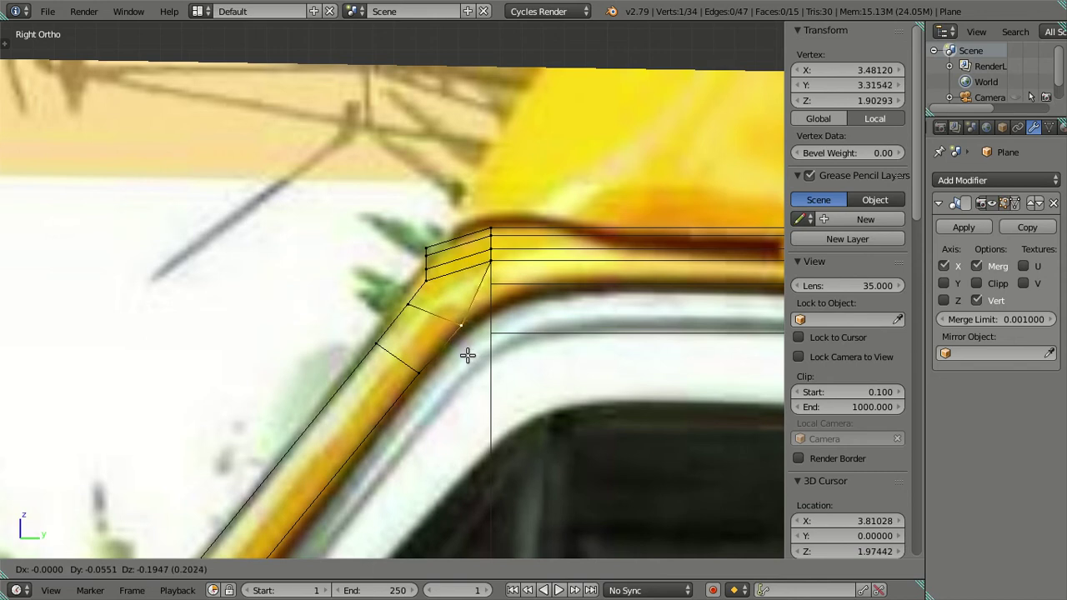
pyautogui.click(467, 356)
# Orbit around the strip in solid shading to inspect its 3D shape
pyautogui.rightClick(482, 275)
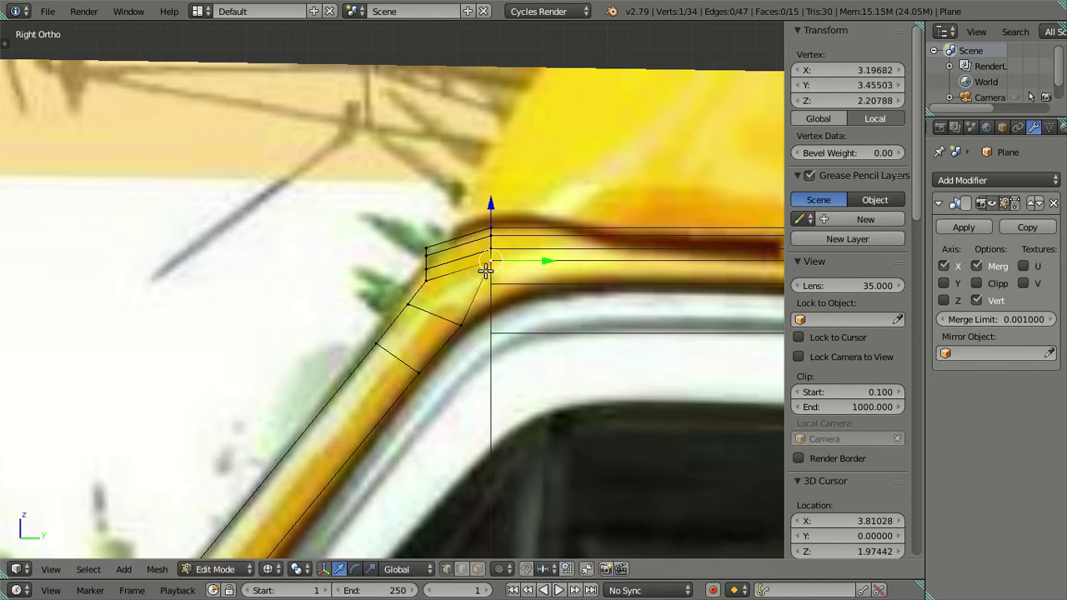
pyautogui.moveTo(478, 224)
pyautogui.mouseDown(button='middle')
pyautogui.moveTo(550, 288)
pyautogui.moveTo(676, 291)
pyautogui.moveTo(630, 305)
pyautogui.moveTo(536, 247)
pyautogui.moveTo(519, 312)
pyautogui.moveTo(628, 290)
pyautogui.moveTo(586, 274)
pyautogui.moveTo(405, 295)
pyautogui.moveTo(409, 286)
pyautogui.moveTo(420, 341)
pyautogui.mouseUp(button='middle')
pyautogui.press('z')
pyautogui.press('a')
pyautogui.rightClick(393, 326)
# In wireframe Front Ortho, slide a frame corner vertex along X onto the photo
pyautogui.keyDown('shift'); pyautogui.rightClick(342, 372); pyautogui.keyUp('shift')
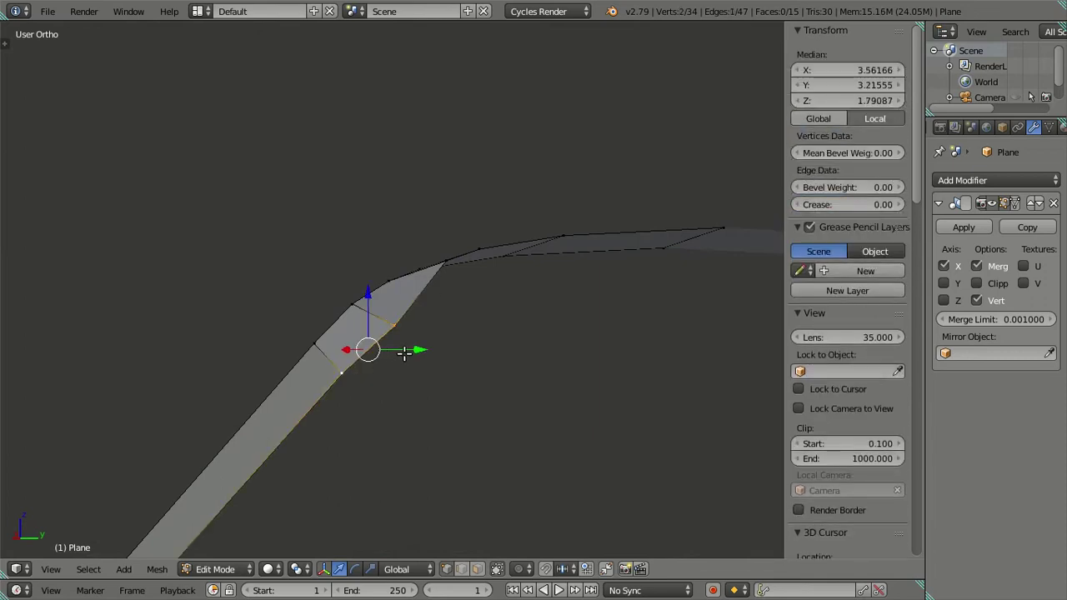
pyautogui.press('KP_1')
pyautogui.press('z')
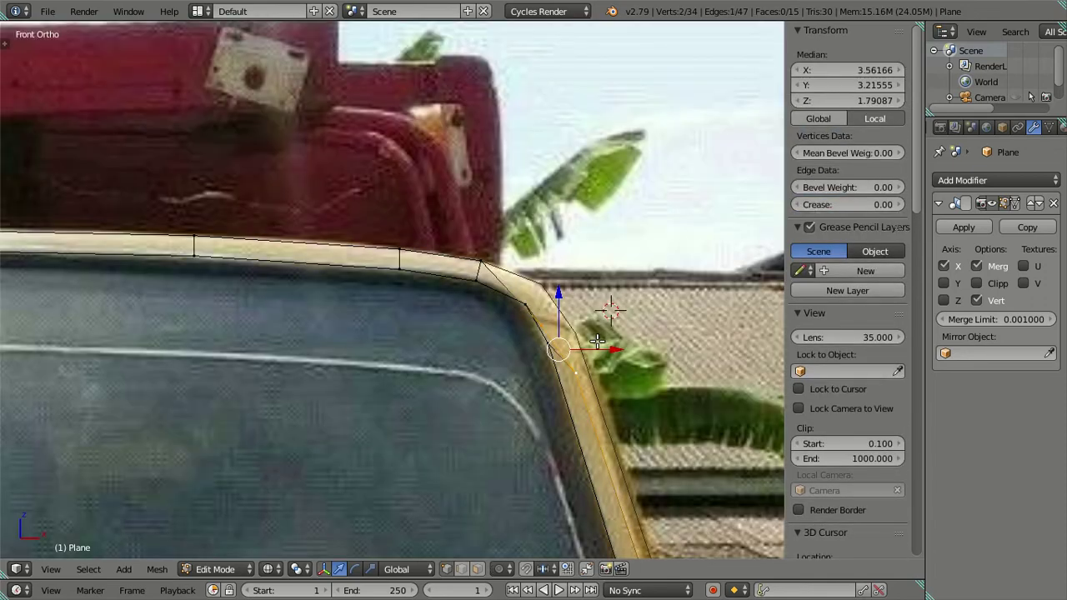
pyautogui.scroll(3, 569, 339)
pyautogui.keyDown('shift'); pyautogui.moveTo(500, 225); pyautogui.dragTo(567, 209, button='middle'); pyautogui.keyUp('shift')
pyautogui.rightClick(542, 199)
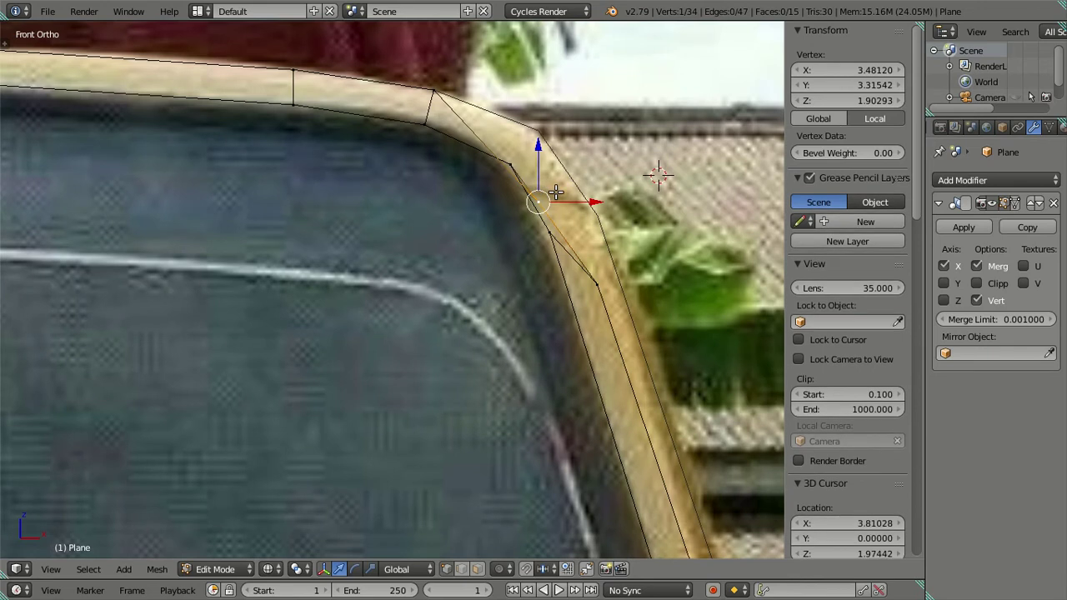
pyautogui.press('g')
pyautogui.press('x')
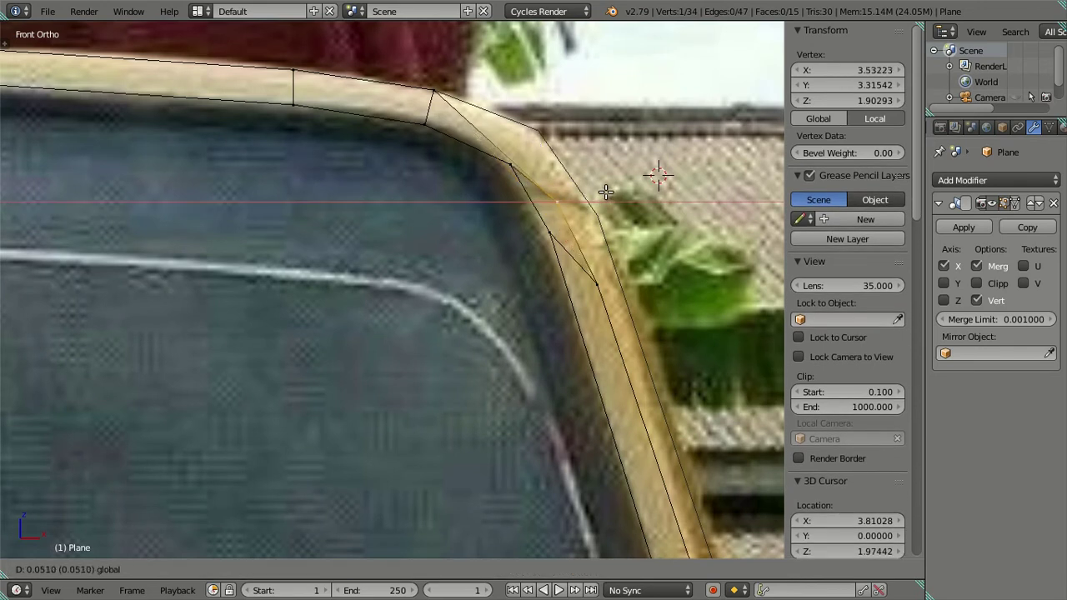
pyautogui.click(606, 192)
# Reposition the top roof-corner vertex sideways along X and vertically along Z
pyautogui.rightClick(456, 102)
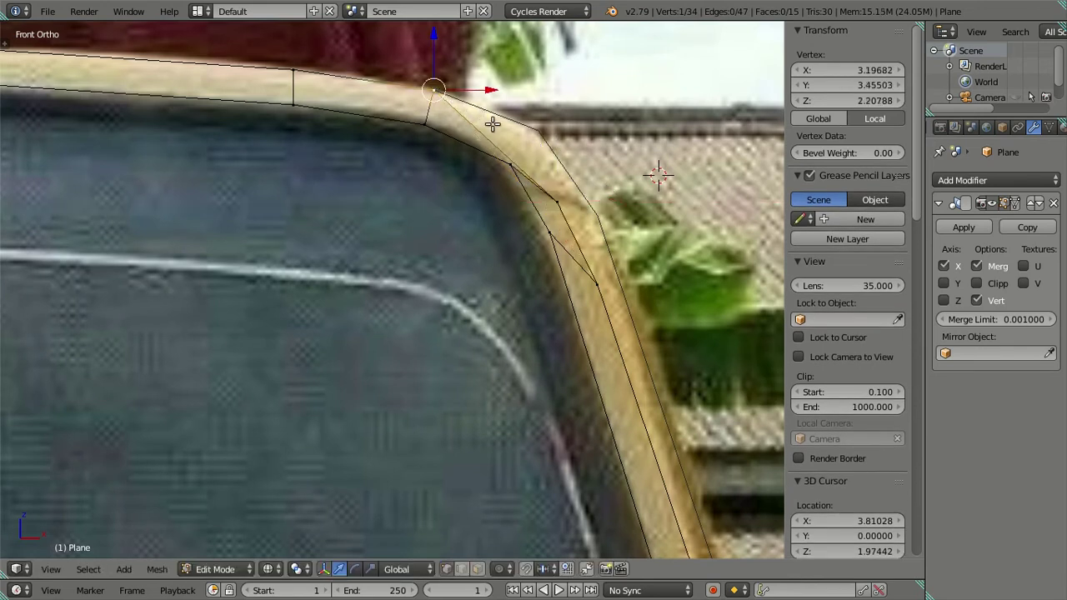
pyautogui.press('g')
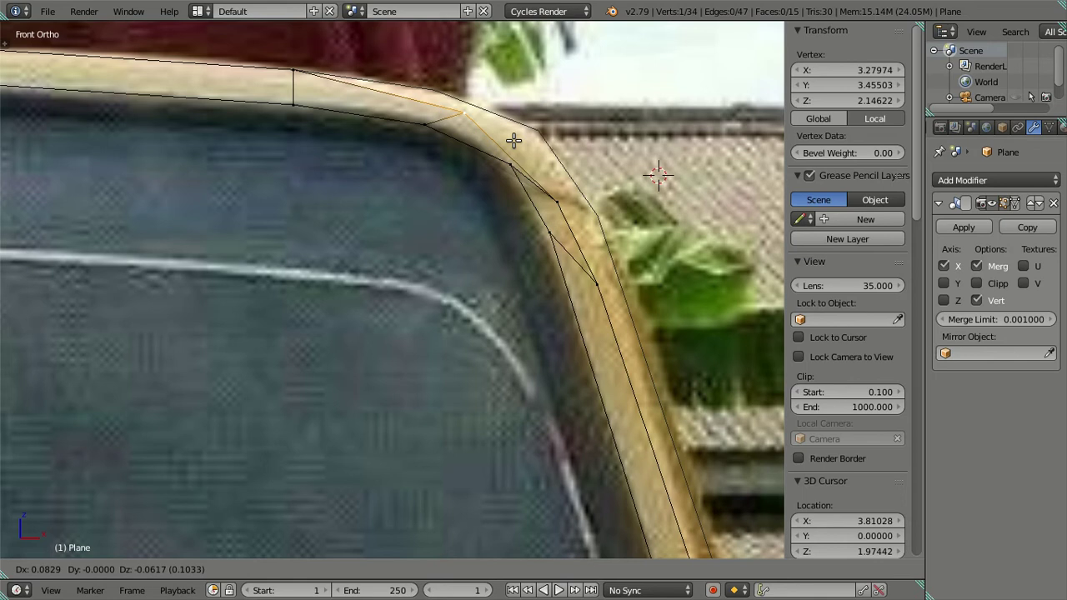
pyautogui.rightClick(513, 140)
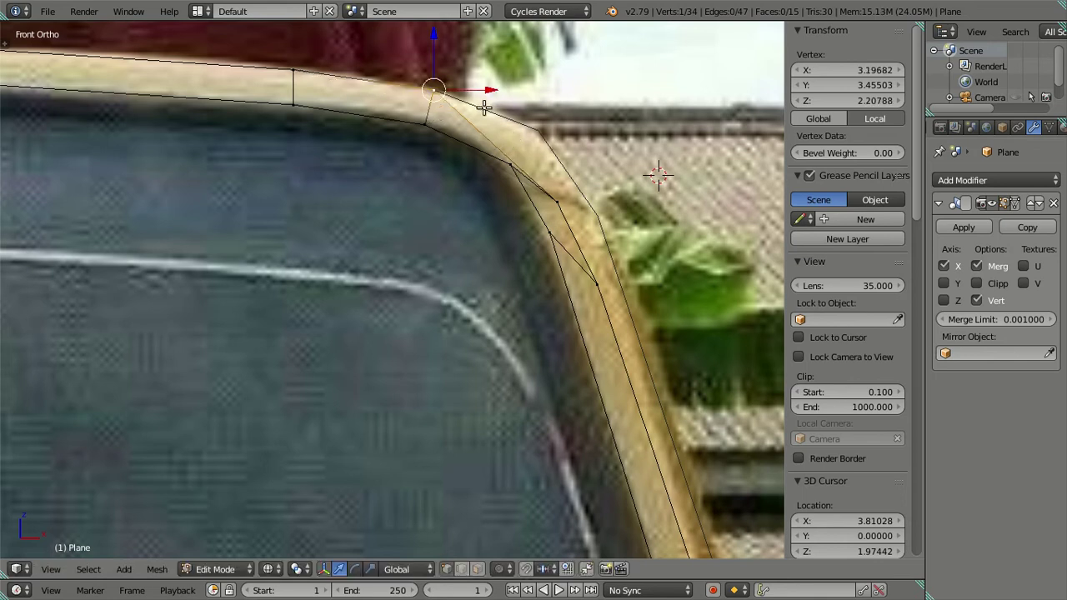
pyautogui.press('g')
pyautogui.press('x')
pyautogui.click(546, 107)
pyautogui.press('g')
pyautogui.press('z')
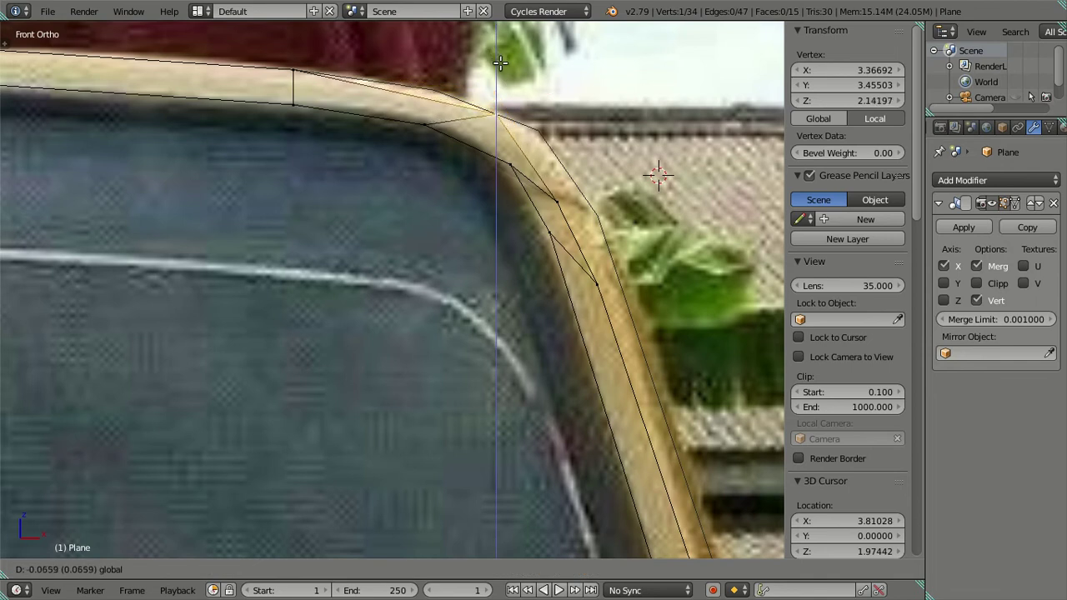
pyautogui.click(501, 66)
# Shift the upper A-pillar vertices outward along X onto the yellow pillar edge
pyautogui.rightClick(576, 204)
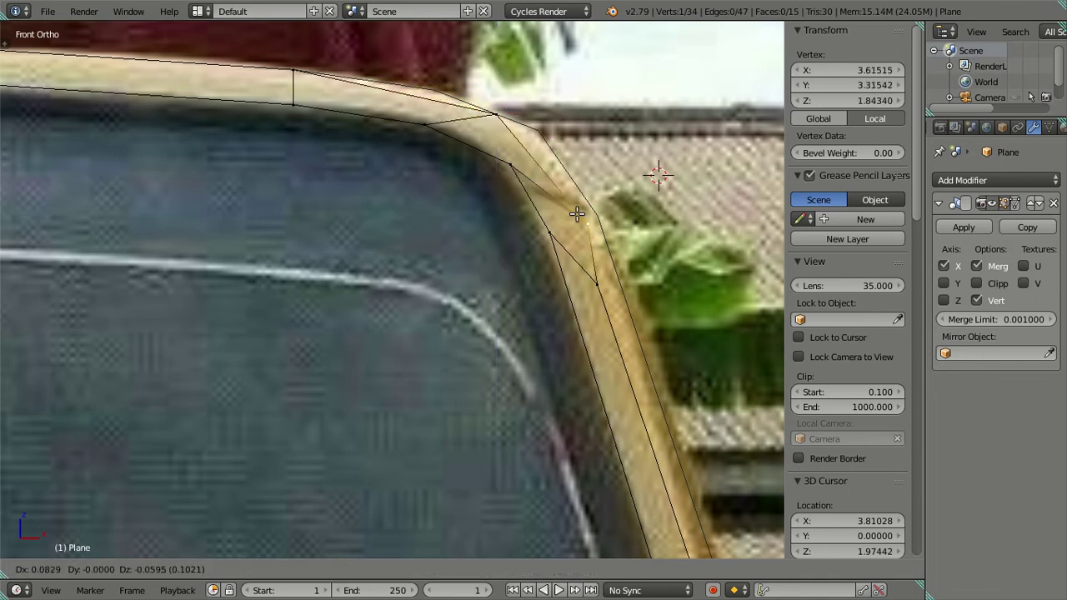
pyautogui.moveTo(606, 202); pyautogui.dragTo(611, 199)
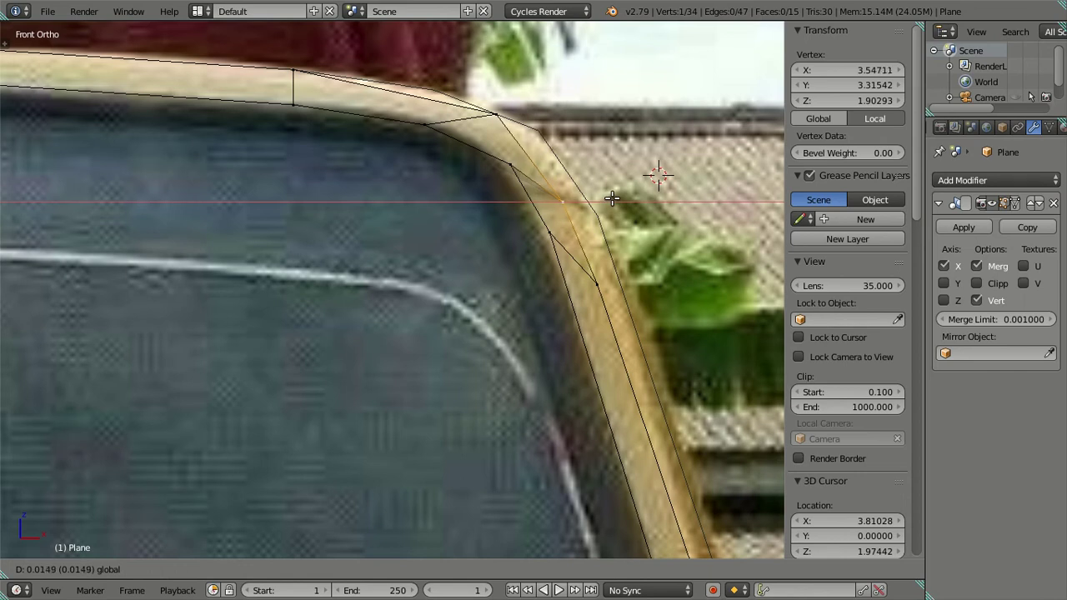
pyautogui.click(611, 198)
pyautogui.scroll(-4, 588, 205)
pyautogui.keyDown('shift'); pyautogui.rightClick(507, 262); pyautogui.keyUp('shift')
pyautogui.keyDown('shift'); pyautogui.moveTo(507, 261); pyautogui.dragTo(506, 200, button='middle'); pyautogui.keyUp('shift')
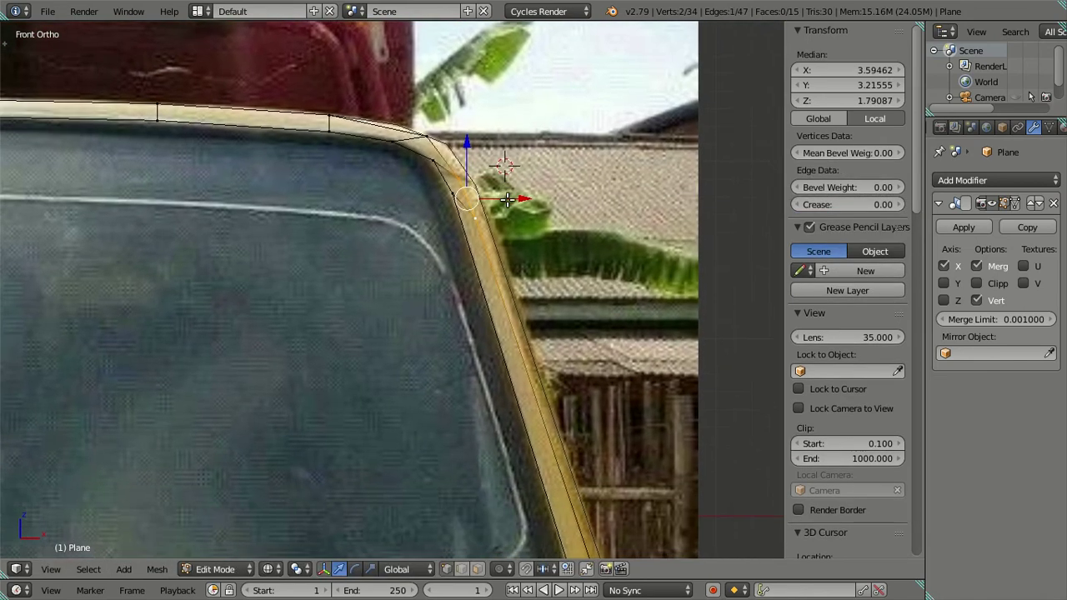
pyautogui.moveTo(516, 190); pyautogui.dragTo(527, 185)
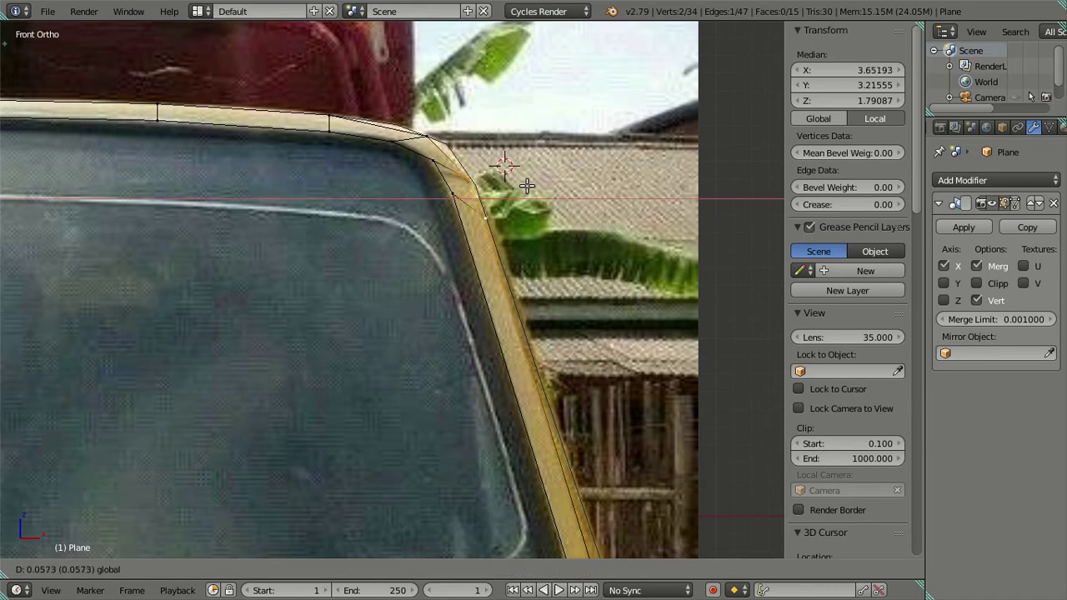
pyautogui.click(527, 185)
# Move the pillar-base vertices along X and set the lowest base vertex onto the photo's pillar
pyautogui.keyDown('shift'); pyautogui.moveTo(538, 252); pyautogui.dragTo(405, 148, button='middle'); pyautogui.keyUp('shift')
pyautogui.rightClick(442, 371)
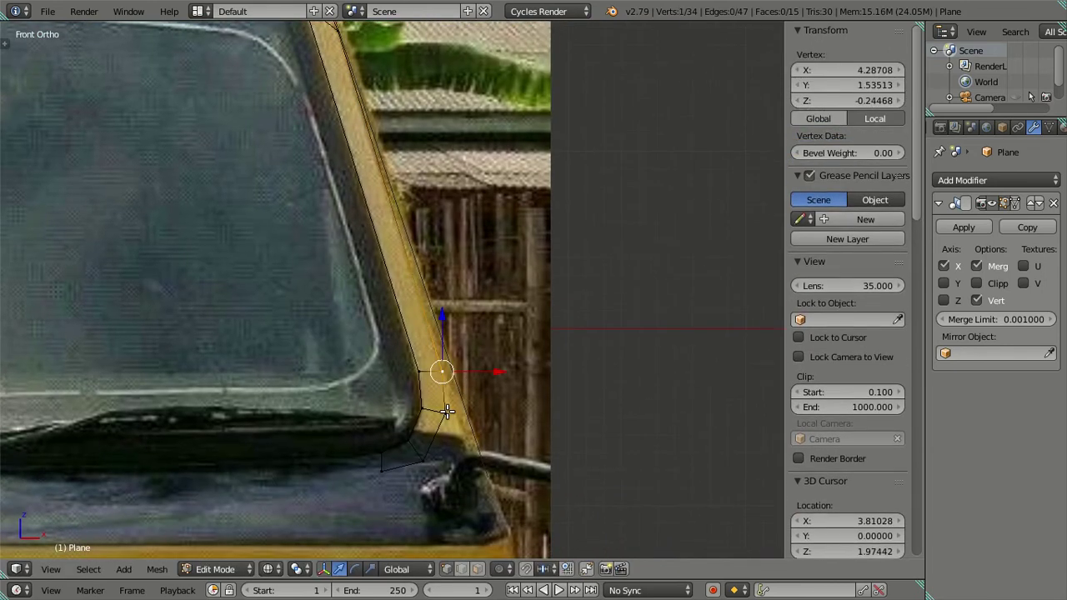
pyautogui.keyDown('shift'); pyautogui.rightClick(447, 411); pyautogui.keyUp('shift')
pyautogui.press('g')
pyautogui.press('x')
pyautogui.click(496, 392)
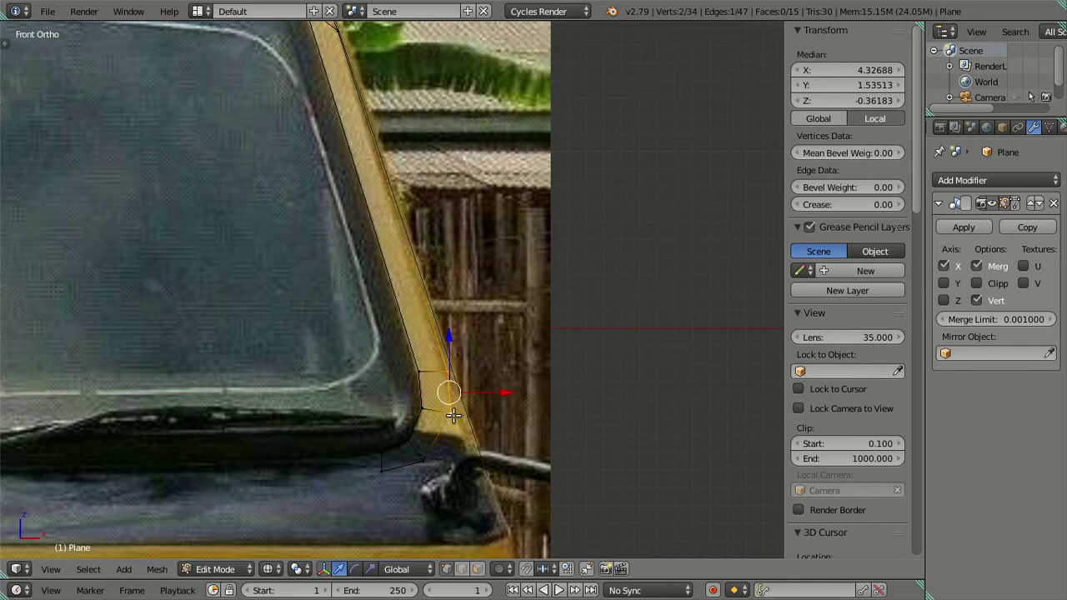
pyautogui.rightClick(454, 420)
pyautogui.press('g')
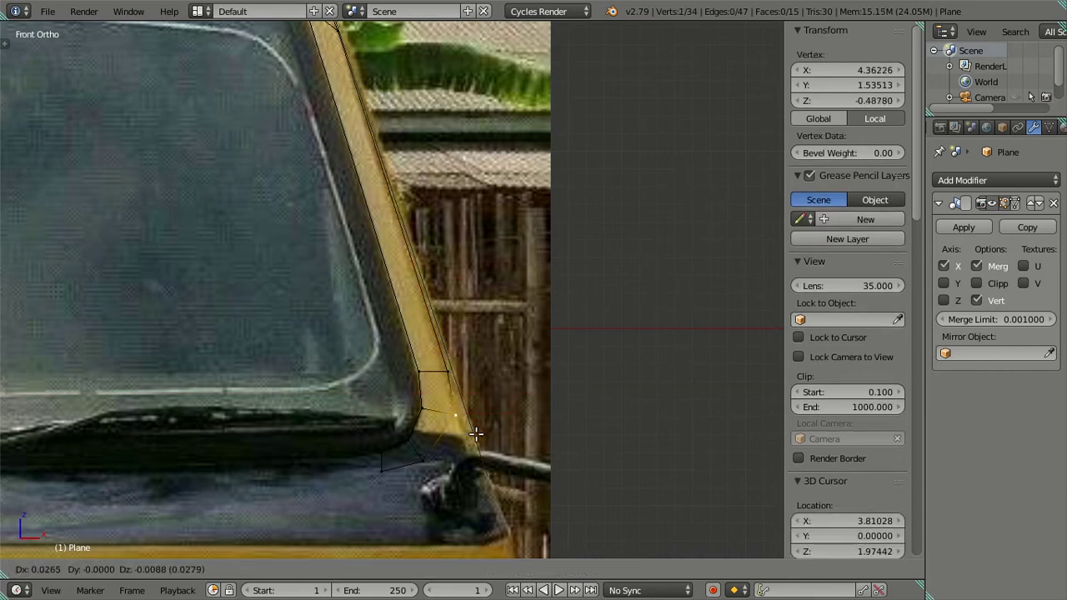
pyautogui.click(475, 431)
pyautogui.keyDown('shift'); pyautogui.scroll(3, 390, 325); pyautogui.keyUp('shift')
# Trial-lower an inner A-pillar vertex in front view, then check it against the side photo and undo it
pyautogui.press('a')
pyautogui.keyDown('shift'); pyautogui.scroll(3, 390, 325); pyautogui.keyUp('shift')
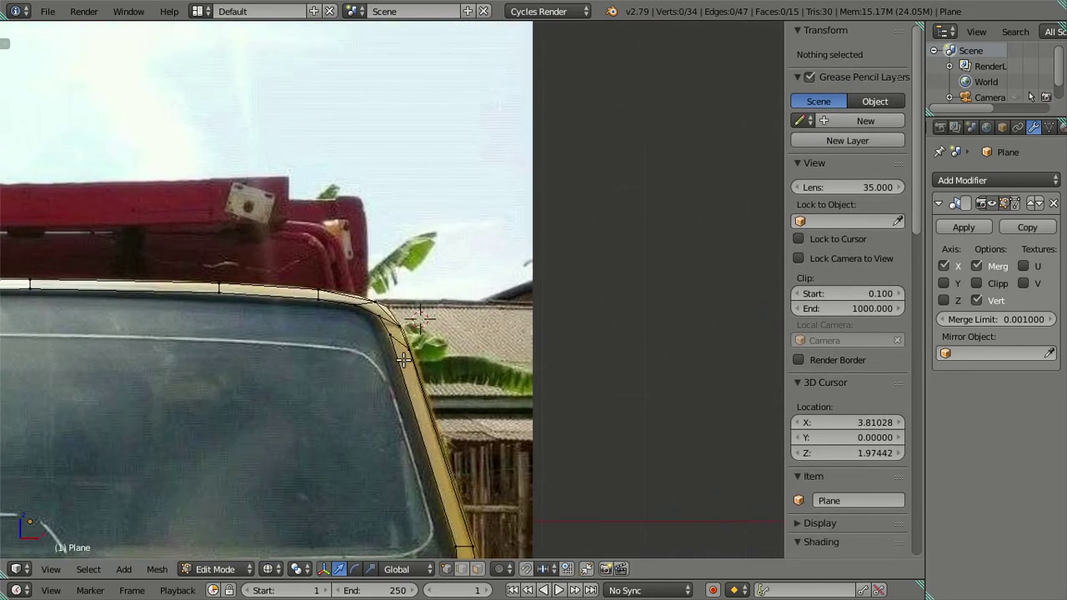
pyautogui.scroll(2, 396, 363)
pyautogui.keyDown('shift'); pyautogui.scroll(3, 391, 359); pyautogui.keyUp('shift')
pyautogui.scroll(2, 368, 338)
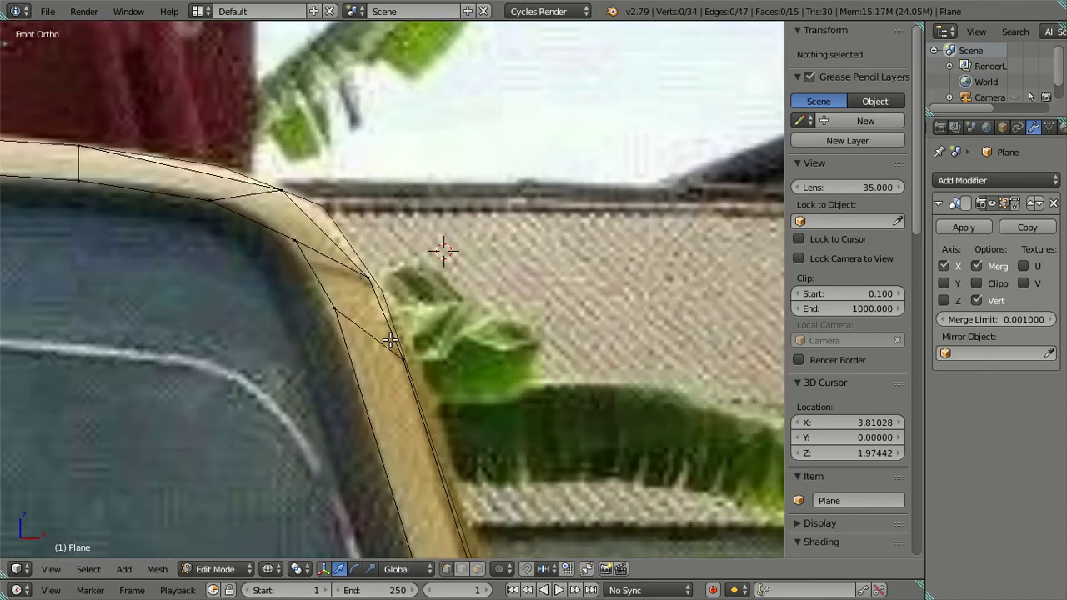
pyautogui.rightClick(331, 308)
pyautogui.press('g')
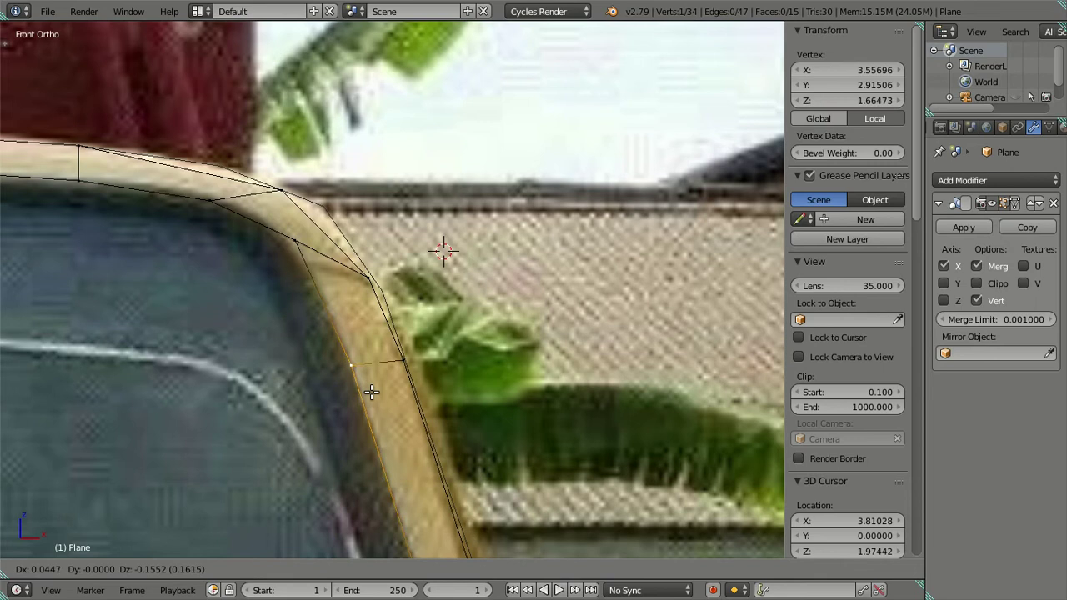
pyautogui.click(371, 392)
pyautogui.press('KP_3')
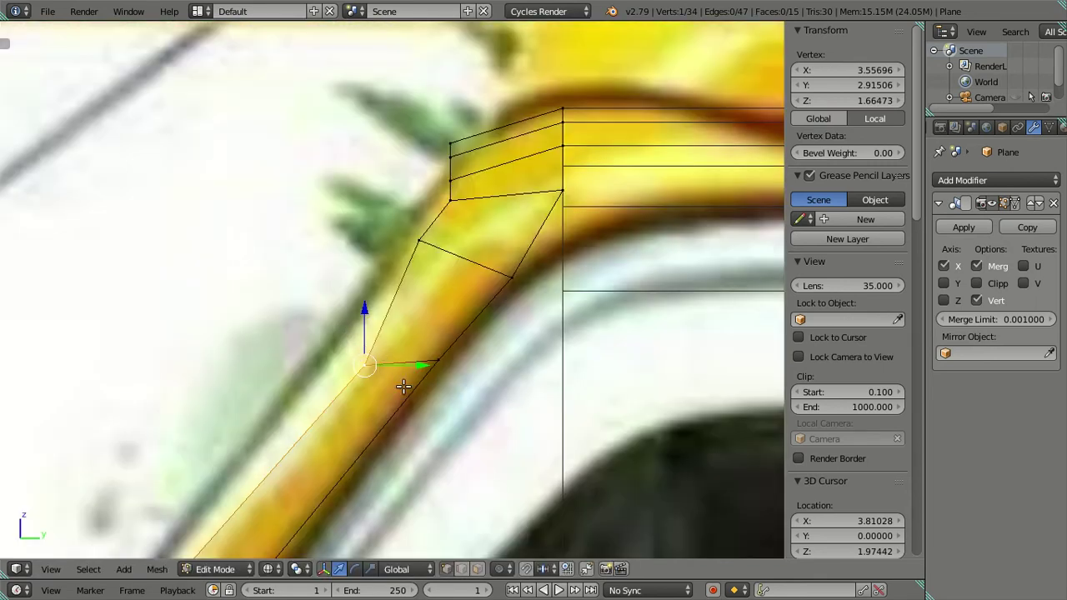
pyautogui.hotkey('ctrl', 'z')
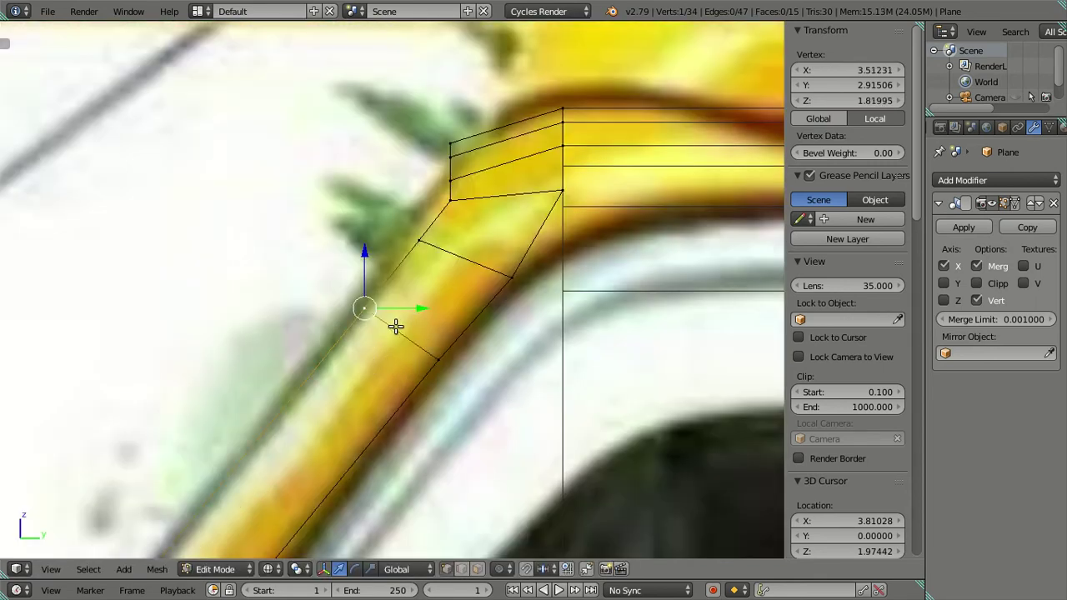
# Slide the A-pillar's top corner vertex slightly back along Y to match the side reference
pyautogui.press('g')
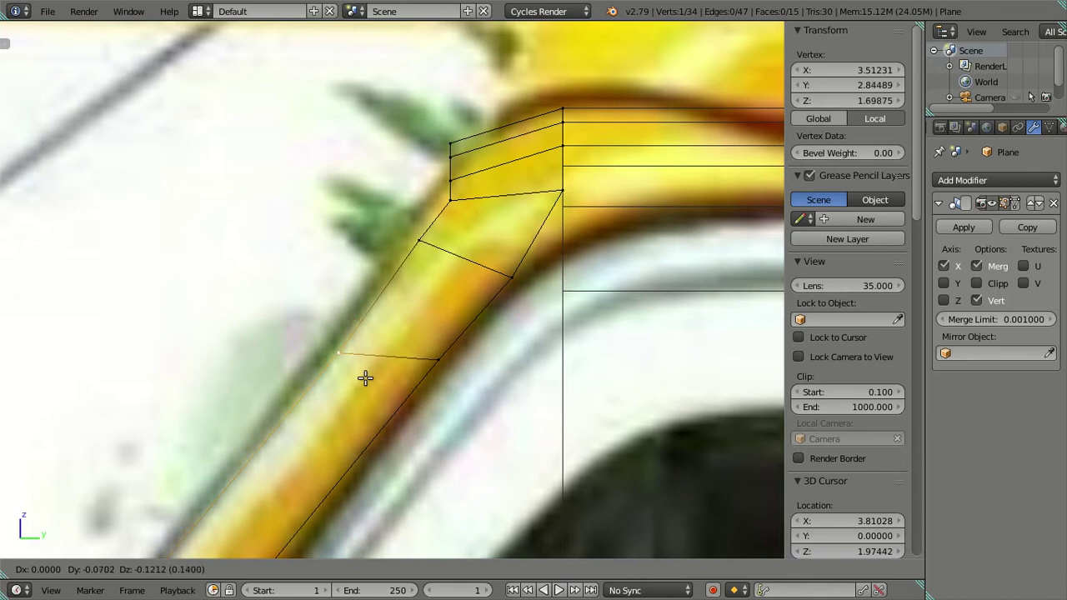
pyautogui.rightClick(370, 373)
pyautogui.rightClick(416, 246)
pyautogui.rightClick(445, 195)
pyautogui.moveTo(512, 198); pyautogui.dragTo(504, 197)
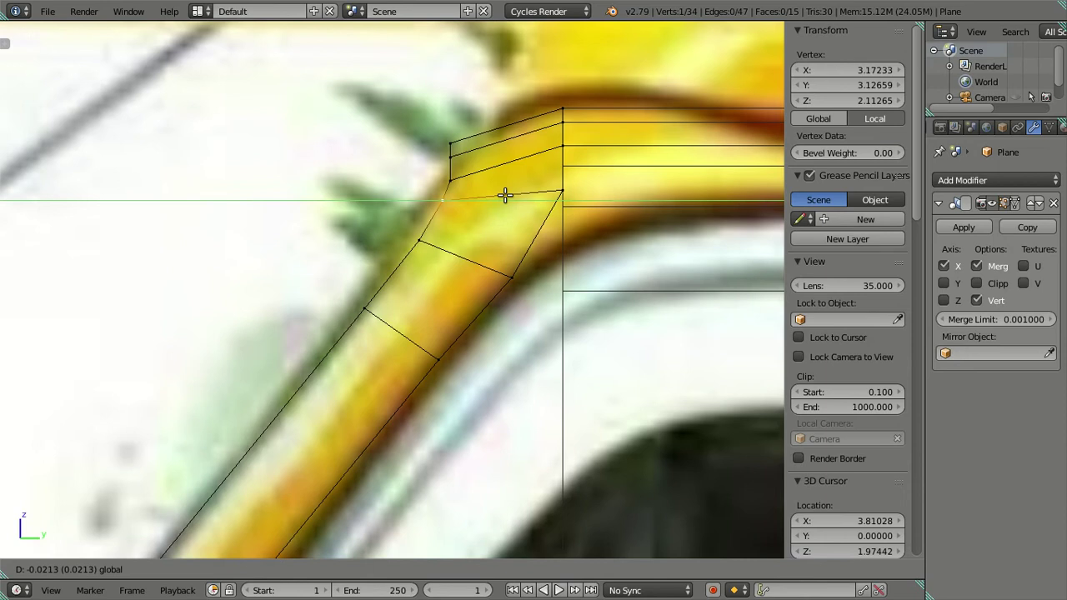
pyautogui.rightClick(455, 151)
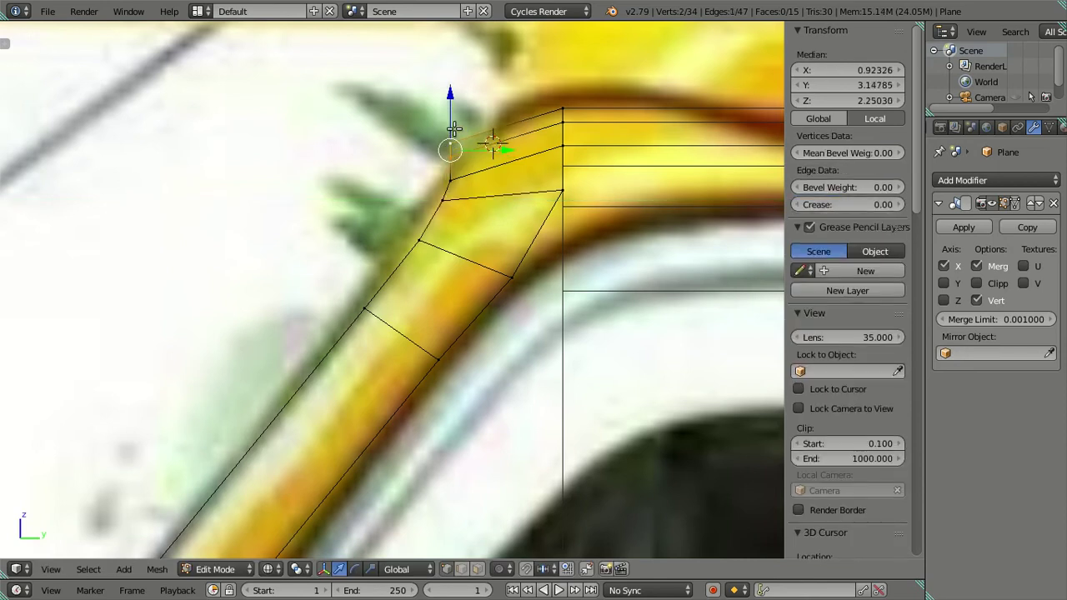
# Slide the upper A-pillar corner vertices along Y onto the yellow frame in the photo
pyautogui.moveTo(495, 146); pyautogui.dragTo(516, 158)
pyautogui.keyDown('shift'); pyautogui.click(466, 180); pyautogui.keyUp('shift')
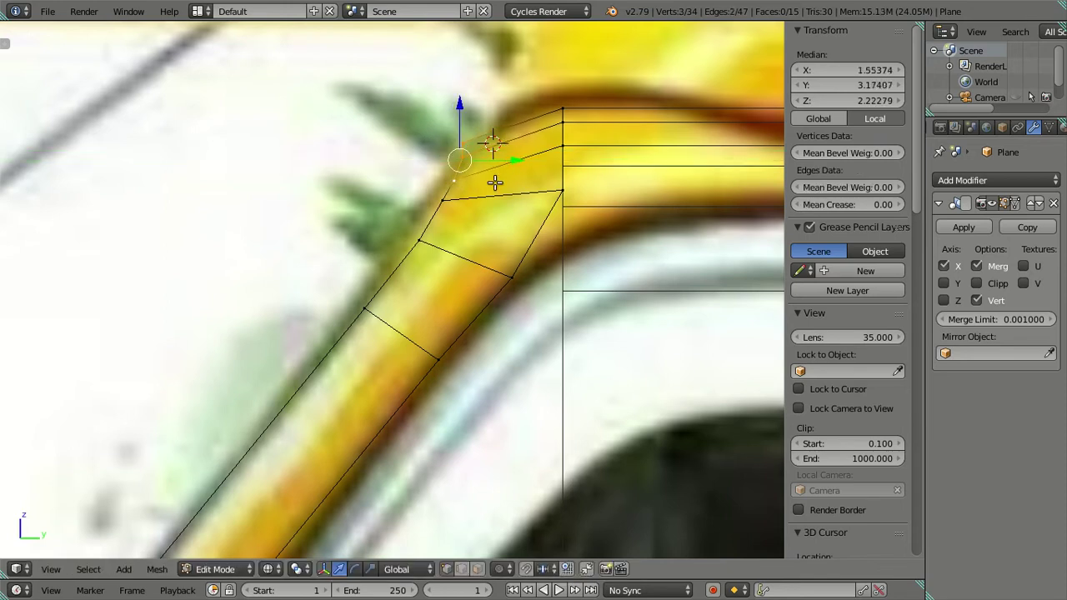
pyautogui.keyDown('shift'); pyautogui.scroll(2, 475, 198); pyautogui.keyUp('shift')
pyautogui.scroll(2, 475, 198)
pyautogui.scroll(1, 395, 191)
pyautogui.keyDown('shift'); pyautogui.click(351, 165); pyautogui.keyUp('shift')
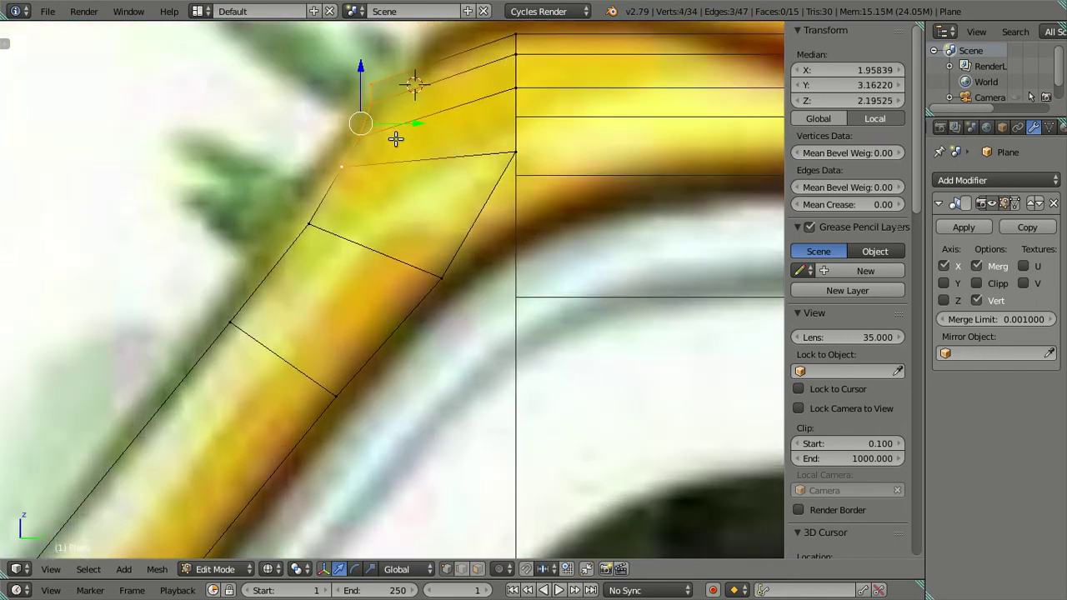
pyautogui.moveTo(415, 122); pyautogui.dragTo(423, 121)
pyautogui.keyDown('shift'); pyautogui.click(371, 156); pyautogui.keyUp('shift')
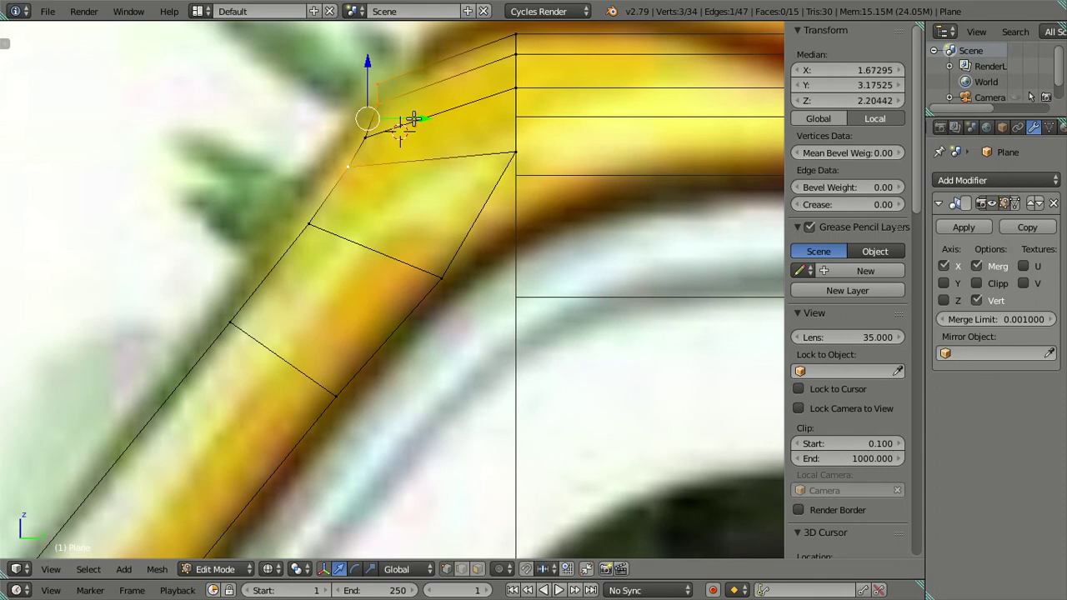
pyautogui.keyDown('shift'); pyautogui.click(355, 167); pyautogui.keyUp('shift')
pyautogui.keyDown('shift'); pyautogui.click(354, 168); pyautogui.keyUp('shift')
pyautogui.moveTo(422, 122); pyautogui.dragTo(429, 108)
pyautogui.keyDown('shift'); pyautogui.click(380, 129); pyautogui.keyUp('shift')
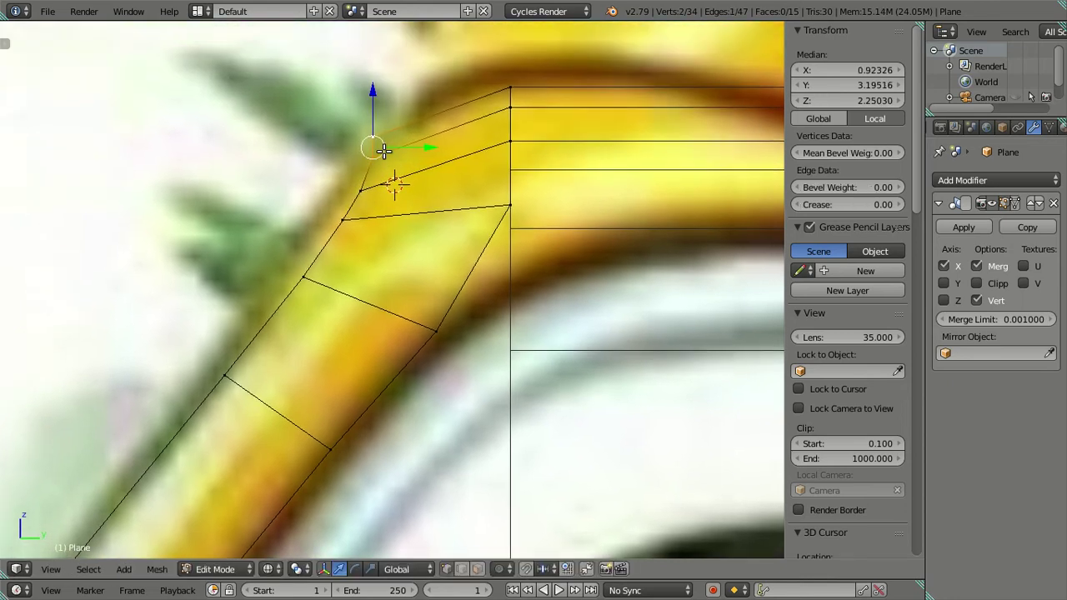
# Deselect all, orbit around the mesh, and return to Object Mode to see the bent frame
pyautogui.press('a')
pyautogui.moveTo(389, 99)
pyautogui.mouseDown(button='middle')
pyautogui.moveTo(479, 239)
pyautogui.moveTo(323, 320)
pyautogui.moveTo(302, 363)
pyautogui.moveTo(359, 289)
pyautogui.moveTo(452, 352)
pyautogui.moveTo(469, 458)
pyautogui.moveTo(375, 326)
pyautogui.moveTo(352, 368)
pyautogui.moveTo(361, 404)
pyautogui.mouseUp(button='middle')
pyautogui.press('Tab')
# In Front view Edit Mode, move the frame's top-left vertex onto the photo's frame
pyautogui.moveTo(390, 260); pyautogui.dragTo(443, 241, button='middle')
pyautogui.press('KP_1')
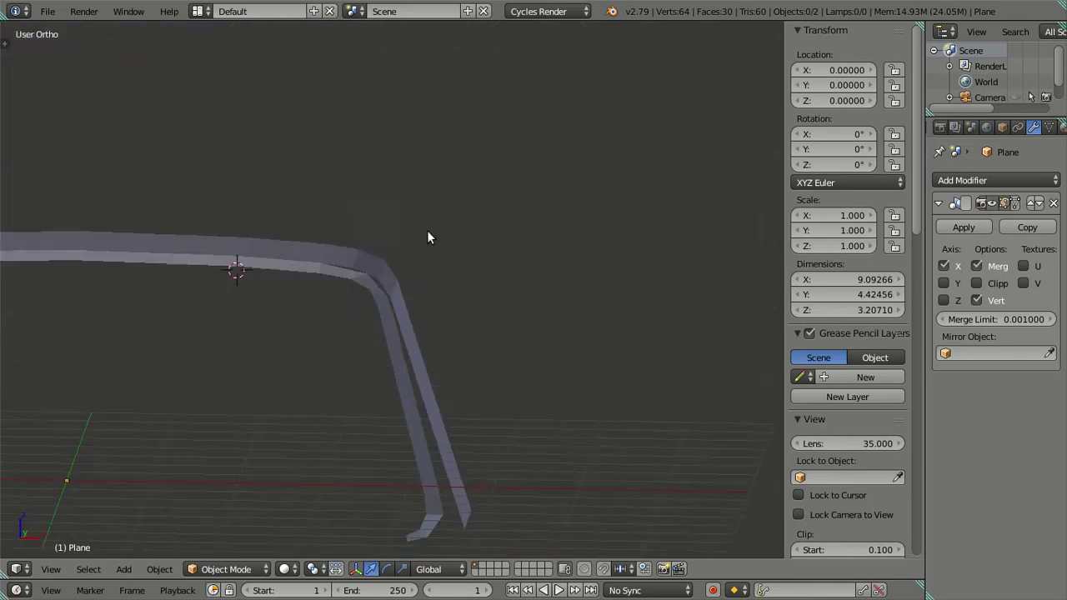
pyautogui.scroll(2, 481, 261)
pyautogui.scroll(1, 481, 261)
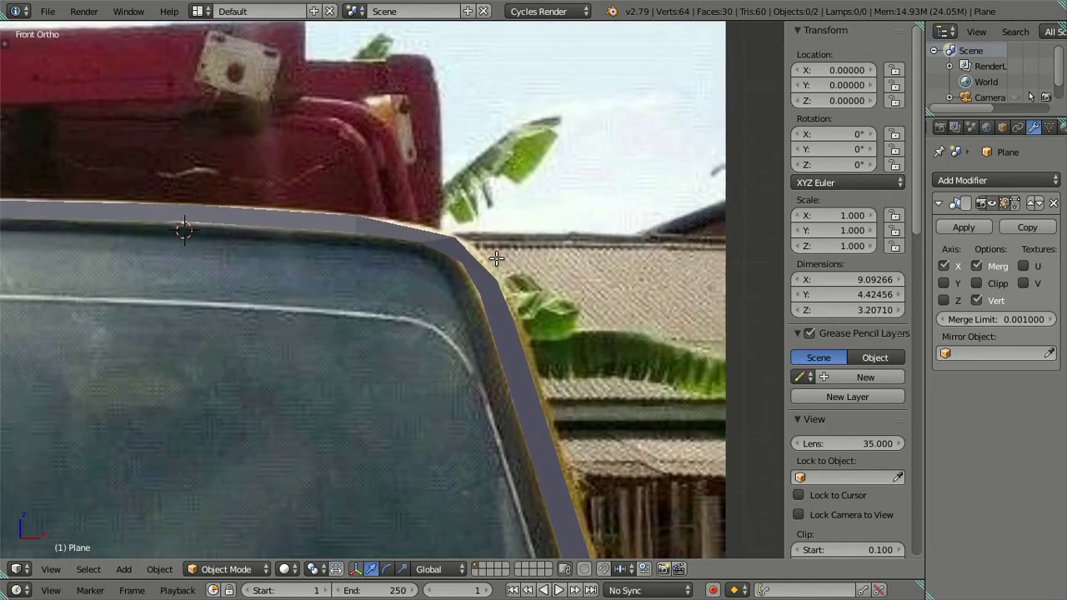
pyautogui.press('Tab')
pyautogui.scroll(2, 476, 257)
pyautogui.scroll(1, 340, 135)
pyautogui.rightClick(339, 136)
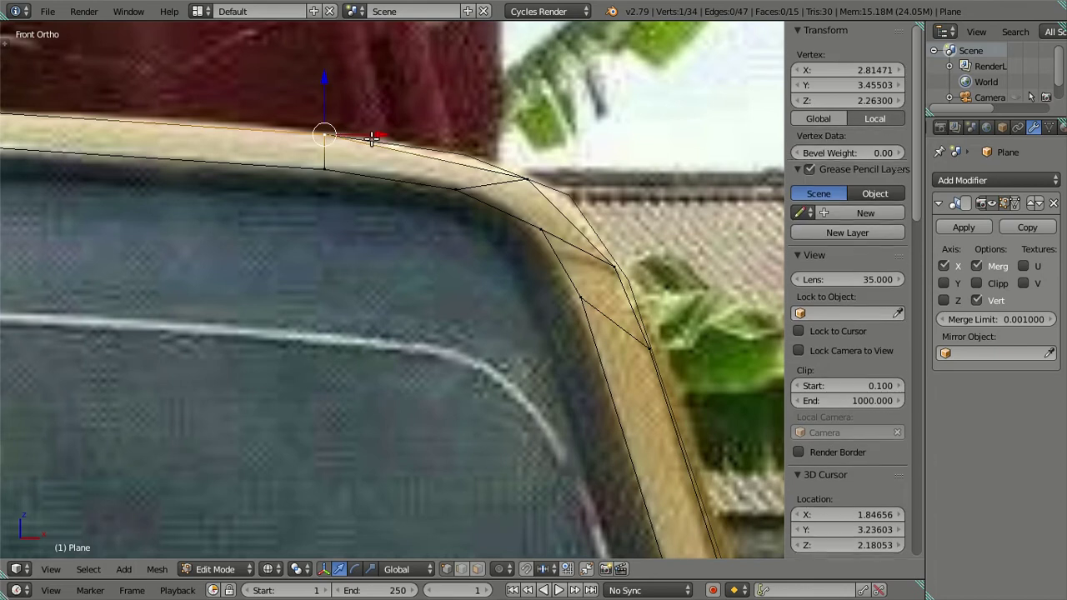
pyautogui.press('g')
pyautogui.click(381, 83)
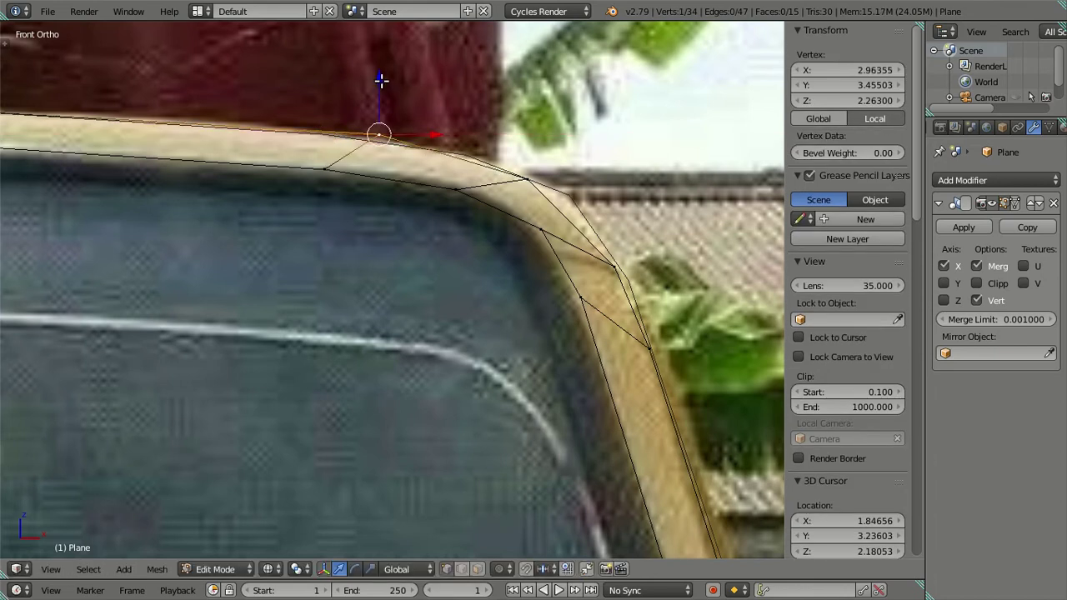
# Lower that vertex along Z and check the fit with X-ray toggled off and on
pyautogui.press('g')
pyautogui.press('z')
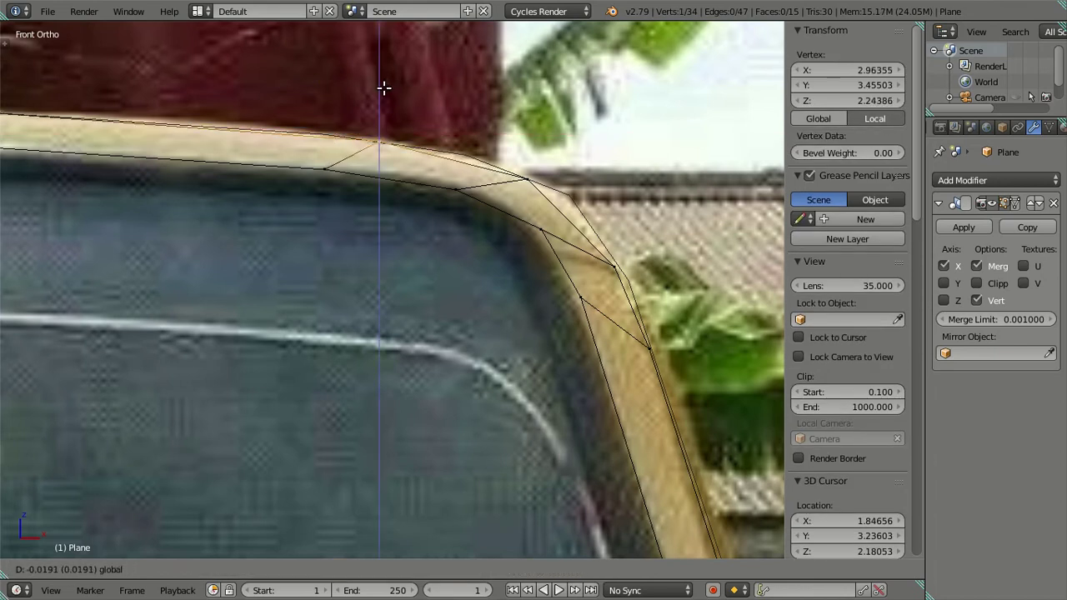
pyautogui.click(383, 84)
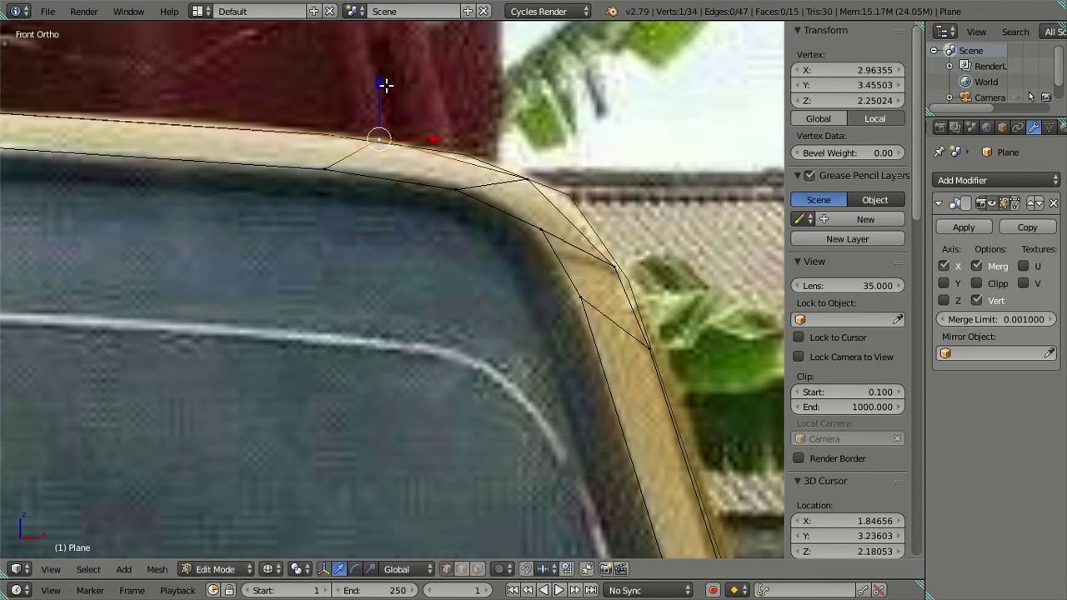
pyautogui.scroll(-2, 385, 86)
pyautogui.press('a')
pyautogui.press('z')
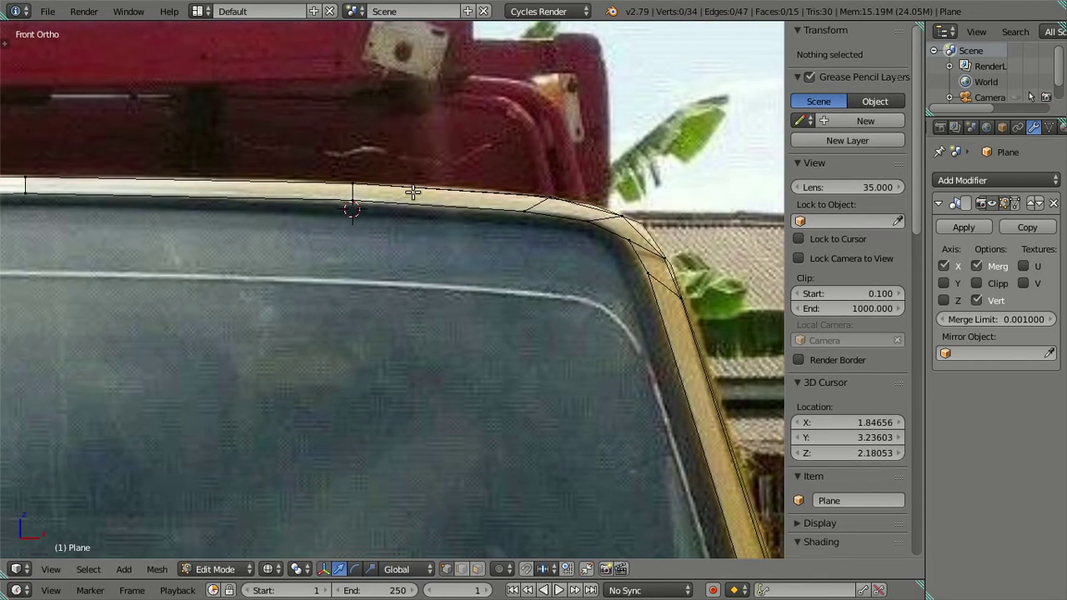
pyautogui.scroll(1, 469, 233)
pyautogui.scroll(1, 471, 233)
pyautogui.press('z')
pyautogui.scroll(1, 409, 205)
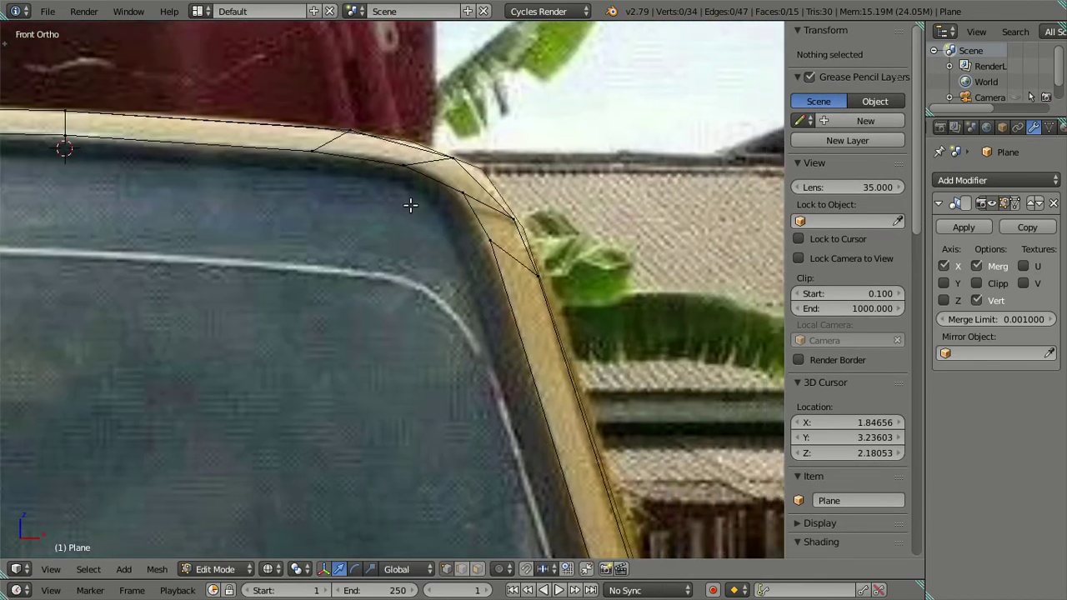
pyautogui.scroll(1, 409, 192)
# Reposition the top corner vertex, then move another upper corner vertex along X and Z
pyautogui.rightClick(400, 109)
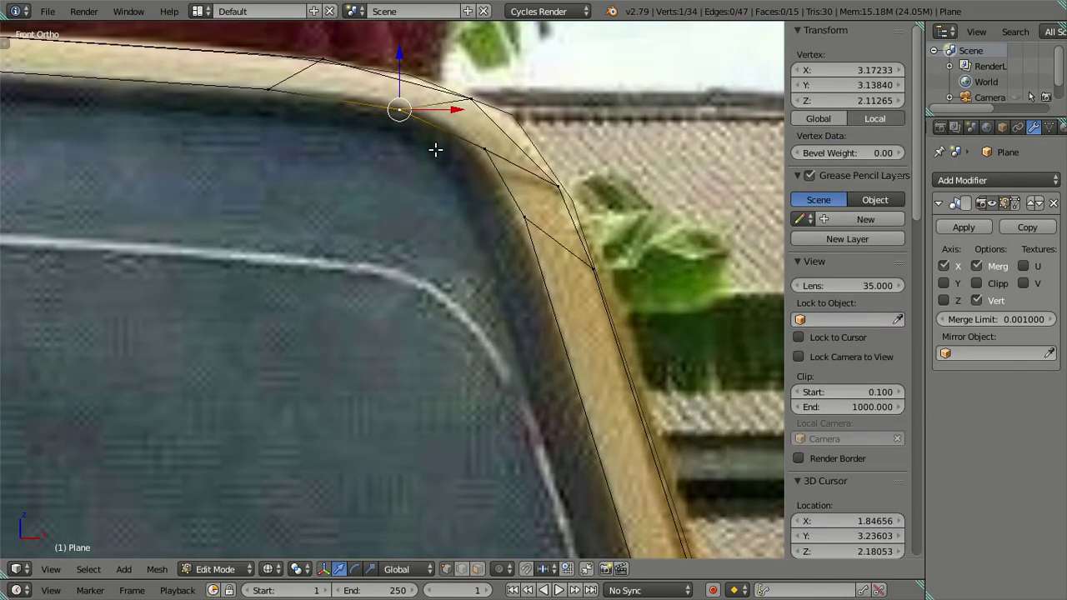
pyautogui.press('g')
pyautogui.click(473, 158)
pyautogui.rightClick(326, 87)
pyautogui.press('g')
pyautogui.press('x')
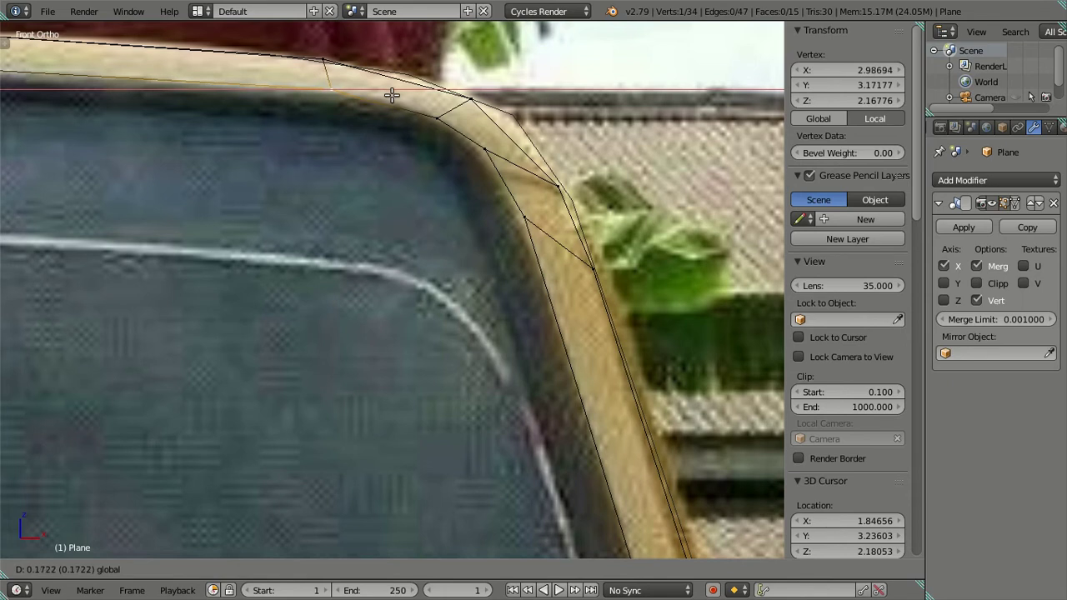
pyautogui.click(392, 95)
pyautogui.moveTo(392, 88); pyautogui.dragTo(389, 87)
pyautogui.moveTo(331, 37); pyautogui.dragTo(334, 43)
pyautogui.press('a')
# Adjust the next corner vertex and lower a pillar-curve vertex along Z onto the frame
pyautogui.rightClick(435, 117)
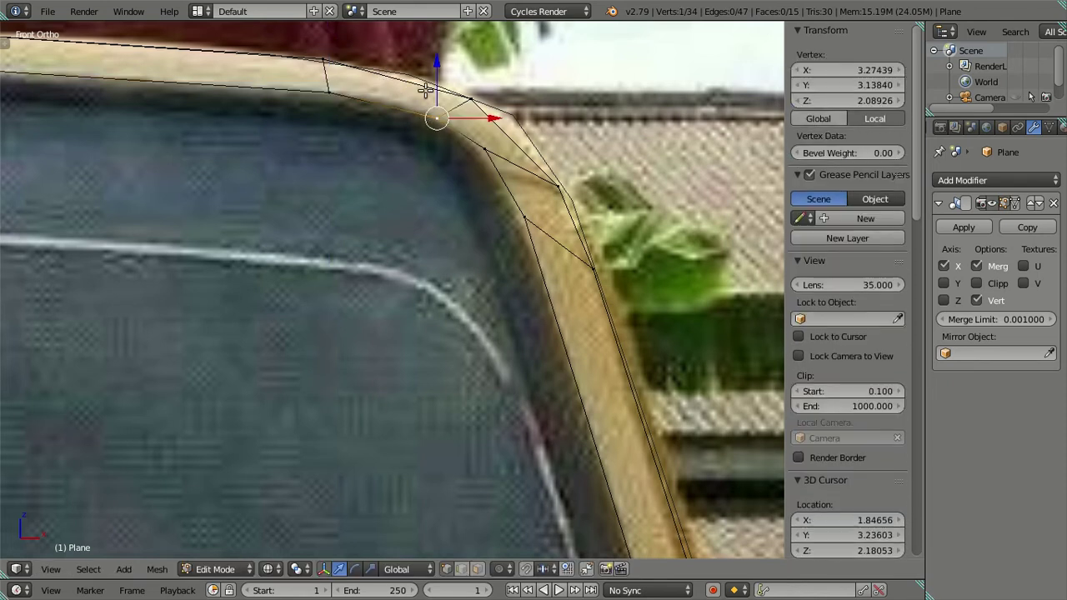
pyautogui.press('g')
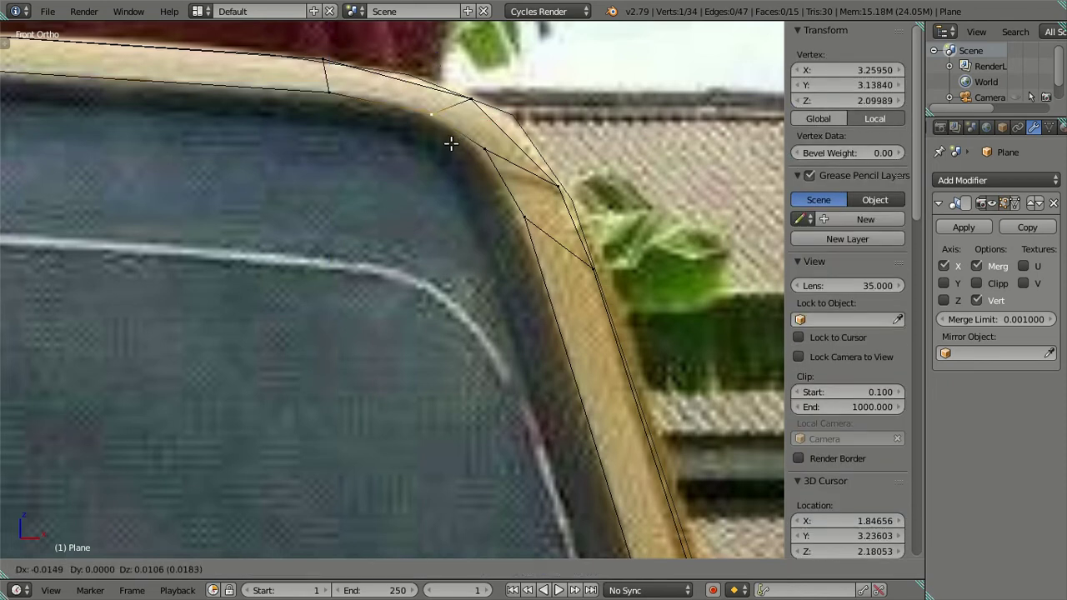
pyautogui.click(448, 143)
pyautogui.press('a')
pyautogui.rightClick(468, 145)
pyautogui.press('g')
pyautogui.press('z')
pyautogui.click(486, 97)
# In the side view, nudge a pillar outer-edge vertex along Y onto the pillar edge
pyautogui.press('KP_3')
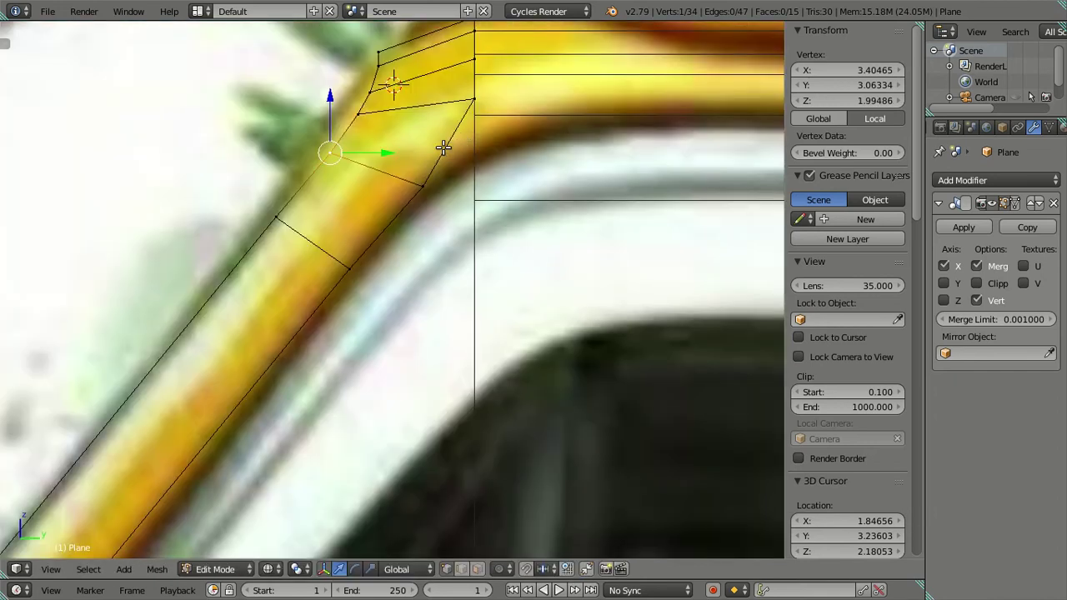
pyautogui.press('a')
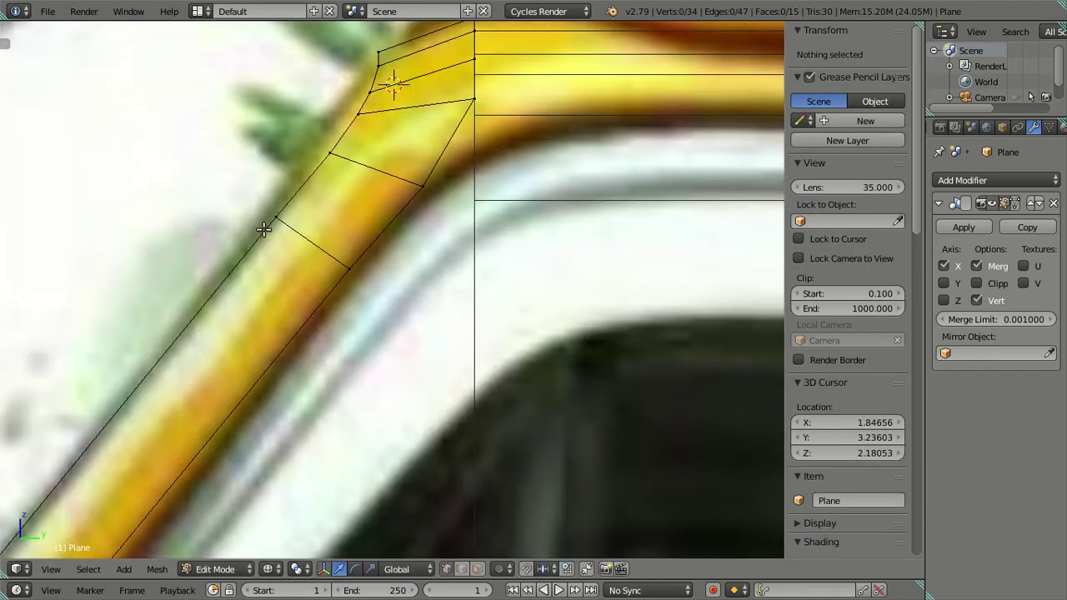
pyautogui.rightClick(264, 229)
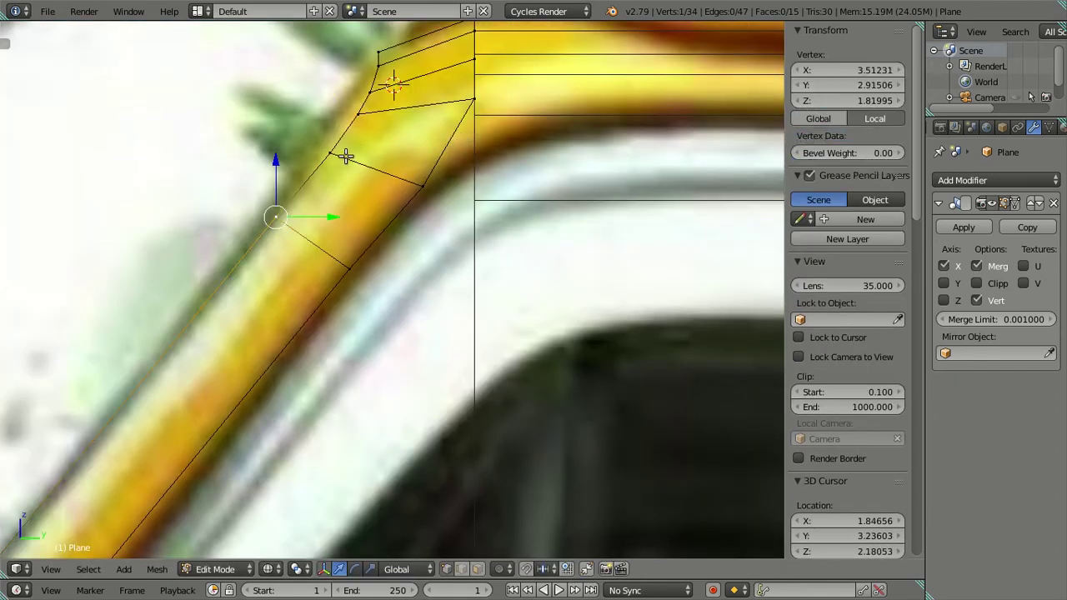
pyautogui.moveTo(313, 218); pyautogui.dragTo(317, 218)
# Brush-select the lower pillar face's vertices and move them left along Y
pyautogui.click(316, 217)
pyautogui.scroll(-3, 307, 217)
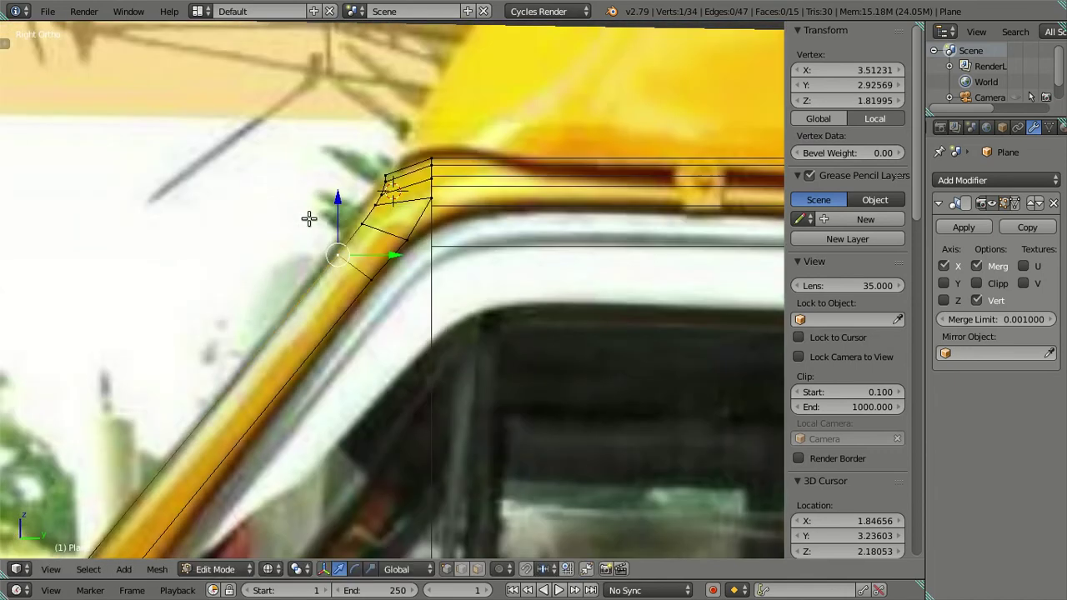
pyautogui.press('a')
pyautogui.keyDown('shift'); pyautogui.moveTo(341, 320); pyautogui.dragTo(365, 292, button='middle'); pyautogui.keyUp('shift')
pyautogui.scroll(2, 387, 261)
pyautogui.scroll(3, 386, 261)
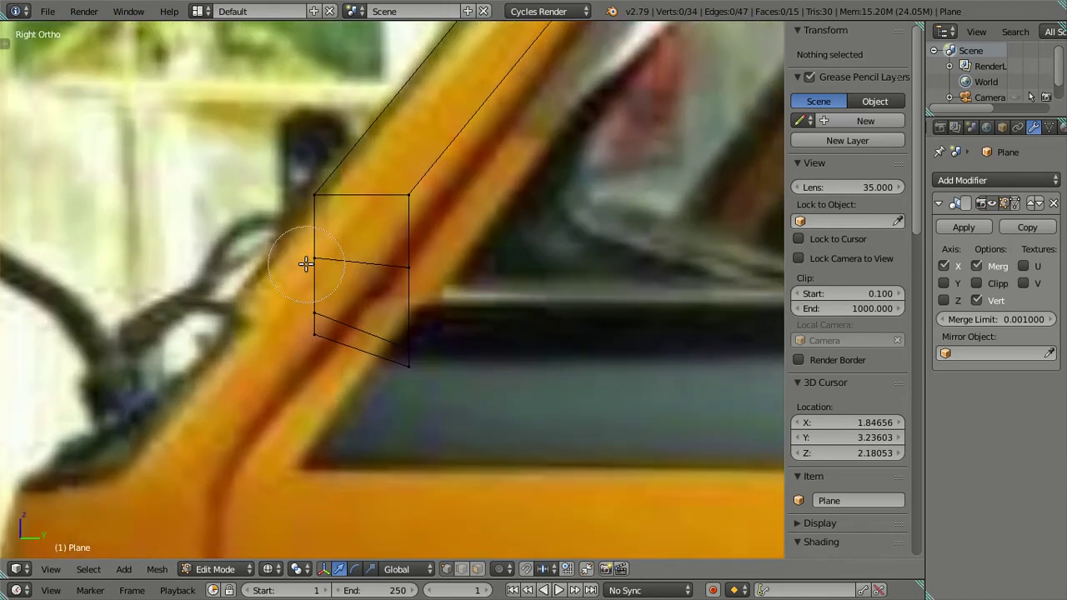
pyautogui.moveTo(306, 263); pyautogui.dragTo(350, 381)
pyautogui.rightClick(415, 257)
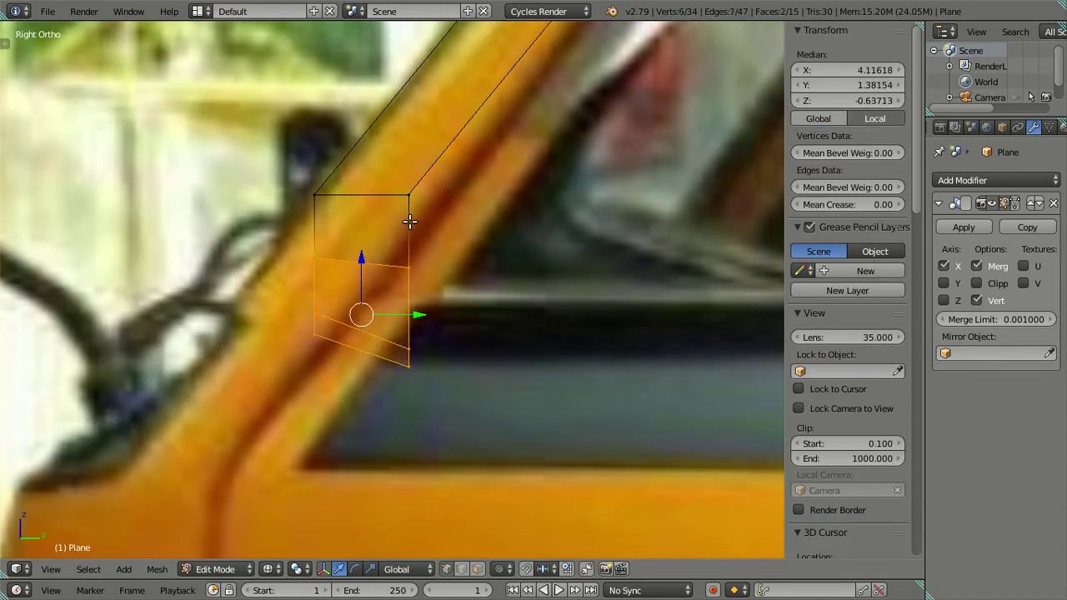
pyautogui.moveTo(435, 313); pyautogui.dragTo(380, 323)
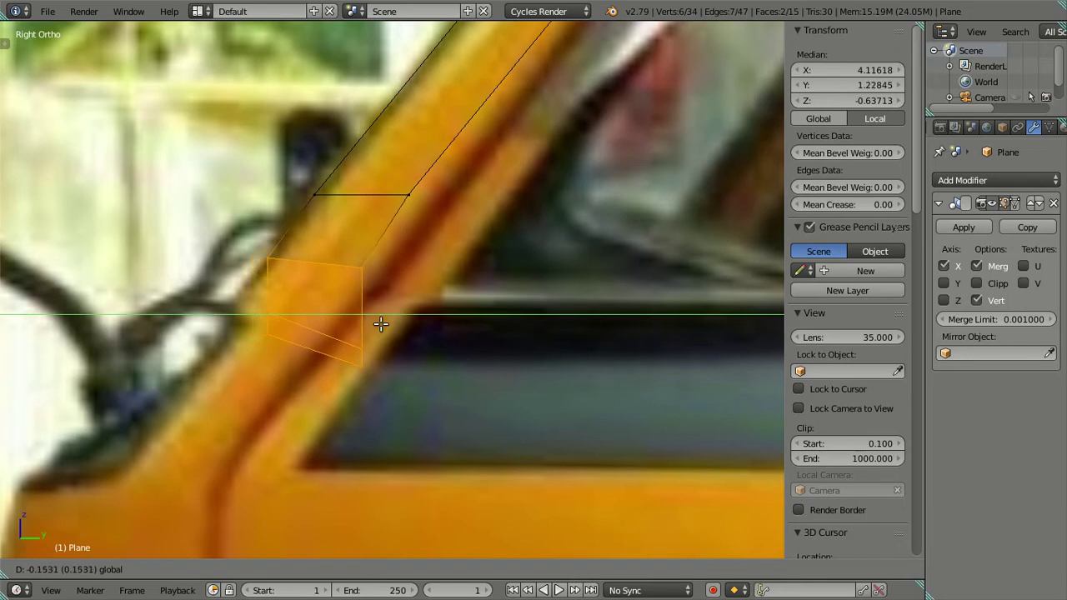
# Shift the lowest face vertices further left along Y, then nudge the whole lower face slightly
pyautogui.keyDown('shift'); pyautogui.rightClick(275, 259); pyautogui.keyUp('shift')
pyautogui.keyDown('shift'); pyautogui.rightClick(365, 275); pyautogui.keyUp('shift')
pyautogui.moveTo(374, 339); pyautogui.dragTo(326, 344)
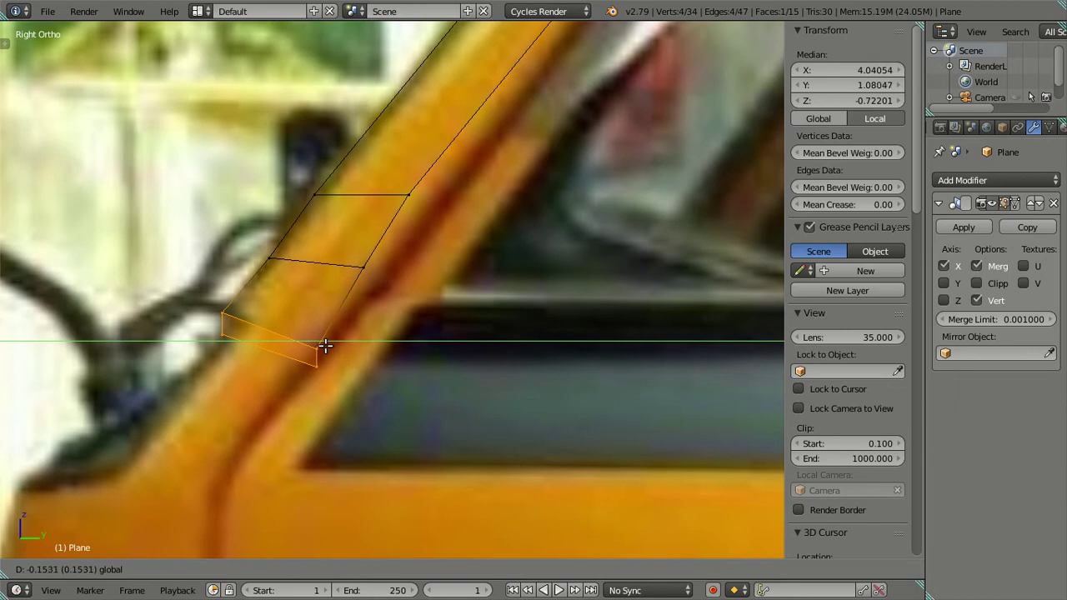
pyautogui.click(327, 345)
pyautogui.keyDown('shift'); pyautogui.rightClick(364, 268); pyautogui.keyUp('shift')
pyautogui.keyDown('shift'); pyautogui.rightClick(276, 259); pyautogui.keyUp('shift')
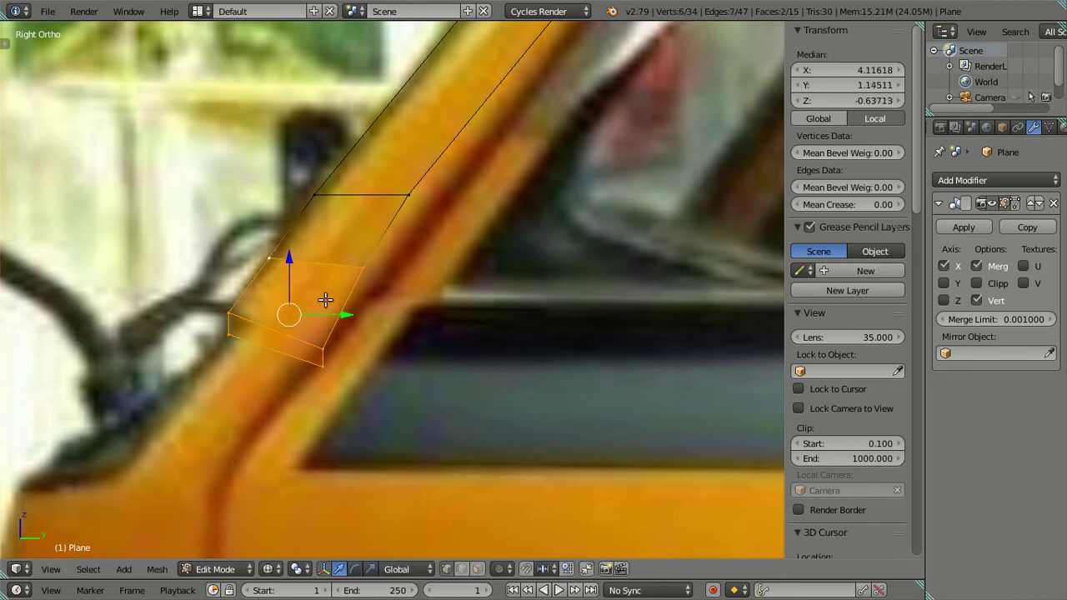
pyautogui.moveTo(349, 315); pyautogui.dragTo(345, 315)
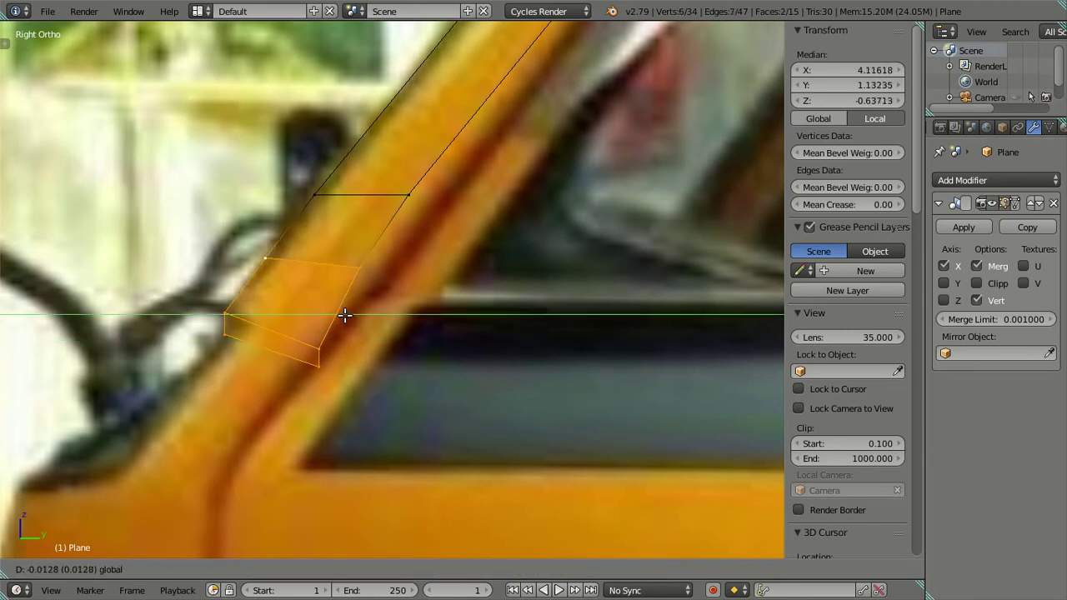
pyautogui.press('a')
# Move the two lower end vertices along Y onto the pillar in the side view, then inspect
pyautogui.rightClick(319, 364)
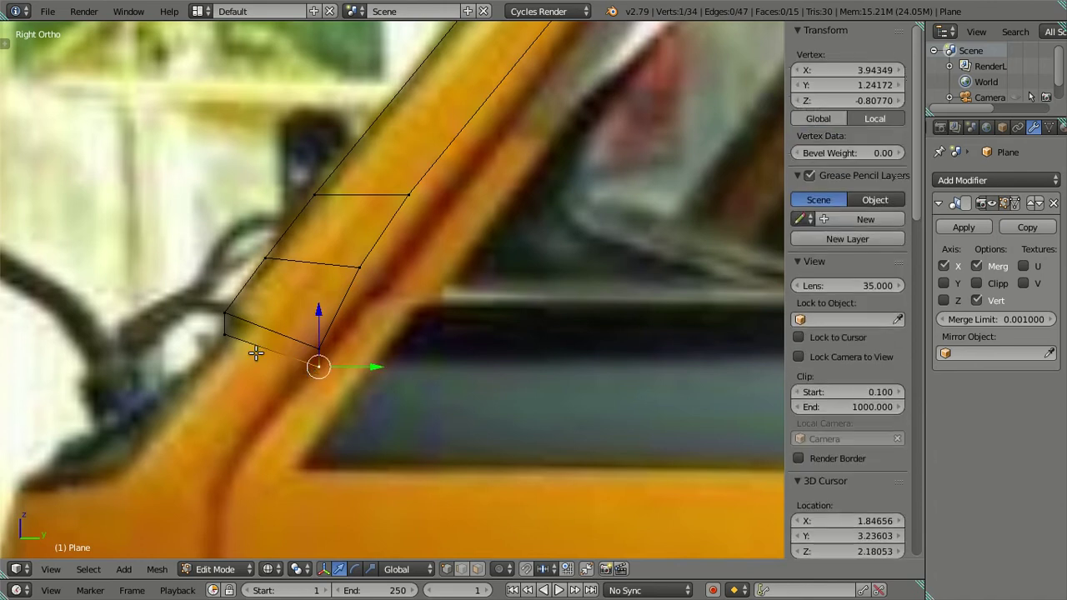
pyautogui.keyDown('shift'); pyautogui.rightClick(224, 335); pyautogui.keyUp('shift')
pyautogui.press('KP_1')
pyautogui.moveTo(390, 325)
pyautogui.keyDown('shift'); pyautogui.mouseDown(button='middle')
pyautogui.moveTo(367, 329)
pyautogui.moveTo(404, 318)
pyautogui.mouseUp(button='middle'); pyautogui.keyUp('shift')
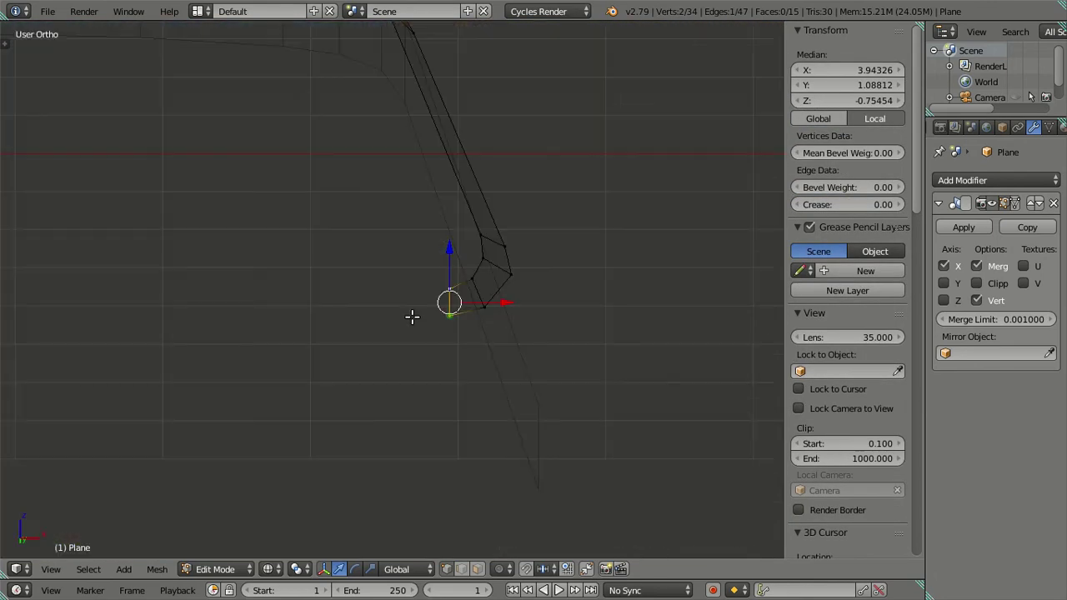
pyautogui.press('KP_3')
pyautogui.press('g')
pyautogui.press('y')
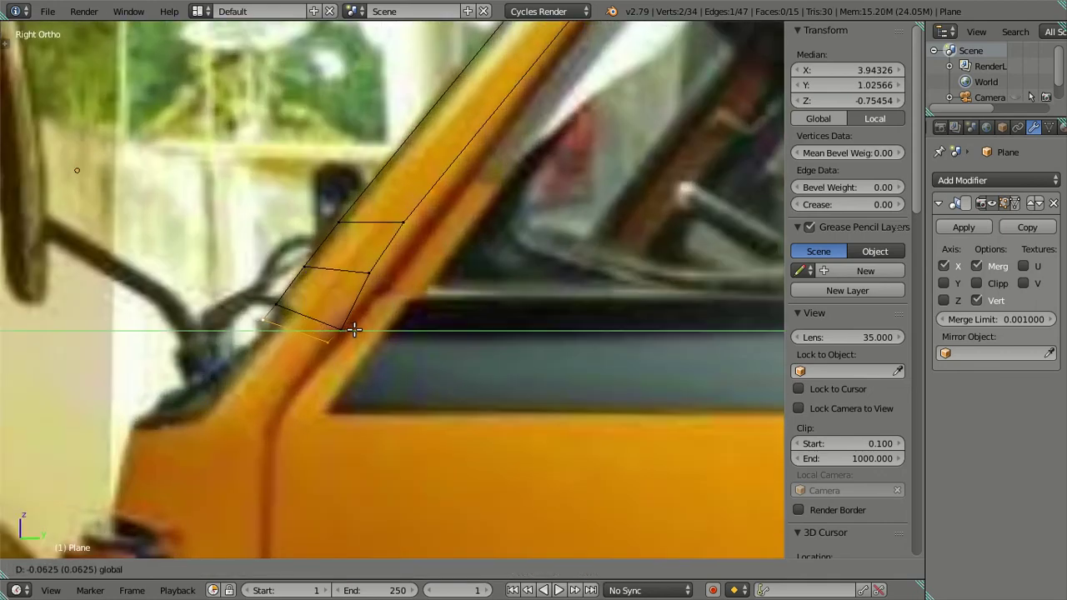
pyautogui.click(354, 330)
pyautogui.press('a')
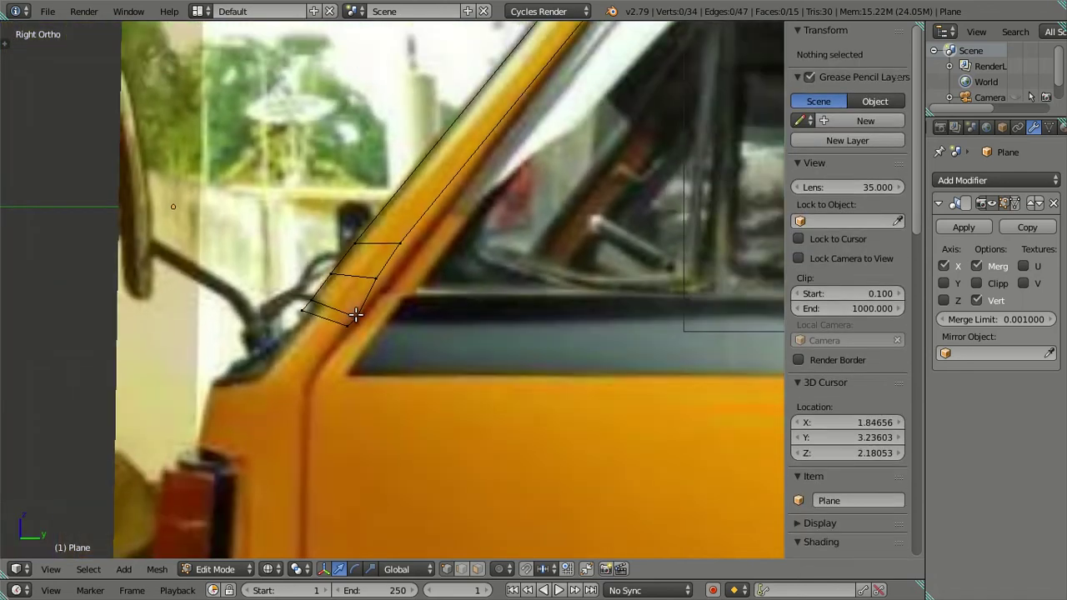
pyautogui.moveTo(356, 325)
pyautogui.mouseDown(button='middle')
pyautogui.moveTo(493, 376)
pyautogui.moveTo(478, 316)
pyautogui.moveTo(445, 417)
pyautogui.moveTo(295, 350)
pyautogui.moveTo(216, 274)
pyautogui.moveTo(239, 238)
pyautogui.moveTo(284, 260)
pyautogui.moveTo(353, 331)
pyautogui.moveTo(379, 340)
pyautogui.moveTo(409, 308)
pyautogui.moveTo(417, 252)
pyautogui.moveTo(440, 234)
pyautogui.moveTo(331, 231)
pyautogui.moveTo(281, 246)
pyautogui.mouseUp(button='middle')
# In the Right Ortho view, slide a lower-end strip vertex along Y
pyautogui.rightClick(359, 278)
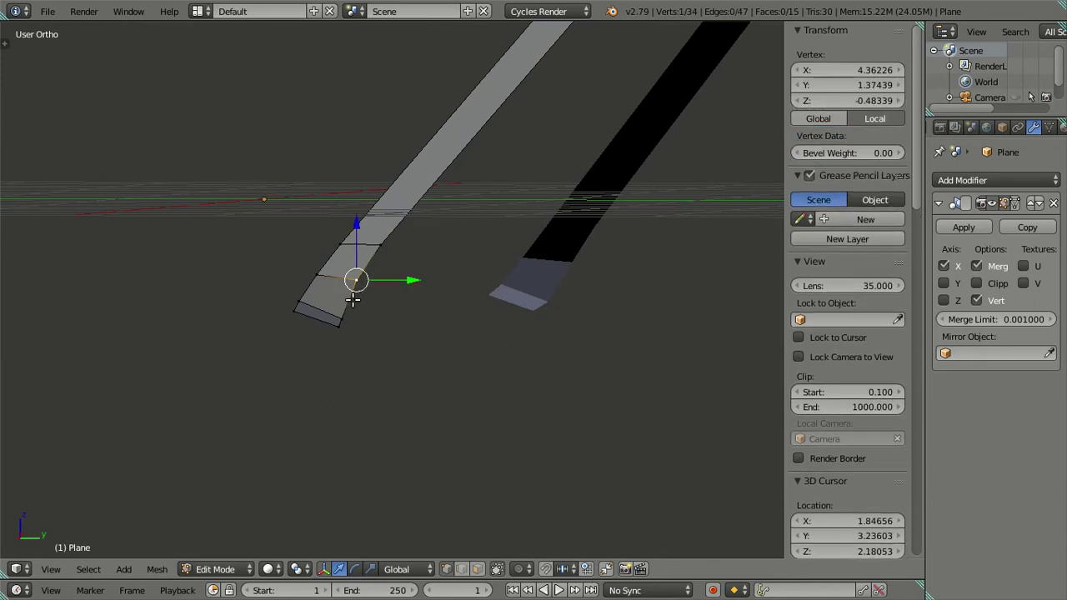
pyautogui.press('KP_3')
pyautogui.scroll(2, 352, 332)
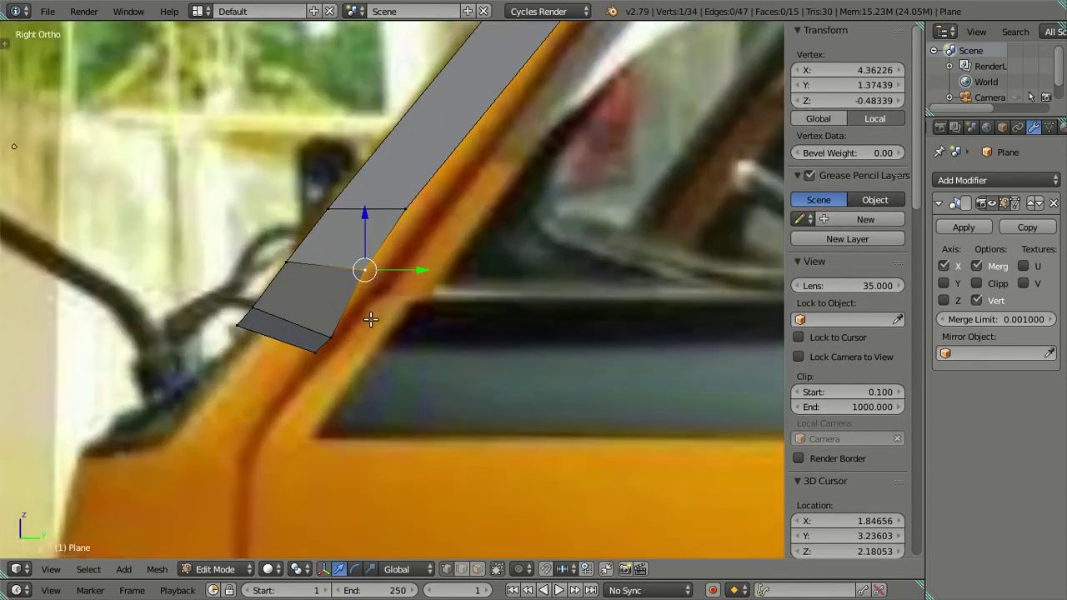
pyautogui.press('g')
pyautogui.press('y')
pyautogui.click(355, 309)
# Slide the two bottom vertices along Y to angle the strip's foot forward
pyautogui.rightClick(321, 348)
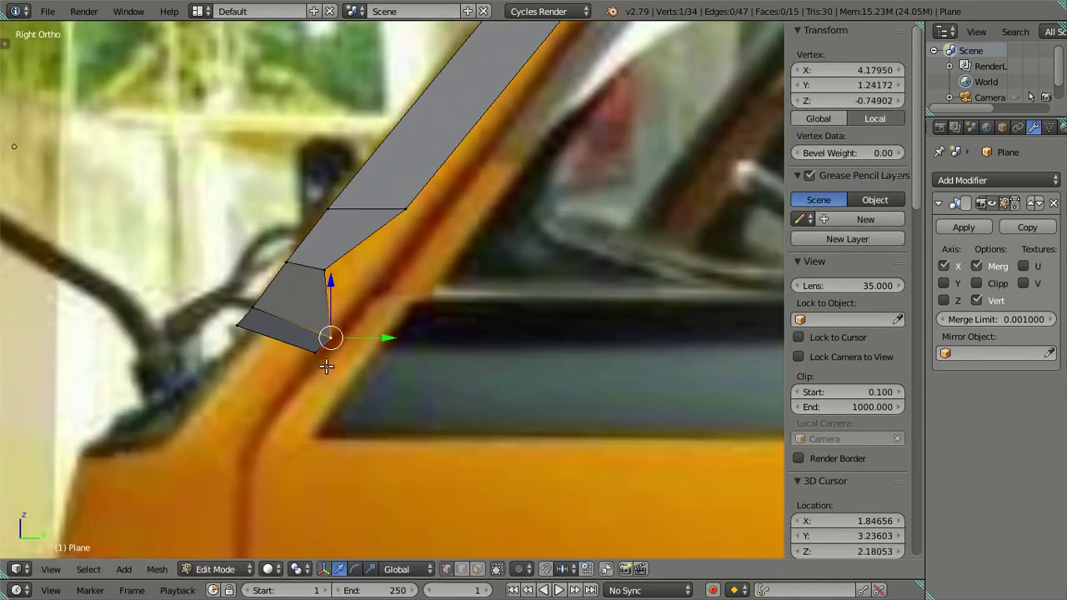
pyautogui.keyDown('shift'); pyautogui.rightClick(323, 346); pyautogui.keyUp('shift')
pyautogui.press('g')
pyautogui.press('y')
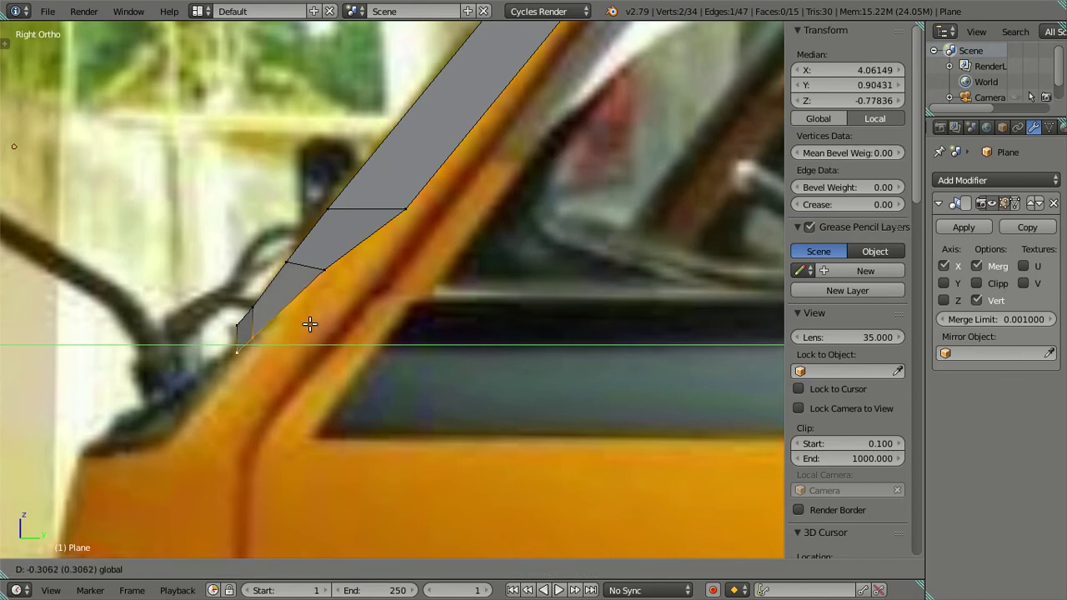
pyautogui.click(311, 322)
# Check the bent strip in the front view, orbiting in 3D, and through the camera
pyautogui.rightClick(416, 213)
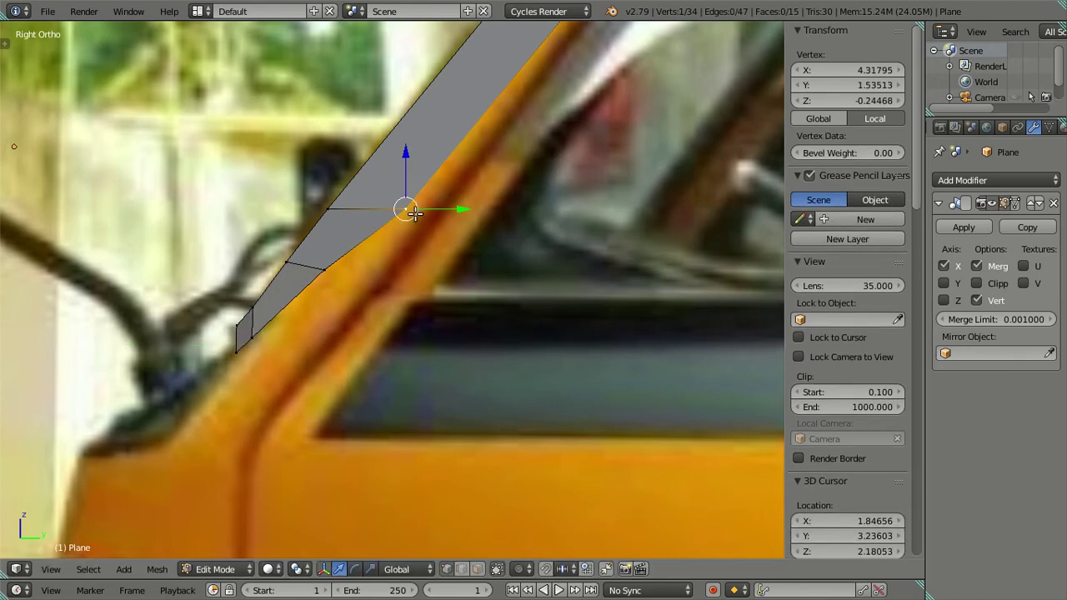
pyautogui.press('KP_1')
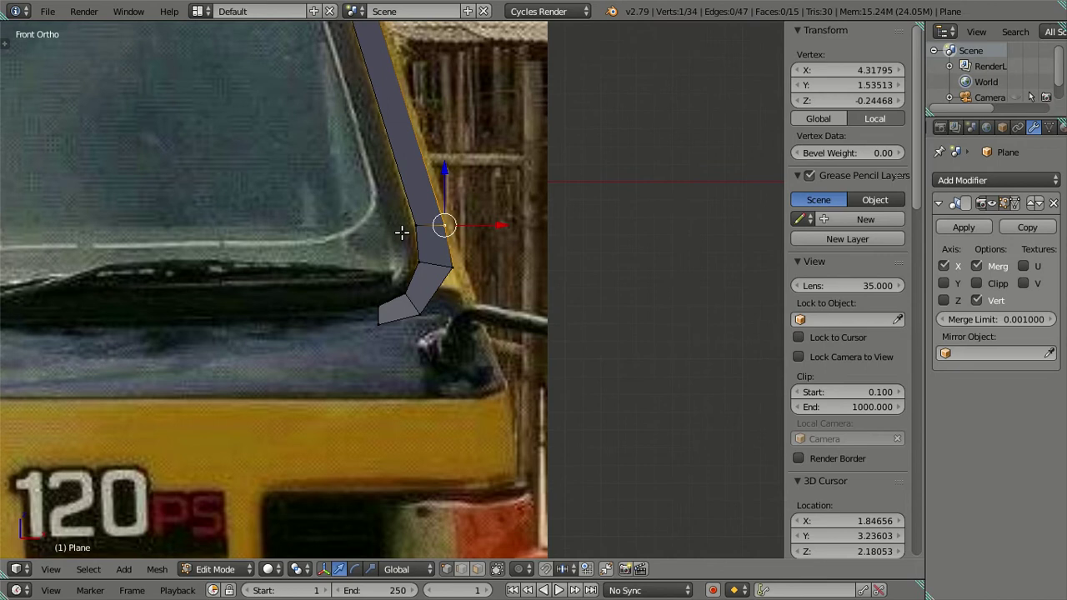
pyautogui.moveTo(428, 250)
pyautogui.mouseDown(button='middle')
pyautogui.moveTo(324, 300)
pyautogui.moveTo(229, 297)
pyautogui.moveTo(286, 445)
pyautogui.moveTo(364, 412)
pyautogui.moveTo(389, 89)
pyautogui.moveTo(392, 261)
pyautogui.moveTo(488, 125)
pyautogui.moveTo(578, 155)
pyautogui.moveTo(488, 255)
pyautogui.moveTo(365, 192)
pyautogui.moveTo(419, 295)
pyautogui.moveTo(377, 236)
pyautogui.moveTo(386, 224)
pyautogui.moveTo(419, 240)
pyautogui.moveTo(388, 216)
pyautogui.mouseUp(button='middle')
pyautogui.press('a')
pyautogui.moveTo(344, 333)
pyautogui.mouseDown(button='middle')
pyautogui.moveTo(400, 433)
pyautogui.moveTo(443, 469)
pyautogui.moveTo(467, 428)
pyautogui.mouseUp(button='middle')
pyautogui.press('KP_0')
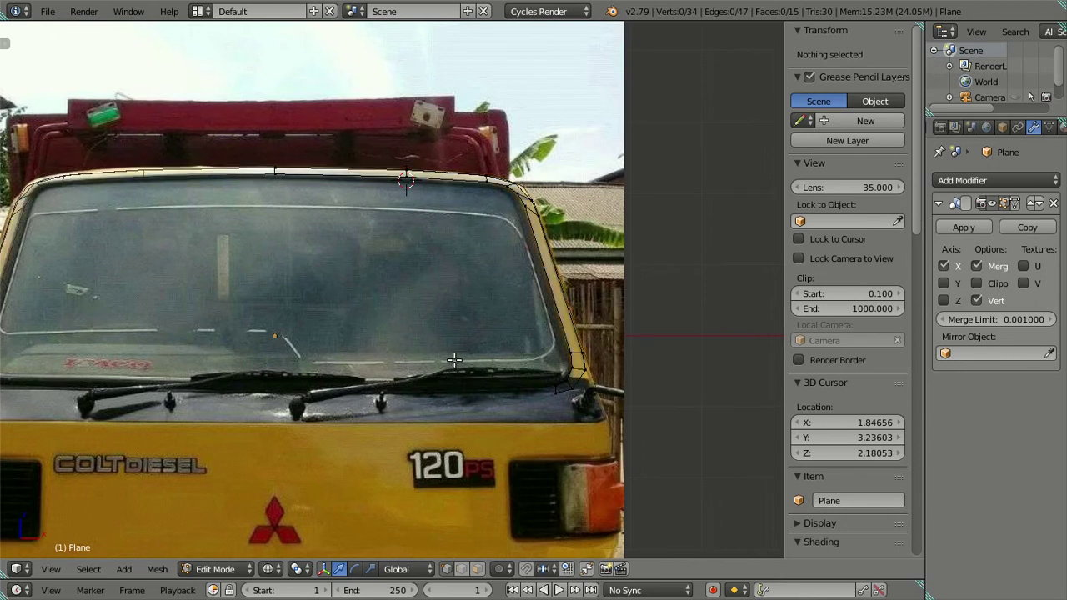
# In the side view, slide two top-corner pillar vertices along Y to follow the roof curve
pyautogui.press('KP_3')
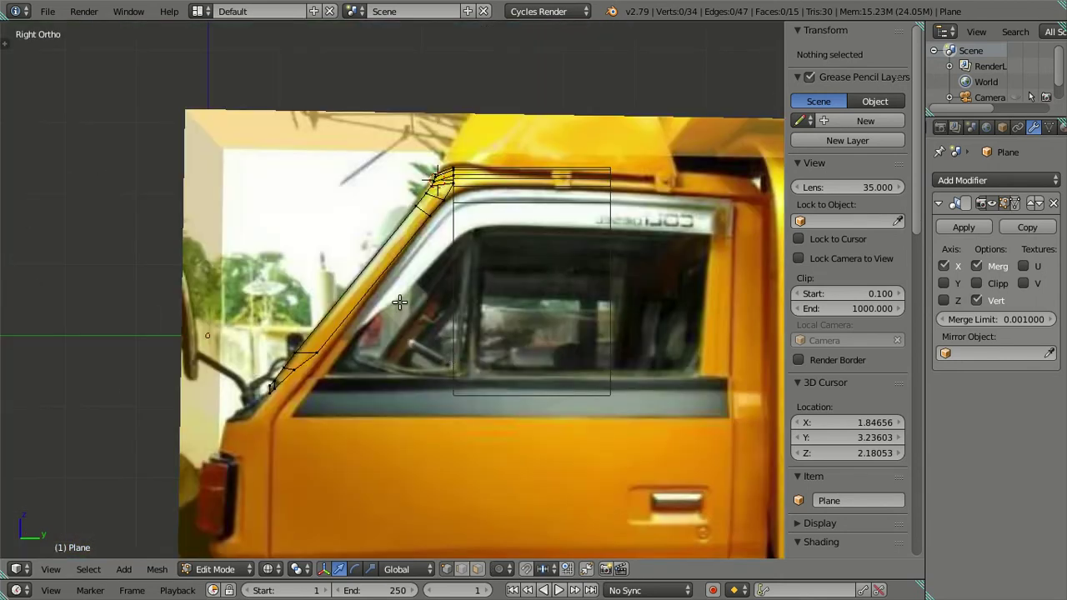
pyautogui.scroll(2, 377, 286)
pyautogui.keyDown('shift'); pyautogui.moveTo(392, 239); pyautogui.dragTo(376, 291, button='middle'); pyautogui.keyUp('shift')
pyautogui.rightClick(456, 190)
pyautogui.keyDown('shift'); pyautogui.rightClick(429, 221); pyautogui.keyUp('shift')
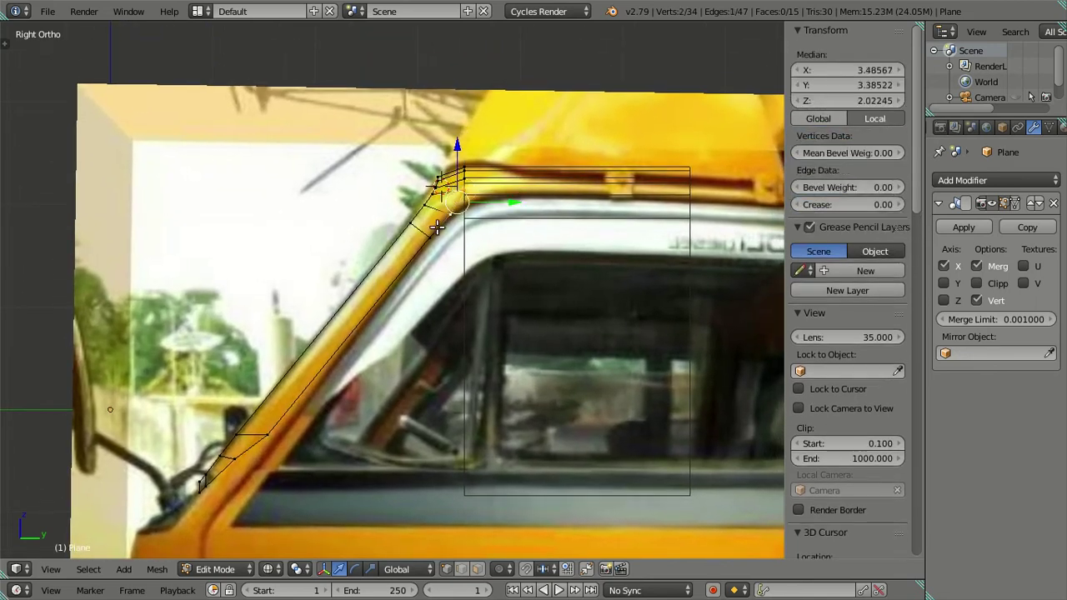
pyautogui.keyDown('shift'); pyautogui.rightClick(288, 444); pyautogui.keyUp('shift')
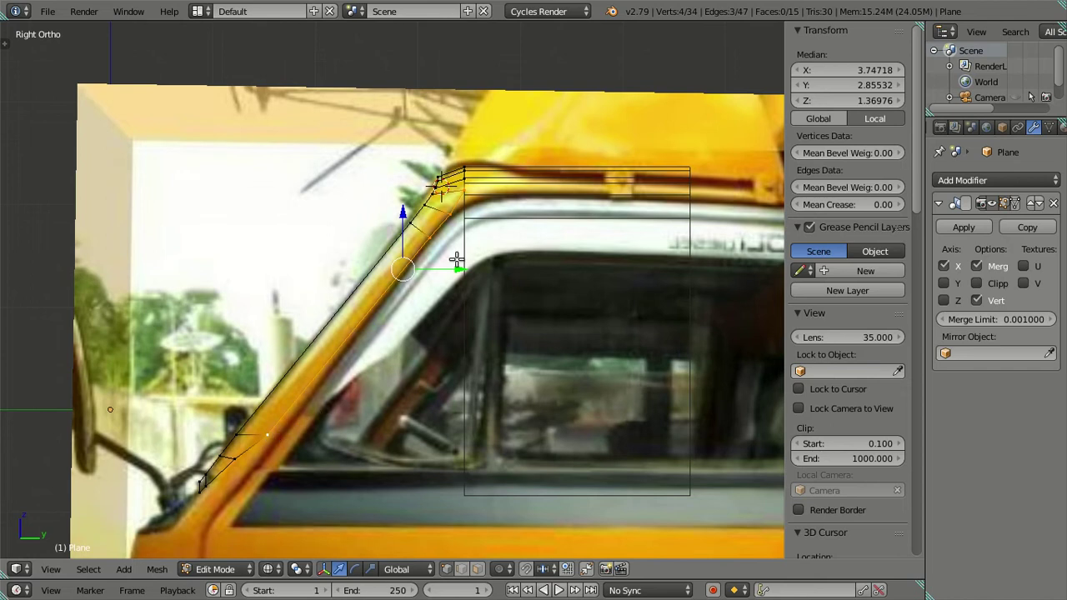
pyautogui.moveTo(452, 266); pyautogui.dragTo(442, 265)
pyautogui.keyDown('shift'); pyautogui.rightClick(254, 443); pyautogui.keyUp('shift')
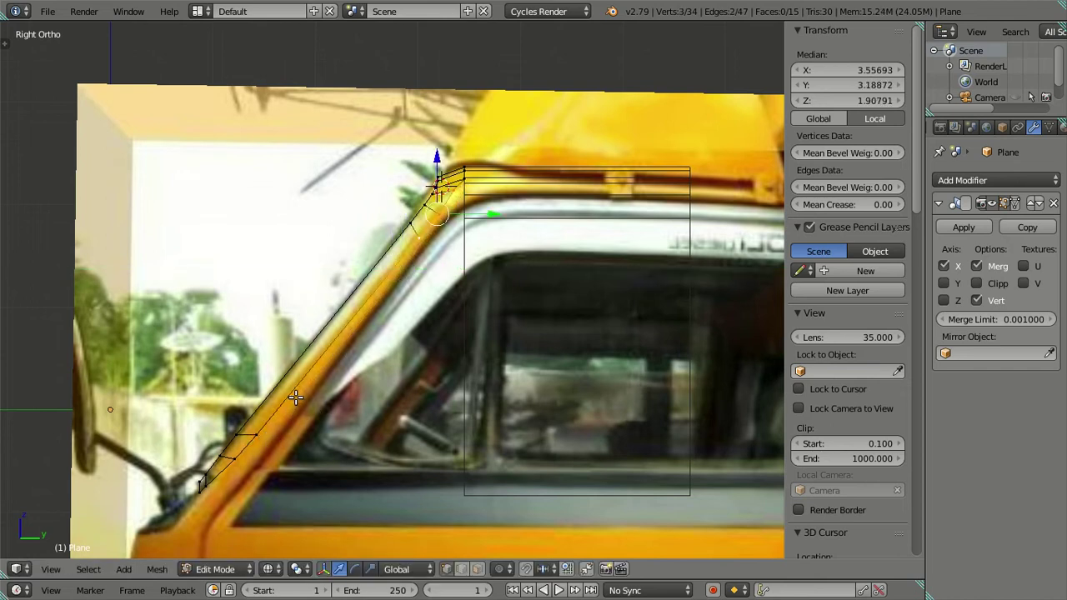
pyautogui.scroll(2, 358, 393)
pyautogui.scroll(2, 417, 359)
pyautogui.keyDown('shift'); pyautogui.rightClick(407, 341); pyautogui.keyUp('shift')
pyautogui.moveTo(412, 414); pyautogui.dragTo(402, 410)
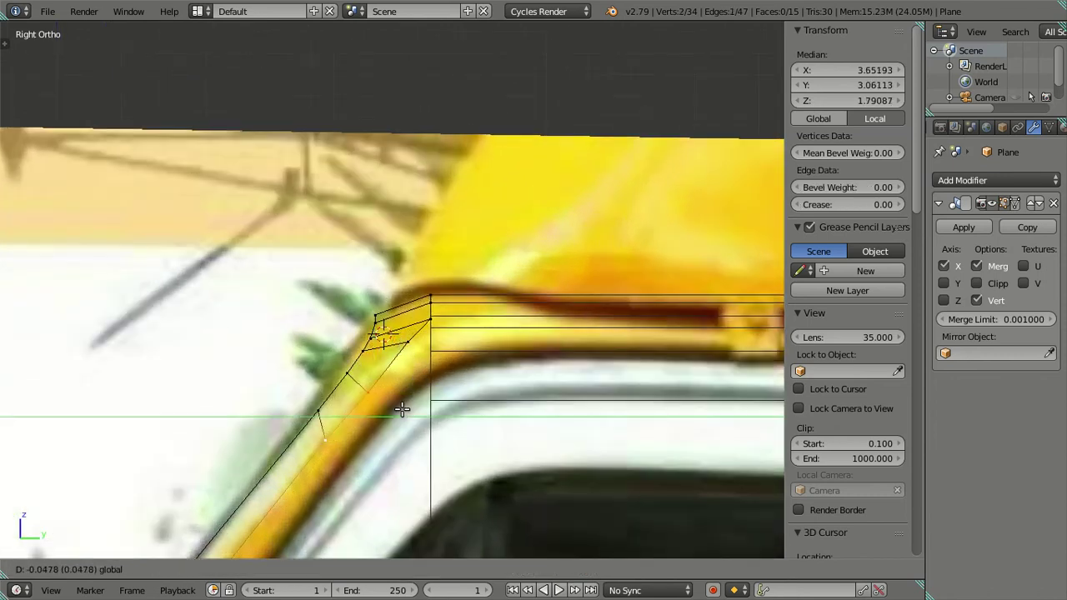
pyautogui.click(401, 409)
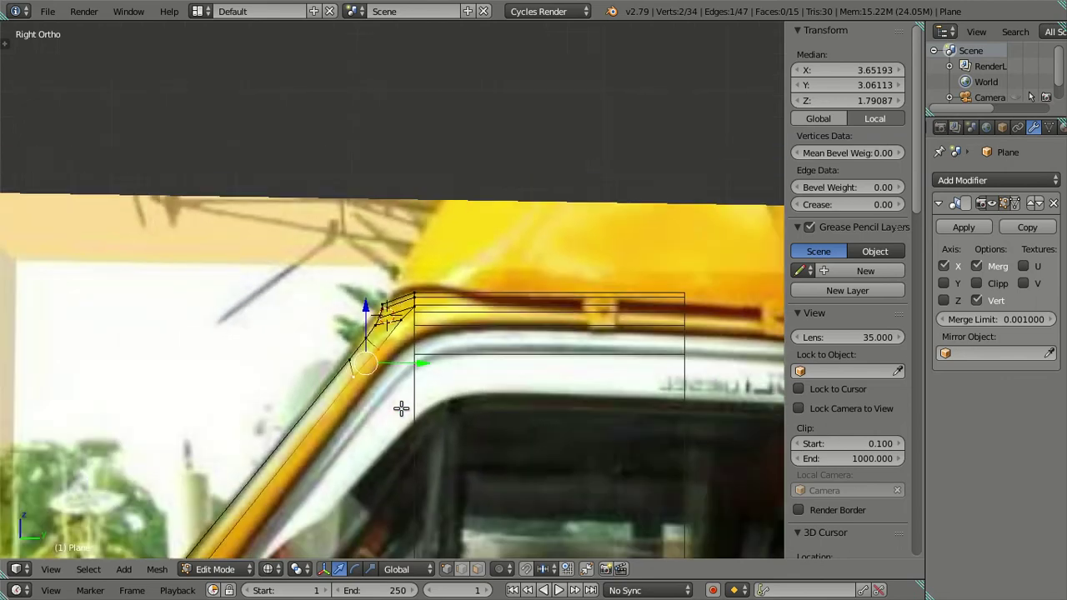
# Move a vertex on the upper pillar curve onto the pillar outline
pyautogui.press('a')
pyautogui.press('Tab')
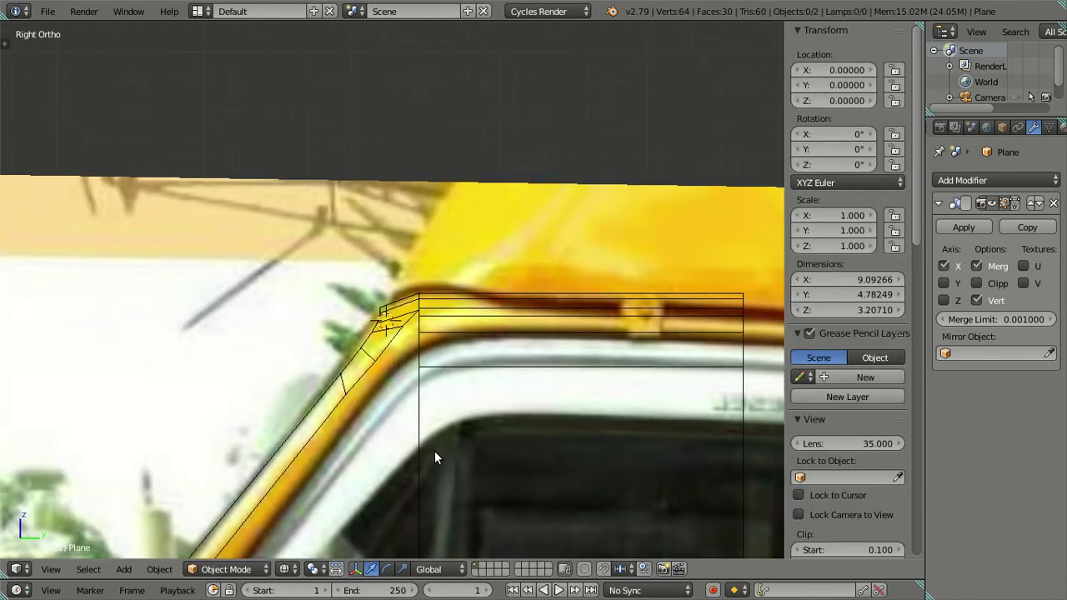
pyautogui.scroll(1, 434, 451)
pyautogui.press('Tab')
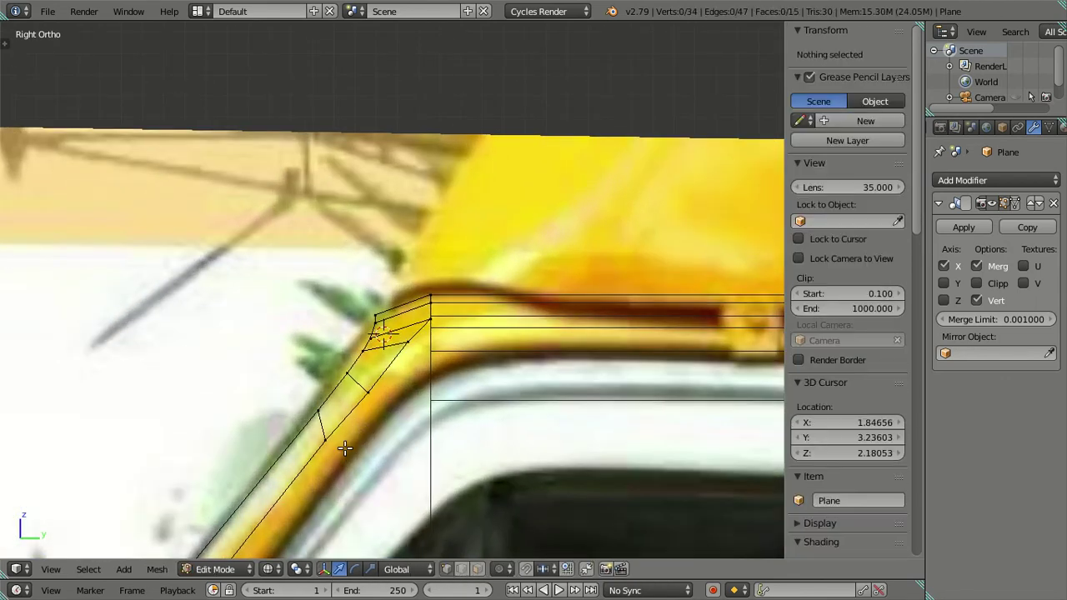
pyautogui.keyDown('shift'); pyautogui.moveTo(345, 445); pyautogui.dragTo(381, 394, button='middle'); pyautogui.keyUp('shift')
pyautogui.rightClick(361, 392)
pyautogui.press('g')
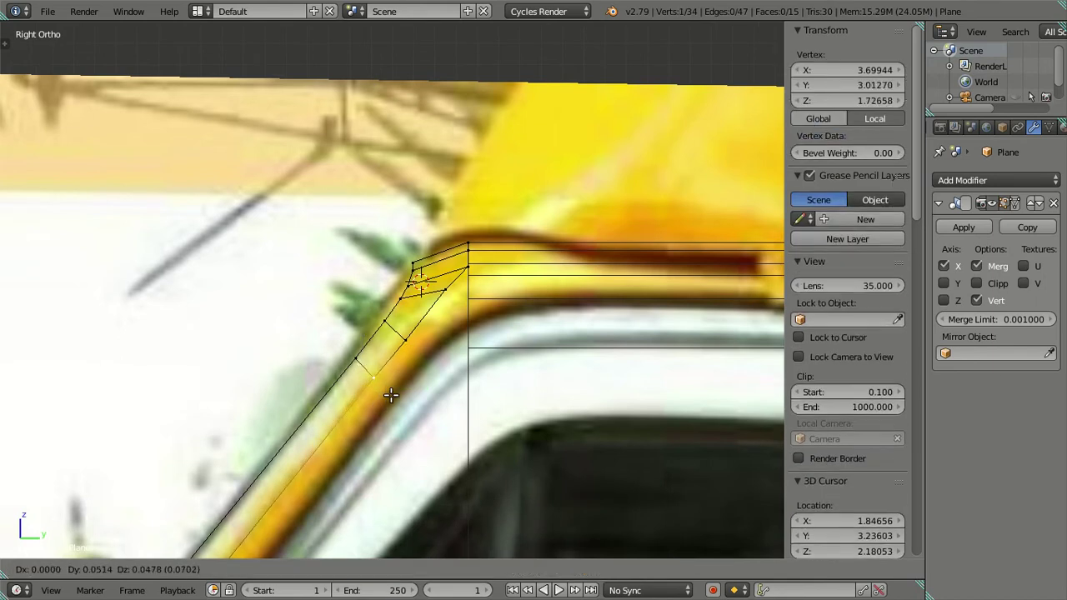
pyautogui.click(391, 393)
# Inspect the mesh in solid shading, then return to wireframe in the side view
pyautogui.press('a')
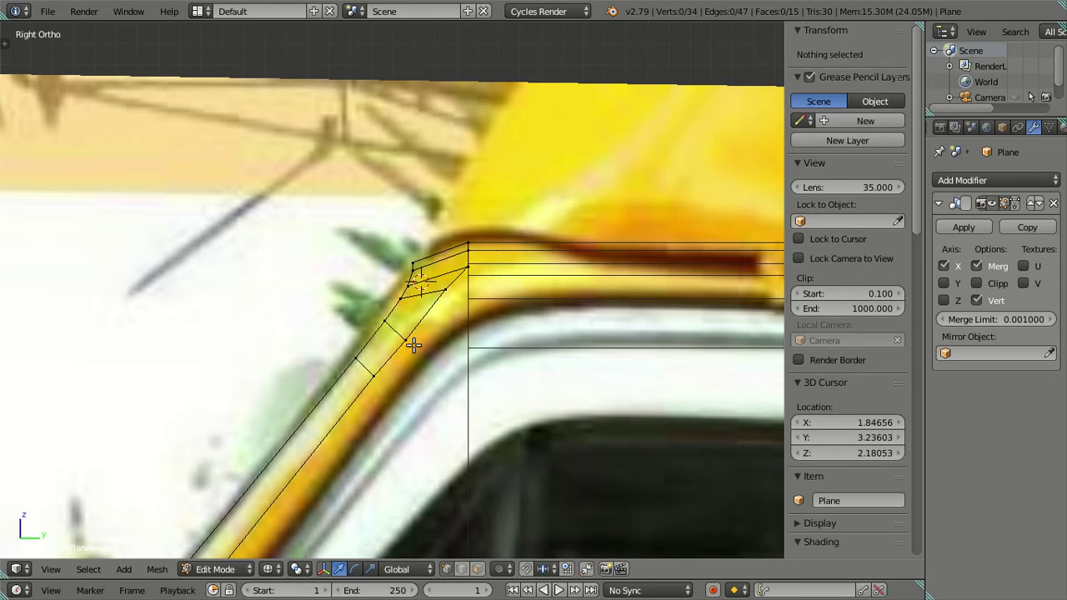
pyautogui.press('z')
pyautogui.press('z')
pyautogui.moveTo(374, 312)
pyautogui.mouseDown(button='middle')
pyautogui.moveTo(417, 445)
pyautogui.moveTo(411, 367)
pyautogui.moveTo(395, 370)
pyautogui.moveTo(454, 388)
pyautogui.moveTo(500, 369)
pyautogui.moveTo(485, 403)
pyautogui.mouseUp(button='middle')
pyautogui.press('z')
pyautogui.press('KP_3')
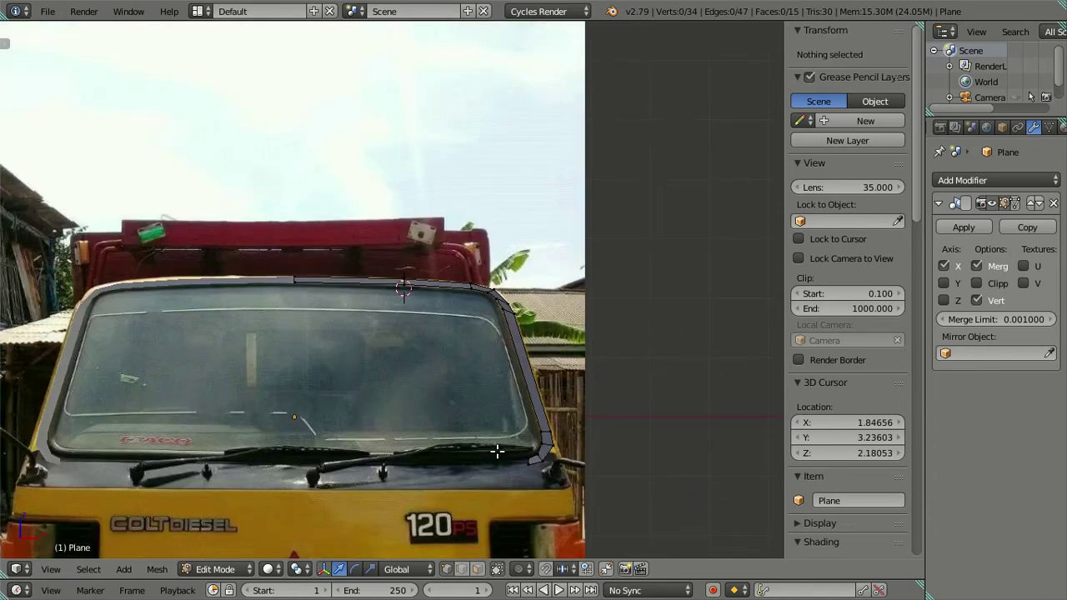
pyautogui.press('KP_3')
pyautogui.scroll(2, 416, 435)
pyautogui.scroll(3, 448, 374)
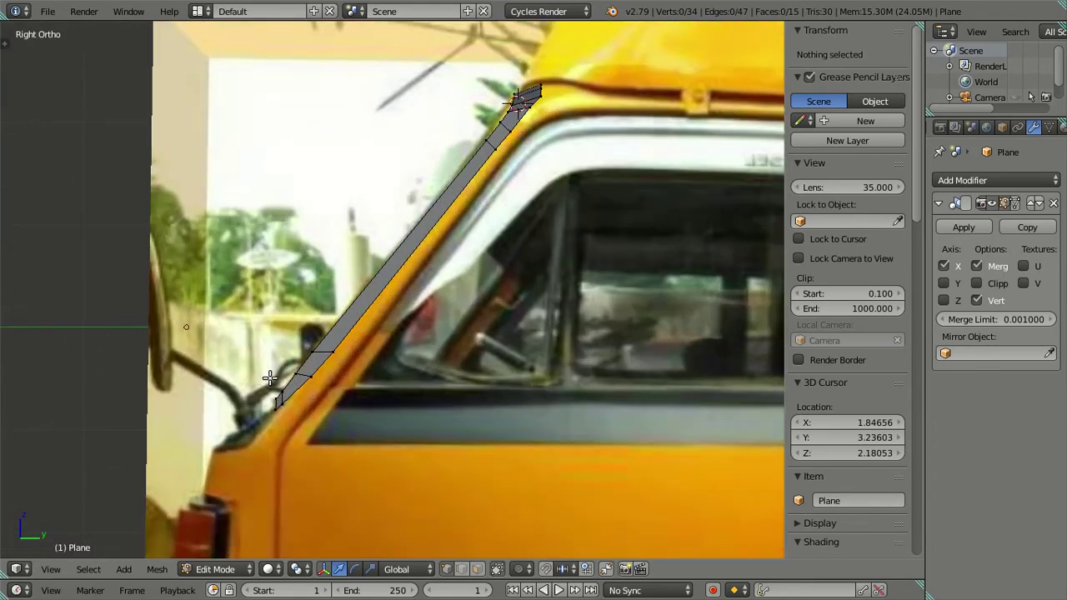
pyautogui.scroll(2, 316, 350)
pyautogui.scroll(2, 315, 350)
# Move one bottom vertex of the pillar strip onto the pillar's base
pyautogui.rightClick(275, 403)
pyautogui.keyDown('shift'); pyautogui.rightClick(259, 410); pyautogui.keyUp('shift')
pyautogui.keyDown('shift'); pyautogui.moveTo(284, 409); pyautogui.dragTo(373, 366, button='middle'); pyautogui.keyUp('shift')
pyautogui.scroll(2, 373, 367)
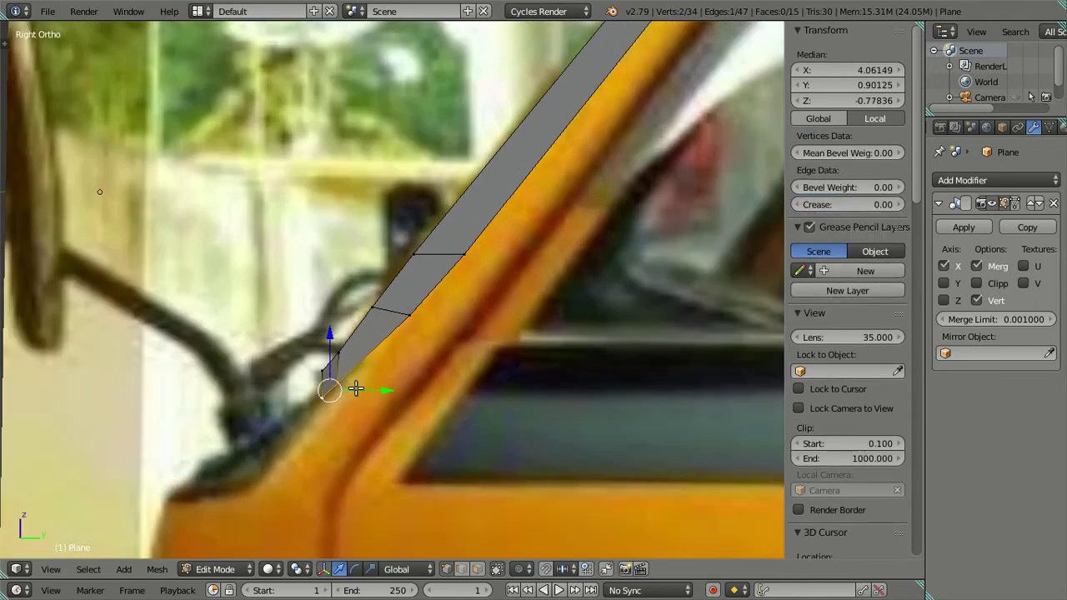
pyautogui.rightClick(349, 387)
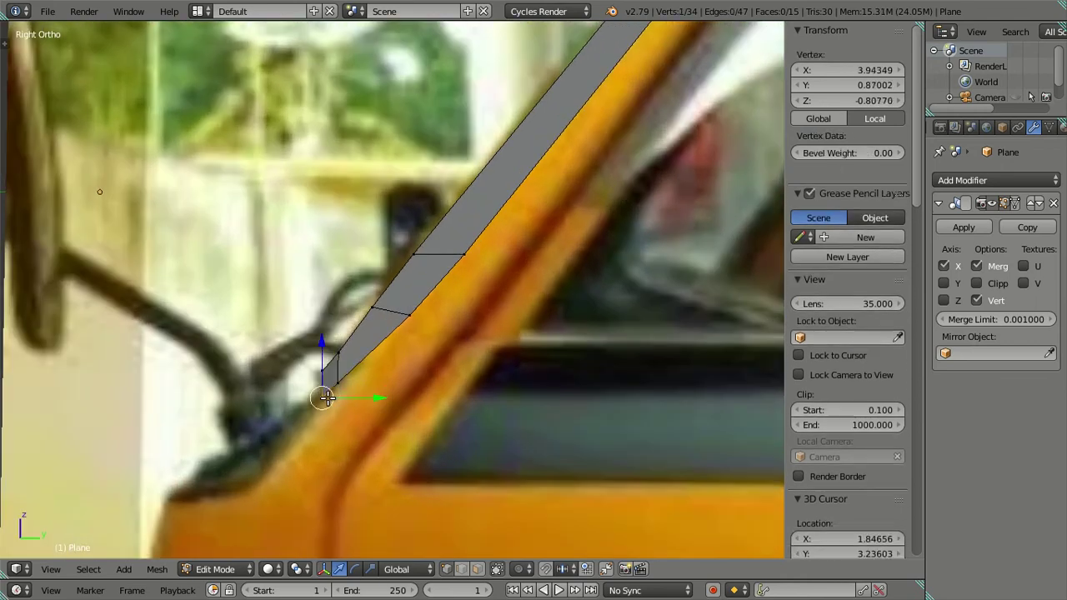
pyautogui.press('g')
pyautogui.click(390, 364)
# Slide two lower pillar vertices, then one more, along Y onto the pillar edge
pyautogui.press('a')
pyautogui.rightClick(413, 253)
pyautogui.keyDown('shift'); pyautogui.rightClick(373, 306); pyautogui.keyUp('shift')
pyautogui.keyDown('shift'); pyautogui.moveTo(408, 274); pyautogui.dragTo(351, 428, button='middle'); pyautogui.keyUp('shift')
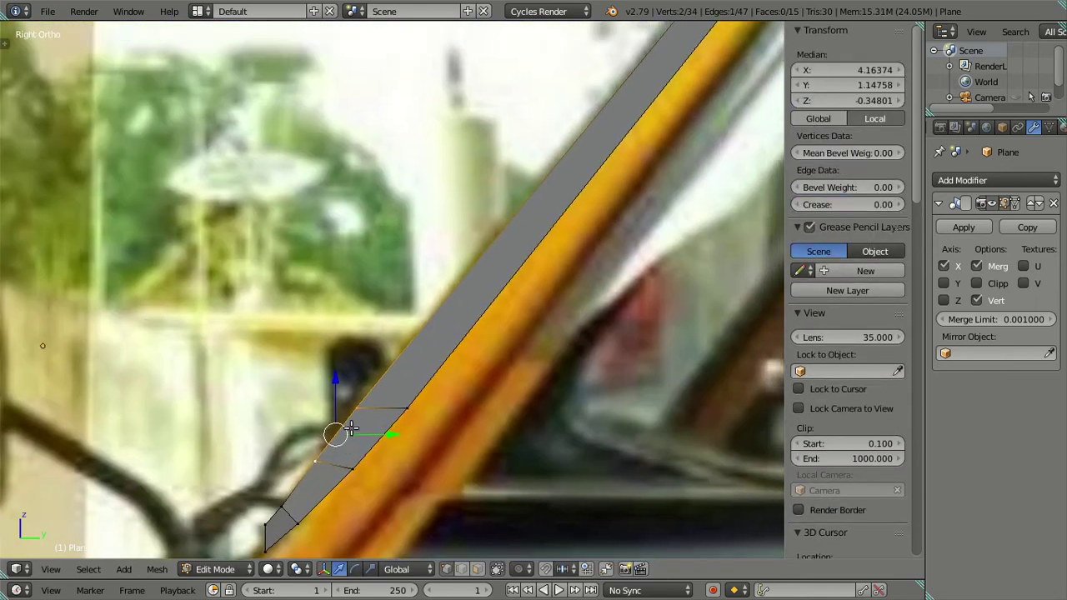
pyautogui.scroll(-2, 351, 428)
pyautogui.moveTo(409, 368); pyautogui.dragTo(422, 369)
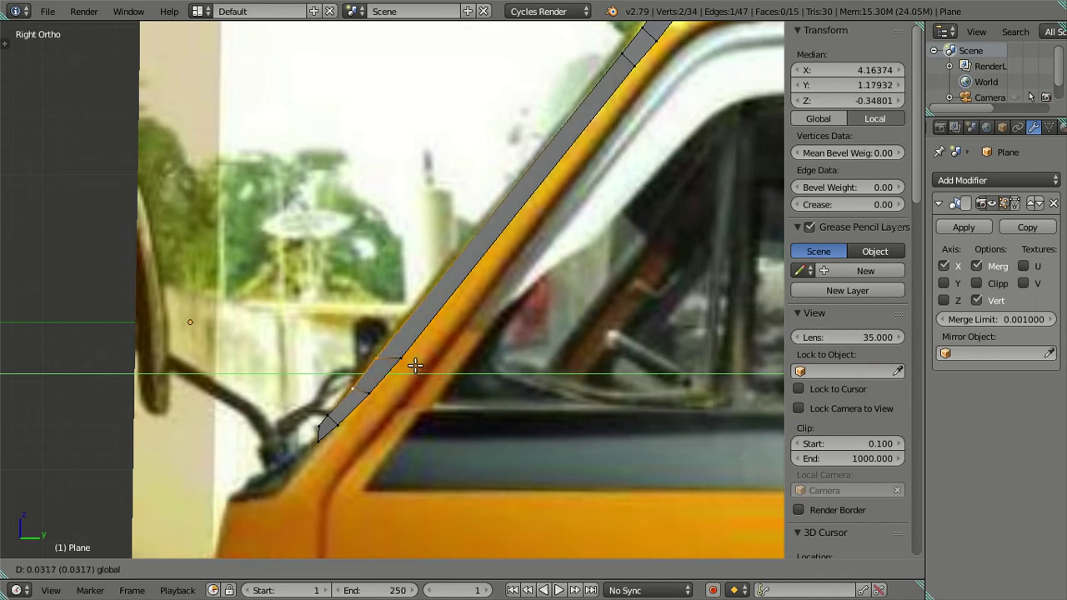
pyautogui.click(415, 365)
pyautogui.rightClick(379, 358)
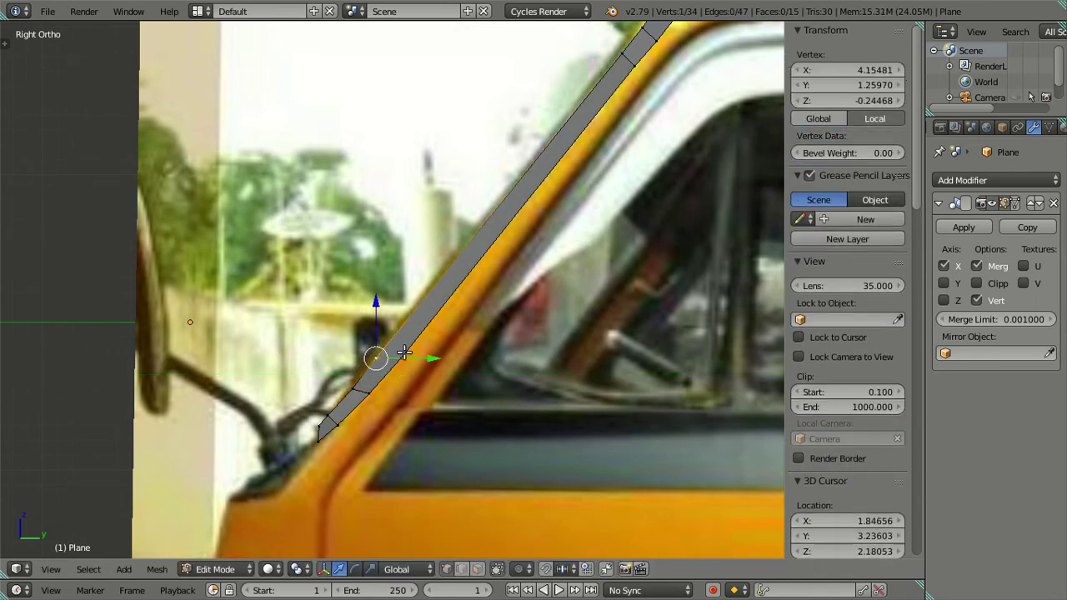
pyautogui.moveTo(429, 356); pyautogui.dragTo(435, 348)
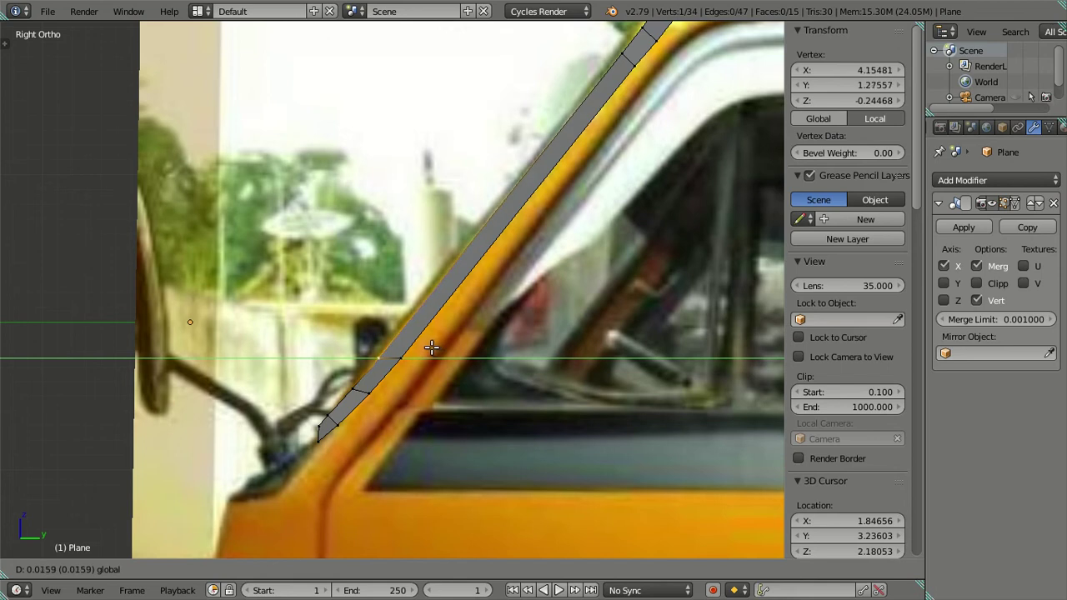
pyautogui.click(430, 348)
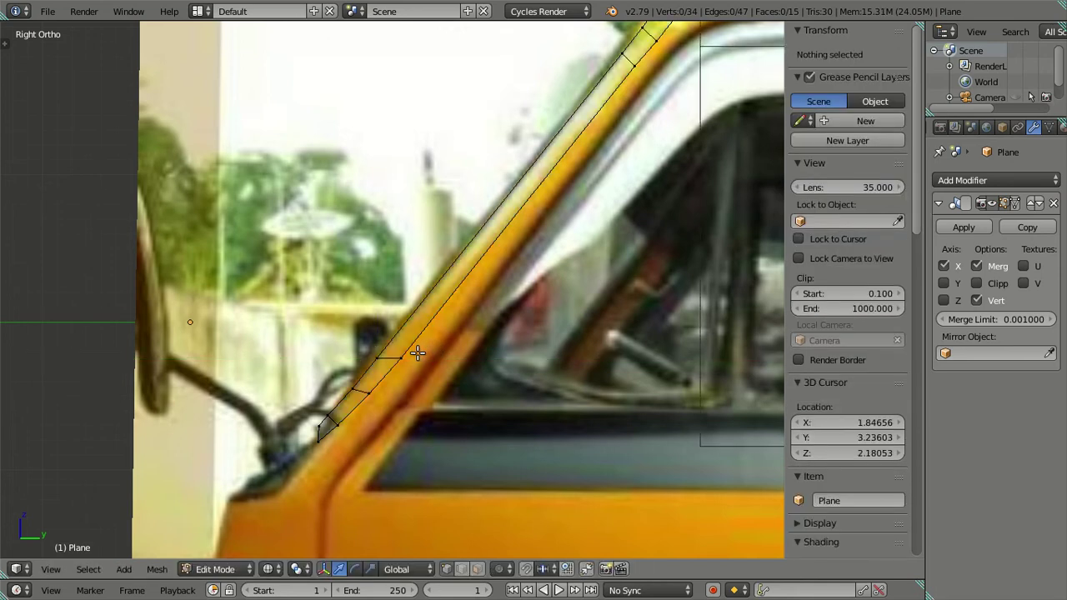
# Reposition another pair of pillar vertices to match the yellow pillar
pyautogui.rightClick(403, 364)
pyautogui.keyDown('shift'); pyautogui.rightClick(379, 359); pyautogui.keyUp('shift')
pyautogui.scroll(1, 401, 417)
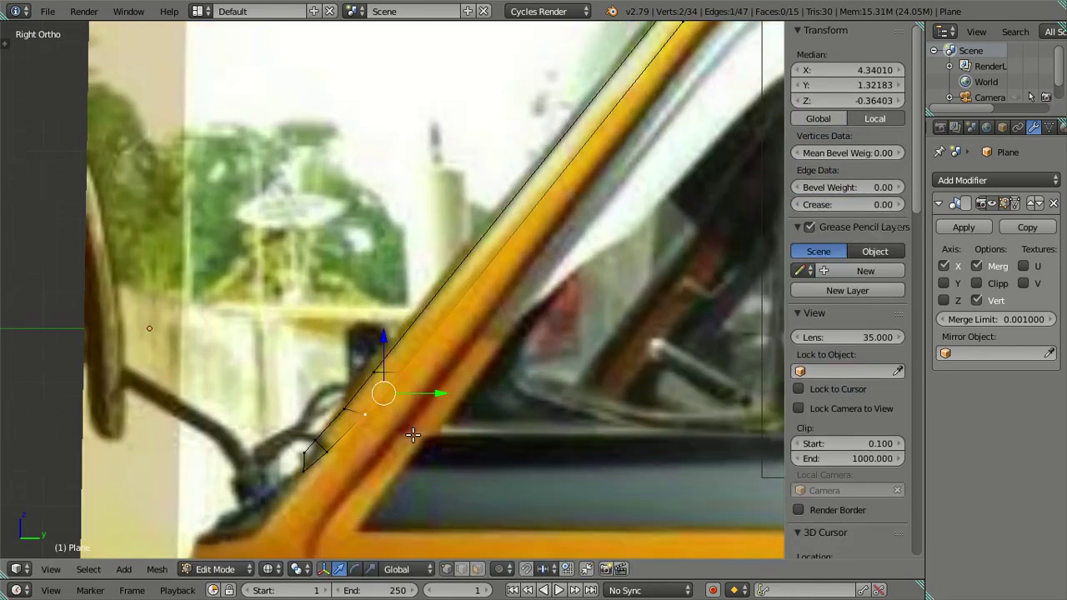
pyautogui.press('g')
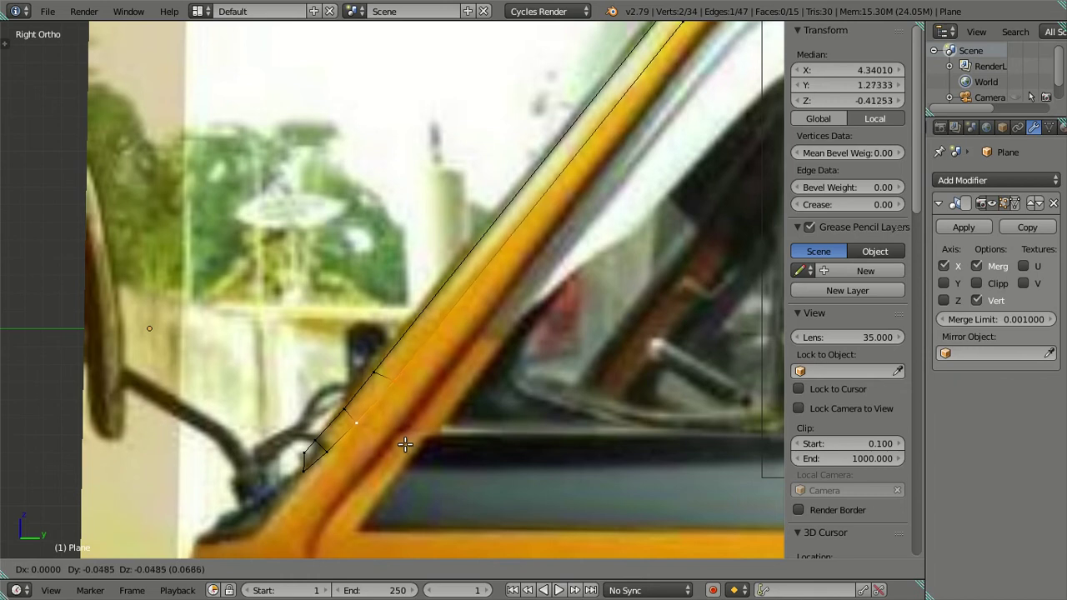
pyautogui.click(405, 444)
pyautogui.scroll(-1, 406, 433)
pyautogui.press('a')
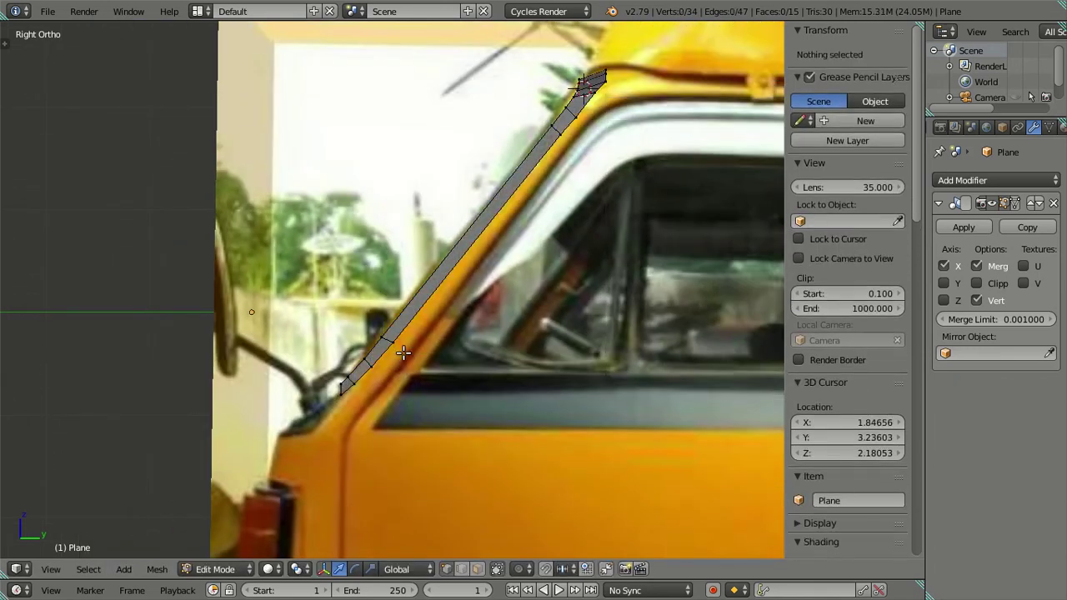
# Move the pillar's top edge onto the roof corner in the side photo
pyautogui.scroll(2, 453, 295)
pyautogui.scroll(2, 614, 252)
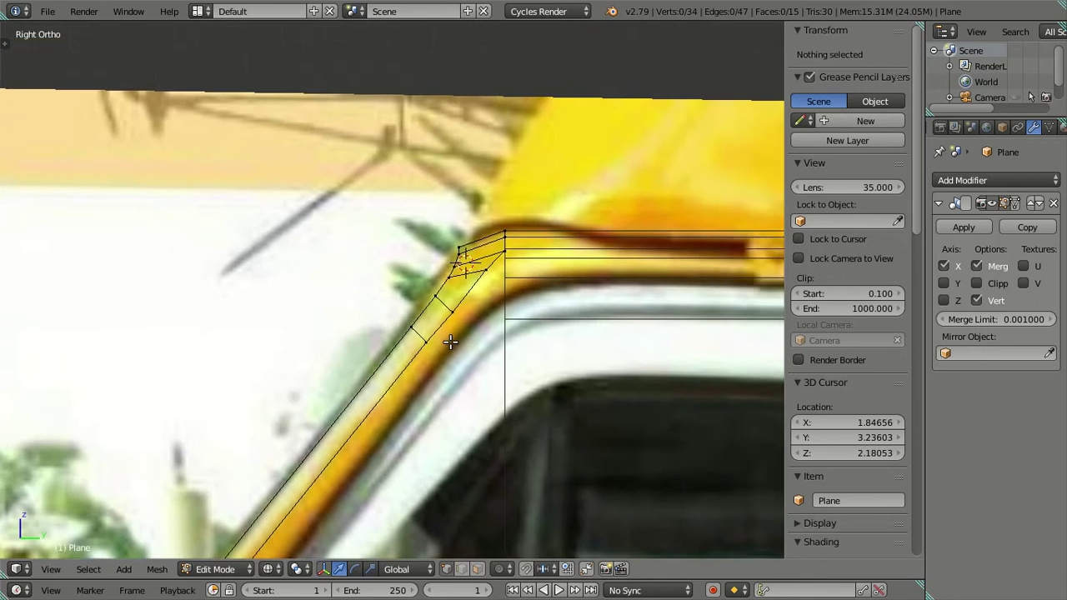
pyautogui.scroll(2, 450, 358)
pyautogui.rightClick(450, 369)
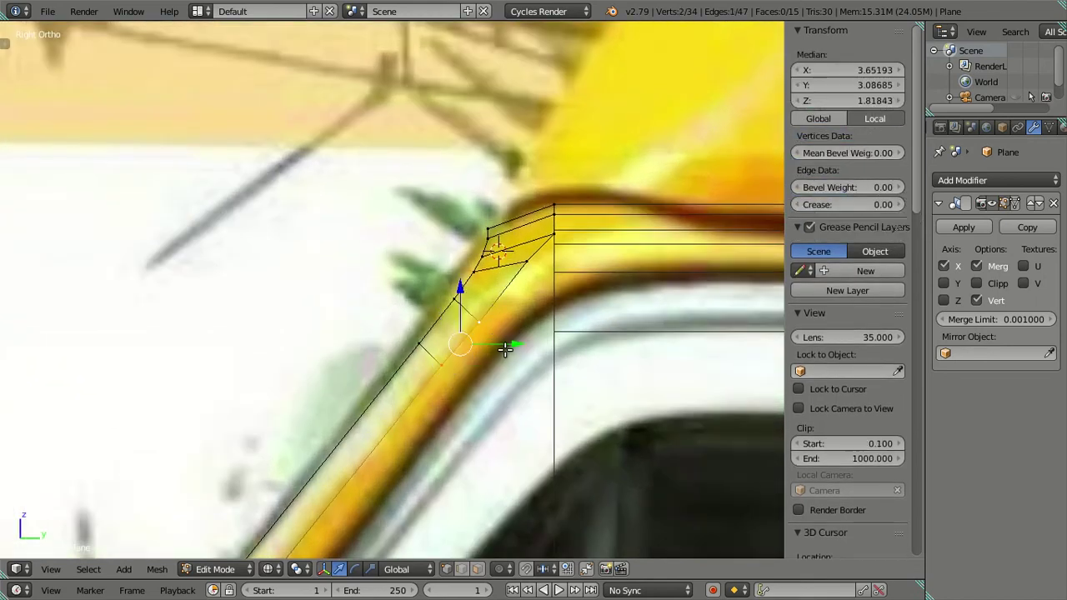
pyautogui.press('g')
pyautogui.rightClick(602, 273)
pyautogui.press('g')
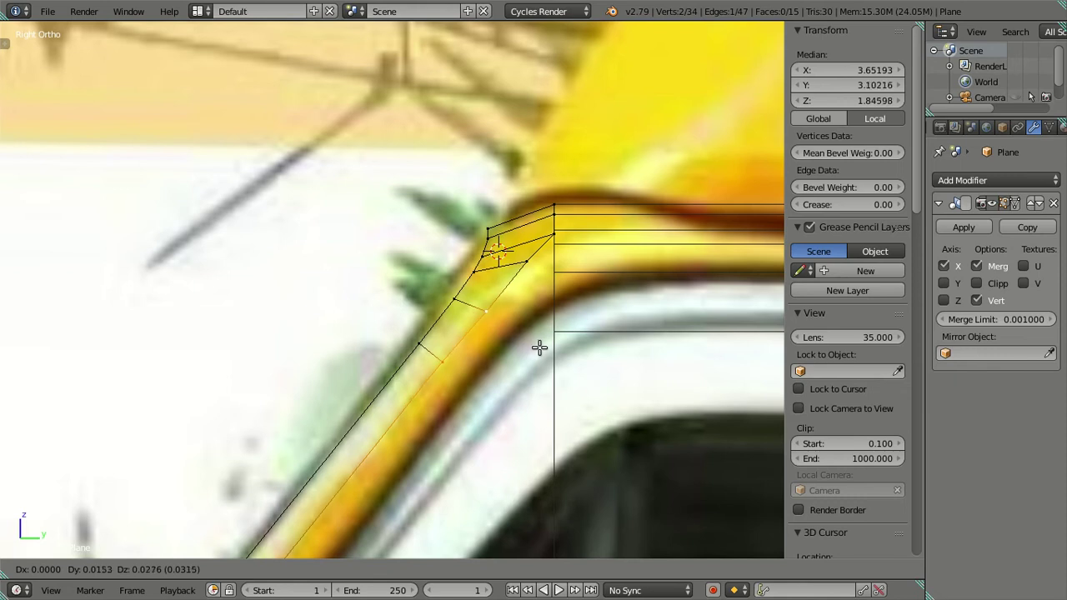
pyautogui.click(540, 348)
pyautogui.press('Home')
# In the front view, select the vertices at the bottom of the pillar strip
pyautogui.press('a')
pyautogui.press('KP_1')
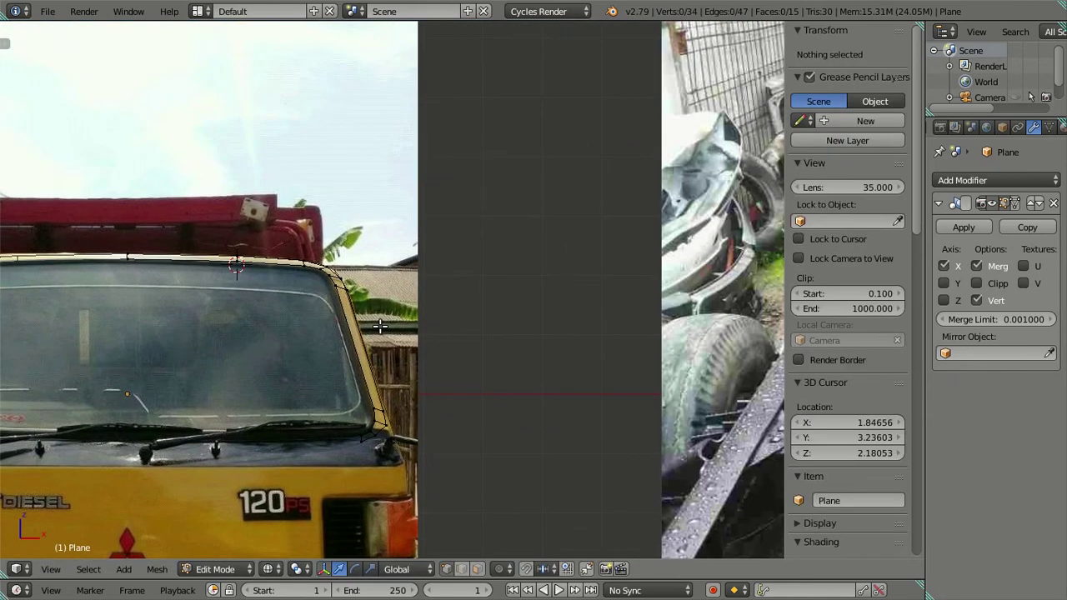
pyautogui.scroll(3, 369, 341)
pyautogui.scroll(2, 352, 327)
pyautogui.scroll(1, 352, 328)
pyautogui.moveTo(353, 328)
pyautogui.mouseDown(button='middle')
pyautogui.moveTo(276, 322)
pyautogui.moveTo(334, 331)
pyautogui.mouseUp(button='middle')
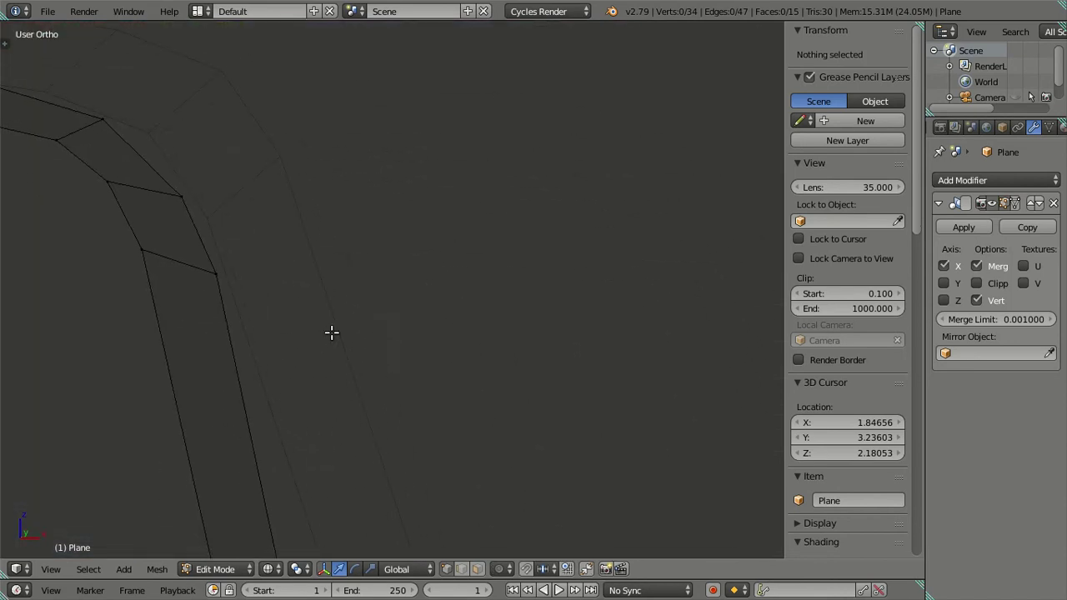
pyautogui.press('KP_1')
pyautogui.scroll(-2, 333, 334)
pyautogui.scroll(-1, 403, 240)
pyautogui.scroll(3, 404, 240)
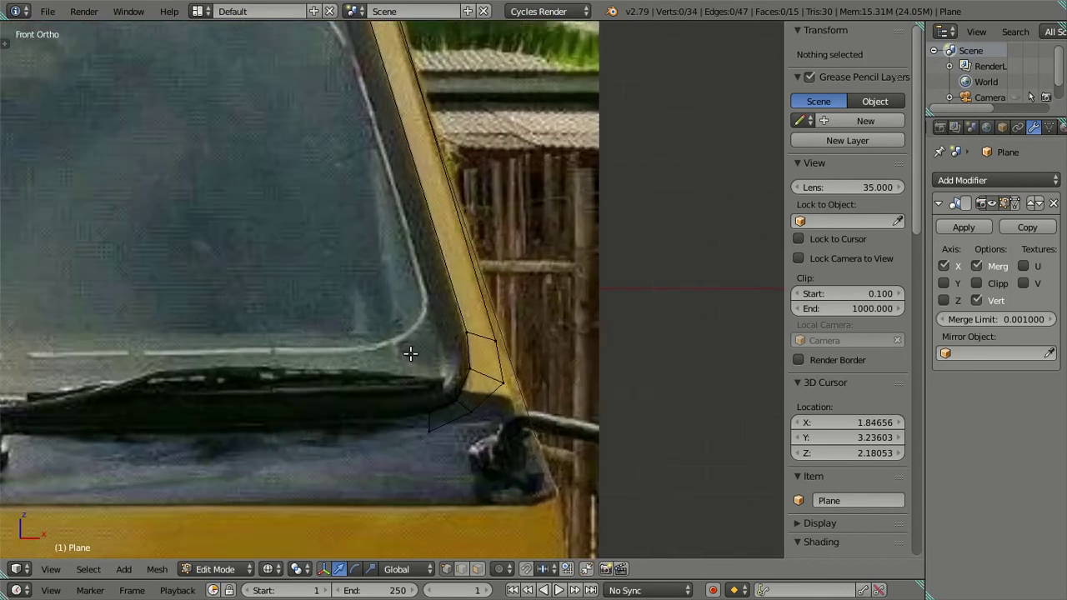
pyautogui.keyDown('shift'); pyautogui.moveTo(409, 353); pyautogui.dragTo(429, 291, button='middle'); pyautogui.keyUp('shift')
pyautogui.rightClick(441, 327)
pyautogui.moveTo(489, 352)
pyautogui.mouseDown(button='middle')
pyautogui.moveTo(474, 278)
pyautogui.moveTo(451, 264)
pyautogui.moveTo(314, 369)
pyautogui.moveTo(234, 348)
pyautogui.moveTo(476, 329)
pyautogui.mouseUp(button='middle')
# In the side view, lower the bottom vertex pair and slide the outer vertex onto the pillar edge
pyautogui.press('KP_3')
pyautogui.scroll(2, 453, 316)
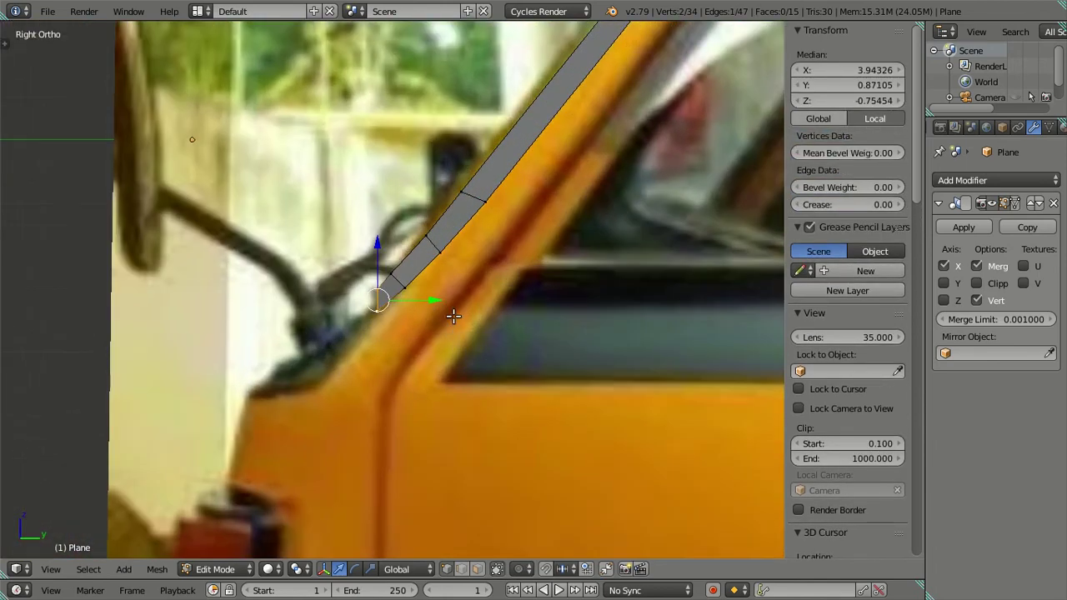
pyautogui.press('g')
pyautogui.click(430, 308)
pyautogui.rightClick(427, 311)
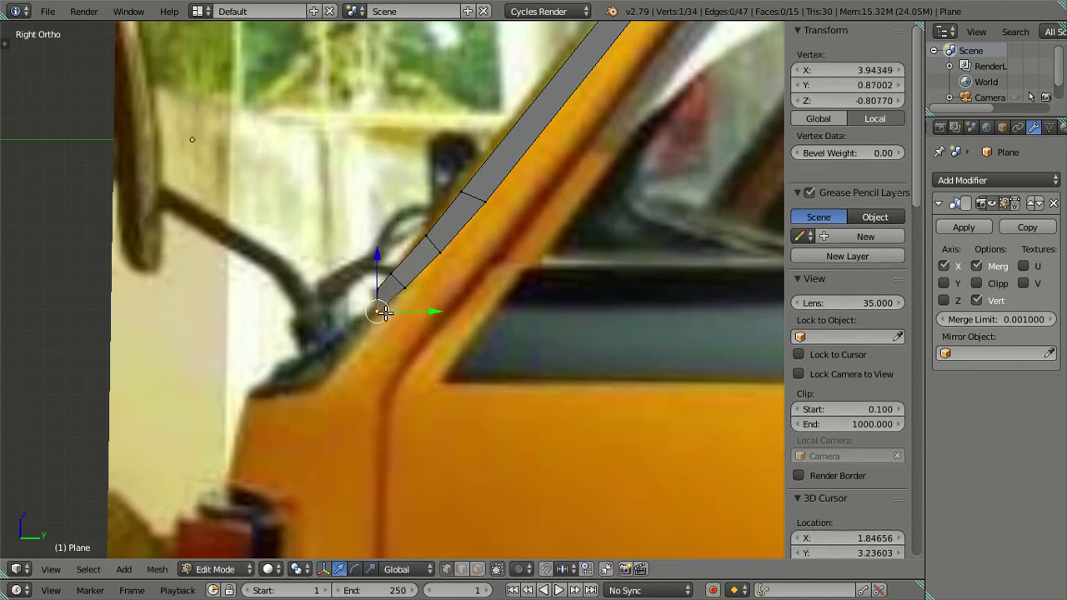
pyautogui.moveTo(427, 311); pyautogui.dragTo(414, 314)
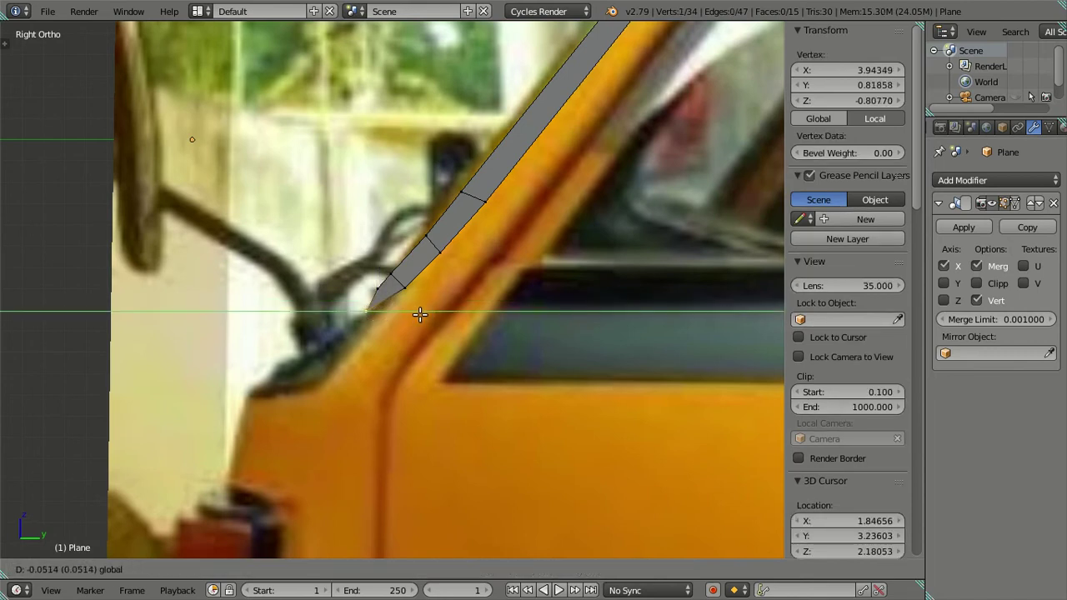
pyautogui.click(416, 313)
# Select just the inner bottom-end vertex and frame it in the front view
pyautogui.rightClick(409, 289)
pyautogui.moveTo(421, 297)
pyautogui.mouseDown(button='middle')
pyautogui.moveTo(364, 381)
pyautogui.moveTo(364, 406)
pyautogui.moveTo(389, 411)
pyautogui.moveTo(416, 345)
pyautogui.moveTo(538, 317)
pyautogui.moveTo(600, 264)
pyautogui.moveTo(595, 241)
pyautogui.moveTo(203, 52)
pyautogui.moveTo(505, 348)
pyautogui.moveTo(430, 490)
pyautogui.mouseUp(button='middle')
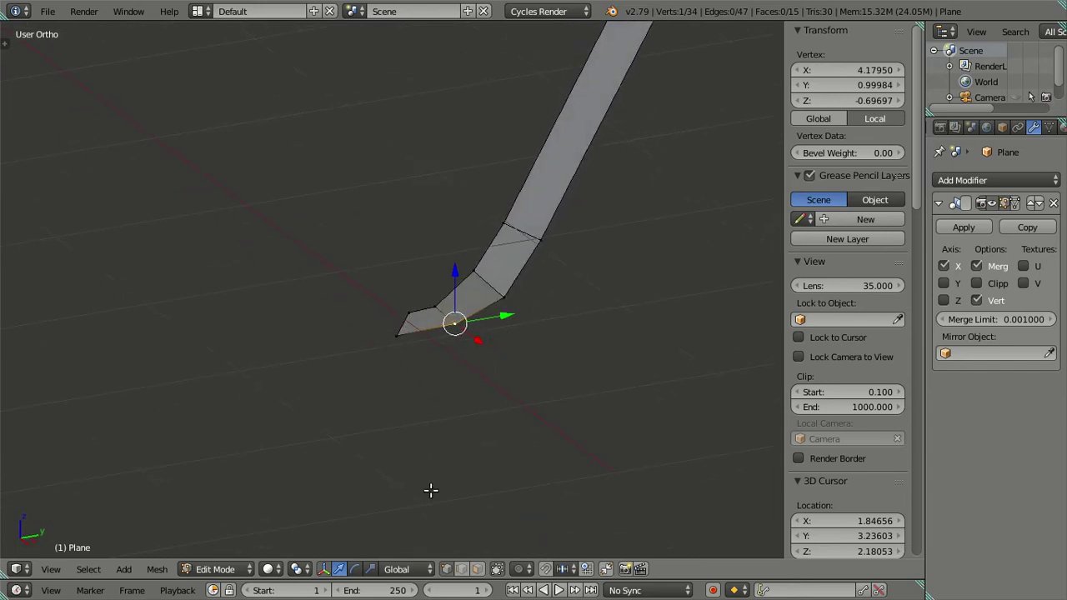
pyautogui.keyDown('shift'); pyautogui.rightClick(445, 280); pyautogui.keyUp('shift')
pyautogui.keyDown('shift'); pyautogui.rightClick(421, 325); pyautogui.keyUp('shift')
pyautogui.moveTo(421, 325); pyautogui.dragTo(506, 327, button='middle')
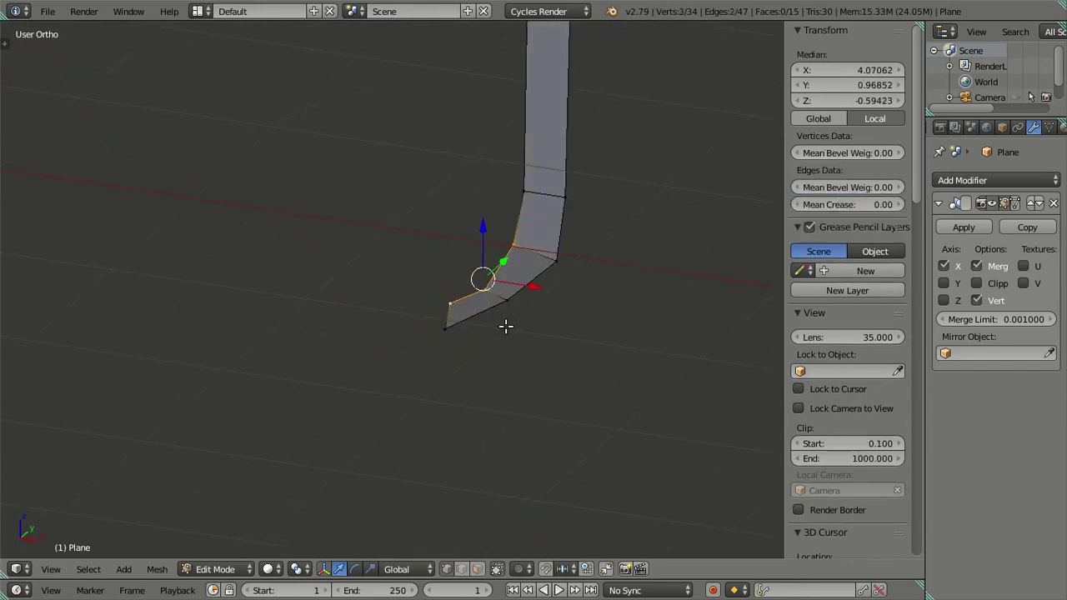
pyautogui.rightClick(435, 302)
pyautogui.press('KP_1')
pyautogui.scroll(-1, 428, 332)
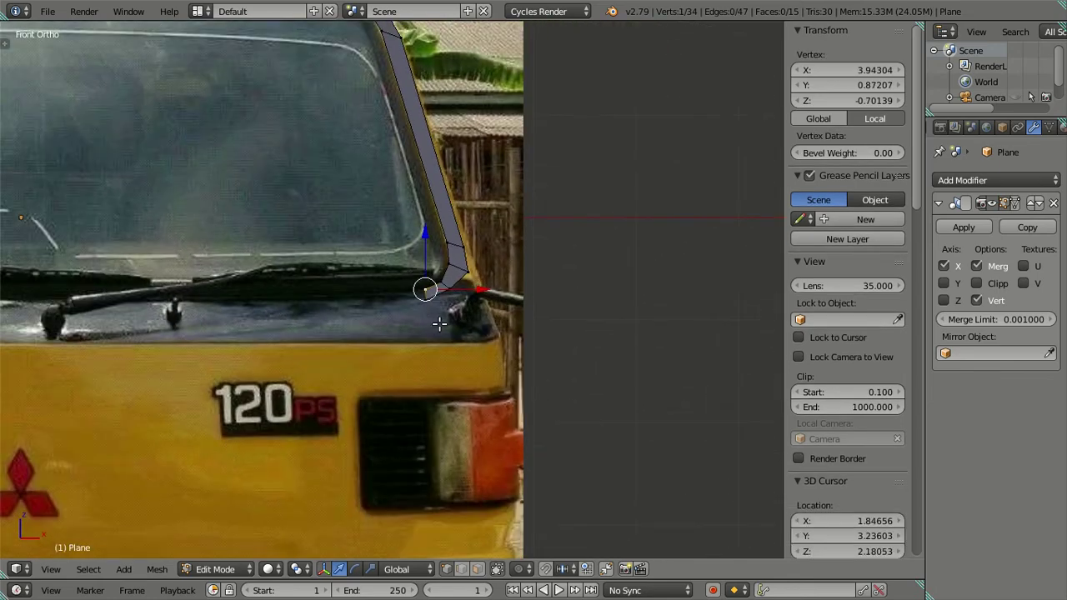
pyautogui.scroll(-1, 434, 325)
pyautogui.scroll(-2, 475, 383)
pyautogui.scroll(2, 468, 375)
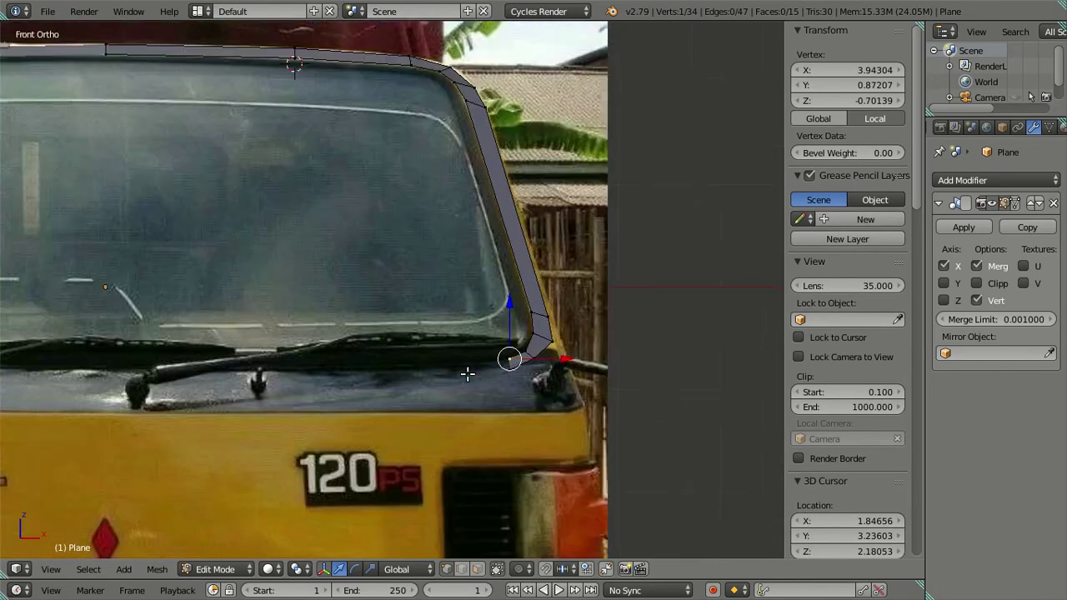
pyautogui.scroll(1, 441, 317)
pyautogui.scroll(2, 447, 326)
# Extrude a vertex from the pillar bottom toward the cowl, then raise the lower-end vertices slightly and shift them left
pyautogui.press('e')
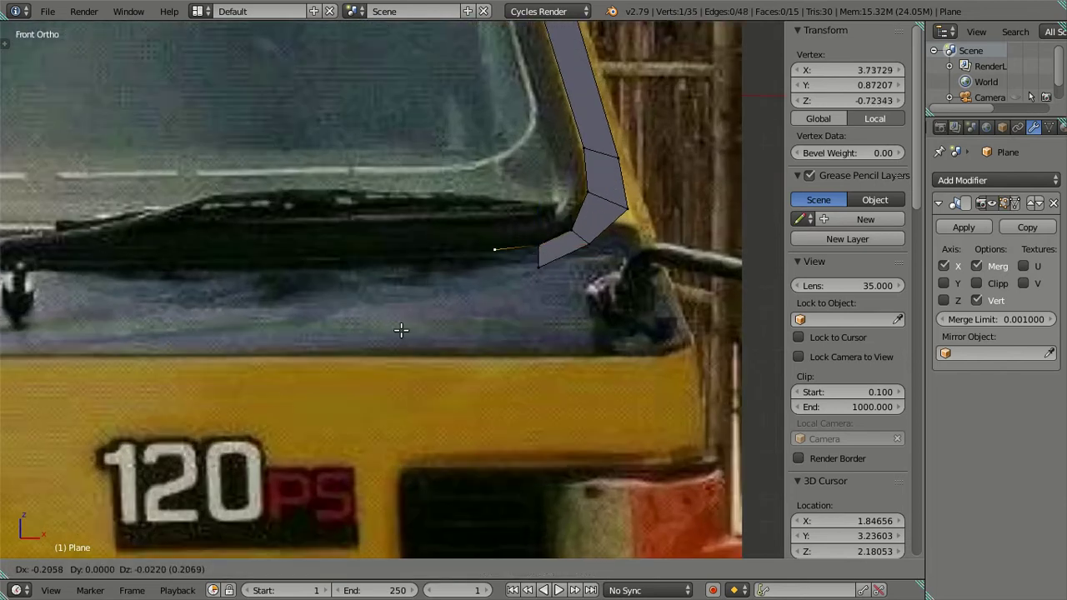
pyautogui.scroll(-2, 387, 331)
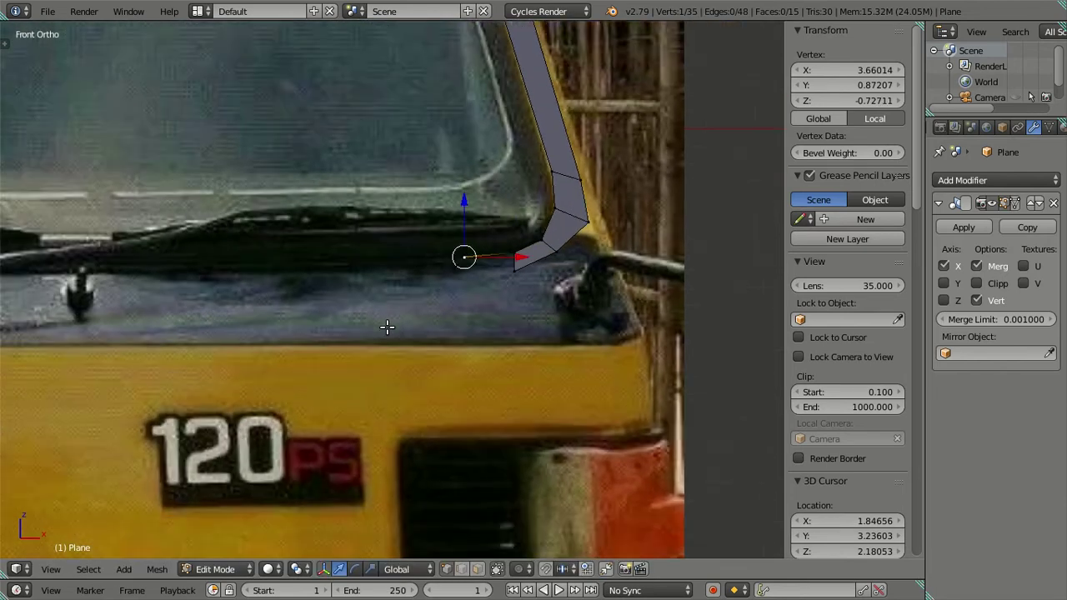
pyautogui.scroll(-2, 389, 328)
pyautogui.scroll(-2, 464, 308)
pyautogui.scroll(-2, 510, 307)
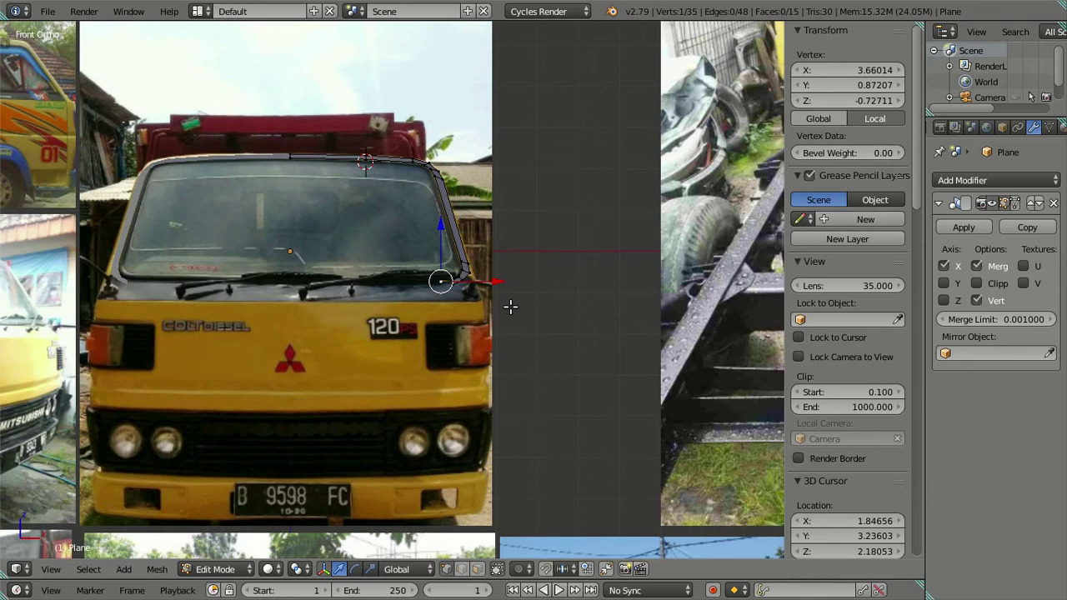
pyautogui.scroll(2, 509, 305)
pyautogui.scroll(2, 510, 305)
pyautogui.scroll(2, 513, 305)
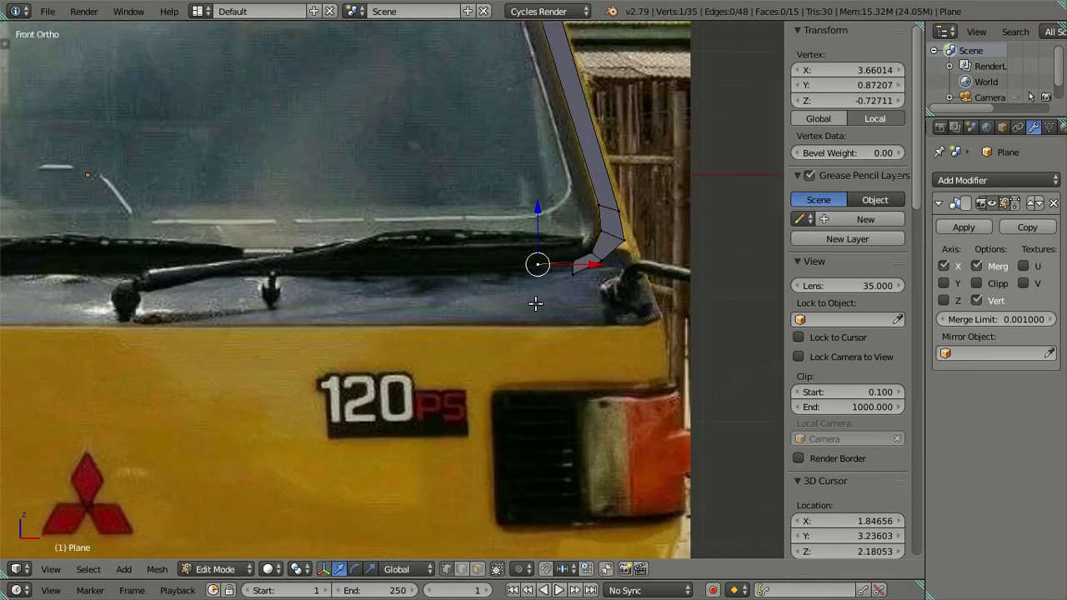
pyautogui.scroll(2, 485, 323)
pyautogui.keyDown('shift'); pyautogui.moveTo(485, 323); pyautogui.dragTo(459, 358, button='middle'); pyautogui.keyUp('shift')
pyautogui.keyDown('ctrl'); pyautogui.rightClick(519, 309); pyautogui.keyUp('ctrl')
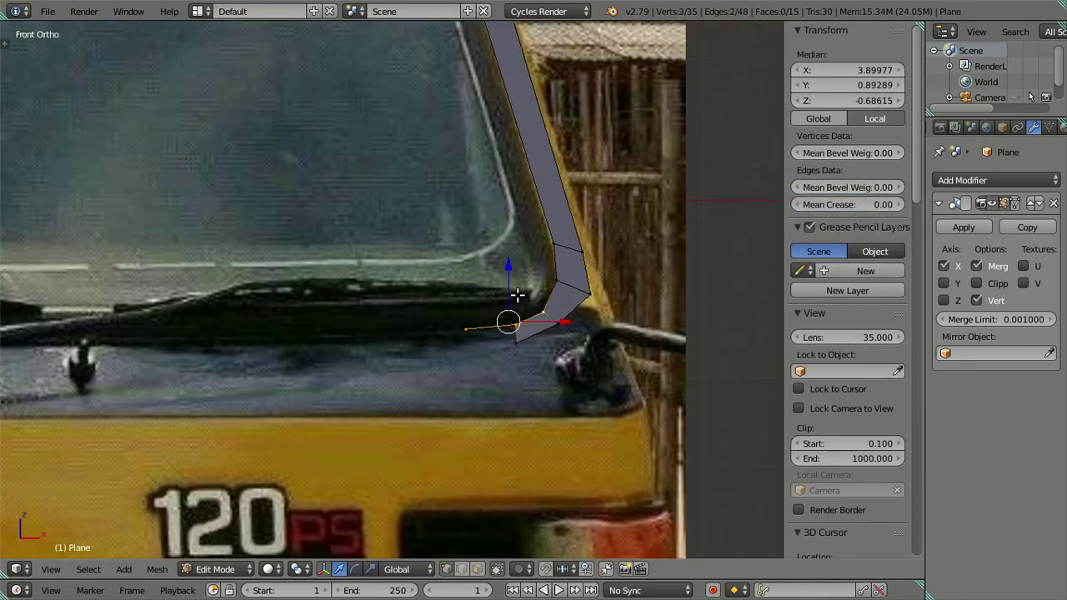
pyautogui.moveTo(505, 277); pyautogui.dragTo(502, 273)
pyautogui.click(502, 272)
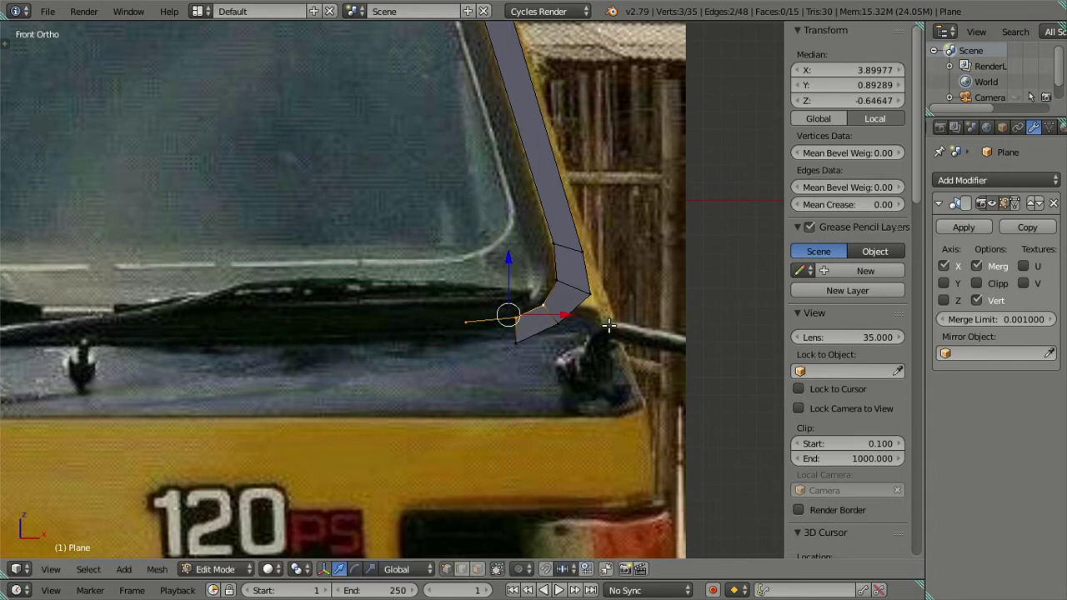
pyautogui.moveTo(575, 314); pyautogui.dragTo(548, 314)
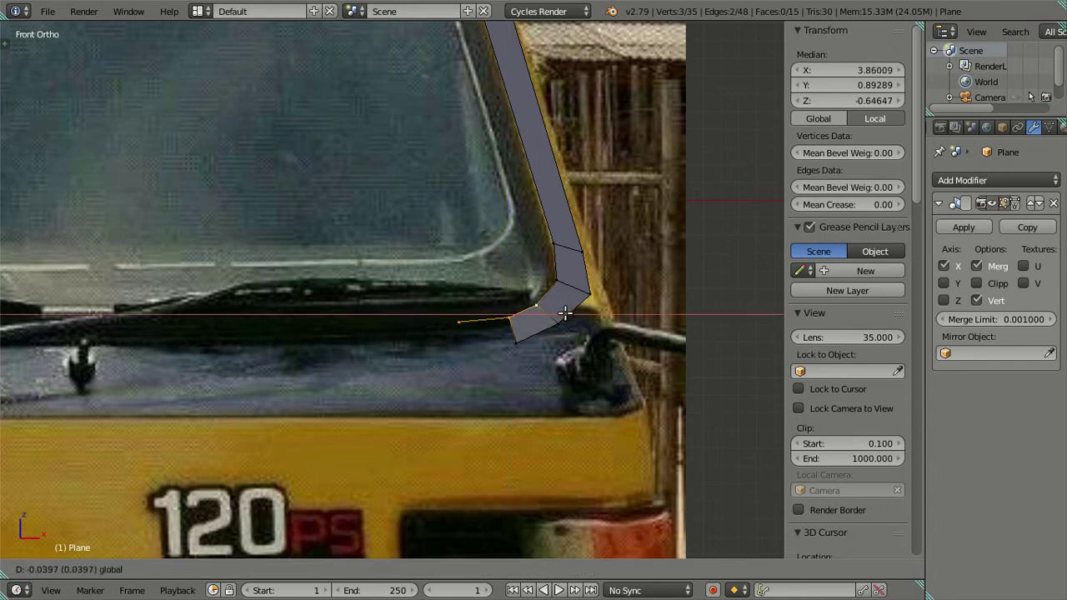
# Raise the cowl piece's left-end vertex slightly and move it right against the photo
pyautogui.rightClick(459, 320)
pyautogui.moveTo(459, 275); pyautogui.dragTo(456, 264)
pyautogui.moveTo(490, 305); pyautogui.dragTo(571, 305)
pyautogui.press('z')
pyautogui.scroll(1, 563, 305)
pyautogui.press('a')
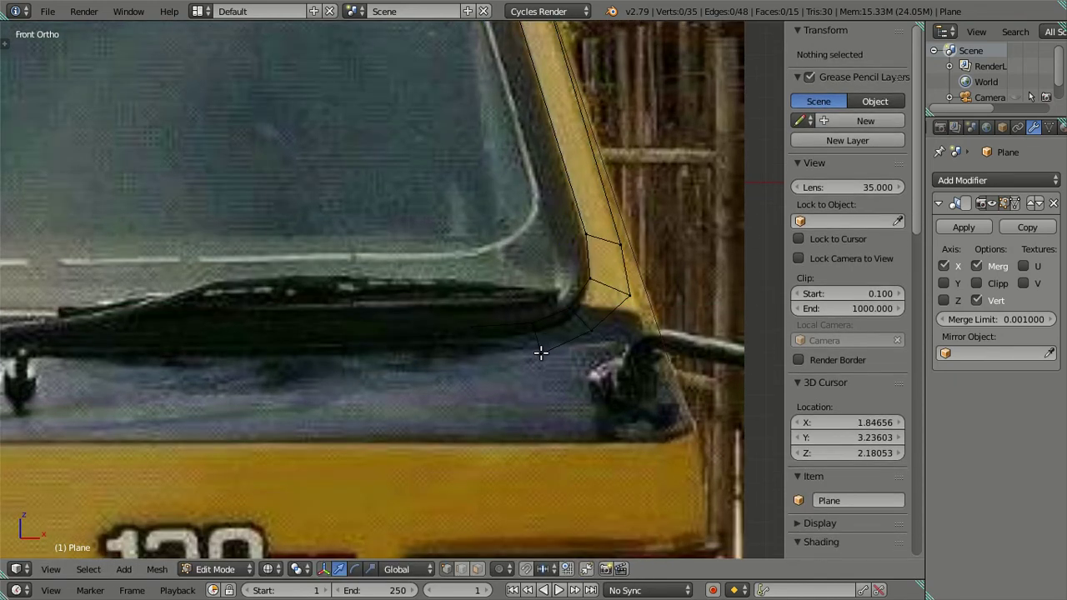
pyautogui.press('z')
pyautogui.scroll(-2, 568, 275)
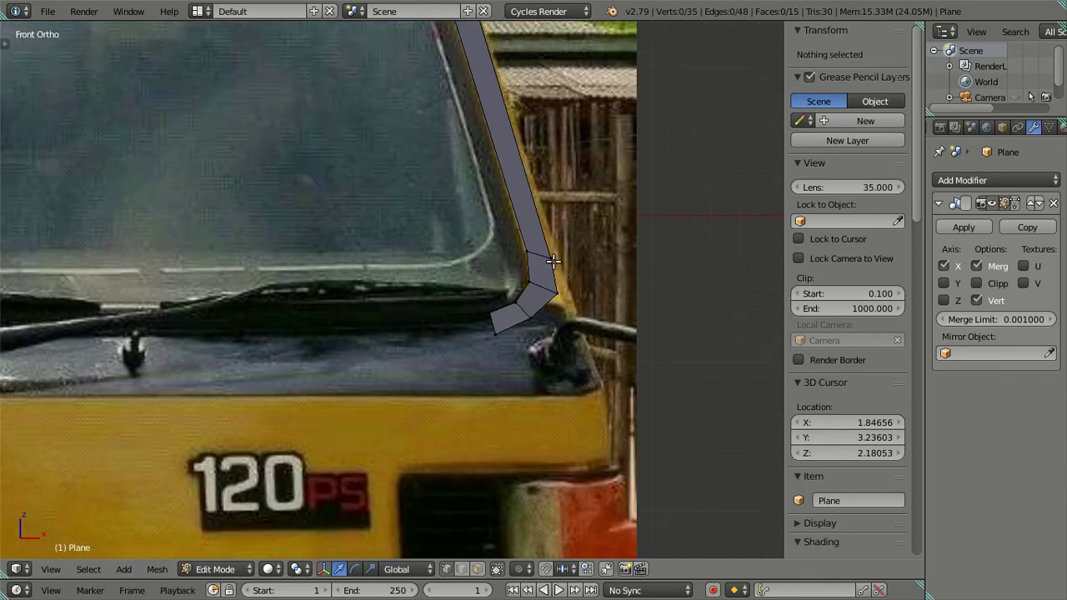
# Nudge the windshield corner vertex slightly sideways
pyautogui.rightClick(530, 255)
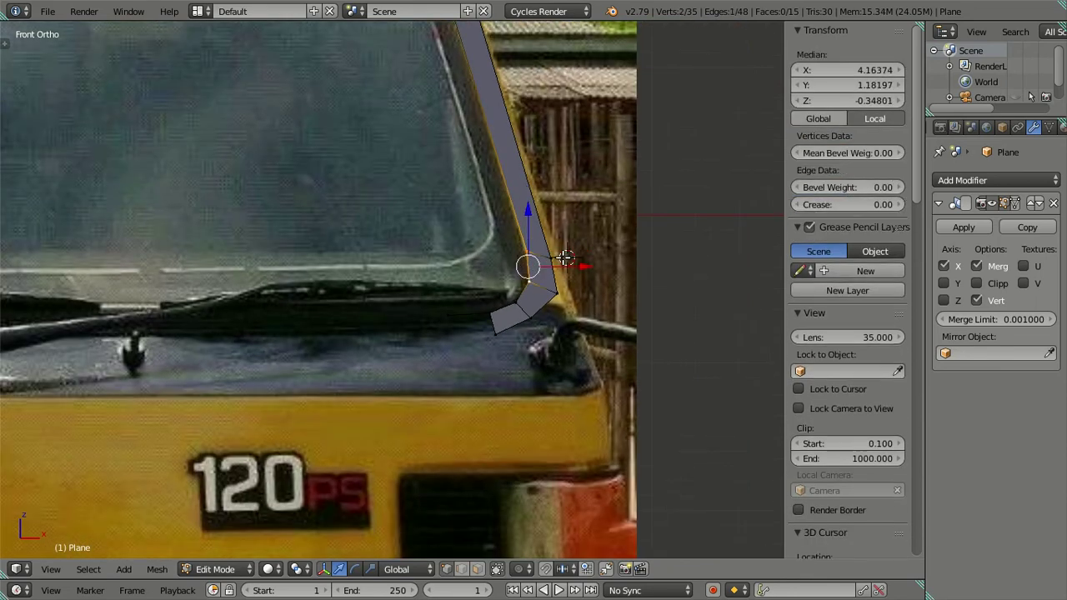
pyautogui.moveTo(577, 264); pyautogui.dragTo(577, 263)
pyautogui.click(576, 263)
pyautogui.scroll(-2, 576, 263)
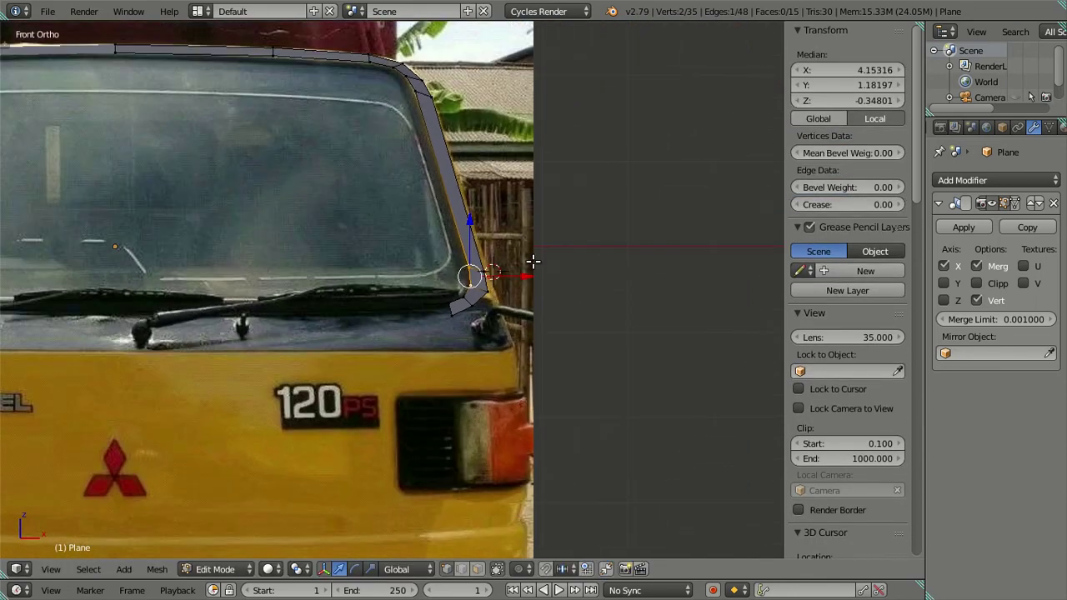
pyautogui.press('a')
pyautogui.scroll(1, 456, 339)
pyautogui.scroll(2, 456, 339)
pyautogui.scroll(-3, 456, 339)
# Extrude a new vertex from the cowl's inner end and slide it along X to the wiper line
pyautogui.rightClick(421, 300)
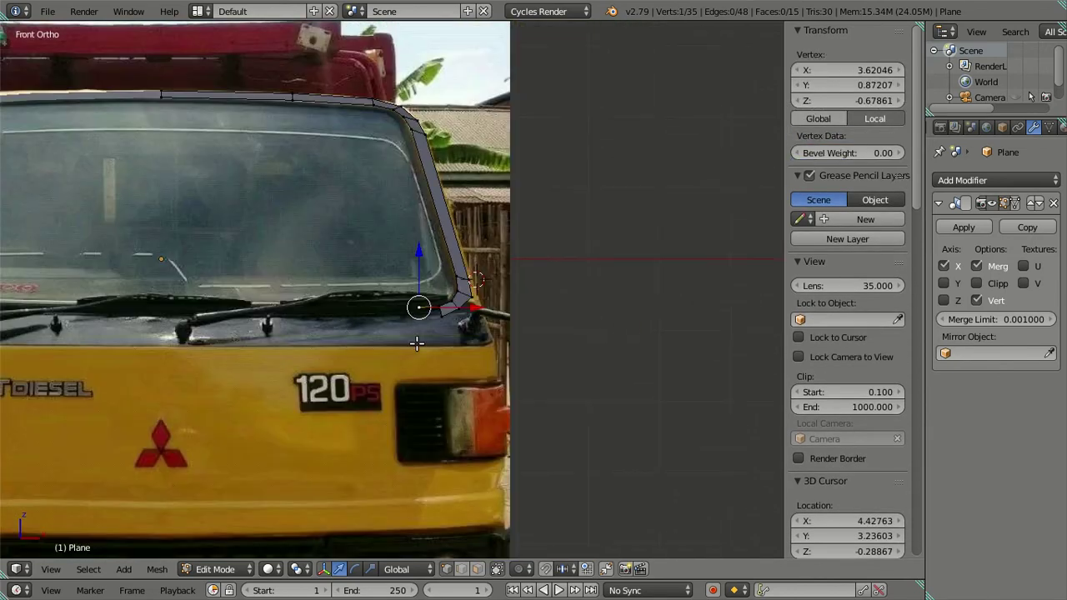
pyautogui.scroll(2, 506, 354)
pyautogui.press('e')
pyautogui.press('Escape')
pyautogui.press('g')
pyautogui.press('x')
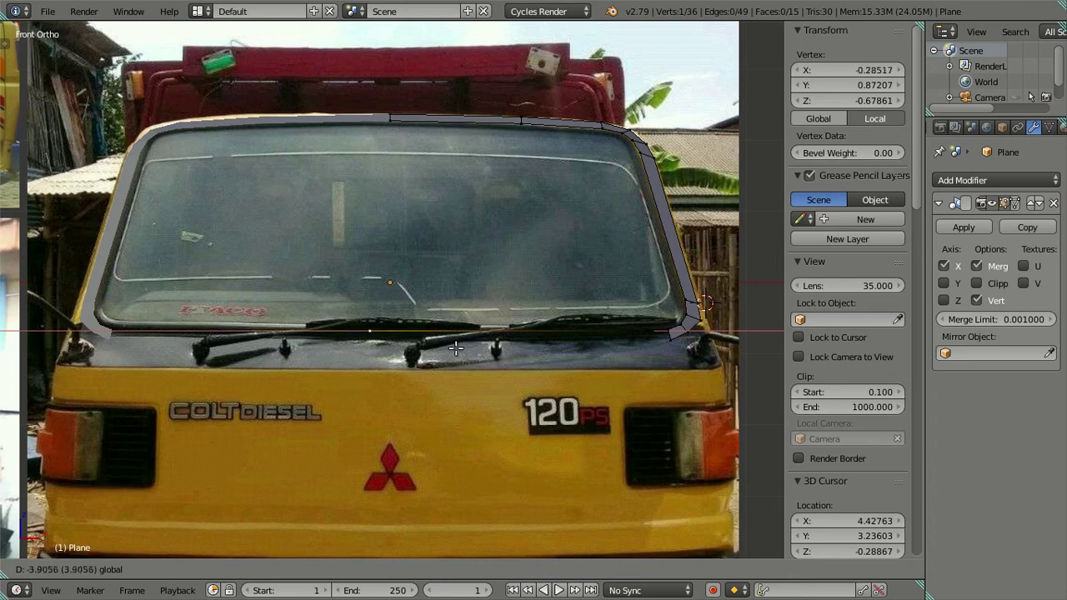
pyautogui.click(515, 356)
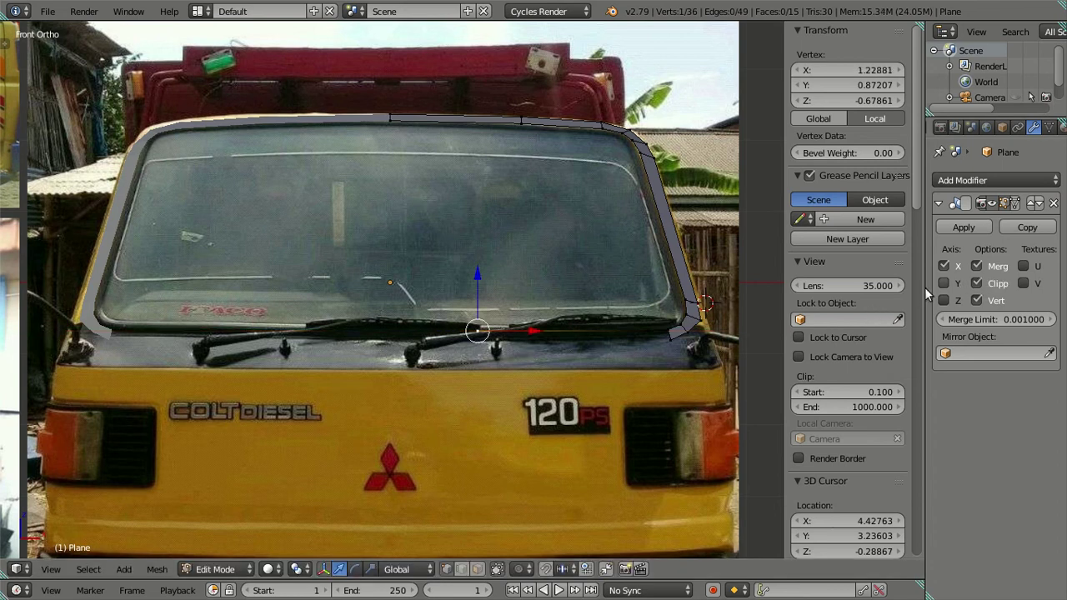
# Slide the selected top vertex along X onto the X 0 mirror centreline
pyautogui.press('g')
pyautogui.press('x')
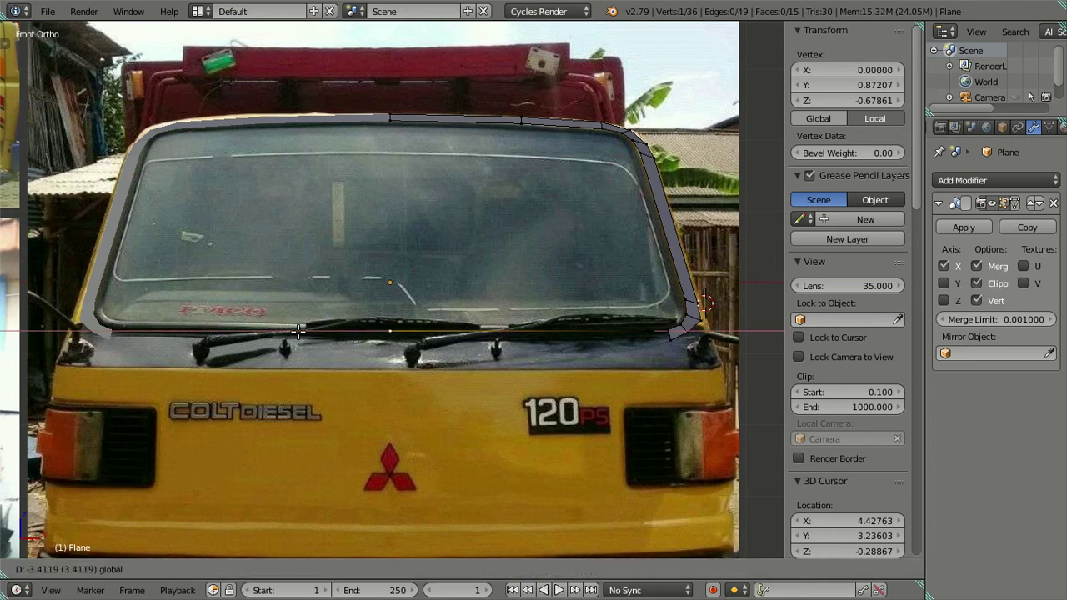
pyautogui.click(297, 331)
pyautogui.scroll(2, 291, 326)
pyautogui.keyDown('ctrl'); pyautogui.scroll(-2, 285, 322); pyautogui.keyUp('ctrl')
pyautogui.press('a')
pyautogui.keyDown('shift'); pyautogui.moveTo(231, 290); pyautogui.dragTo(370, 296, button='middle'); pyautogui.keyUp('shift')
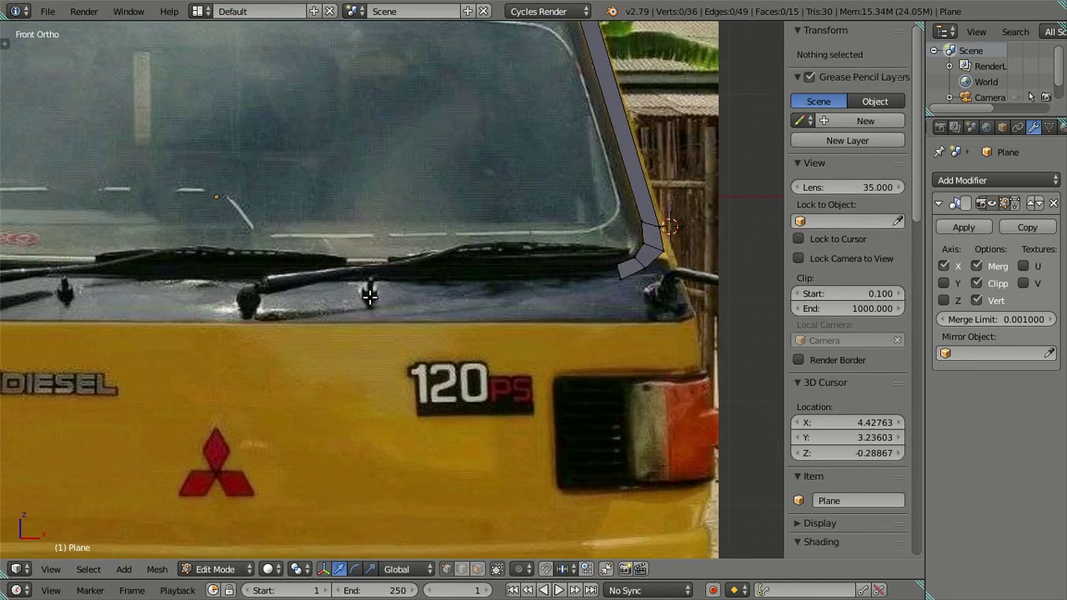
# Delete the bottom face of the right A-pillar strip
pyautogui.rightClick(627, 271)
pyautogui.keyDown('shift'); pyautogui.moveTo(627, 271); pyautogui.dragTo(369, 275, button='middle'); pyautogui.keyUp('shift')
pyautogui.scroll(3, 374, 269)
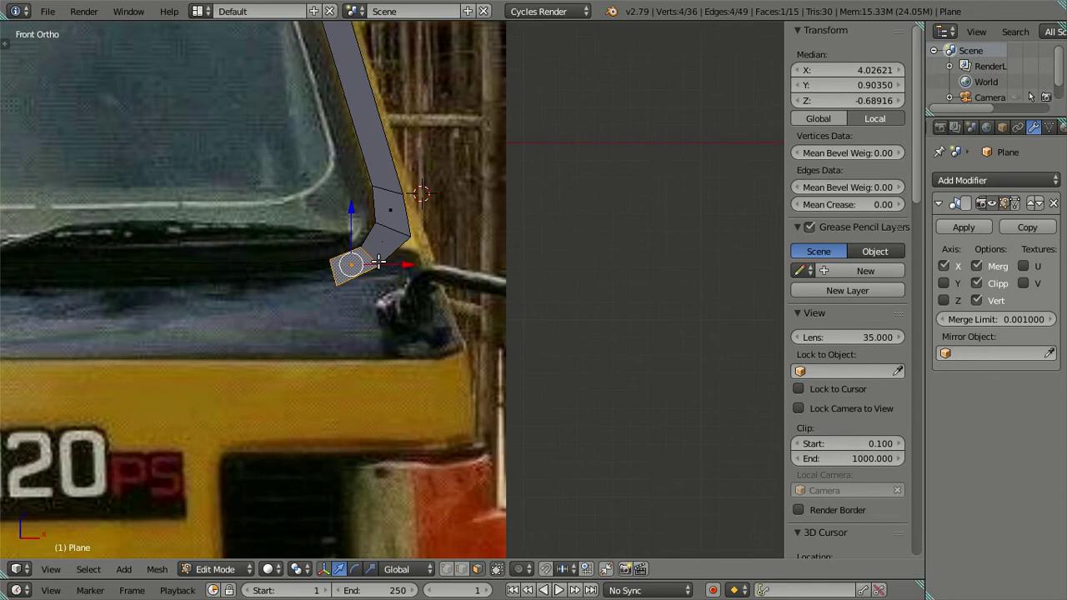
pyautogui.press('x')
pyautogui.click(518, 260)
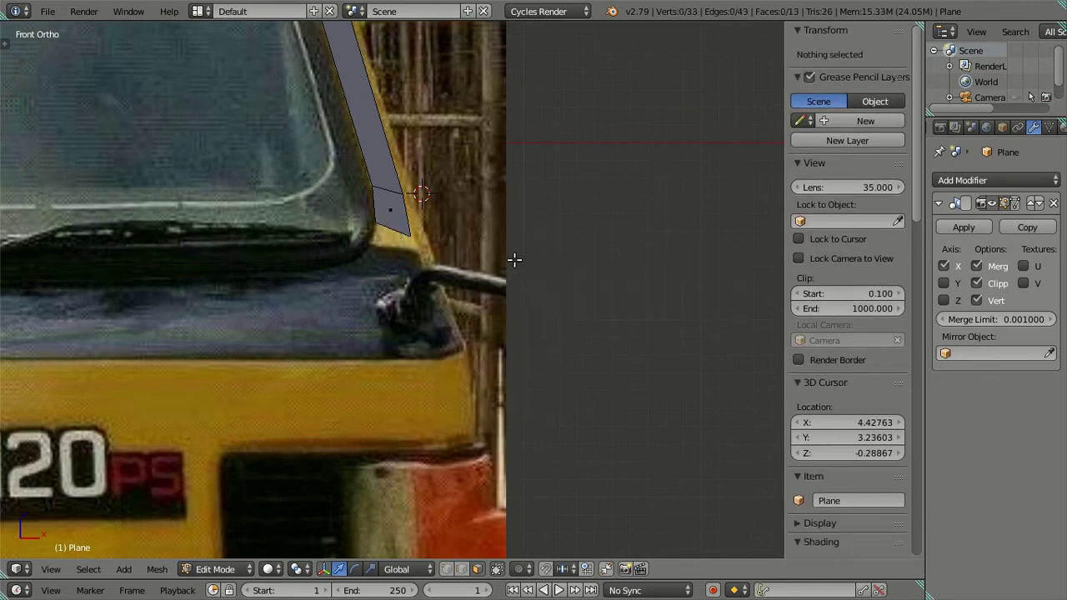
pyautogui.press('z')
pyautogui.keyDown('shift'); pyautogui.moveTo(420, 406); pyautogui.dragTo(524, 397, button='middle'); pyautogui.keyUp('shift')
pyautogui.press('z')
pyautogui.scroll(2, 524, 397)
# Extrude the pillar's inner bottom corner vertex along the windshield base and join it to the pillar corner
pyautogui.rightClick(477, 334)
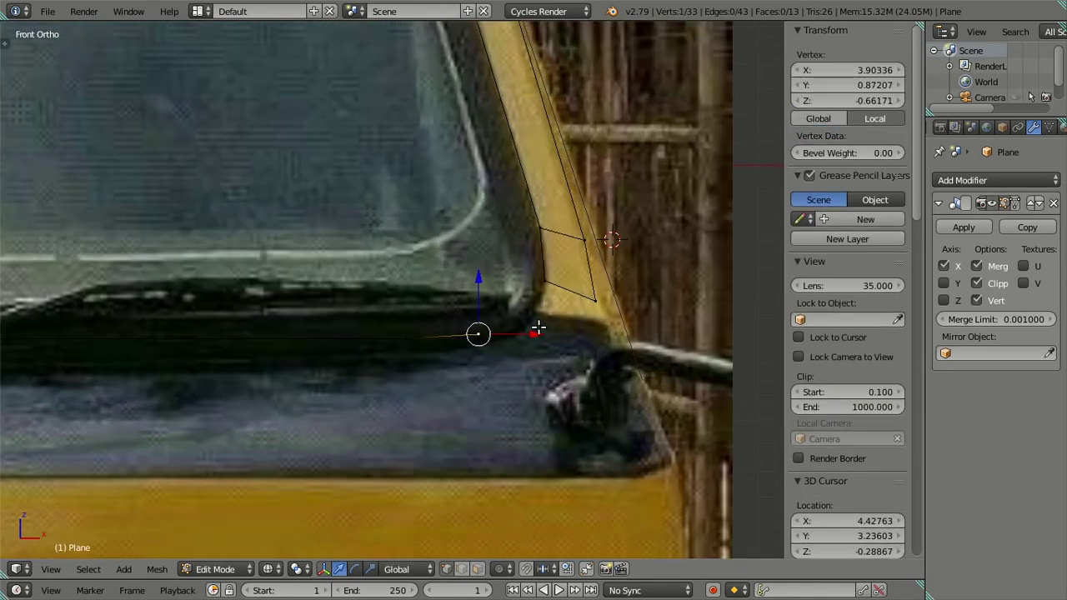
pyautogui.press('e')
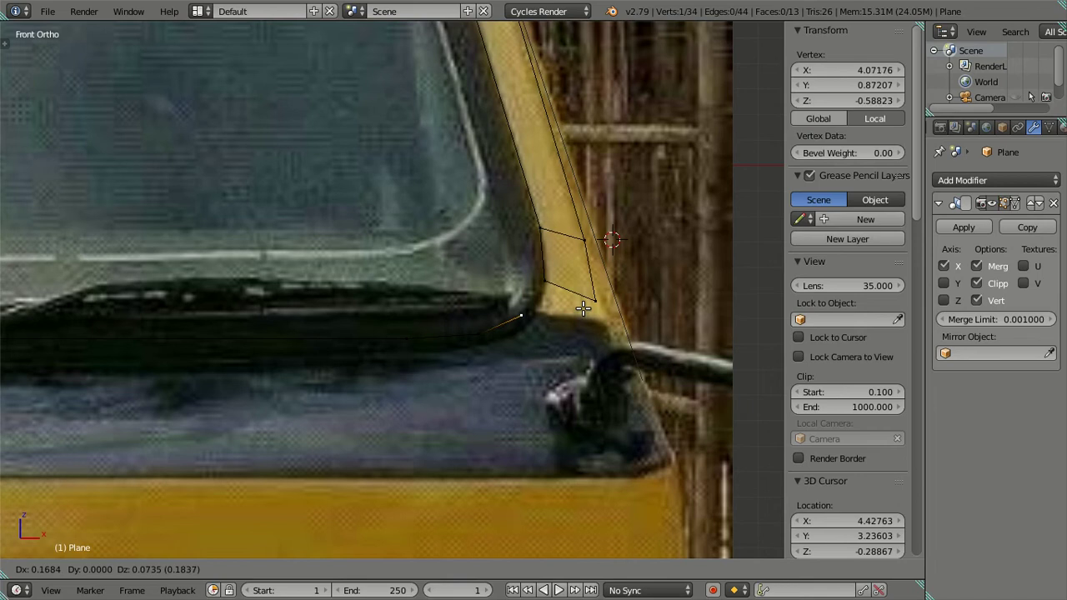
pyautogui.click(582, 309)
pyautogui.keyDown('shift'); pyautogui.rightClick(543, 282); pyautogui.keyUp('shift')
pyautogui.press('f')
pyautogui.press('a')
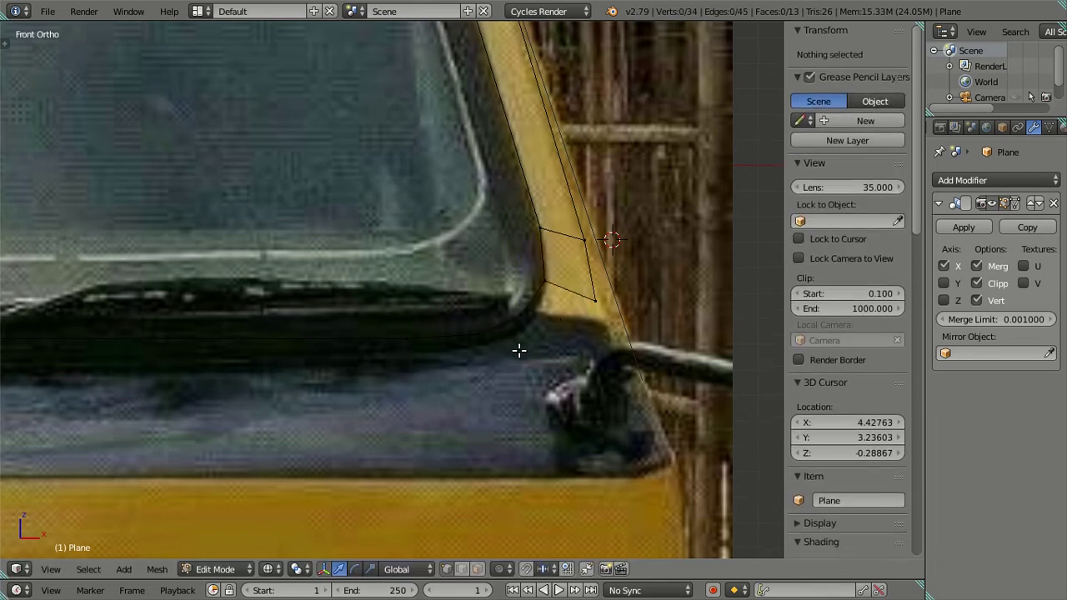
pyautogui.press('z')
pyautogui.rightClick(520, 315)
pyautogui.scroll(-6, 214, 347)
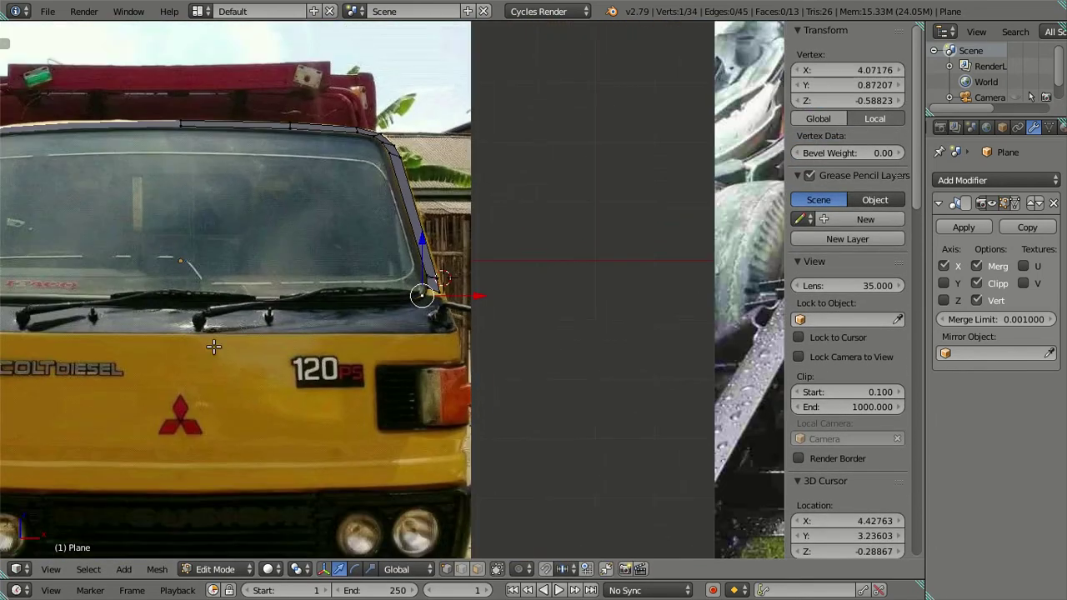
# Extrude the windshield's lower edge and drag it down over the hood to Z -1.19271
pyautogui.keyDown('ctrl'); pyautogui.rightClick(163, 280); pyautogui.keyUp('ctrl')
pyautogui.press('e')
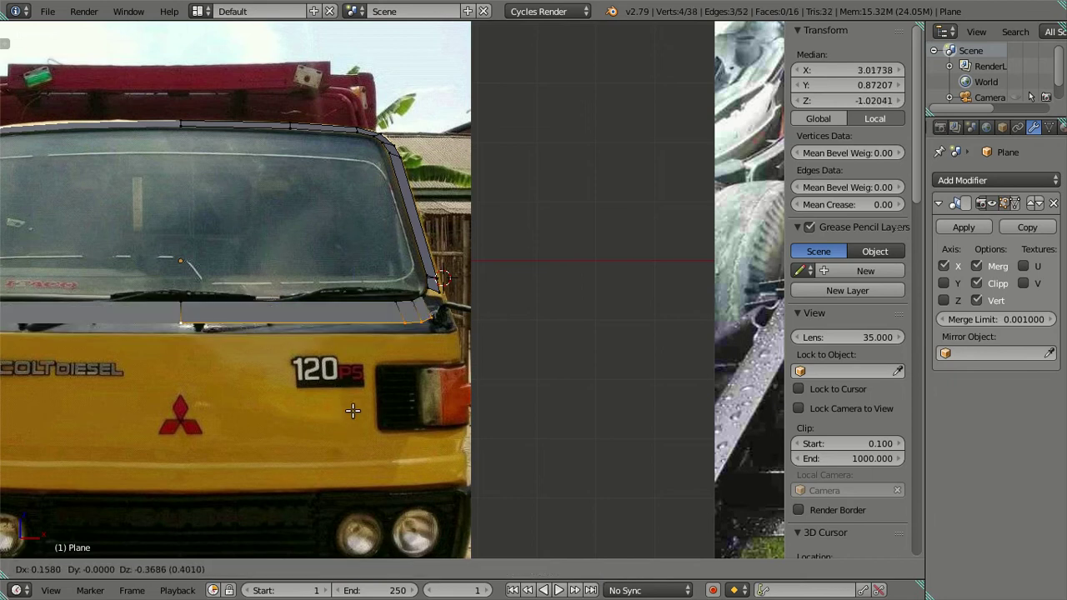
pyautogui.rightClick(350, 409)
pyautogui.scroll(2, 345, 359)
pyautogui.moveTo(324, 250)
pyautogui.mouseDown()
pyautogui.moveTo(324, 296)
pyautogui.moveTo(333, 270)
pyautogui.mouseUp()
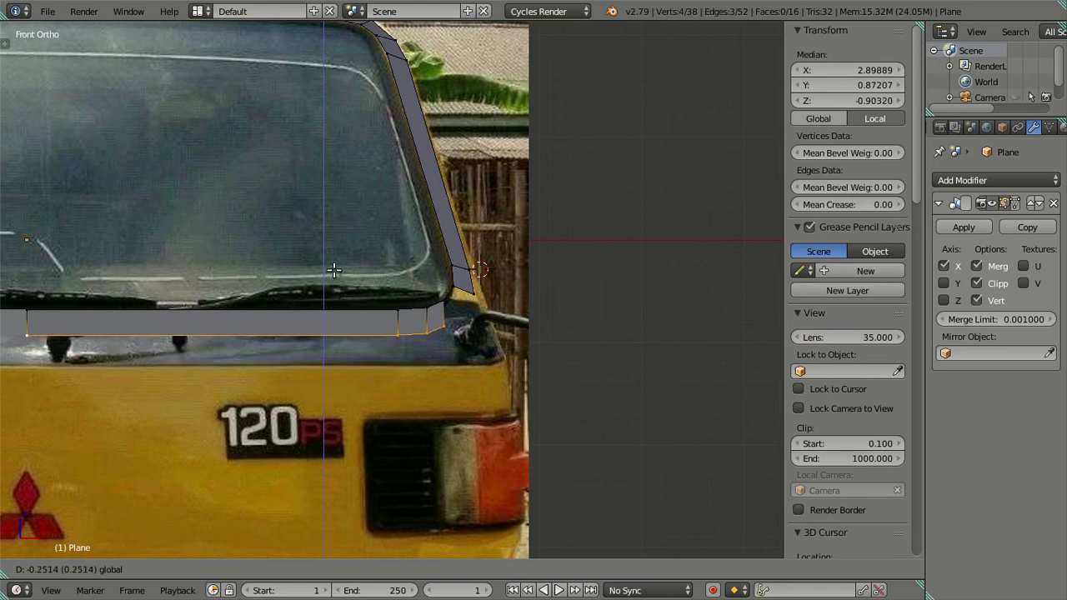
pyautogui.moveTo(333, 270); pyautogui.dragTo(340, 300)
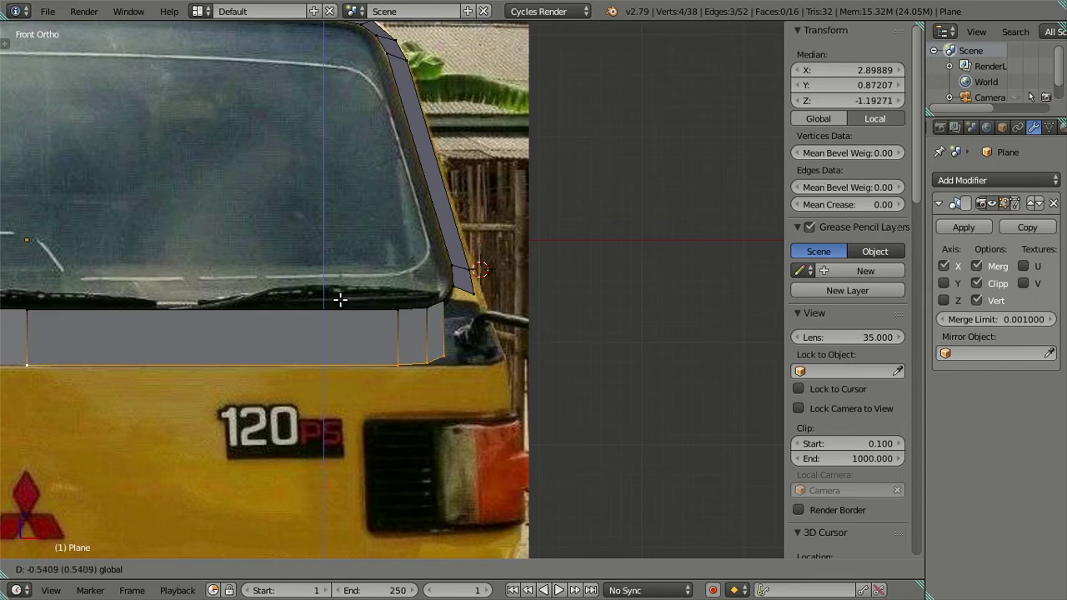
pyautogui.click(341, 301)
pyautogui.press('KP_3')
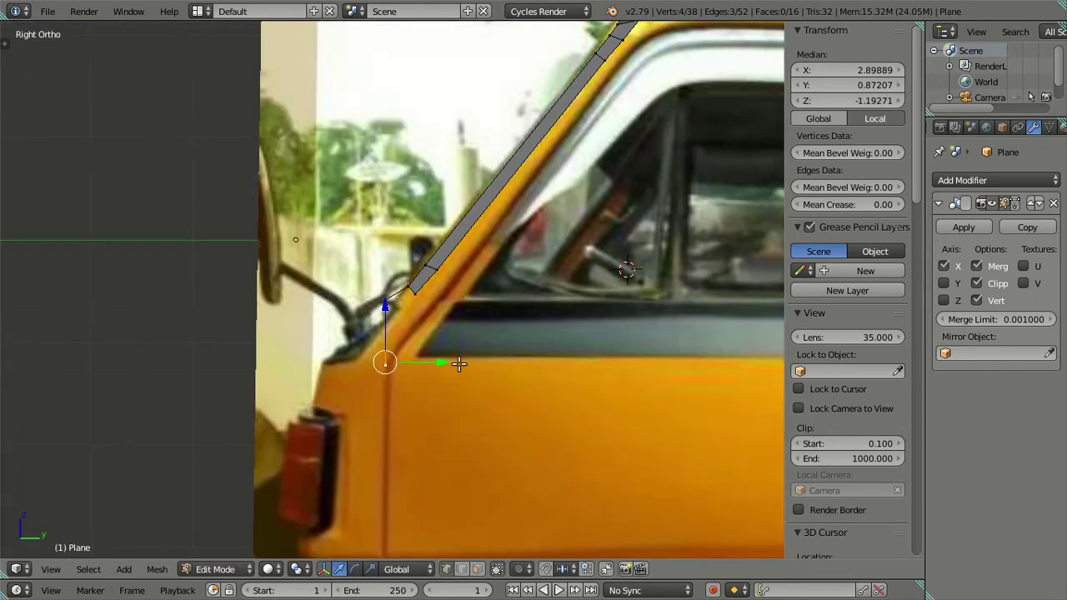
# In side view, slide the cowl's lower edge back along Y to follow the hood, then fine-tune its height
pyautogui.press('g')
pyautogui.press('y')
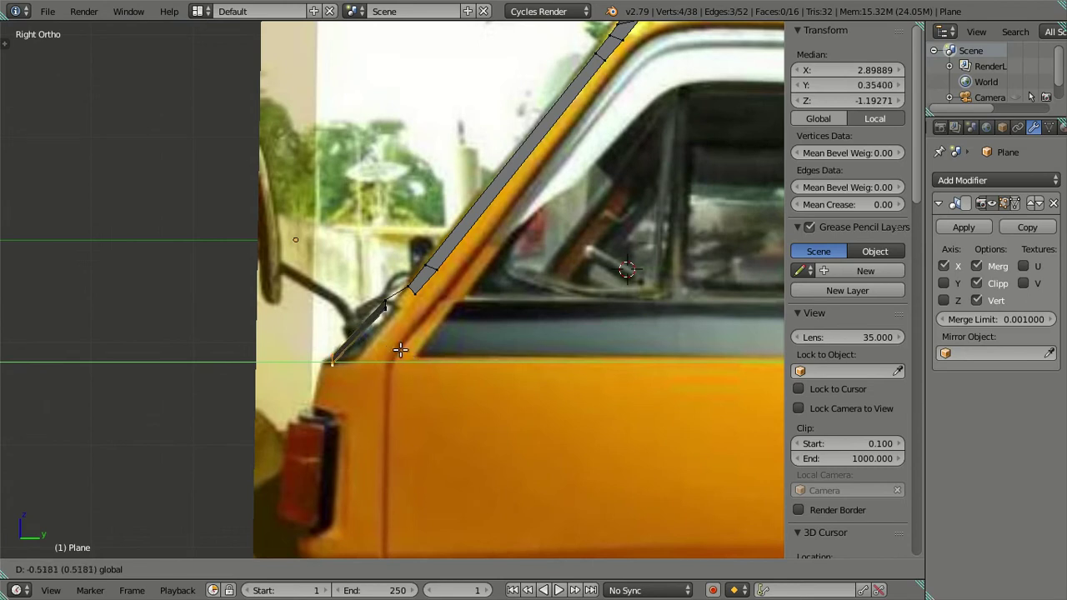
pyautogui.click(391, 351)
pyautogui.moveTo(305, 436)
pyautogui.mouseDown(button='middle')
pyautogui.moveTo(341, 468)
pyautogui.moveTo(302, 435)
pyautogui.mouseUp(button='middle')
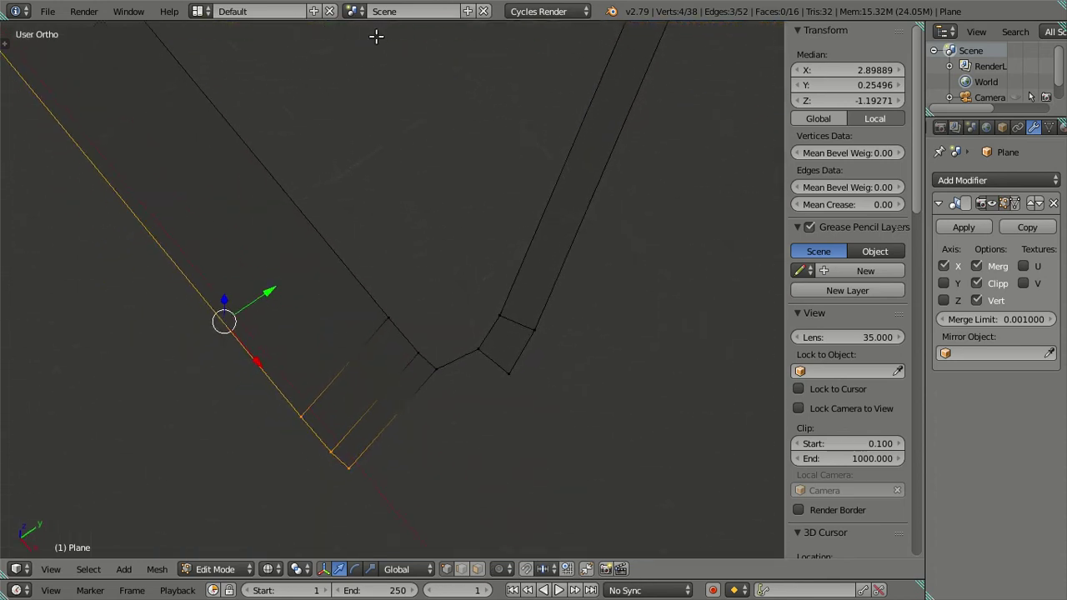
pyautogui.press('KP_3')
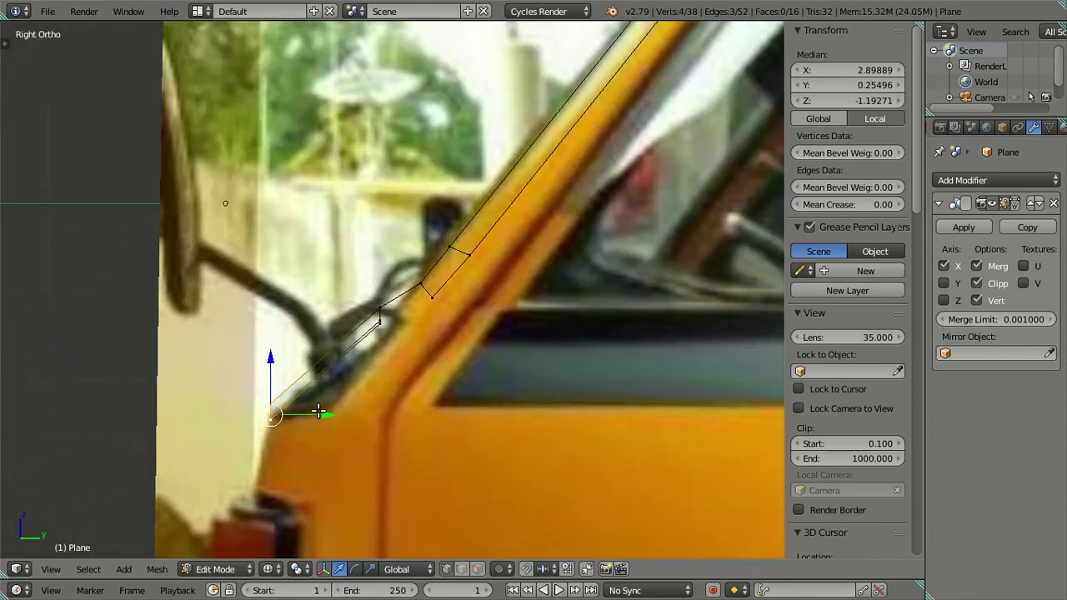
pyautogui.press('g')
pyautogui.press('y')
pyautogui.rightClick(325, 409)
pyautogui.press('g')
pyautogui.press('z')
pyautogui.click(272, 362)
# In front view, lower the cowl edge slightly so it settles on the hood line
pyautogui.press('KP_1')
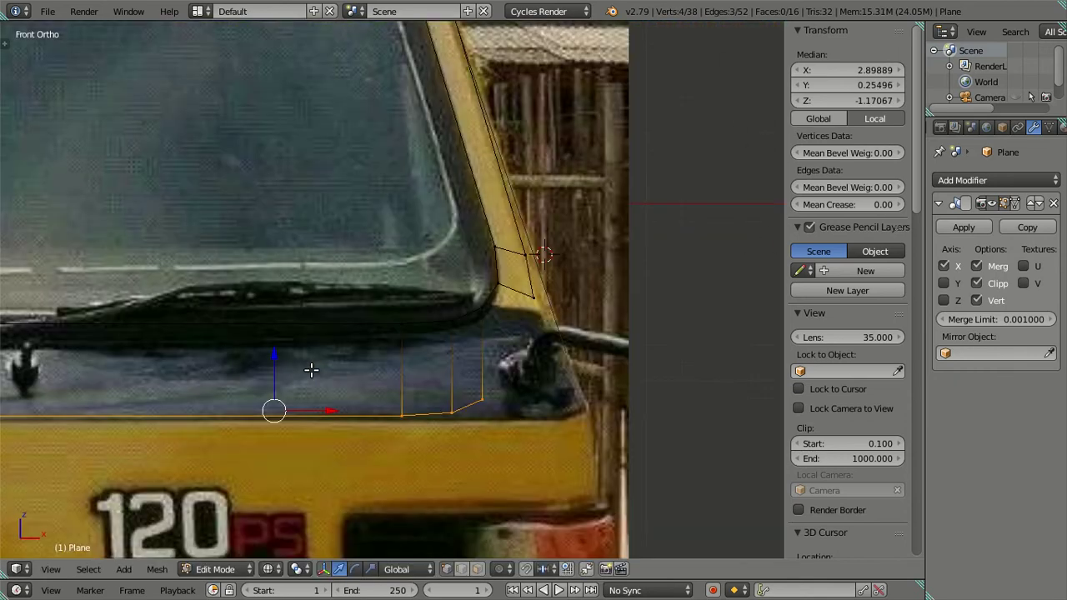
pyautogui.press('g')
pyautogui.press('z')
pyautogui.click(276, 357)
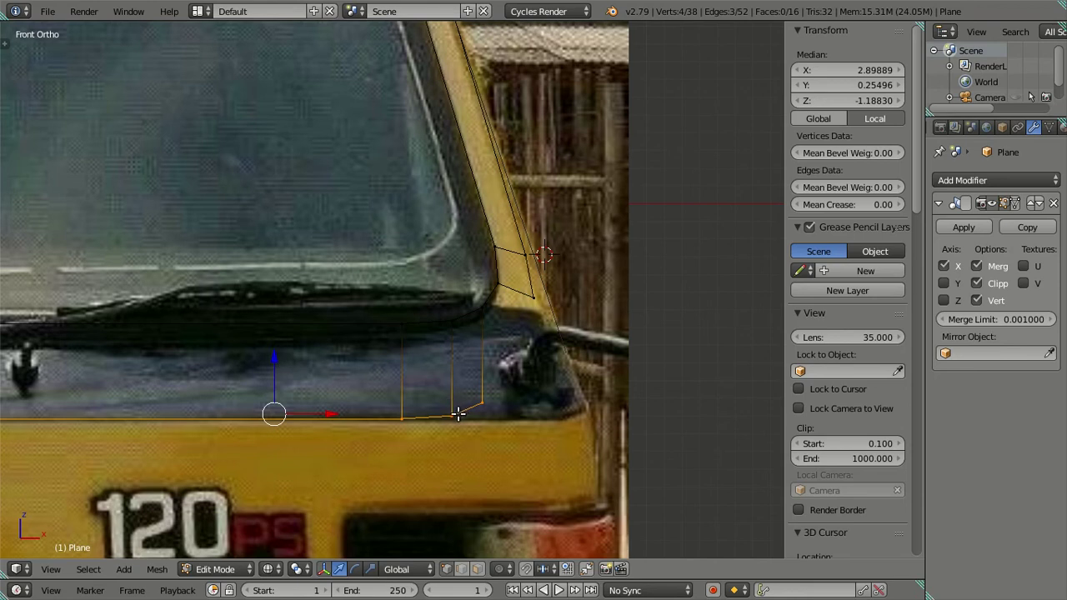
pyautogui.hotkey('ctrl', 'r')
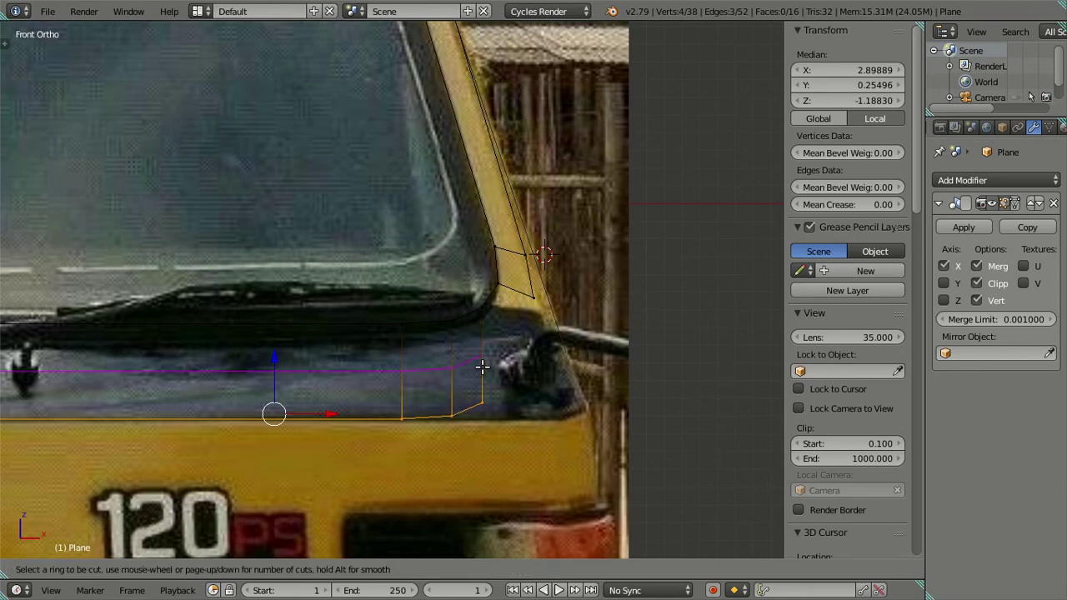
pyautogui.press('Escape')
# Slide the pillar-base vertex and its neighbour along Y to line up with the pillar in the side photo
pyautogui.press('KP_3')
pyautogui.press('z')
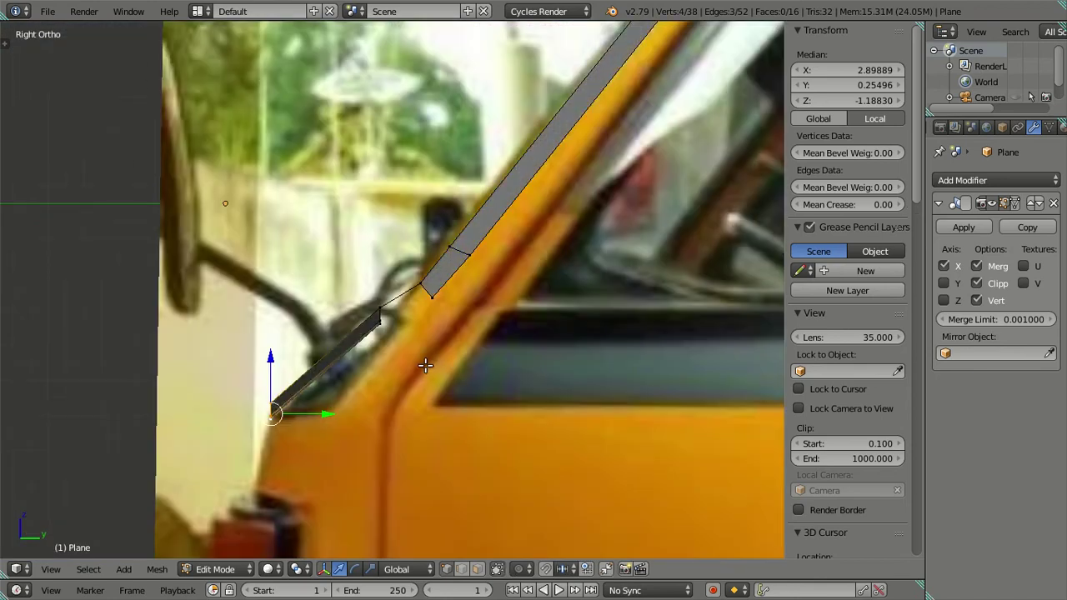
pyautogui.scroll(2, 387, 286)
pyautogui.rightClick(380, 316)
pyautogui.press('g')
pyautogui.press('y')
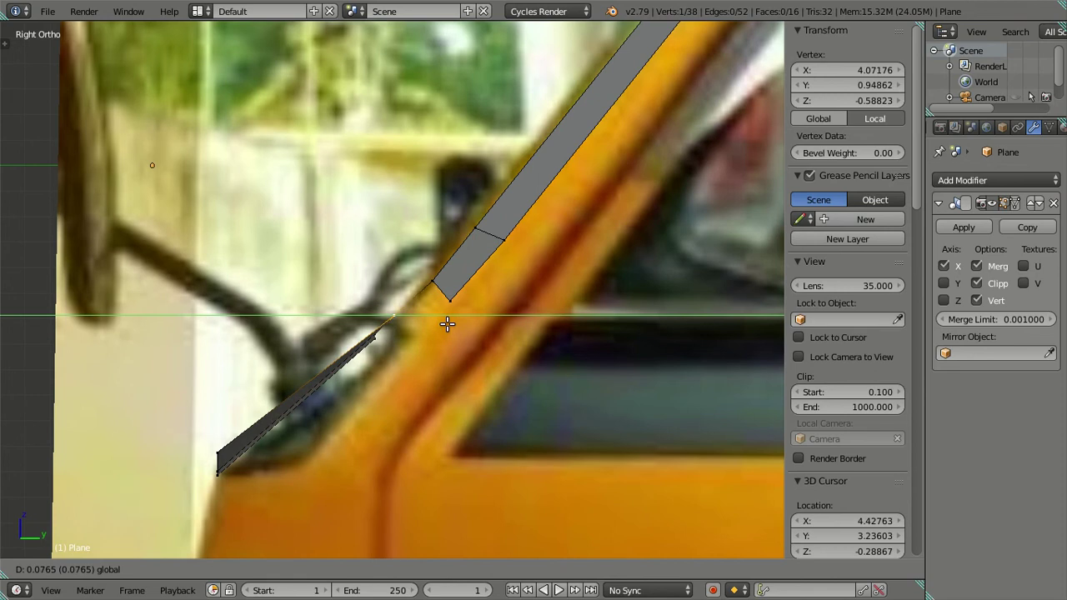
pyautogui.click(448, 323)
pyautogui.press('z')
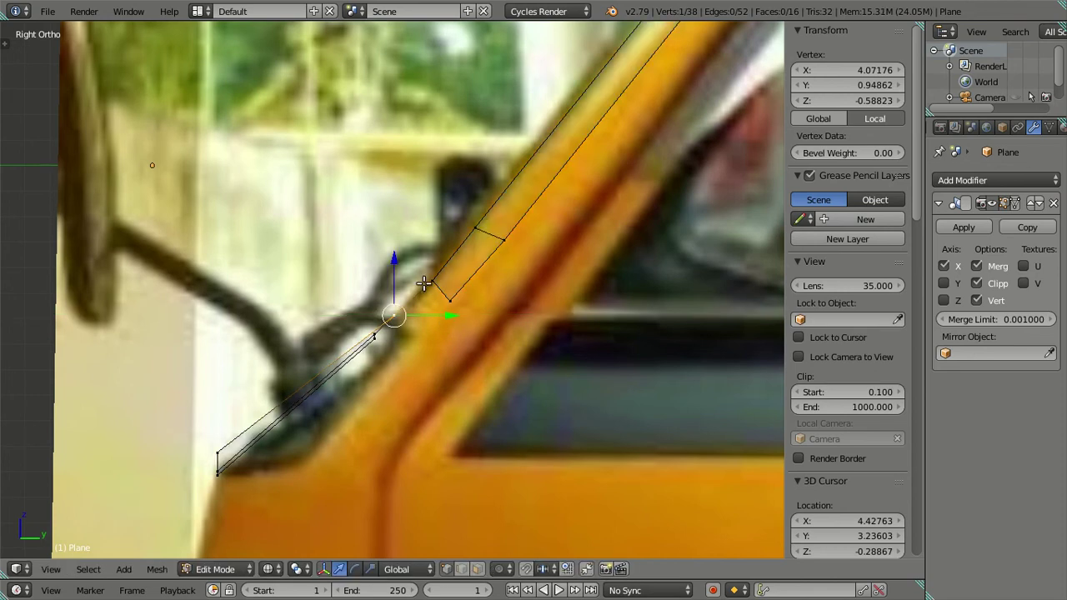
pyautogui.keyDown('shift'); pyautogui.rightClick(425, 283); pyautogui.keyUp('shift')
pyautogui.press('g')
pyautogui.press('y')
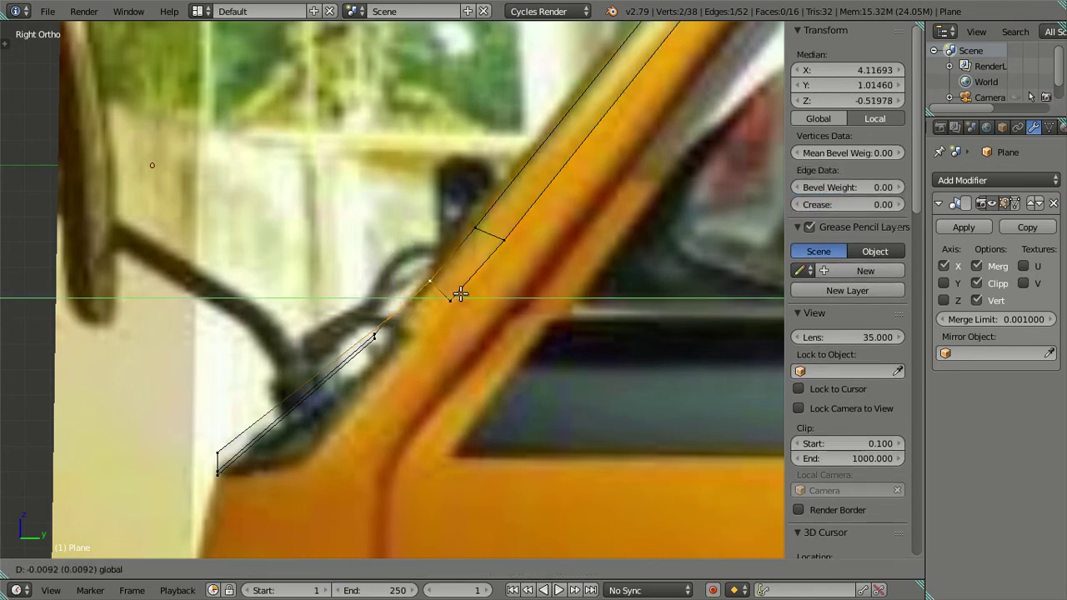
pyautogui.click(457, 292)
pyautogui.press('a')
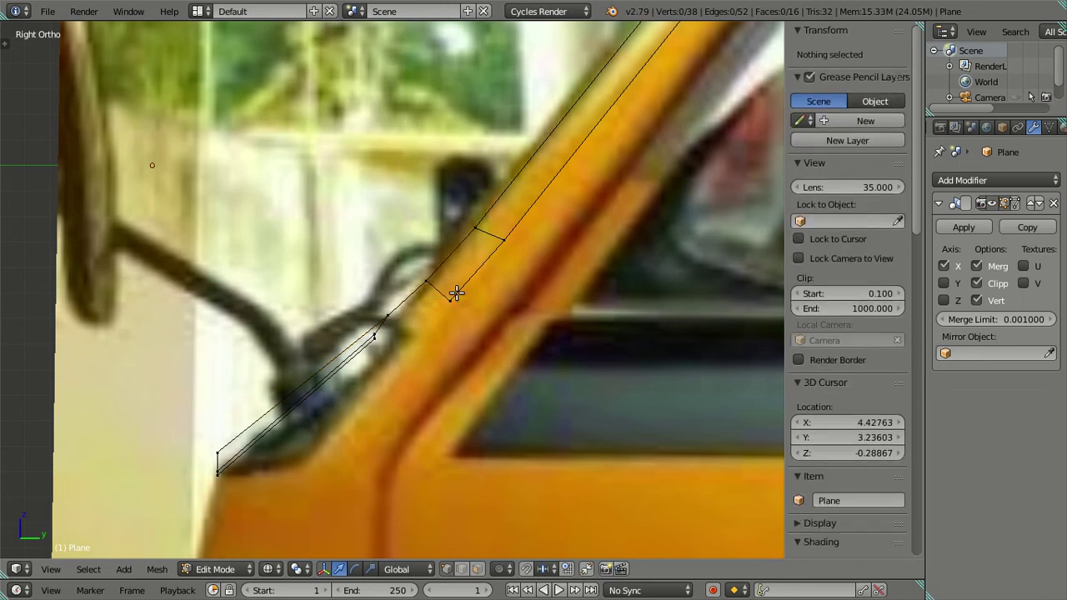
# Slide the cowl's top corner vertex along Y to meet the pillar base
pyautogui.press('z')
pyautogui.press('z')
pyautogui.scroll(1, 408, 315)
pyautogui.rightClick(389, 327)
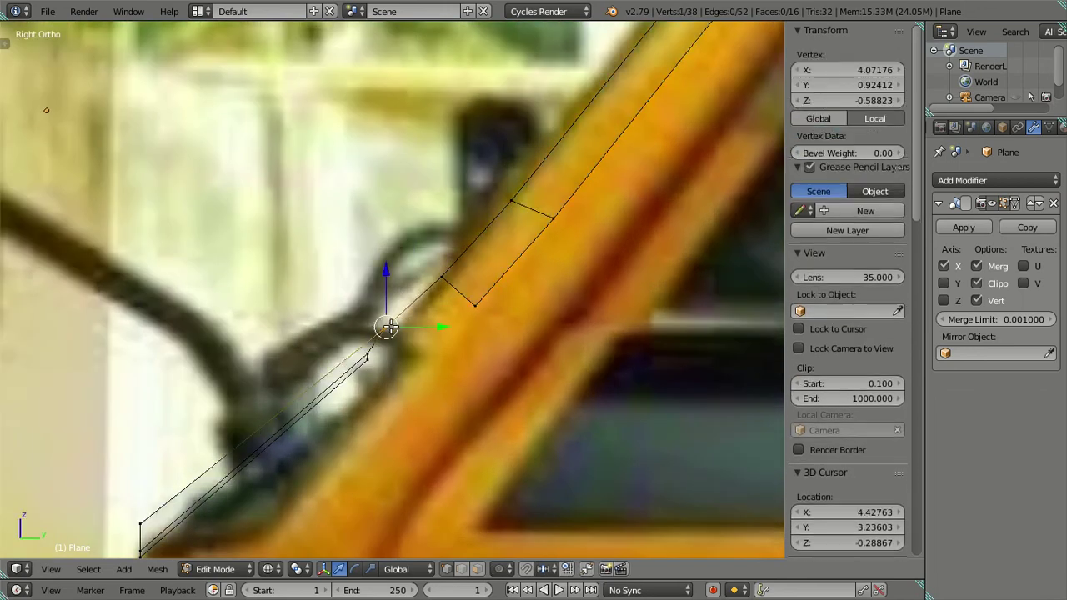
pyautogui.press('g')
pyautogui.press('y')
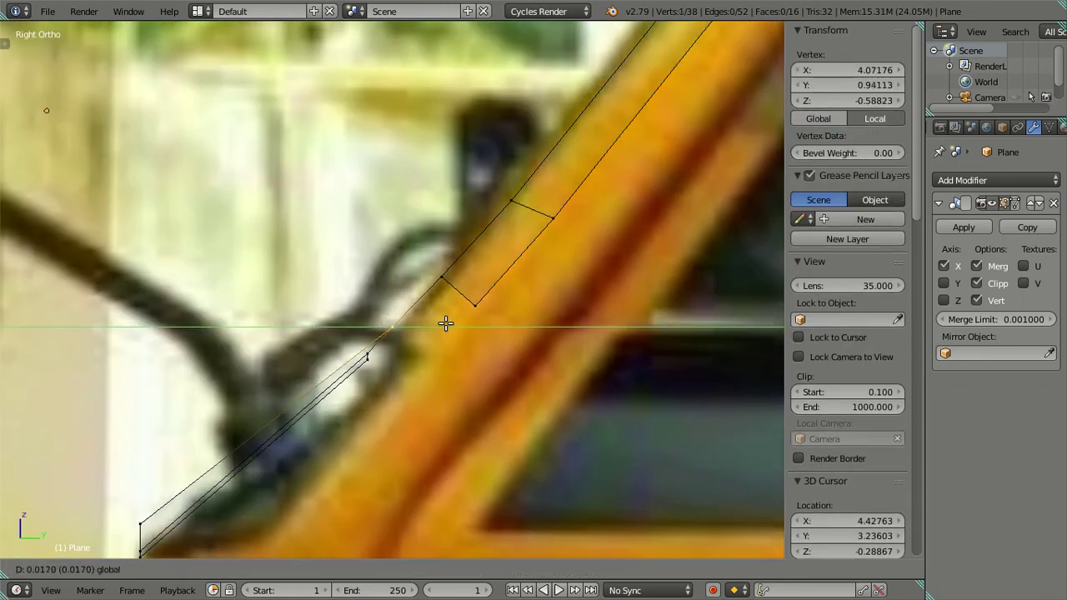
pyautogui.click(446, 324)
pyautogui.press('a')
pyautogui.press('z')
pyautogui.press('z')
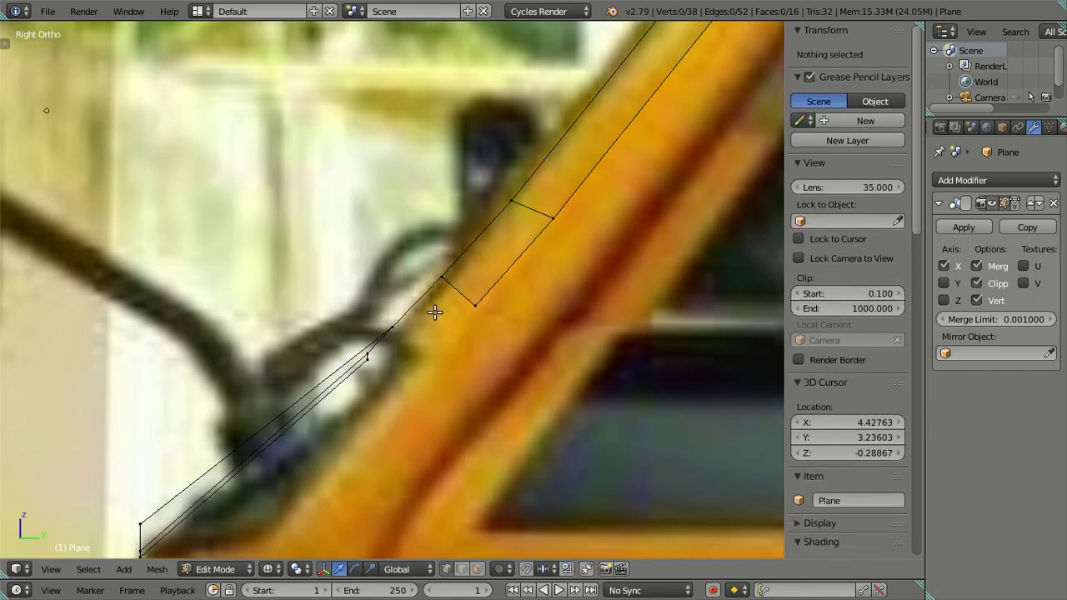
pyautogui.press('z')
pyautogui.moveTo(393, 334)
pyautogui.mouseDown(button='middle')
pyautogui.moveTo(405, 382)
pyautogui.moveTo(548, 395)
pyautogui.moveTo(624, 298)
pyautogui.moveTo(550, 296)
pyautogui.moveTo(500, 317)
pyautogui.moveTo(553, 374)
pyautogui.moveTo(595, 452)
pyautogui.mouseUp(button='middle')
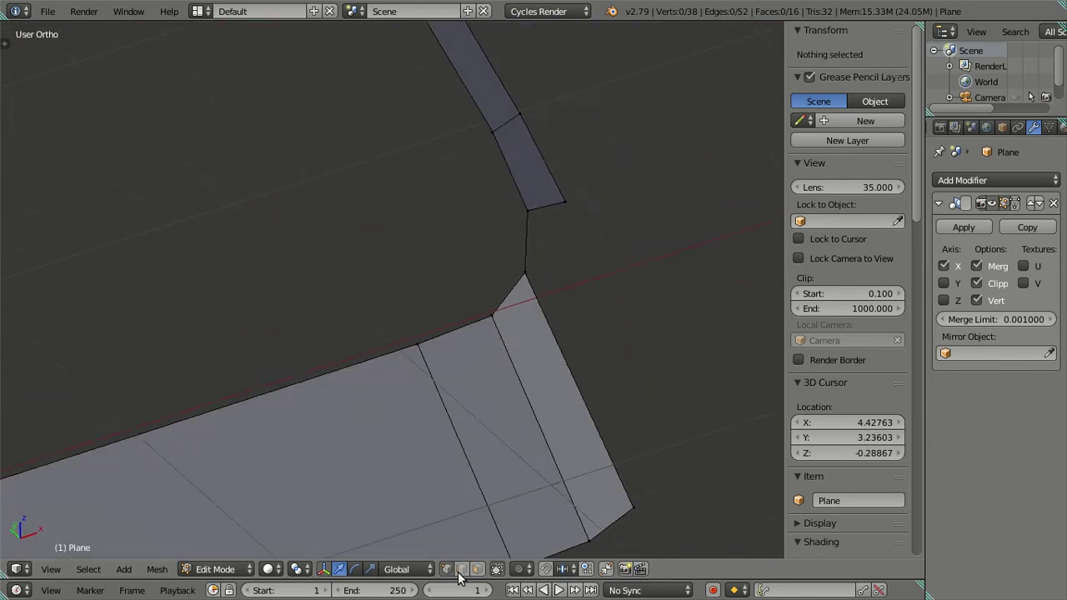
# Delete the stray face at the lower cowl corner
pyautogui.rightClick(532, 388)
pyautogui.press('x')
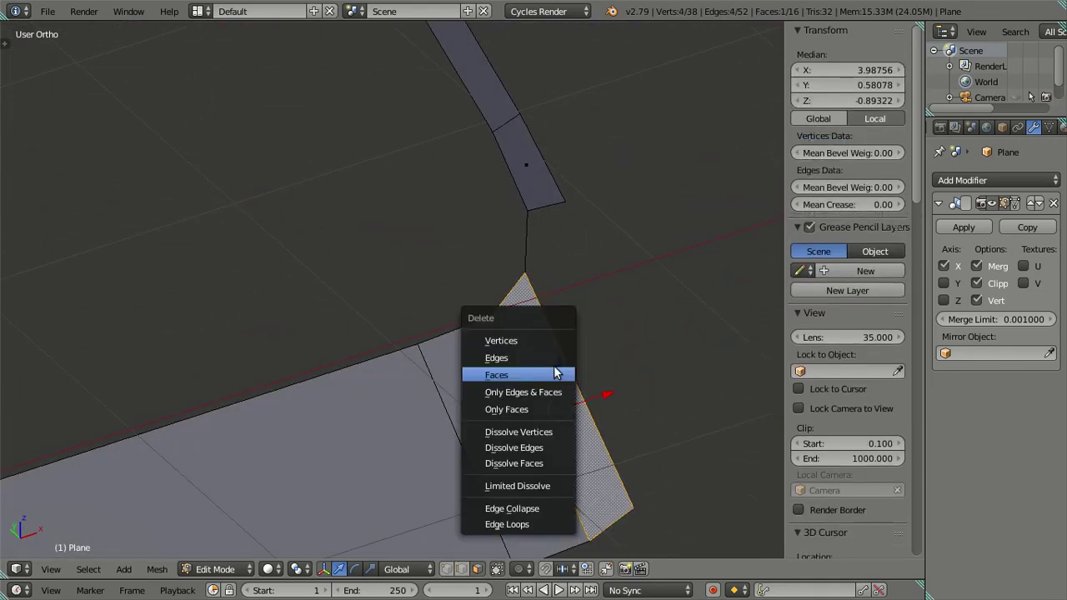
pyautogui.click(532, 357)
pyautogui.moveTo(647, 440)
pyautogui.mouseDown(button='middle')
pyautogui.moveTo(593, 305)
pyautogui.moveTo(569, 315)
pyautogui.moveTo(552, 422)
pyautogui.mouseUp(button='middle')
pyautogui.moveTo(453, 543)
pyautogui.mouseDown(button='middle')
pyautogui.moveTo(424, 438)
pyautogui.moveTo(340, 381)
pyautogui.mouseUp(button='middle')
# Try repositioning the cowl's lower corner vertex, then undo the move
pyautogui.rightClick(340, 381)
pyautogui.click(800, 86)
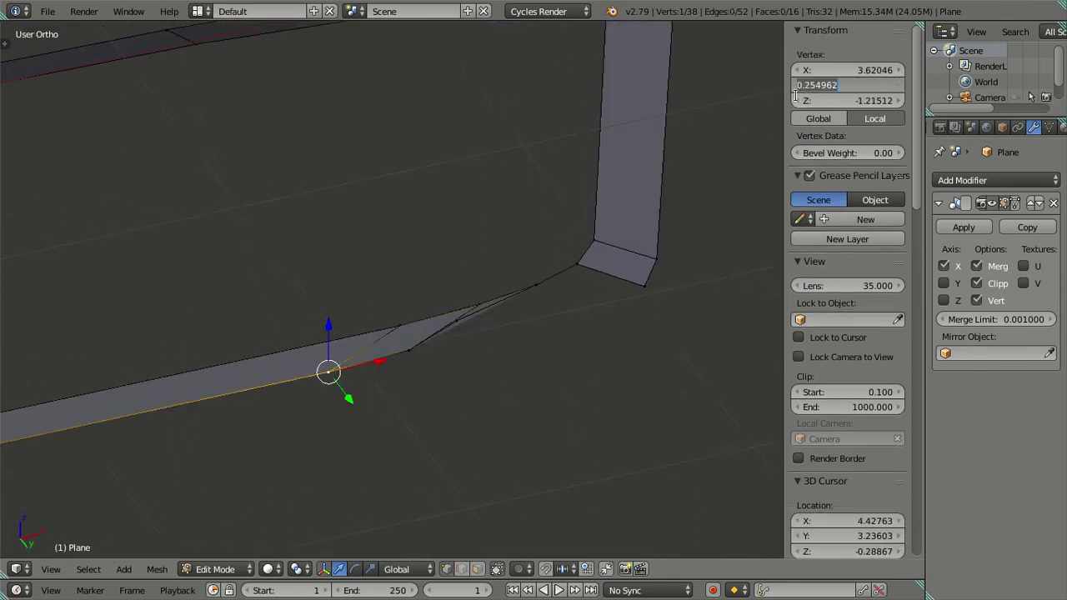
pyautogui.press('Return')
pyautogui.press('g')
pyautogui.press('g')
pyautogui.click(448, 357)
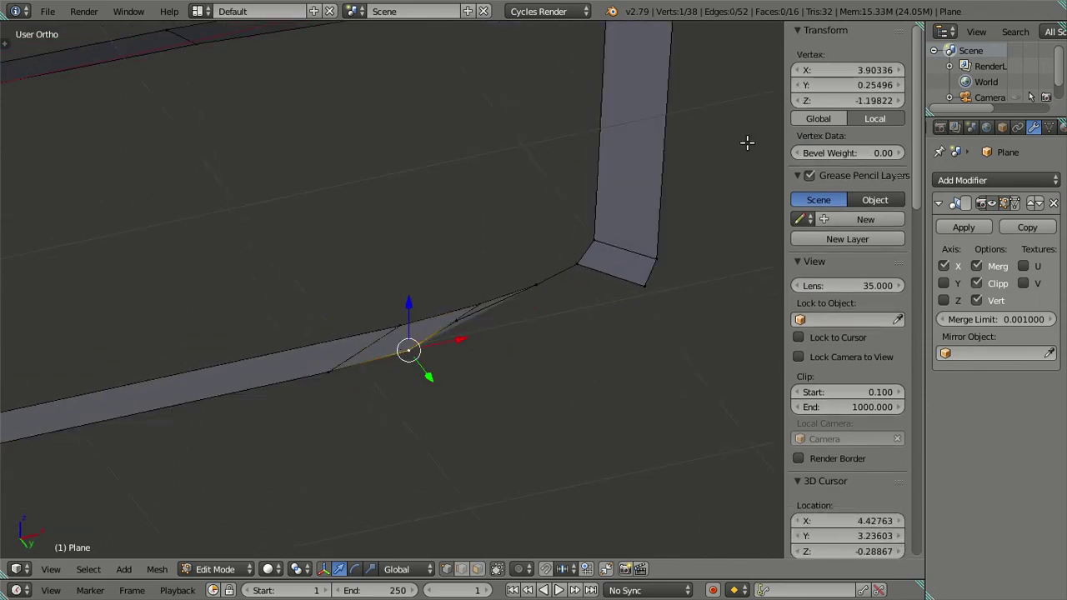
pyautogui.moveTo(748, 188); pyautogui.dragTo(725, 135, button='middle')
pyautogui.hotkey('ctrl', 'z')
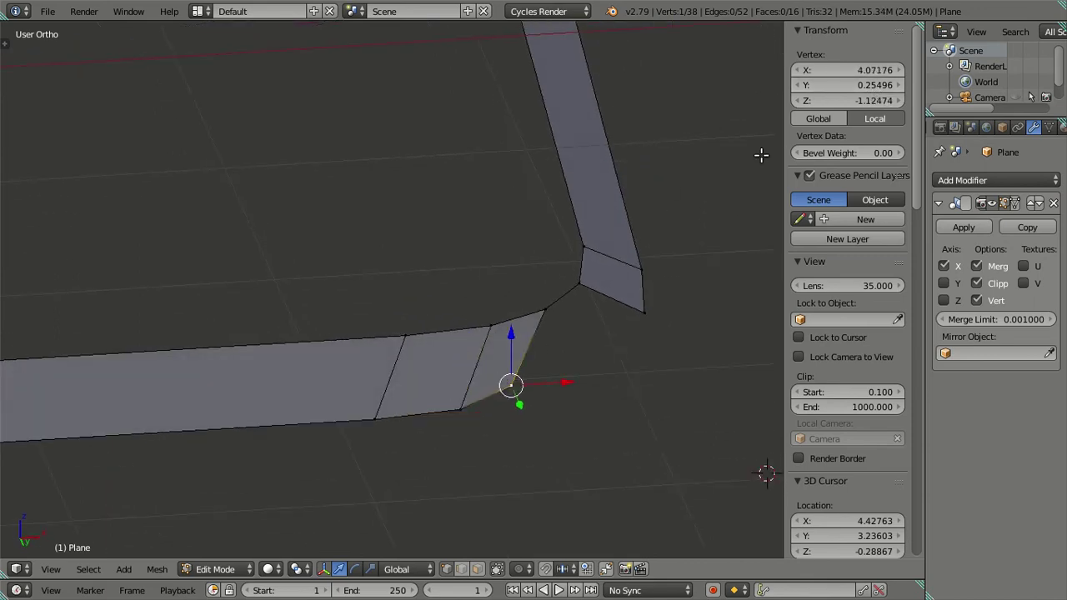
pyautogui.moveTo(545, 255)
pyautogui.mouseDown(button='middle')
pyautogui.moveTo(536, 321)
pyautogui.moveTo(329, 281)
pyautogui.moveTo(358, 295)
pyautogui.moveTo(342, 361)
pyautogui.mouseUp(button='middle')
# In front view, drop the corner vertex onto the cowl's lower corner
pyautogui.press('KP_3')
pyautogui.moveTo(350, 421)
pyautogui.keyDown('shift'); pyautogui.mouseDown(button='middle')
pyautogui.moveTo(368, 358)
pyautogui.moveTo(376, 428)
pyautogui.moveTo(495, 442)
pyautogui.moveTo(539, 426)
pyautogui.moveTo(409, 369)
pyautogui.moveTo(395, 379)
pyautogui.moveTo(529, 507)
pyautogui.moveTo(543, 467)
pyautogui.moveTo(515, 392)
pyautogui.moveTo(484, 353)
pyautogui.mouseUp(button='middle'); pyautogui.keyUp('shift')
pyautogui.press('KP_1')
pyautogui.press('g')
pyautogui.click(389, 357)
pyautogui.press('g')
pyautogui.click(389, 357)
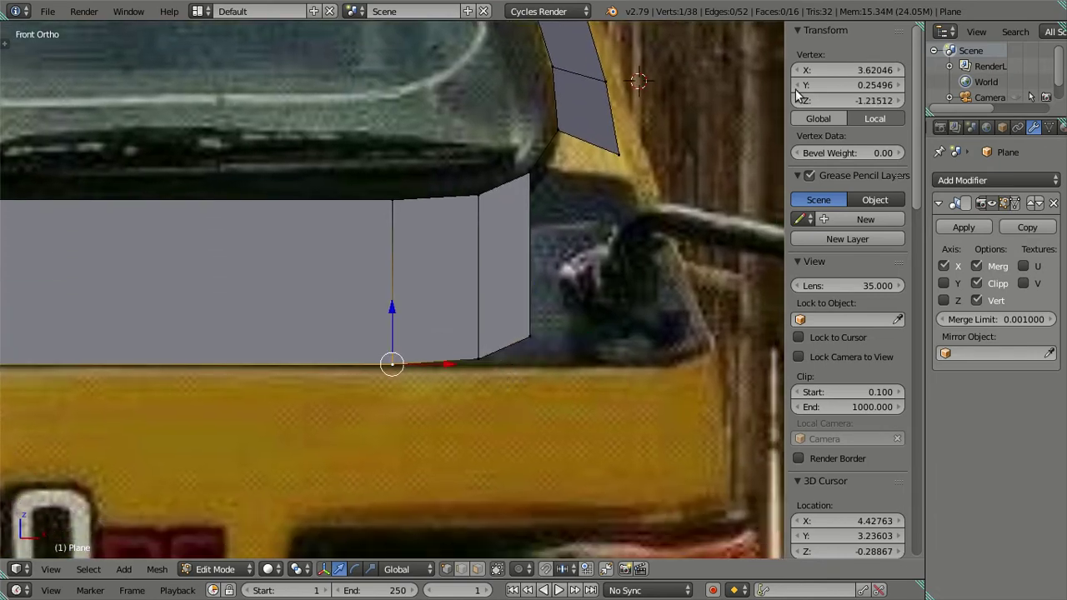
pyautogui.click(827, 86)
pyautogui.press('Return')
# Copy the bottom vertex's Z height onto the outer corner vertex, then start a loop cut
pyautogui.rightClick(486, 353)
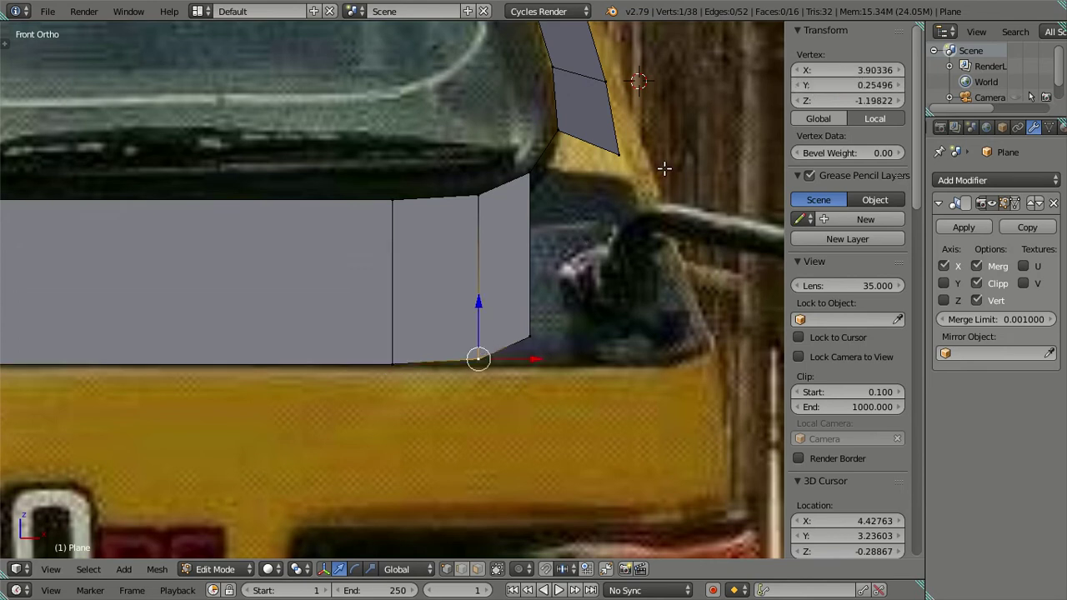
pyautogui.moveTo(548, 220)
pyautogui.mouseDown(button='middle')
pyautogui.moveTo(538, 281)
pyautogui.moveTo(426, 231)
pyautogui.moveTo(368, 265)
pyautogui.moveTo(364, 291)
pyautogui.moveTo(350, 274)
pyautogui.moveTo(479, 284)
pyautogui.moveTo(516, 267)
pyautogui.mouseUp(button='middle')
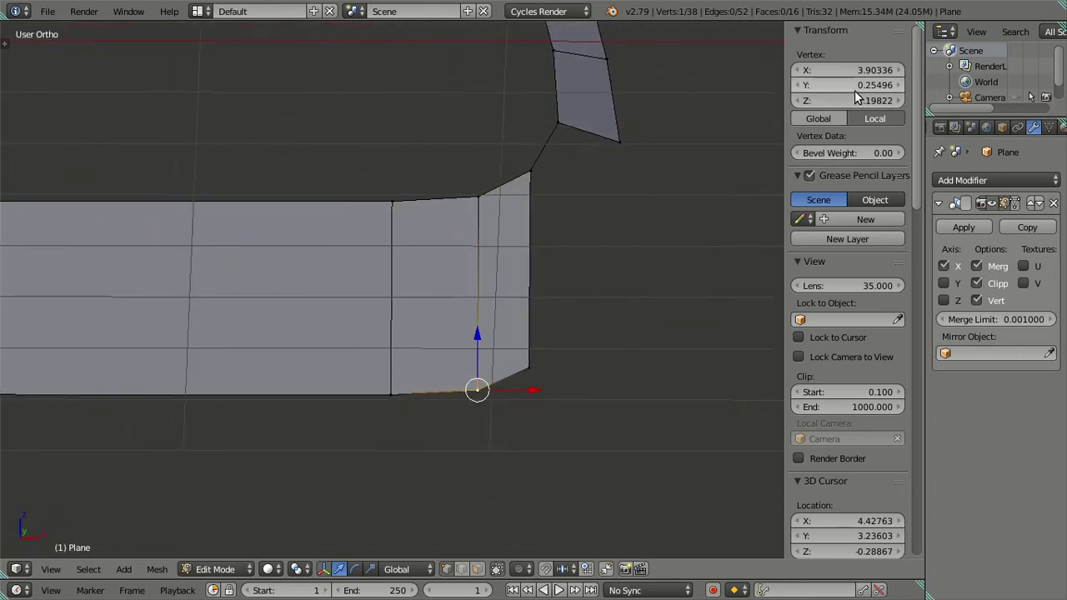
pyautogui.rightClick(553, 346)
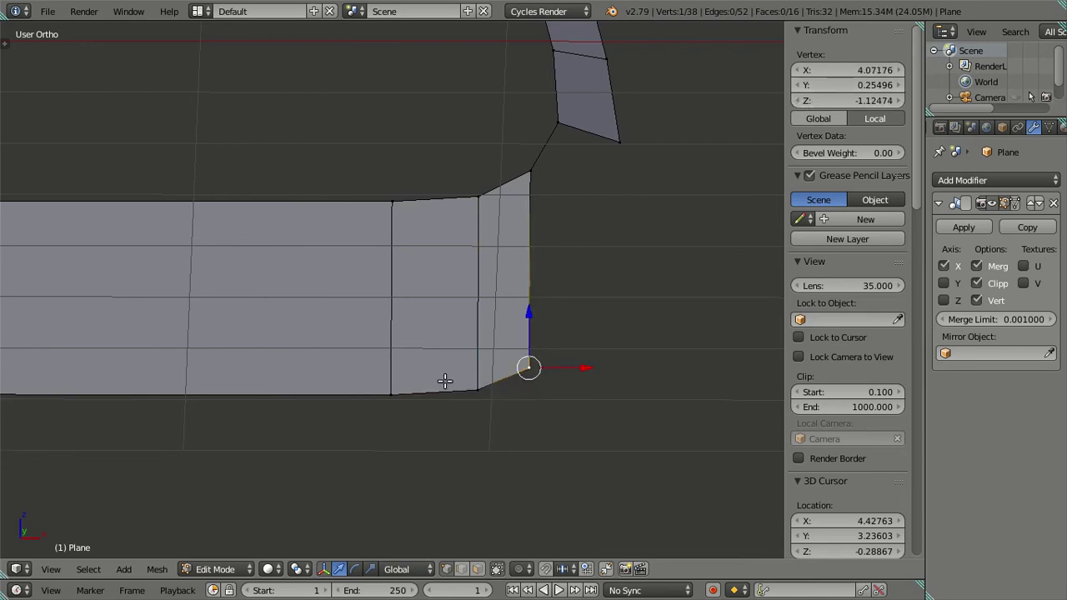
pyautogui.rightClick(480, 389)
pyautogui.rightClick(415, 379)
pyautogui.click(841, 100)
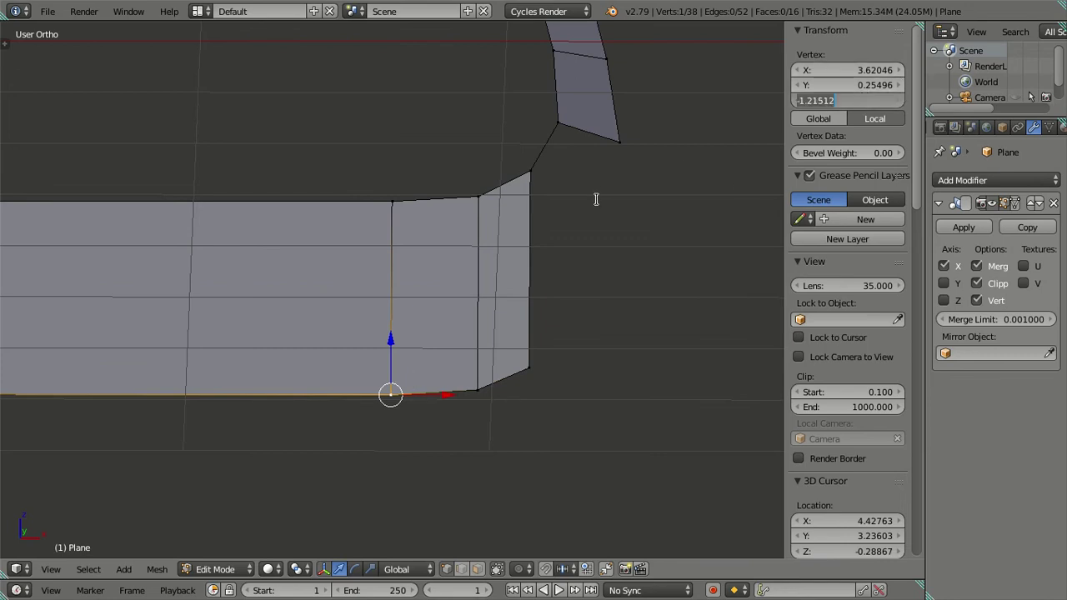
pyautogui.press('Escape')
pyautogui.rightClick(486, 370)
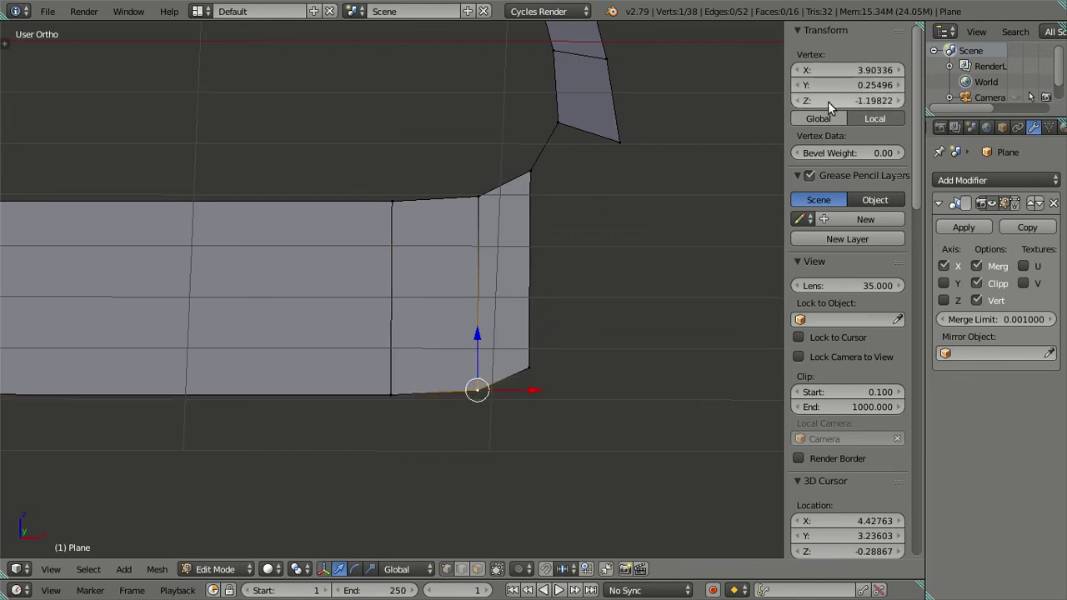
pyautogui.rightClick(557, 357)
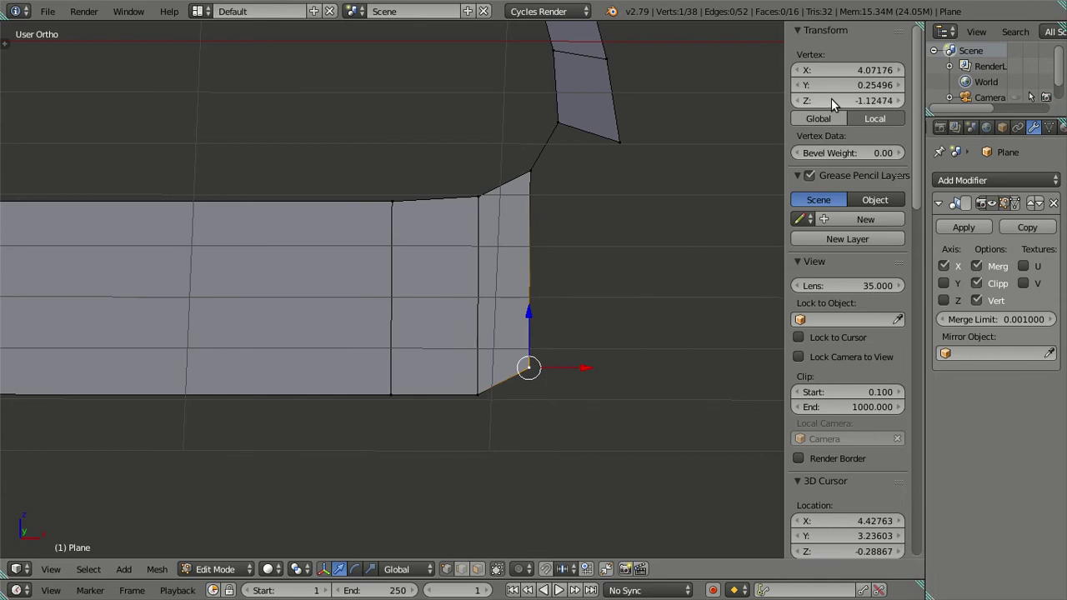
pyautogui.write('-1.21512')
pyautogui.hotkey('ctrl', 'r')
# Place a centred loop cut across the cowl strip
pyautogui.click(500, 320)
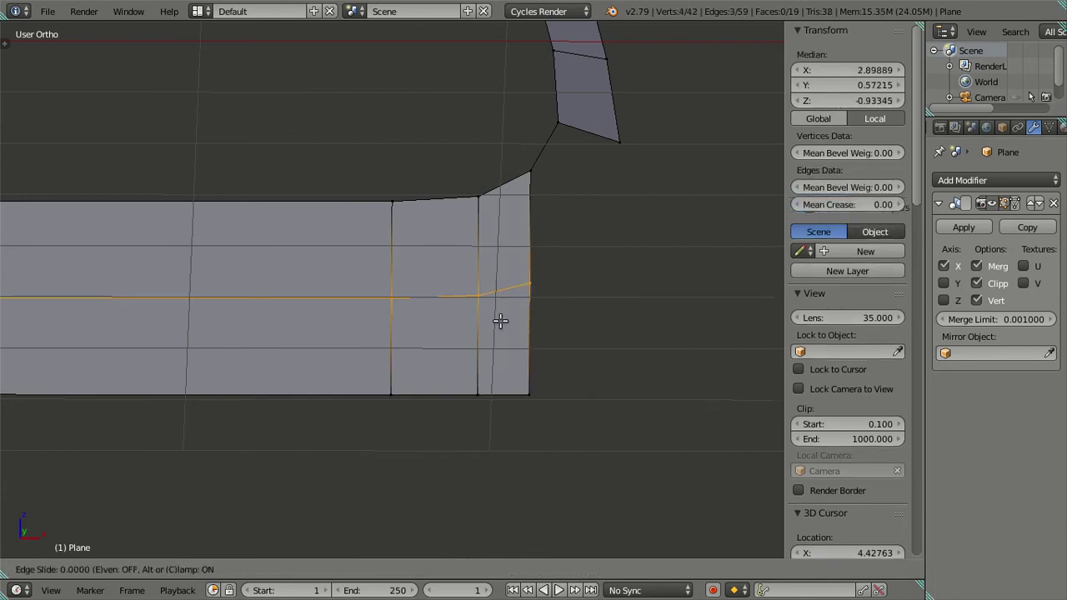
pyautogui.rightClick(528, 317)
pyautogui.moveTo(528, 317)
pyautogui.mouseDown(button='middle')
pyautogui.moveTo(605, 259)
pyautogui.moveTo(485, 357)
pyautogui.mouseUp(button='middle')
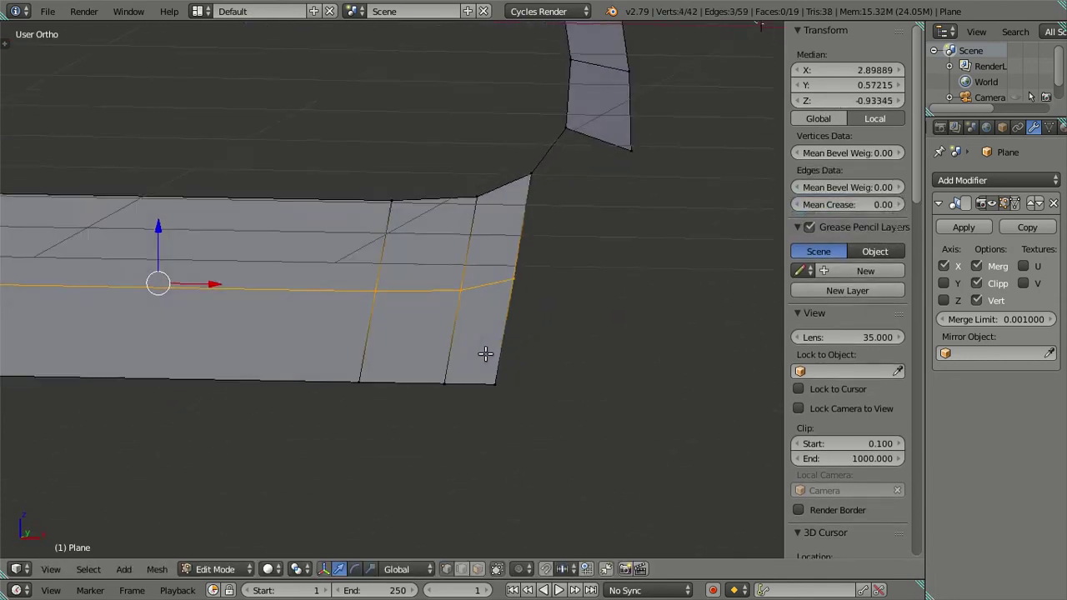
# Delete the two faces at the cowl's lower end
pyautogui.press('a')
pyautogui.rightClick(425, 349)
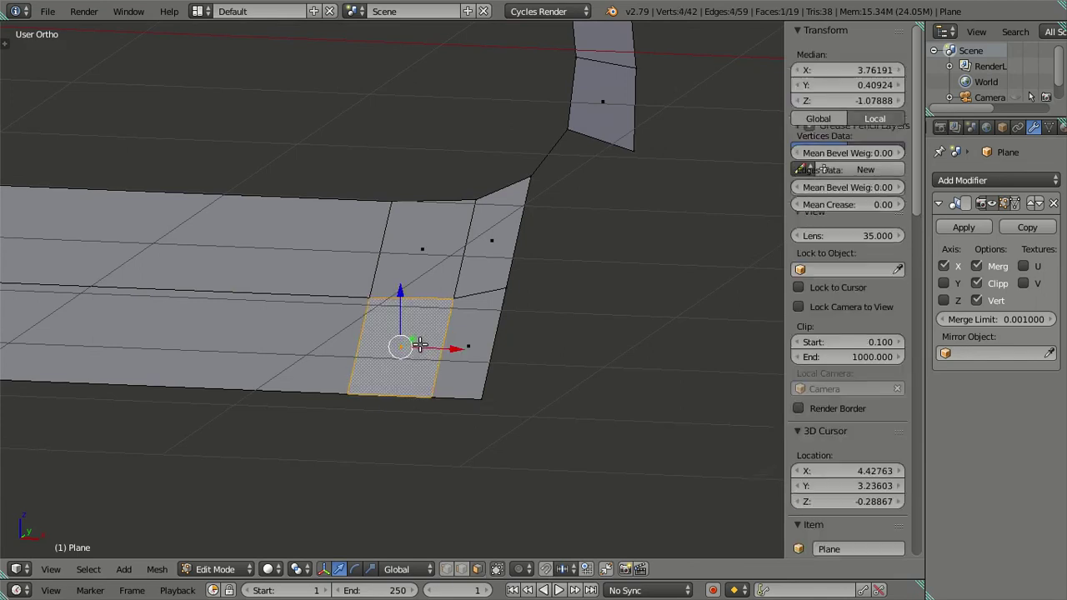
pyautogui.rightClick(456, 340)
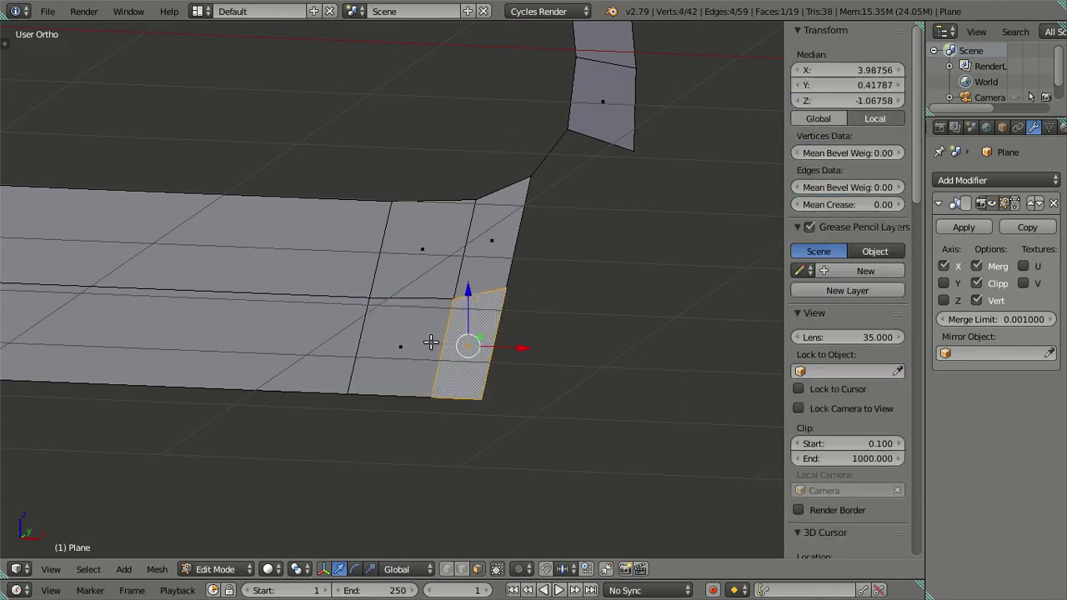
pyautogui.keyDown('shift'); pyautogui.rightClick(430, 342); pyautogui.keyUp('shift')
pyautogui.press('x')
pyautogui.click(554, 310)
pyautogui.moveTo(552, 305)
pyautogui.mouseDown(button='middle')
pyautogui.moveTo(465, 386)
pyautogui.moveTo(369, 285)
pyautogui.moveTo(388, 310)
pyautogui.moveTo(457, 287)
pyautogui.moveTo(428, 470)
pyautogui.mouseUp(button='middle')
pyautogui.moveTo(434, 427); pyautogui.dragTo(388, 385, button='middle')
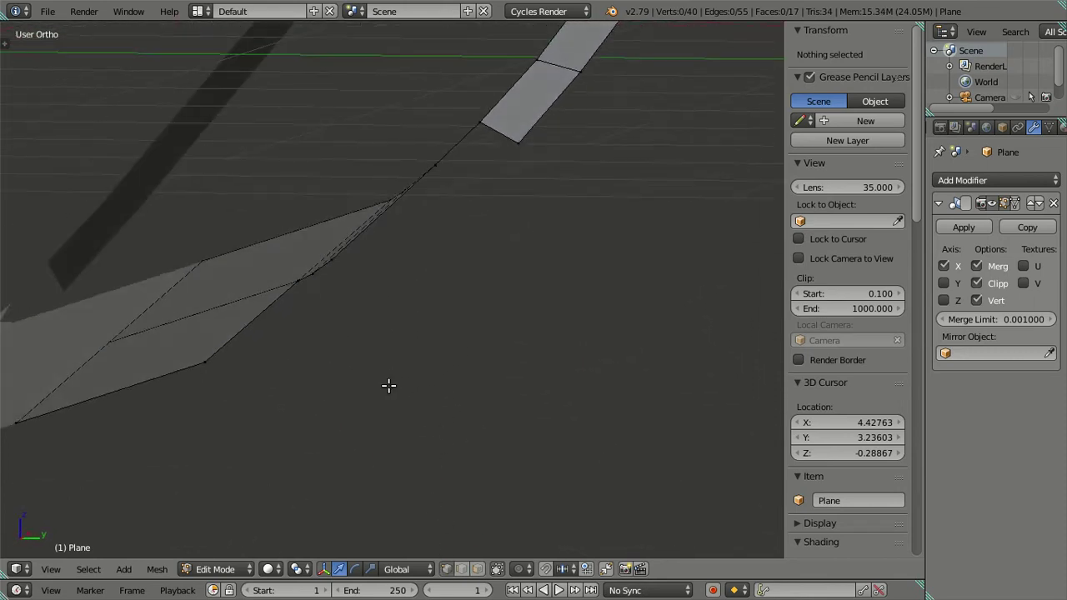
# In right side wireframe view, circle-select vertices along the cowl's lower edge
pyautogui.press('KP_3')
pyautogui.scroll(2, 374, 317)
pyautogui.scroll(2, 349, 214)
pyautogui.scroll(2, 338, 369)
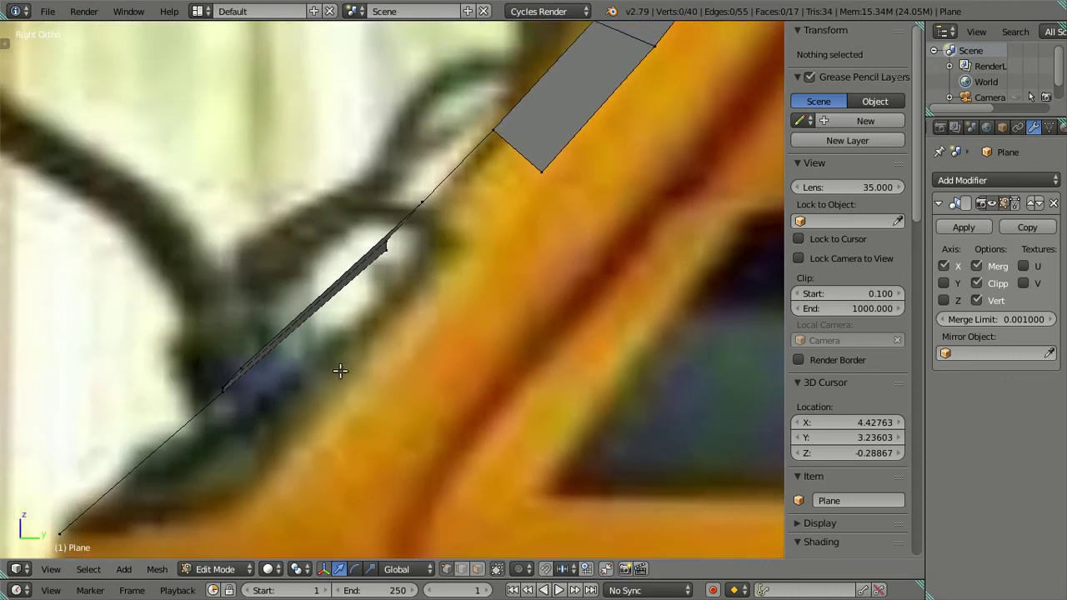
pyautogui.scroll(2, 367, 328)
pyautogui.scroll(2, 331, 393)
pyautogui.scroll(2, 334, 371)
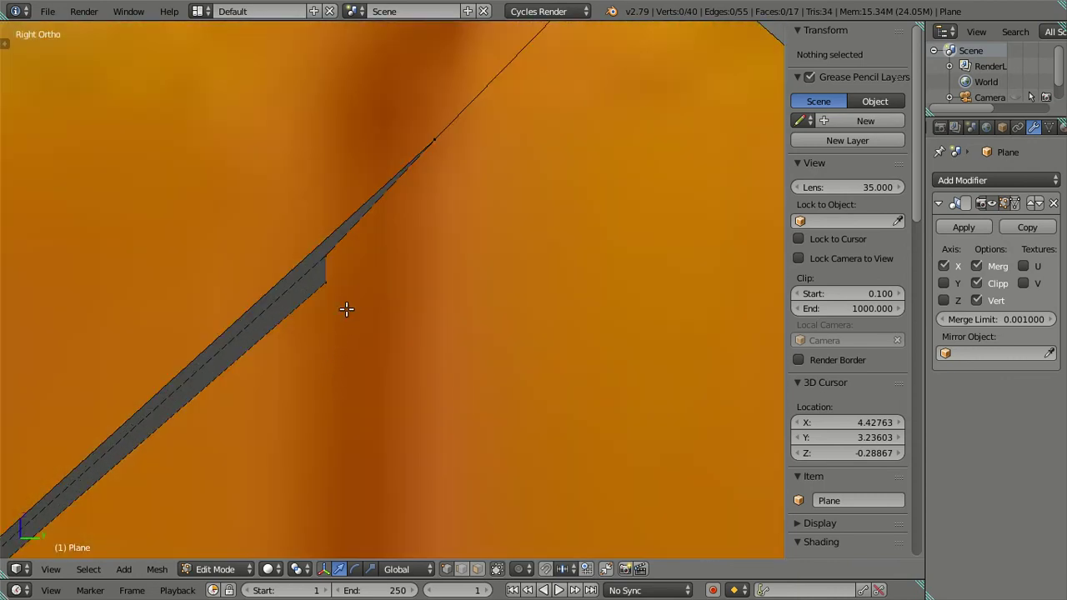
pyautogui.press('z')
pyautogui.press('c')
pyautogui.click(336, 303)
pyautogui.press('Escape')
pyautogui.scroll(-3, 342, 317)
pyautogui.scroll(-1, 351, 326)
pyautogui.scroll(-2, 353, 326)
pyautogui.scroll(1, 353, 326)
pyautogui.scroll(3, 350, 327)
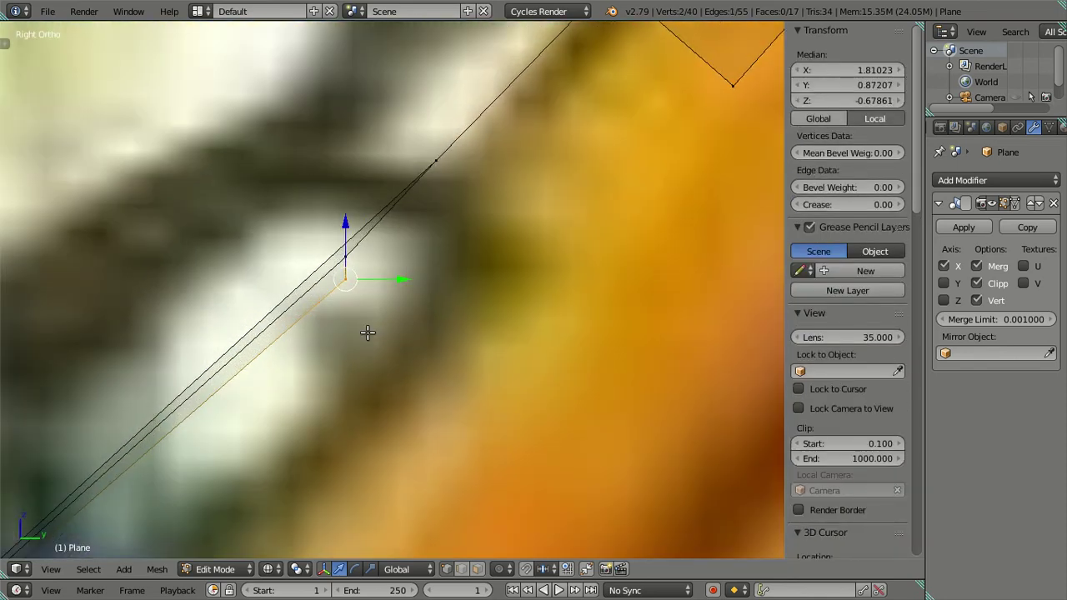
pyautogui.scroll(-3, 368, 333)
pyautogui.press('z')
pyautogui.moveTo(370, 328); pyautogui.dragTo(409, 369, button='middle')
pyautogui.press('a')
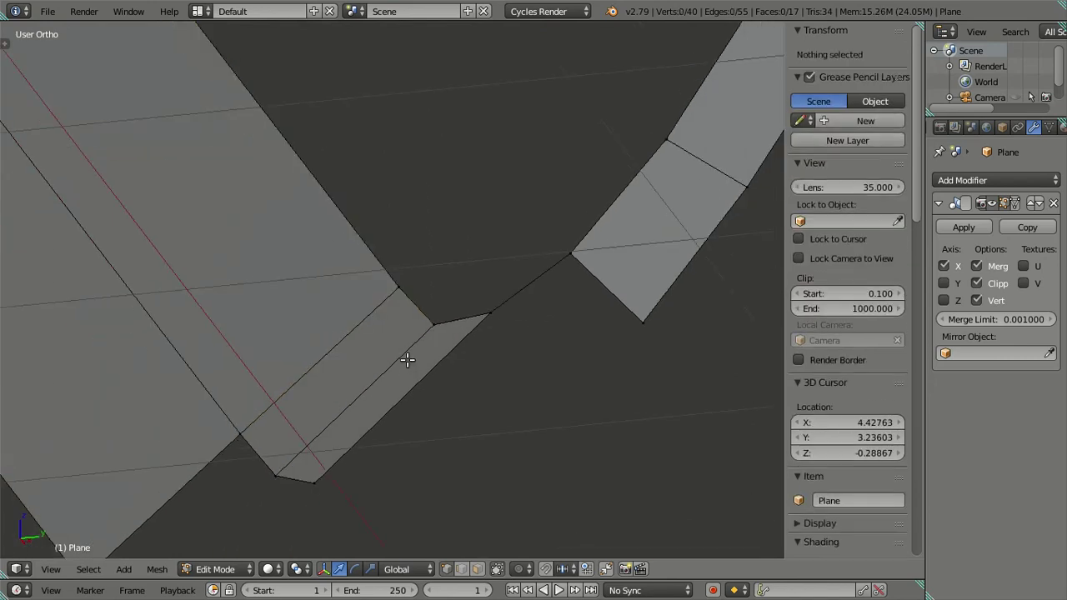
# Undo the face deletion and the loop cut
pyautogui.hotkey('ctrl', 'z')
pyautogui.press('a')
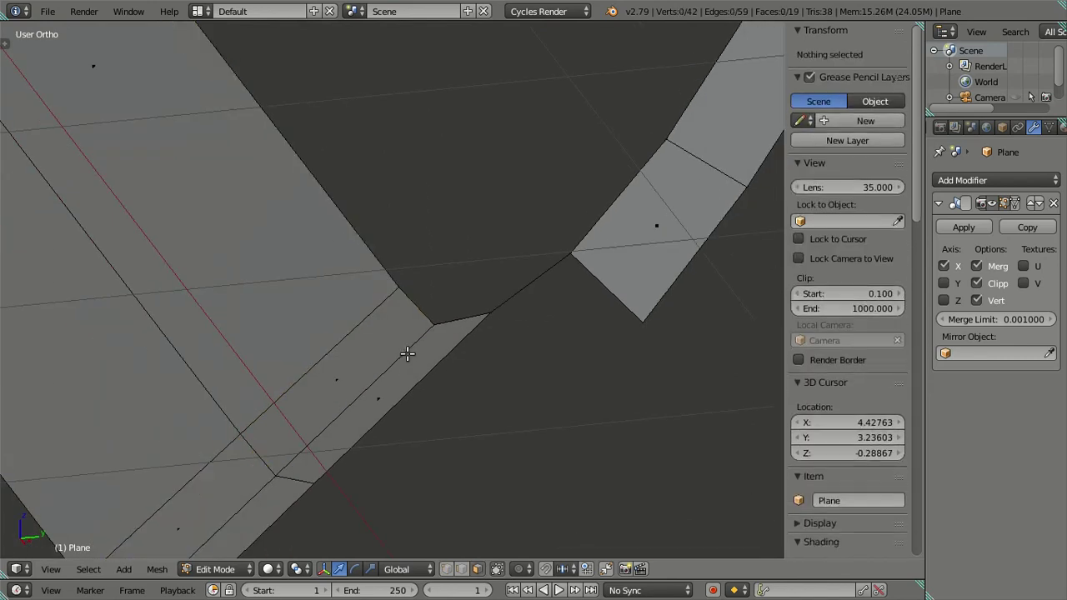
pyautogui.hotkey('ctrl', 'z')
pyautogui.hotkey('ctrl', 'z')
# In right side view, circle-select the lower edge vertices and shift them along Y
pyautogui.press('KP_3')
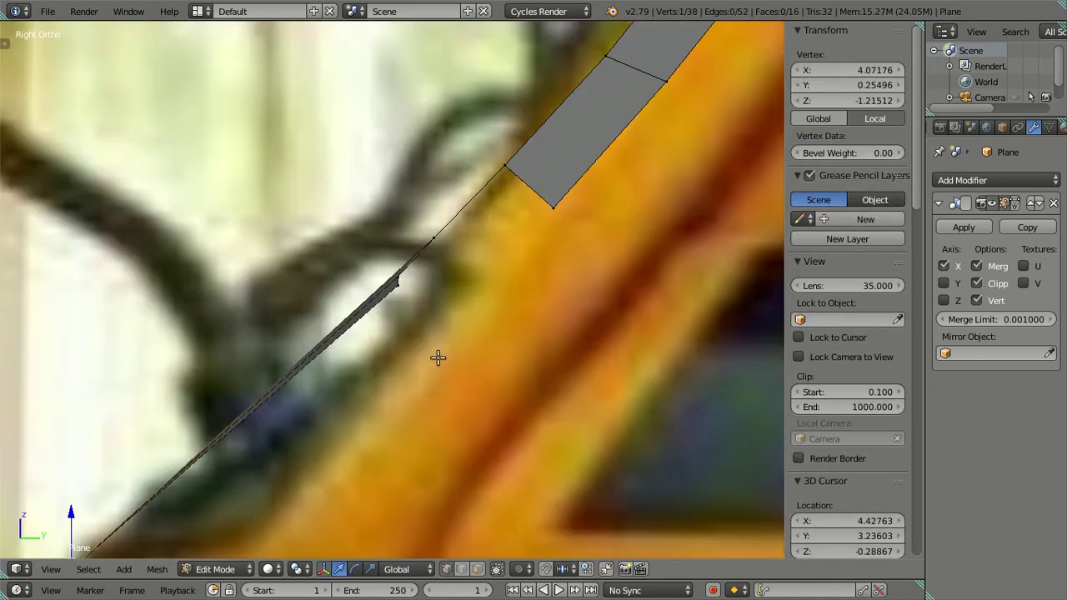
pyautogui.scroll(2, 413, 338)
pyautogui.press('z')
pyautogui.scroll(3, 421, 305)
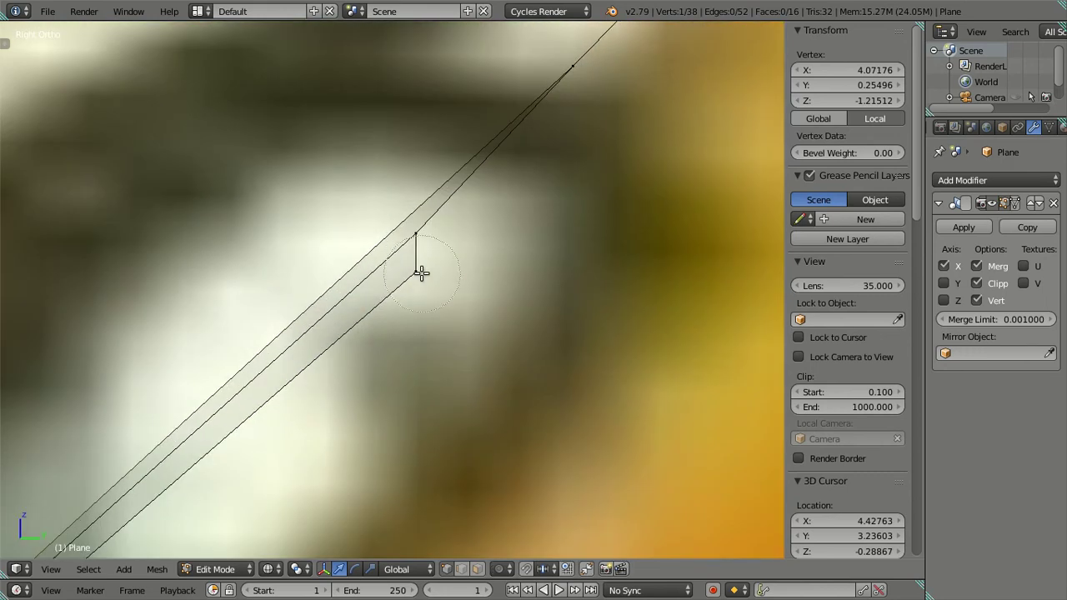
pyautogui.click(420, 273)
pyautogui.press('Escape')
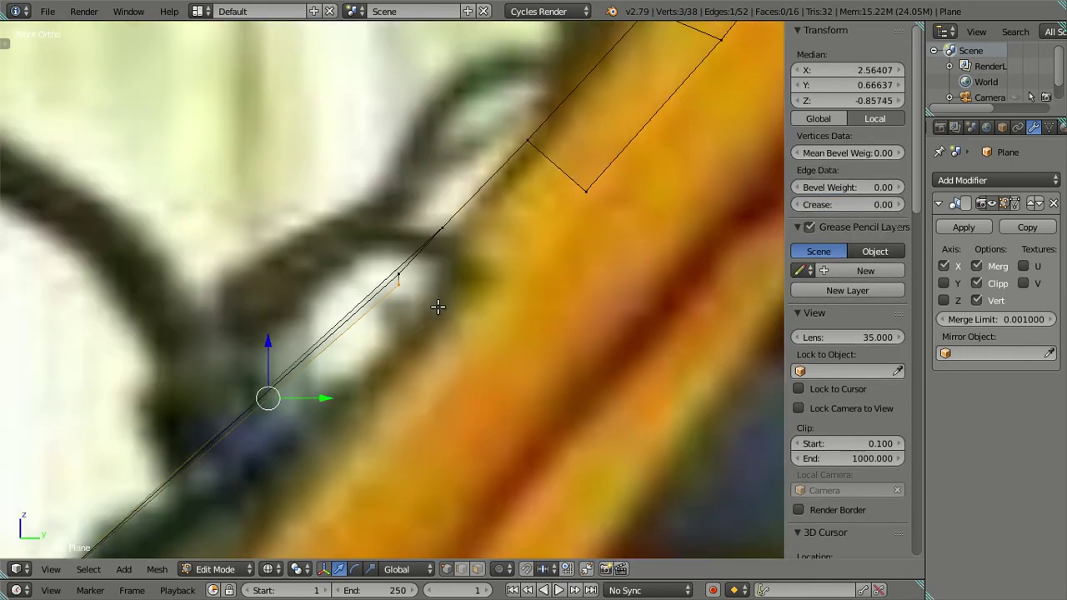
pyautogui.press('a')
pyautogui.click(434, 300)
pyautogui.rightClick(433, 300)
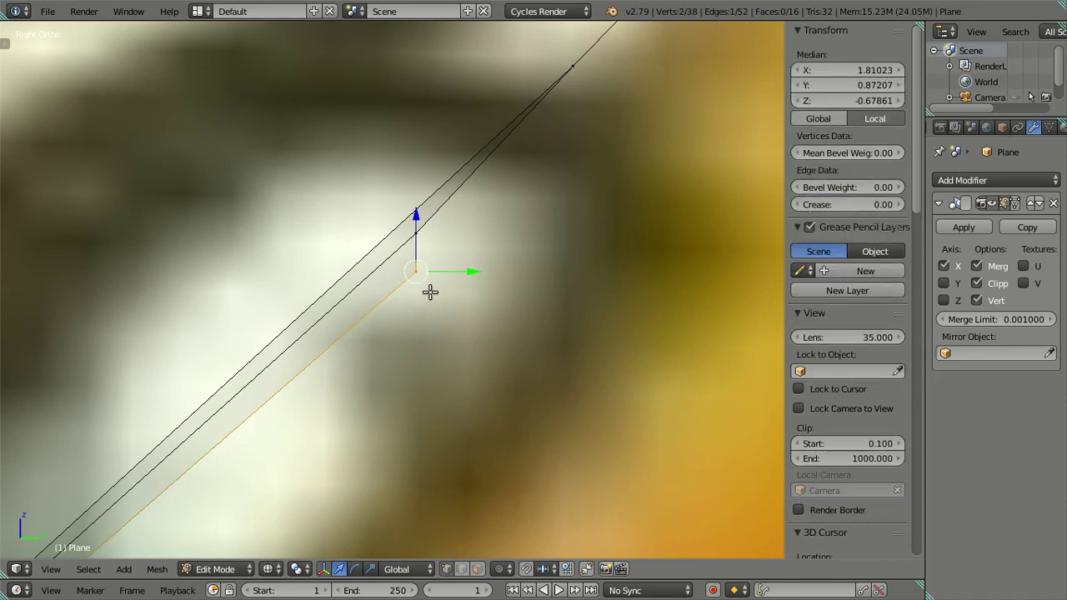
pyautogui.moveTo(477, 260); pyautogui.dragTo(415, 234)
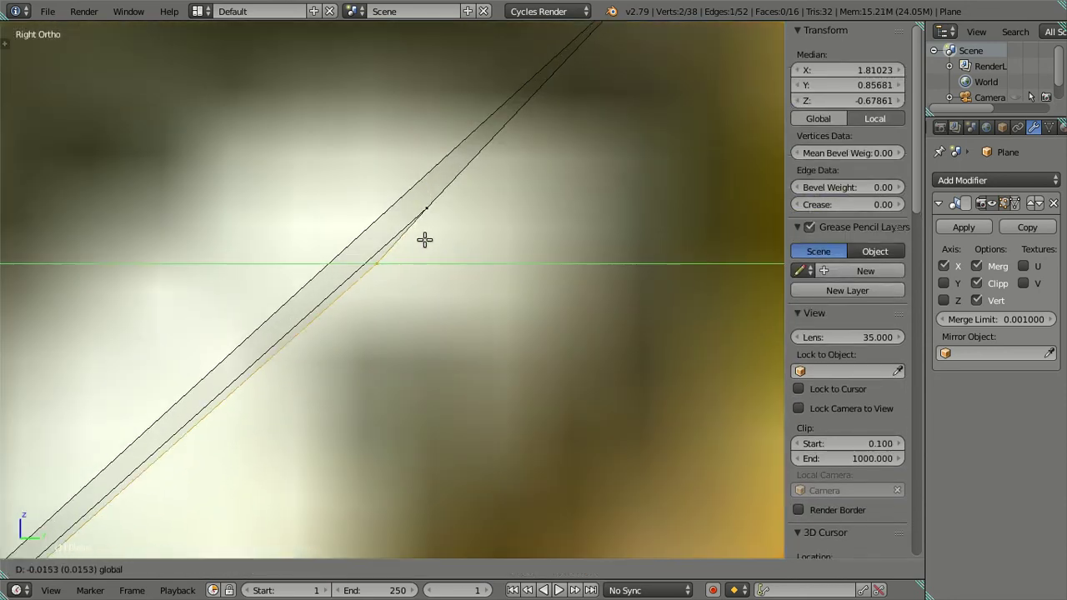
pyautogui.click(415, 234)
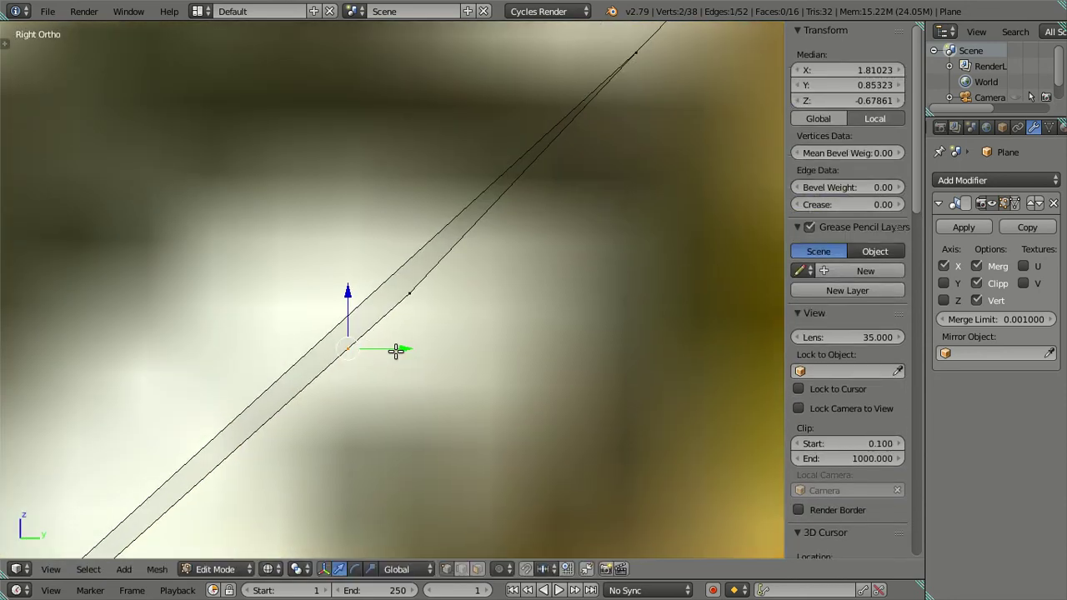
# Add a third edge vertex and move the selection along the Y axis
pyautogui.keyDown('shift'); pyautogui.moveTo(415, 234); pyautogui.dragTo(398, 350, button='middle'); pyautogui.keyUp('shift')
pyautogui.click(421, 335)
pyautogui.rightClick(400, 369)
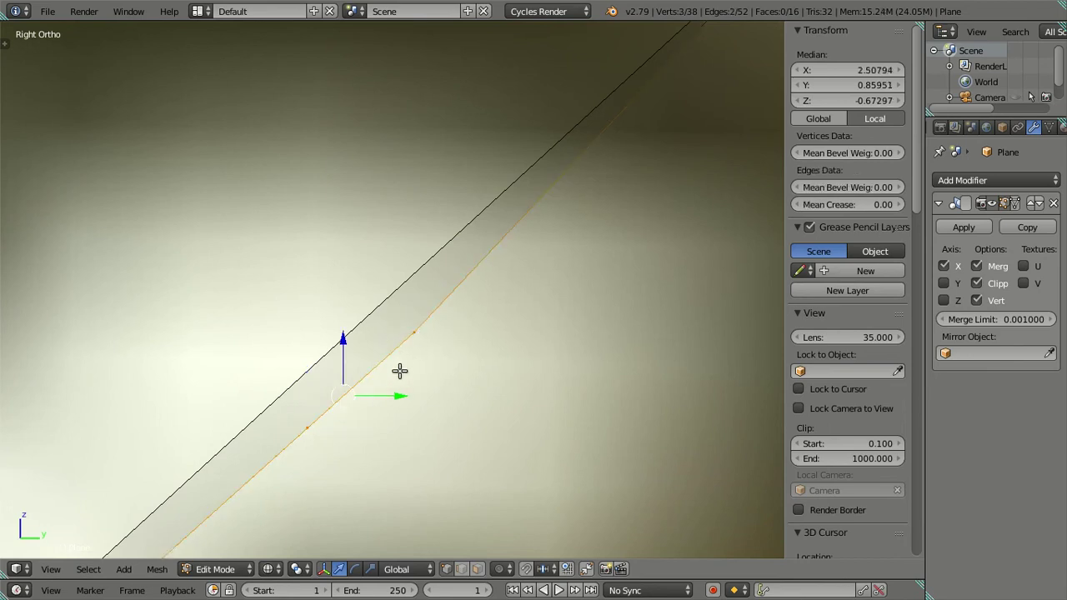
pyautogui.press('g')
pyautogui.press('y')
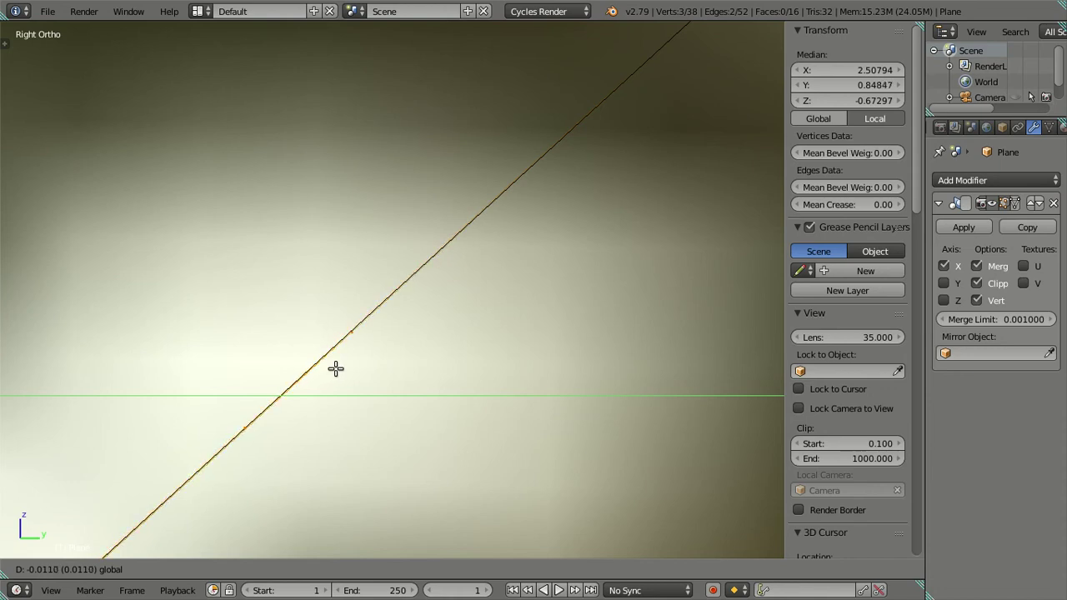
pyautogui.click(336, 358)
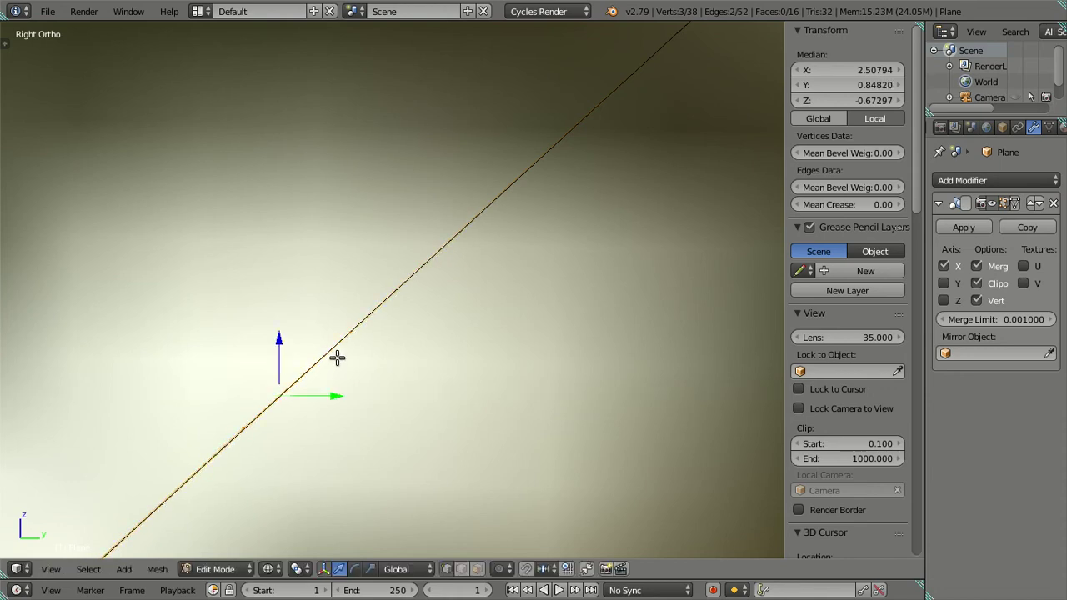
# Deselect, restore solid shading and return to Object Mode
pyautogui.press('z')
pyautogui.scroll(-3, 367, 348)
pyautogui.press('a')
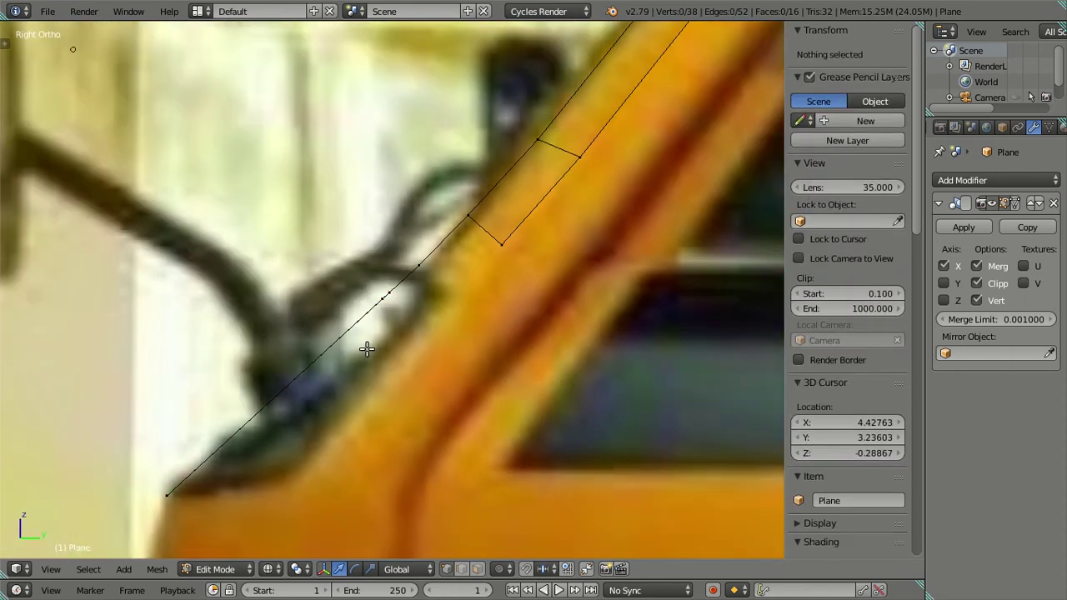
pyautogui.press('z')
pyautogui.scroll(-1, 367, 351)
pyautogui.moveTo(368, 351)
pyautogui.mouseDown(button='middle')
pyautogui.moveTo(381, 389)
pyautogui.moveTo(460, 291)
pyautogui.moveTo(517, 448)
pyautogui.moveTo(646, 377)
pyautogui.moveTo(655, 355)
pyautogui.moveTo(500, 334)
pyautogui.moveTo(377, 348)
pyautogui.moveTo(326, 389)
pyautogui.moveTo(392, 416)
pyautogui.moveTo(355, 325)
pyautogui.moveTo(364, 288)
pyautogui.moveTo(464, 324)
pyautogui.moveTo(514, 356)
pyautogui.moveTo(493, 386)
pyautogui.moveTo(538, 381)
pyautogui.mouseUp(button='middle')
pyautogui.press('Tab')
pyautogui.press('Tab')
pyautogui.press('Tab')
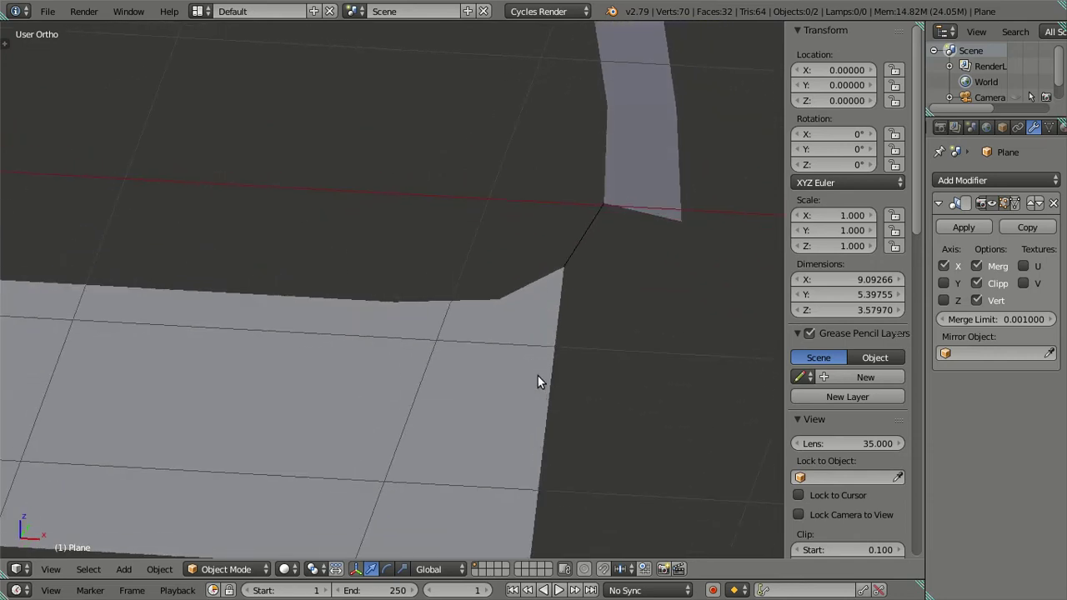
# In Edit Mode face select, delete the two lower-right cowl faces
pyautogui.press('Tab')
pyautogui.keyDown('alt'); pyautogui.rightClick(539, 421); pyautogui.keyUp('alt')
pyautogui.moveTo(535, 423); pyautogui.dragTo(492, 507, button='middle')
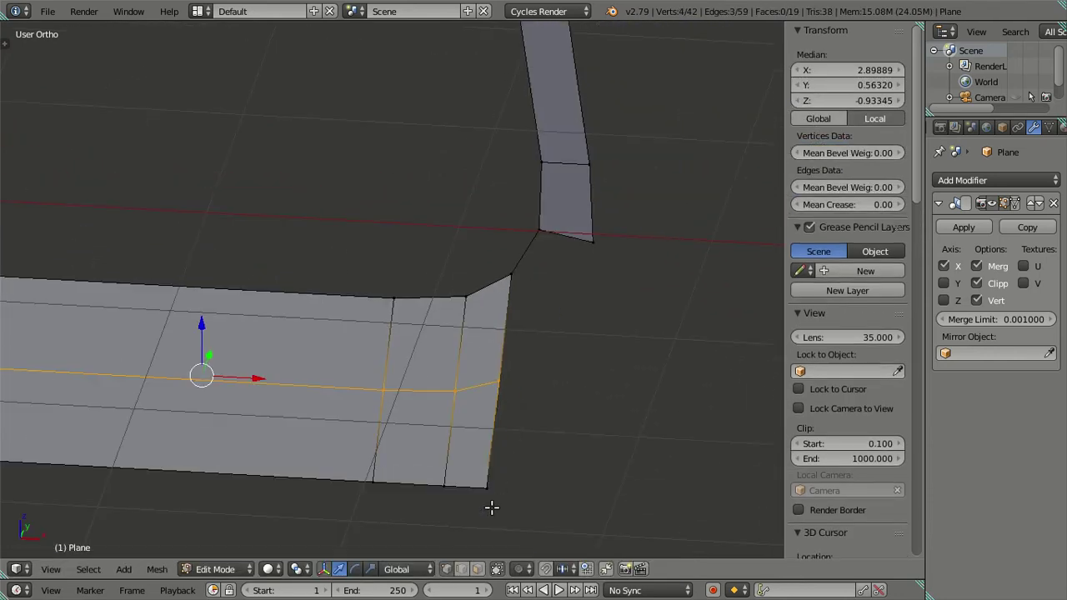
pyautogui.click(480, 570)
pyautogui.rightClick(471, 437)
pyautogui.keyDown('shift'); pyautogui.rightClick(421, 433); pyautogui.keyUp('shift')
pyautogui.press('x')
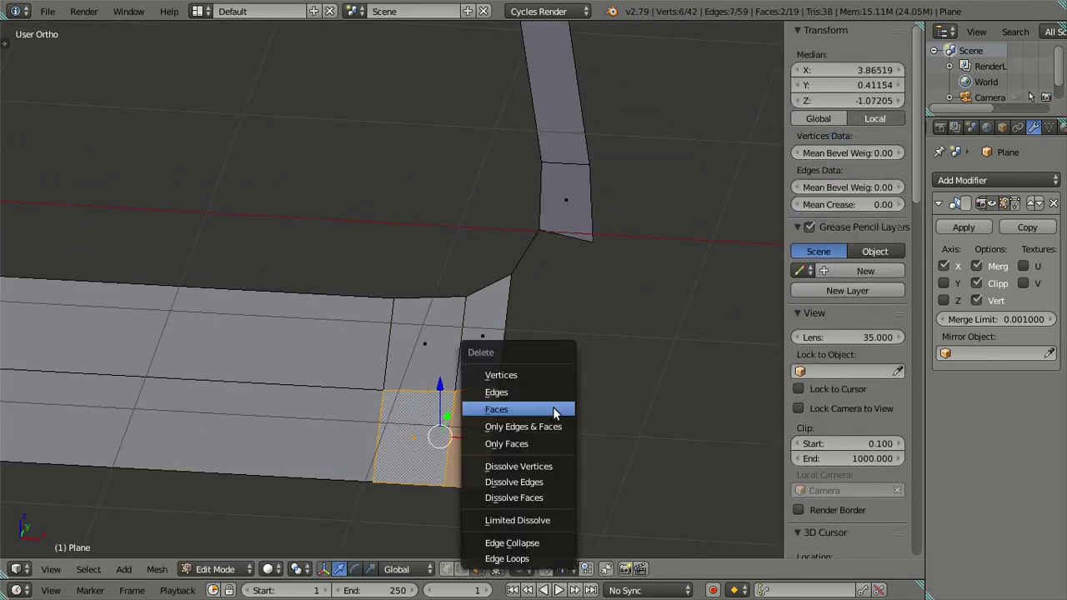
pyautogui.click(545, 406)
# In front view, slide the cowl's corner-gap vertex sideways along X
pyautogui.press('KP_1')
pyautogui.scroll(2, 353, 352)
pyautogui.scroll(2, 353, 352)
pyautogui.scroll(2, 355, 355)
pyautogui.scroll(-3, 355, 354)
pyautogui.scroll(-2, 367, 357)
pyautogui.moveTo(366, 357)
pyautogui.mouseDown(button='middle')
pyautogui.moveTo(458, 417)
pyautogui.moveTo(539, 410)
pyautogui.moveTo(550, 372)
pyautogui.moveTo(530, 374)
pyautogui.moveTo(569, 386)
pyautogui.moveTo(520, 421)
pyautogui.mouseUp(button='middle')
pyautogui.press('KP_1')
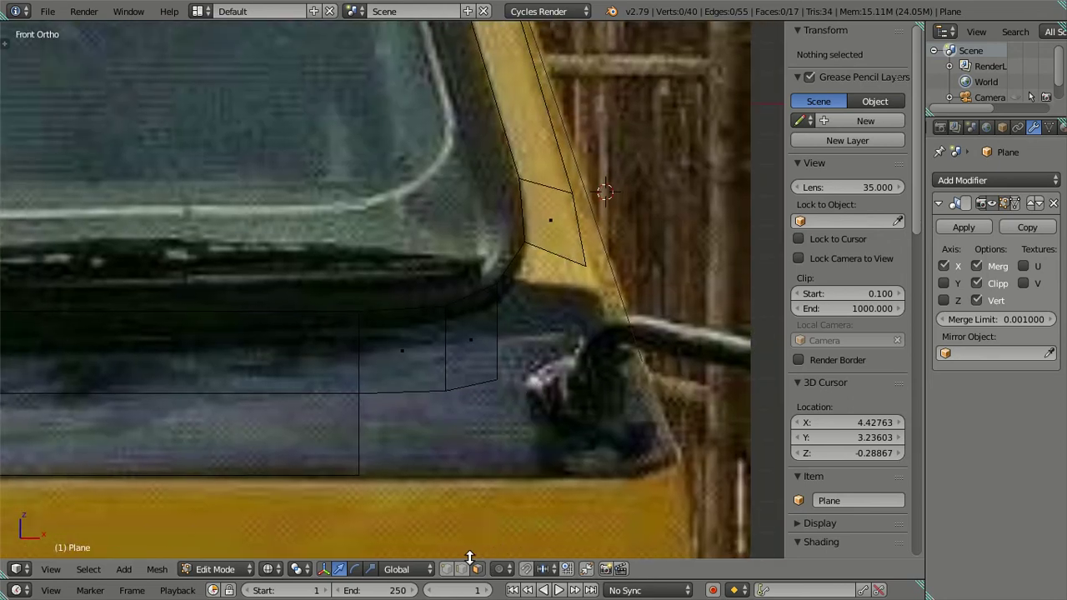
pyautogui.rightClick(497, 378)
pyautogui.press('g')
pyautogui.press('x')
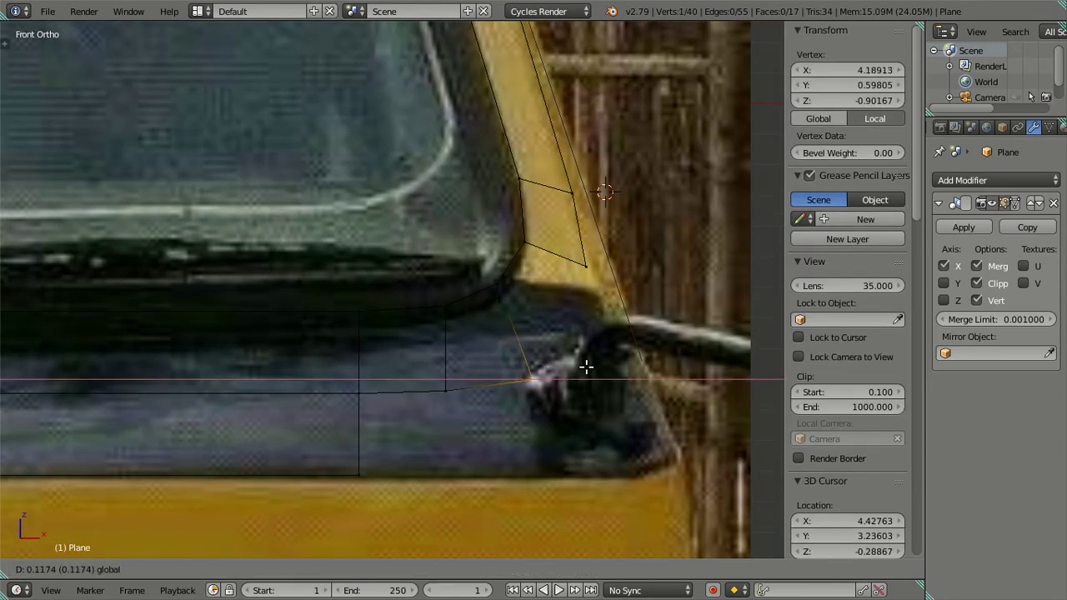
pyautogui.click(588, 364)
# Slide the vertex and its neighbour together along X
pyautogui.keyDown('shift'); pyautogui.rightClick(446, 390); pyautogui.keyUp('shift')
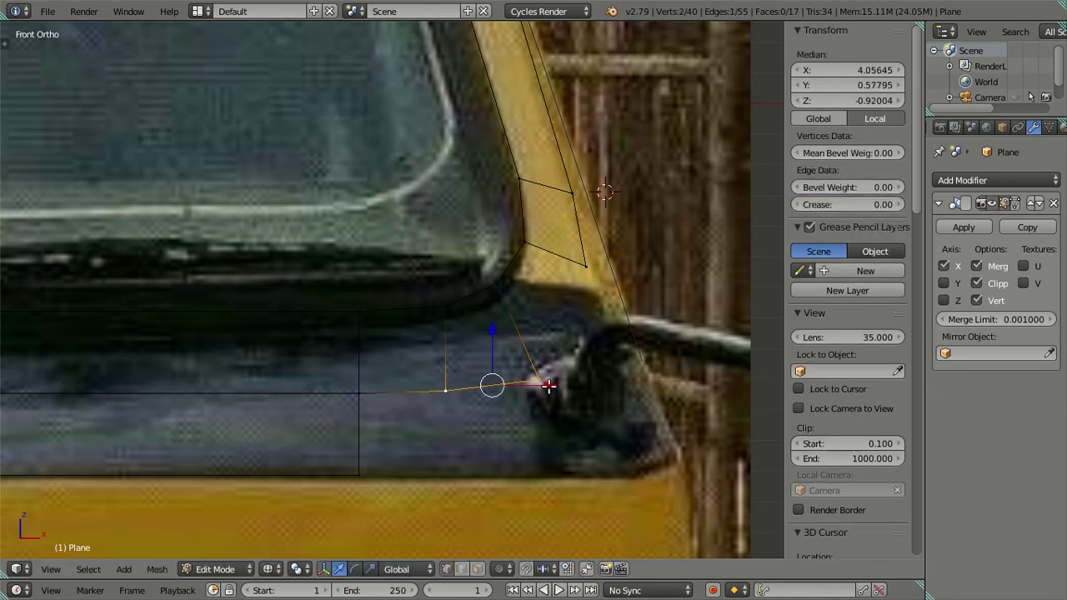
pyautogui.press('g')
pyautogui.press('x')
pyautogui.click(572, 363)
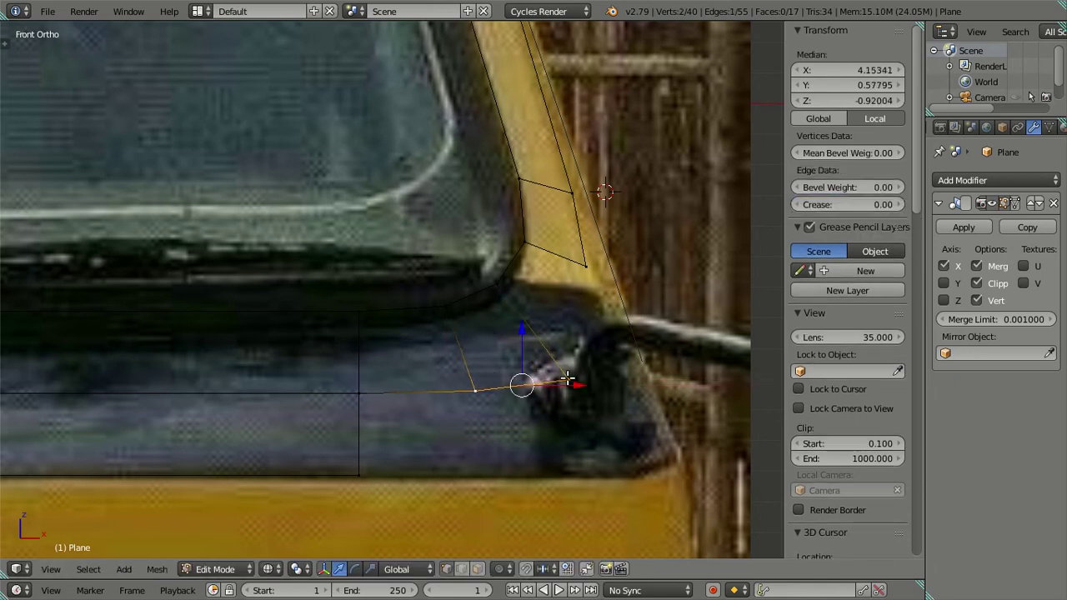
# Fill a face between the outer corner vertex and the pillar-base vertex
pyautogui.rightClick(568, 379)
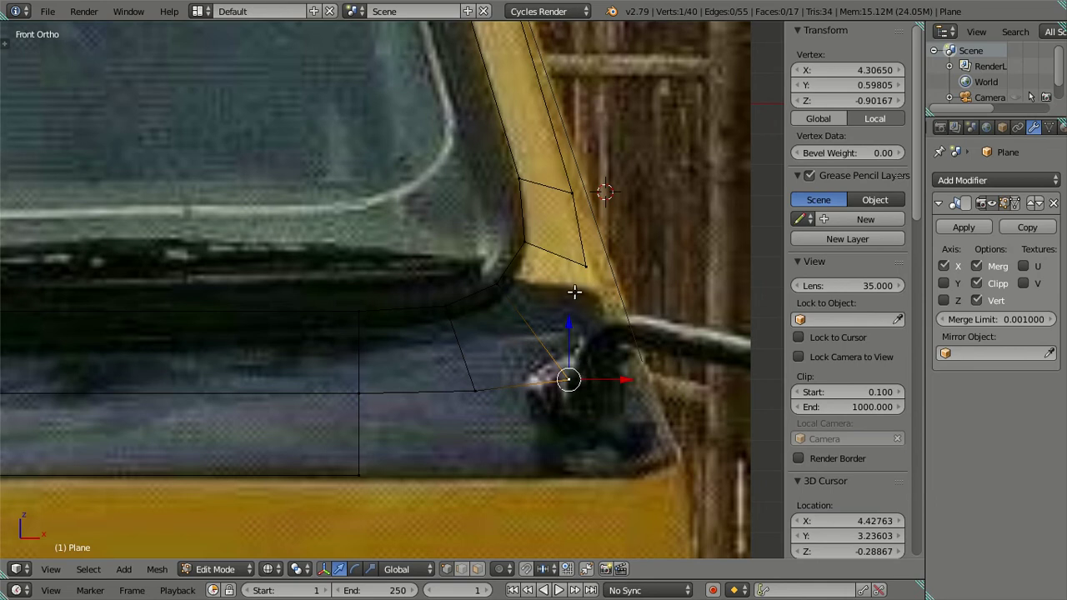
pyautogui.keyDown('shift'); pyautogui.rightClick(585, 268); pyautogui.keyUp('shift')
pyautogui.press('f')
pyautogui.press('a')
pyautogui.press('z')
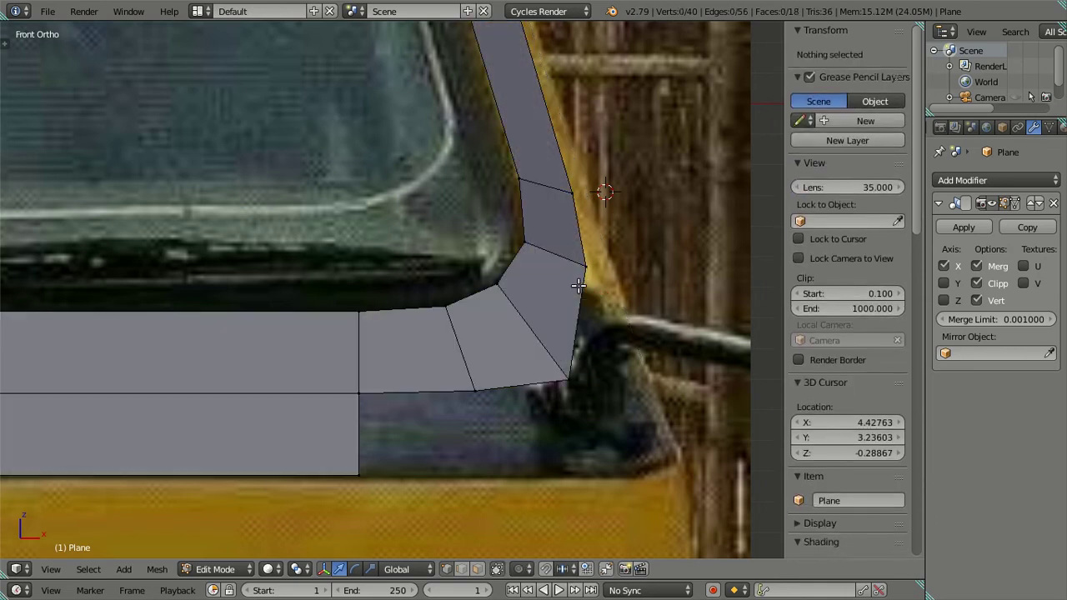
pyautogui.moveTo(528, 337)
pyautogui.mouseDown(button='middle')
pyautogui.moveTo(383, 359)
pyautogui.moveTo(333, 340)
pyautogui.moveTo(326, 405)
pyautogui.moveTo(348, 491)
pyautogui.moveTo(484, 392)
pyautogui.moveTo(435, 428)
pyautogui.moveTo(305, 334)
pyautogui.moveTo(300, 348)
pyautogui.moveTo(381, 341)
pyautogui.mouseUp(button='middle')
# In side view, move the pillar-base vertex along Y to 0.83533, then exit to Object Mode
pyautogui.press('KP_3')
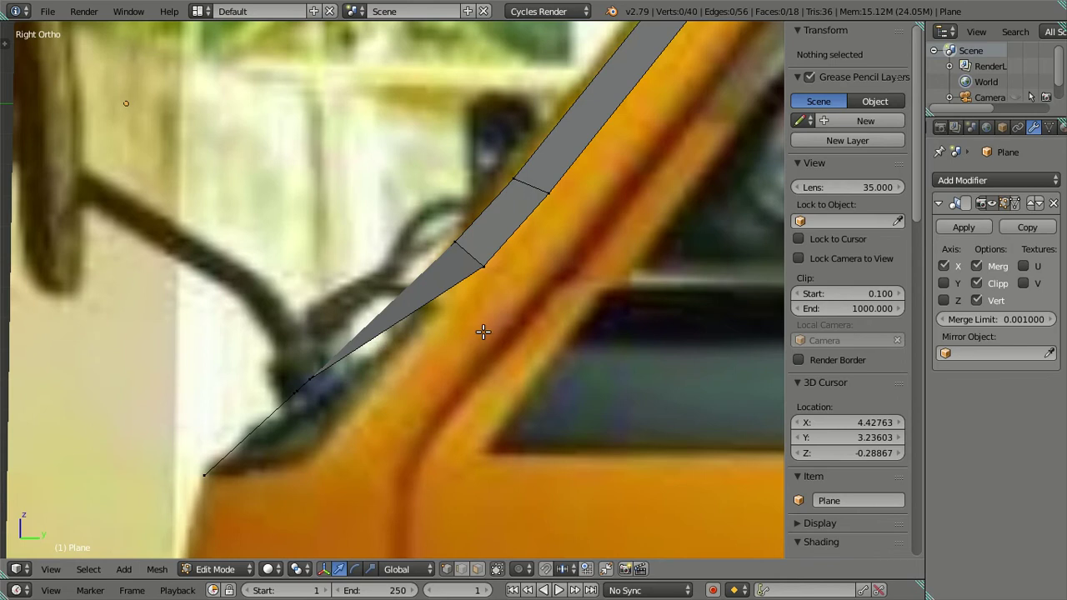
pyautogui.scroll(3, 286, 459)
pyautogui.scroll(-2, 289, 432)
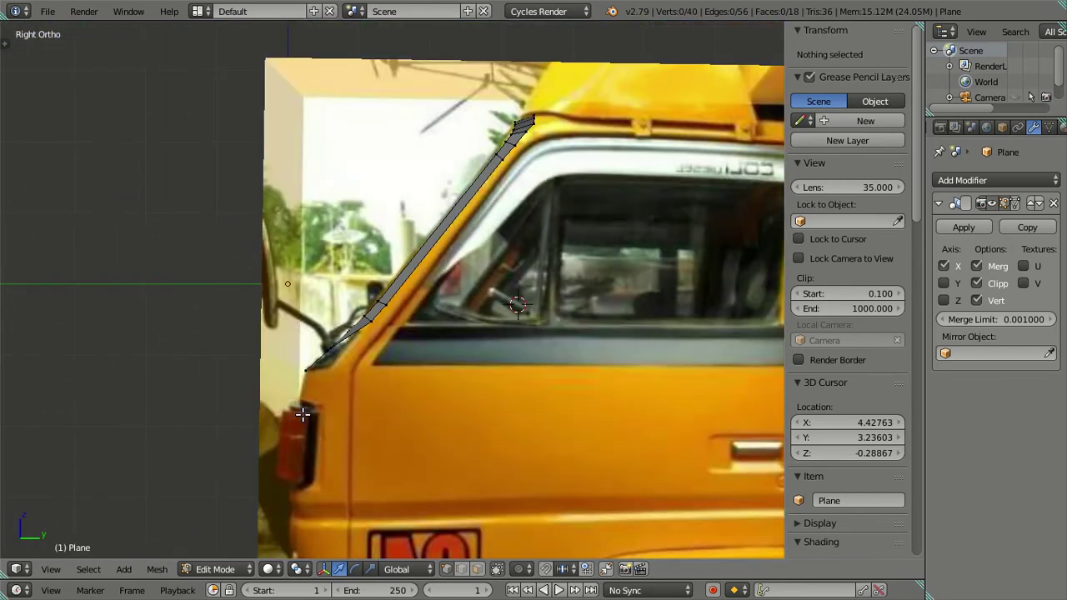
pyautogui.scroll(4, 393, 342)
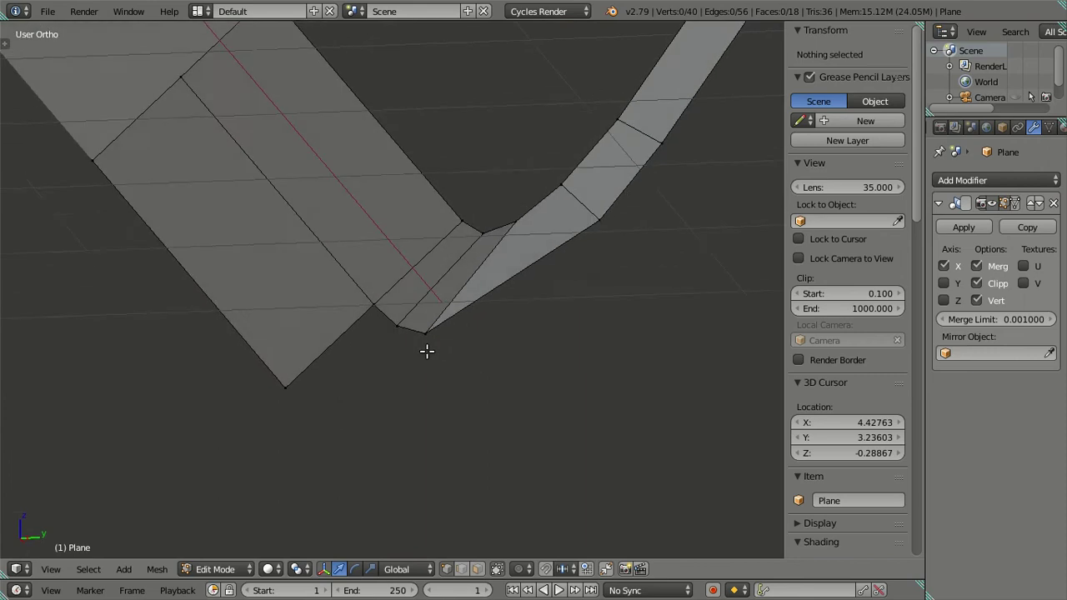
pyautogui.rightClick(429, 318)
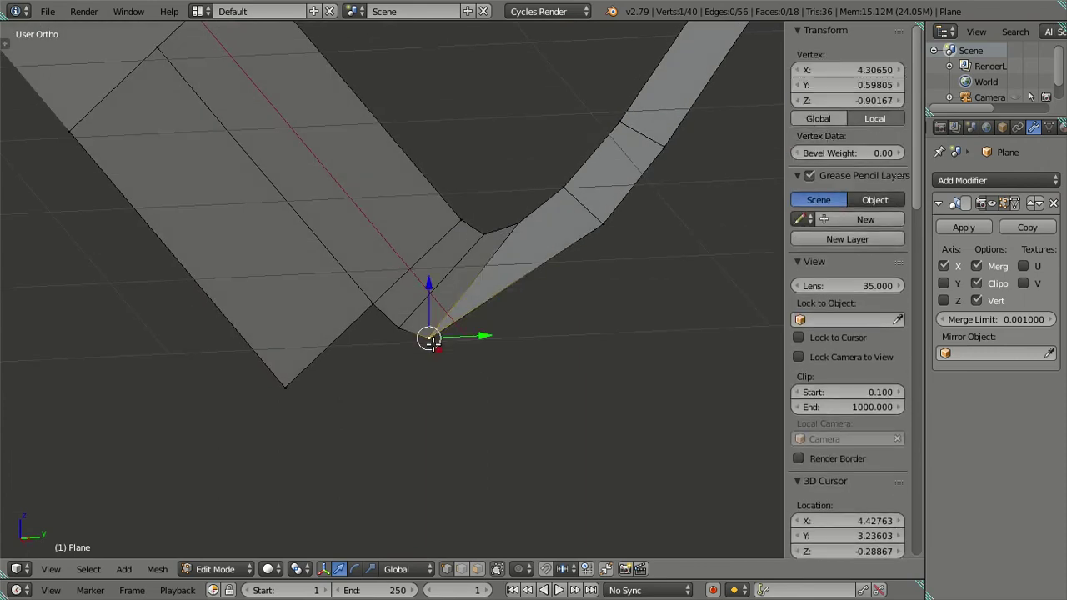
pyautogui.moveTo(445, 297); pyautogui.dragTo(480, 322)
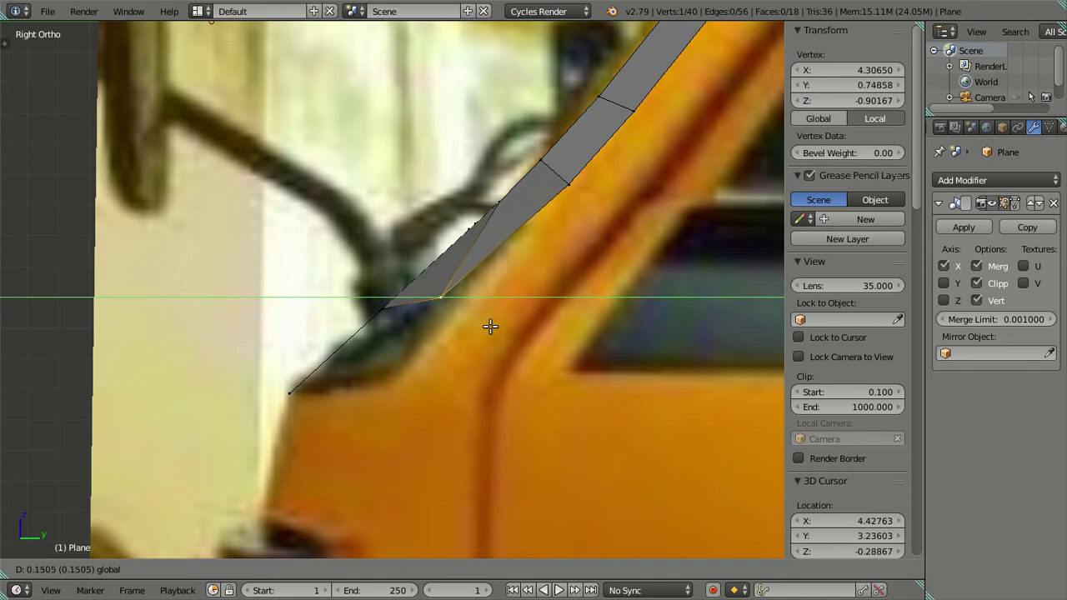
pyautogui.moveTo(485, 323); pyautogui.dragTo(516, 342)
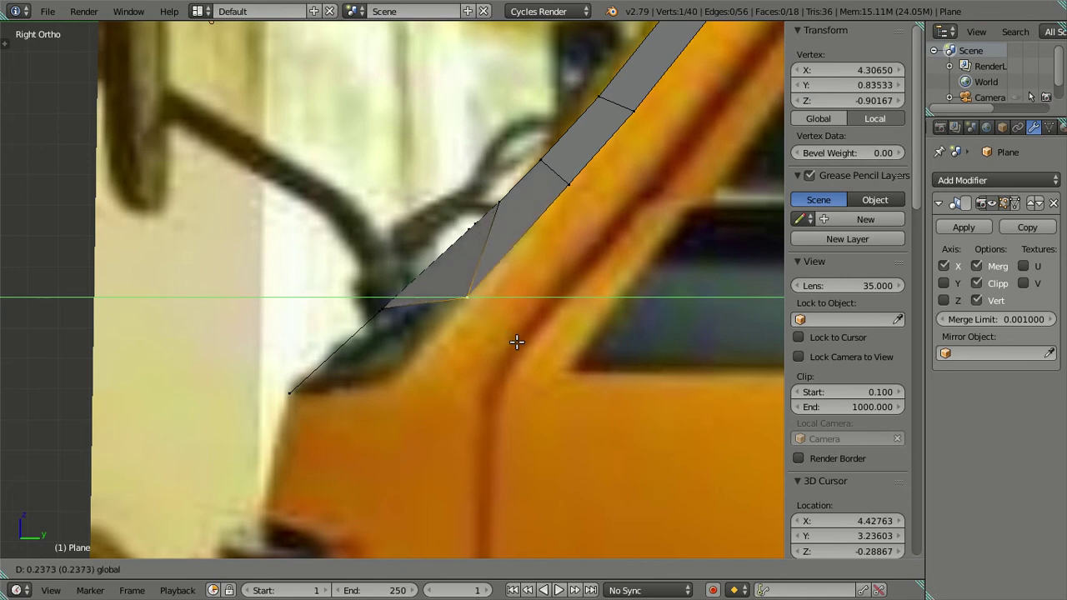
pyautogui.click(517, 342)
pyautogui.moveTo(461, 333); pyautogui.dragTo(476, 405, button='middle')
pyautogui.moveTo(434, 356)
pyautogui.mouseDown(button='middle')
pyautogui.moveTo(592, 331)
pyautogui.moveTo(605, 293)
pyautogui.moveTo(479, 306)
pyautogui.moveTo(566, 244)
pyautogui.moveTo(501, 223)
pyautogui.moveTo(401, 244)
pyautogui.moveTo(285, 319)
pyautogui.moveTo(499, 227)
pyautogui.moveTo(451, 291)
pyautogui.mouseUp(button='middle')
pyautogui.press('Tab')
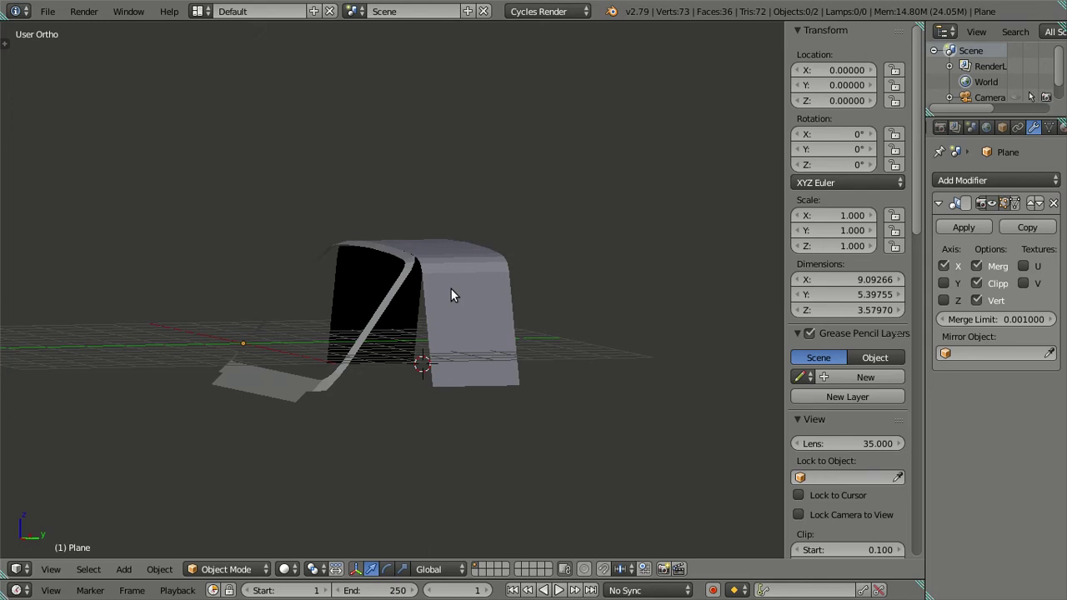
# In front view, extrude the cowl's bottom corner vertex twice horizontally along X toward the truck's side
pyautogui.moveTo(92, 54)
pyautogui.mouseDown(button='middle')
pyautogui.moveTo(281, 255)
pyautogui.moveTo(320, 239)
pyautogui.moveTo(376, 393)
pyautogui.mouseUp(button='middle')
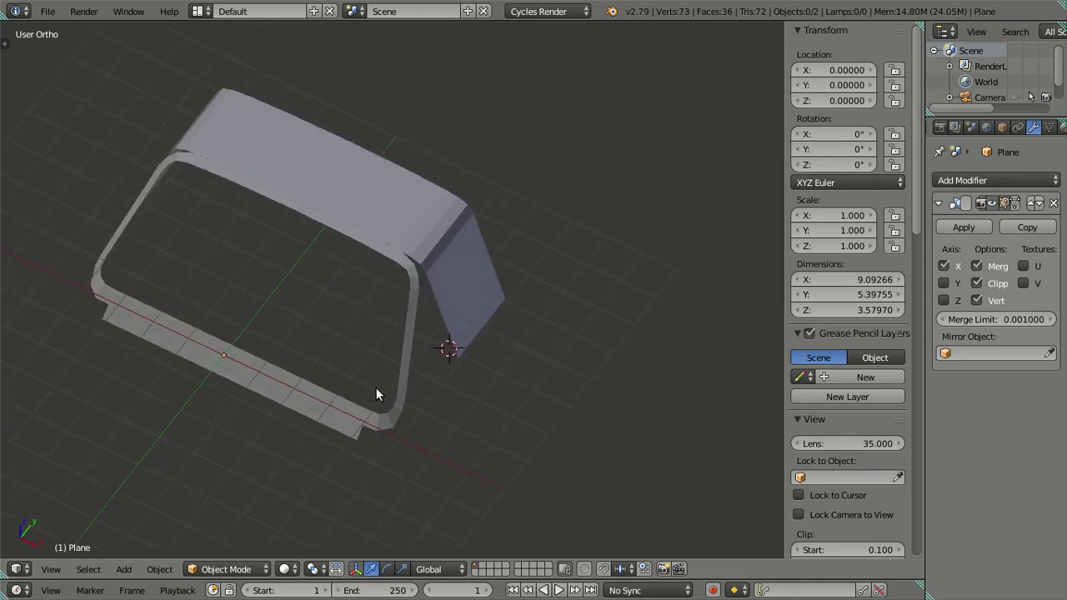
pyautogui.press('KP_1')
pyautogui.scroll(1, 439, 279)
pyautogui.scroll(4, 402, 319)
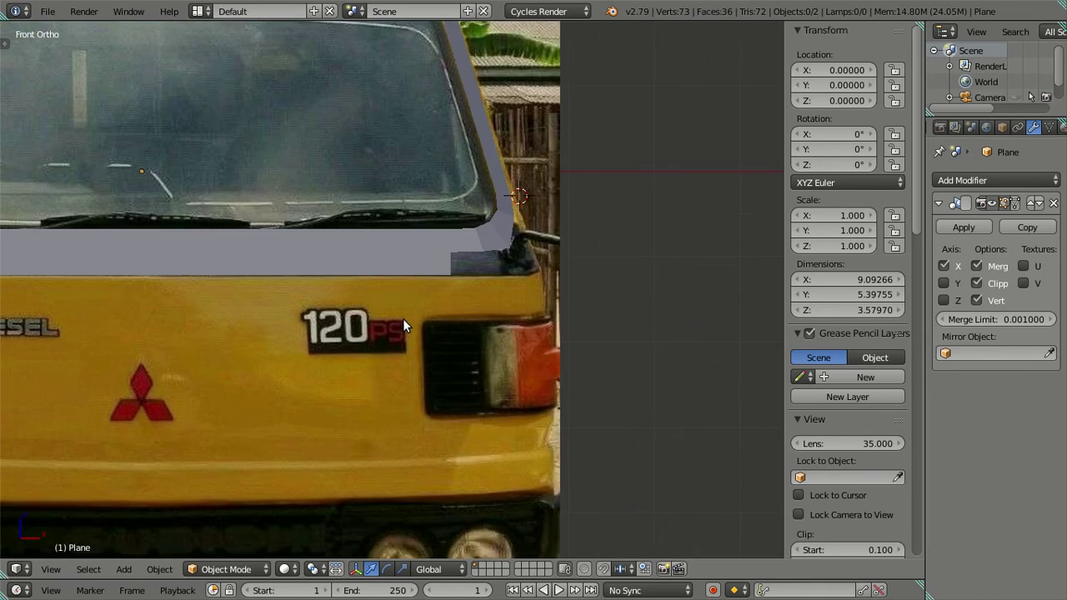
pyautogui.press('Tab')
pyautogui.scroll(4, 433, 308)
pyautogui.keyDown('shift'); pyautogui.moveTo(445, 303); pyautogui.dragTo(409, 364, button='middle'); pyautogui.keyUp('shift')
pyautogui.scroll(3, 448, 335)
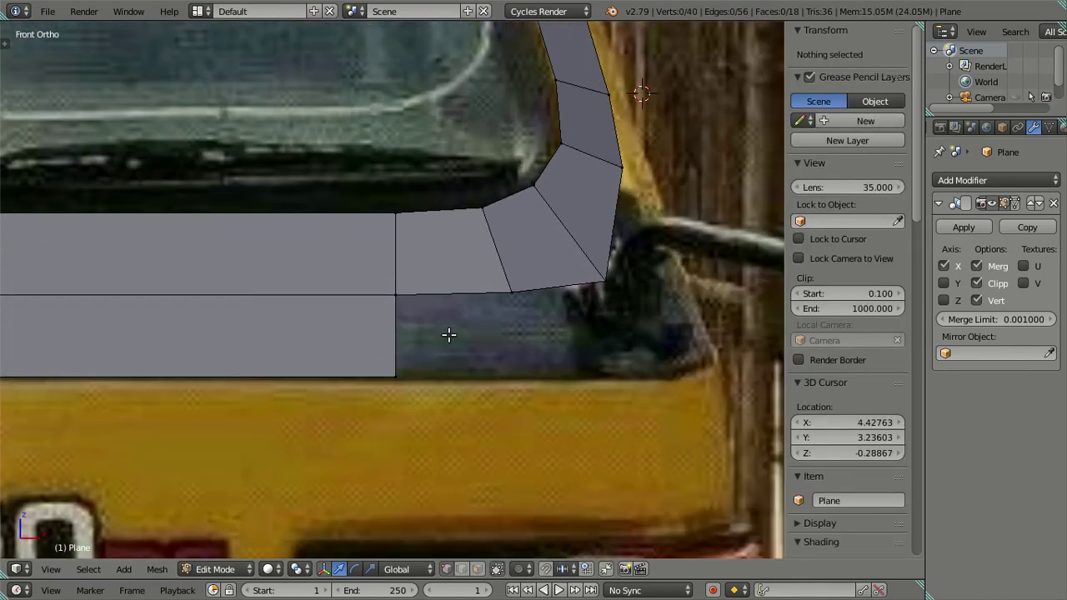
pyautogui.rightClick(408, 383)
pyautogui.press('e')
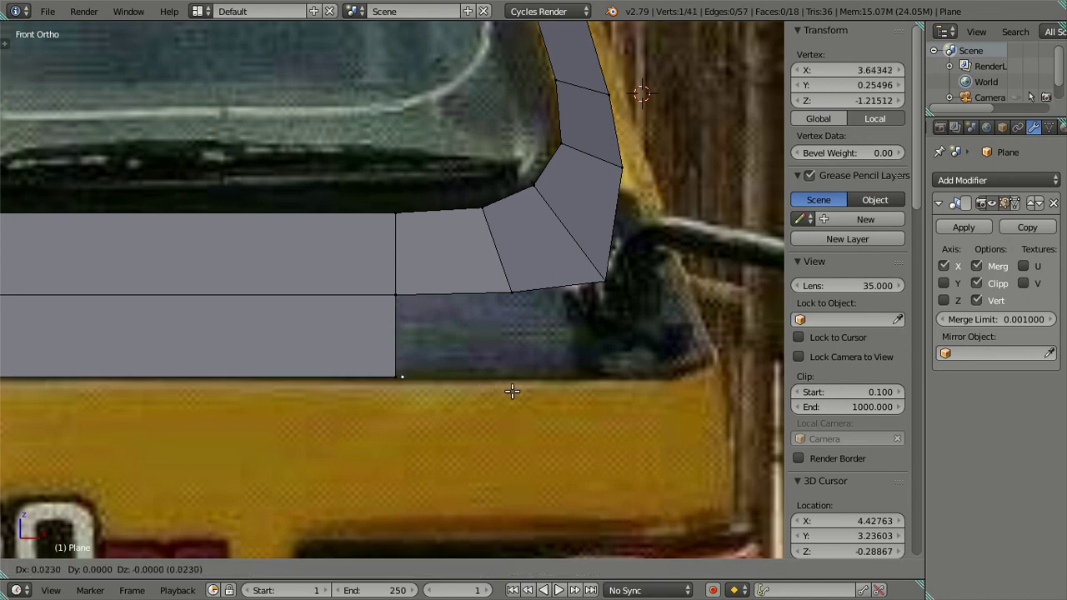
pyautogui.press('x')
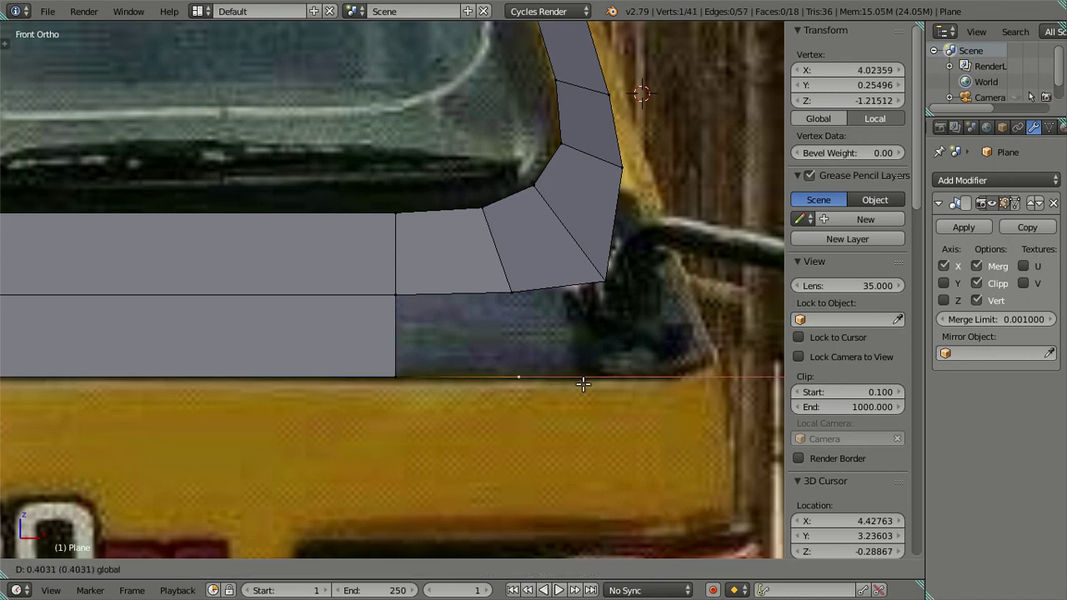
pyautogui.click(627, 381)
pyautogui.press('e')
pyautogui.press('x')
pyautogui.rightClick(678, 393)
# Fill the new gaps beside the pillar foot with faces, reaching 77 vertices and 40 faces
pyautogui.keyDown('ctrl'); pyautogui.rightClick(508, 296); pyautogui.keyUp('ctrl')
pyautogui.press('f')
pyautogui.rightClick(621, 375)
pyautogui.keyDown('ctrl'); pyautogui.rightClick(600, 280); pyautogui.keyUp('ctrl')
pyautogui.press('f')
pyautogui.moveTo(600, 280)
pyautogui.mouseDown(button='middle')
pyautogui.moveTo(359, 350)
pyautogui.moveTo(326, 278)
pyautogui.moveTo(312, 308)
pyautogui.moveTo(312, 298)
pyautogui.moveTo(323, 410)
pyautogui.mouseUp(button='middle')
pyautogui.press('Tab')
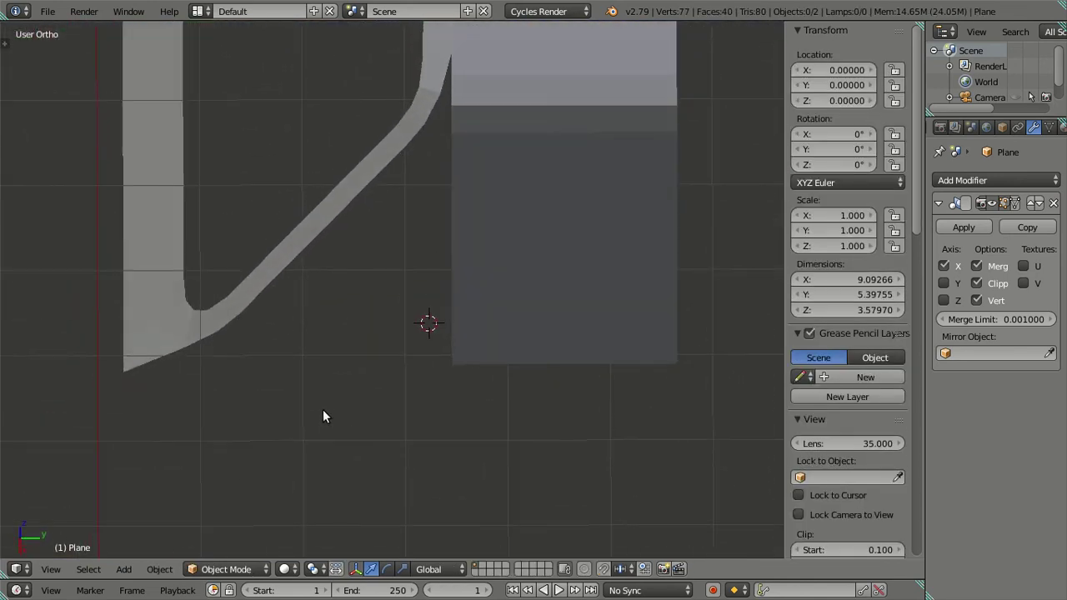
# In Right Ortho view, slide the new outer corner vertex along Y onto the body's front edge
pyautogui.press('Tab')
pyautogui.rightClick(132, 372)
pyautogui.press('KP_3')
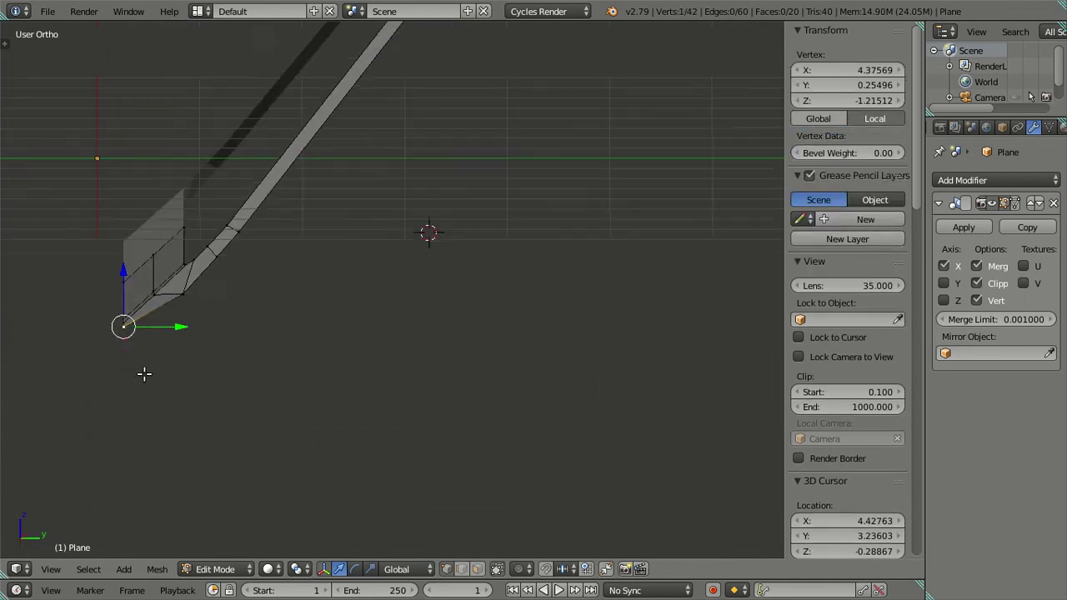
pyautogui.scroll(3, 152, 358)
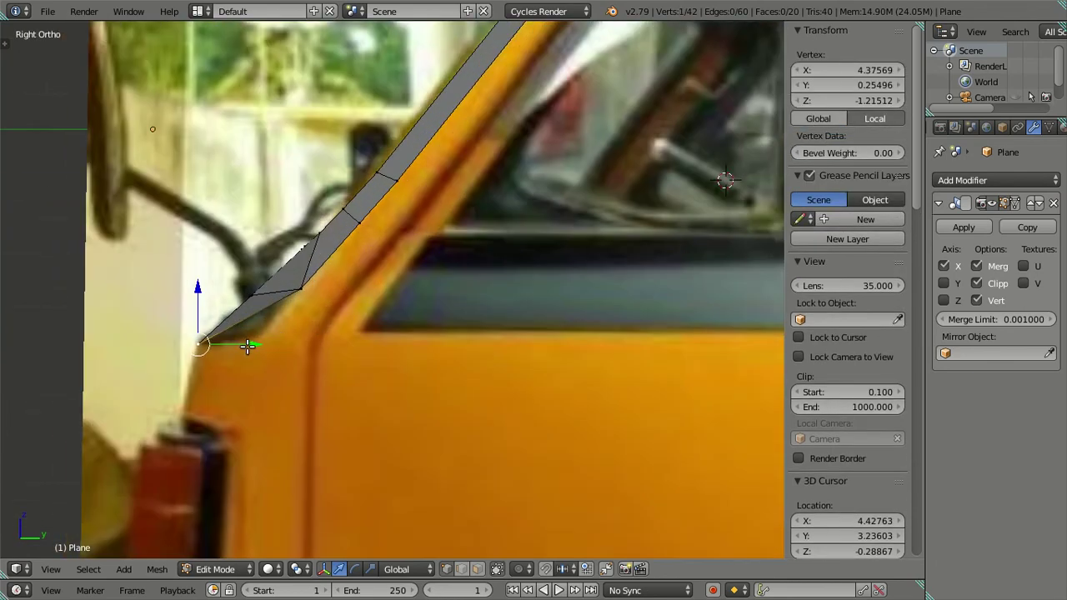
pyautogui.moveTo(248, 345); pyautogui.dragTo(270, 343)
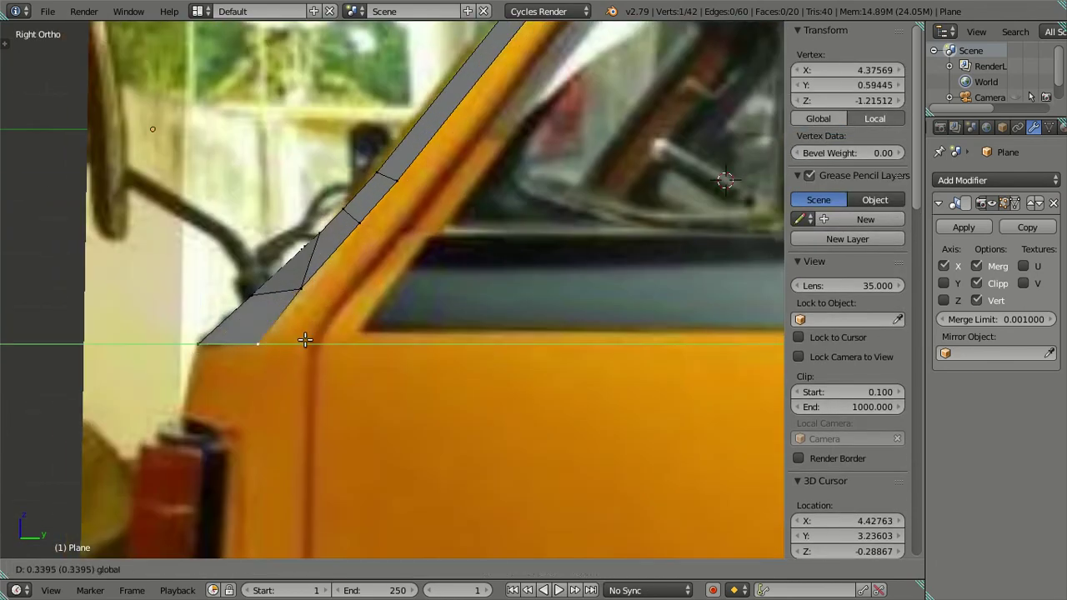
pyautogui.click(298, 335)
# Return to Object Mode and check the frame again from the side view
pyautogui.scroll(-3, 299, 336)
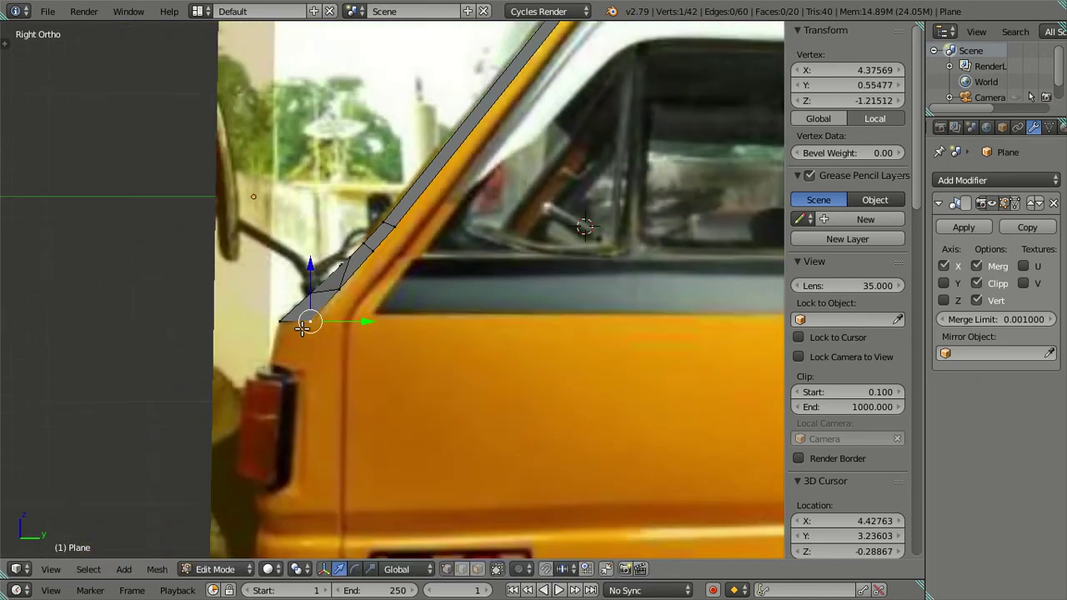
pyautogui.moveTo(299, 336); pyautogui.dragTo(333, 425, button='middle')
pyautogui.press('Tab')
pyautogui.scroll(3, 382, 449)
pyautogui.moveTo(382, 448)
pyautogui.mouseDown(button='middle')
pyautogui.moveTo(480, 393)
pyautogui.moveTo(507, 328)
pyautogui.moveTo(505, 286)
pyautogui.moveTo(325, 294)
pyautogui.mouseUp(button='middle')
pyautogui.press('KP_3')
pyautogui.scroll(-3, 315, 298)
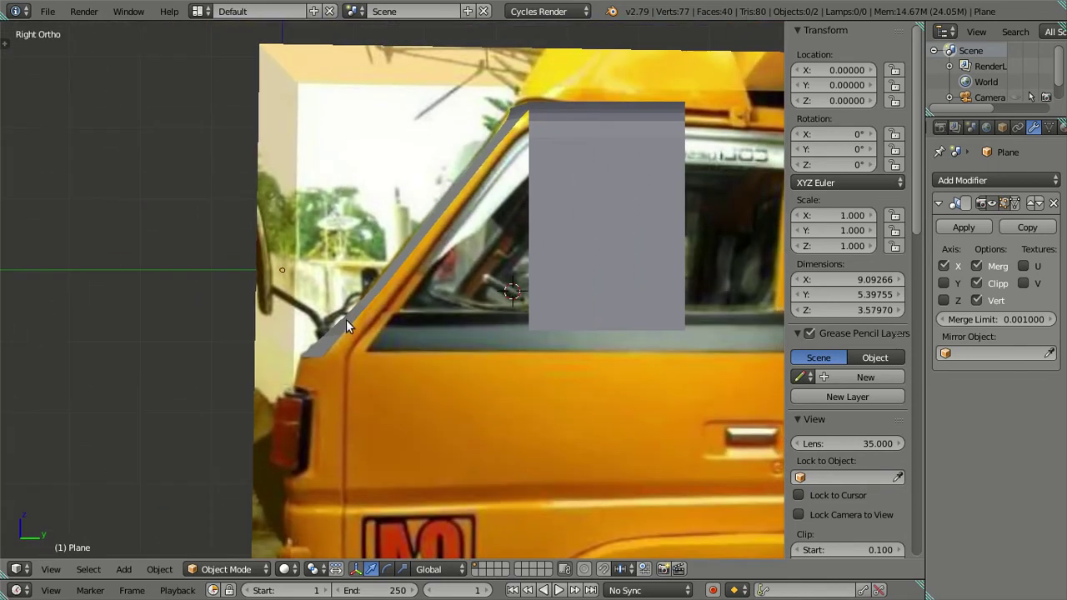
# Select one cross edge of the A-pillar strip and nudge it slightly along Y
pyautogui.scroll(5, 346, 325)
pyautogui.scroll(2, 343, 333)
pyautogui.press('Tab')
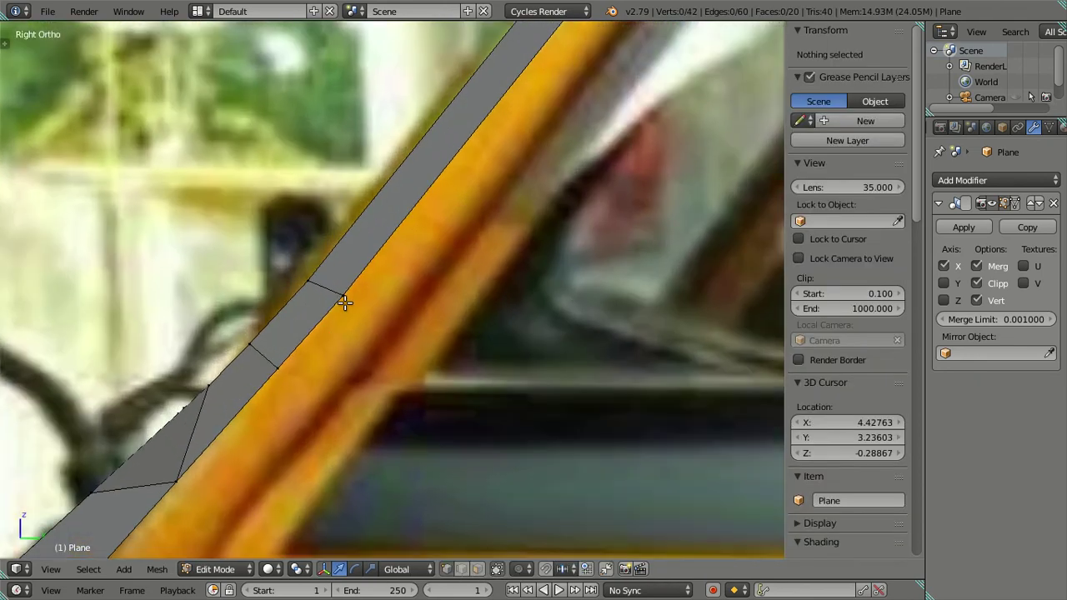
pyautogui.click(345, 303)
pyautogui.scroll(-2, 298, 364)
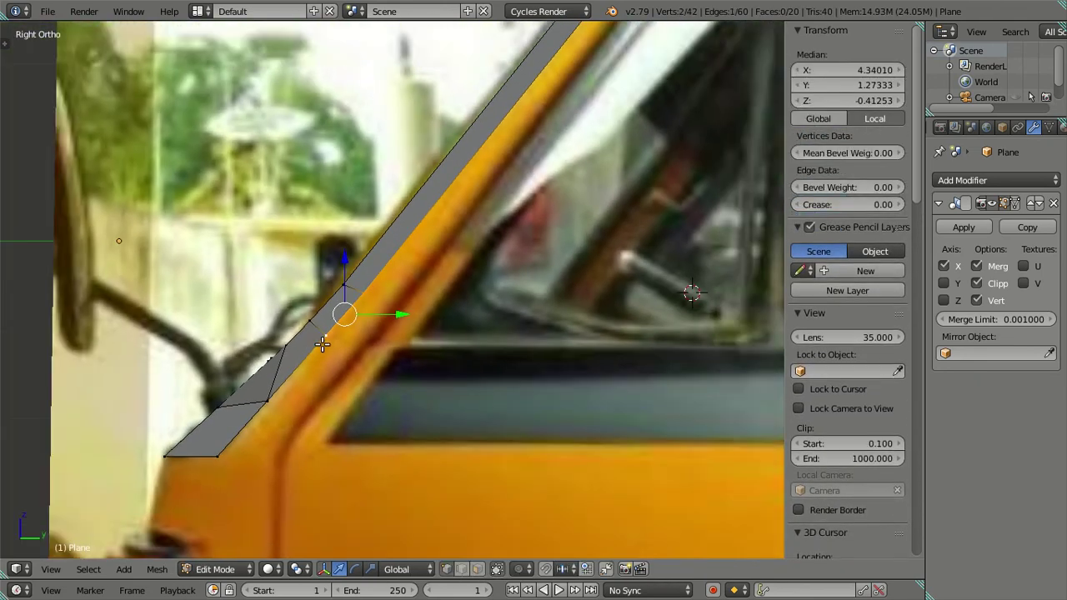
pyautogui.keyDown('shift'); pyautogui.moveTo(362, 345); pyautogui.dragTo(364, 398, button='middle'); pyautogui.keyUp('shift')
pyautogui.keyDown('shift'); pyautogui.click(329, 367); pyautogui.keyUp('shift')
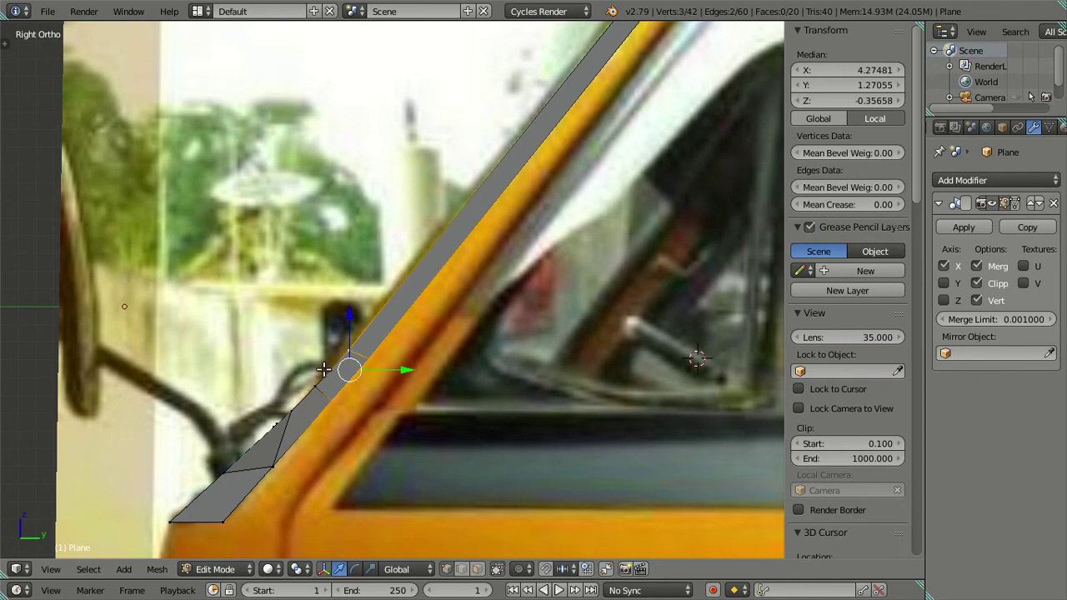
pyautogui.scroll(2, 371, 375)
pyautogui.keyDown('shift'); pyautogui.click(325, 440); pyautogui.keyUp('shift')
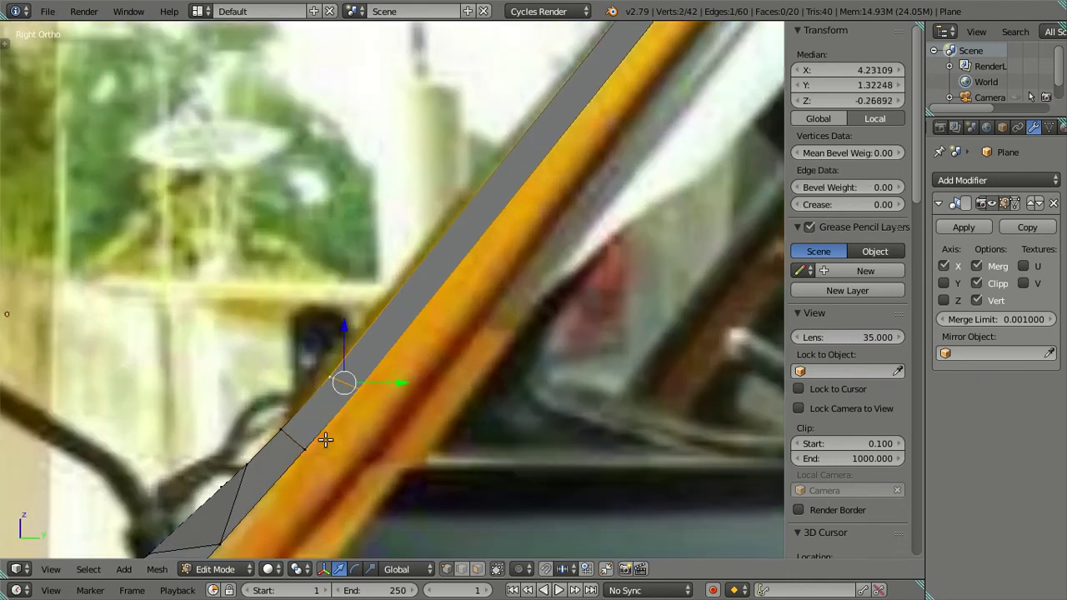
pyautogui.scroll(-2, 403, 382)
pyautogui.scroll(2, 495, 225)
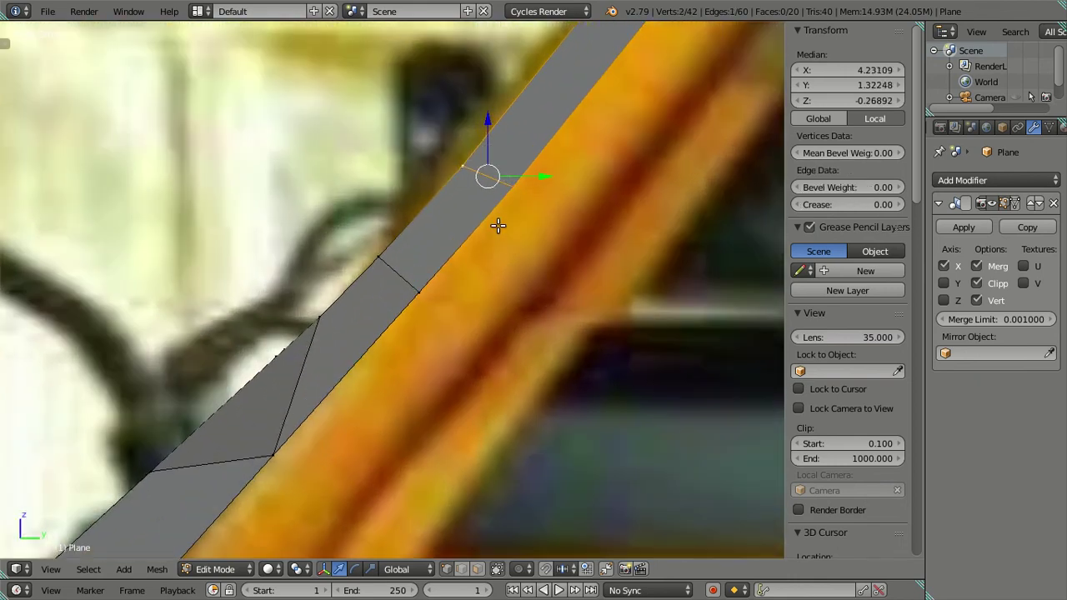
pyautogui.moveTo(425, 323); pyautogui.dragTo(421, 324)
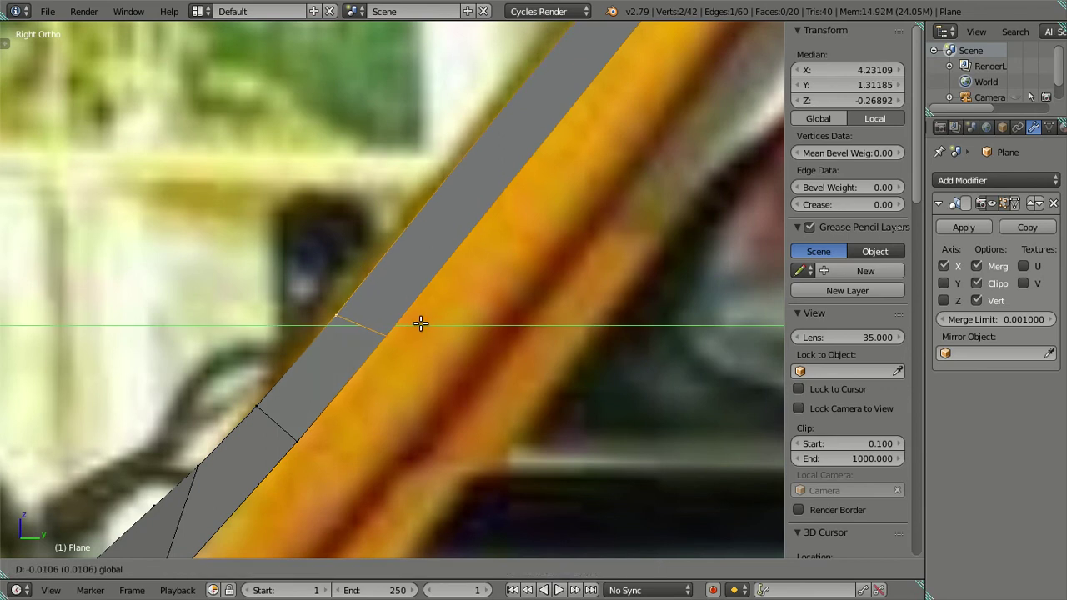
pyautogui.click(421, 323)
# Try moving the adjacent quad face along Y, cancel, deselect all and leave Edit Mode
pyautogui.keyDown('shift'); pyautogui.click(275, 401); pyautogui.keyUp('shift')
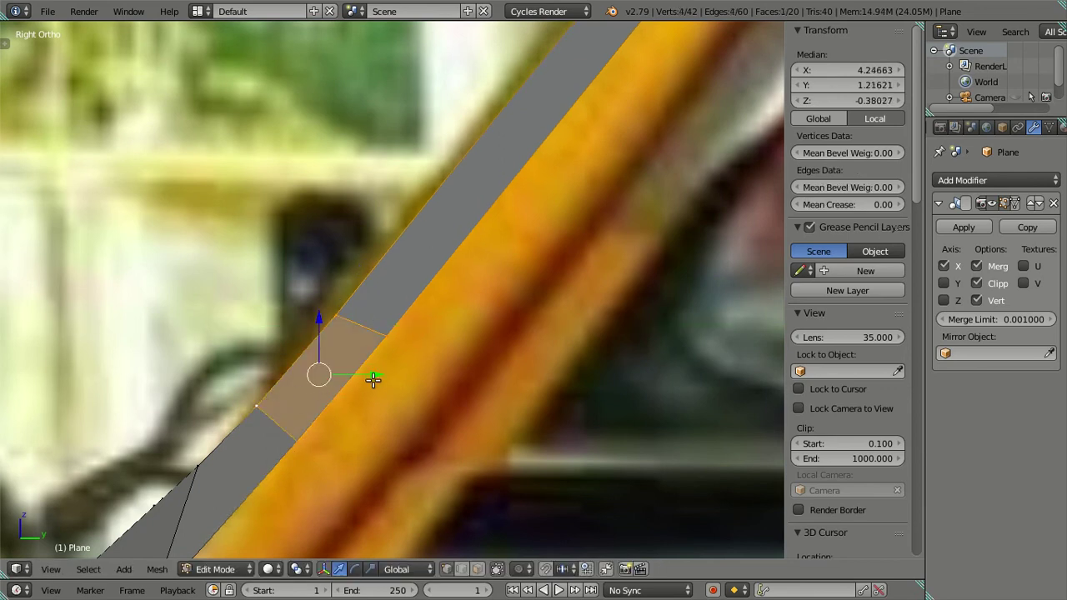
pyautogui.press('g')
pyautogui.press('y')
pyautogui.press('Escape')
pyautogui.press('a')
pyautogui.scroll(-2, 372, 376)
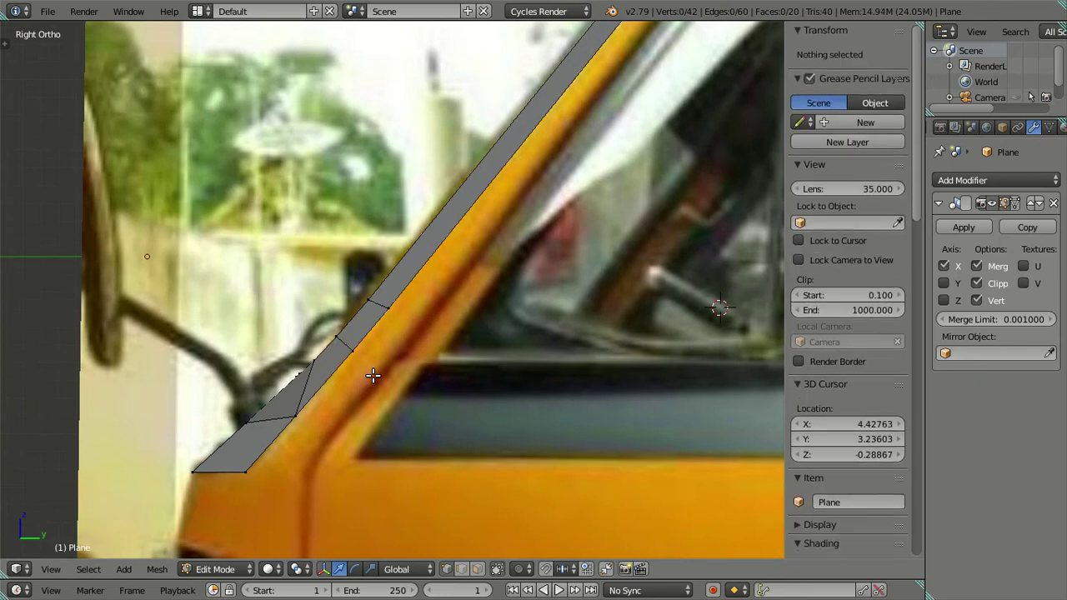
pyautogui.scroll(-3, 373, 376)
pyautogui.scroll(-2, 373, 376)
pyautogui.press('Tab')
pyautogui.moveTo(372, 376)
pyautogui.mouseDown(button='middle')
pyautogui.moveTo(405, 424)
pyautogui.moveTo(488, 386)
pyautogui.moveTo(507, 436)
pyautogui.moveTo(416, 398)
pyautogui.mouseUp(button='middle')
# In side view Edit Mode, select the vertex at the pillar strip's top corner
pyautogui.press('KP_3')
pyautogui.press('Tab')
pyautogui.scroll(4, 435, 379)
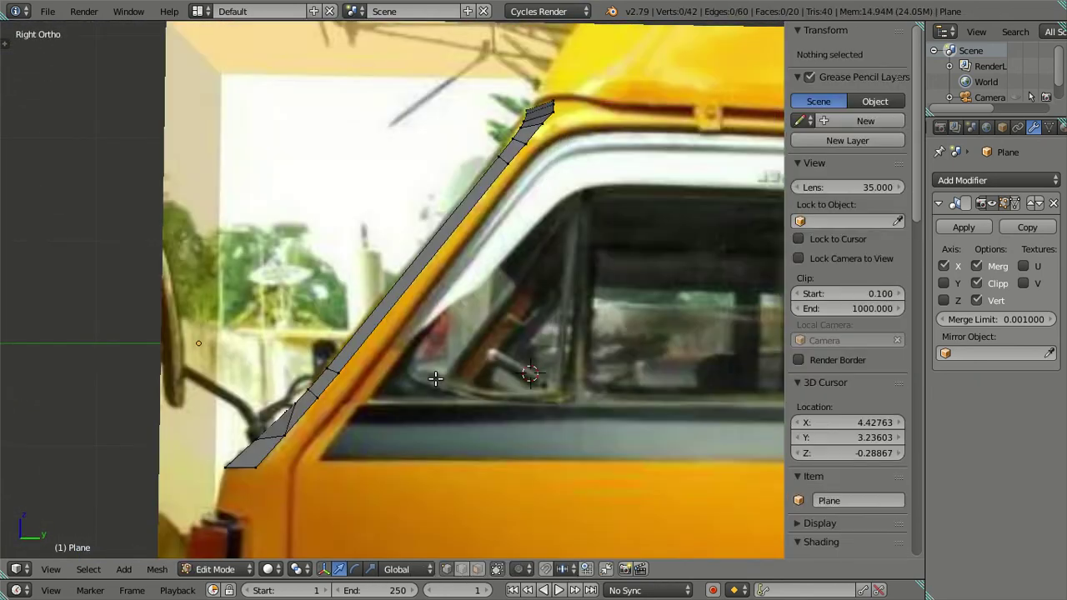
pyautogui.keyDown('shift'); pyautogui.moveTo(436, 322); pyautogui.dragTo(394, 361, button='middle'); pyautogui.keyUp('shift')
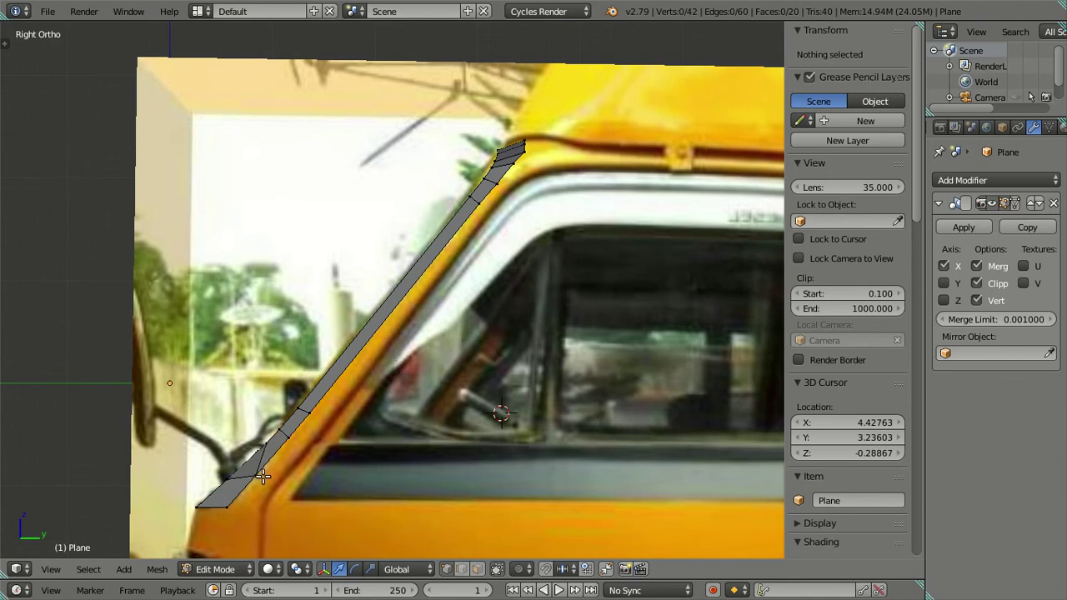
pyautogui.rightClick(236, 506)
pyautogui.scroll(2, 241, 492)
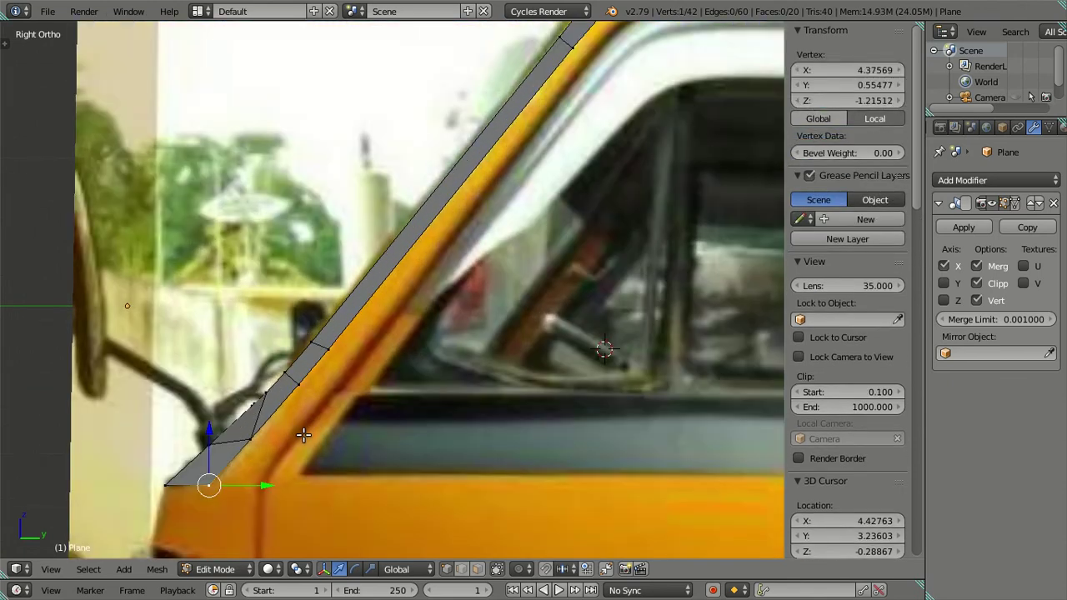
pyautogui.scroll(1, 305, 431)
pyautogui.scroll(2, 283, 406)
pyautogui.rightClick(334, 315)
pyautogui.scroll(-3, 278, 399)
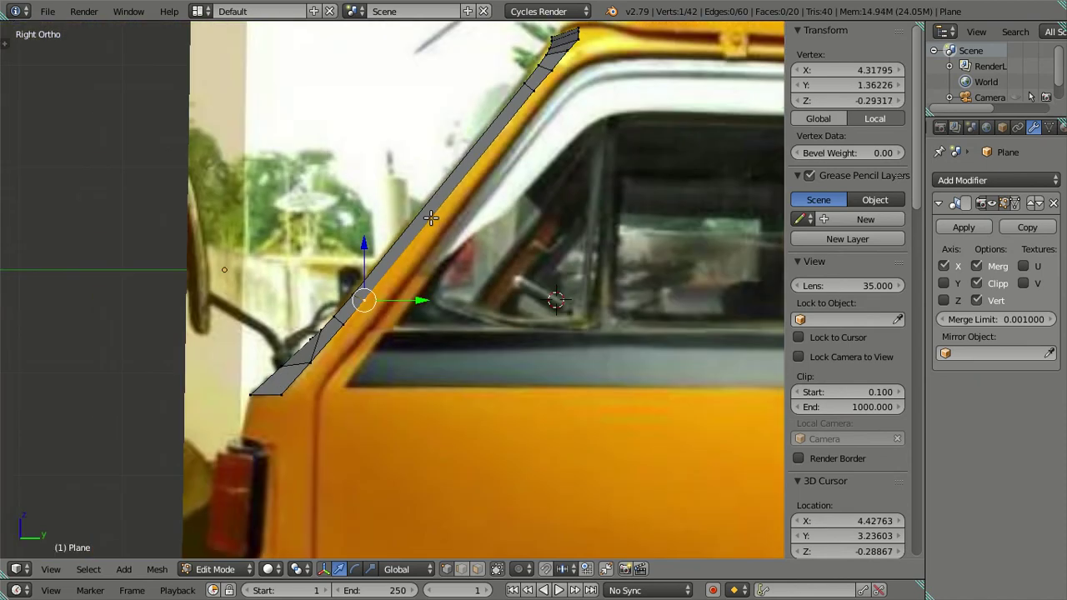
pyautogui.keyDown('shift'); pyautogui.moveTo(431, 218); pyautogui.dragTo(388, 337, button='middle'); pyautogui.keyUp('shift')
pyautogui.scroll(2, 516, 202)
pyautogui.scroll(2, 409, 305)
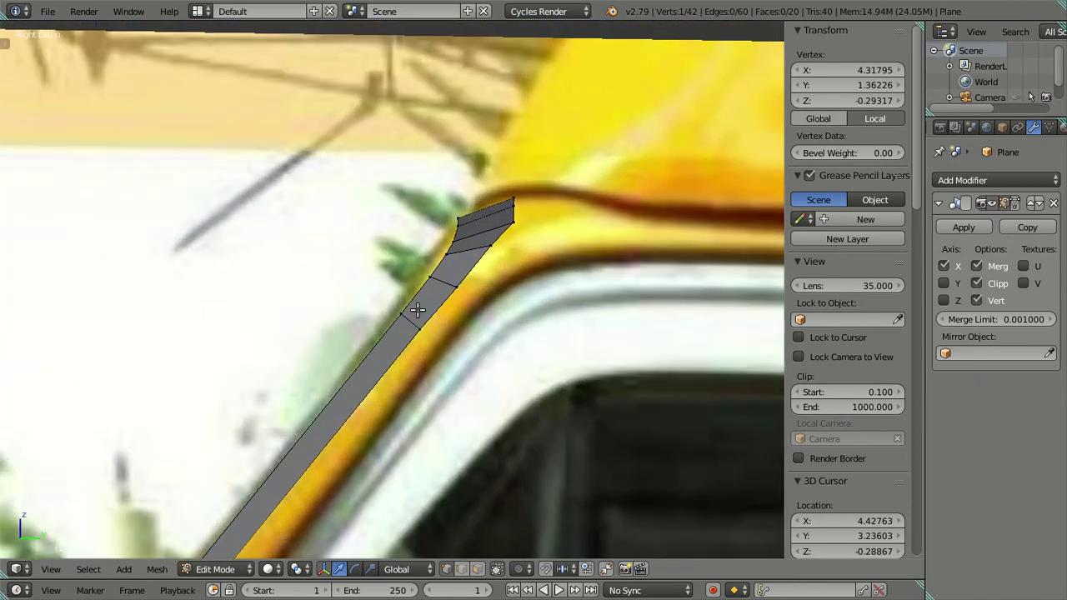
pyautogui.press('a')
pyautogui.scroll(2, 406, 308)
pyautogui.rightClick(408, 306)
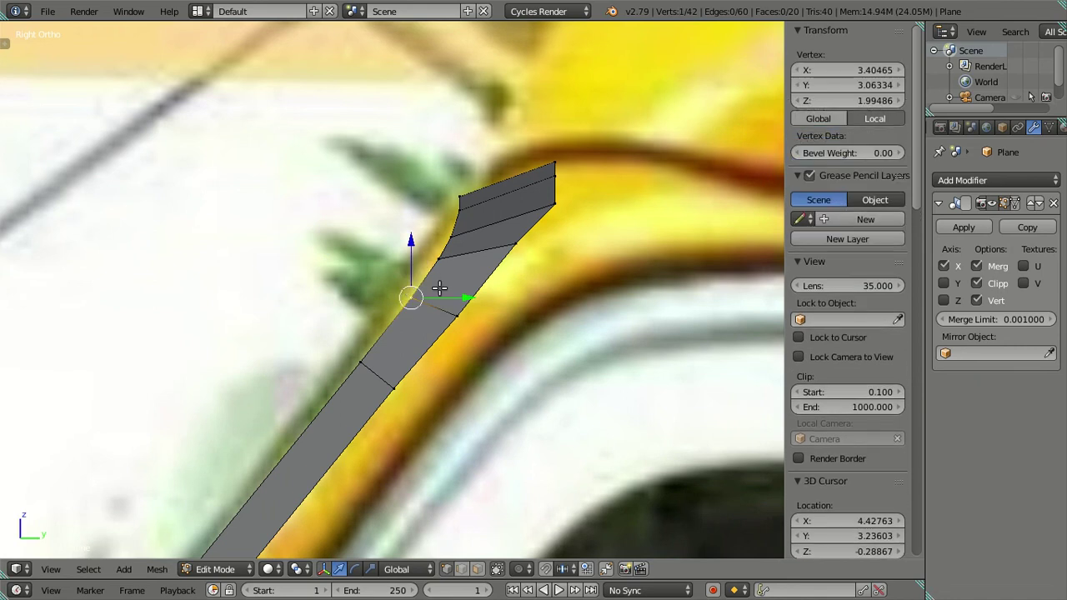
# In wireframe, select four top-corner faces and nudge them slightly along Y
pyautogui.press('z')
pyautogui.keyDown('shift'); pyautogui.rightClick(457, 315); pyautogui.keyUp('shift')
pyautogui.keyDown('shift'); pyautogui.rightClick(450, 236); pyautogui.keyUp('shift')
pyautogui.keyDown('shift'); pyautogui.rightClick(552, 160); pyautogui.keyUp('shift')
pyautogui.keyDown('shift'); pyautogui.rightClick(535, 215); pyautogui.keyUp('shift')
pyautogui.keyDown('shift'); pyautogui.rightClick(531, 227); pyautogui.keyUp('shift')
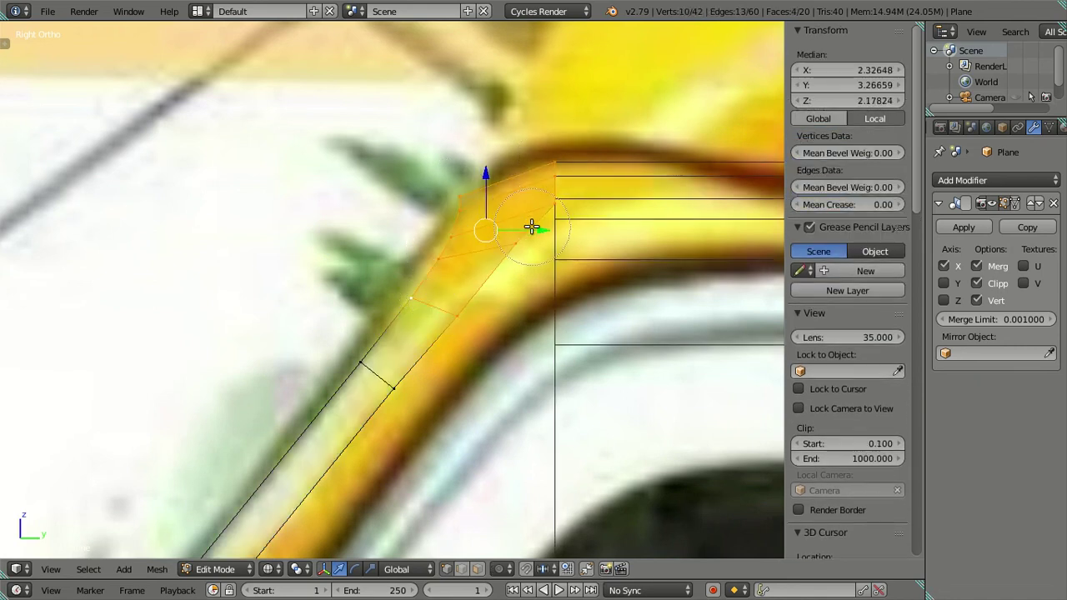
pyautogui.moveTo(553, 228); pyautogui.dragTo(545, 231)
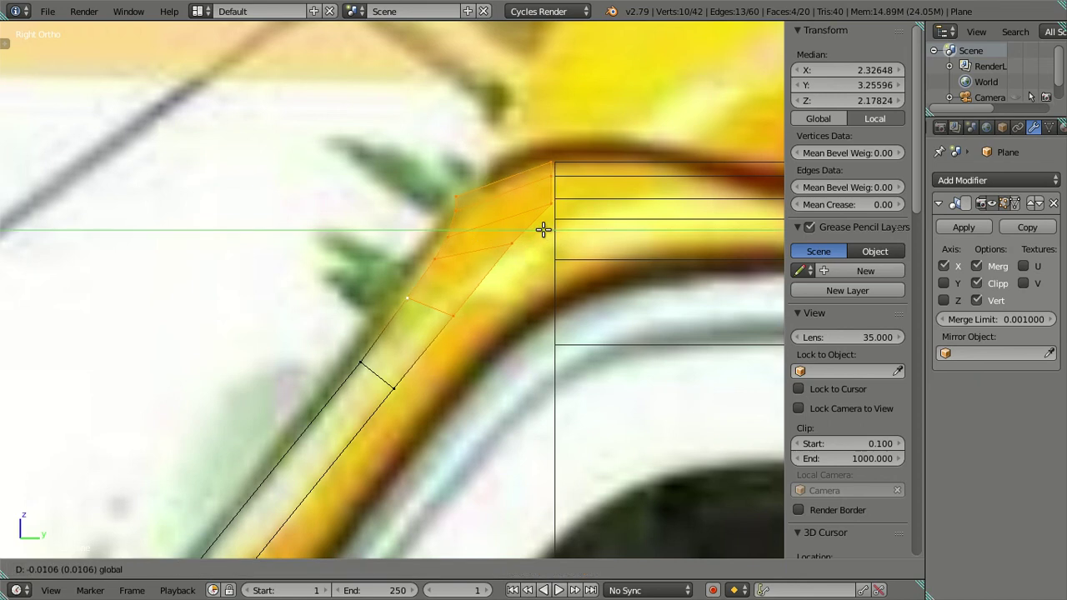
pyautogui.press('a')
pyautogui.press('z')
# Extrude the strip's edge row and move it along Y to widen the pillar strip
pyautogui.scroll(-3, 443, 325)
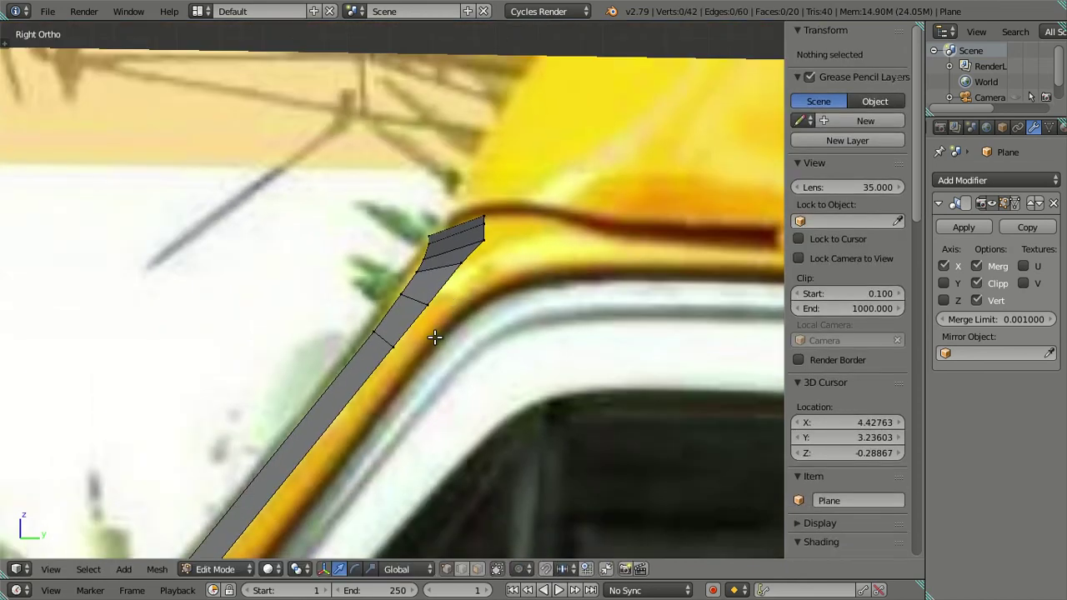
pyautogui.scroll(-3, 434, 337)
pyautogui.press('l')
pyautogui.scroll(-2, 400, 359)
pyautogui.press('z')
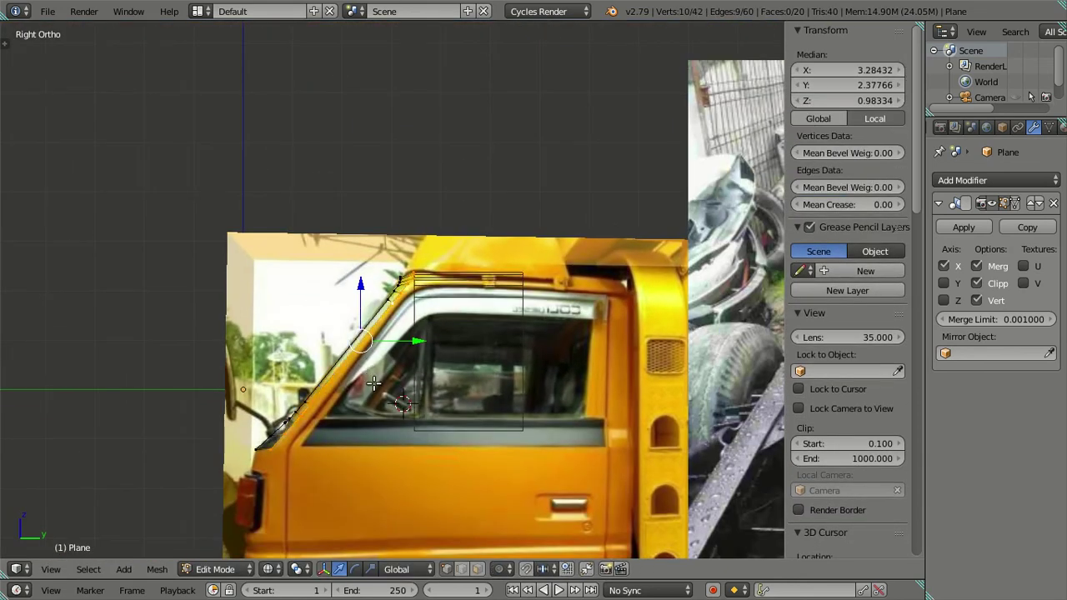
pyautogui.moveTo(375, 382); pyautogui.dragTo(386, 388, button='middle')
pyautogui.press('KP_3')
pyautogui.scroll(2, 400, 400)
pyautogui.scroll(1, 406, 346)
pyautogui.press('e')
pyautogui.click(442, 335)
pyautogui.moveTo(401, 339); pyautogui.dragTo(429, 330)
# Drop two lower vertices and shift the rest along Y to median Y 3.05866 following the pillar
pyautogui.scroll(1, 427, 326)
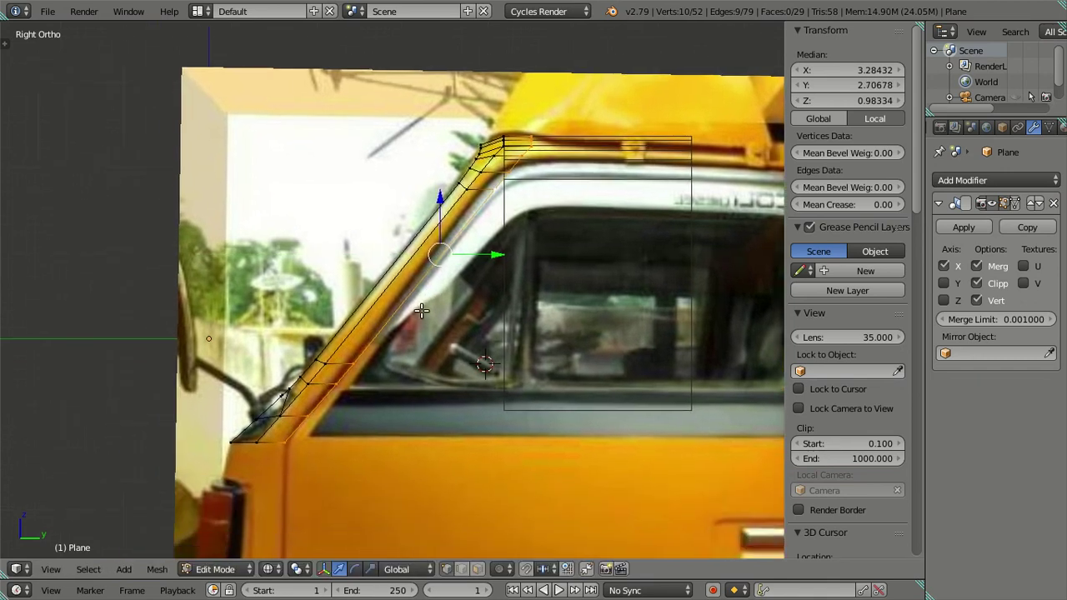
pyautogui.scroll(1, 422, 313)
pyautogui.keyDown('shift'); pyautogui.moveTo(398, 362); pyautogui.dragTo(412, 289, button='middle'); pyautogui.keyUp('shift')
pyautogui.keyDown('shift'); pyautogui.rightClick(230, 439); pyautogui.keyUp('shift')
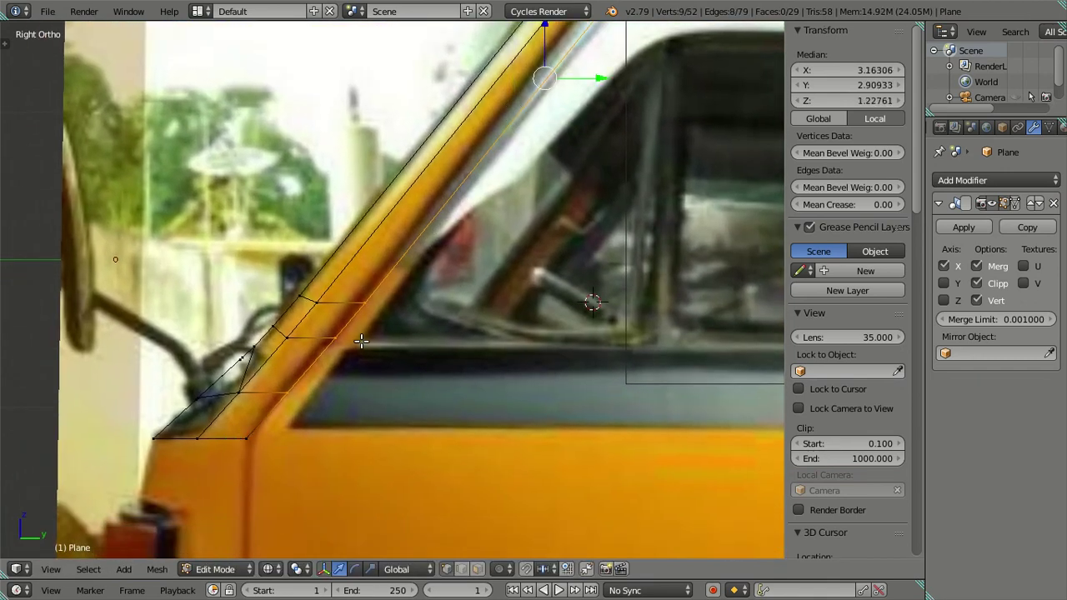
pyautogui.keyDown('shift'); pyautogui.moveTo(595, 122); pyautogui.dragTo(522, 234, button='middle'); pyautogui.keyUp('shift')
pyautogui.moveTo(527, 195); pyautogui.dragTo(520, 194)
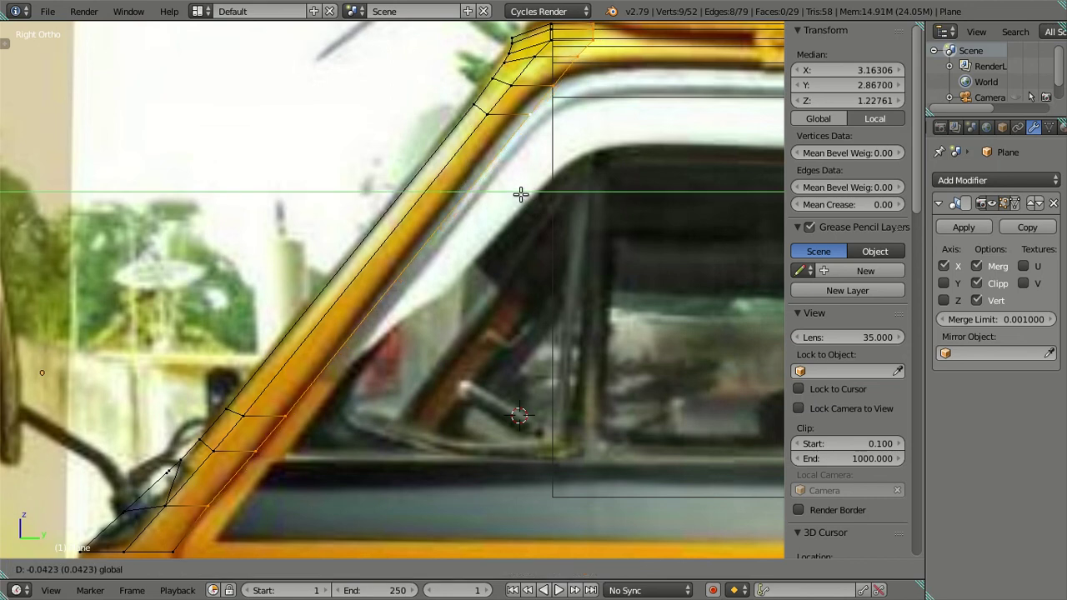
pyautogui.keyDown('shift'); pyautogui.rightClick(197, 514); pyautogui.keyUp('shift')
pyautogui.keyDown('shift'); pyautogui.moveTo(623, 207); pyautogui.dragTo(615, 246, button='middle'); pyautogui.keyUp('shift')
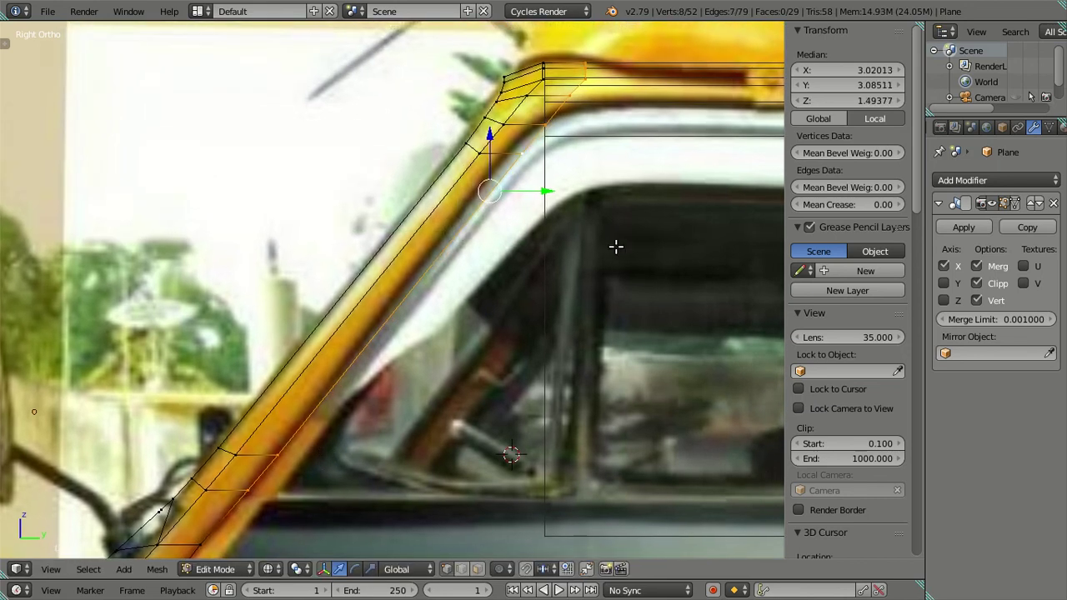
pyautogui.moveTo(552, 188); pyautogui.dragTo(548, 181)
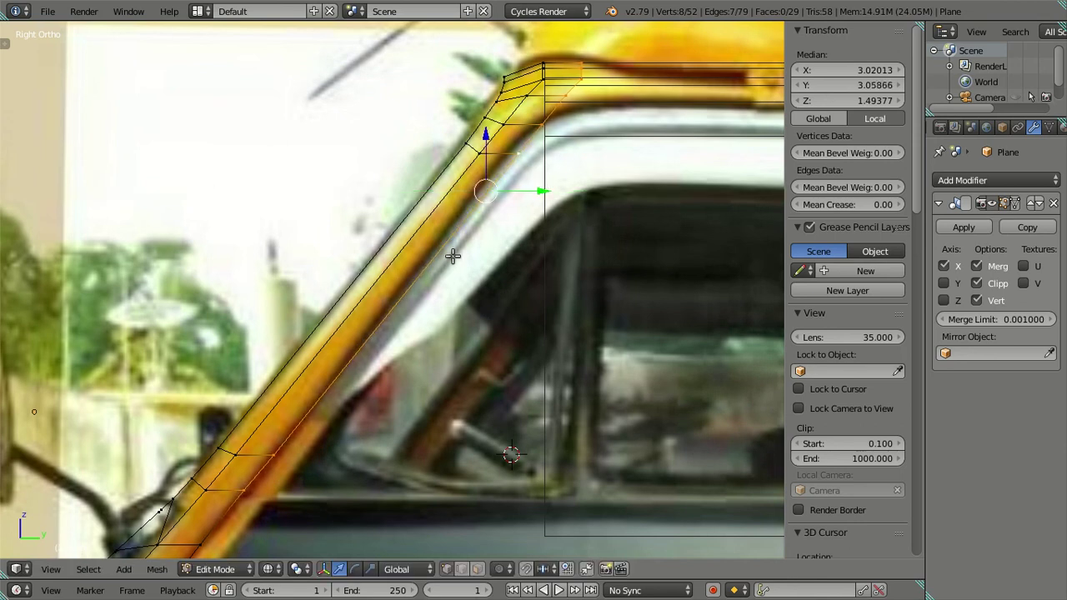
# Keep only the roof-corner vertices selected and move them further along Y
pyautogui.keyDown('shift'); pyautogui.rightClick(274, 457); pyautogui.keyUp('shift')
pyautogui.scroll(2, 459, 322)
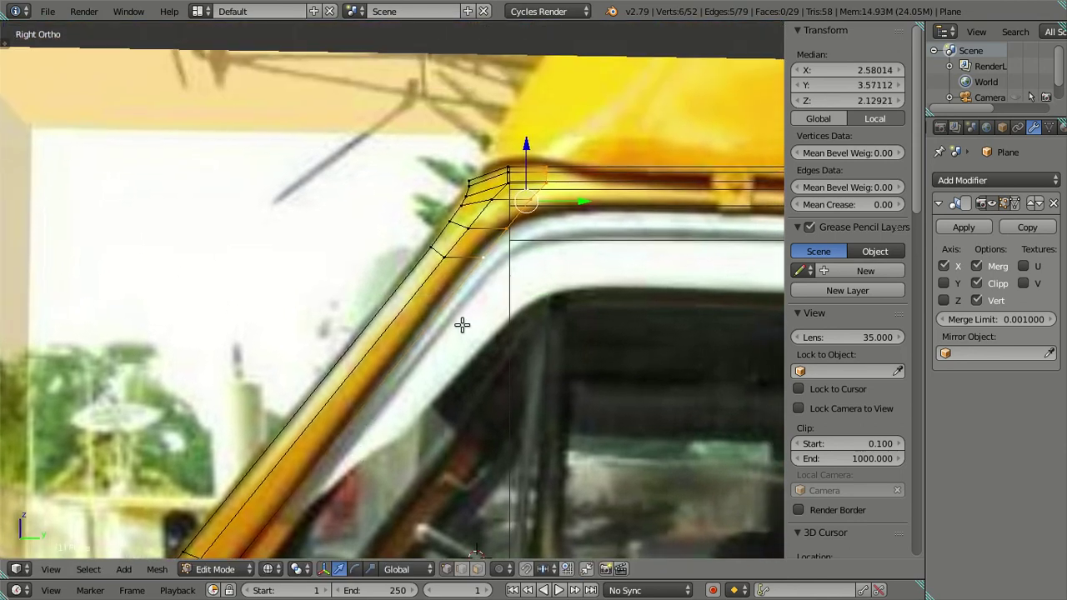
pyautogui.scroll(1, 490, 278)
pyautogui.moveTo(538, 249); pyautogui.dragTo(529, 245)
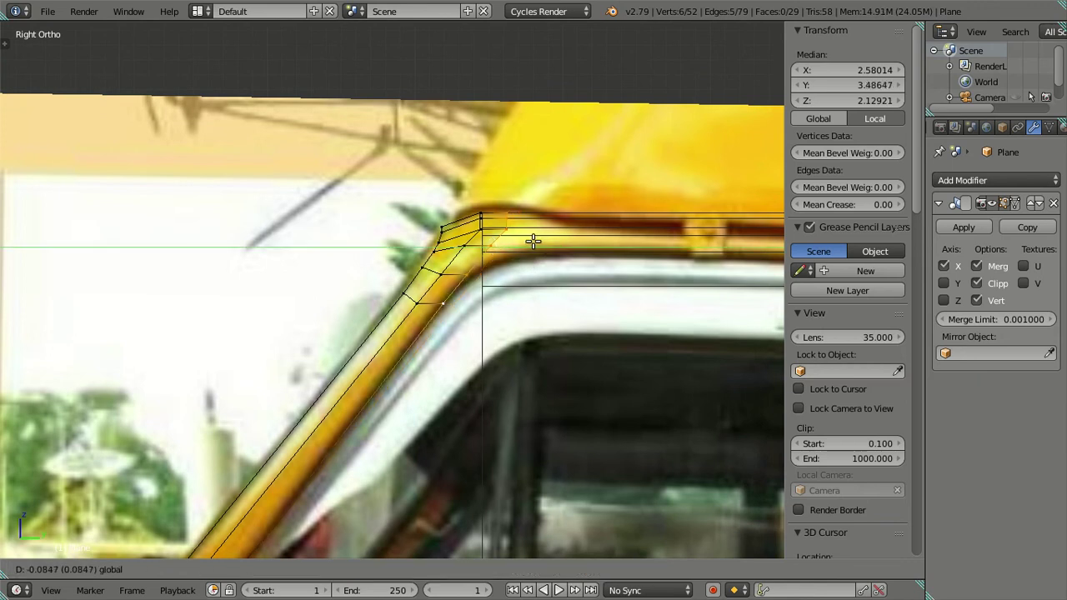
pyautogui.scroll(1, 520, 273)
pyautogui.scroll(1, 520, 274)
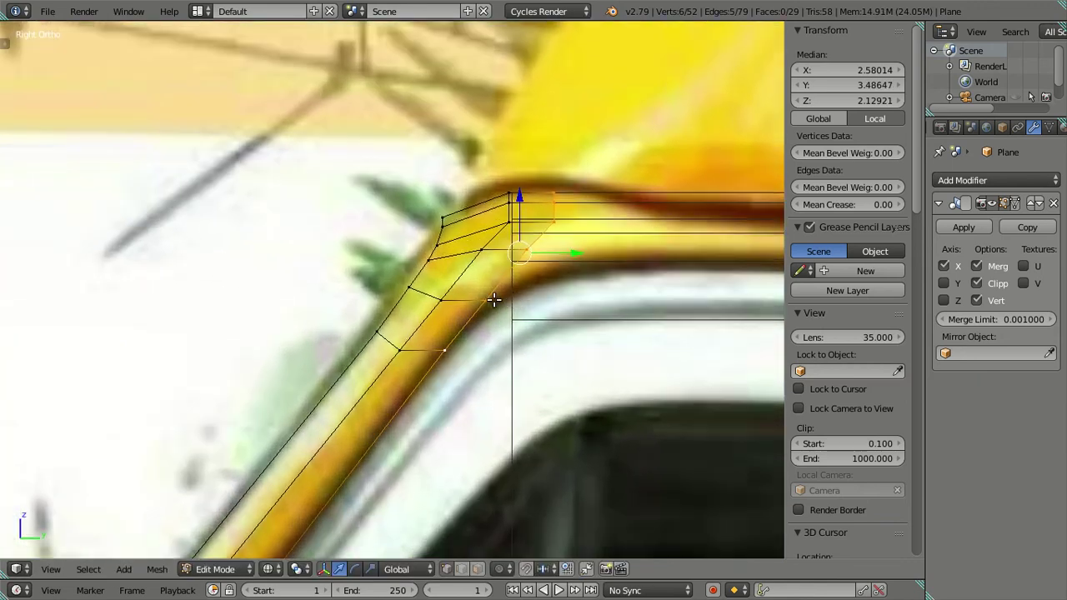
# Grab a corner-bend edge and an inner-corner vertex to fit the cab's curve, then deselect all
pyautogui.rightClick(485, 301)
pyautogui.keyDown('shift'); pyautogui.rightClick(446, 350); pyautogui.keyUp('shift')
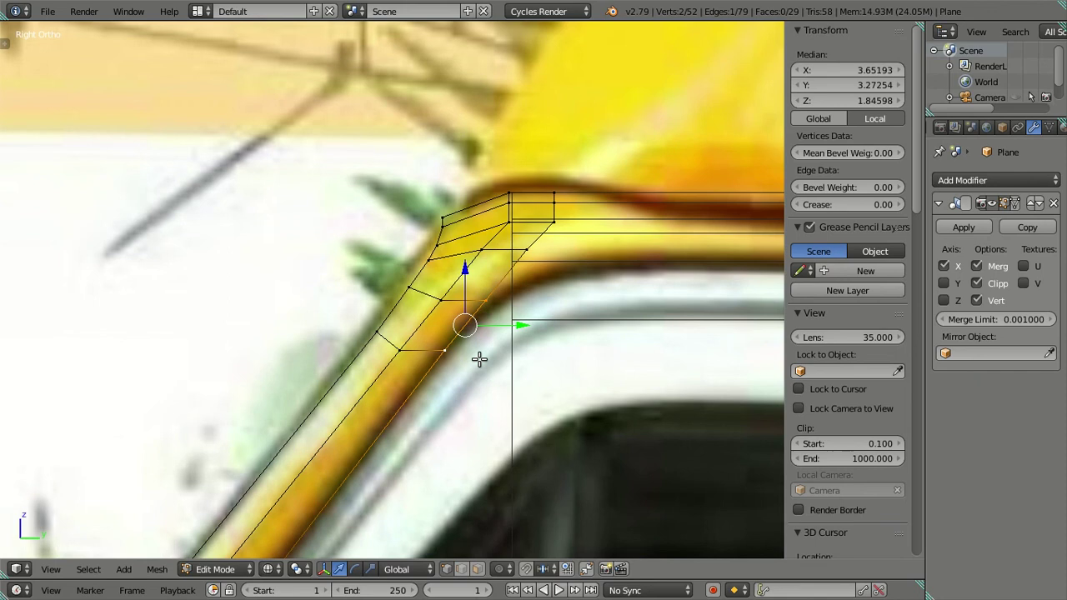
pyautogui.press('g')
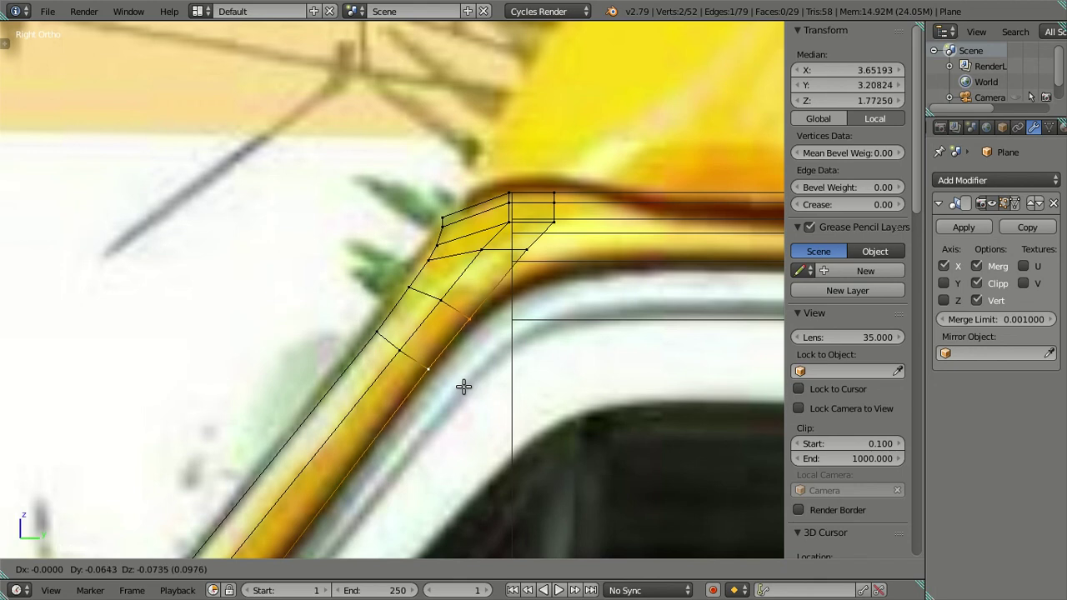
pyautogui.click(464, 385)
pyautogui.rightClick(479, 329)
pyautogui.press('g')
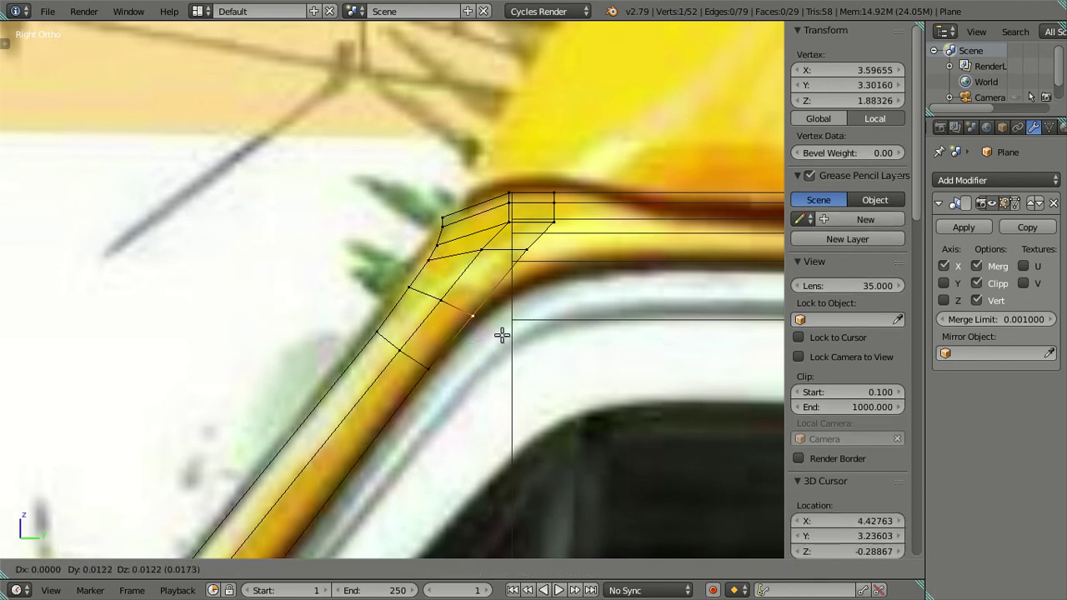
pyautogui.click(503, 334)
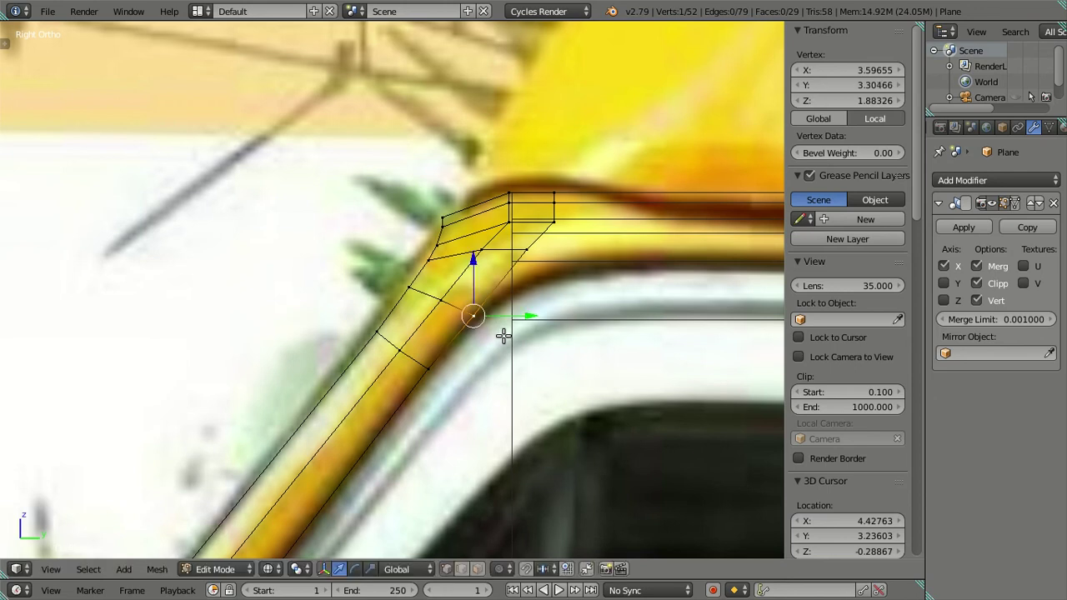
pyautogui.press('a')
# Select an edge at the lower pillar joint
pyautogui.scroll(-3, 431, 411)
pyautogui.scroll(2, 474, 290)
pyautogui.scroll(3, 248, 511)
pyautogui.moveTo(248, 511)
pyautogui.keyDown('shift'); pyautogui.mouseDown(button='middle')
pyautogui.moveTo(375, 291)
pyautogui.moveTo(373, 321)
pyautogui.mouseUp(button='middle'); pyautogui.keyUp('shift')
pyautogui.rightClick(373, 232)
pyautogui.keyDown('shift'); pyautogui.rightClick(327, 278); pyautogui.keyUp('shift')
pyautogui.scroll(2, 347, 303)
# Select the two inner-edge vertices of the pillar strip and move them onto the pillar in the side photo
pyautogui.keyDown('shift'); pyautogui.rightClick(280, 372); pyautogui.keyUp('shift')
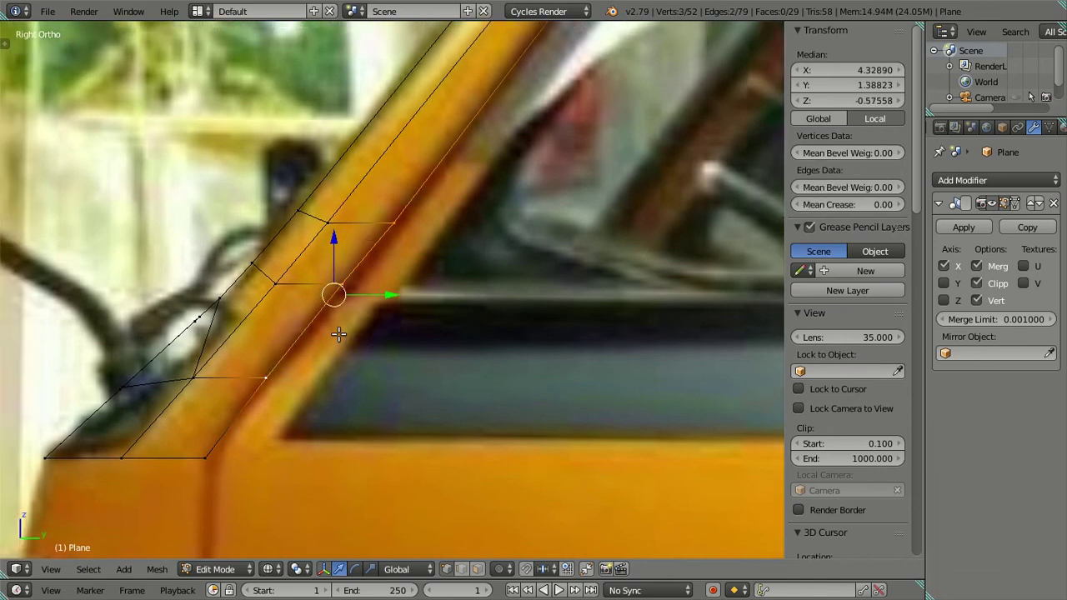
pyautogui.rightClick(267, 378)
pyautogui.rightClick(377, 254)
pyautogui.keyDown('shift'); pyautogui.rightClick(351, 276); pyautogui.keyUp('shift')
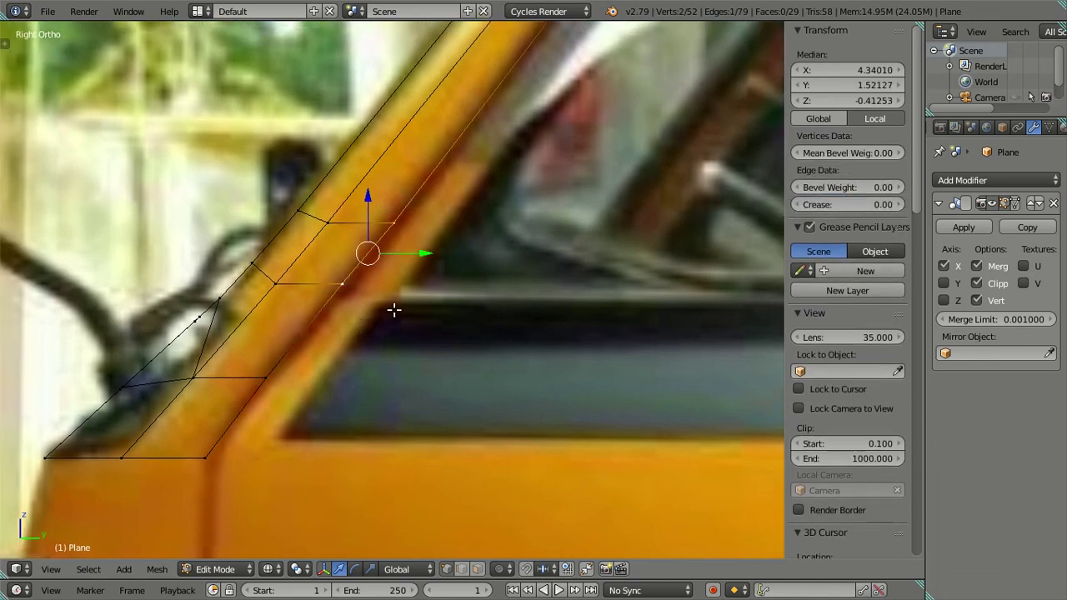
pyautogui.press('g')
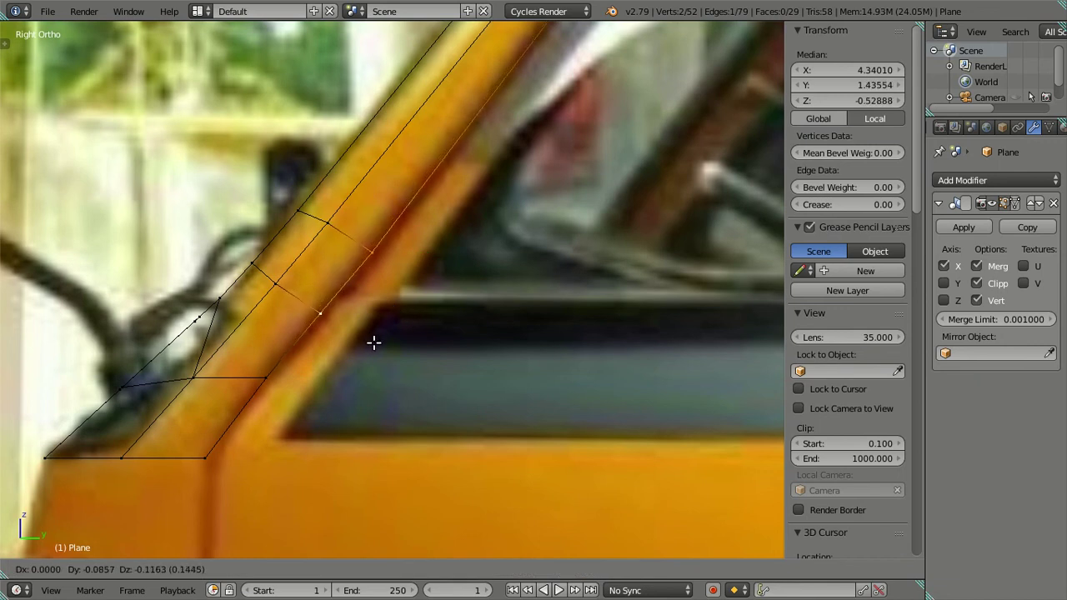
pyautogui.click(373, 333)
pyautogui.hotkey('ctrl', 'z')
pyautogui.hotkey('ctrl', 'shift', 'z')
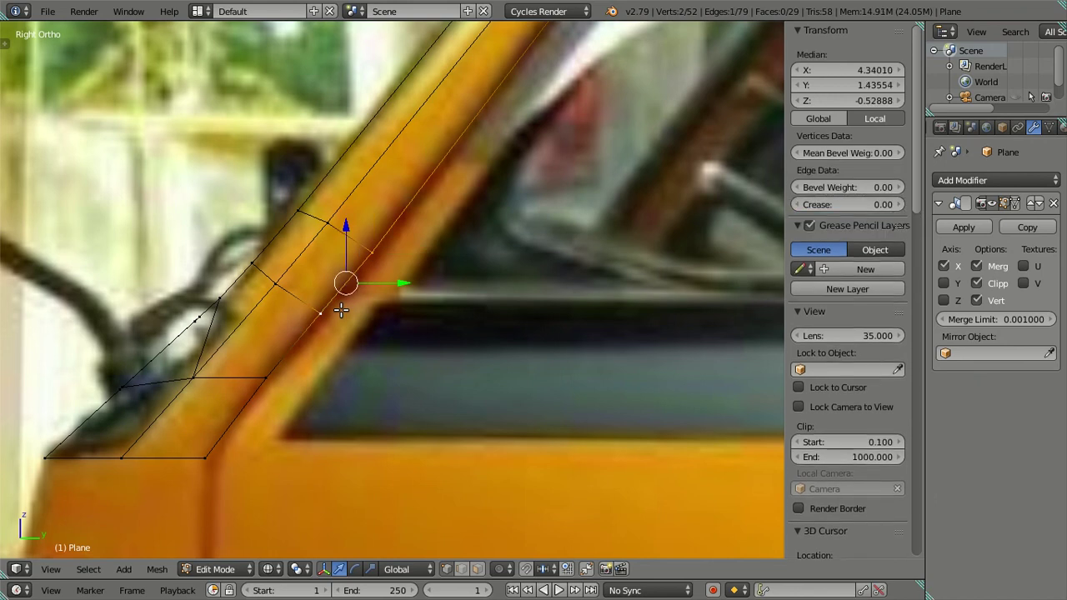
pyautogui.press('g')
pyautogui.press('Escape')
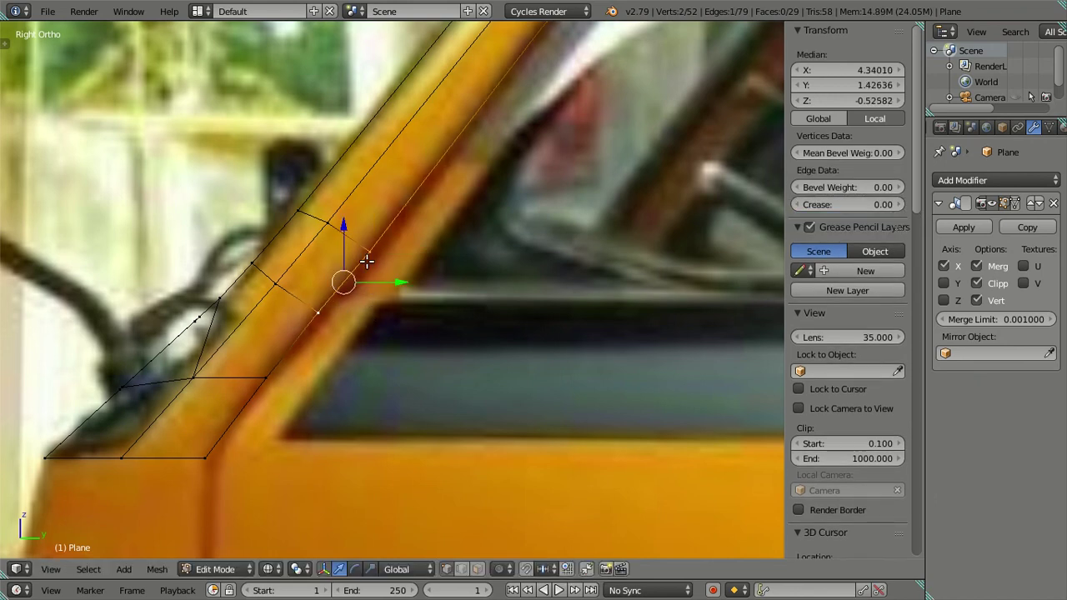
# Move a lower pillar-joint vertex to Y 1.52769, Z -0.38809, then check the strip in solid shading
pyautogui.rightClick(409, 265)
pyautogui.press('g')
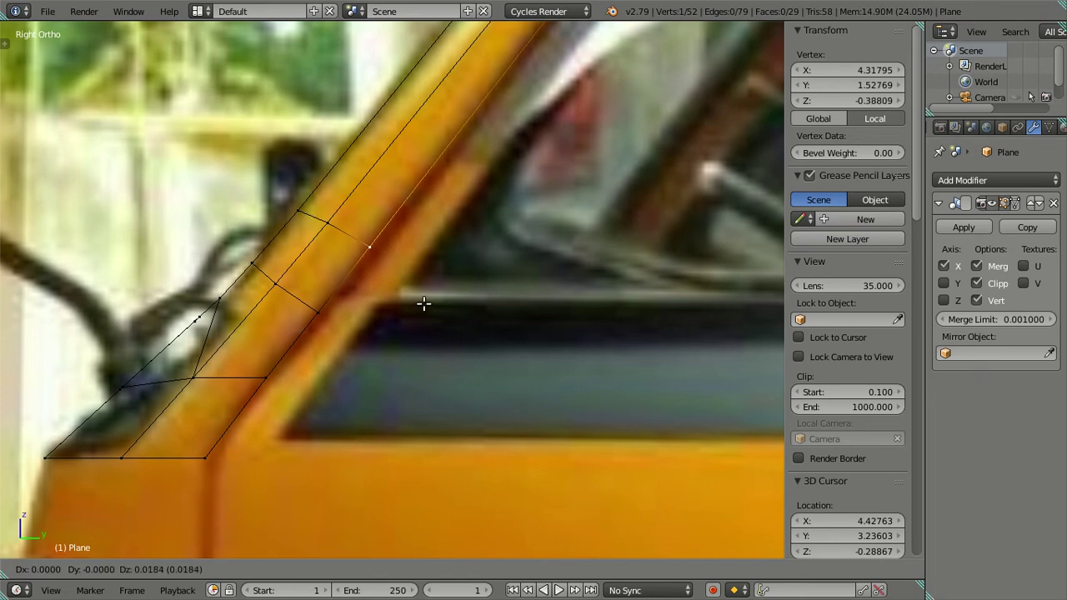
pyautogui.click(424, 304)
pyautogui.press('a')
pyautogui.press('z')
pyautogui.scroll(-4, 405, 305)
pyautogui.moveTo(389, 316)
pyautogui.mouseDown(button='middle')
pyautogui.moveTo(398, 303)
pyautogui.moveTo(479, 303)
pyautogui.moveTo(528, 247)
pyautogui.moveTo(549, 248)
pyautogui.mouseUp(button='middle')
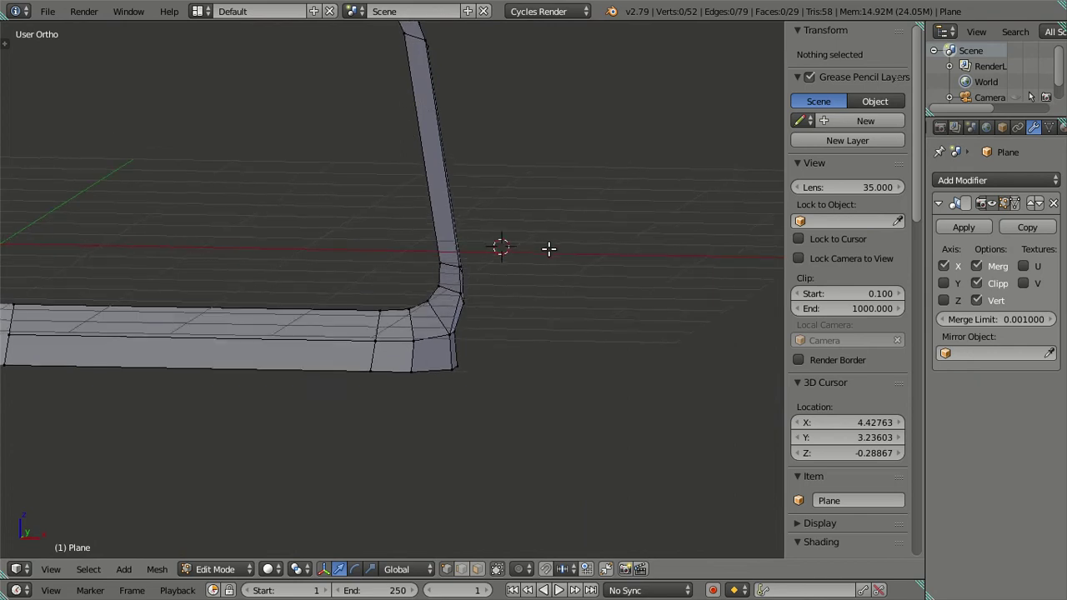
# Compare the frame's lower corner with the front photo in front view, in wireframe and solid
pyautogui.press('KP_1')
pyautogui.scroll(3, 510, 346)
pyautogui.scroll(2, 467, 321)
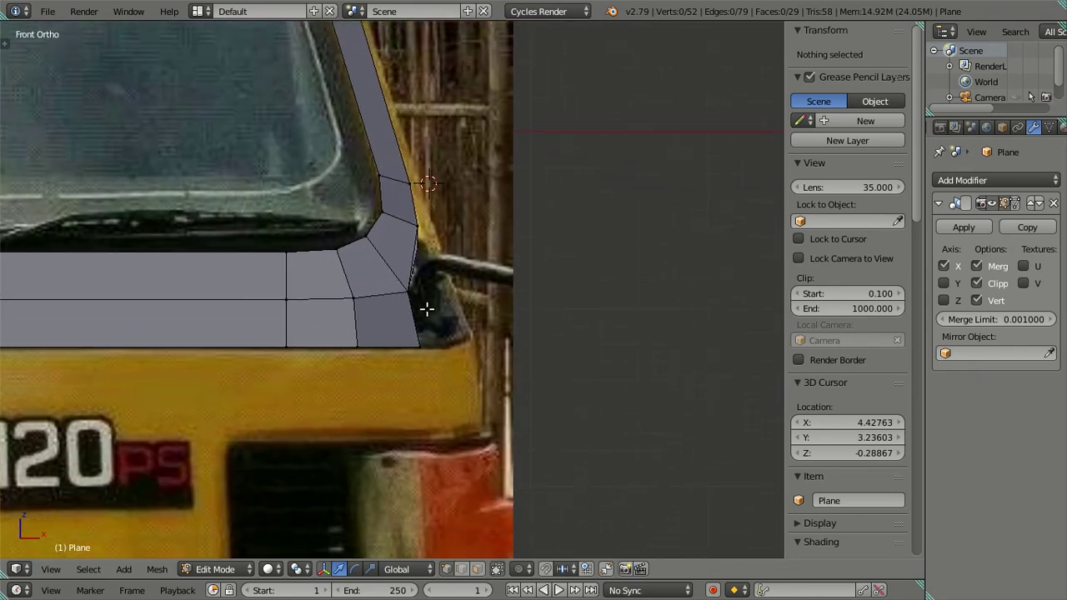
pyautogui.press('z')
pyautogui.scroll(3, 451, 309)
pyautogui.press('z')
pyautogui.moveTo(465, 307)
pyautogui.mouseDown(button='middle')
pyautogui.moveTo(409, 317)
pyautogui.moveTo(420, 325)
pyautogui.mouseUp(button='middle')
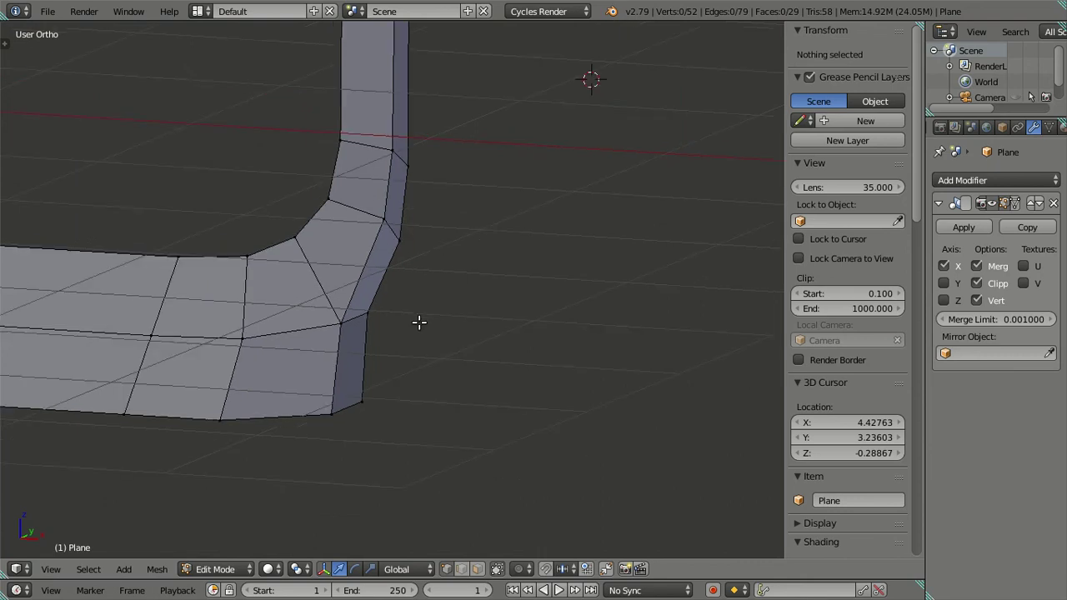
pyautogui.press('KP_1')
pyautogui.press('z')
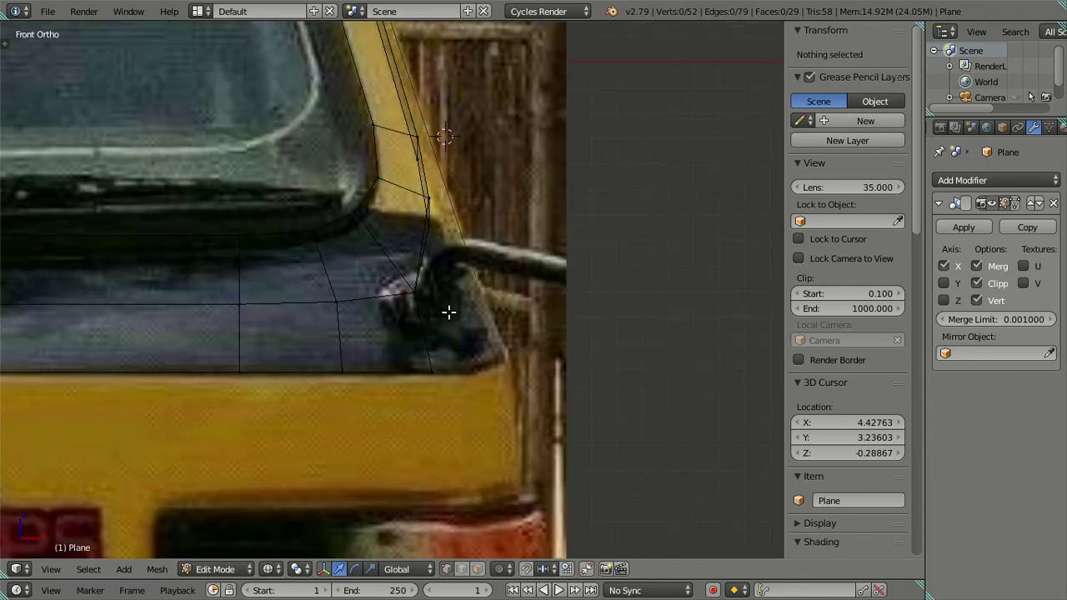
pyautogui.scroll(-2, 449, 312)
pyautogui.press('z')
pyautogui.moveTo(505, 238)
pyautogui.mouseDown(button='middle')
pyautogui.moveTo(341, 267)
pyautogui.moveTo(354, 263)
pyautogui.moveTo(414, 369)
pyautogui.moveTo(421, 288)
pyautogui.mouseUp(button='middle')
# Shift the selected pillar-foot corner vertices outward along the X axis in front view
pyautogui.rightClick(341, 266)
pyautogui.keyDown('ctrl'); pyautogui.rightClick(405, 294); pyautogui.keyUp('ctrl')
pyautogui.press('KP_1')
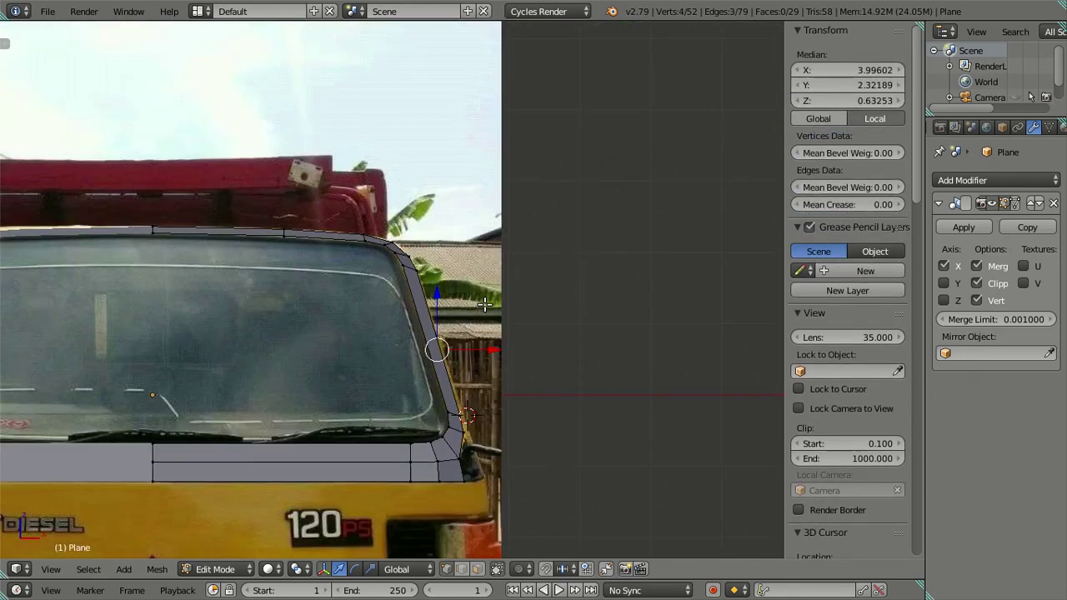
pyautogui.press('g')
pyautogui.press('x')
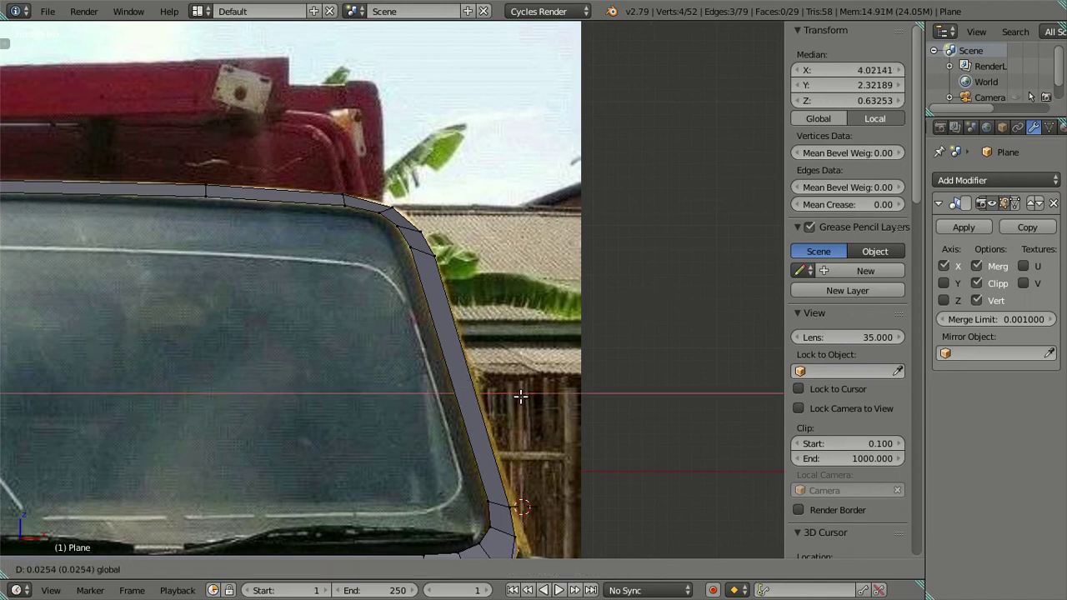
pyautogui.click(530, 404)
# Reposition an edge at the lower corner to match the front photo
pyautogui.moveTo(530, 403)
pyautogui.keyDown('shift'); pyautogui.mouseDown(button='middle')
pyautogui.moveTo(475, 281)
pyautogui.moveTo(397, 428)
pyautogui.mouseUp(button='middle'); pyautogui.keyUp('shift')
pyautogui.rightClick(398, 429)
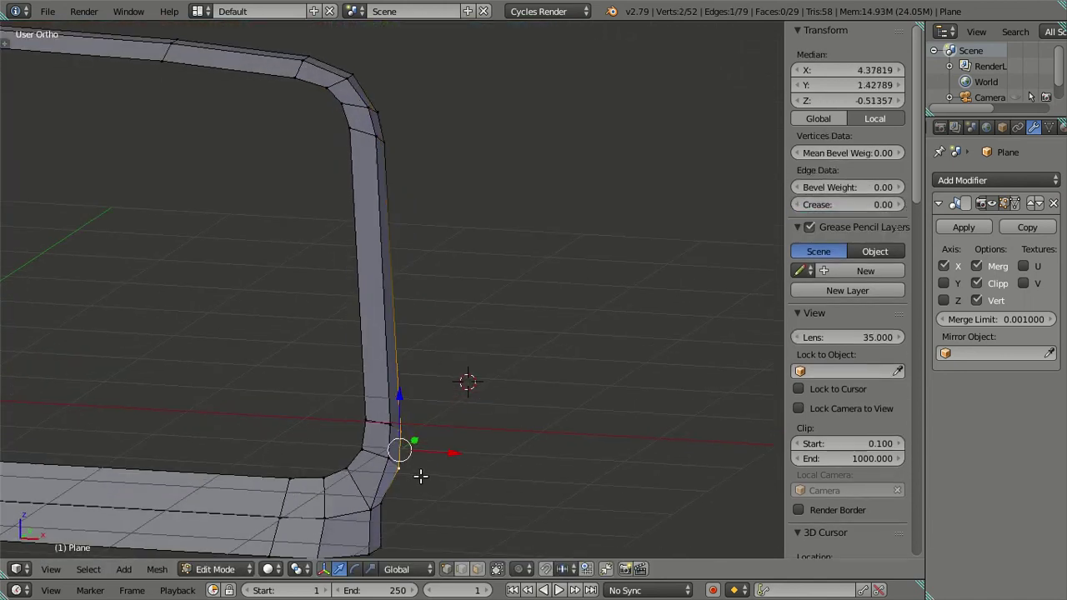
pyautogui.press('KP_1')
pyautogui.keyDown('shift'); pyautogui.moveTo(470, 405); pyautogui.dragTo(405, 352, button='middle'); pyautogui.keyUp('shift')
pyautogui.scroll(2, 450, 371)
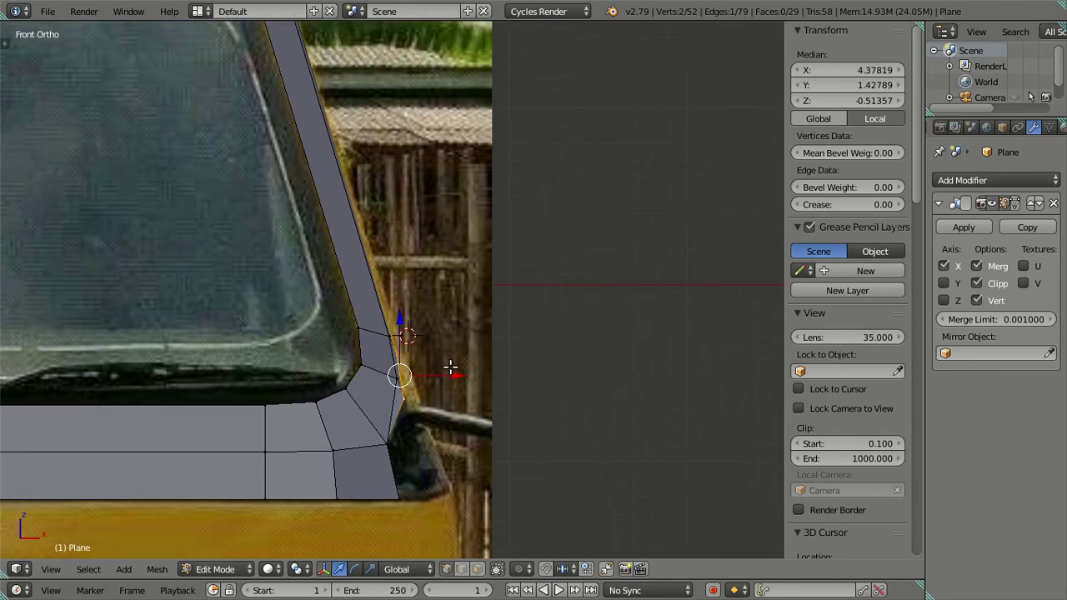
pyautogui.press('g')
pyautogui.click(453, 367)
# Slide the single lower corner vertex sideways along X and inspect the whole frame
pyautogui.rightClick(417, 383)
pyautogui.press('g')
pyautogui.press('x')
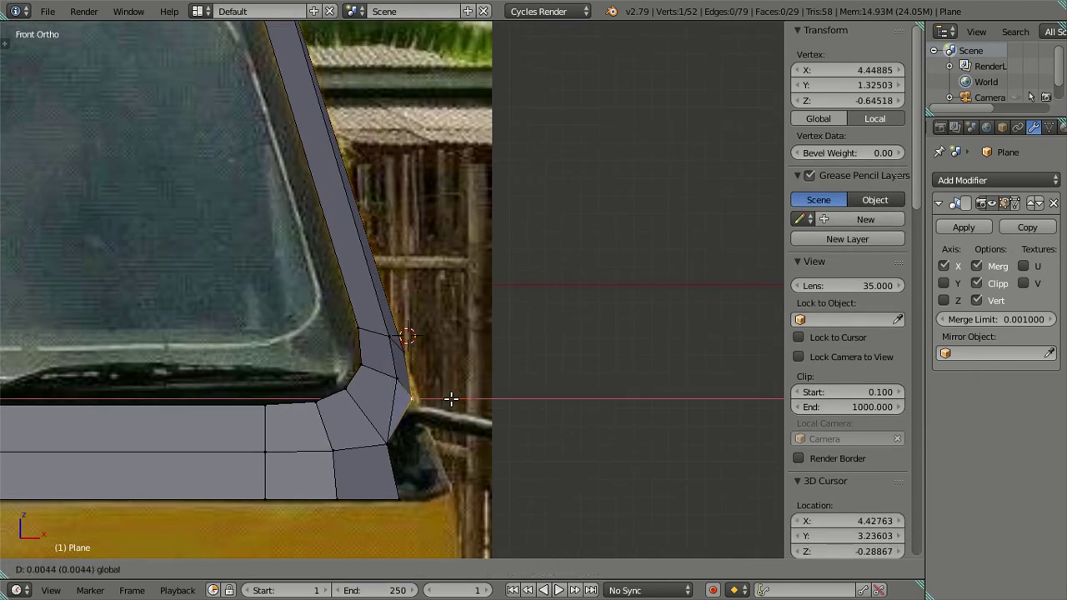
pyautogui.click(451, 399)
pyautogui.moveTo(451, 398)
pyautogui.mouseDown(button='middle')
pyautogui.moveTo(381, 417)
pyautogui.moveTo(361, 393)
pyautogui.mouseUp(button='middle')
pyautogui.press('a')
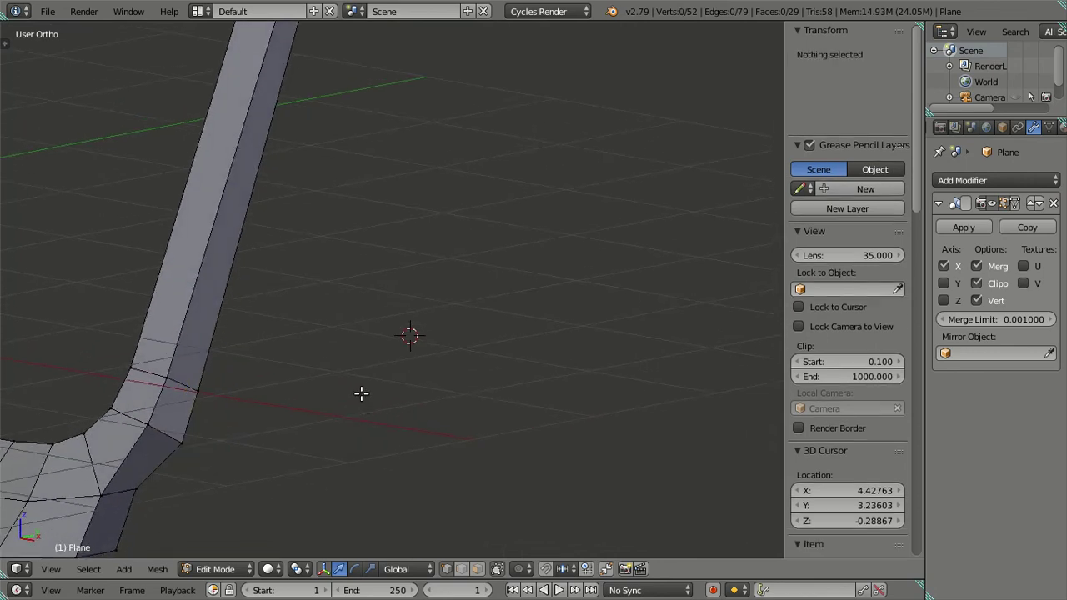
pyautogui.press('Tab')
pyautogui.scroll(-4, 361, 394)
pyautogui.moveTo(361, 317)
pyautogui.mouseDown(button='middle')
pyautogui.moveTo(324, 409)
pyautogui.moveTo(278, 356)
pyautogui.moveTo(273, 364)
pyautogui.mouseUp(button='middle')
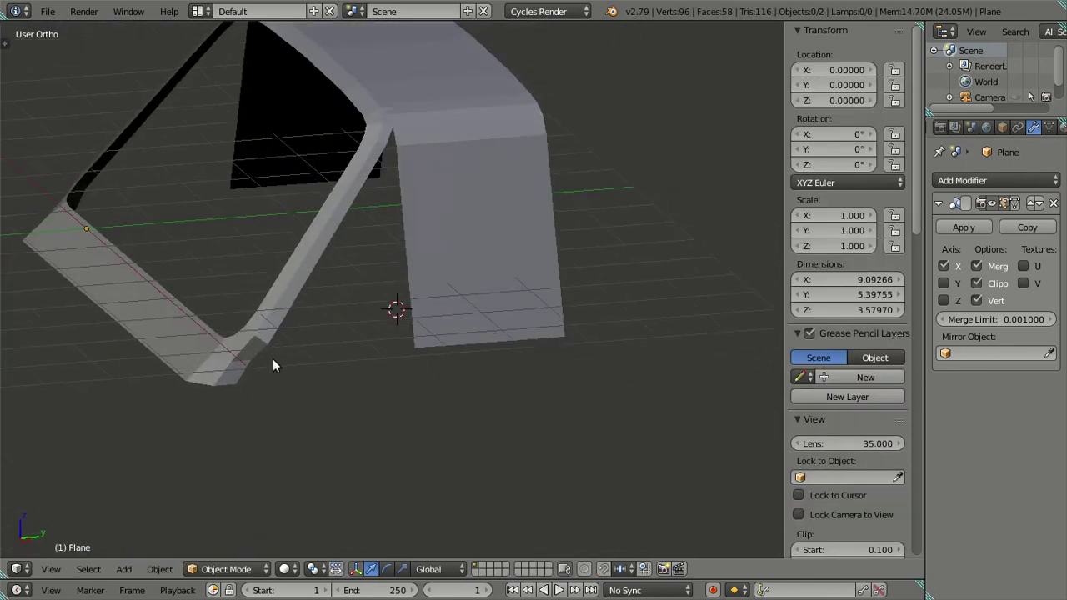
# Move the lower corner edge outward so the pillar foot sits at median X 4.57036
pyautogui.press('Tab')
pyautogui.rightClick(244, 367)
pyautogui.press('KP_1')
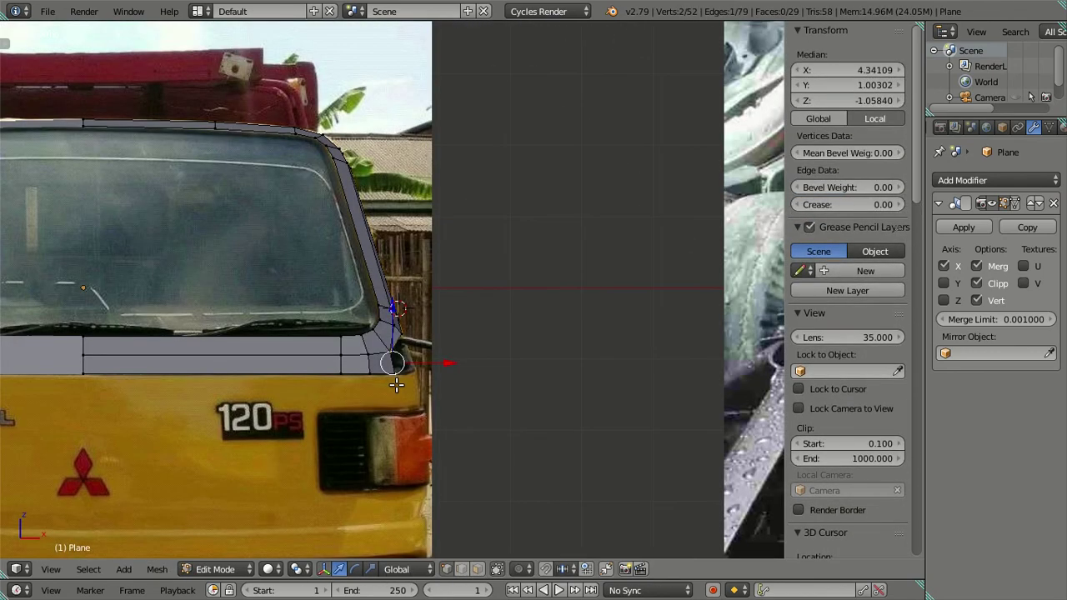
pyautogui.scroll(3, 392, 341)
pyautogui.scroll(2, 392, 316)
pyautogui.press('g')
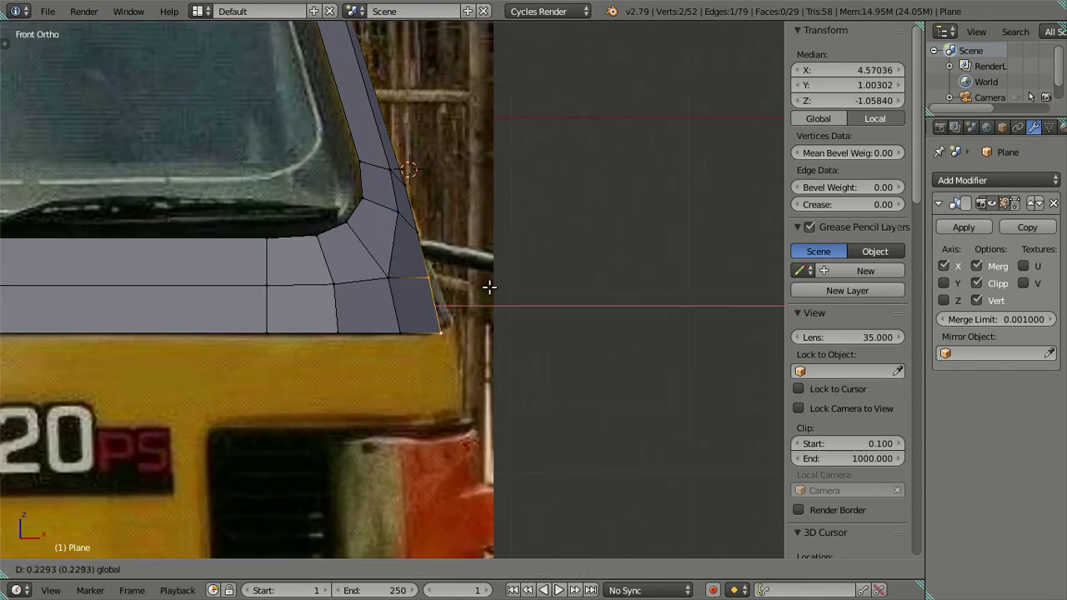
pyautogui.click(491, 288)
pyautogui.press('a')
pyautogui.scroll(-3, 467, 320)
pyautogui.moveTo(542, 253); pyautogui.dragTo(275, 142, button='middle')
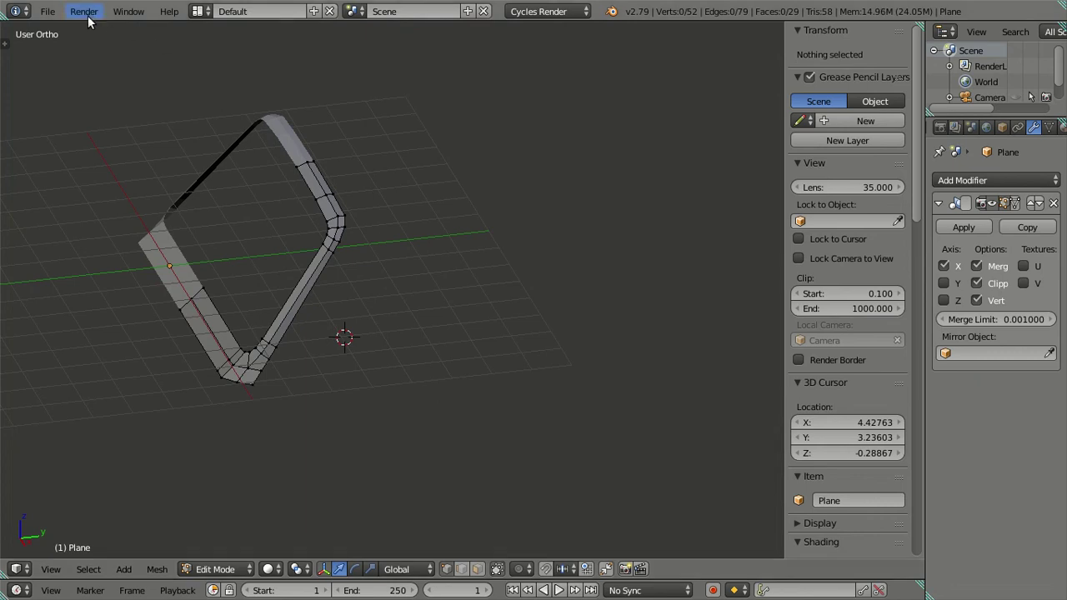
# Save As to the Desktop, replacing 'untitled' with the new file name Colt Diesel 120 PS
pyautogui.click(125, 12)
pyautogui.click(48, 11)
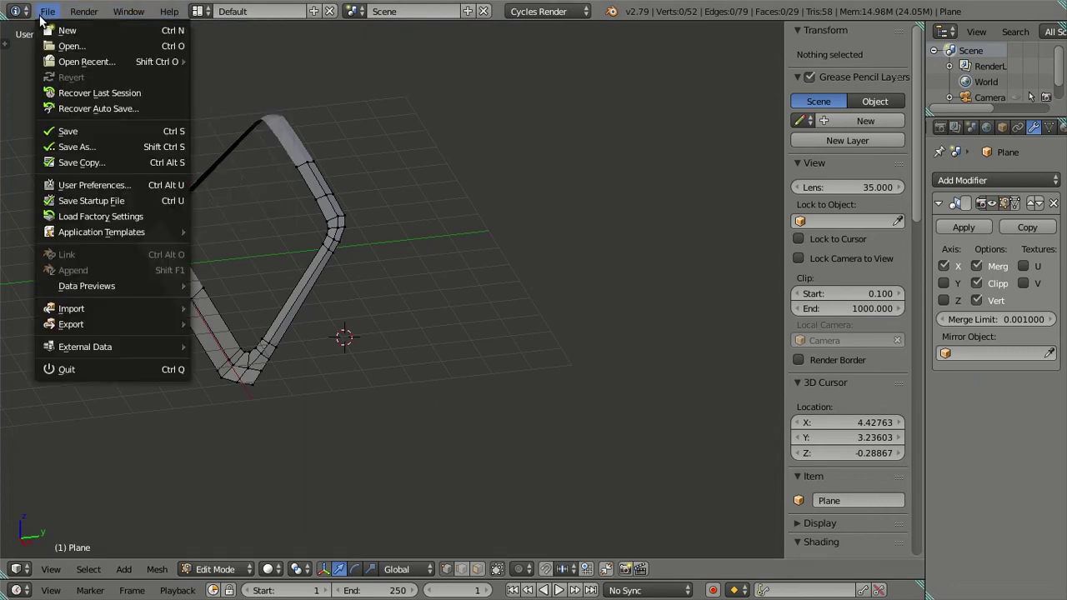
pyautogui.click(81, 148)
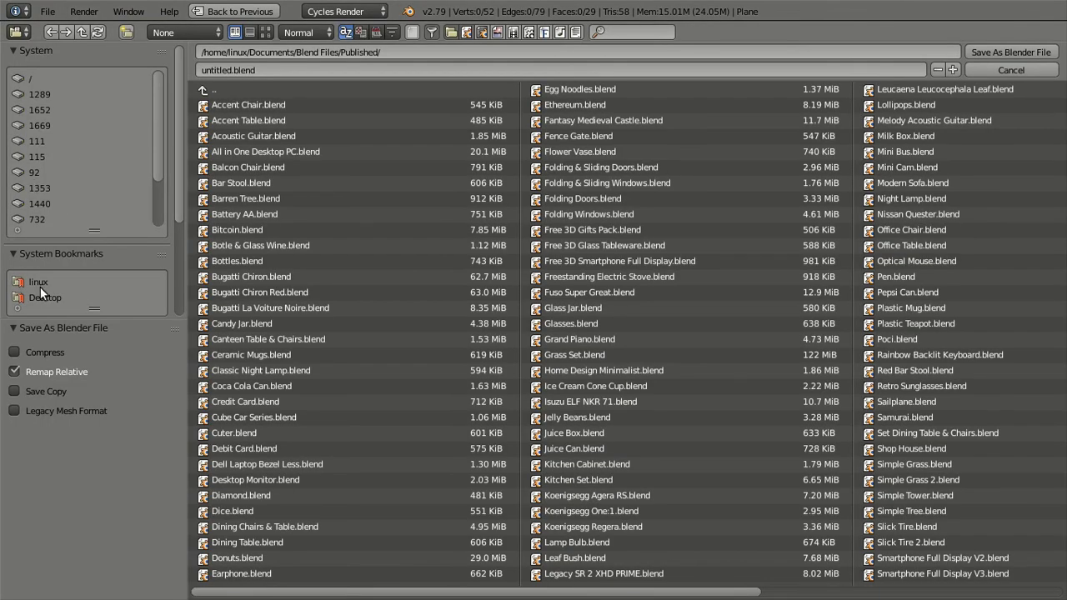
pyautogui.click(42, 297)
pyautogui.click(212, 71)
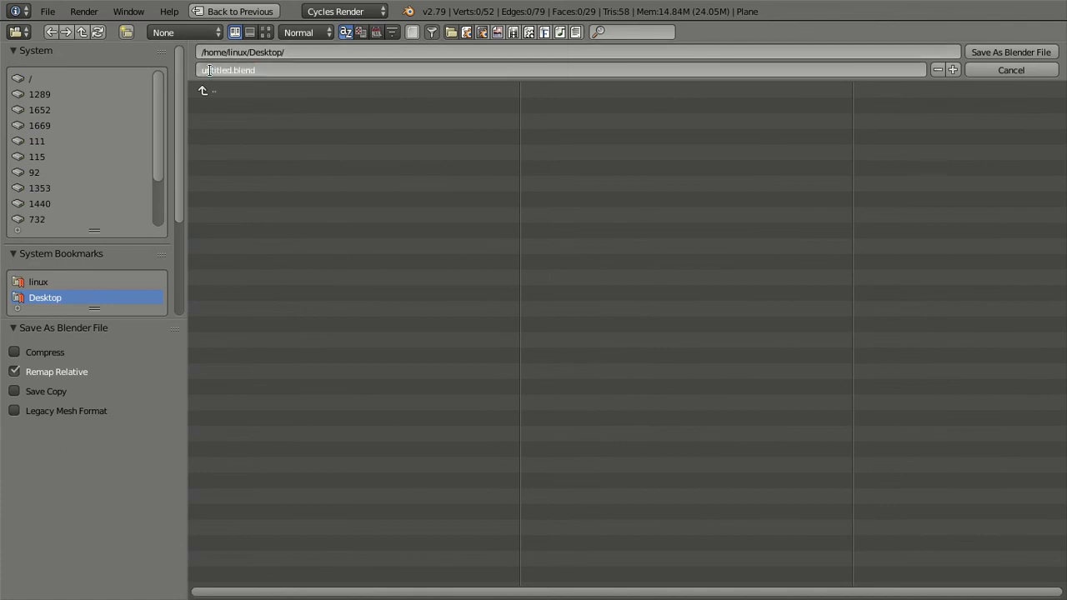
pyautogui.doubleClick(208, 70)
pyautogui.write('c')
# Save the model as Colt Diesel 120 PS.blend on the Desktop, leaving fullscreen
pyautogui.click(996, 52)
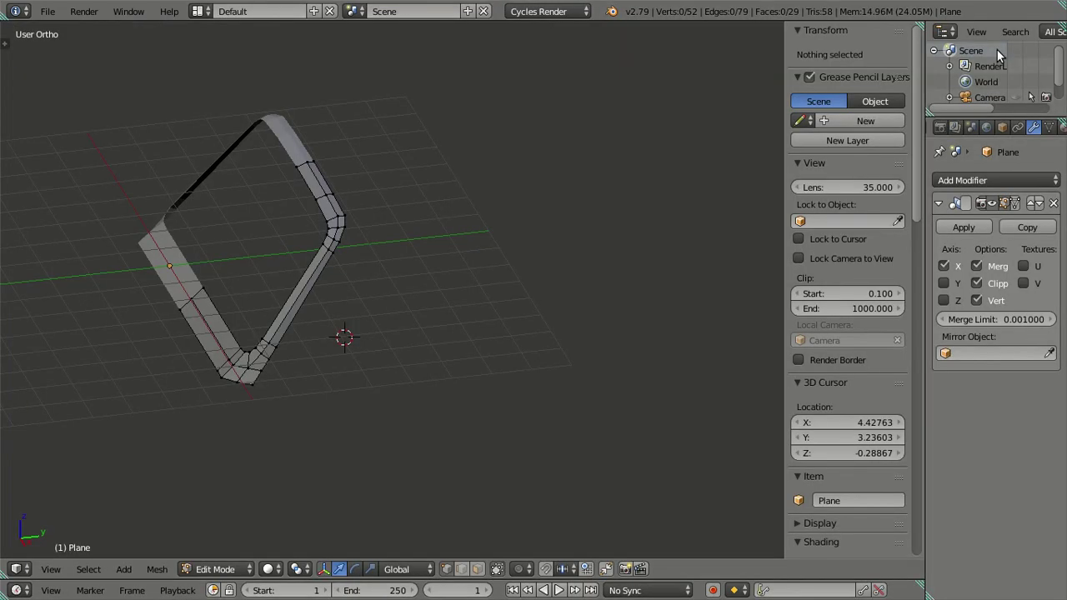
pyautogui.click(128, 11)
pyautogui.click(175, 45)
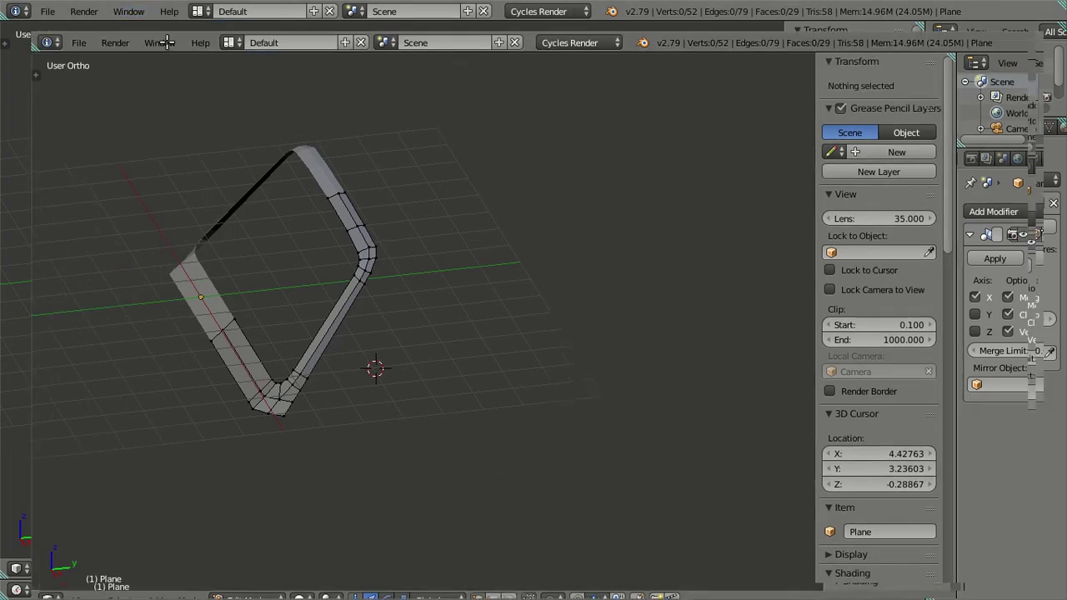
pyautogui.click(775, 9)
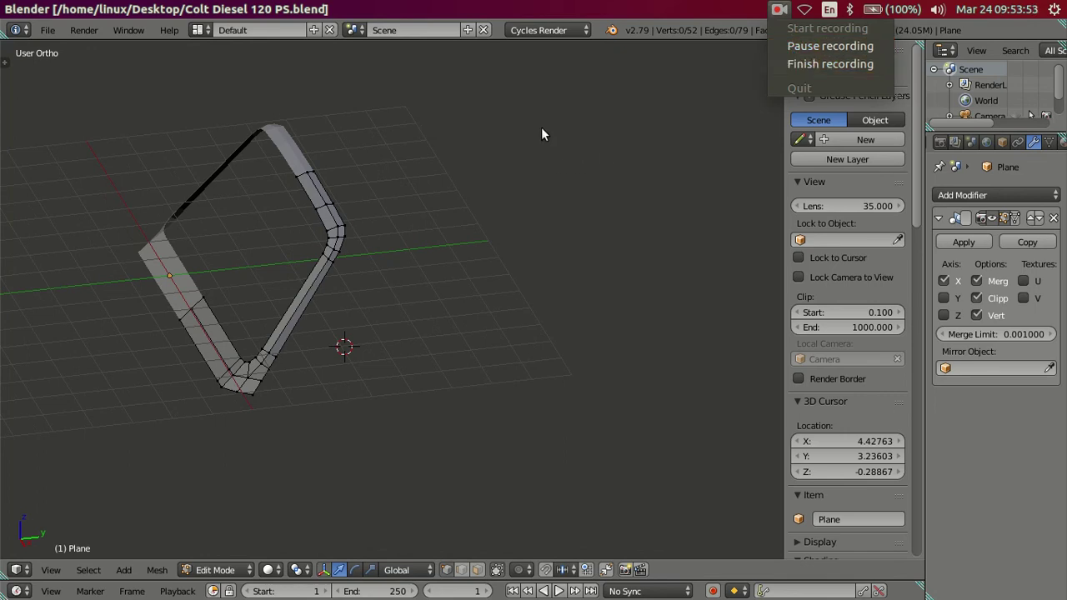
pyautogui.click(633, 30)
pyautogui.hotkey('ctrl', 's')
pyautogui.click(572, 193)
# Aim the scene camera at the whole windshield frame using Lock Camera to View
pyautogui.press('KP_0')
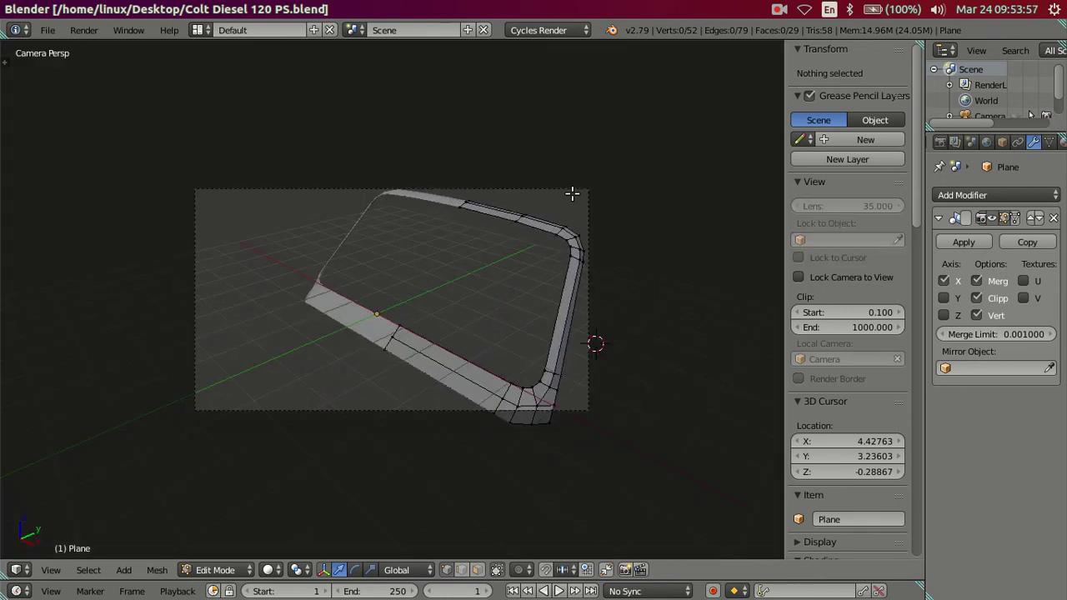
pyautogui.scroll(3, 545, 236)
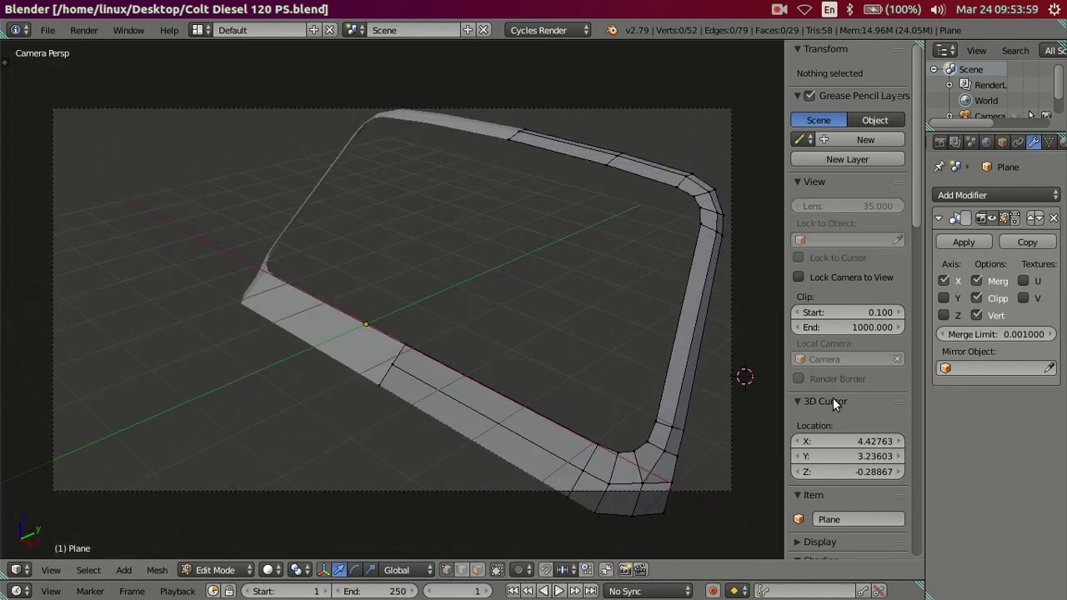
pyautogui.click(792, 276)
pyautogui.moveTo(730, 282)
pyautogui.mouseDown(button='middle')
pyautogui.moveTo(417, 267)
pyautogui.moveTo(370, 250)
pyautogui.moveTo(376, 292)
pyautogui.moveTo(354, 247)
pyautogui.moveTo(369, 245)
pyautogui.moveTo(392, 278)
pyautogui.moveTo(350, 250)
pyautogui.moveTo(448, 267)
pyautogui.mouseUp(button='middle')
pyautogui.click(798, 277)
pyautogui.scroll(1, 649, 255)
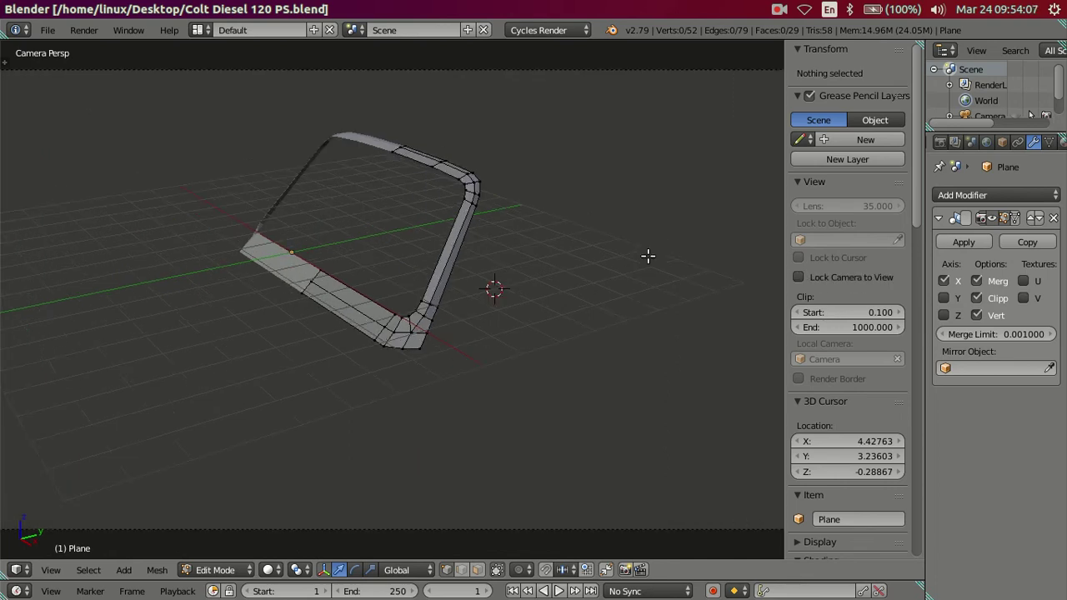
pyautogui.scroll(-1, 648, 256)
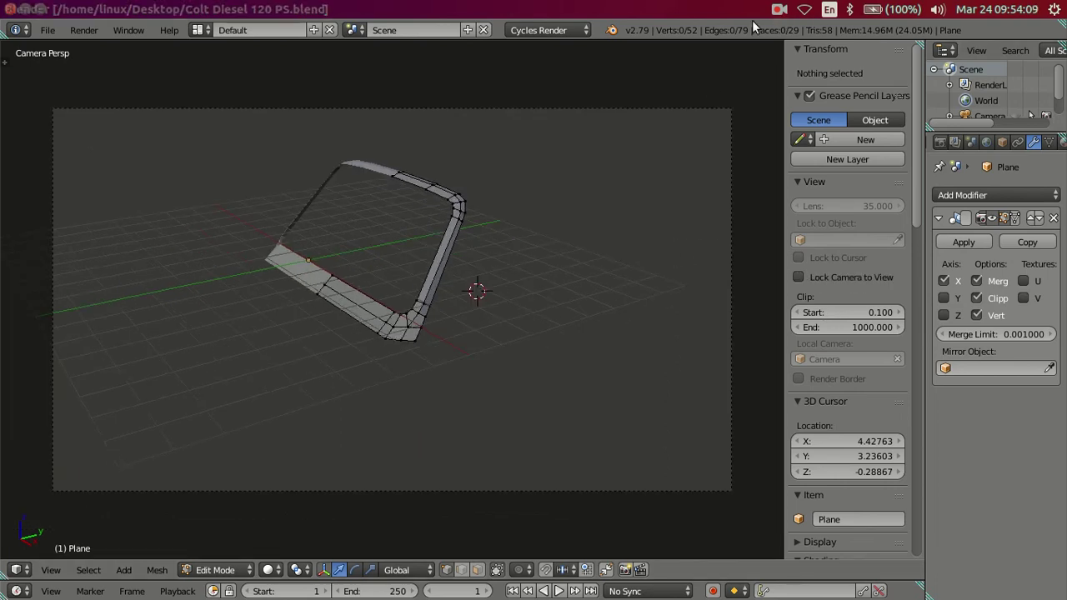